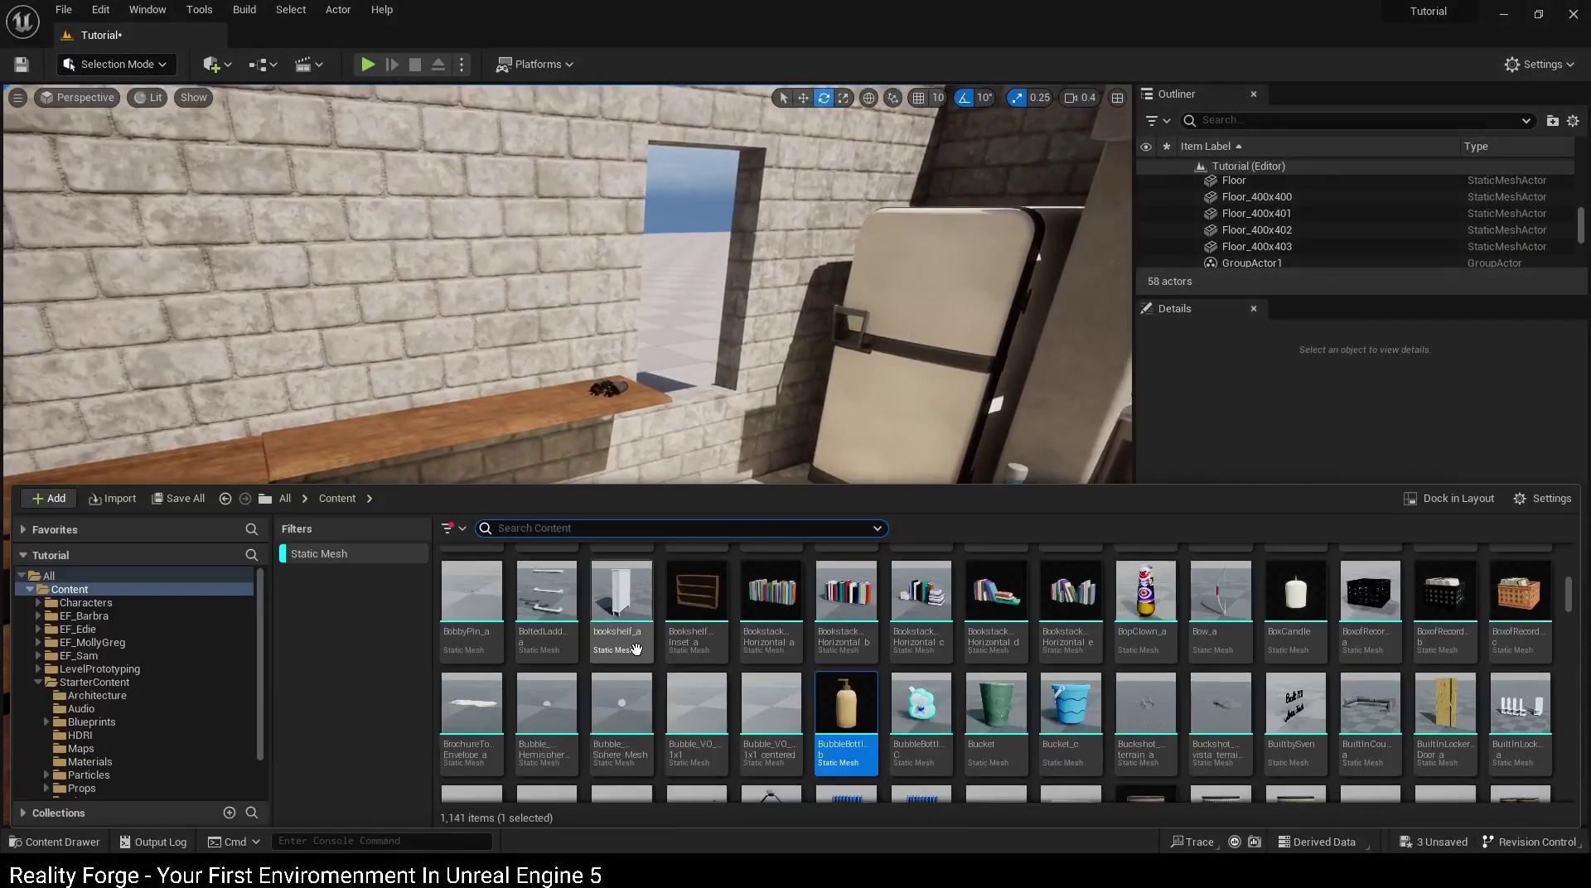
Step: Drag the purple Jar_a from the Content Drawer onto the upper pantry shelf beside the cereal box
scroll(1055, 742, down, 2)
scroll(1058, 685, down, 2)
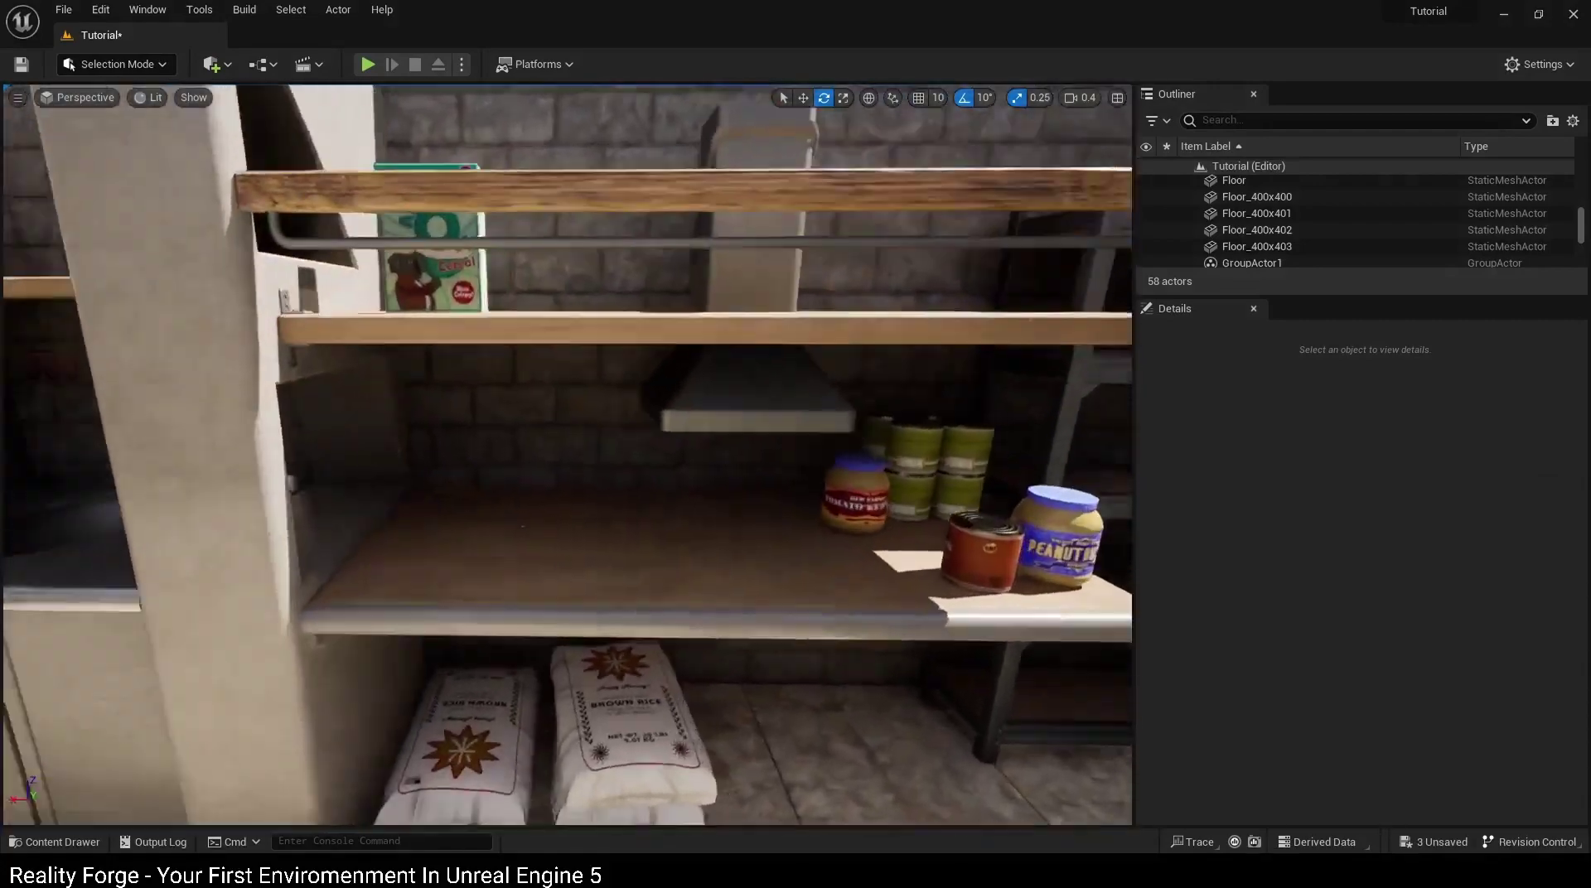
key(ctrl+space)
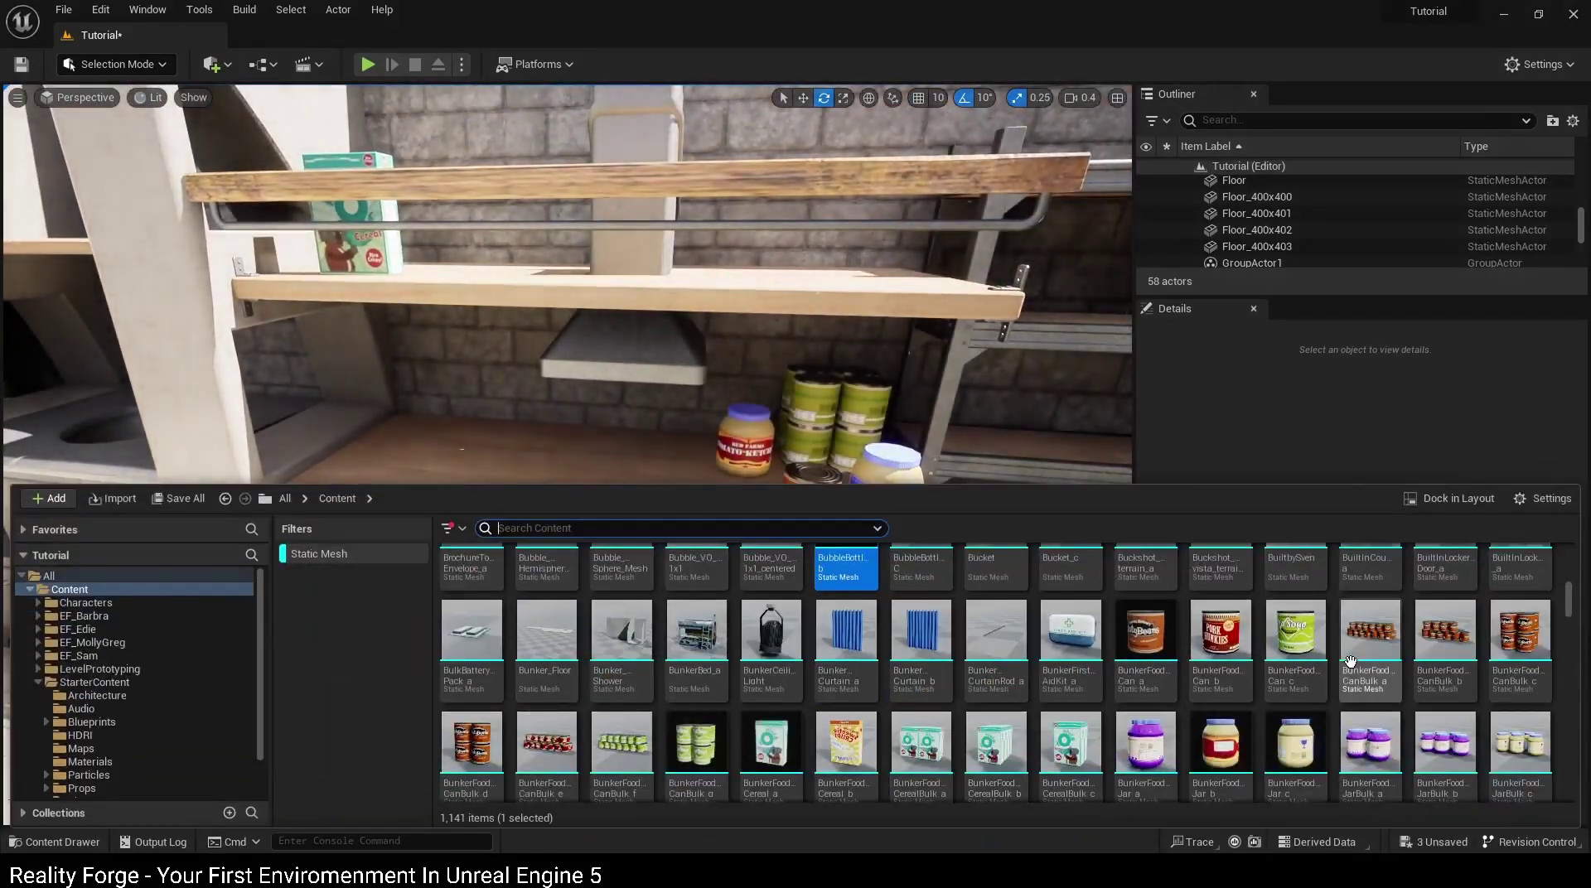
scroll(992, 716, down, 2)
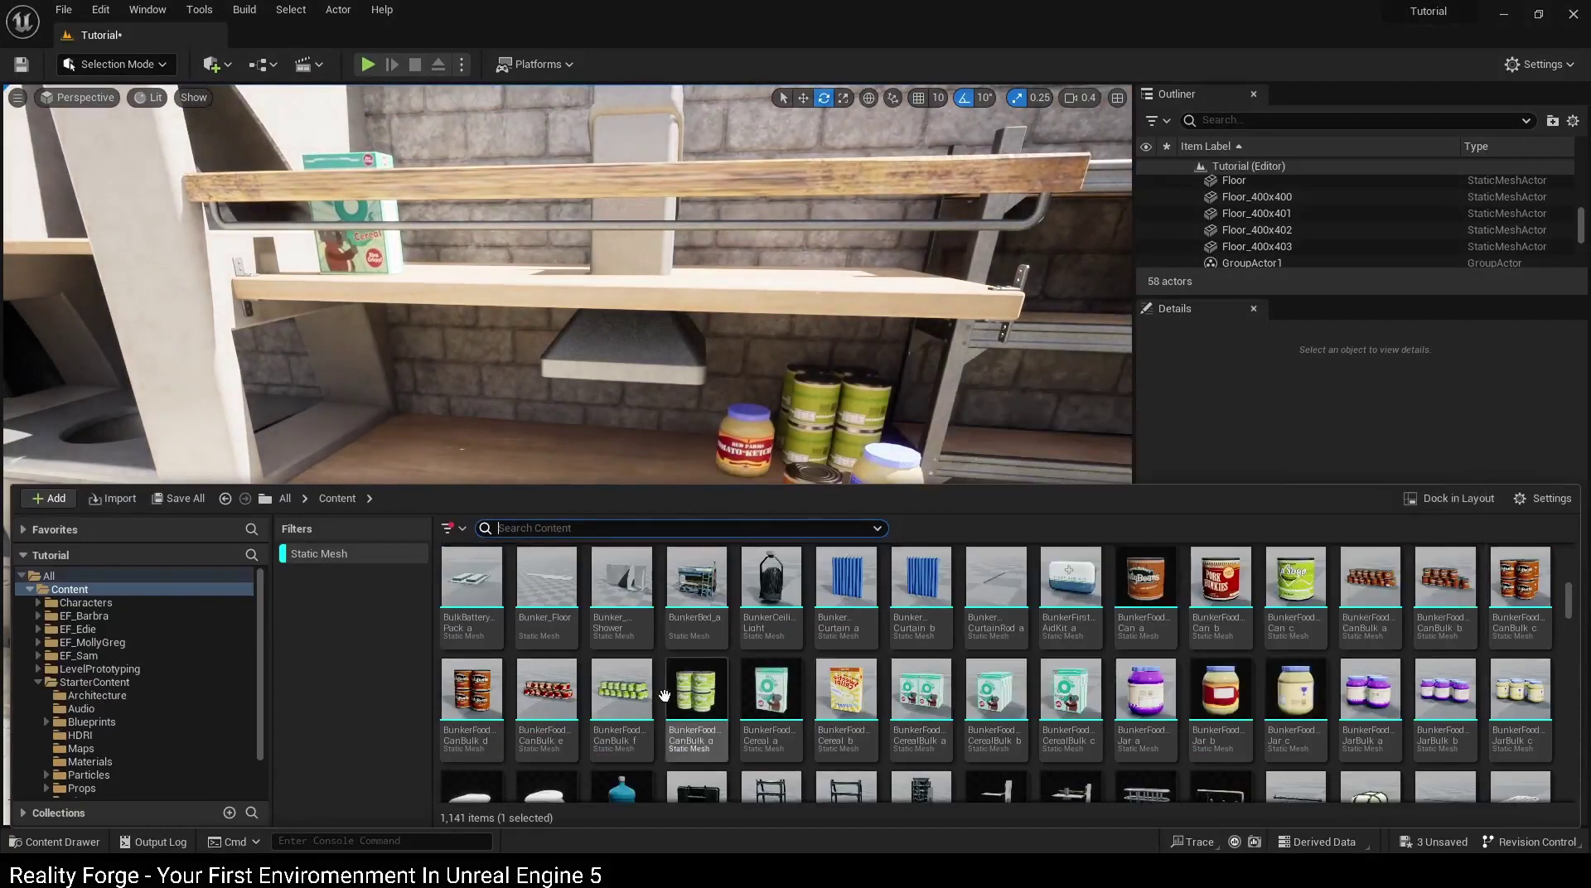
drag(1115, 714, 890, 287)
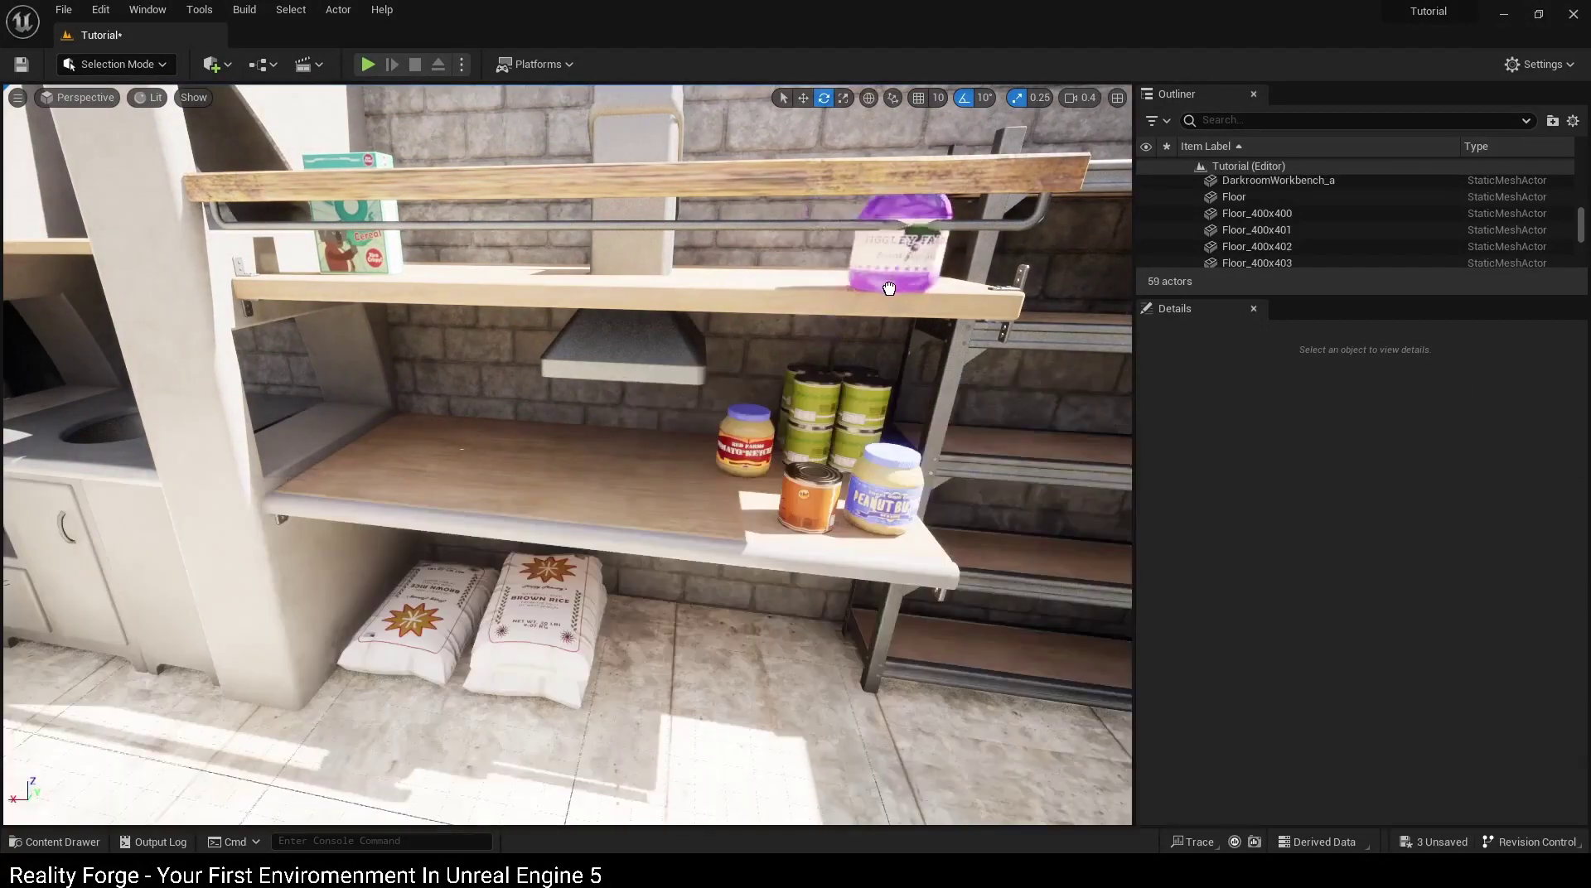
key(f)
Step: Reopen the Content Drawer and scroll further through the BunkerFood assets
key(ctrl+space)
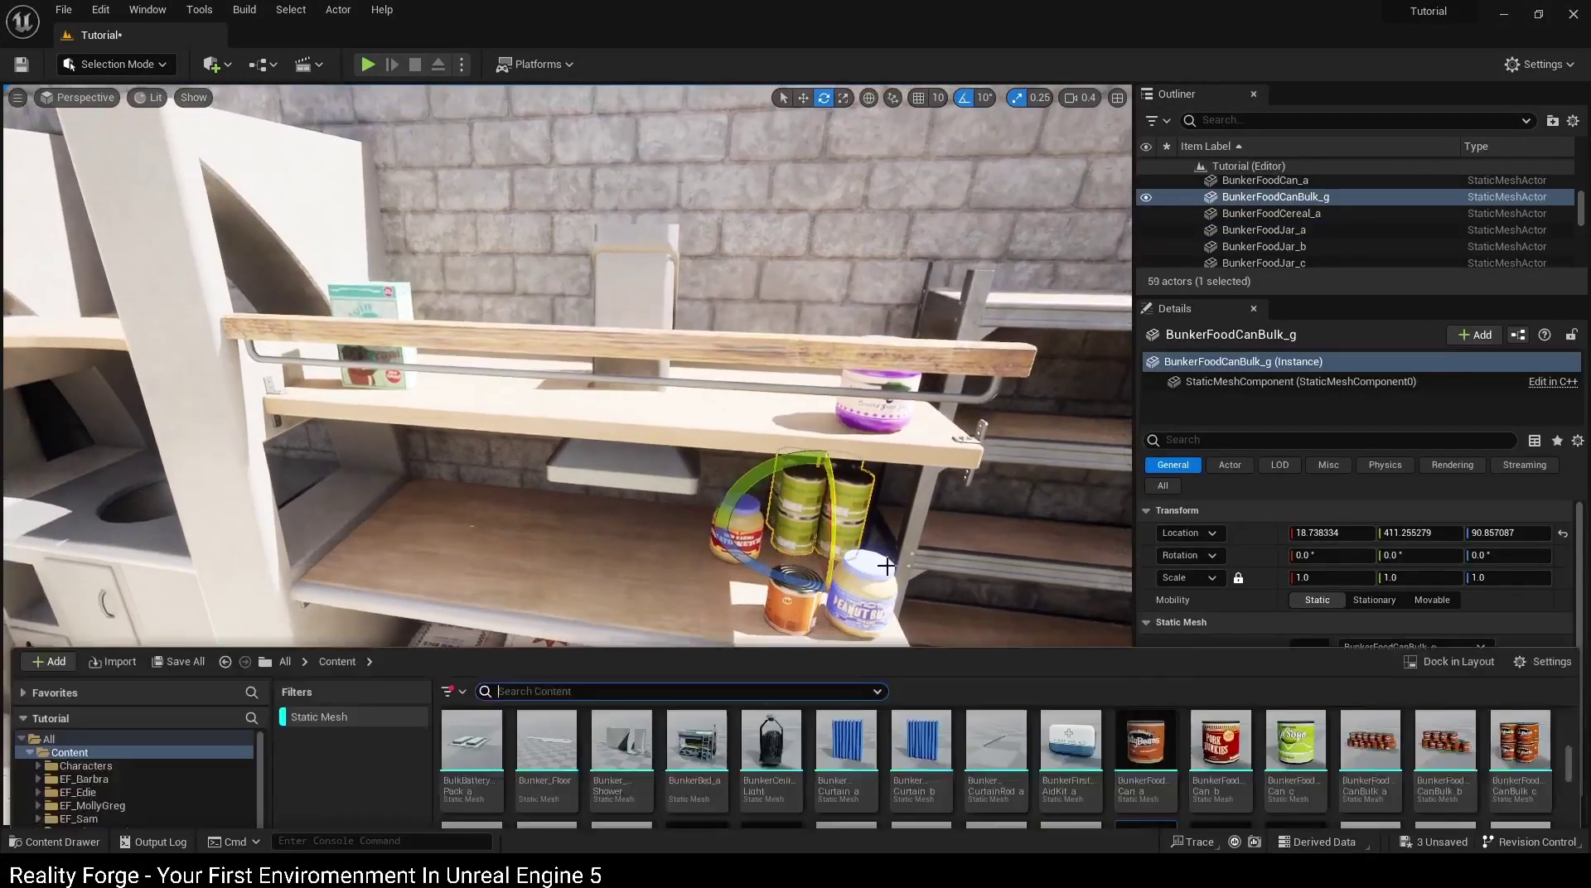
scroll(1068, 716, down, 2)
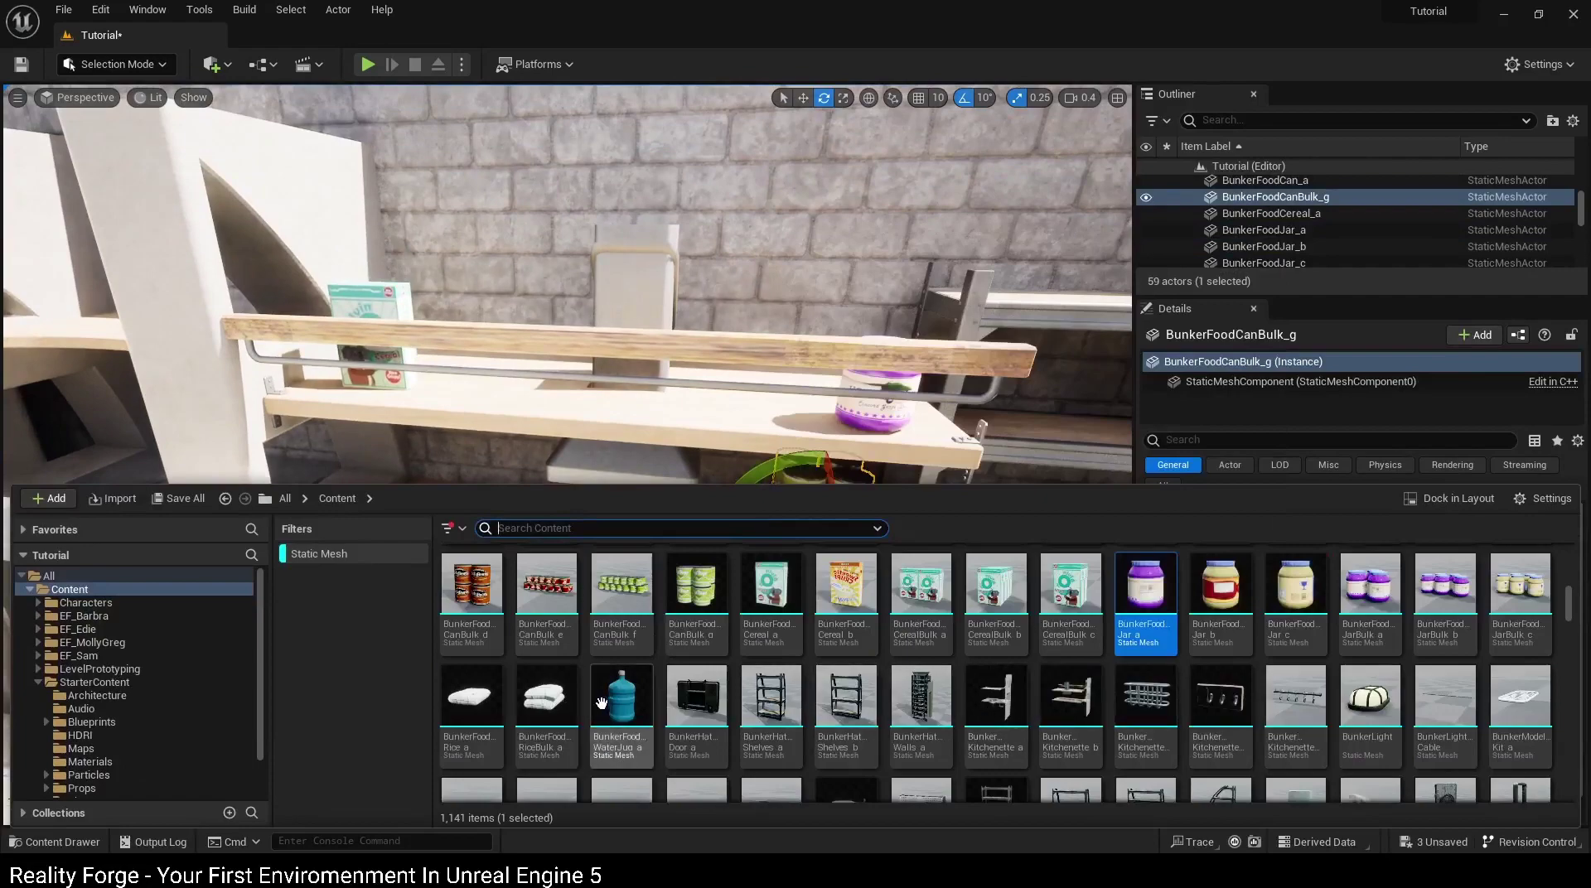
scroll(707, 637, down, 1)
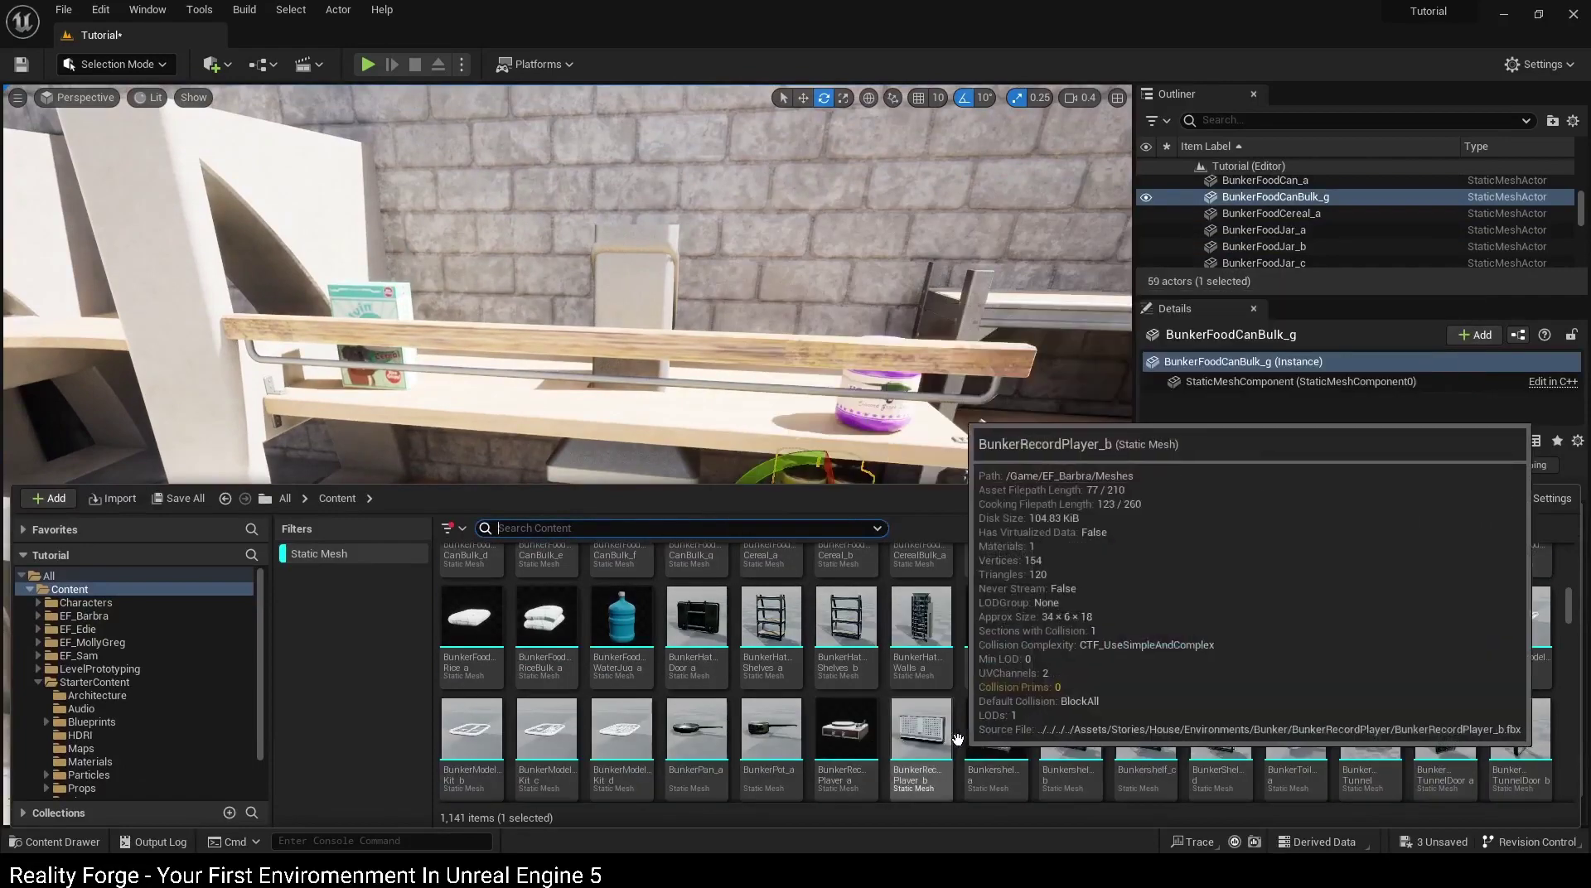
scroll(874, 729, down, 1)
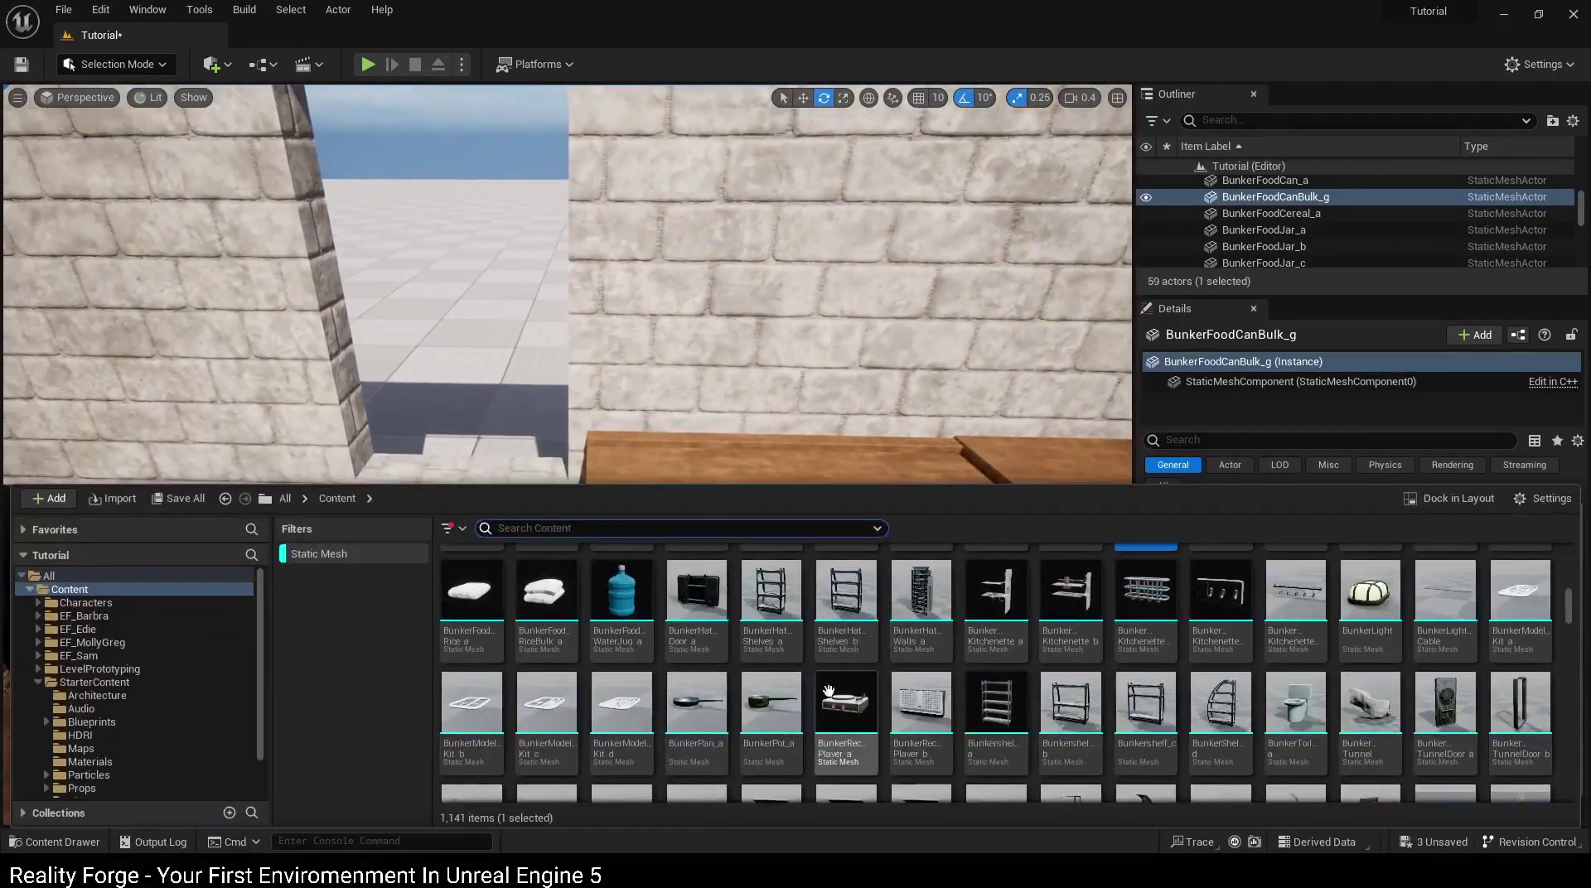
Step: Place BunkerRecordPlayer_b at the back corner of the wooden workbench, turned 90 degrees
drag(829, 690, 632, 445)
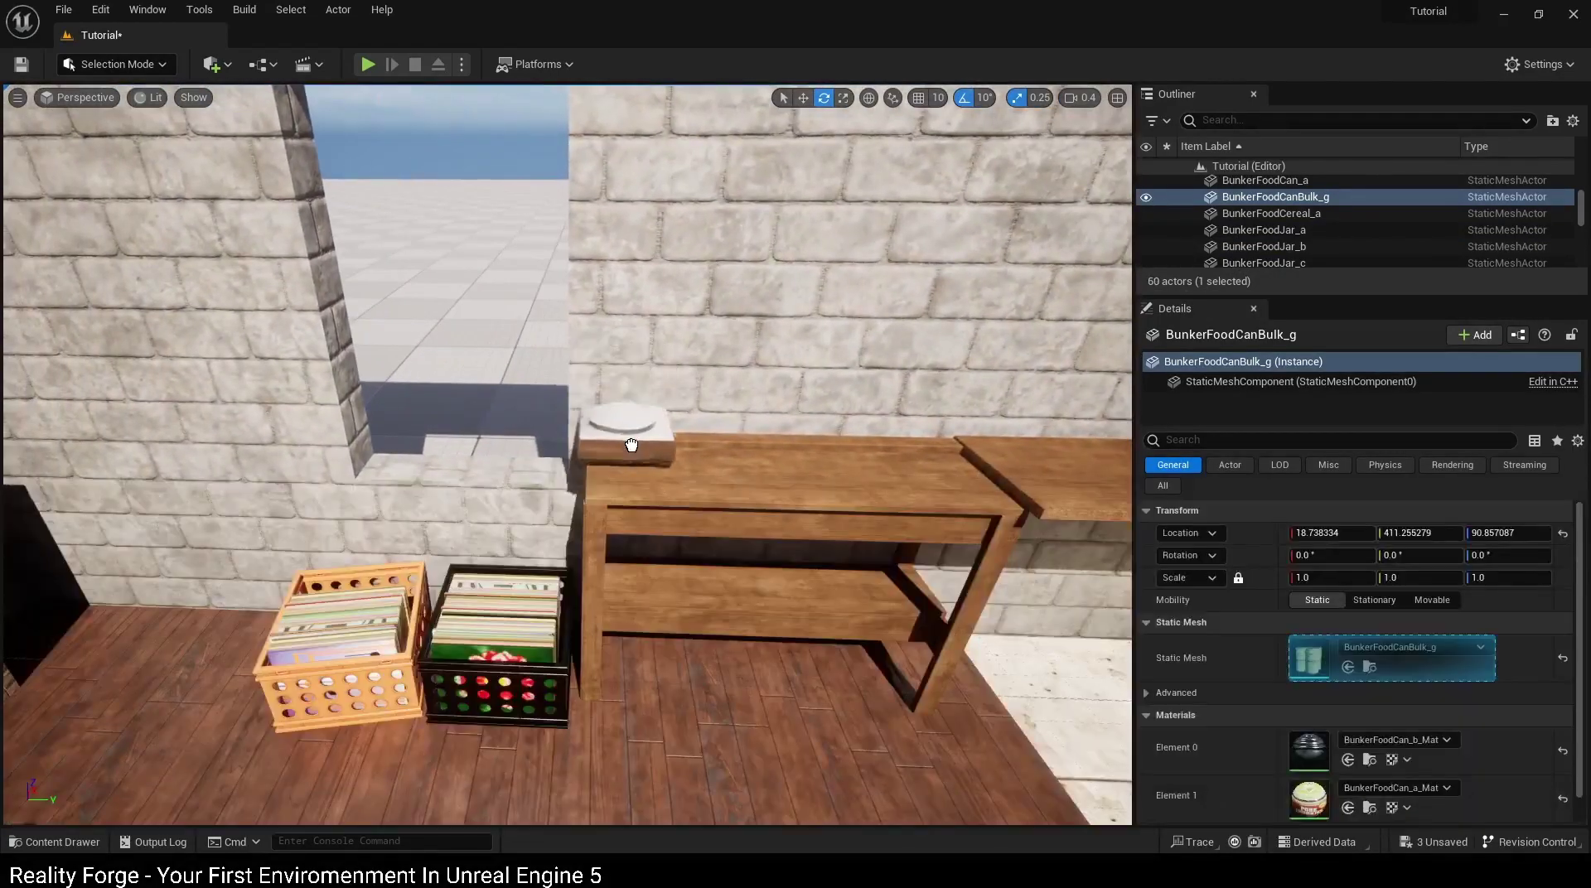
click(650, 471)
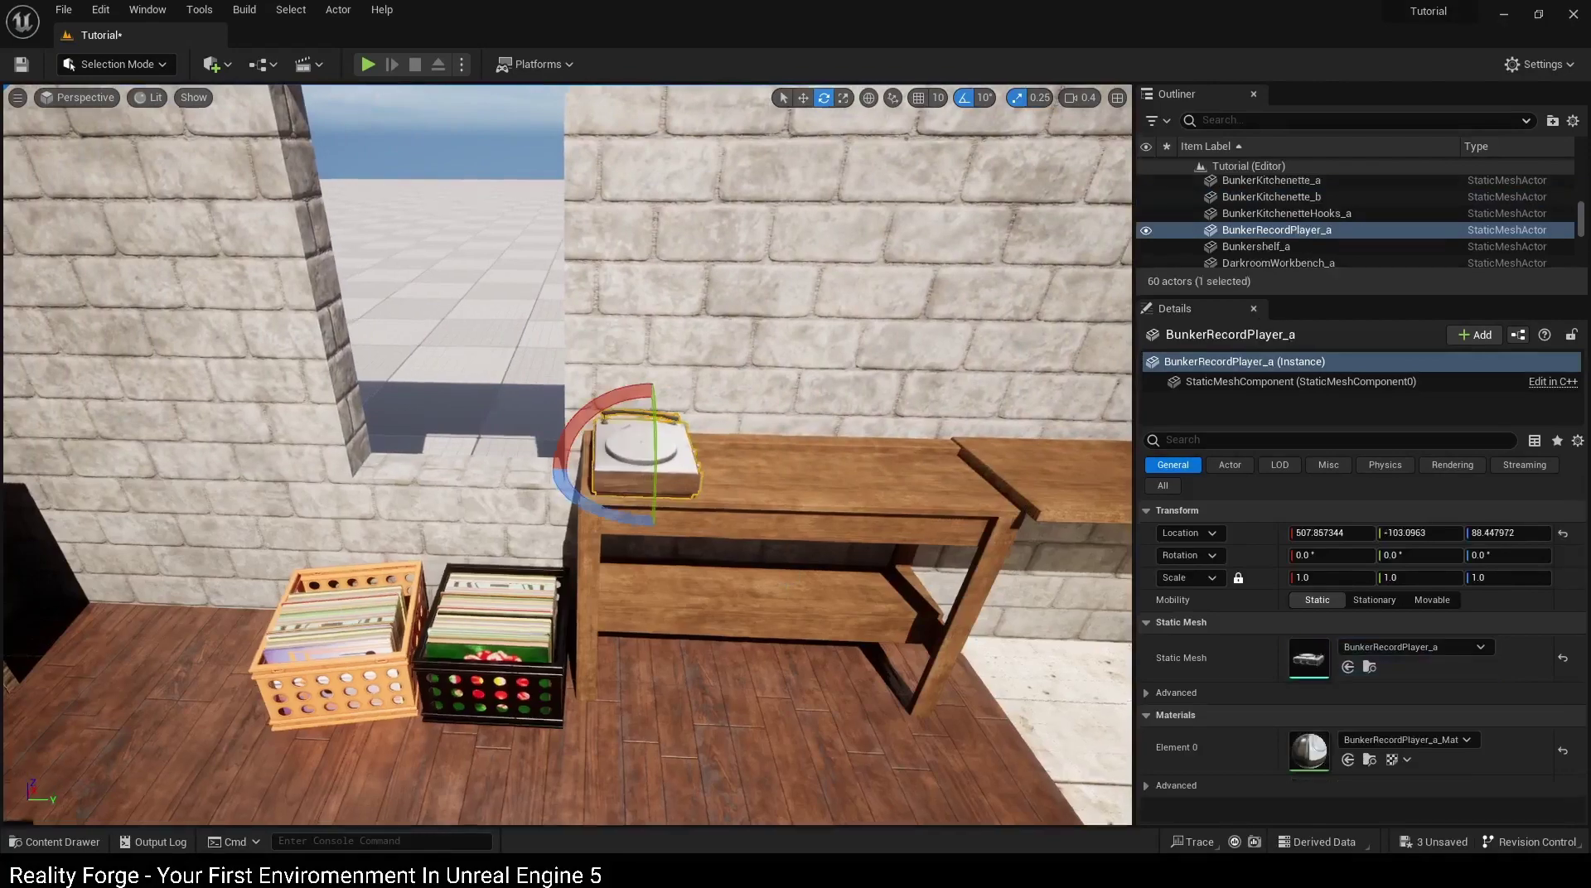
key(f)
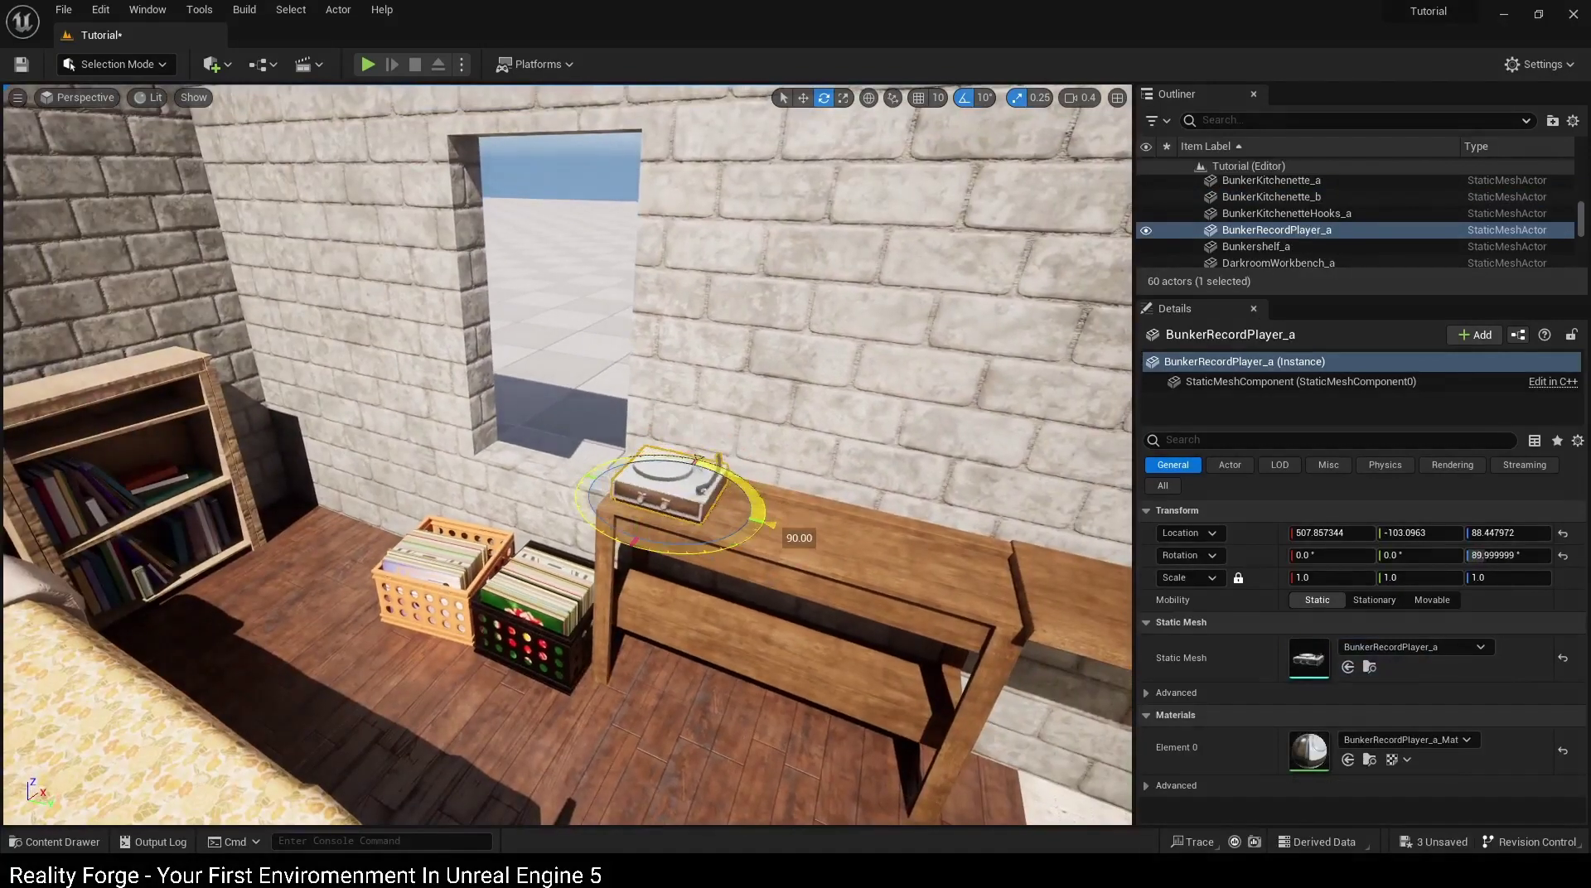
click(787, 596)
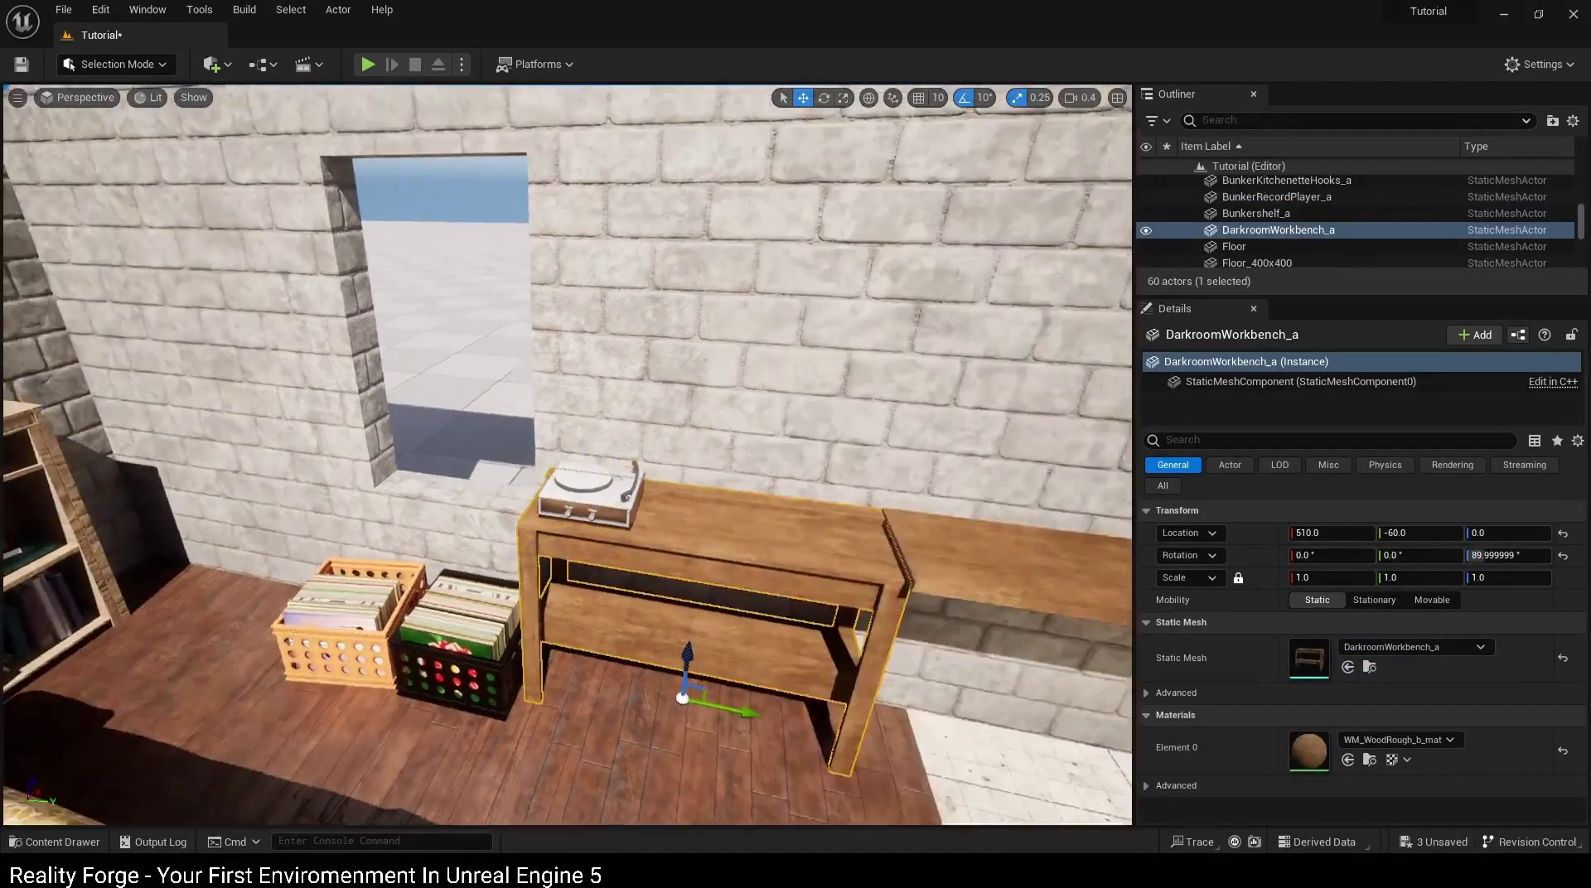
key(f)
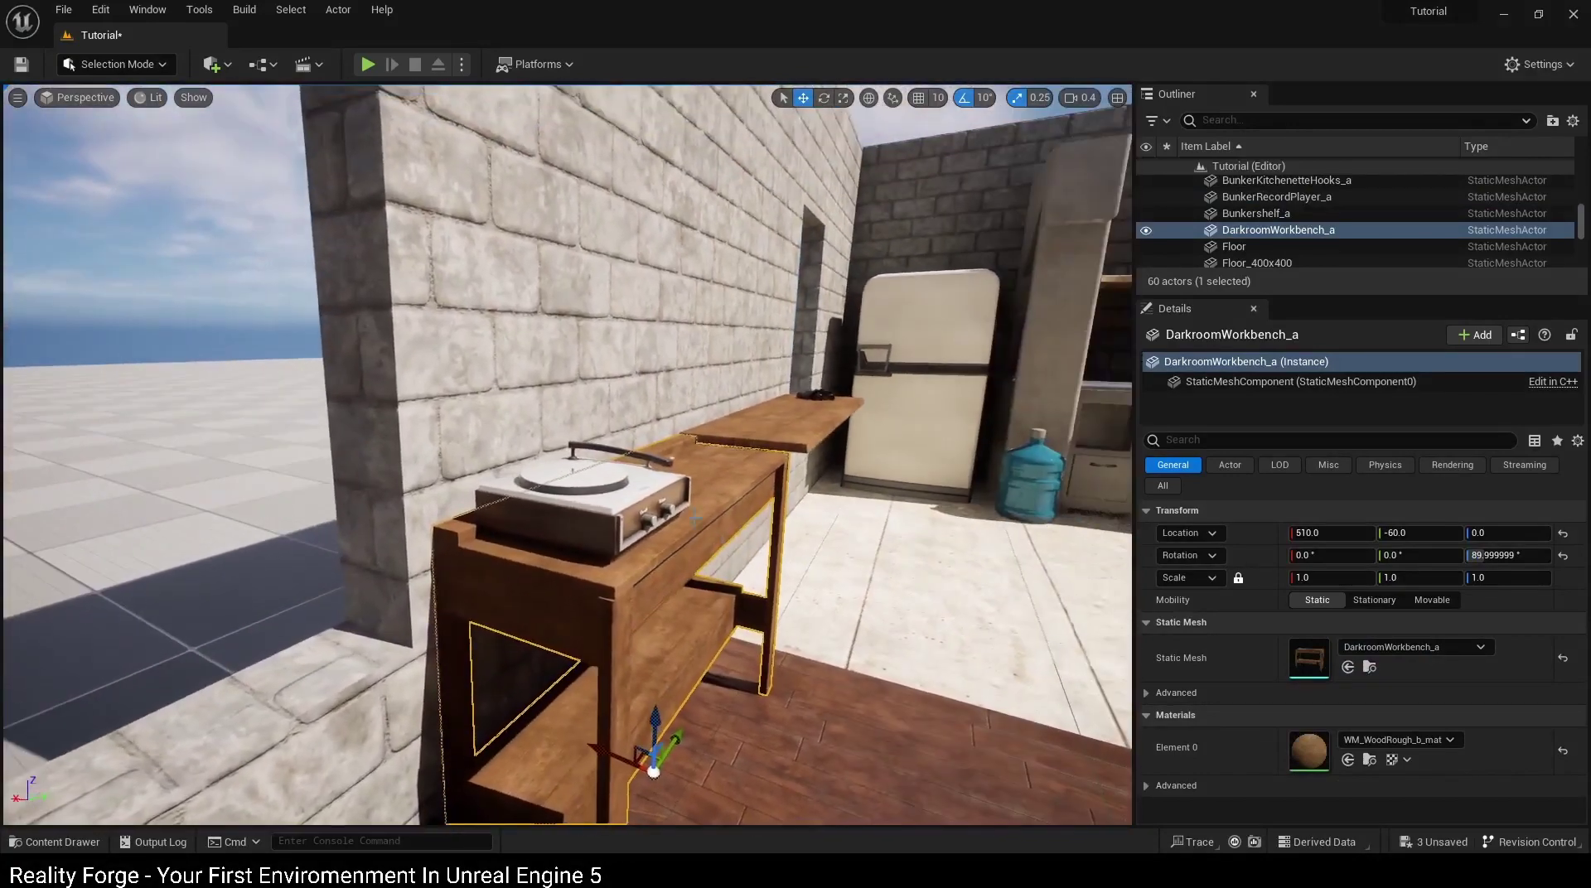
click(645, 524)
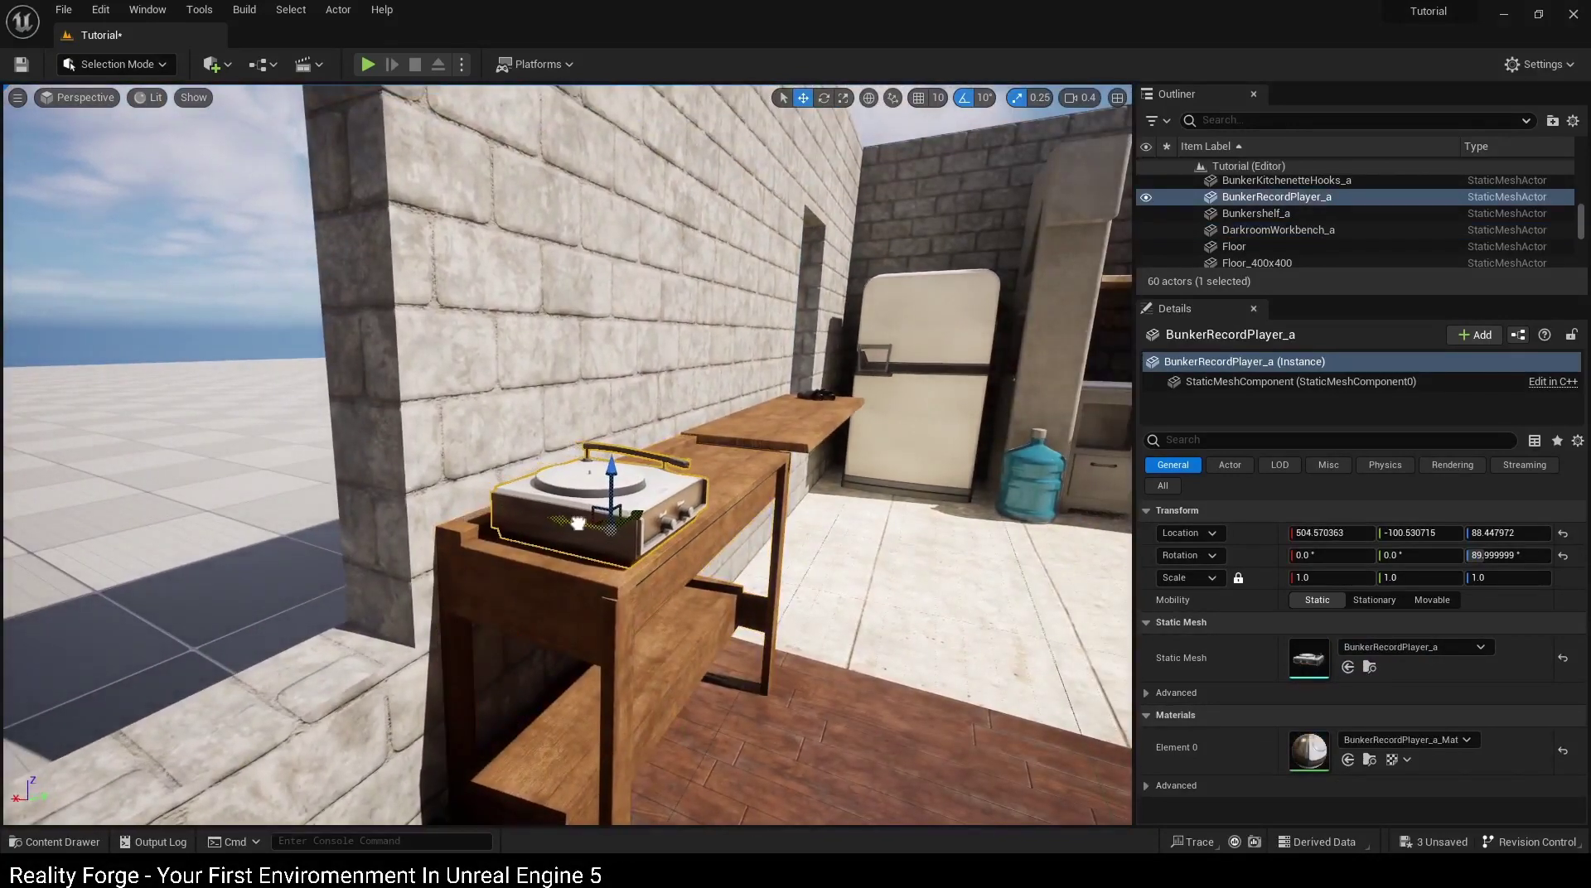
key(f)
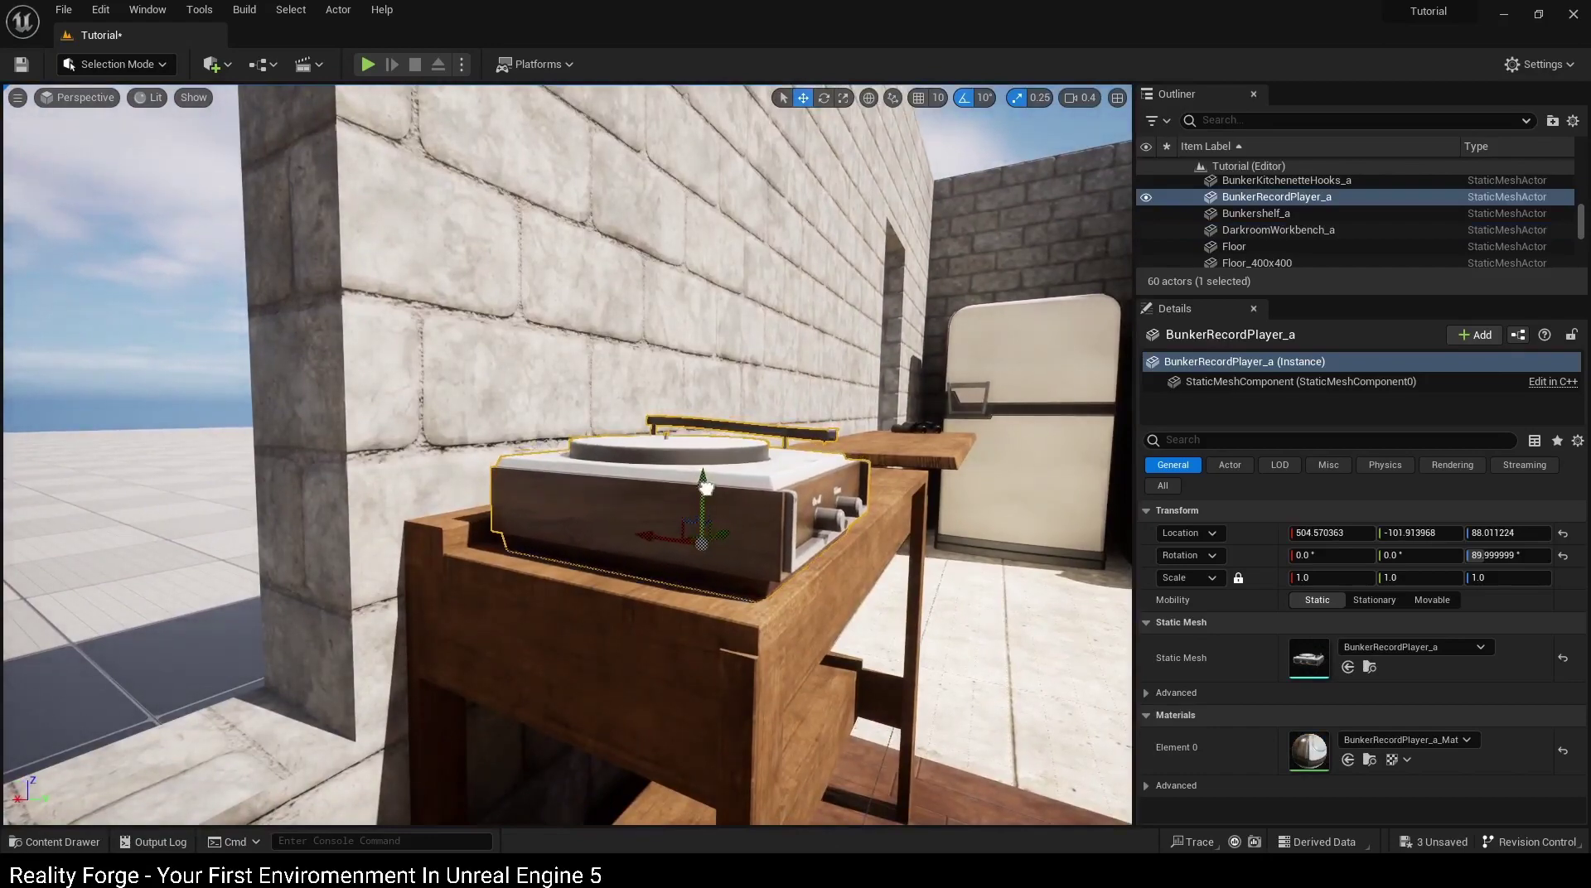
click(706, 487)
right_drag(706, 487, 514, 465)
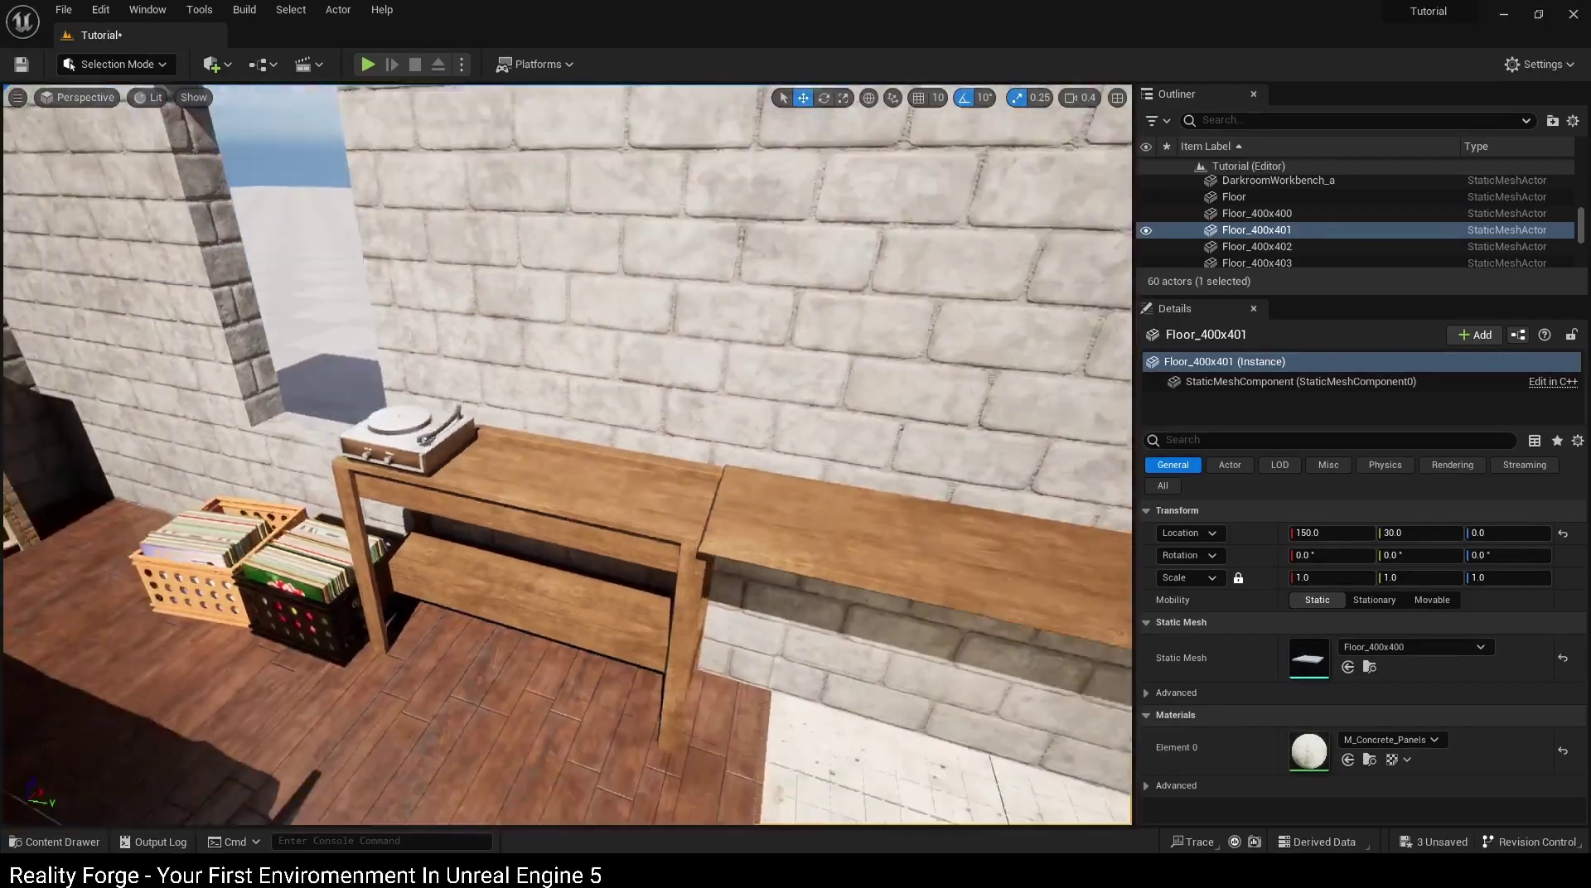
key(ctrl+space)
Step: Place CanBeans_a on the pantry shelf and rotate it into position
scroll(1078, 712, down, 5)
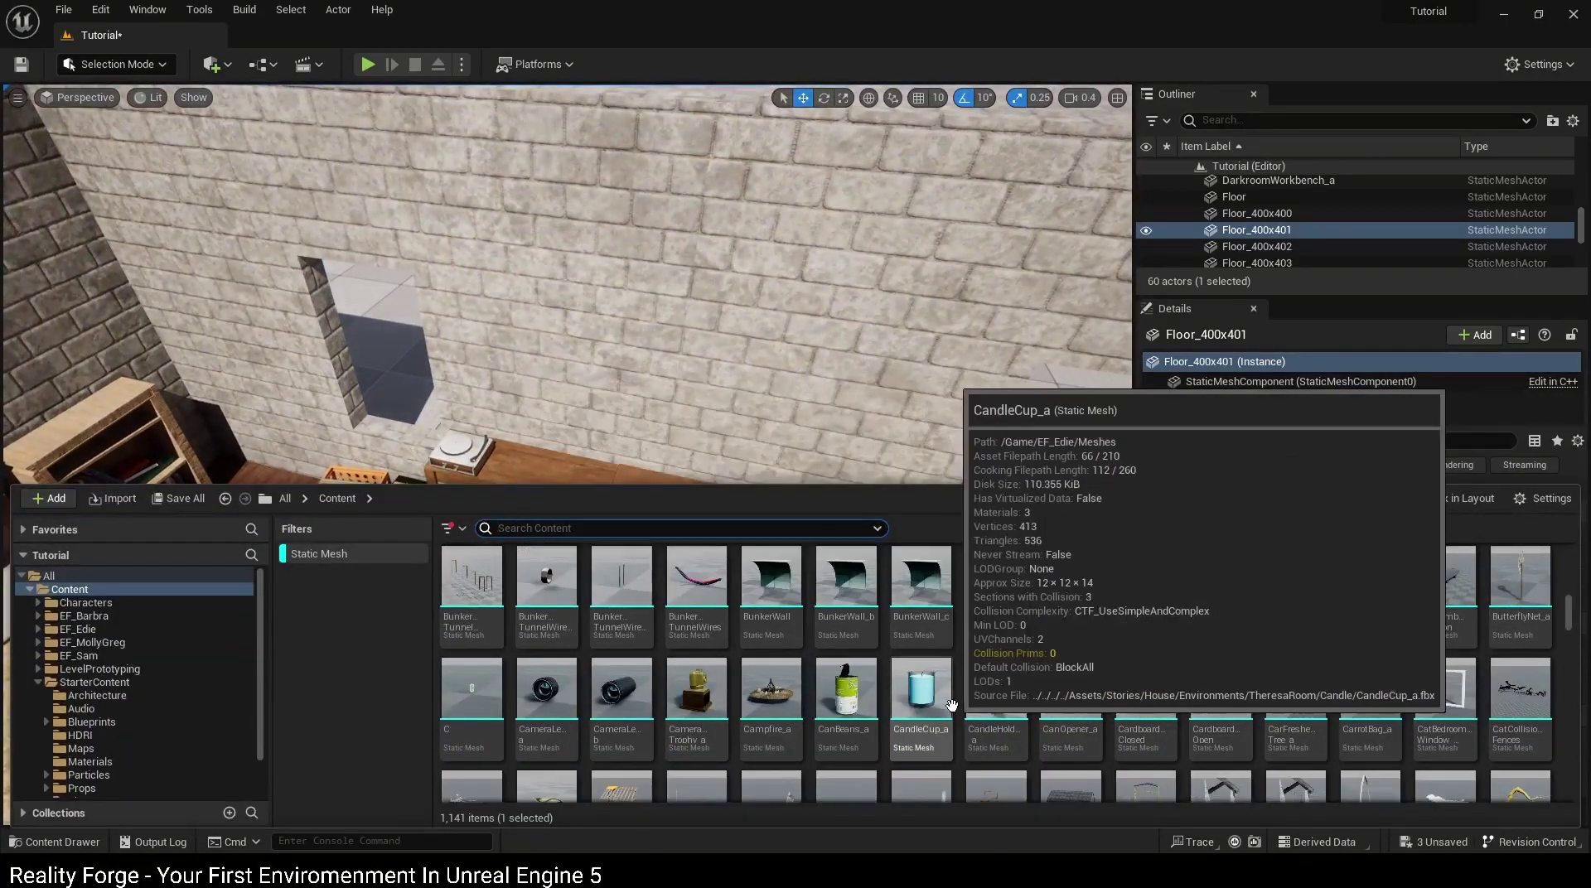
scroll(951, 705, down, 2)
right_drag(580, 290, 580, 332)
right_drag(867, 691, 829, 690)
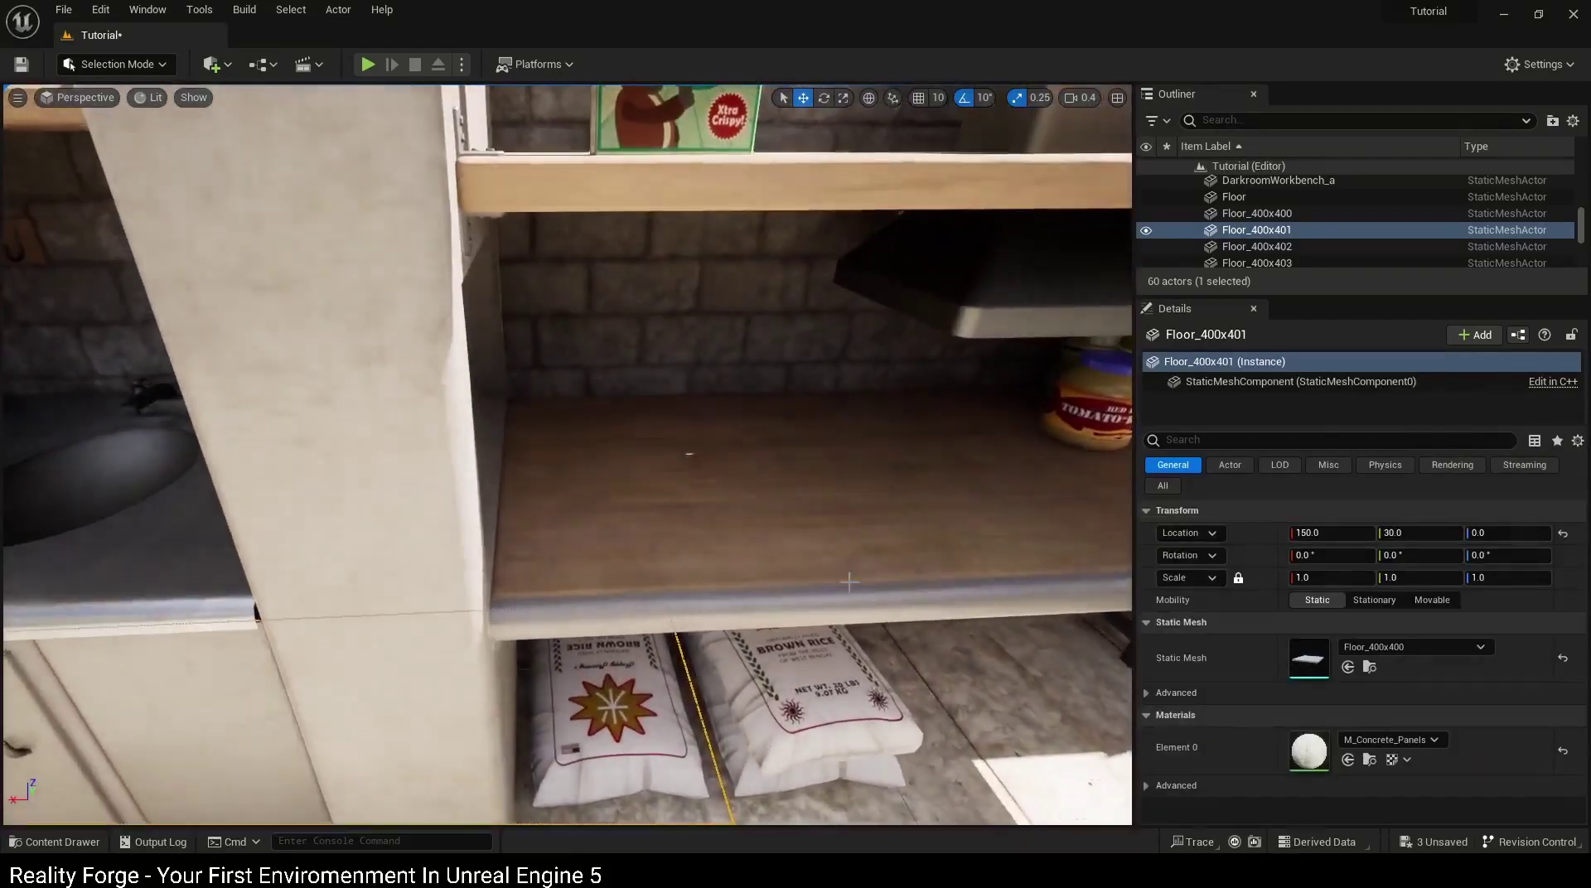
key(ctrl+space)
mouse_move(867, 690)
mouse_down()
mouse_move(764, 484)
mouse_move(744, 587)
mouse_up()
key(e)
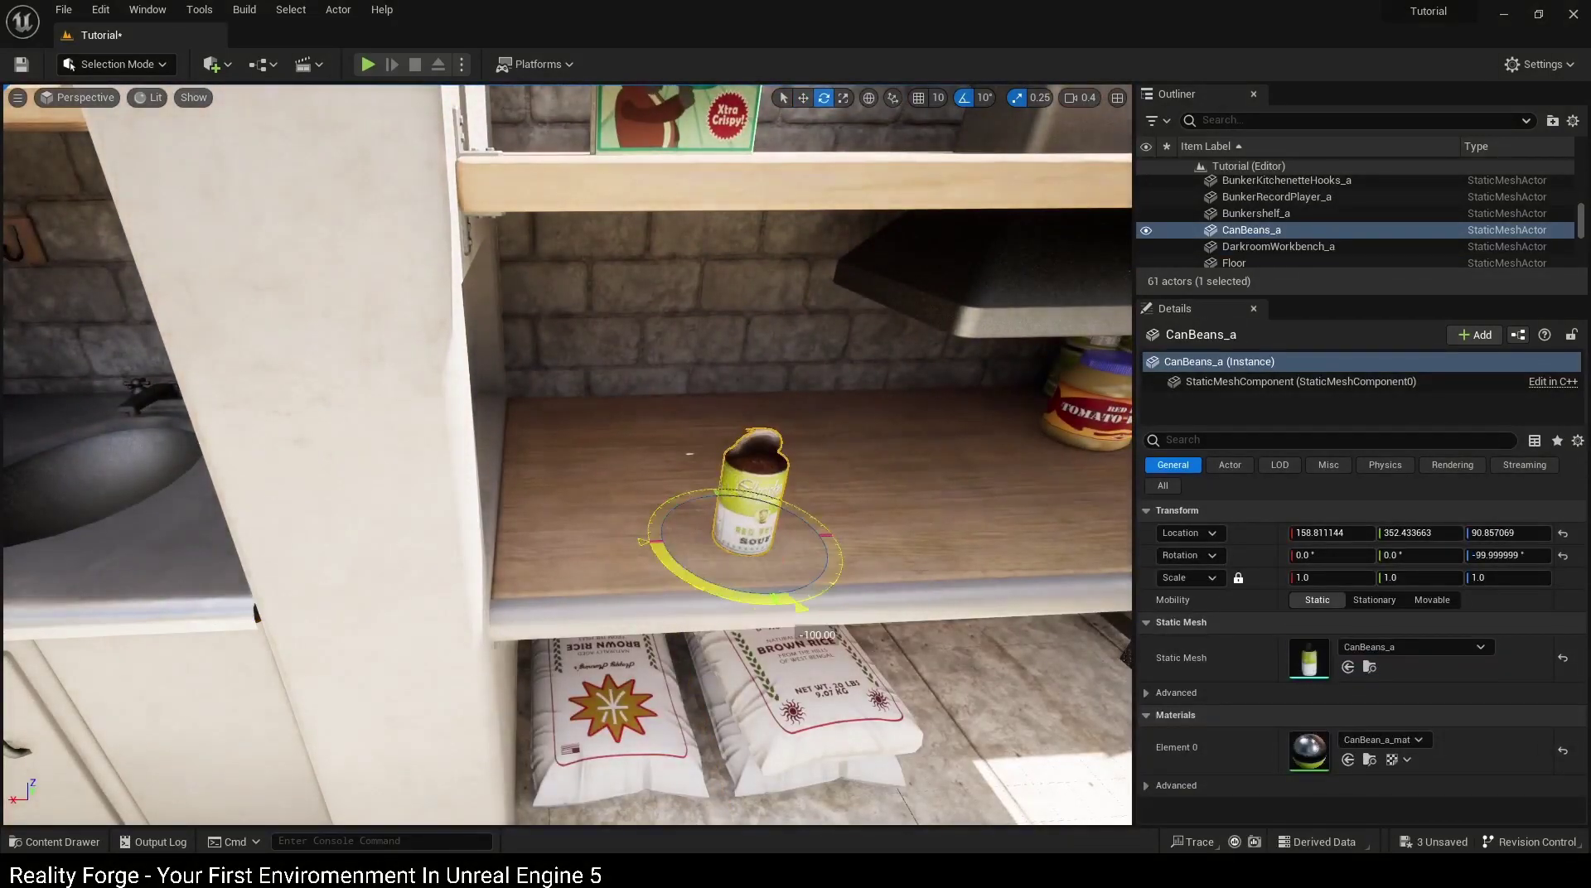
click(912, 516)
scroll(912, 515, down, 5)
Step: Set CandleCup_a on top of the bed headboard
key(ctrl+space)
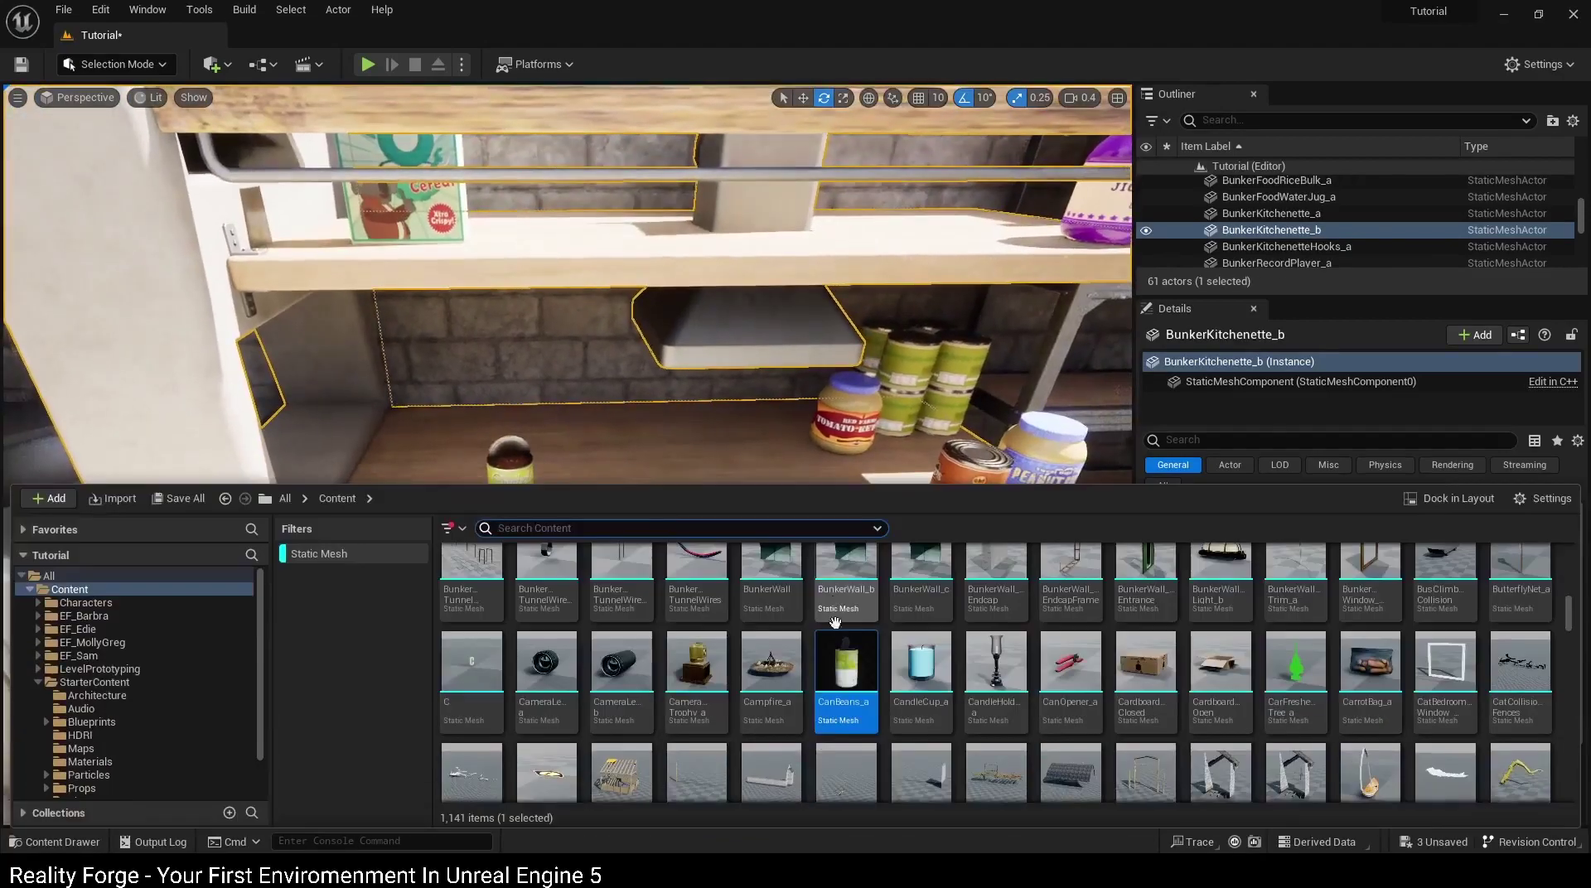
right_drag(802, 451, 798, 583)
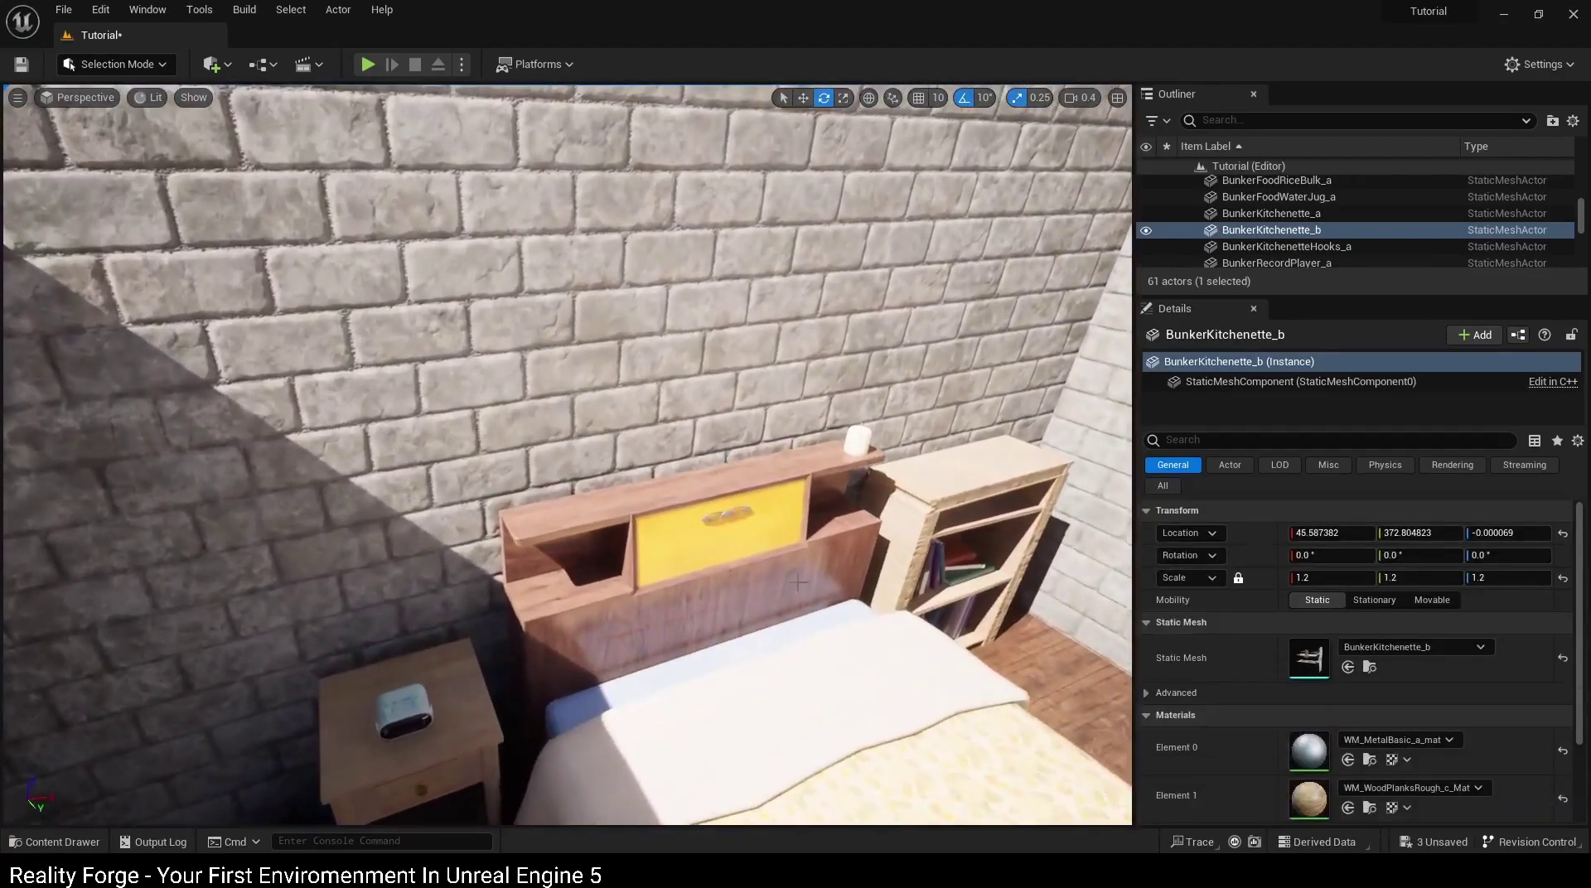
key(ctrl+space)
drag(837, 713, 602, 482)
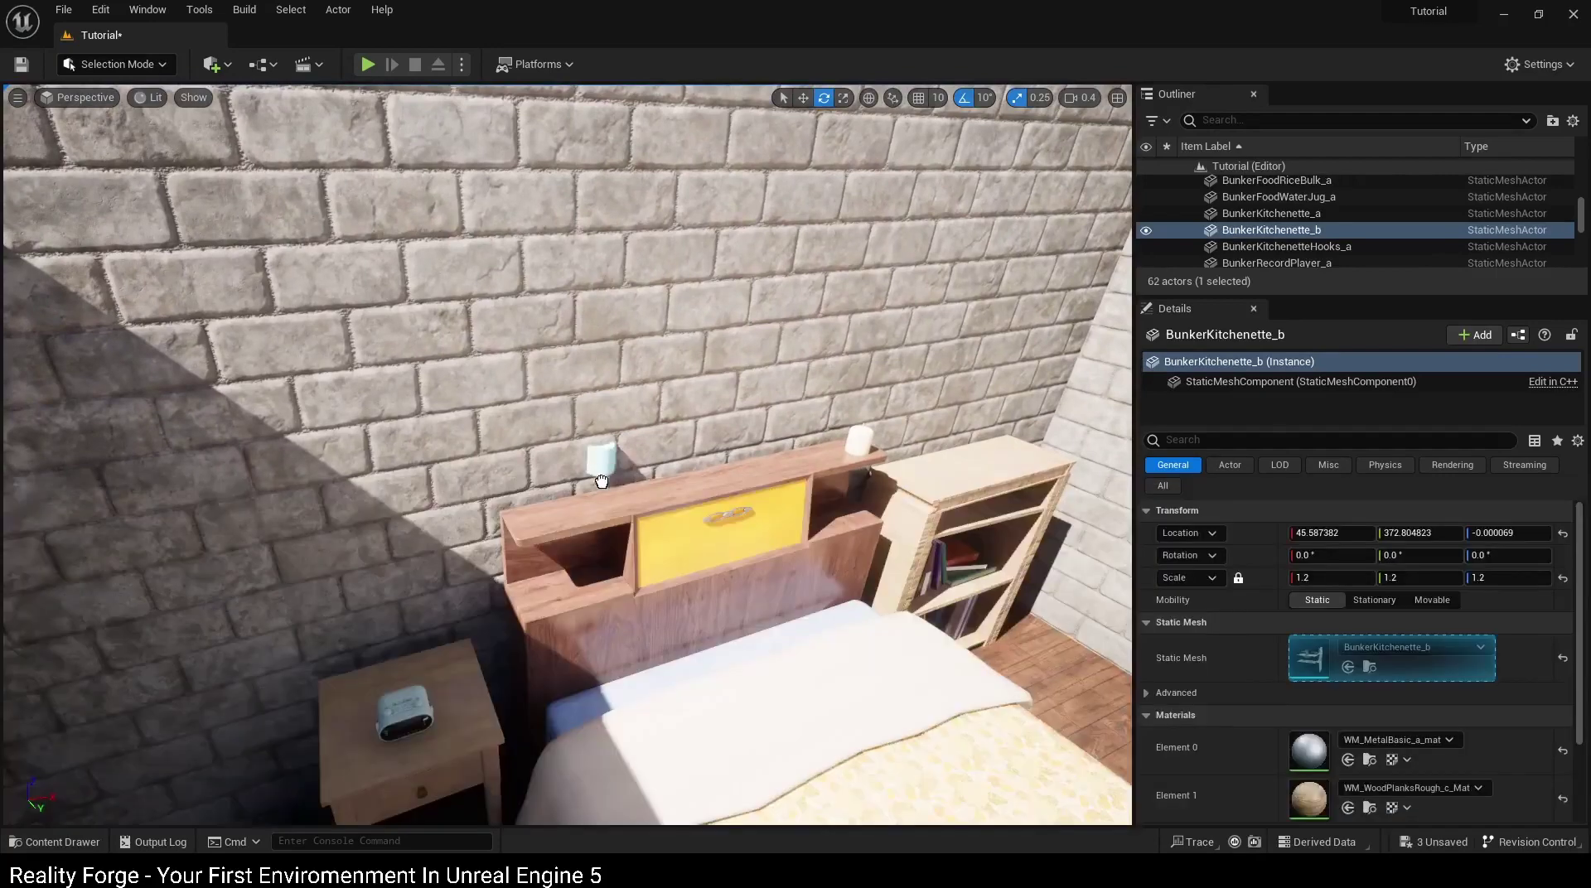
click(535, 525)
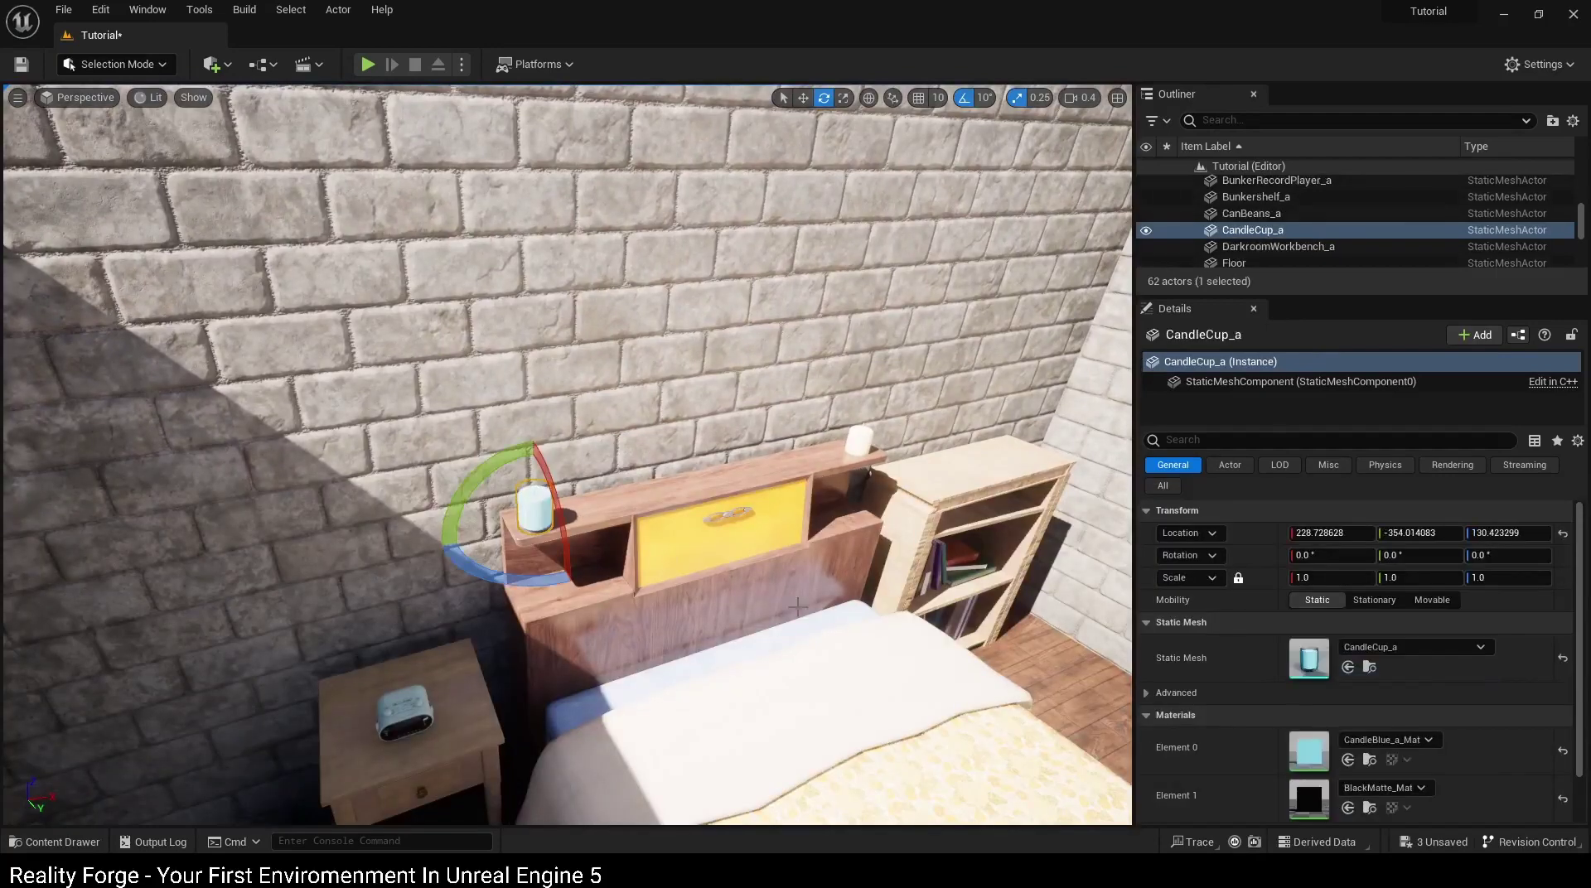
right_drag(535, 525, 866, 647)
Step: Place a candlestick on the bedside table and slide it beside the alarm clock
key(ctrl+space)
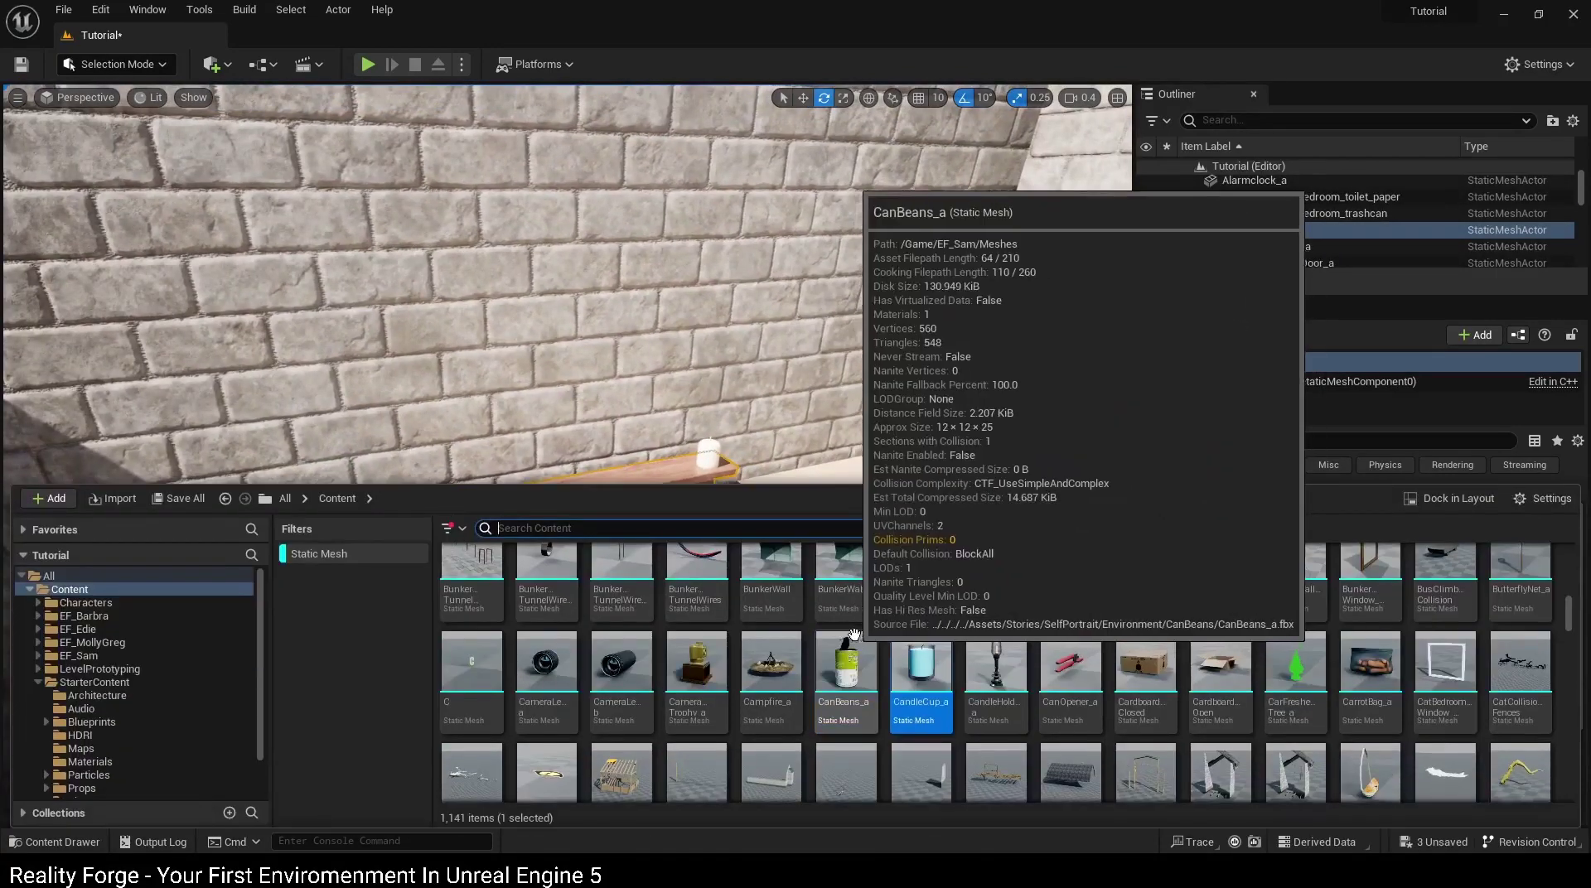
mouse_move(867, 646)
mouse_down()
mouse_move(691, 459)
mouse_move(267, 671)
mouse_up()
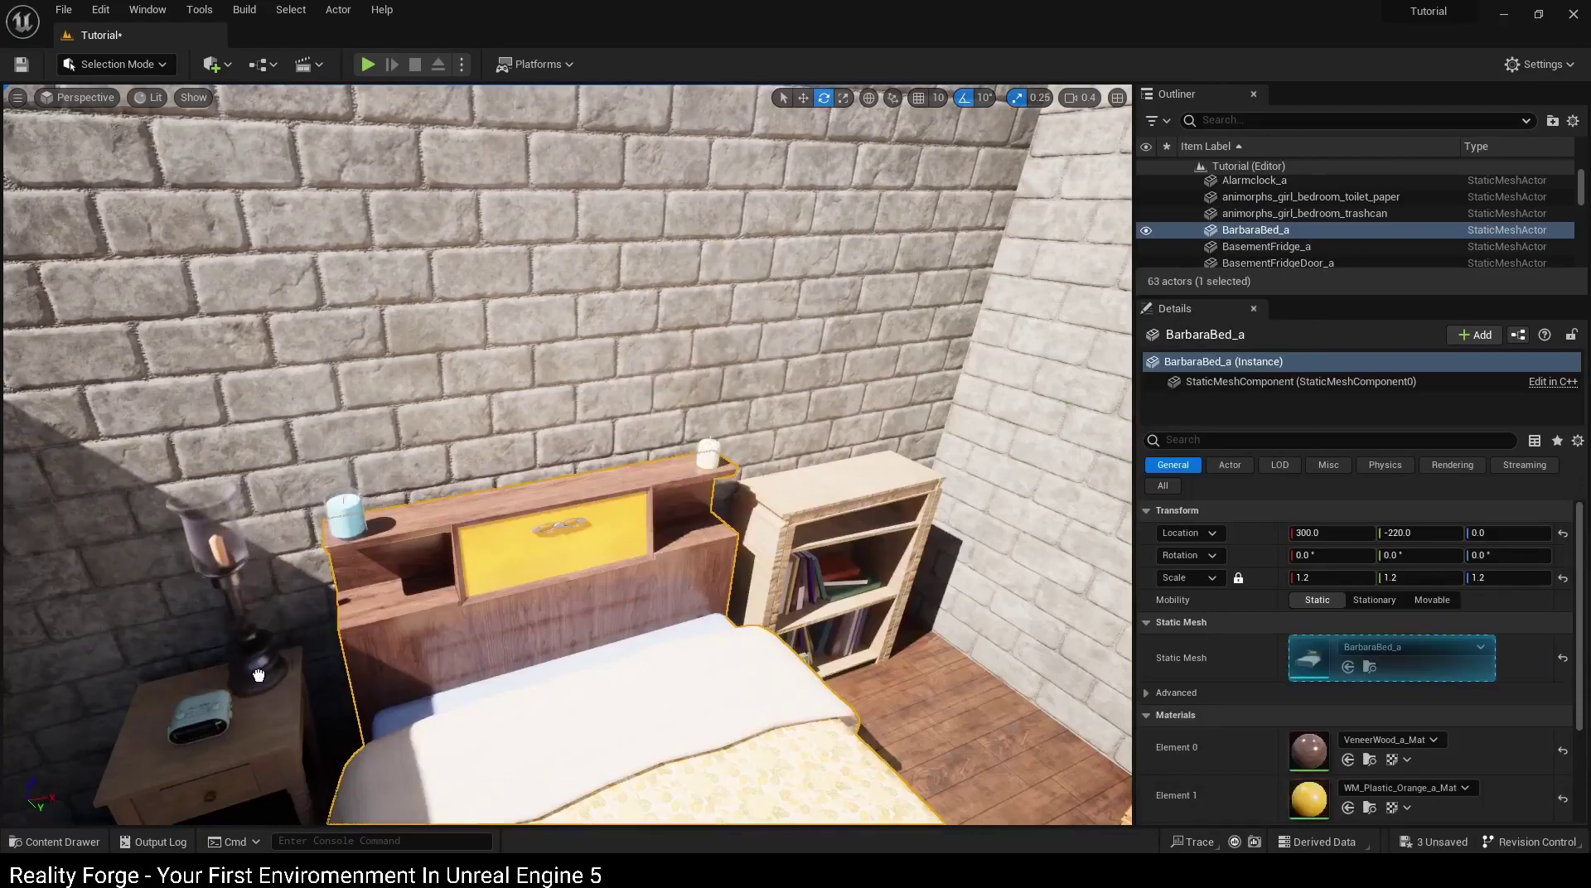
click(258, 676)
right_drag(259, 675, 365, 675)
click(461, 686)
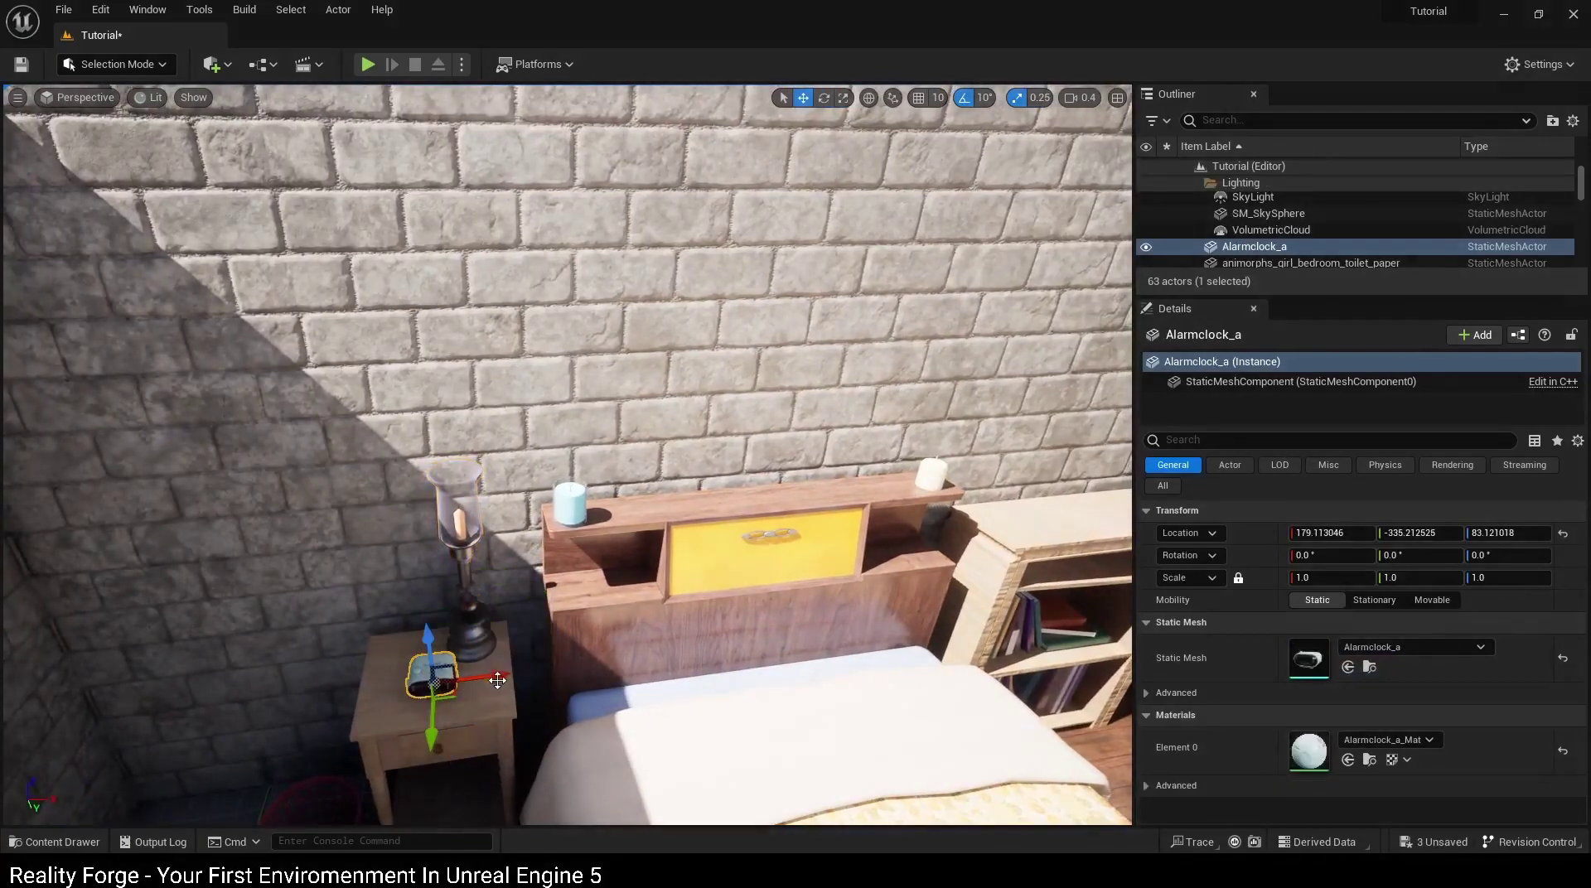
click(586, 750)
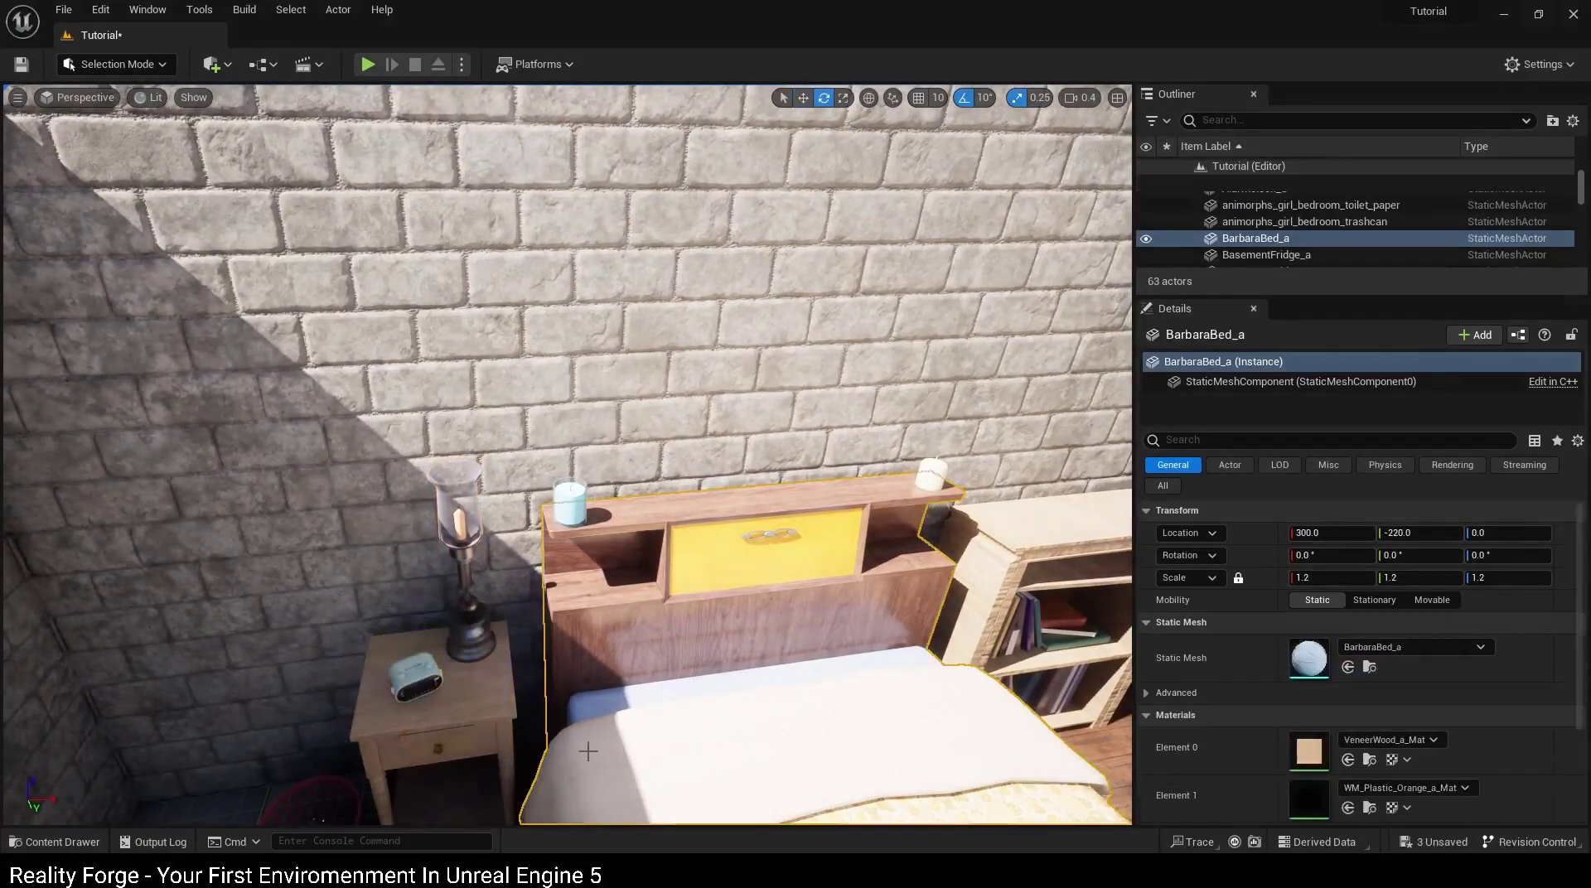
key(ctrl+space)
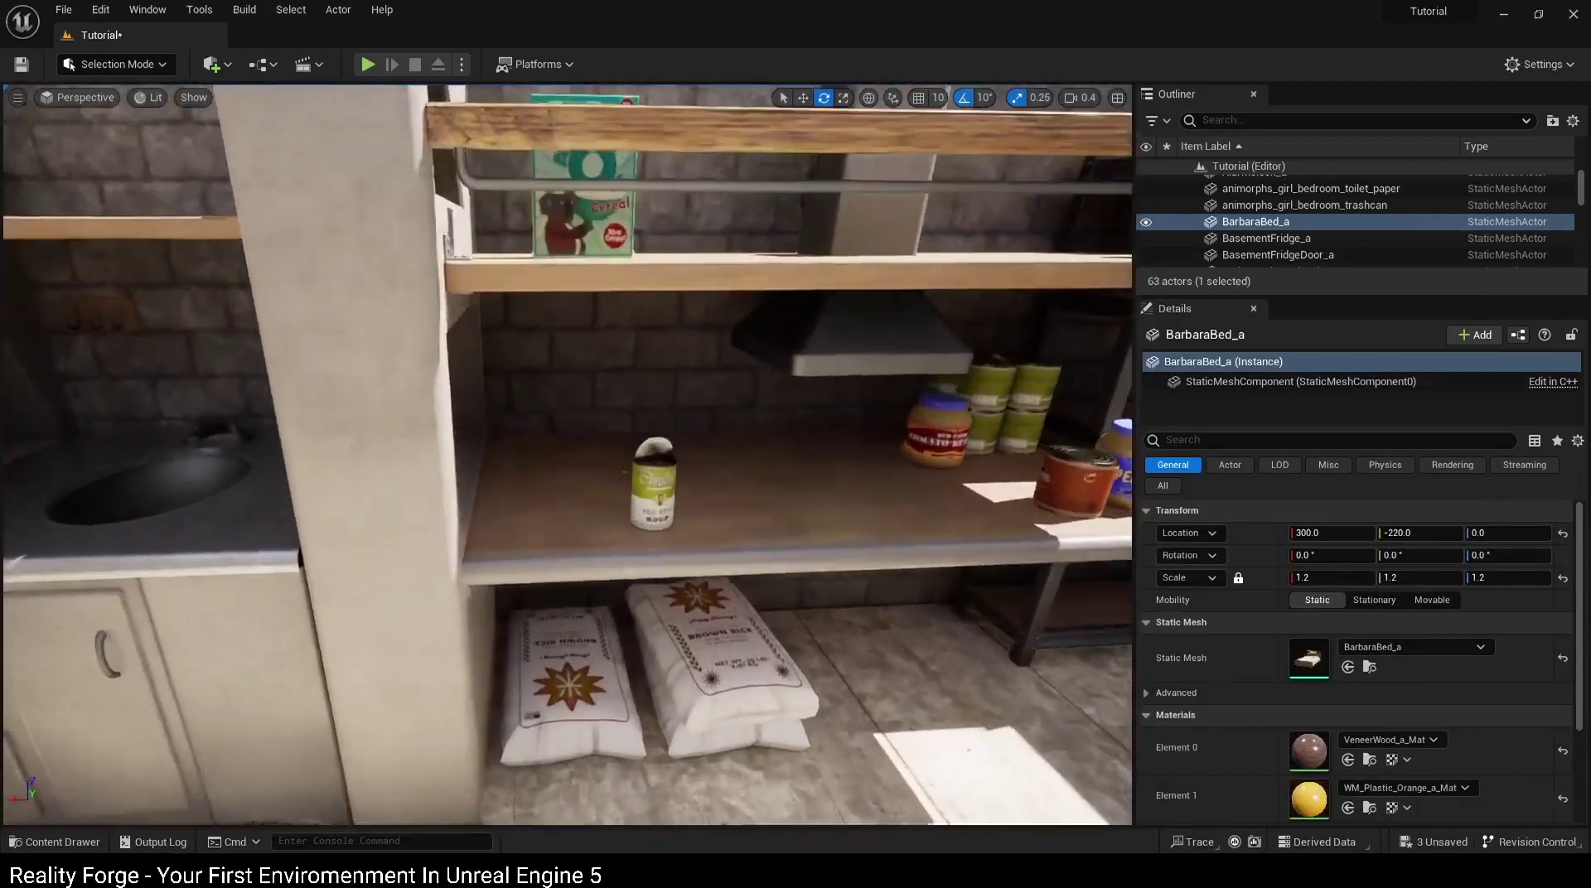
Step: Place the red CanOpener_a on the pantry shelf and rotate it 20 degrees to lie flat
key(ctrl+space)
click(1079, 659)
drag(1079, 659, 550, 483)
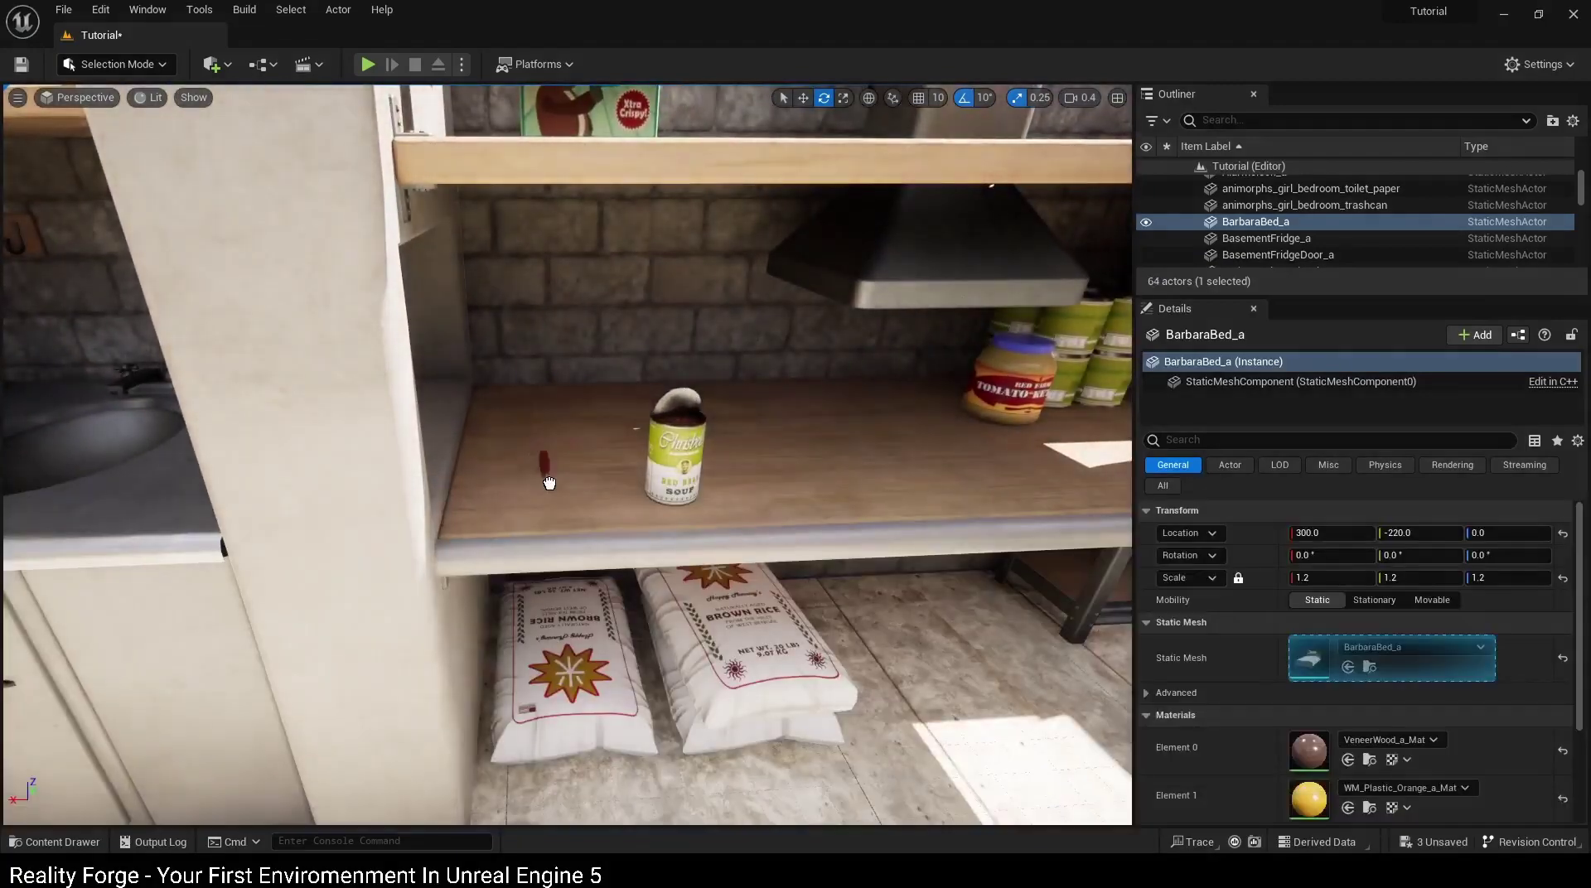
key(f)
key(w)
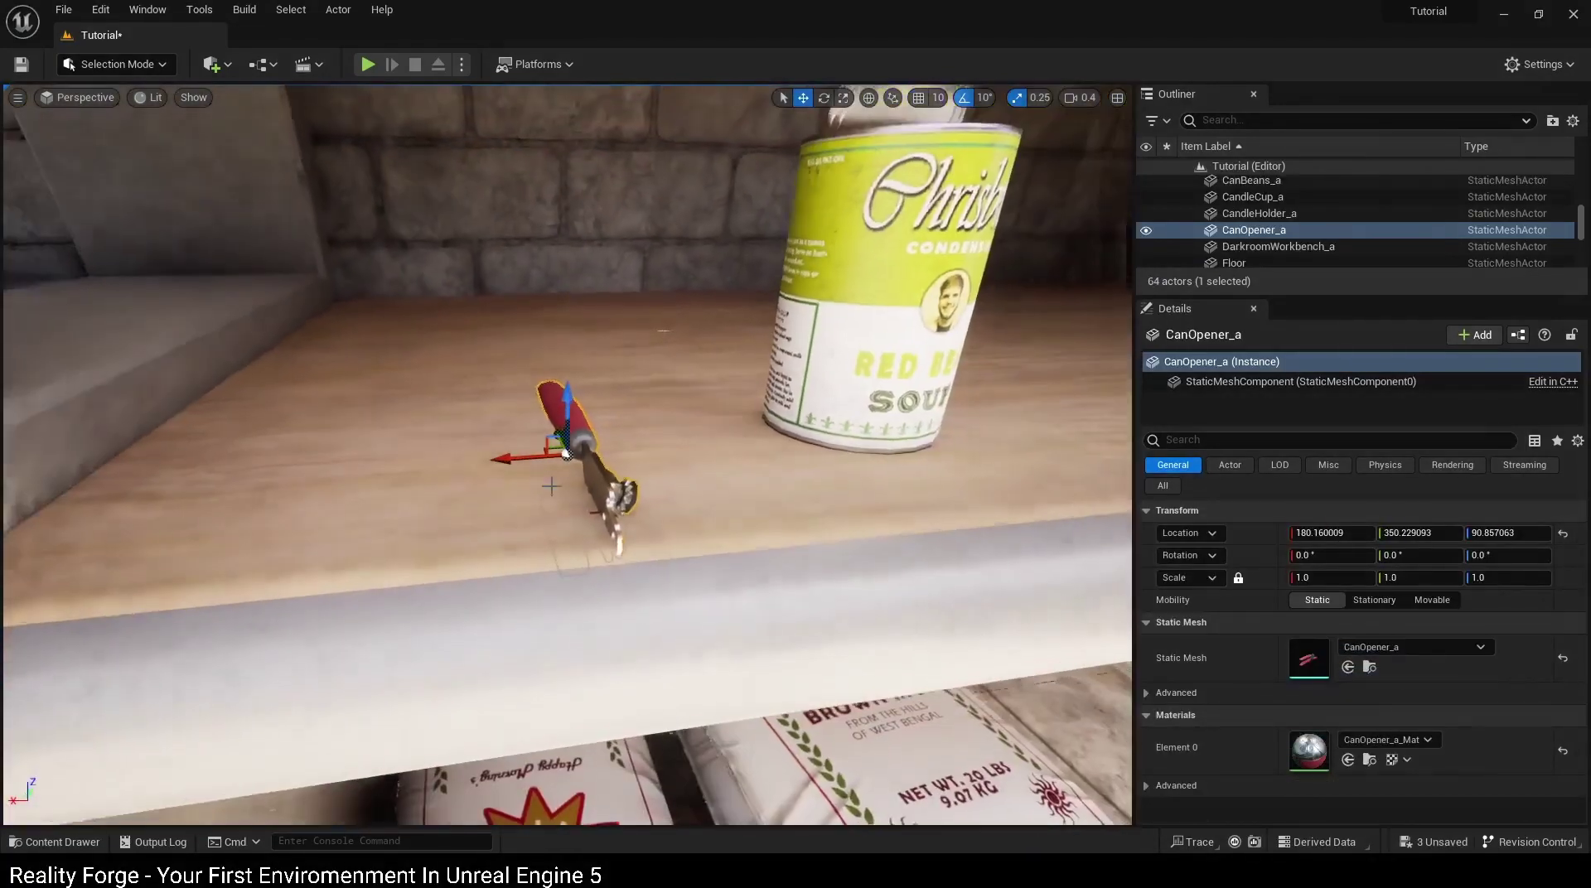
key(e)
drag(489, 481, 469, 429)
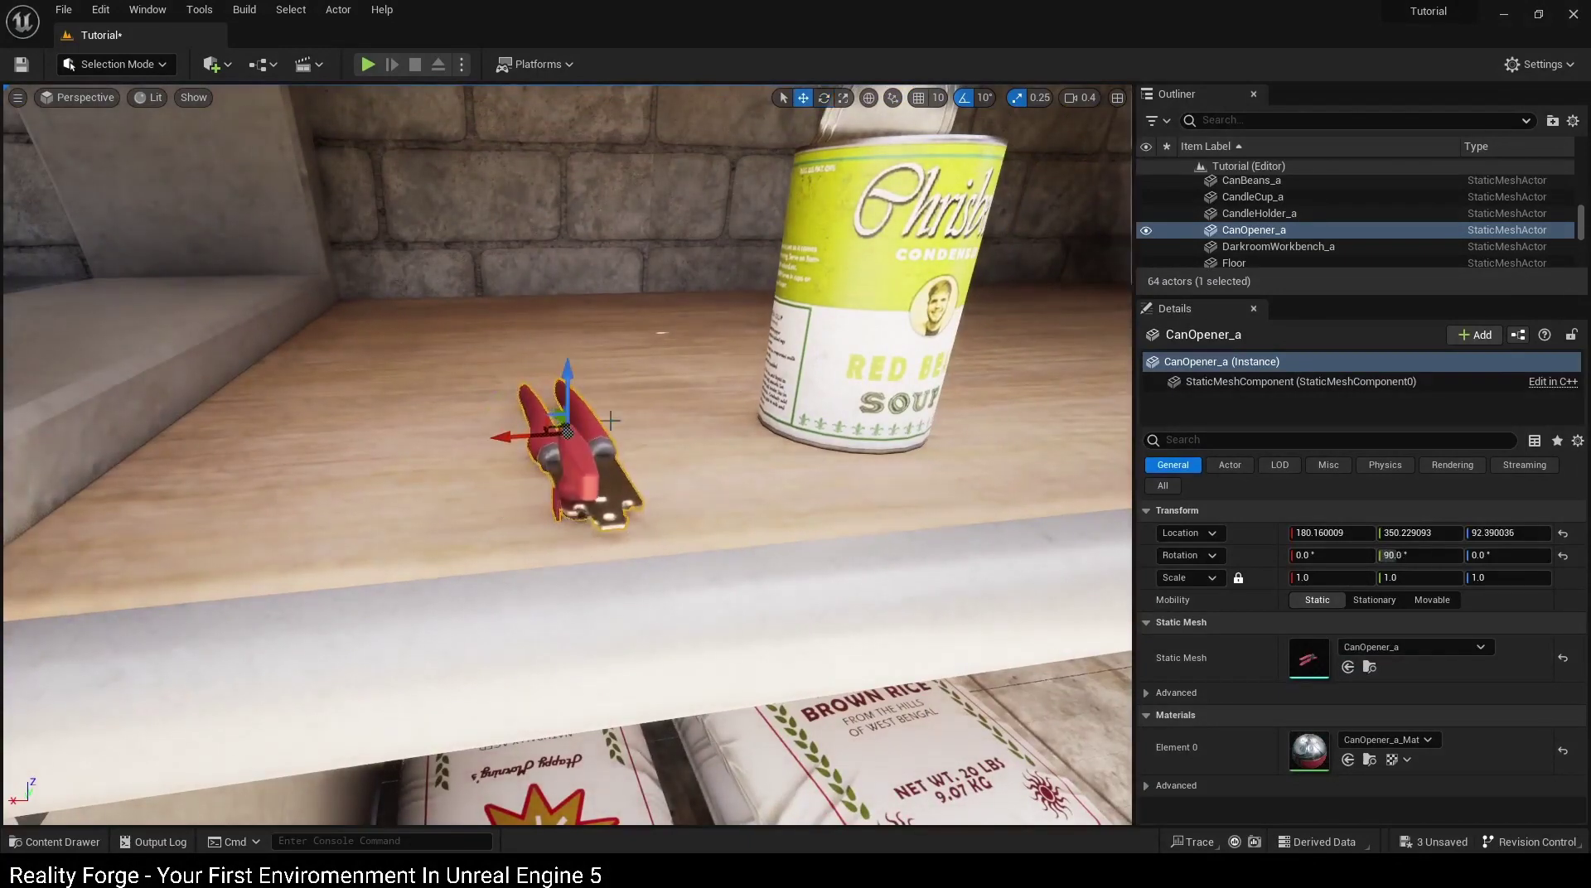
Step: Add a CardboardBoxClosed on the floor beside the rice sacks
alt+drag(611, 420, 613, 522)
key(e)
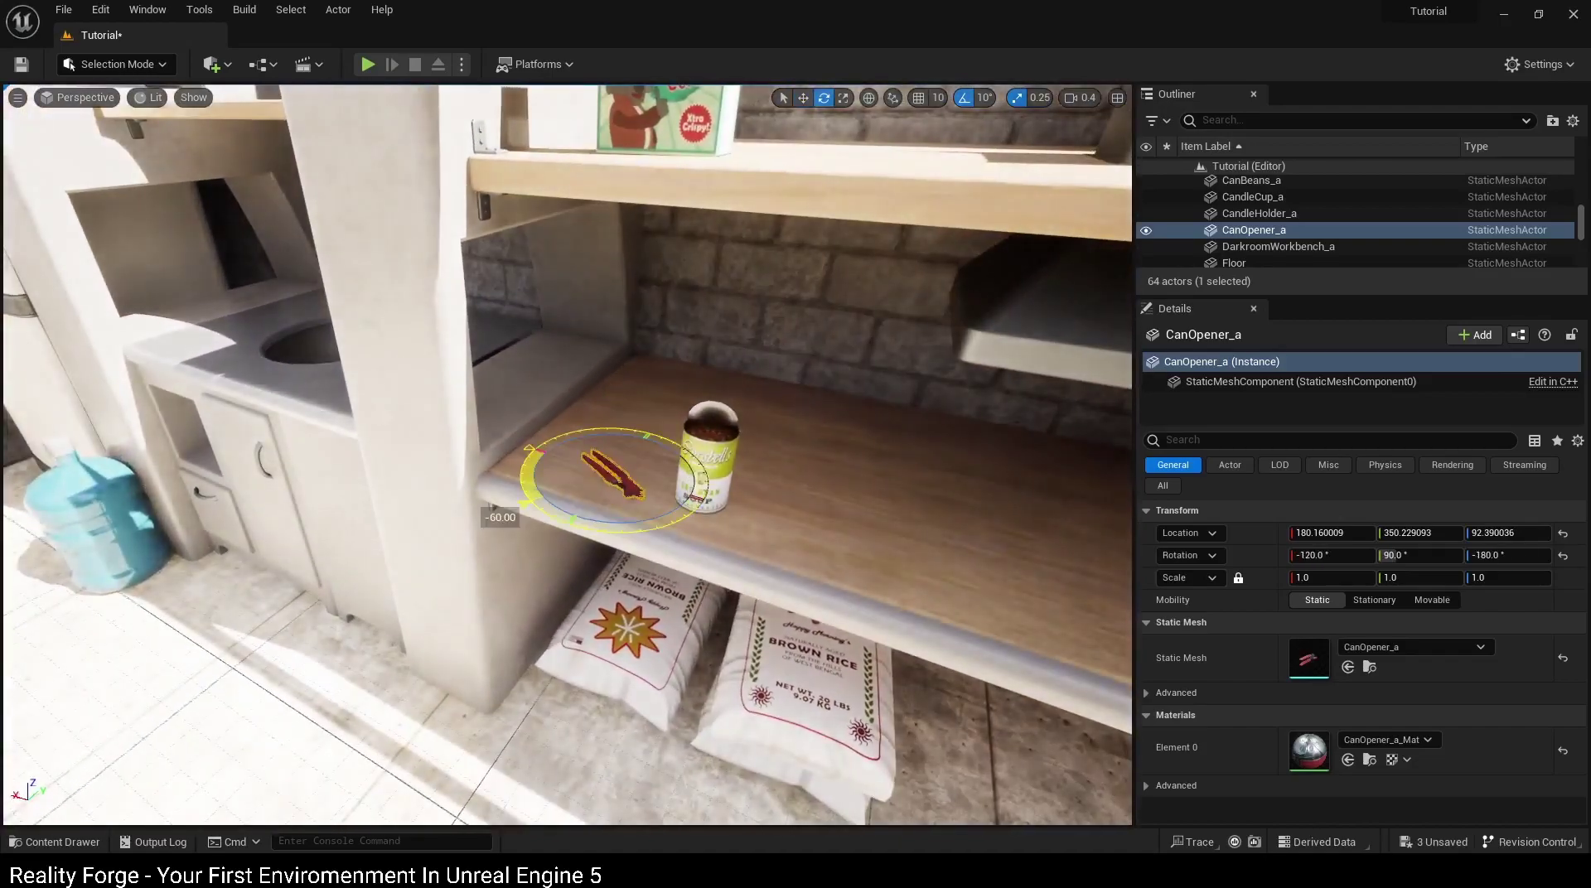
key(ctrl+space)
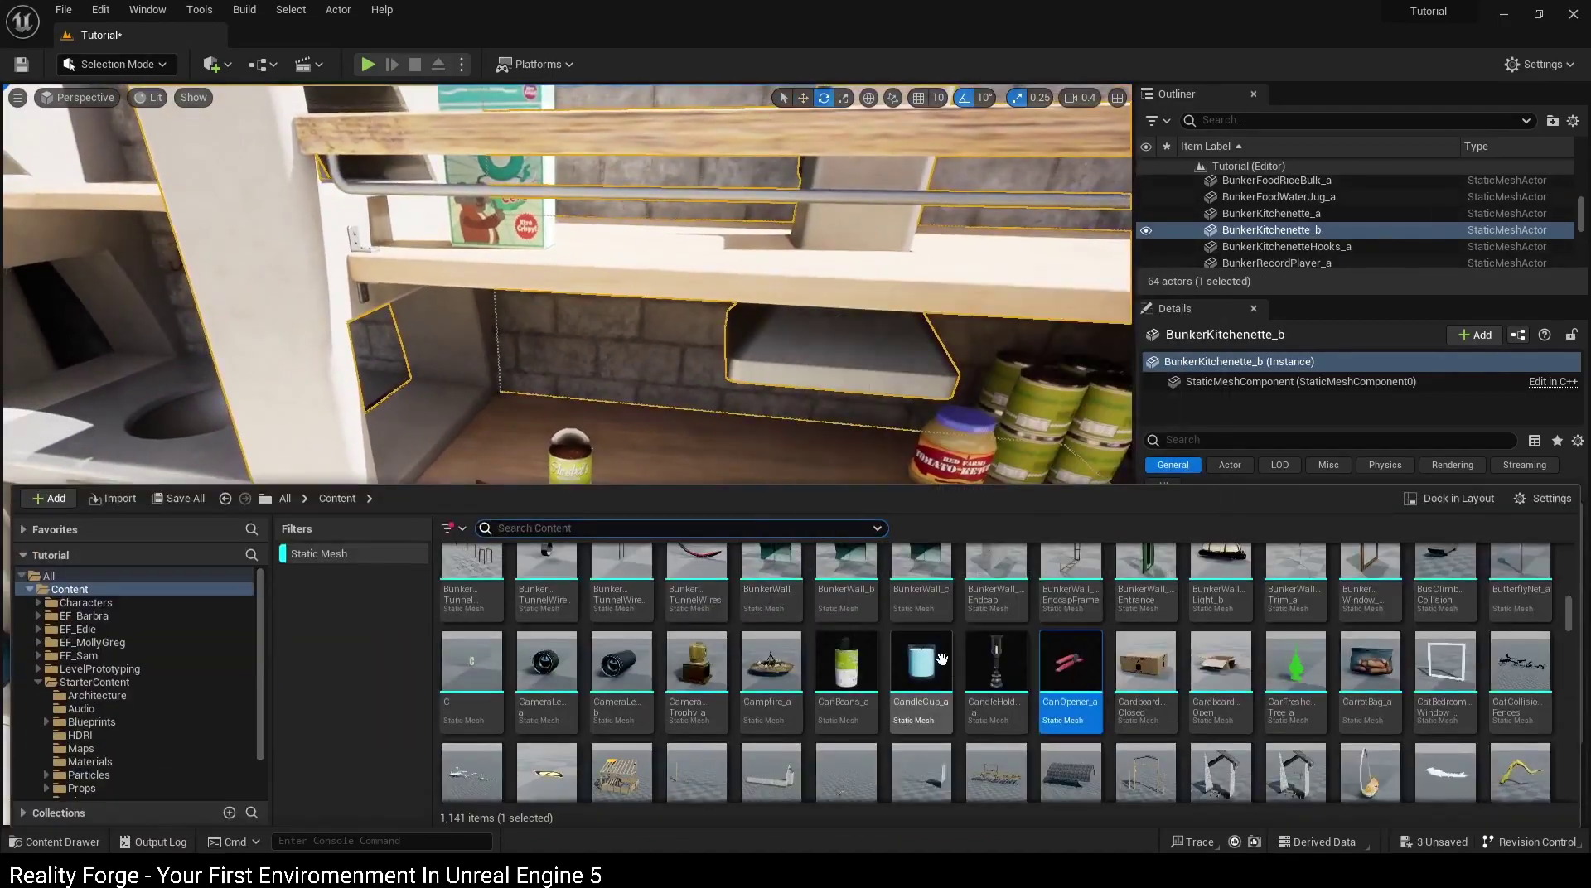
drag(1117, 691, 806, 702)
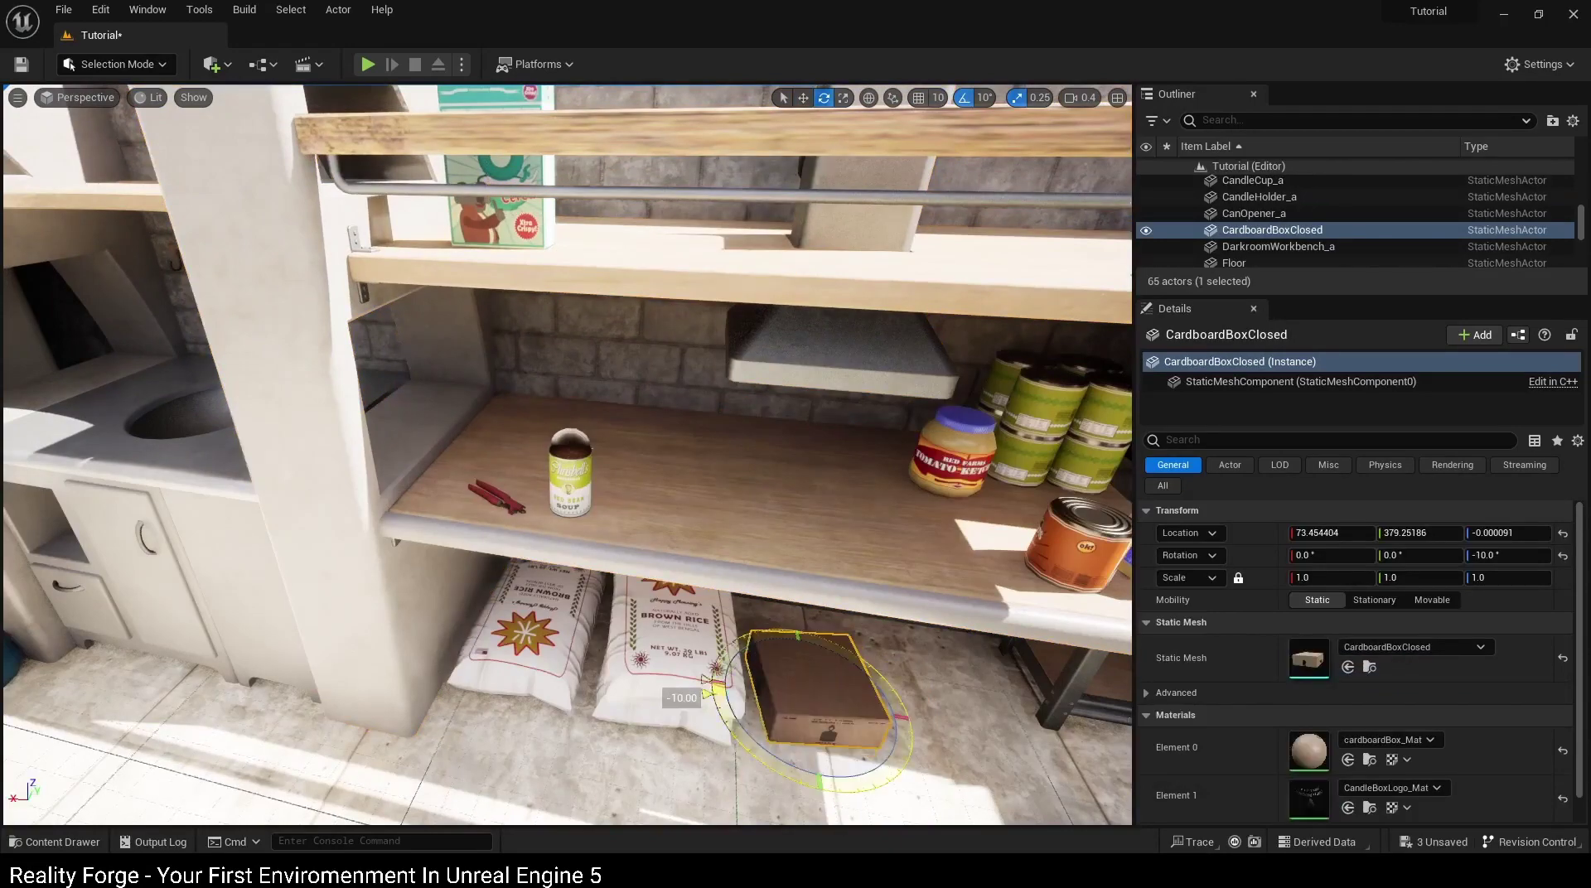
Step: Drop a CardboardBoxOpen on the floor of the room
key(ctrl+space)
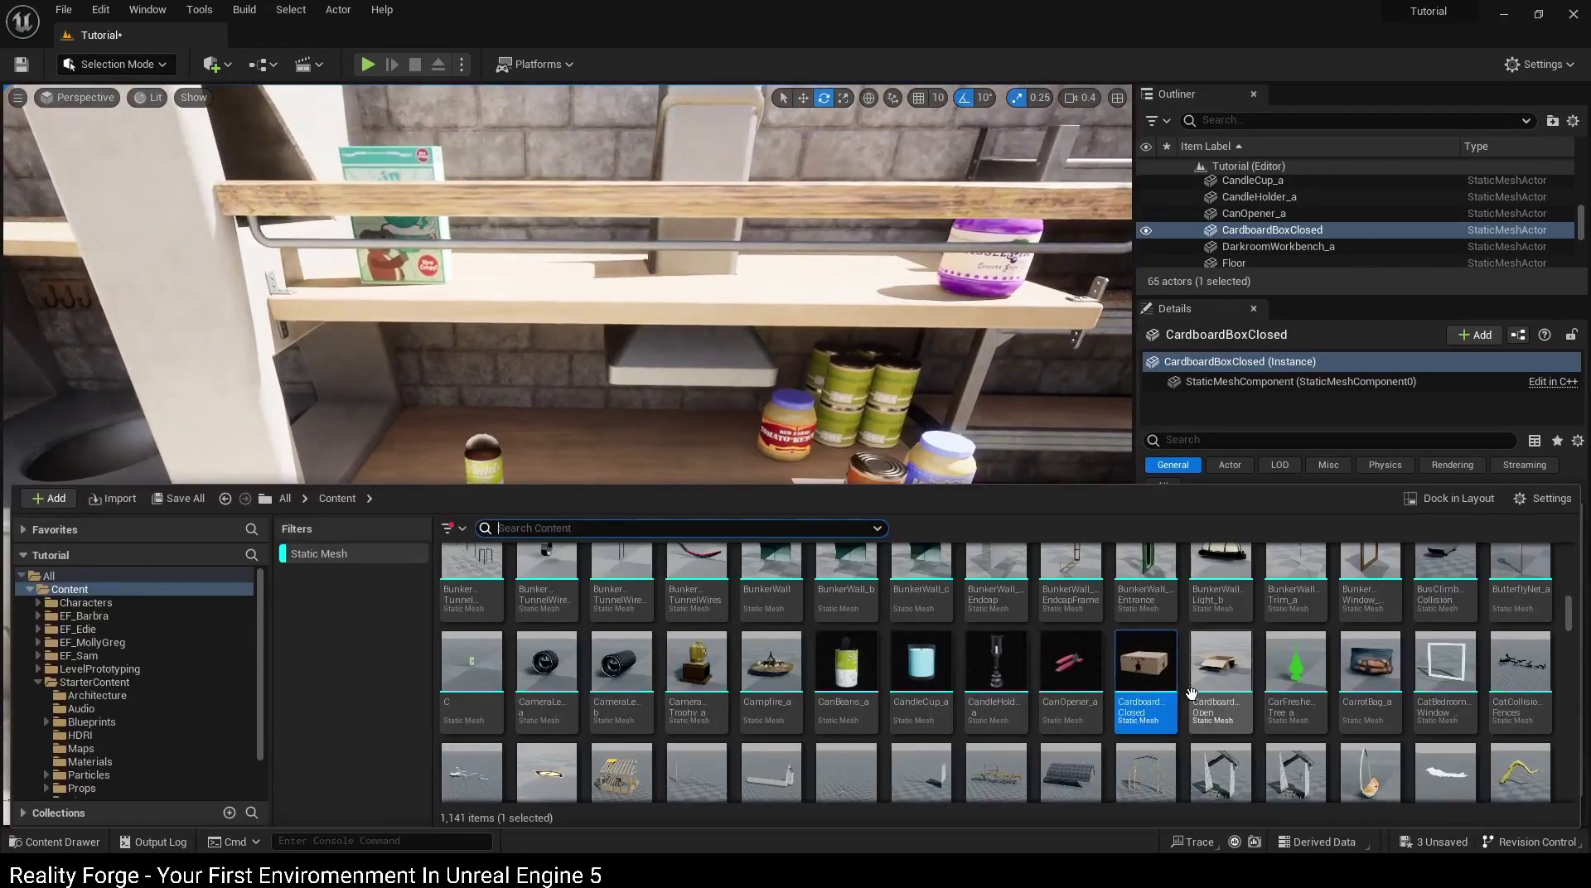
drag(1190, 693, 837, 684)
mouse_move(837, 683)
right_down()
mouse_move(704, 688)
mouse_move(571, 615)
right_up()
Step: Alt-copy the closed box onto the metal shelving's bottom shelf, two boxes side by side
click(447, 598)
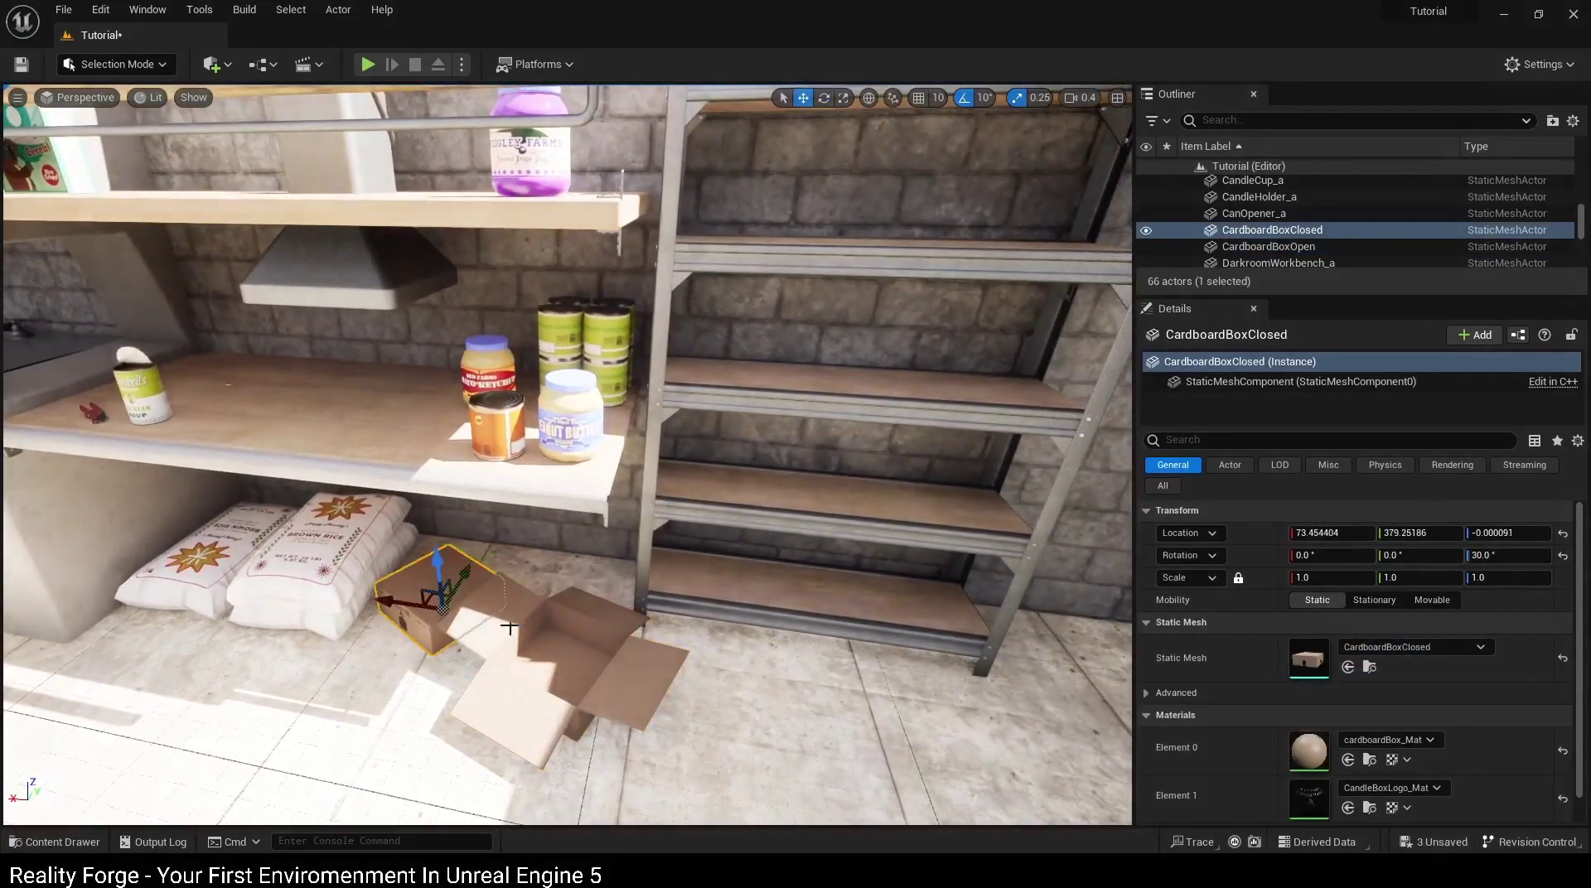
alt+drag(409, 605, 666, 652)
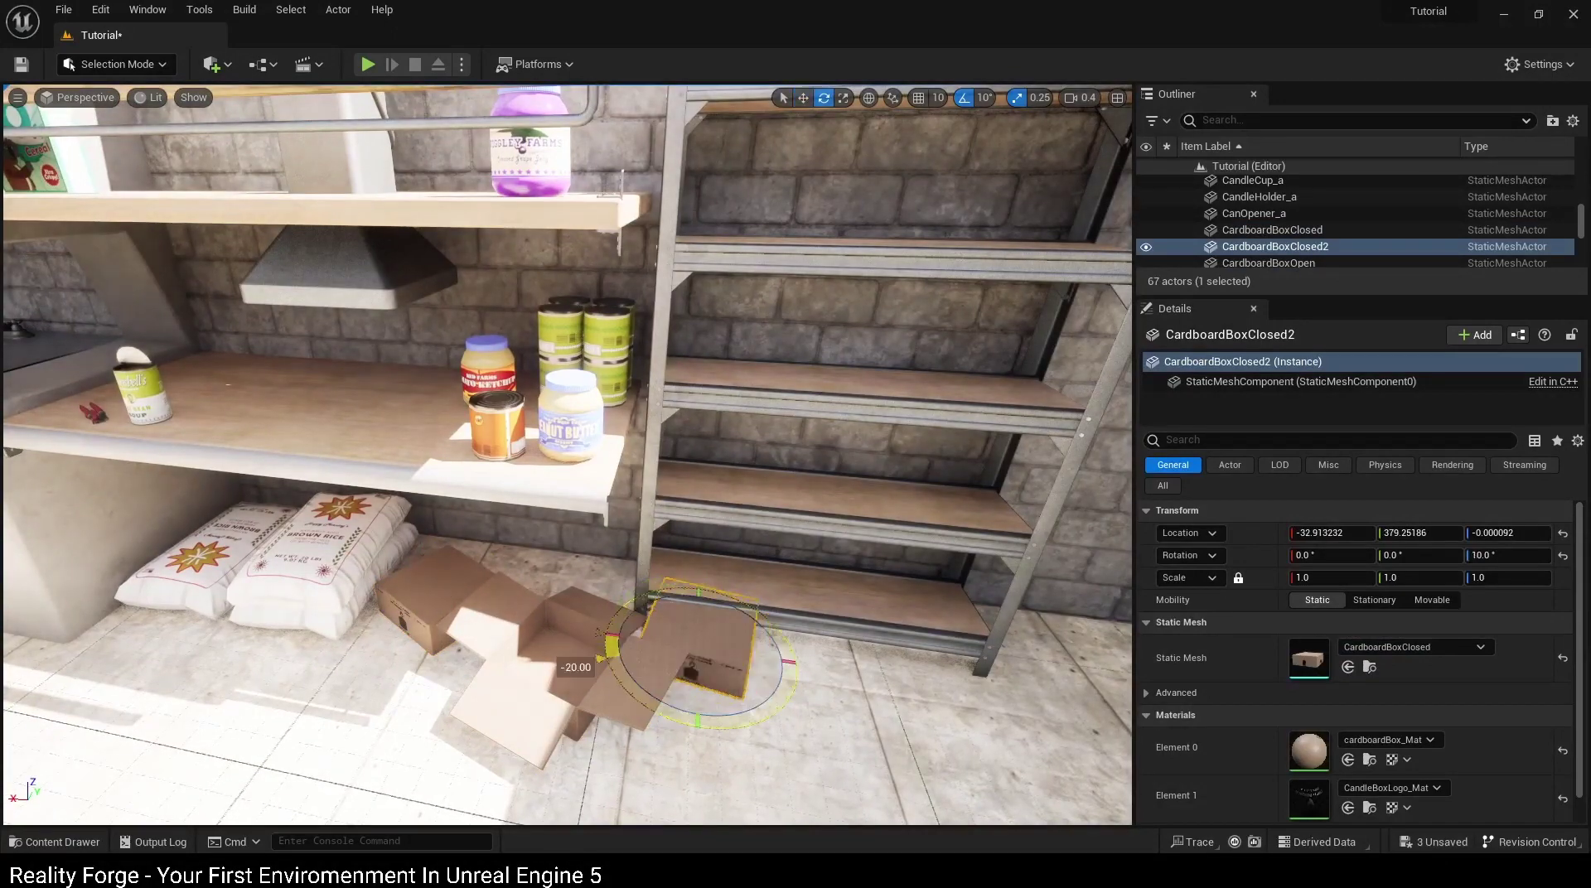
right_drag(605, 673, 634, 698)
key(w)
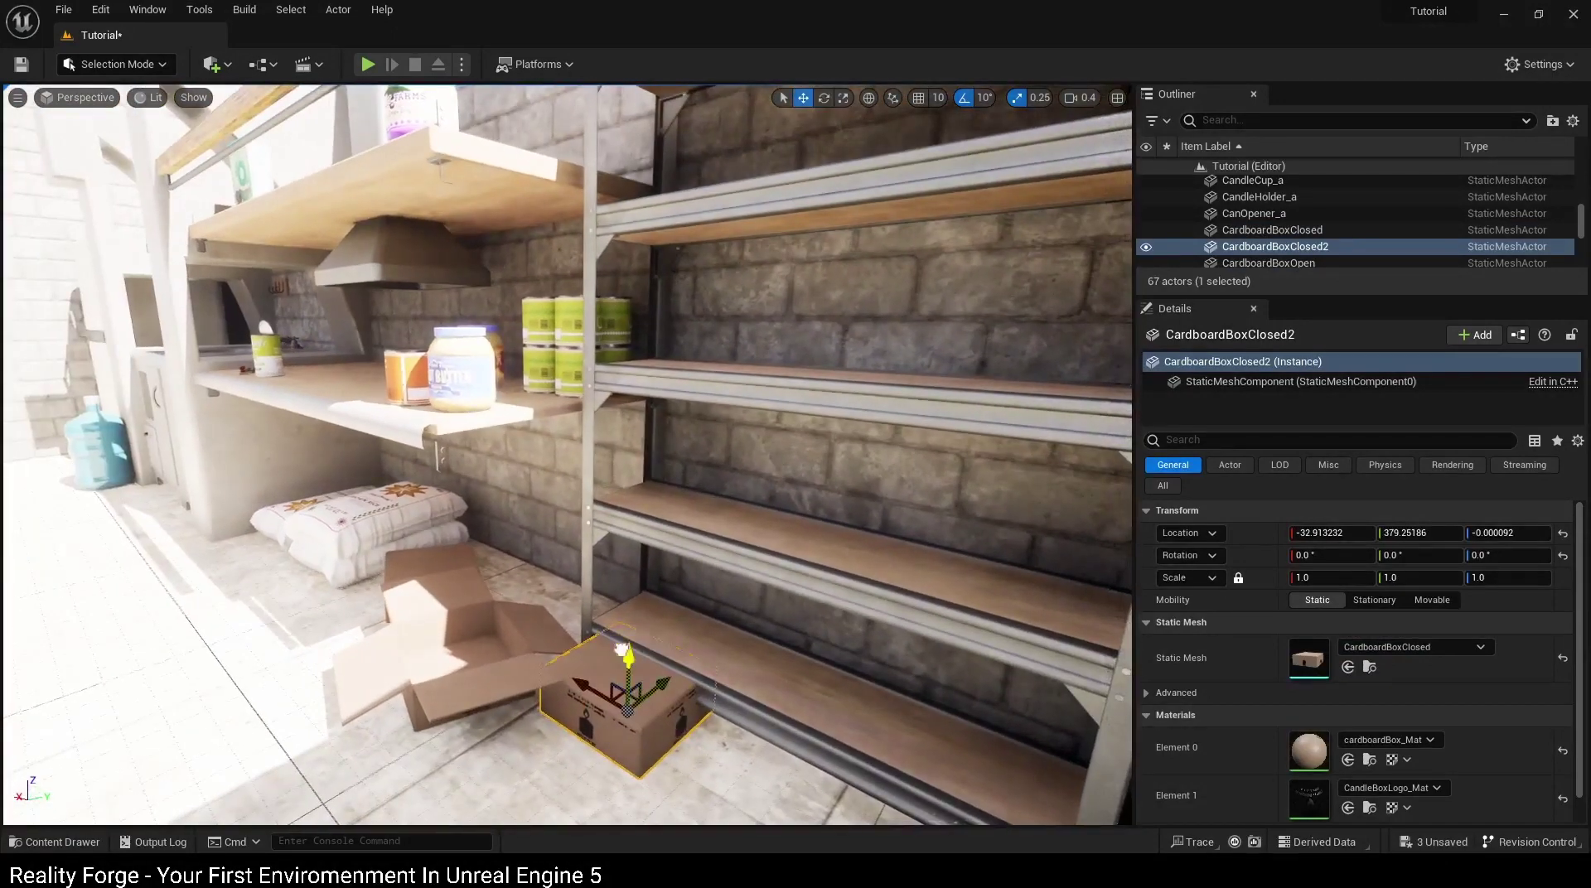
mouse_move(621, 649)
mouse_down()
mouse_move(643, 604)
mouse_move(704, 624)
mouse_up()
right_drag(705, 622, 539, 634)
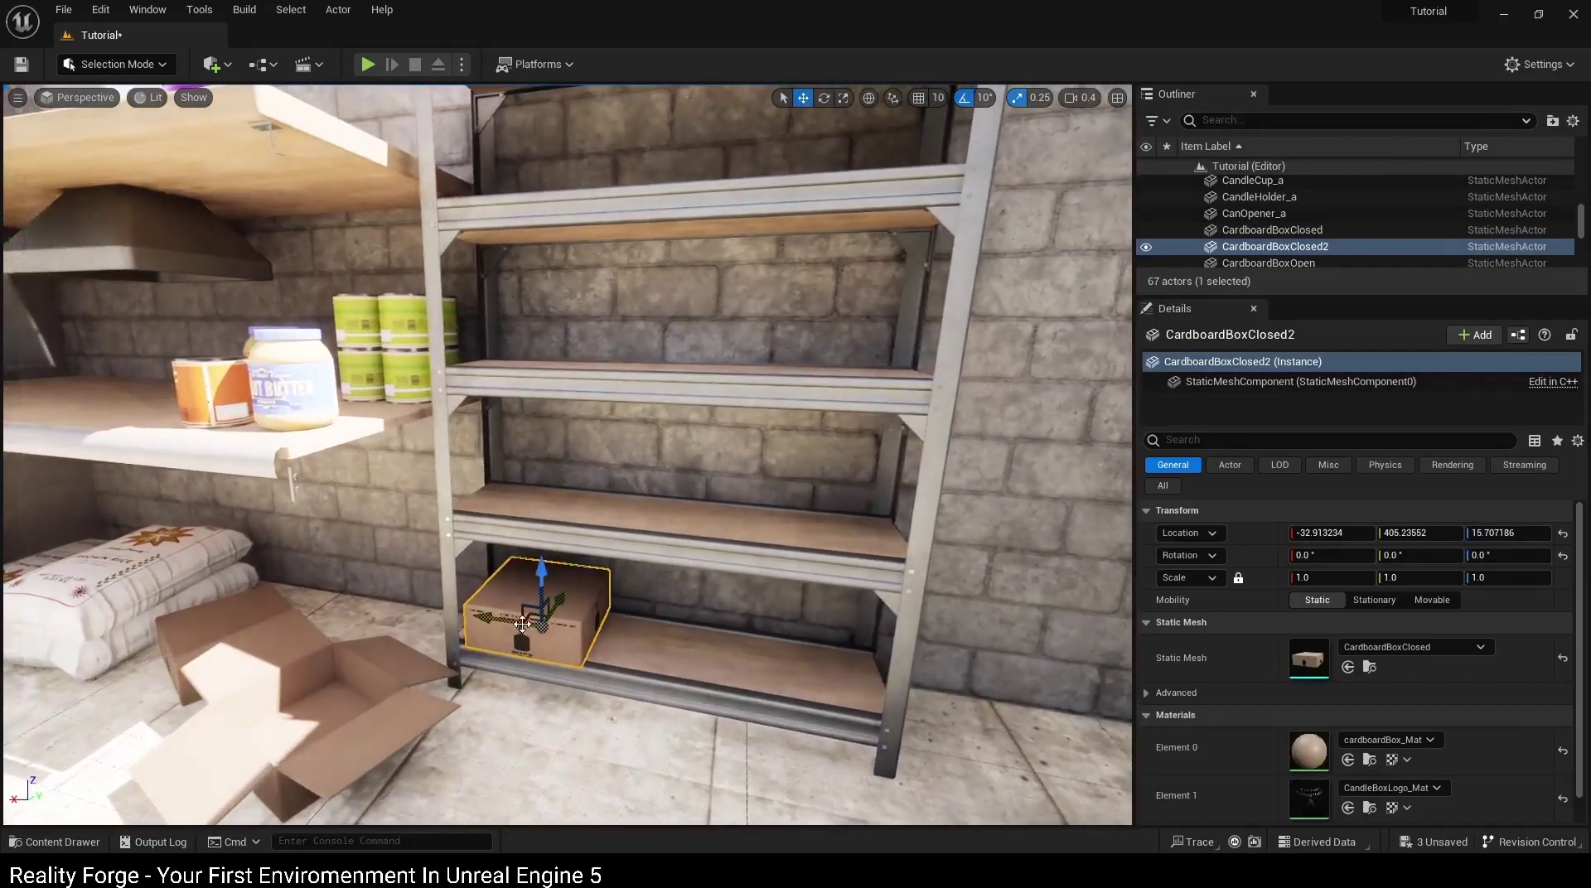
alt+drag(539, 634, 674, 632)
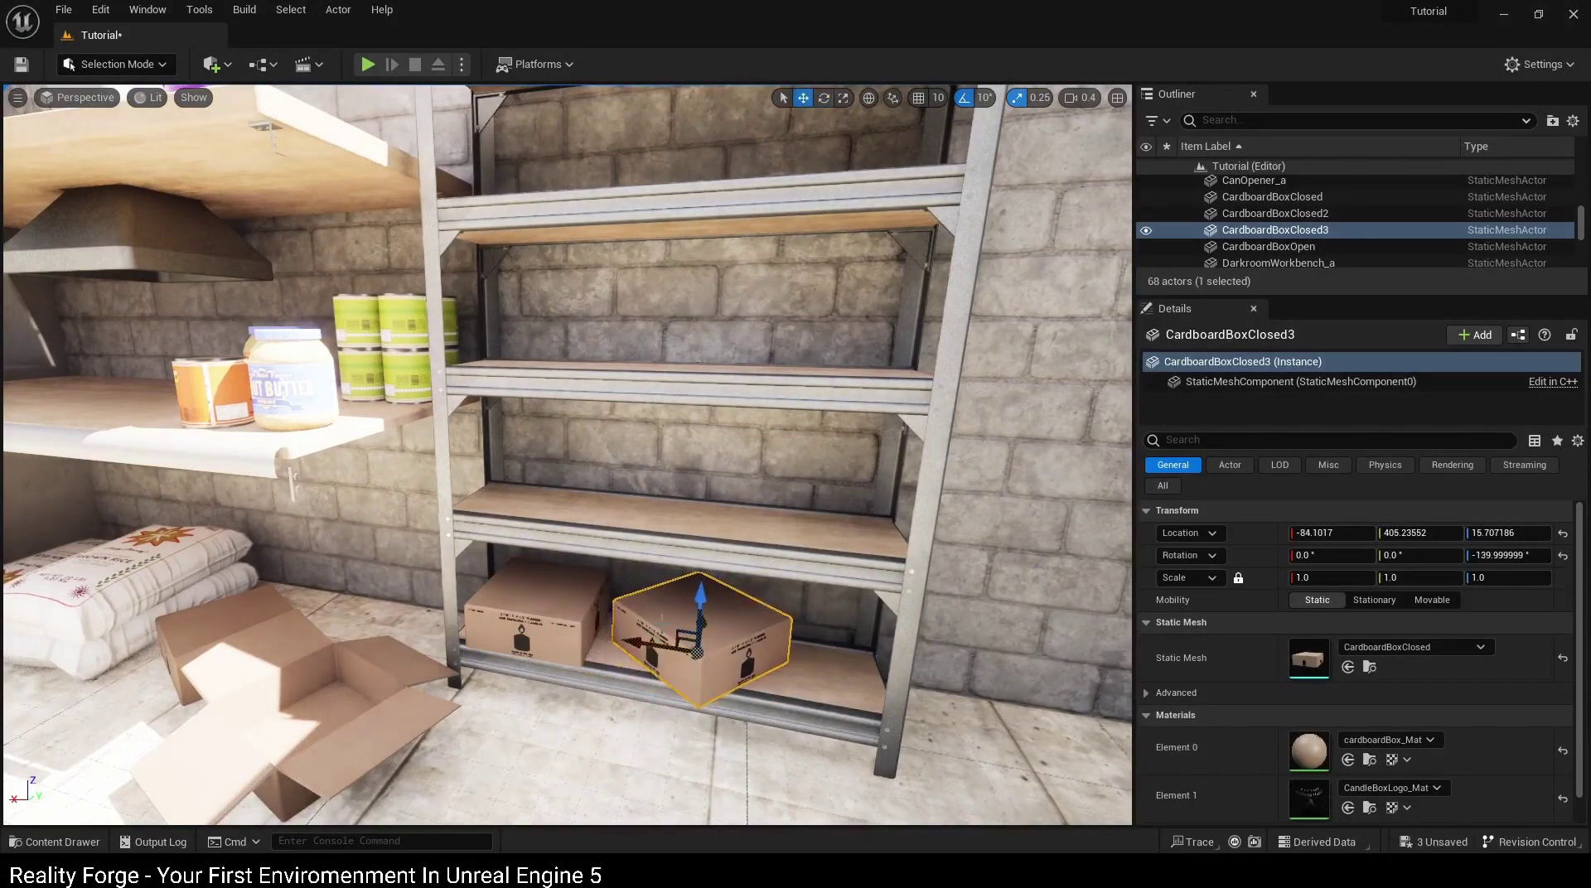
Step: Add an angled box copy on the next shelf up and stack another on top
alt+drag(578, 638, 613, 709)
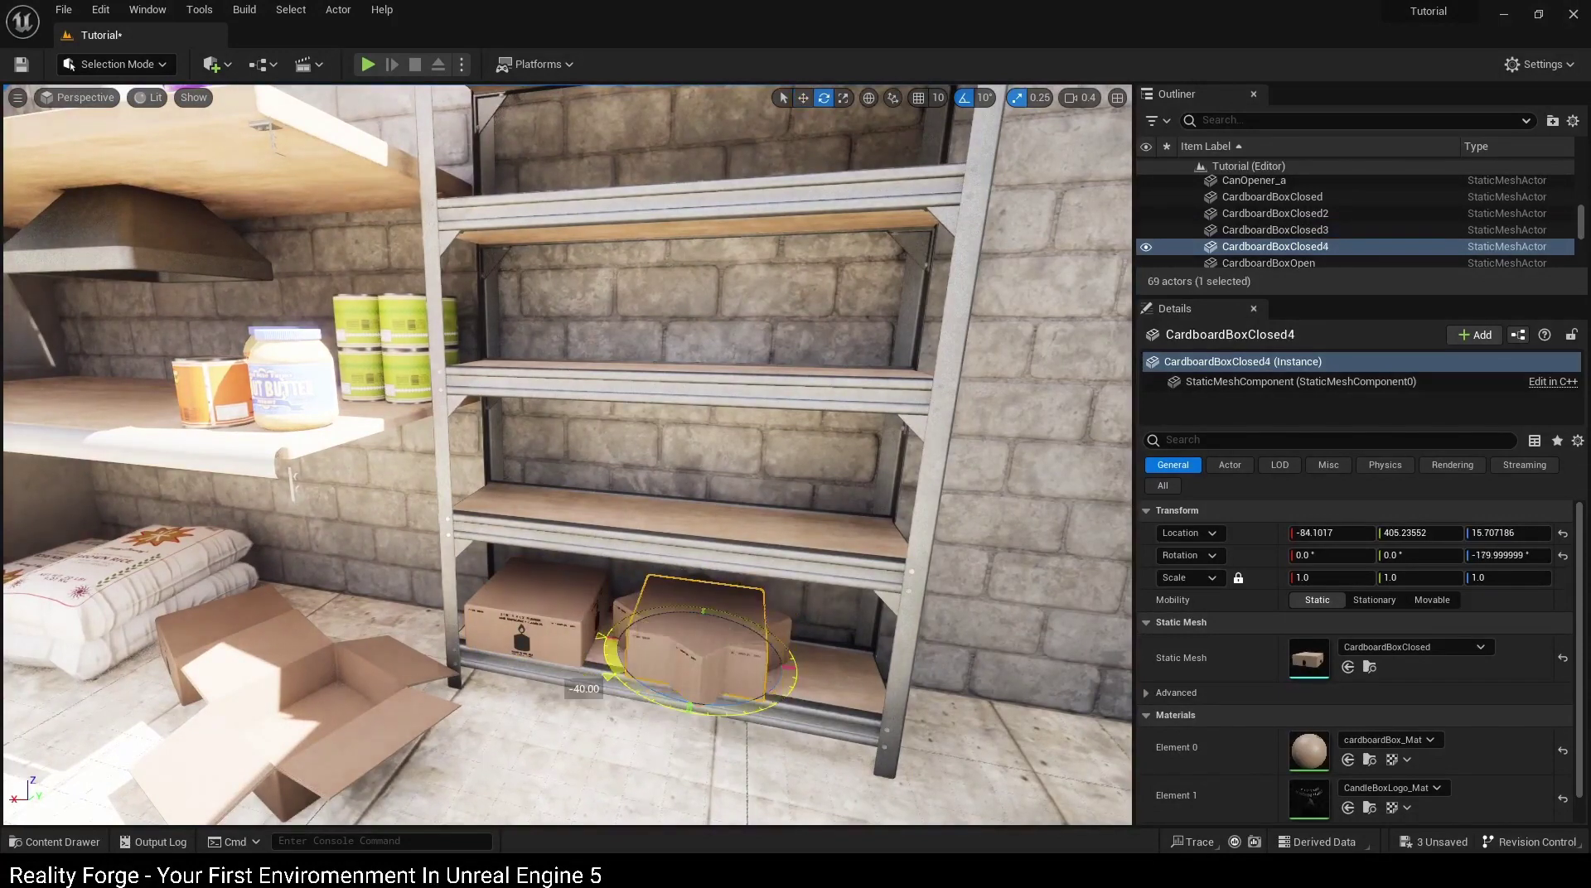
mouse_move(709, 592)
mouse_down()
mouse_move(692, 453)
mouse_move(495, 495)
mouse_up()
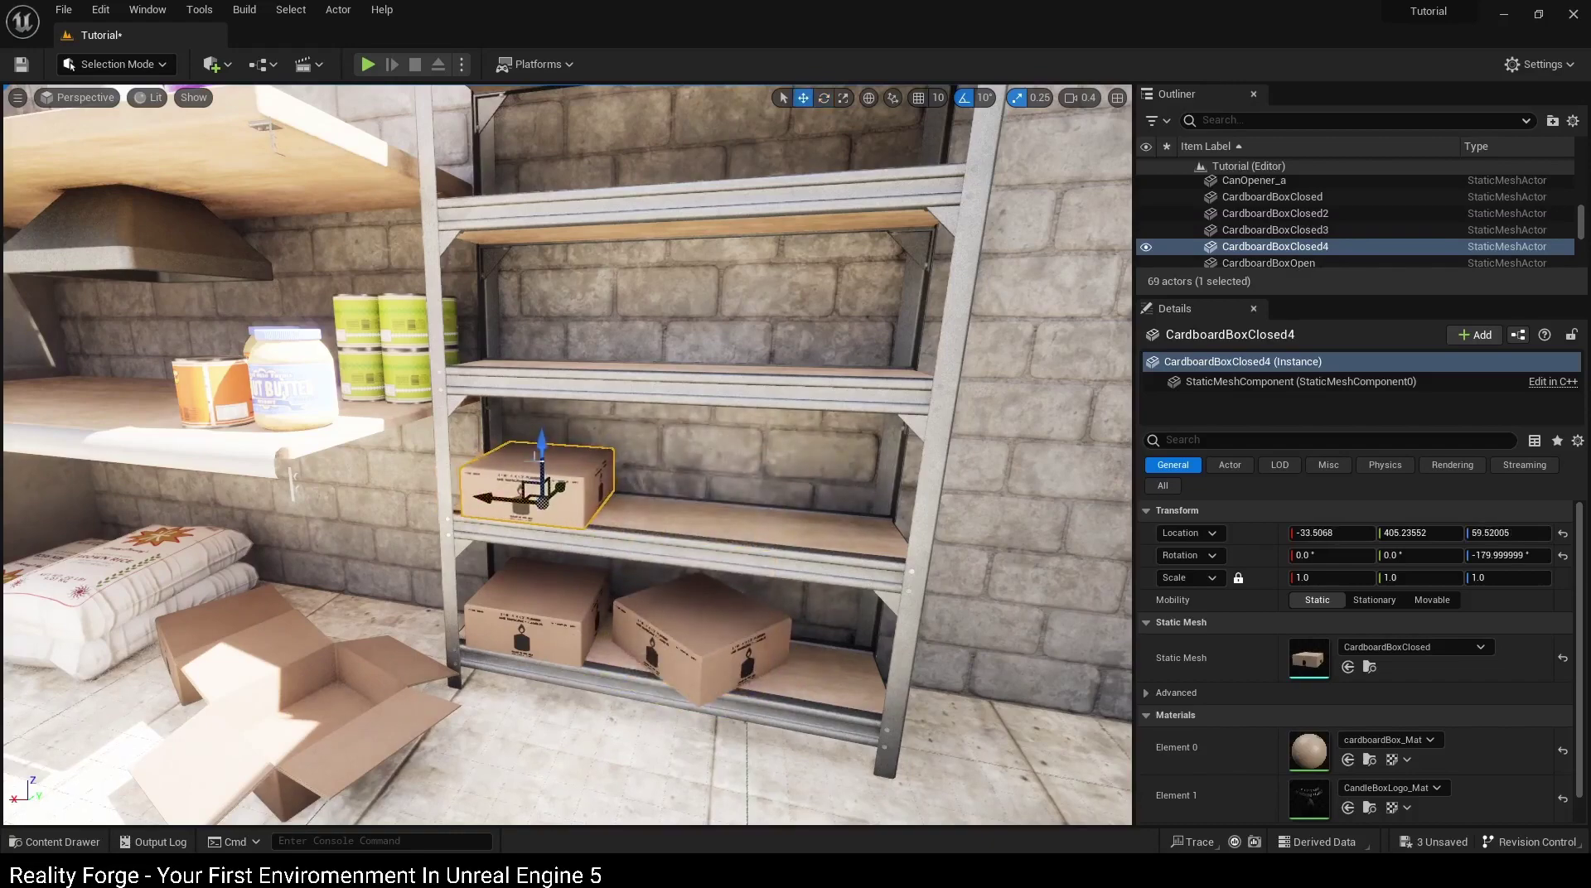
alt+drag(547, 442, 549, 395)
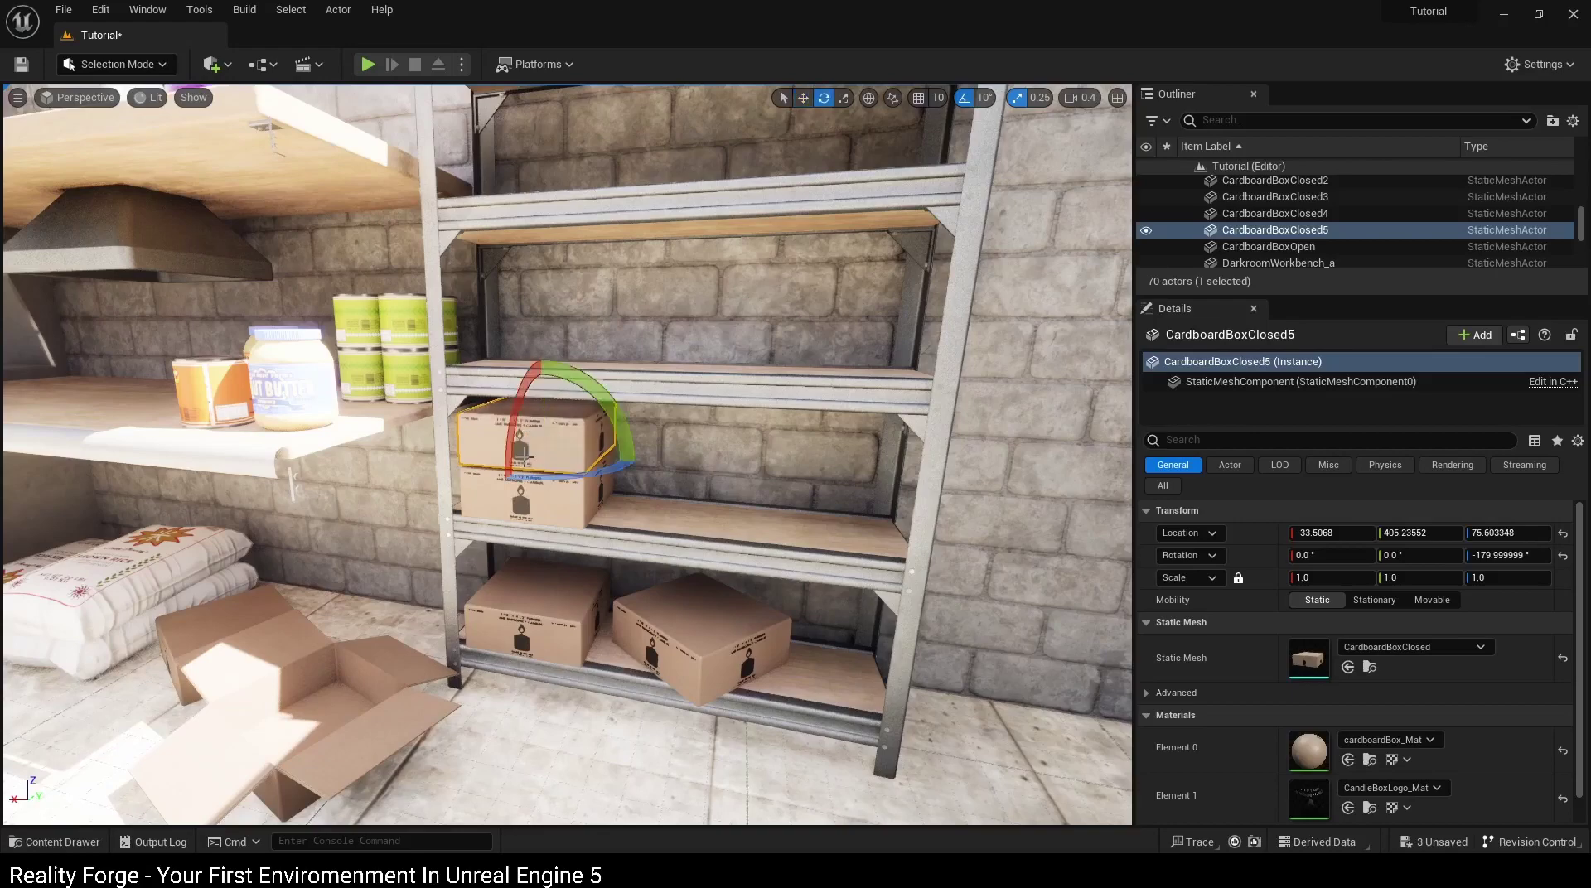
drag(683, 555, 639, 686)
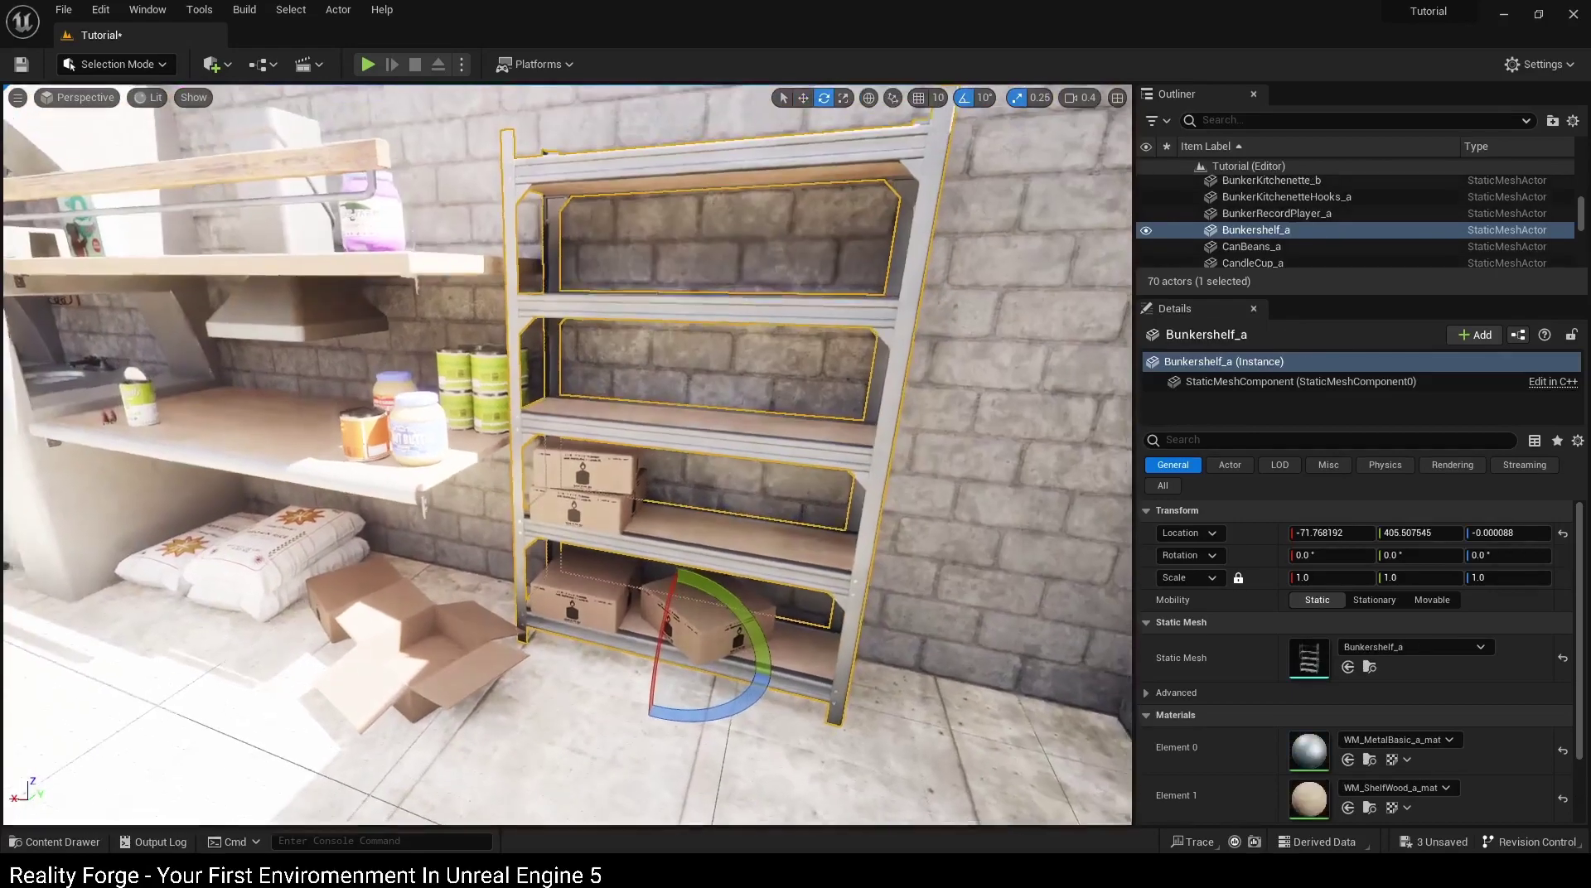
click(639, 686)
Step: Place CoffeePot_a on the kitchen shelf beside the cans and reopen the Content Drawer
key(ctrl+space)
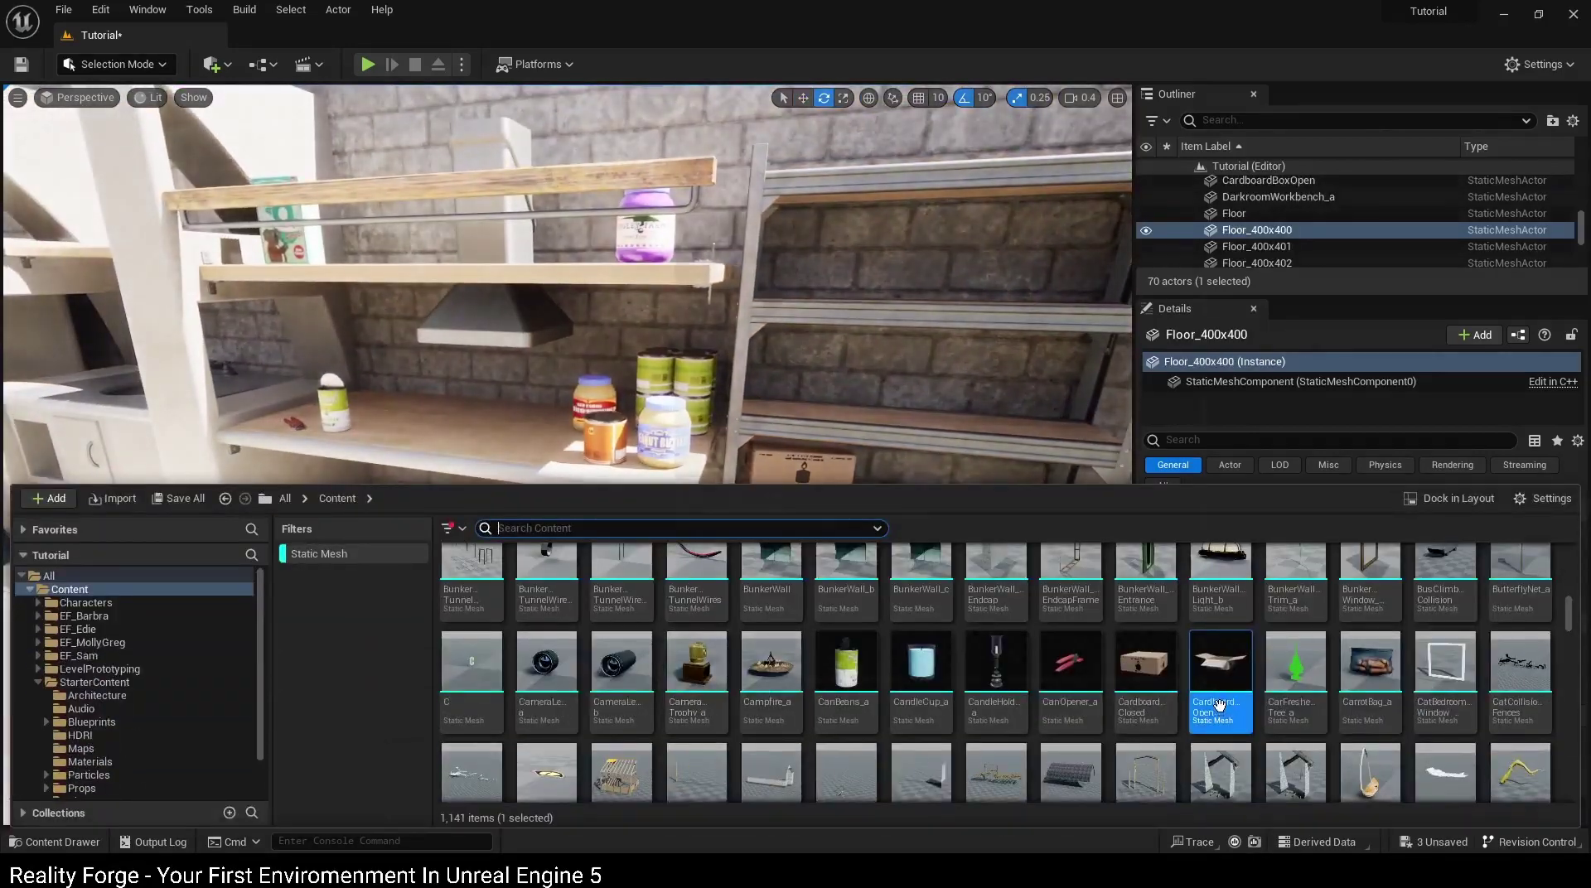
scroll(747, 721, down, 3)
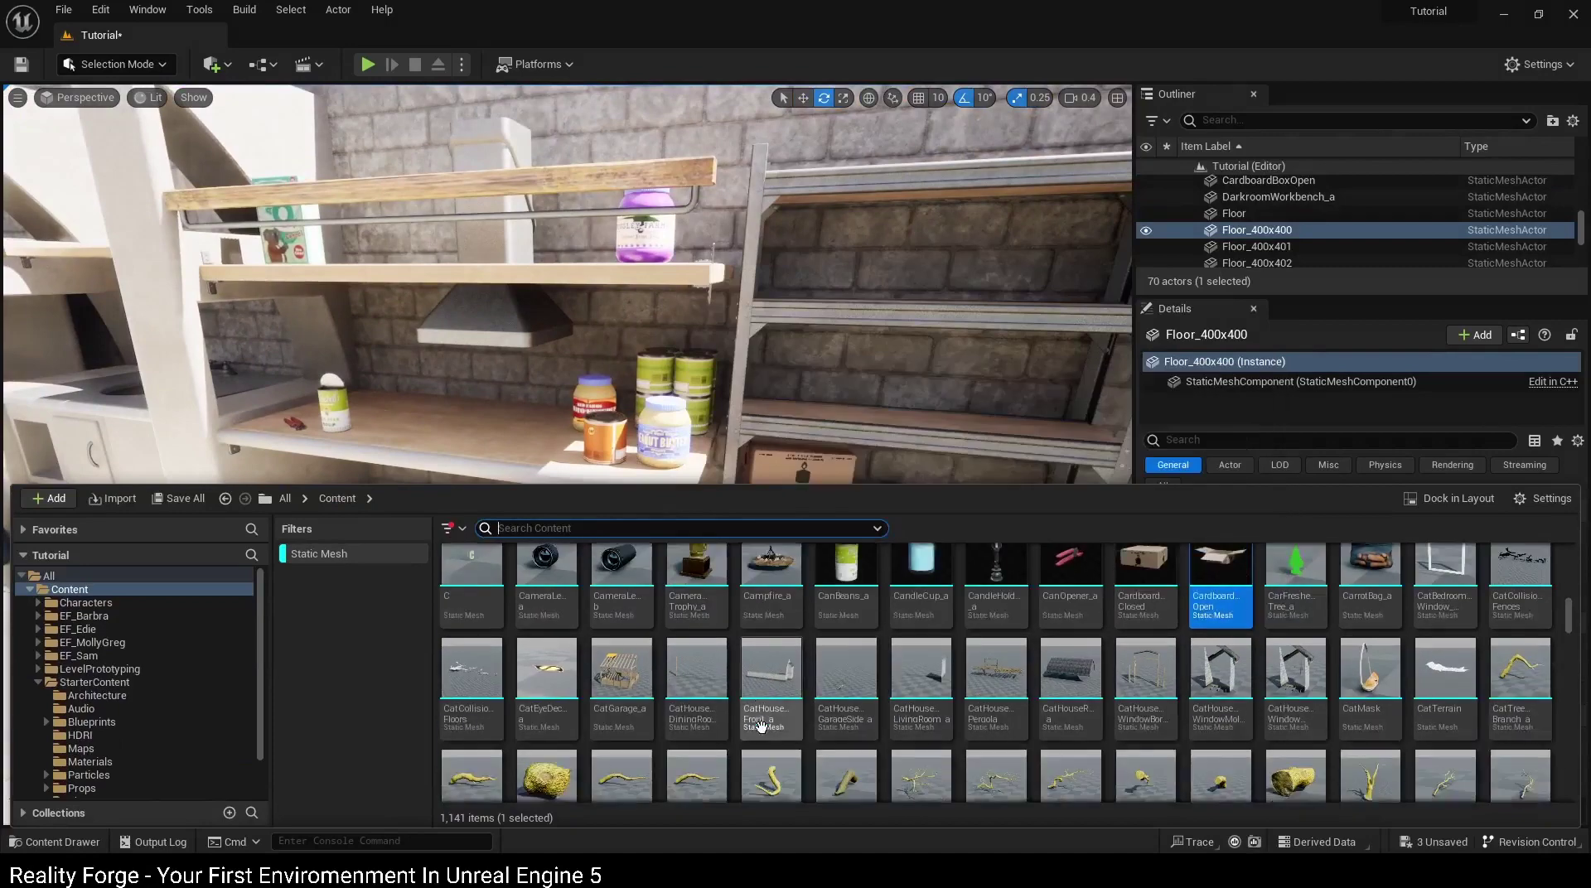
scroll(747, 721, down, 2)
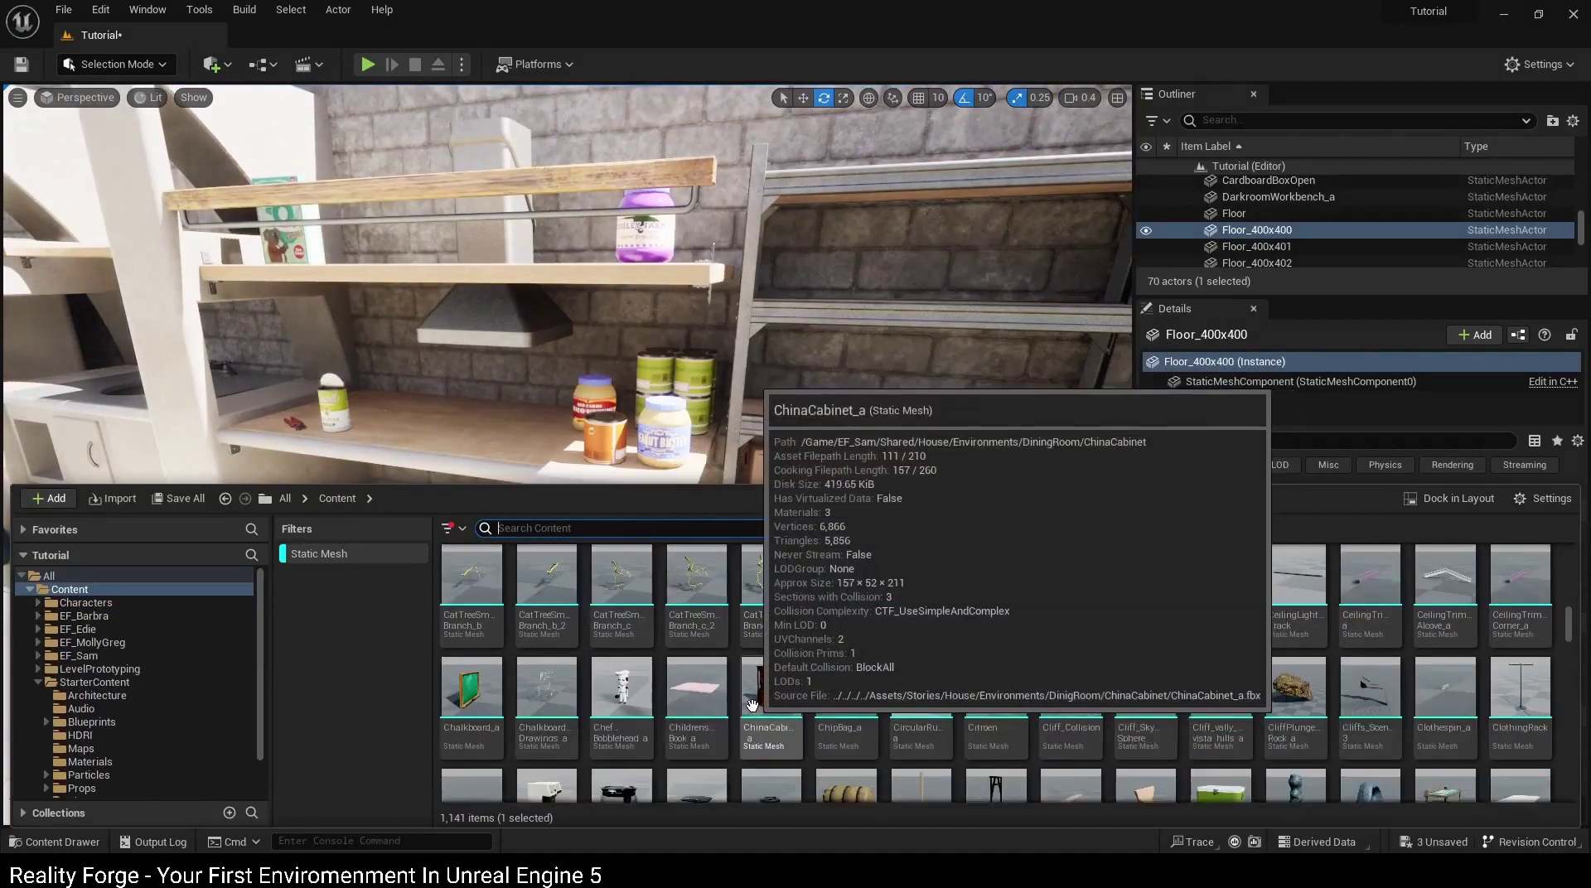
scroll(880, 701, down, 2)
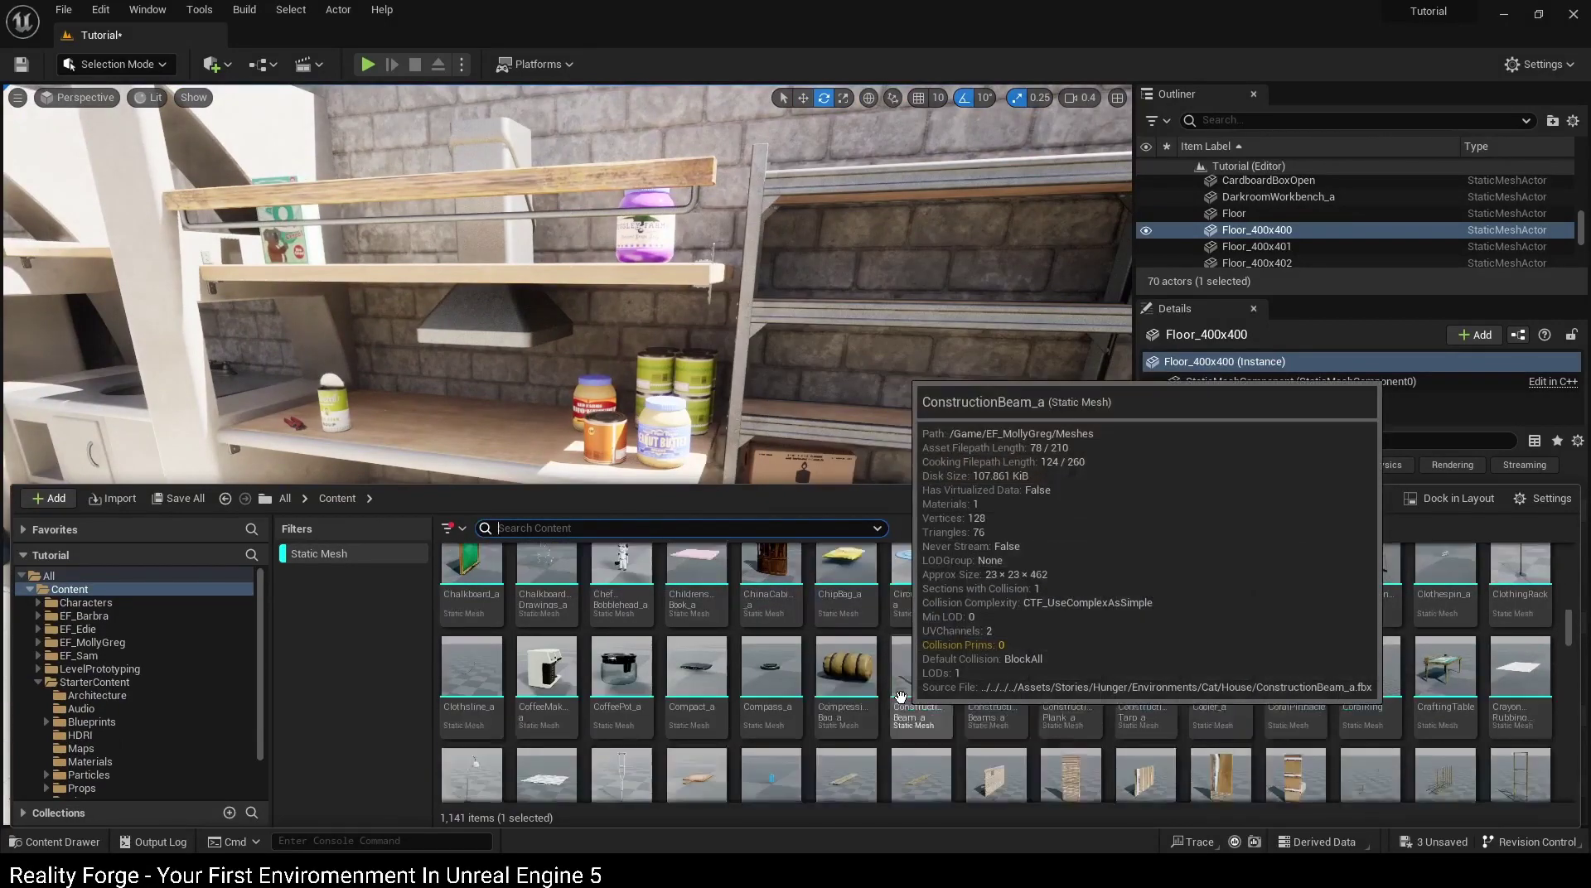
scroll(881, 701, down, 1)
drag(458, 434, 435, 437)
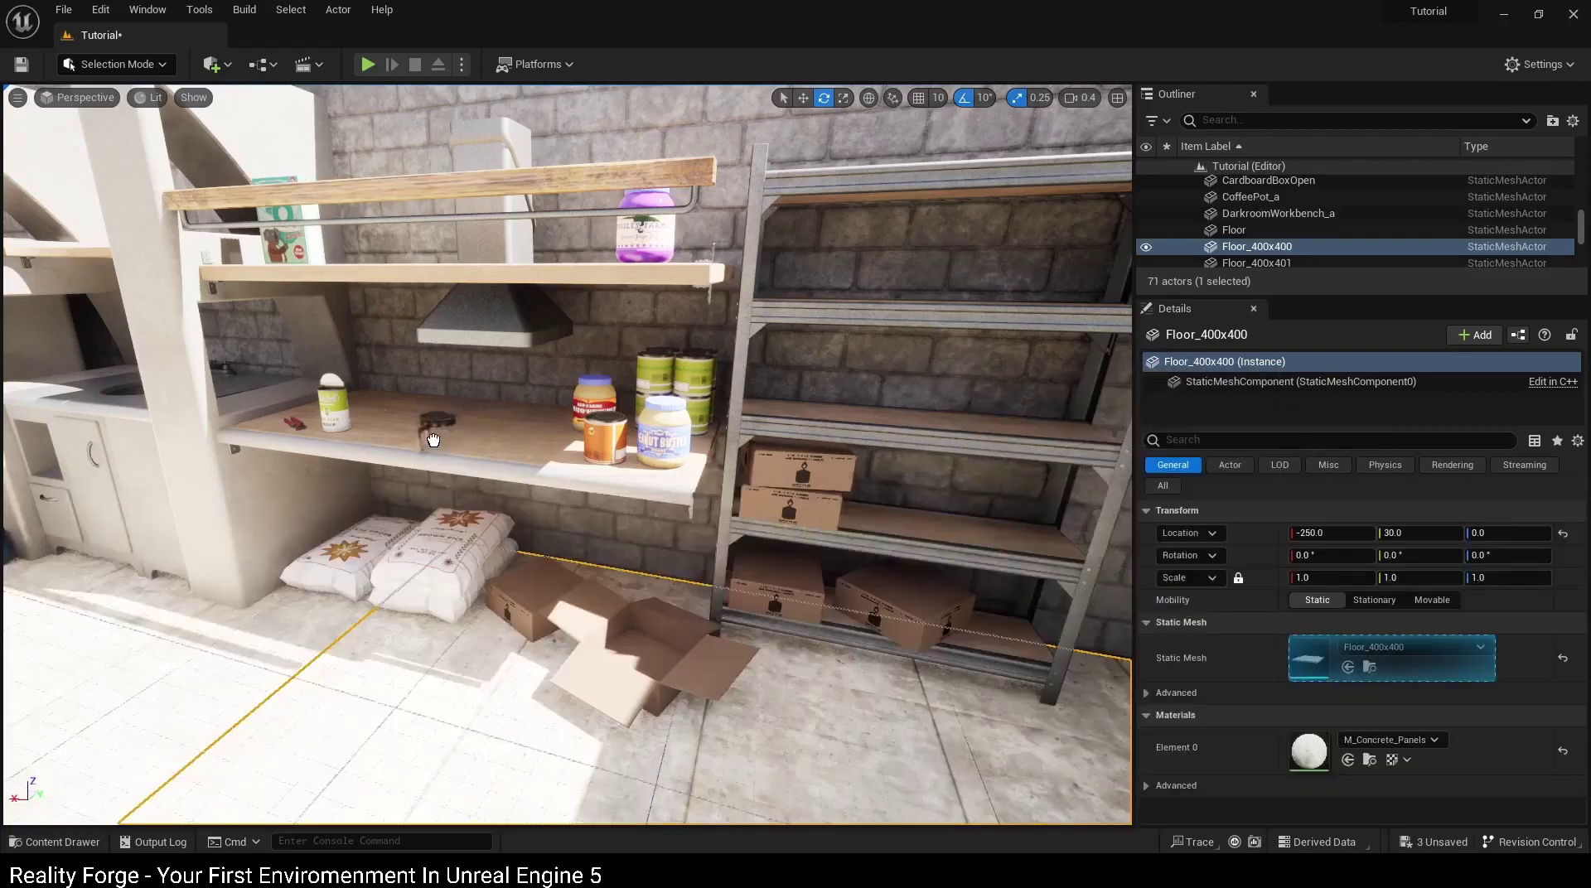
right_drag(435, 436, 580, 373)
key(w)
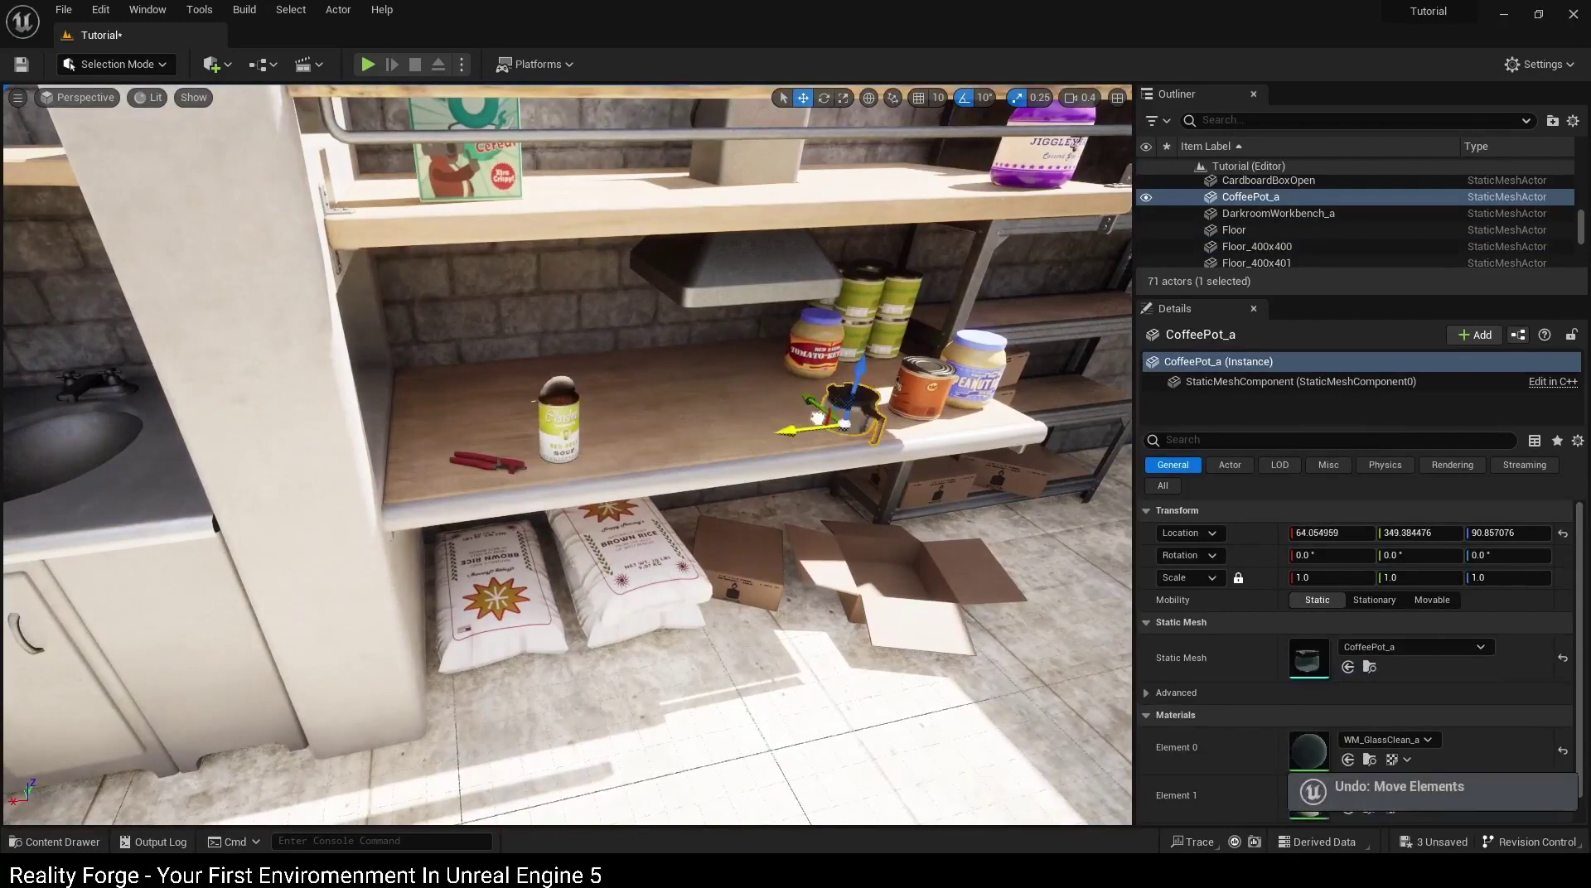
click(779, 439)
key(ctrl+space)
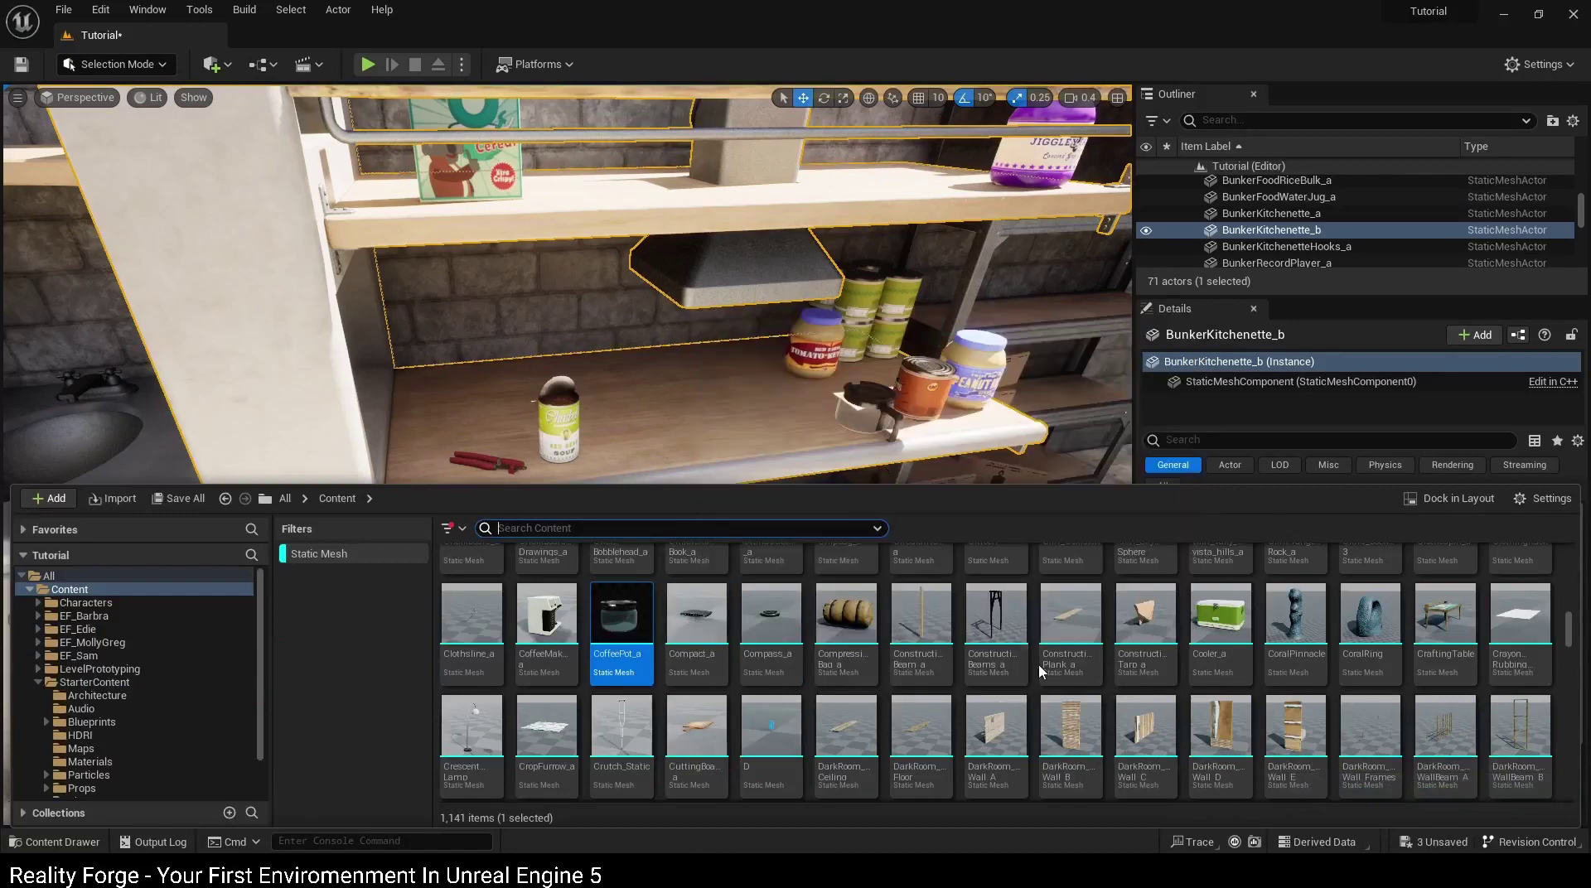
Step: Place the green cooler on the floor beneath the pantry shelf
drag(1207, 624, 627, 164)
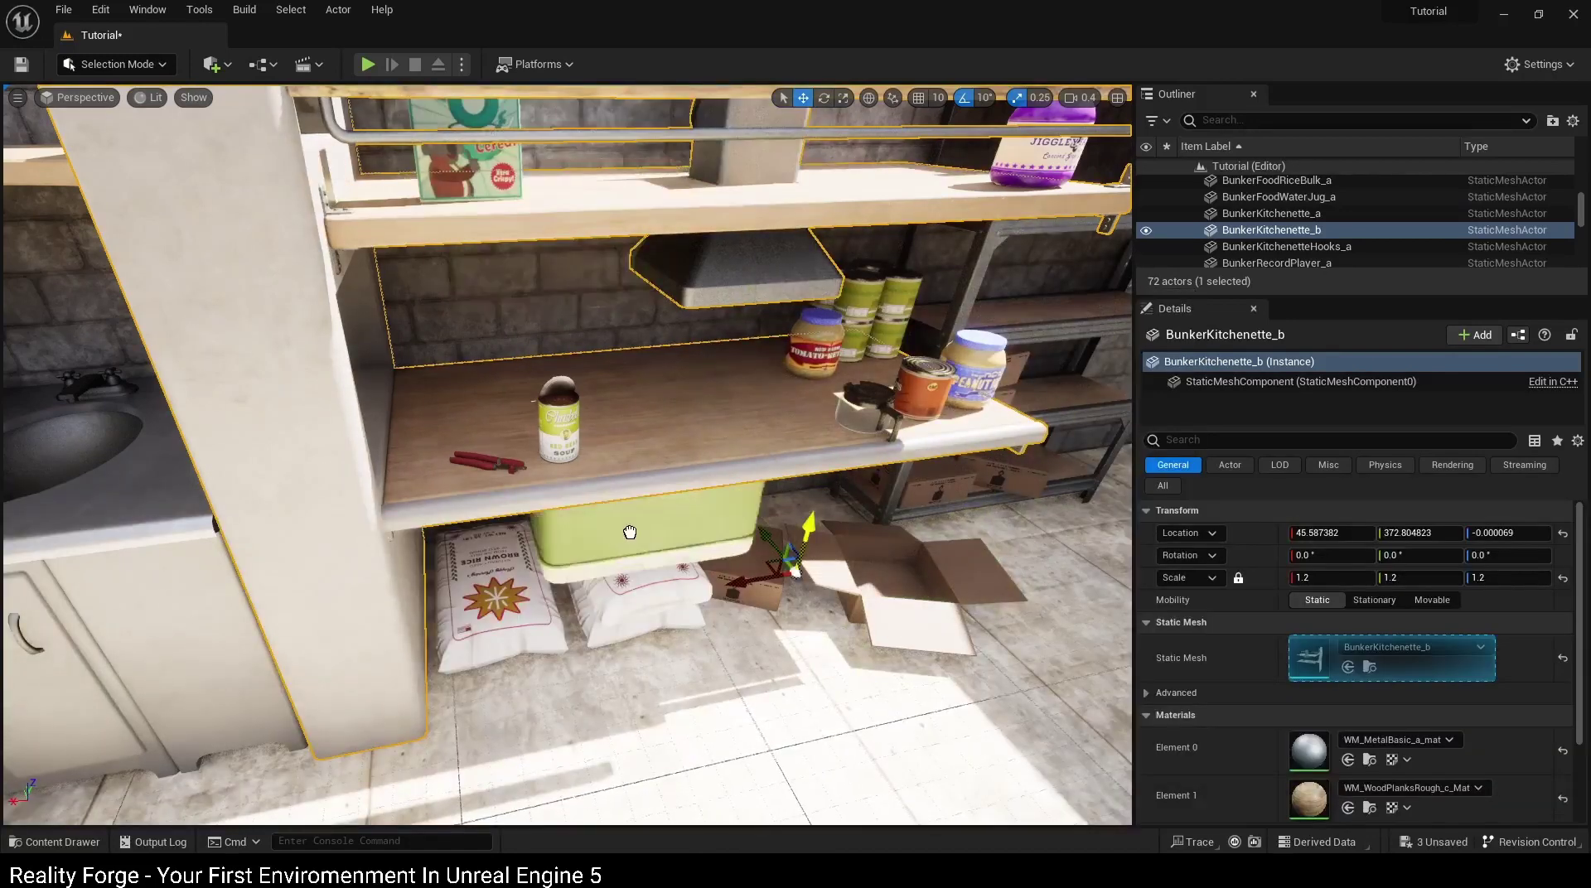
drag(627, 164, 465, 630)
right_drag(465, 630, 431, 647)
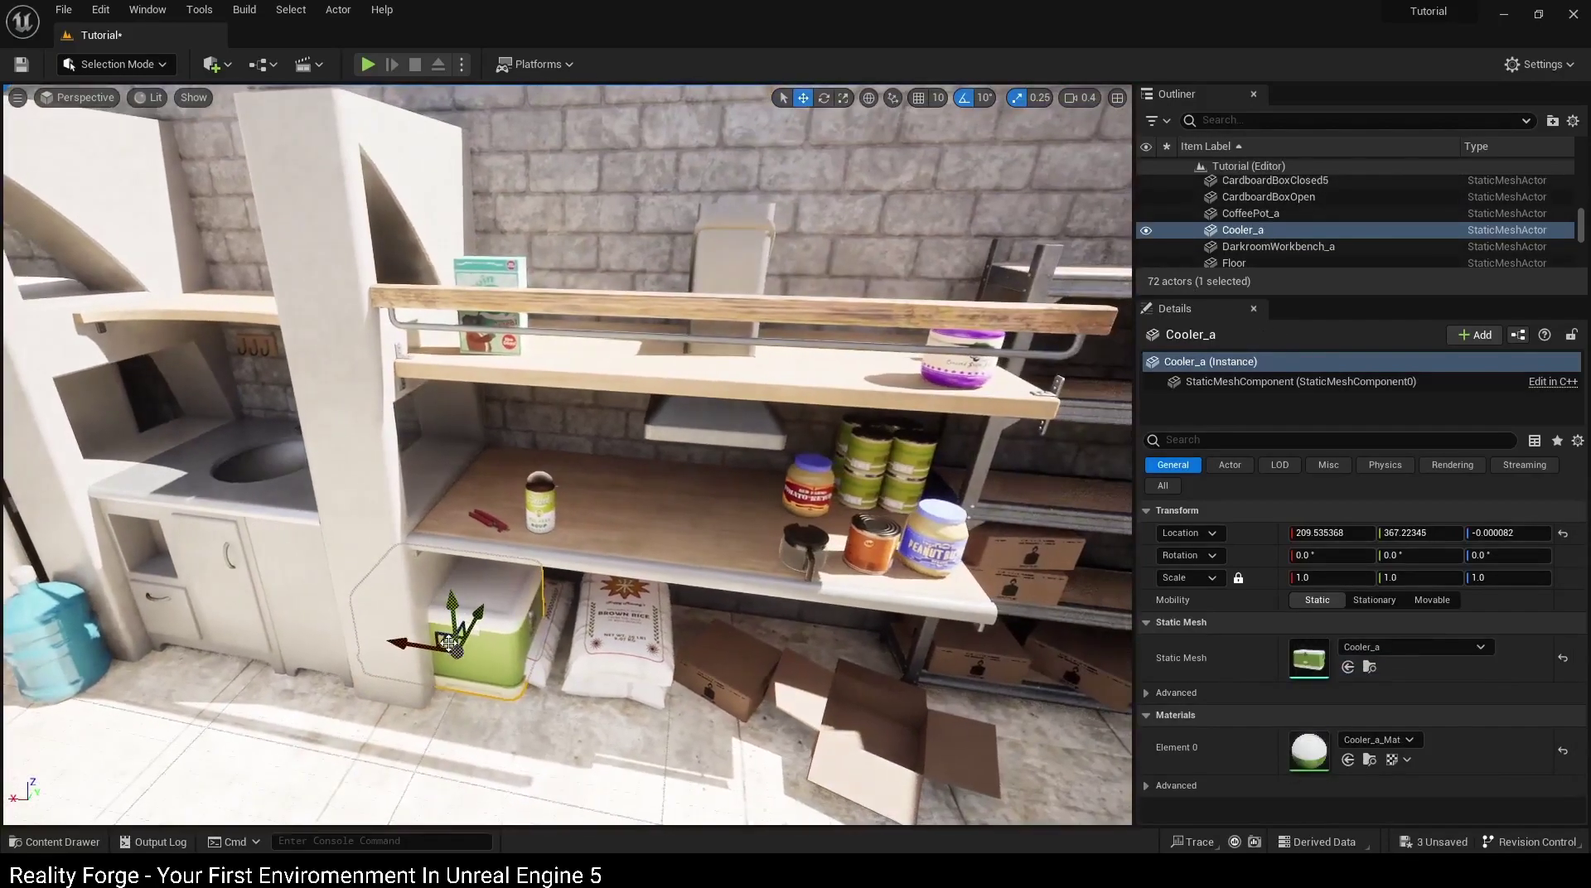
drag(481, 642, 683, 650)
right_drag(684, 651, 701, 661)
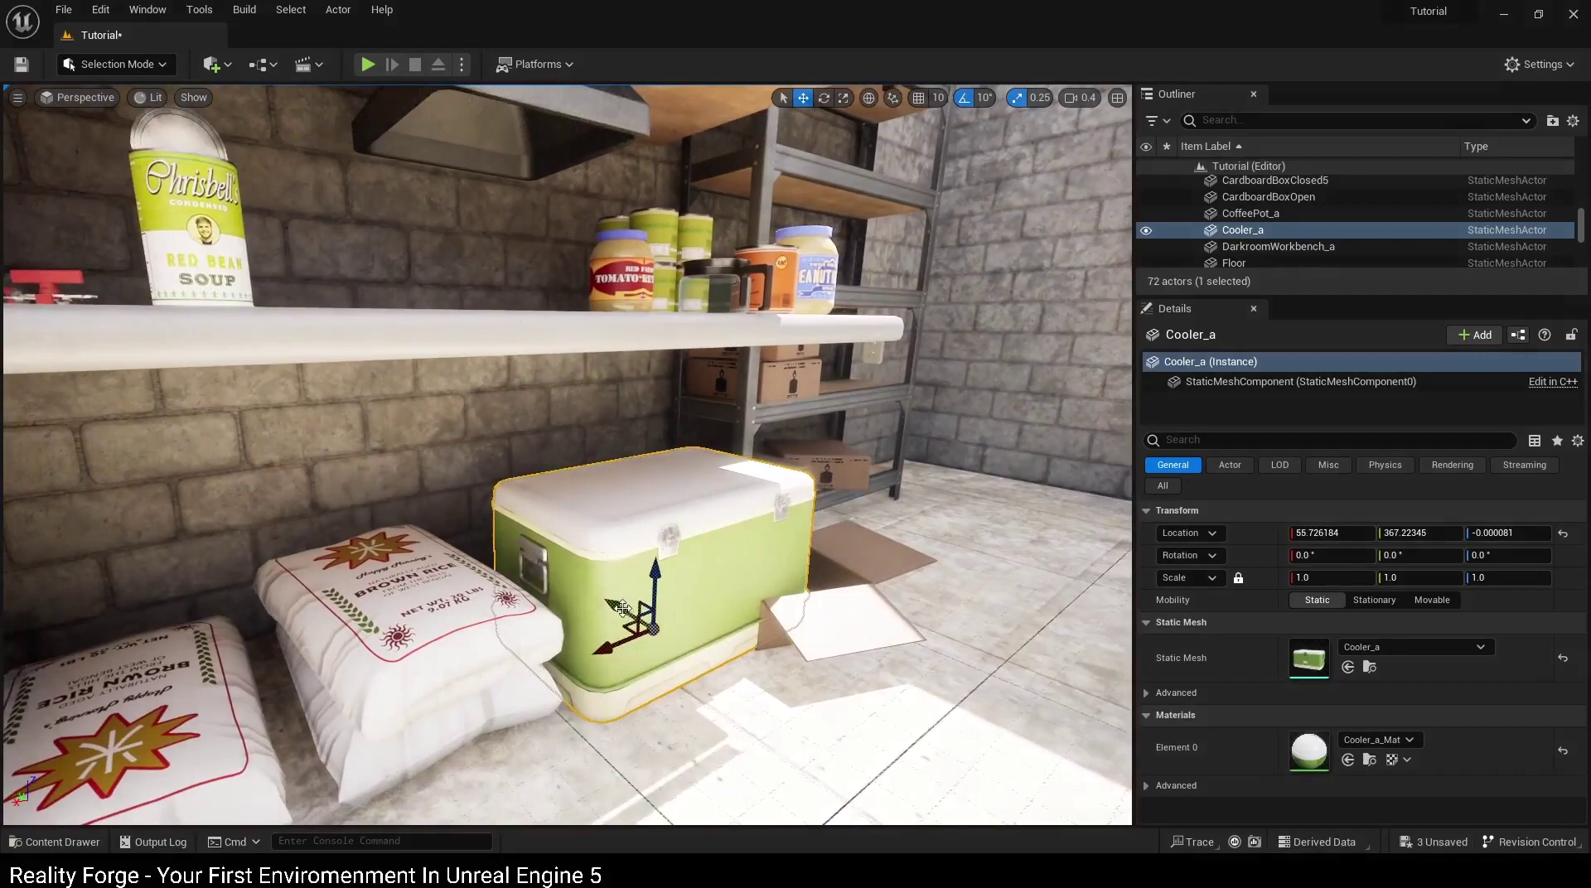
Step: Delete a stray small box and shift the open cardboard box away from the cooler
drag(700, 661, 625, 631)
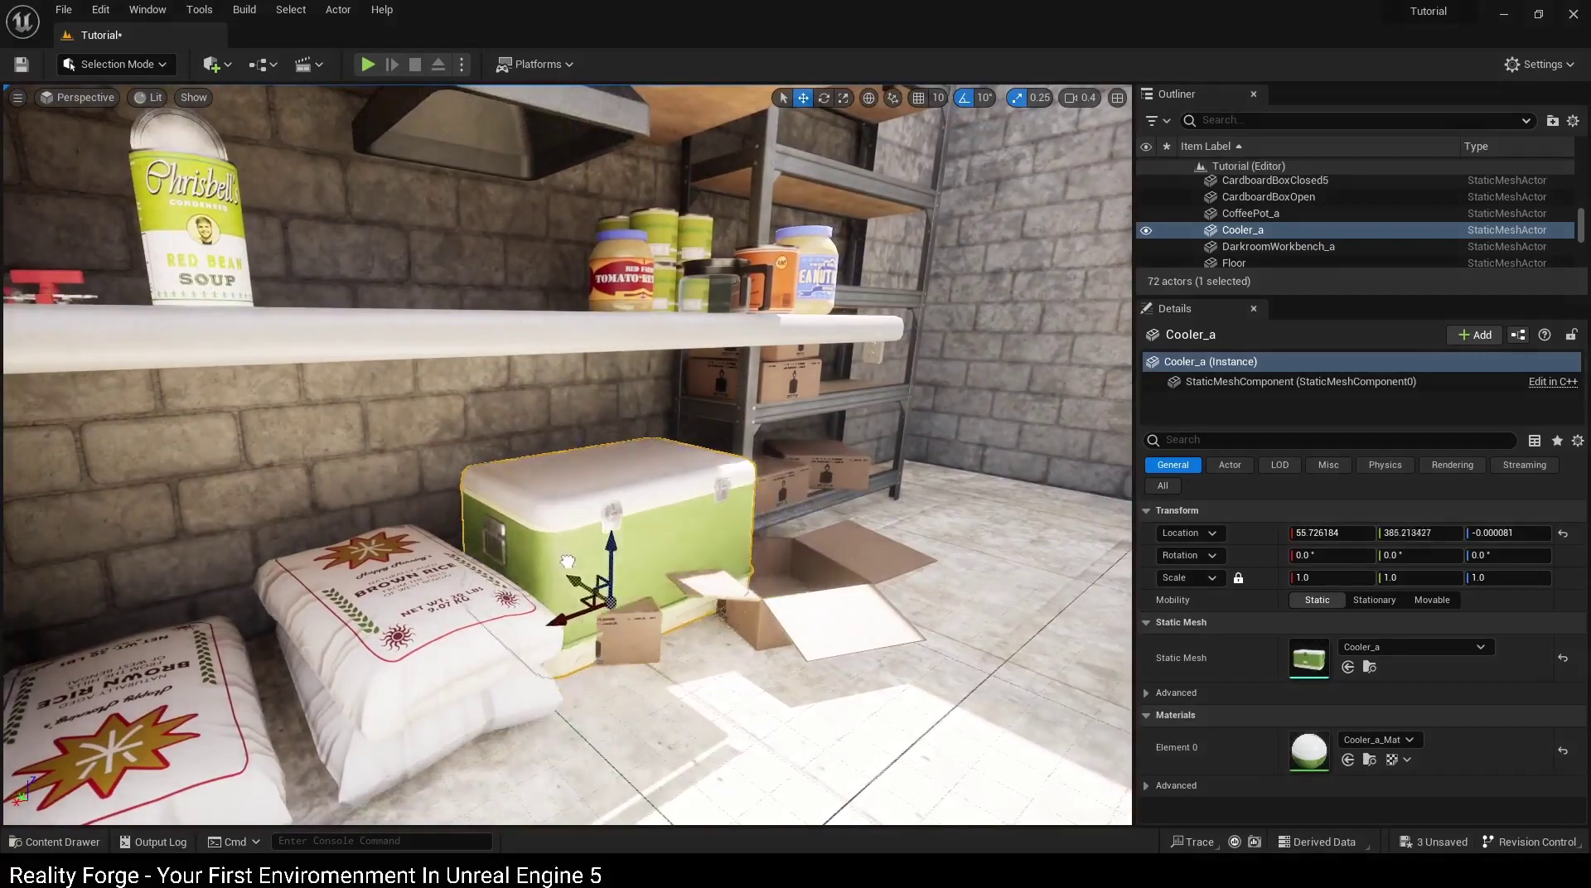
key(Delete)
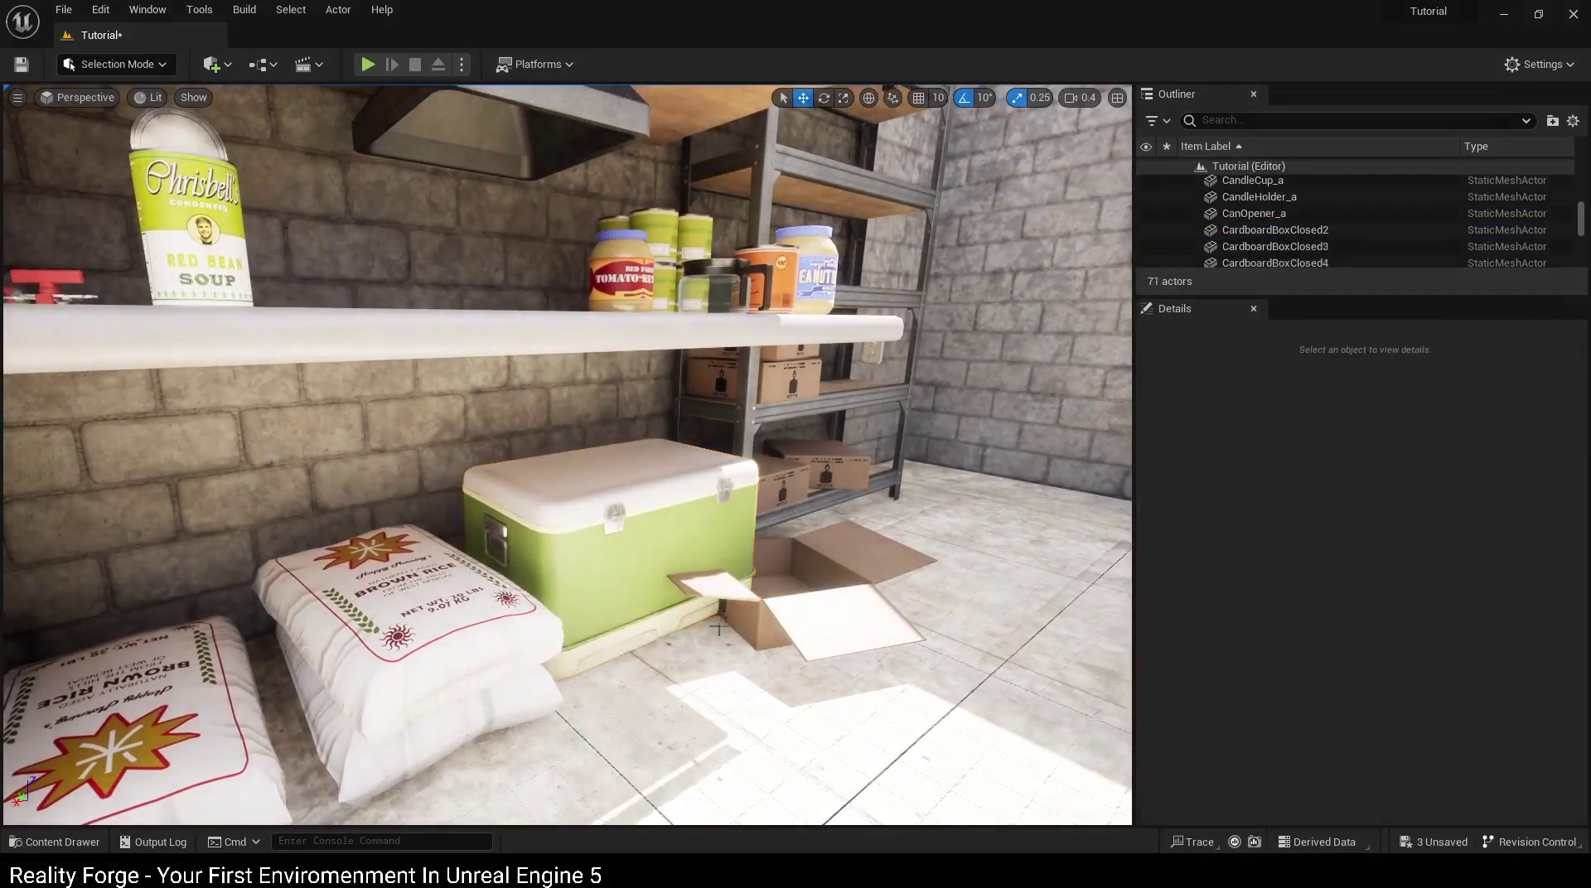
click(799, 614)
drag(748, 600, 741, 607)
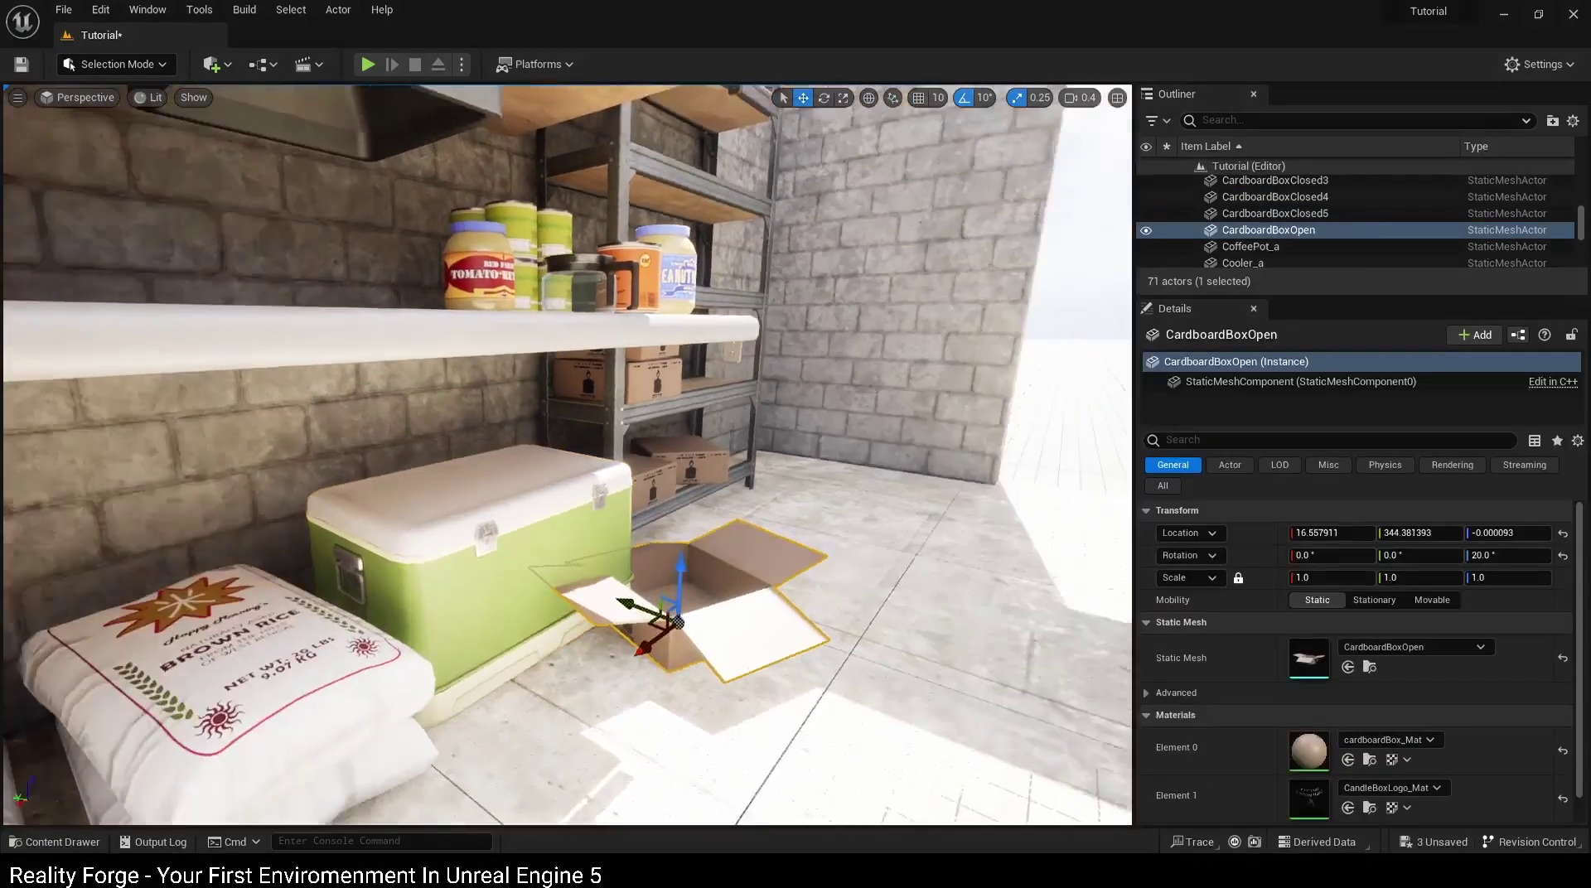
scroll(748, 600, up, 3)
scroll(728, 651, down, 4)
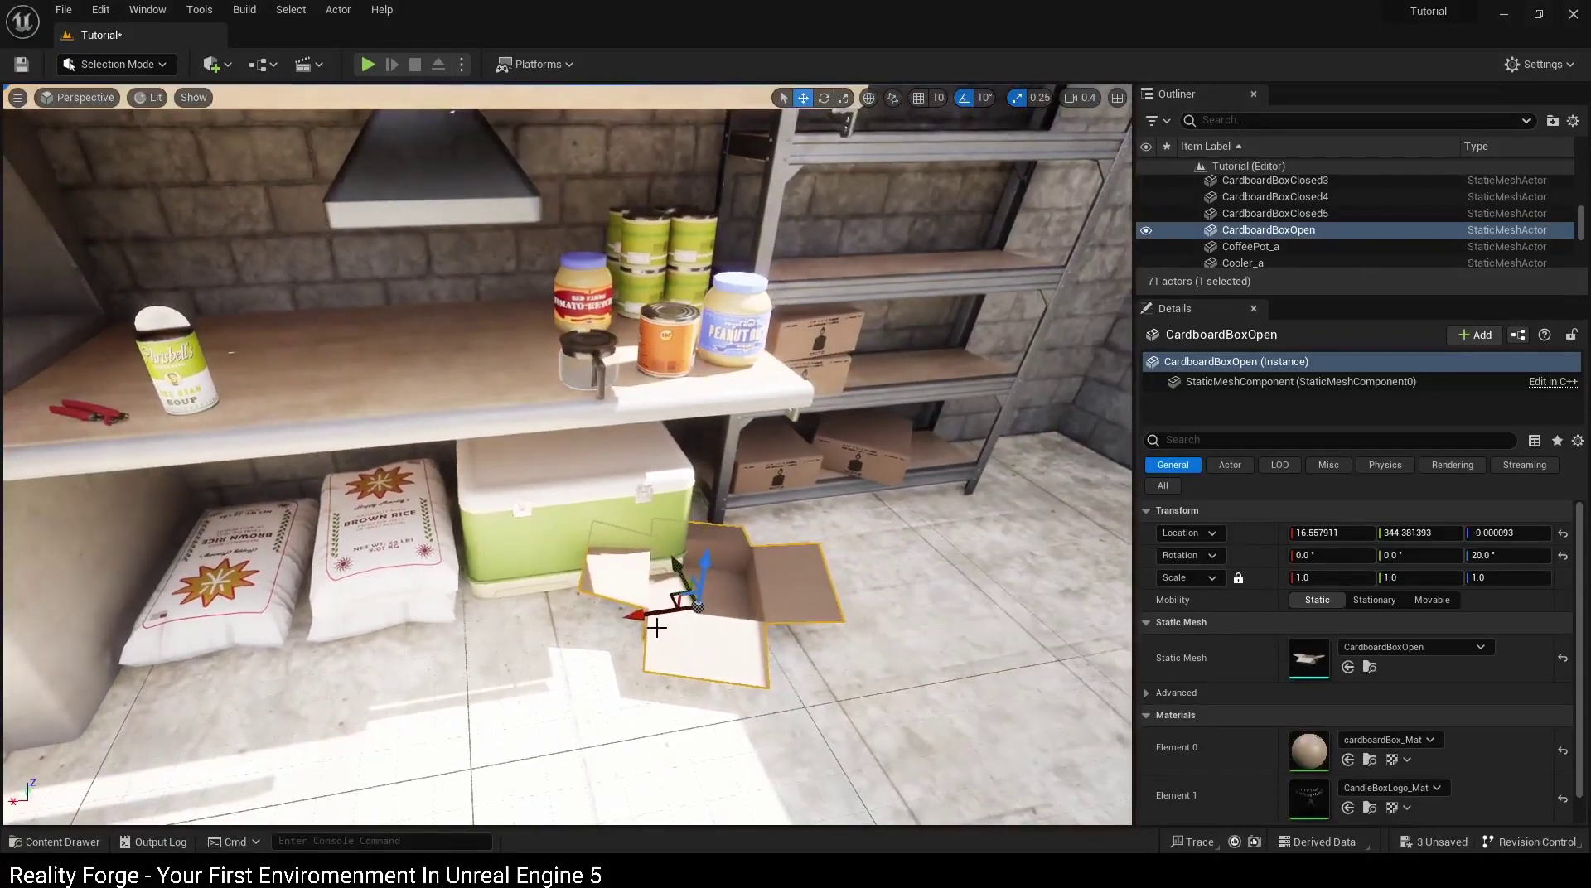
drag(729, 650, 799, 537)
Step: Rotate the cooler to -180° around Z and return to the move tool
click(572, 530)
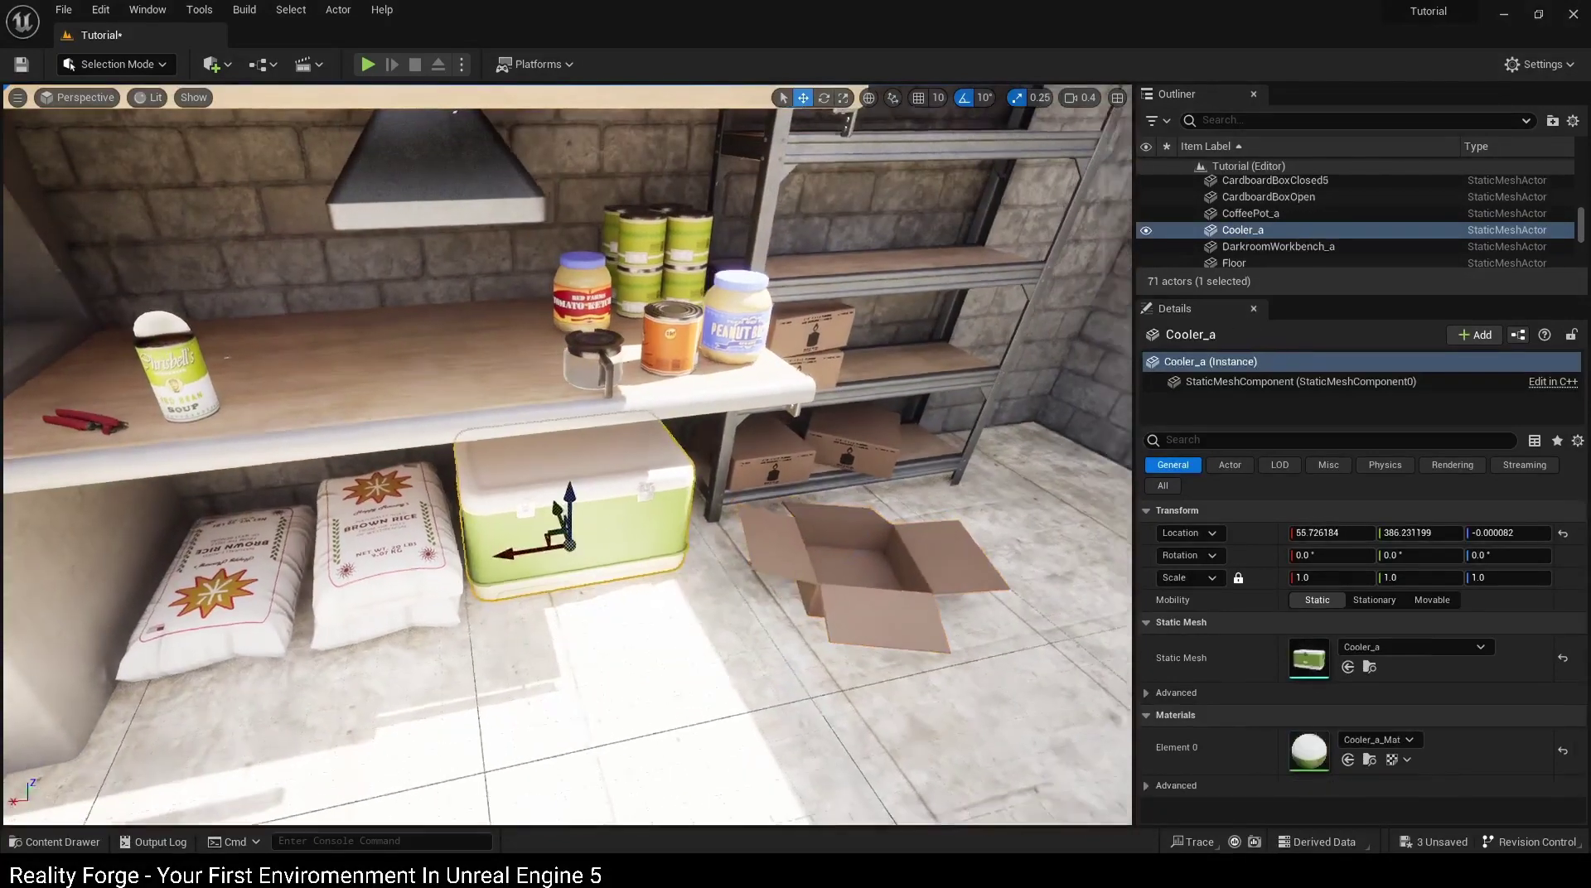
key(f)
key(e)
mouse_move(630, 630)
mouse_down()
mouse_move(800, 572)
mouse_move(795, 597)
mouse_up()
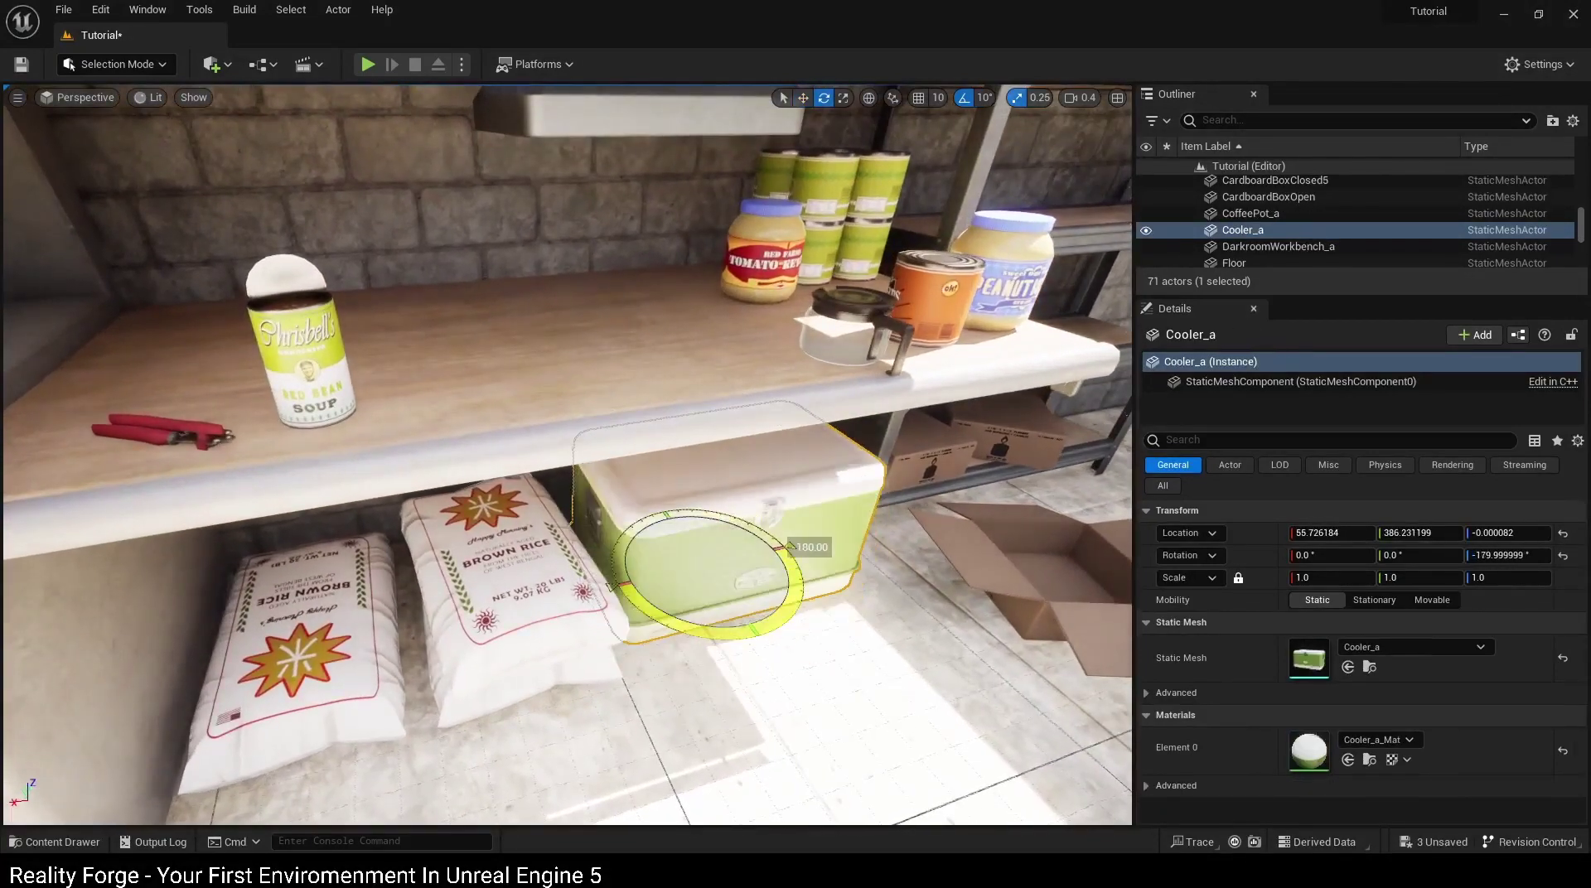
key(w)
scroll(503, 585, down, 5)
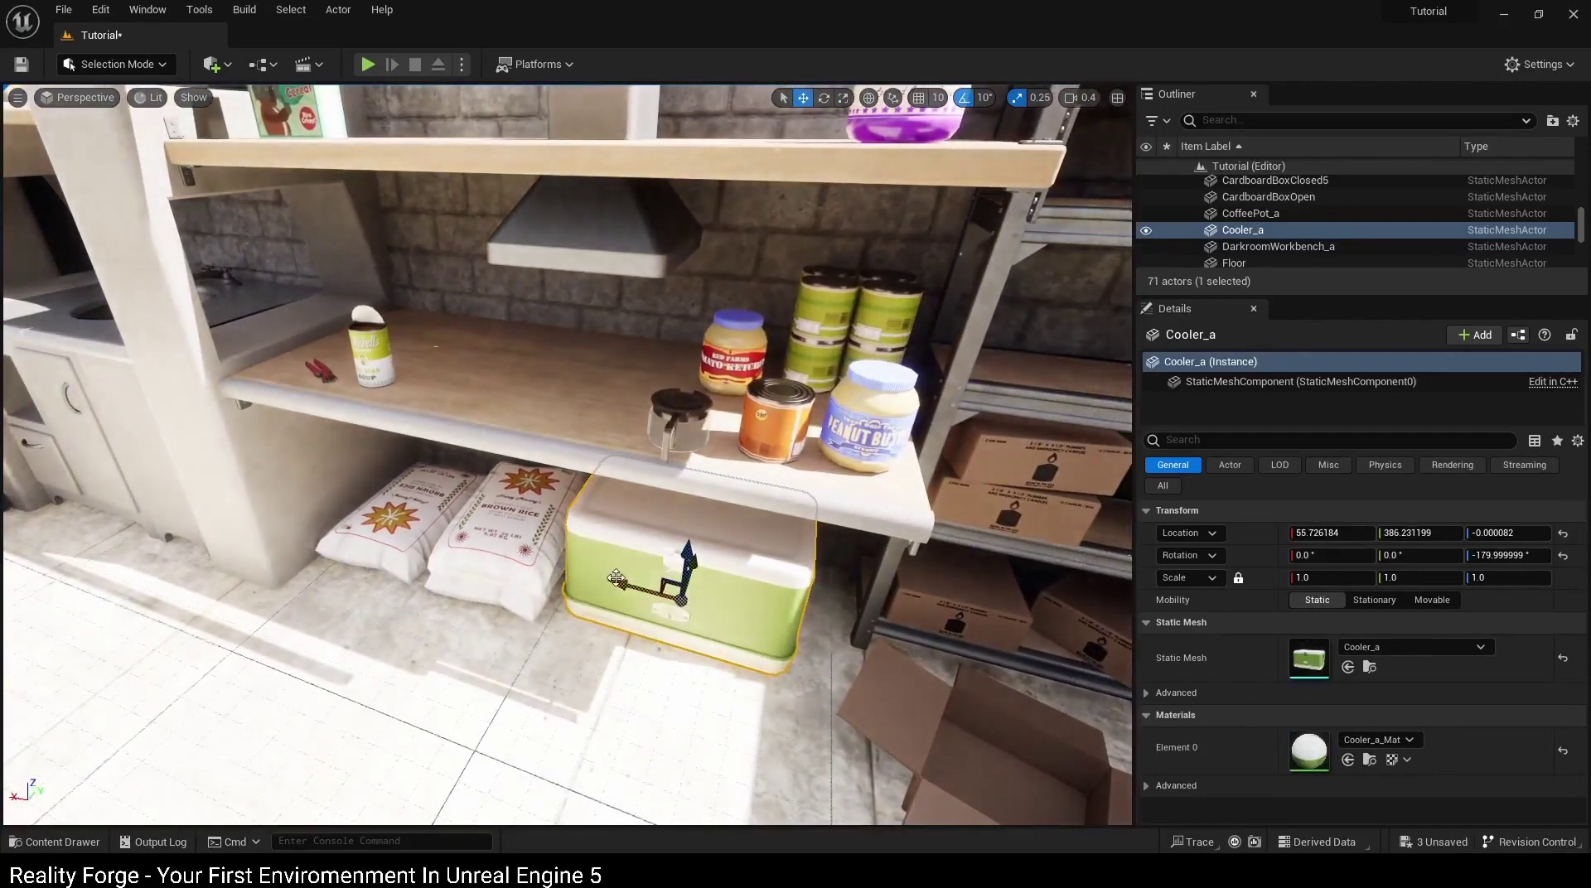
click(618, 688)
scroll(617, 688, down, 3)
Step: Place a red DixieCup_a and a DinerCup on the kitchen shelf
key(ctrl+space)
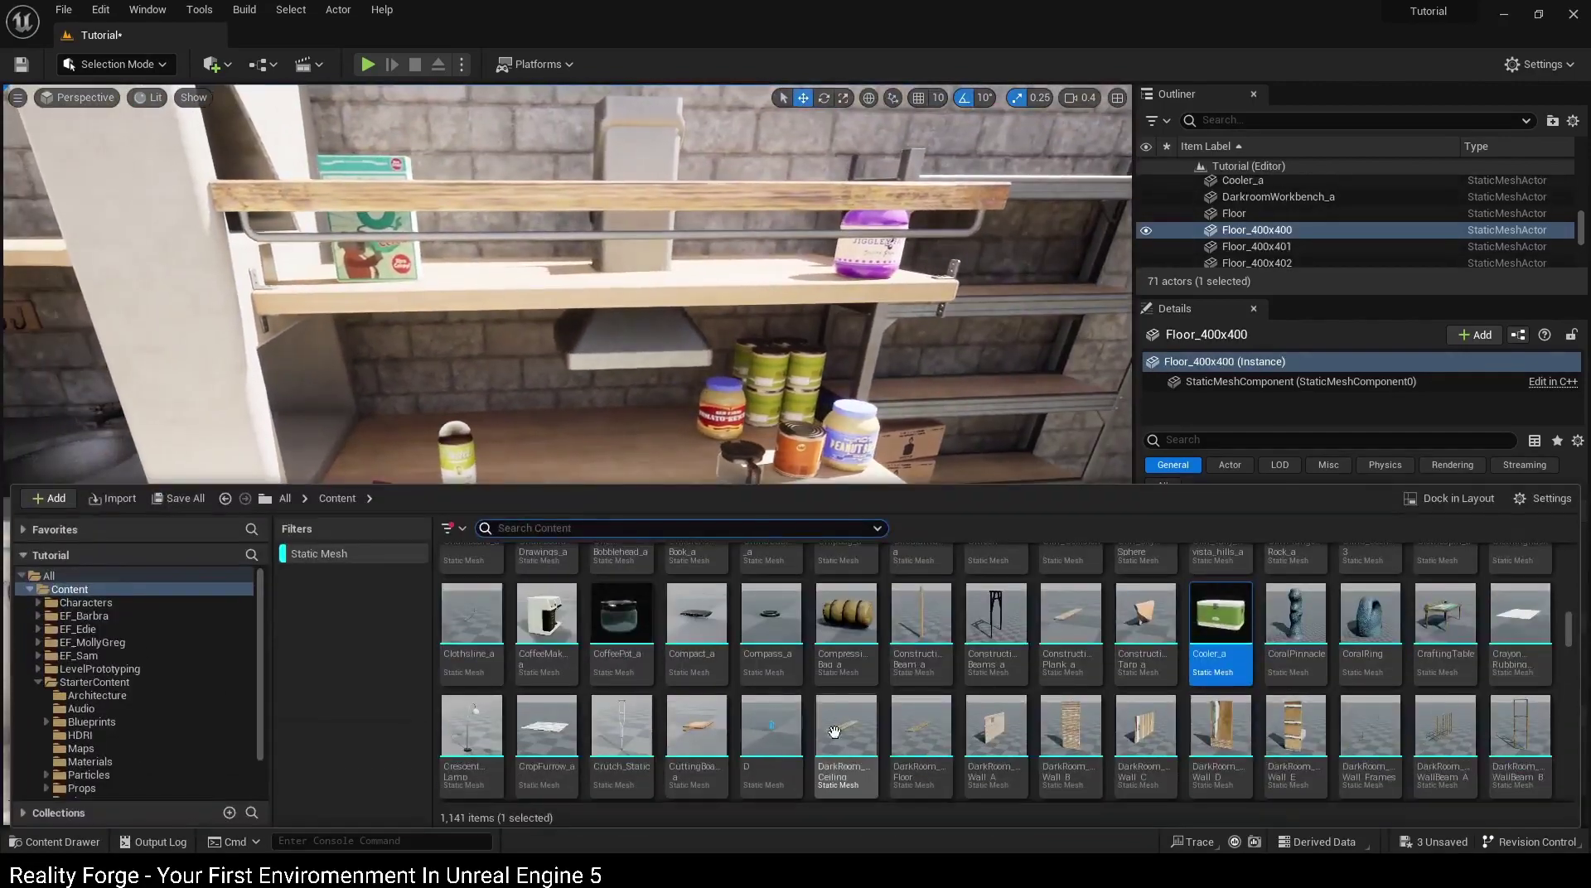
scroll(1234, 682, down, 3)
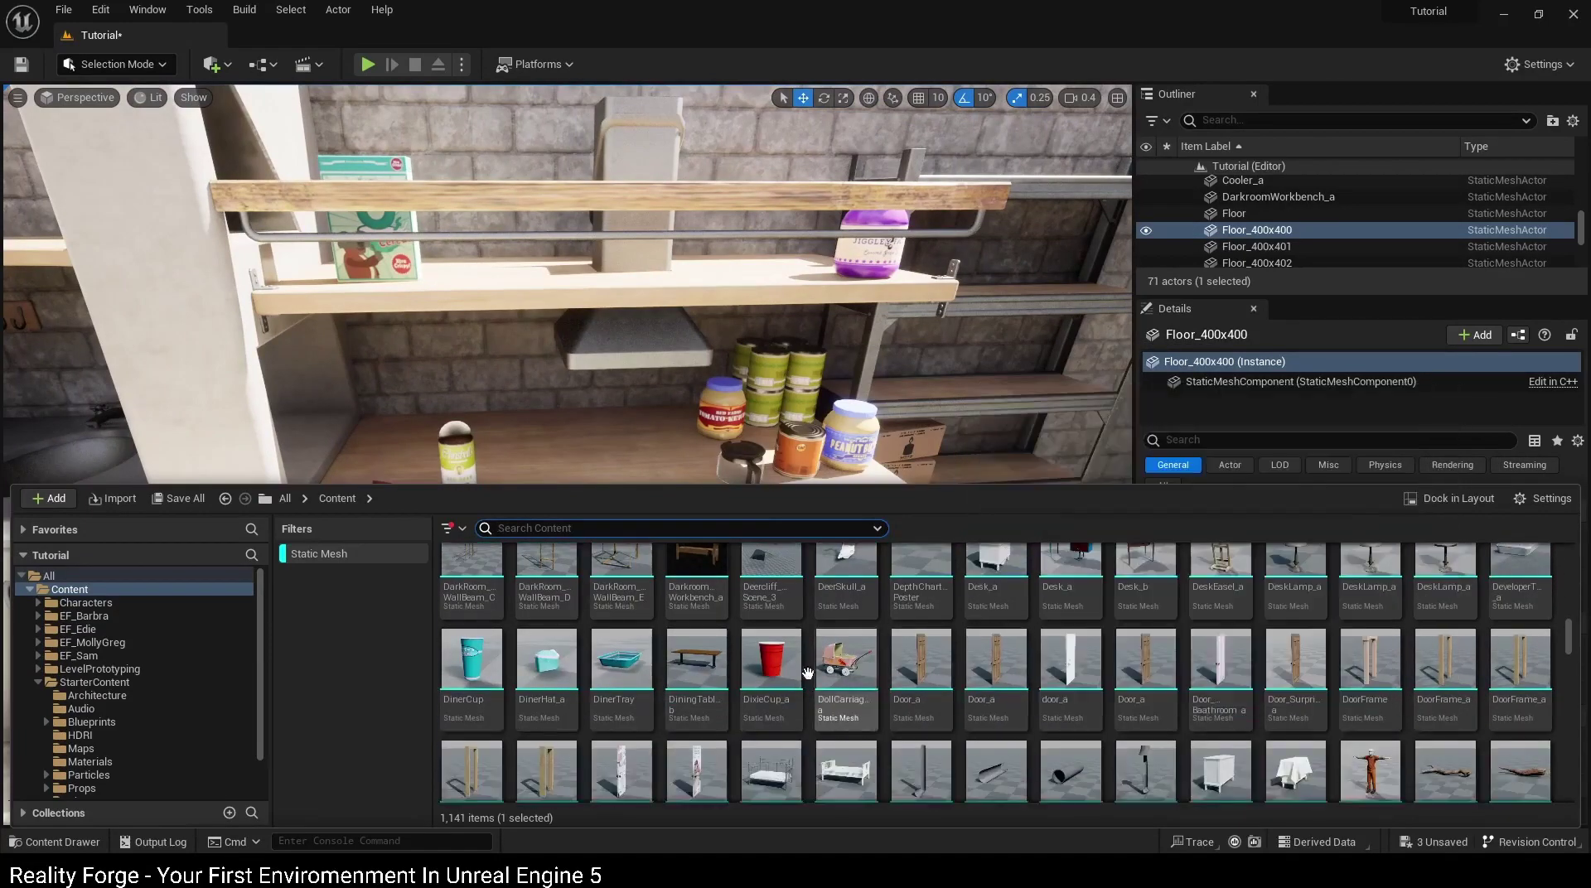
drag(764, 693, 703, 464)
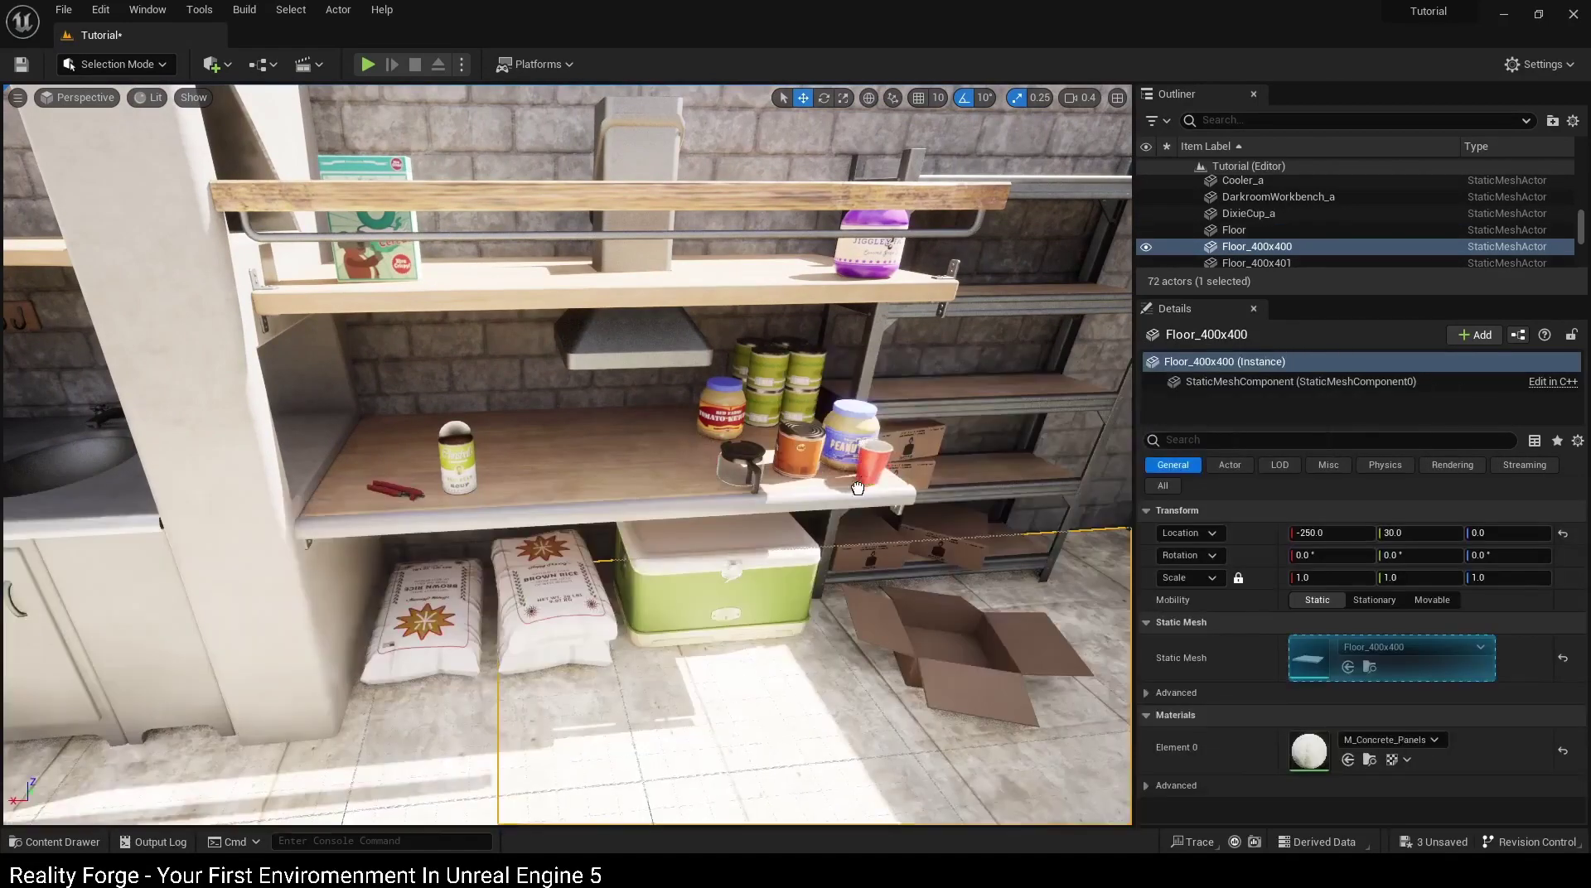
key(ctrl+space)
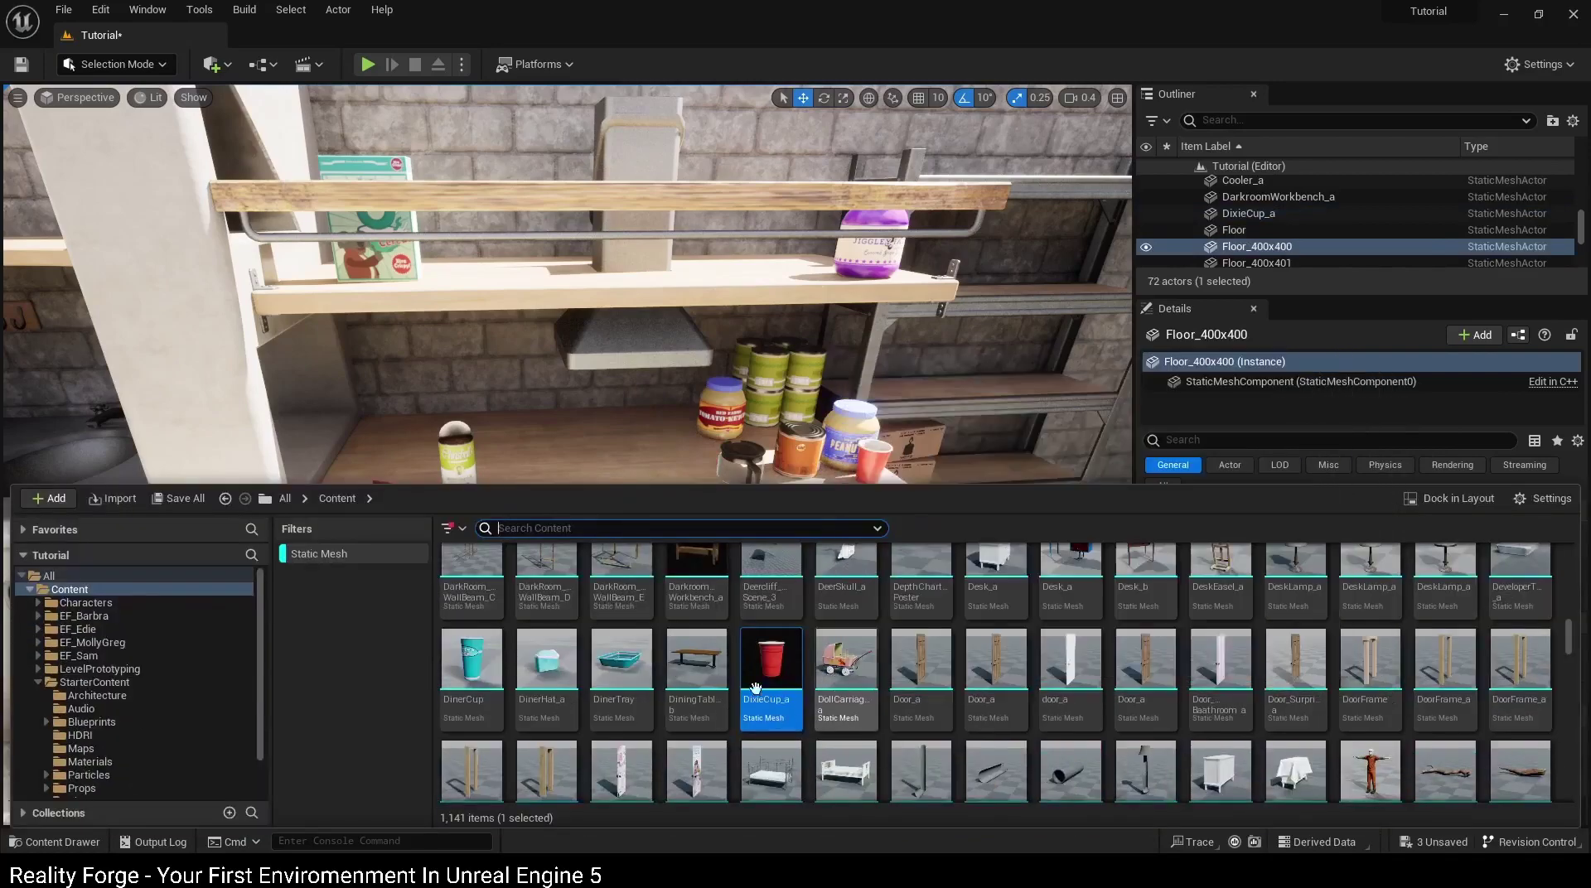
drag(471, 663, 441, 450)
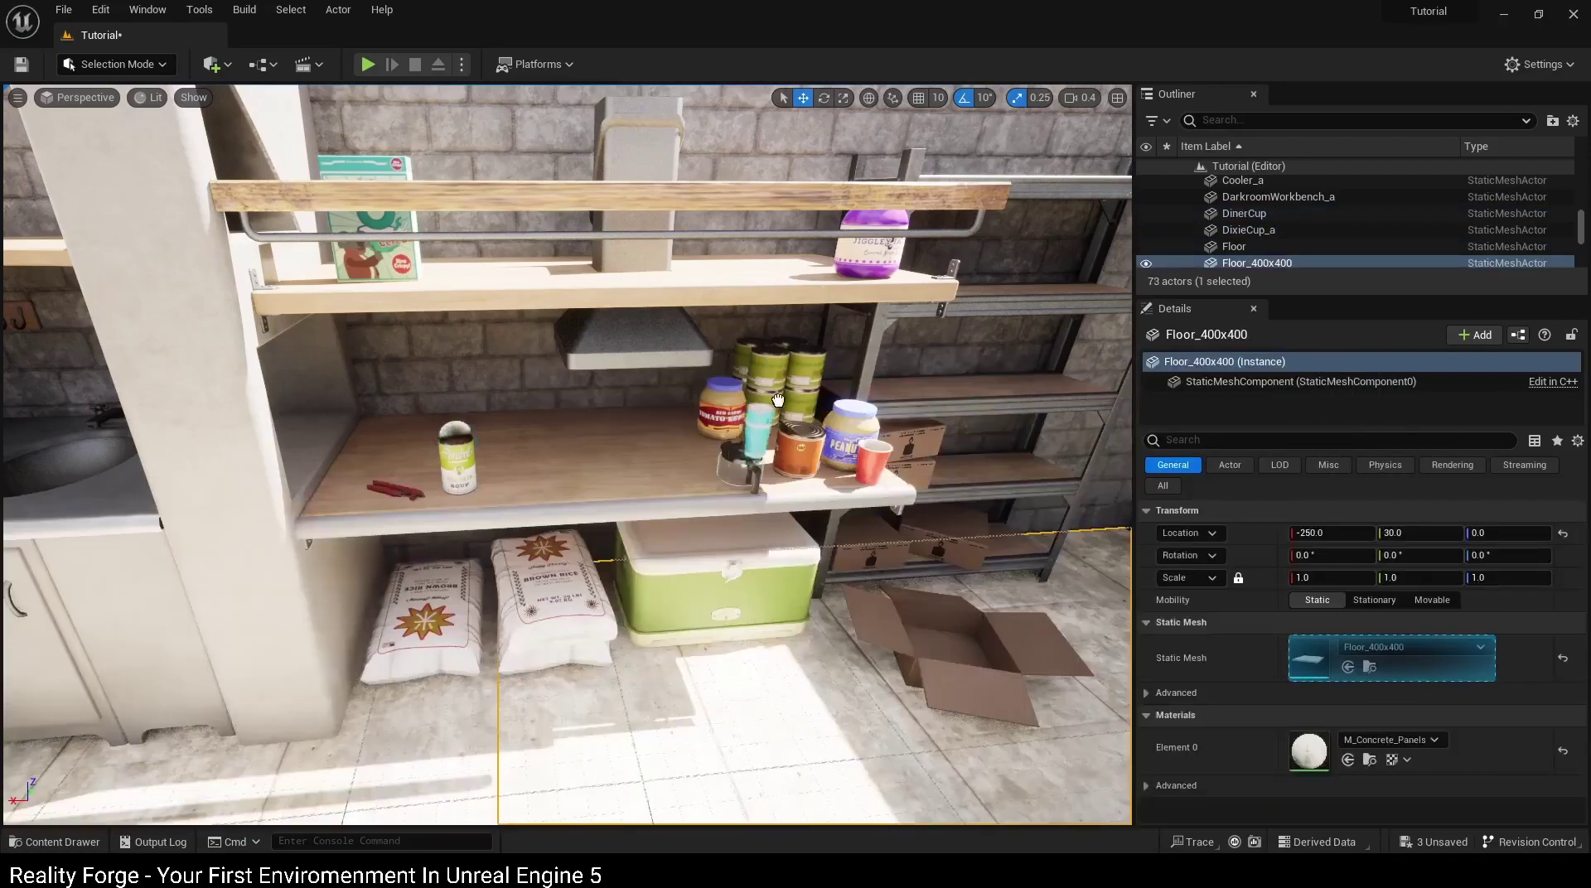
click(323, 507)
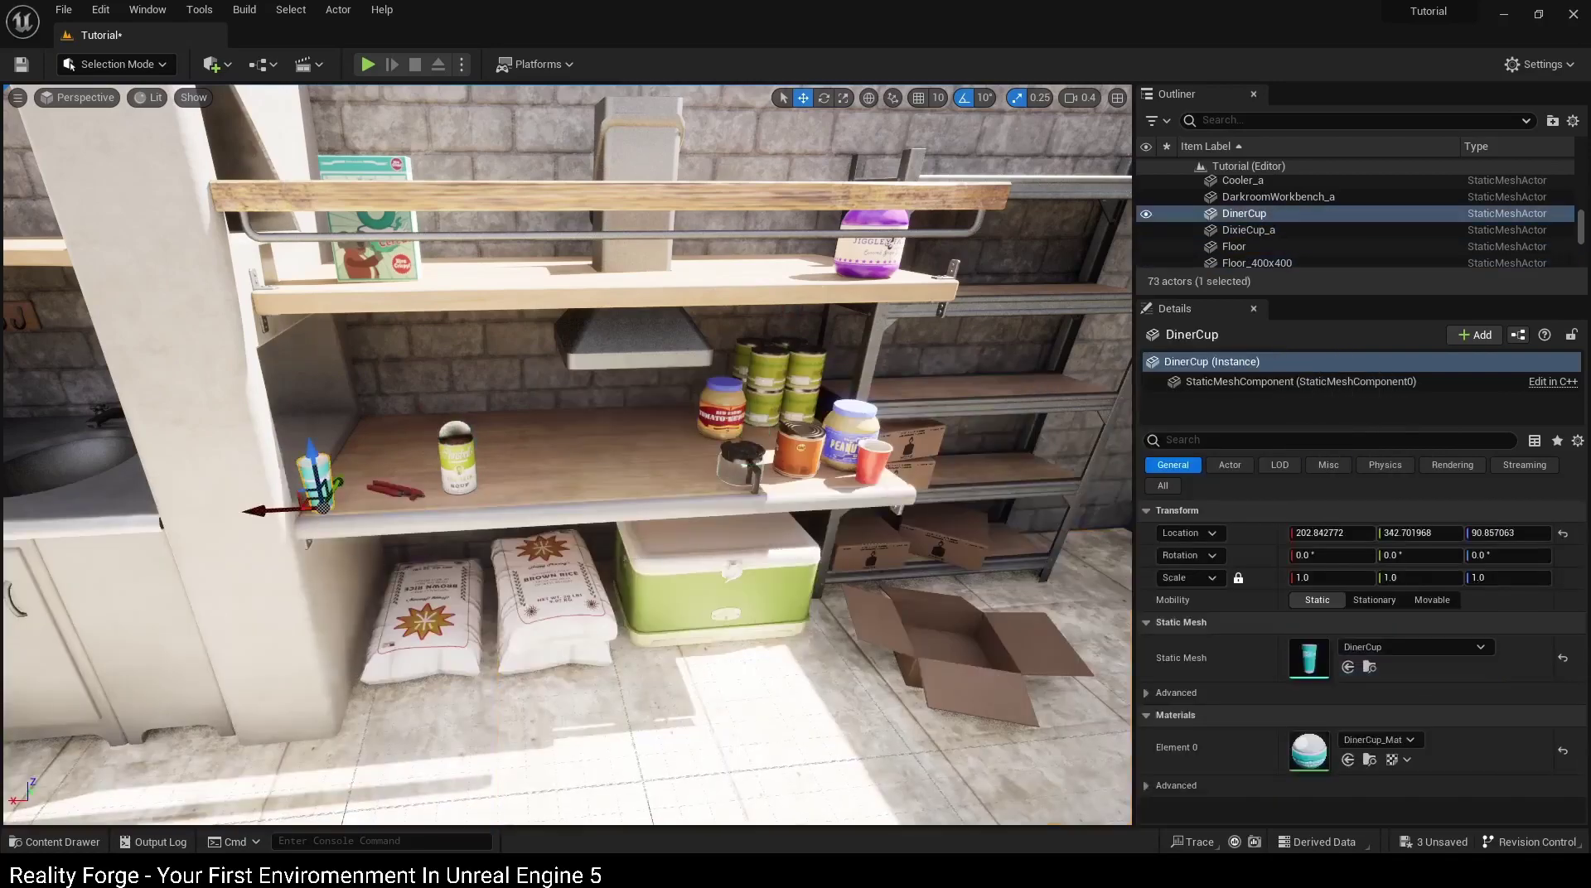
click(423, 618)
Step: Set the Fan on top of the bedroom bookshelf beside the candle, turned 90 degrees
key(ctrl+space)
scroll(975, 743, down, 1)
scroll(976, 743, down, 1)
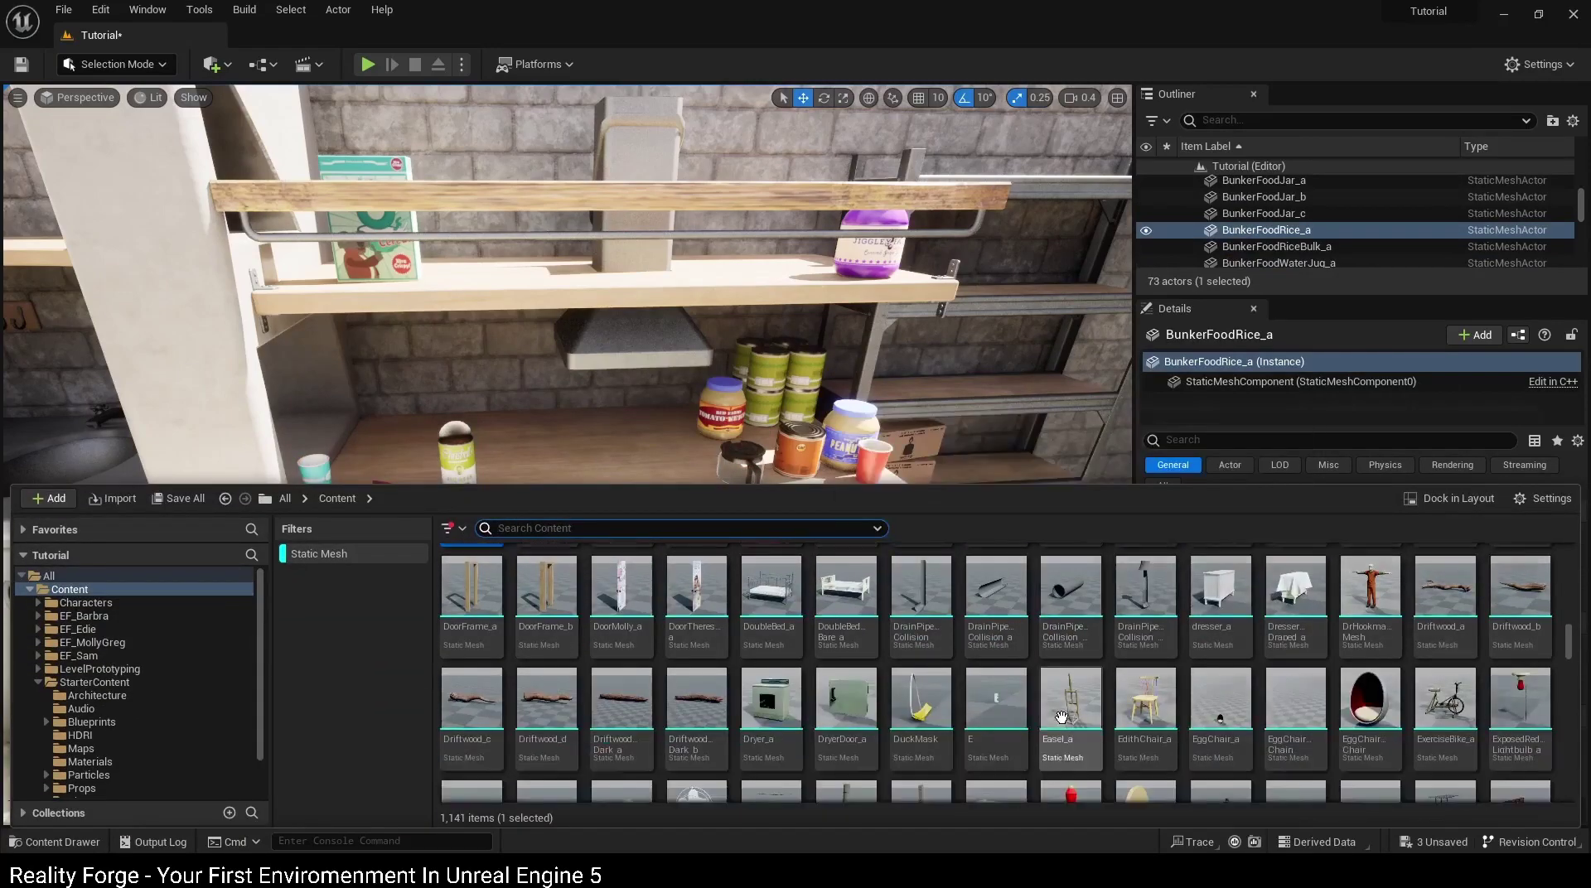
scroll(1086, 694, down, 1)
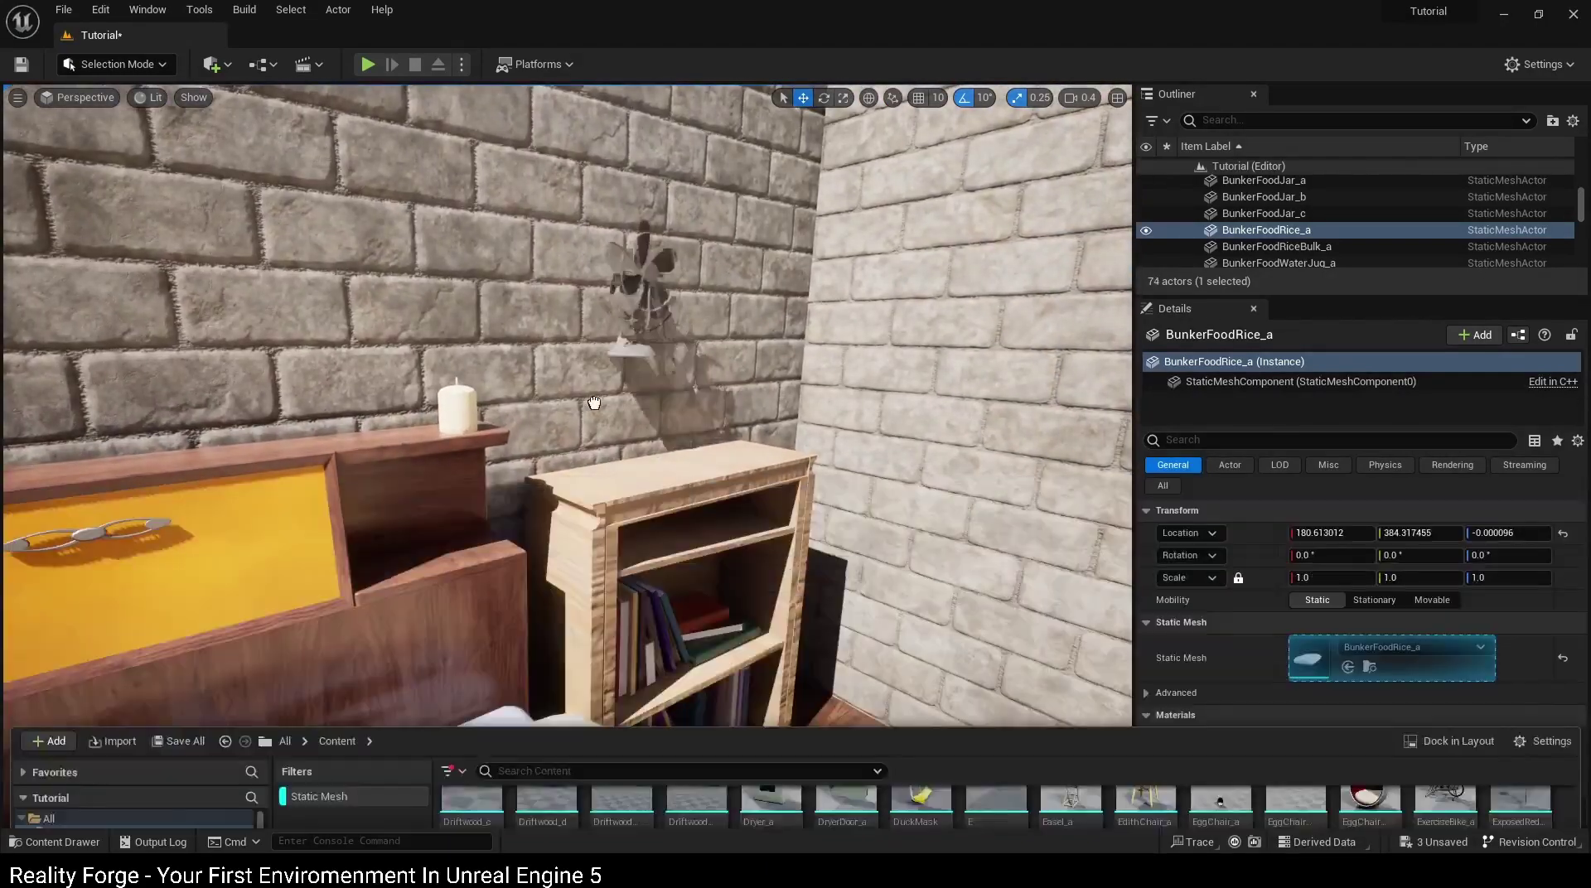
drag(594, 403, 599, 484)
key(e)
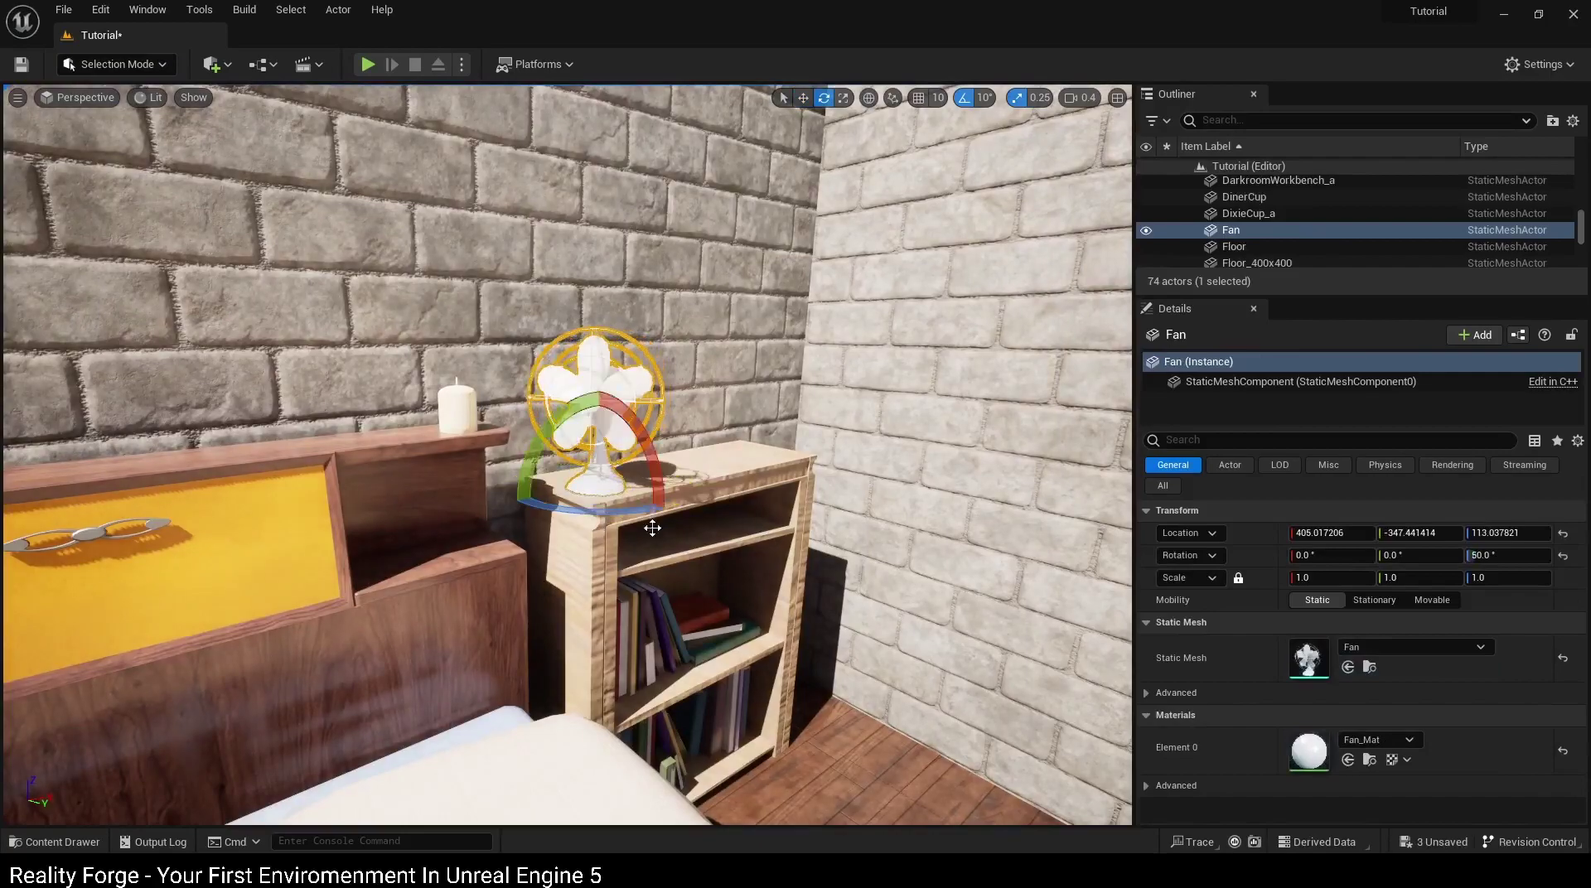
click(650, 522)
right_drag(933, 705, 933, 705)
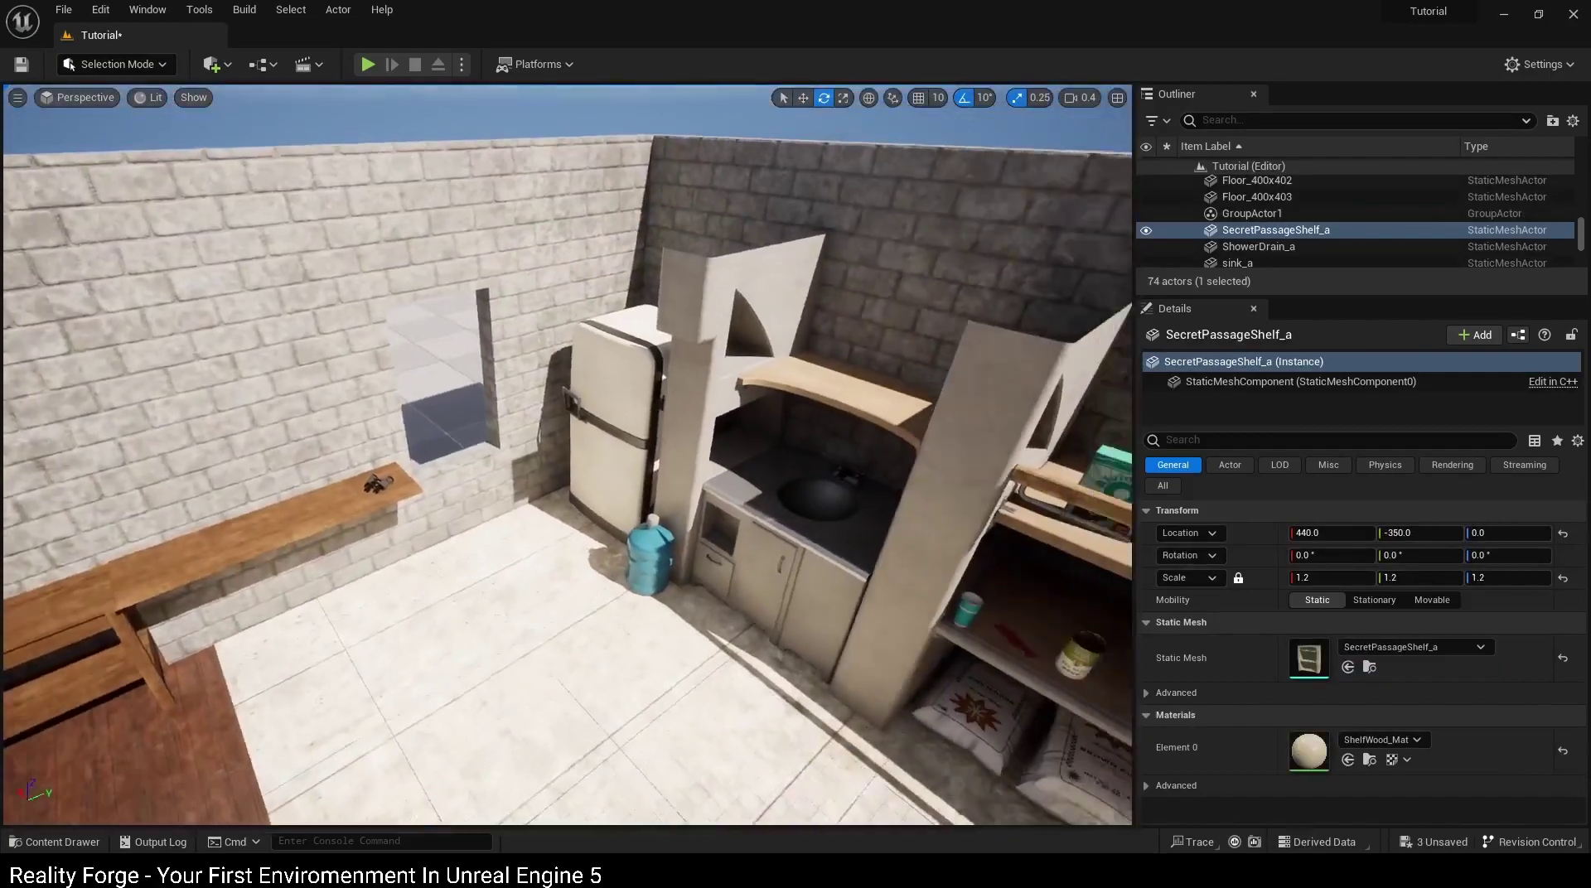
key(ctrl+space)
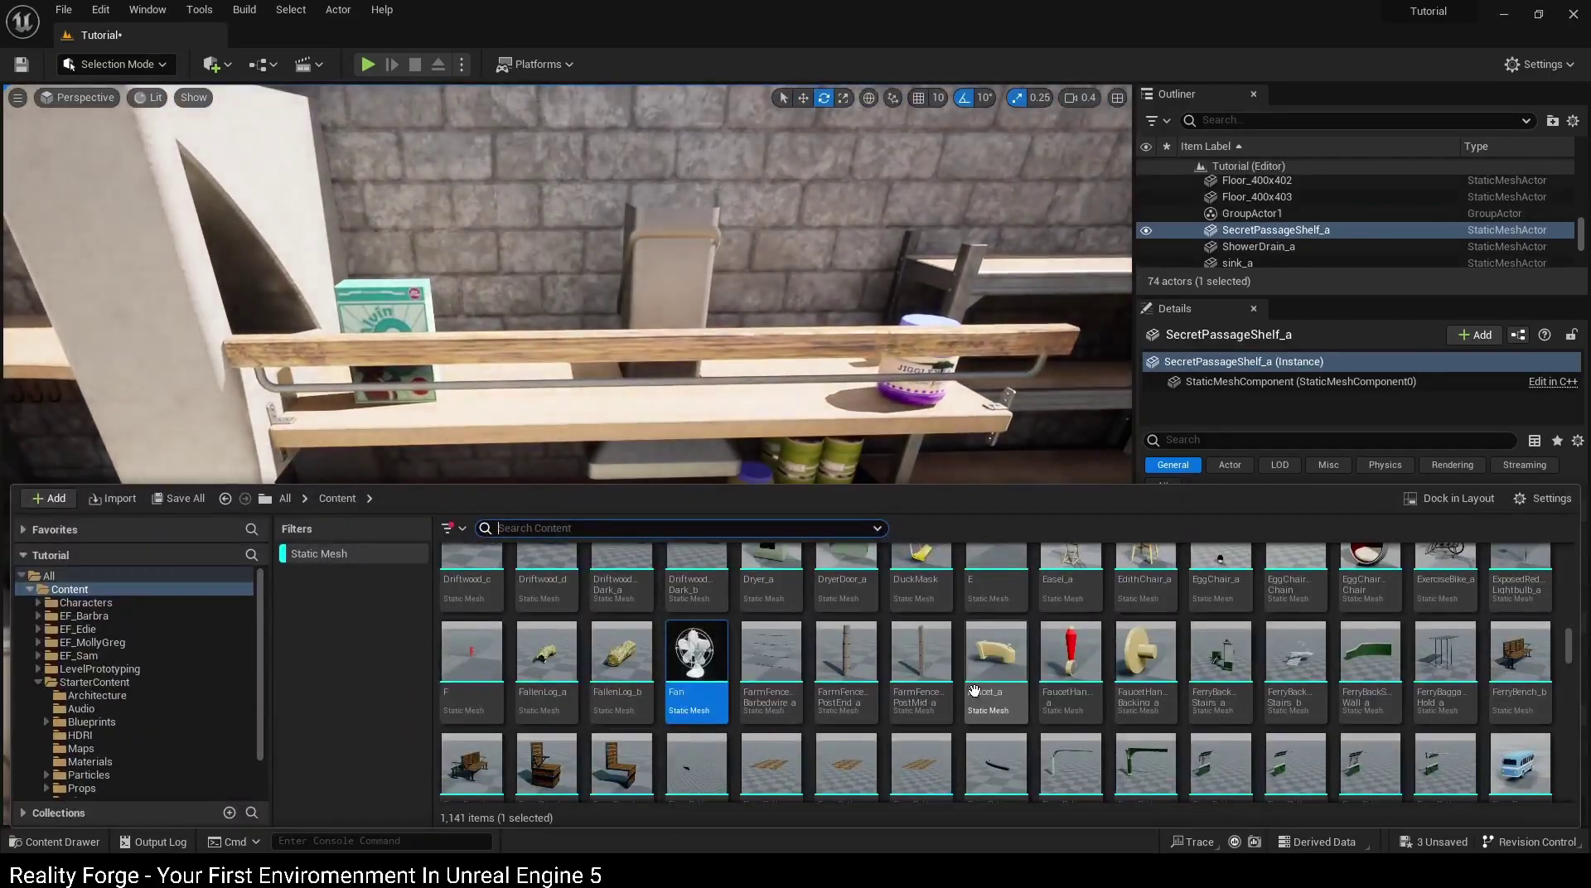
Step: Find HotPlate_a in the Content Drawer and place it on the middle kitchen shelf
scroll(1020, 692, down, 1)
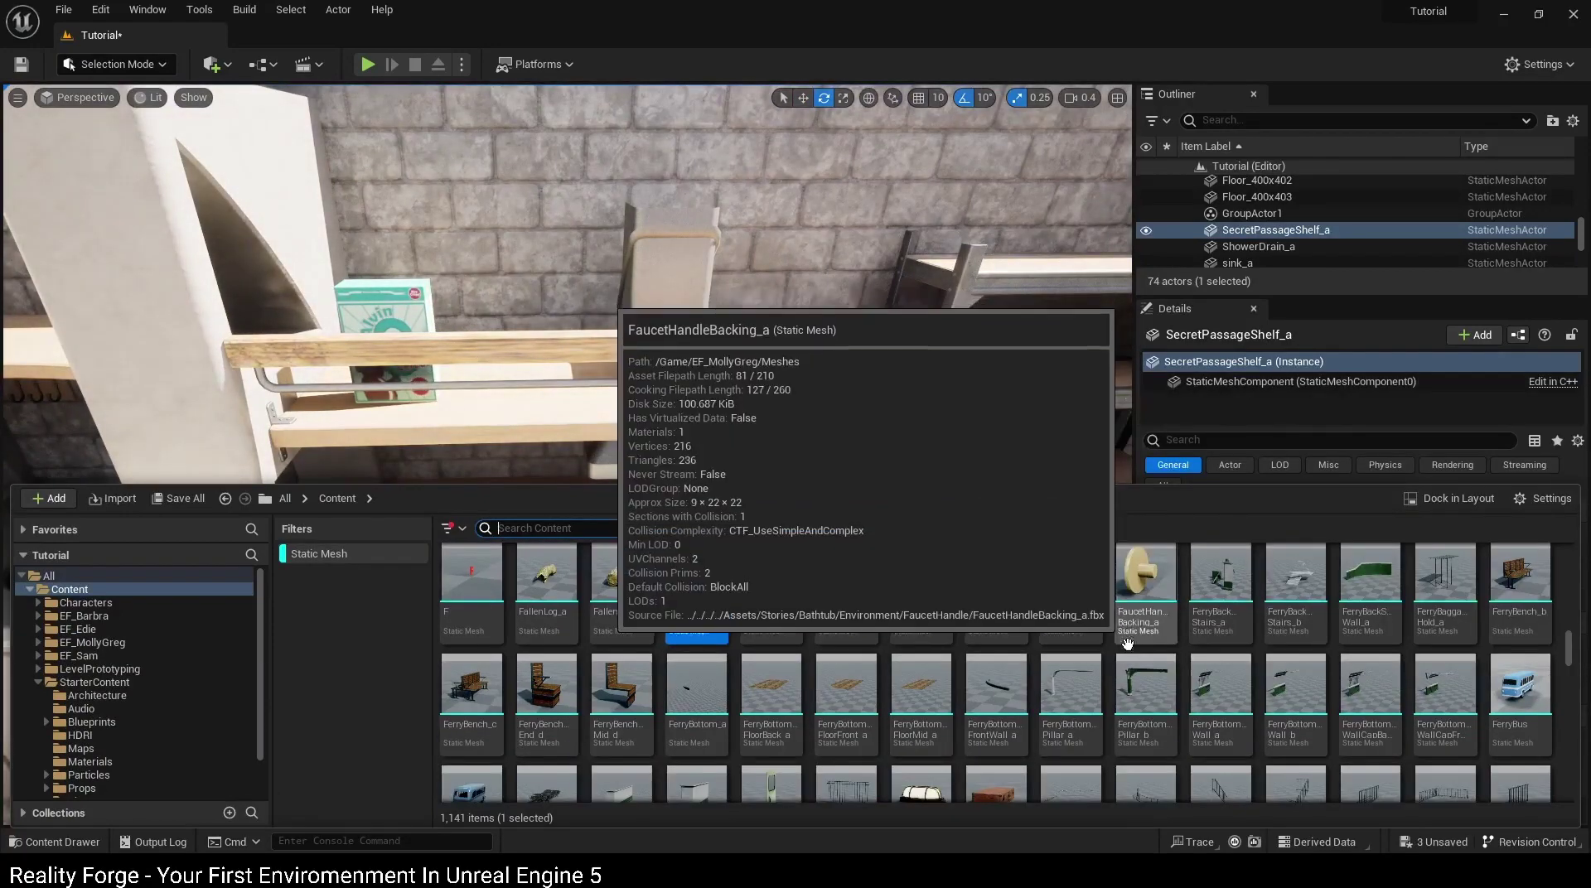
scroll(1053, 690, down, 1)
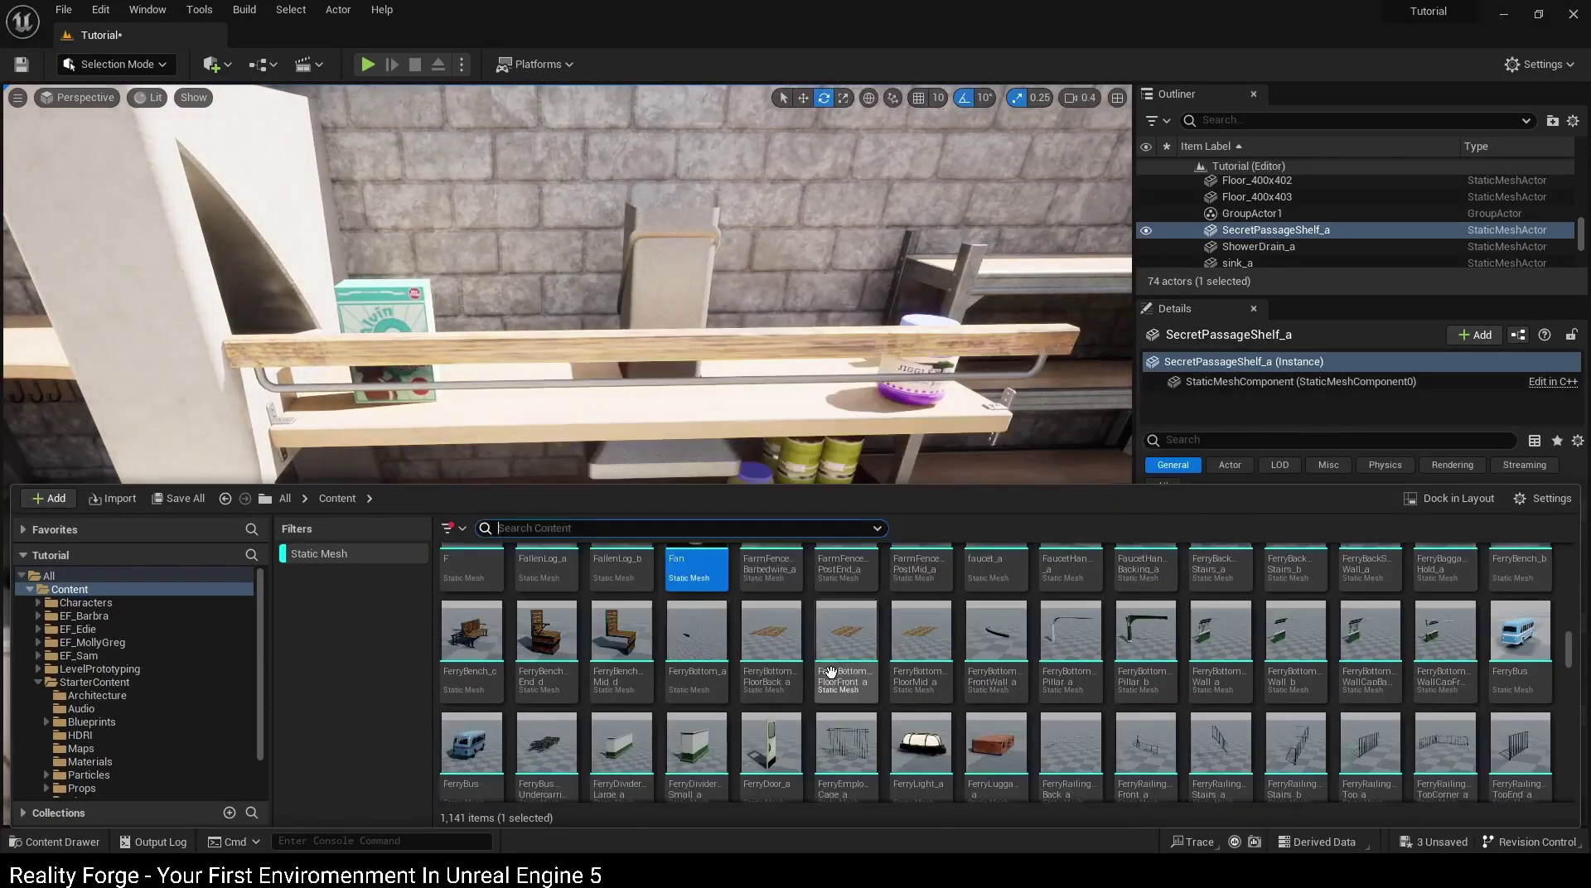
scroll(808, 675, down, 1)
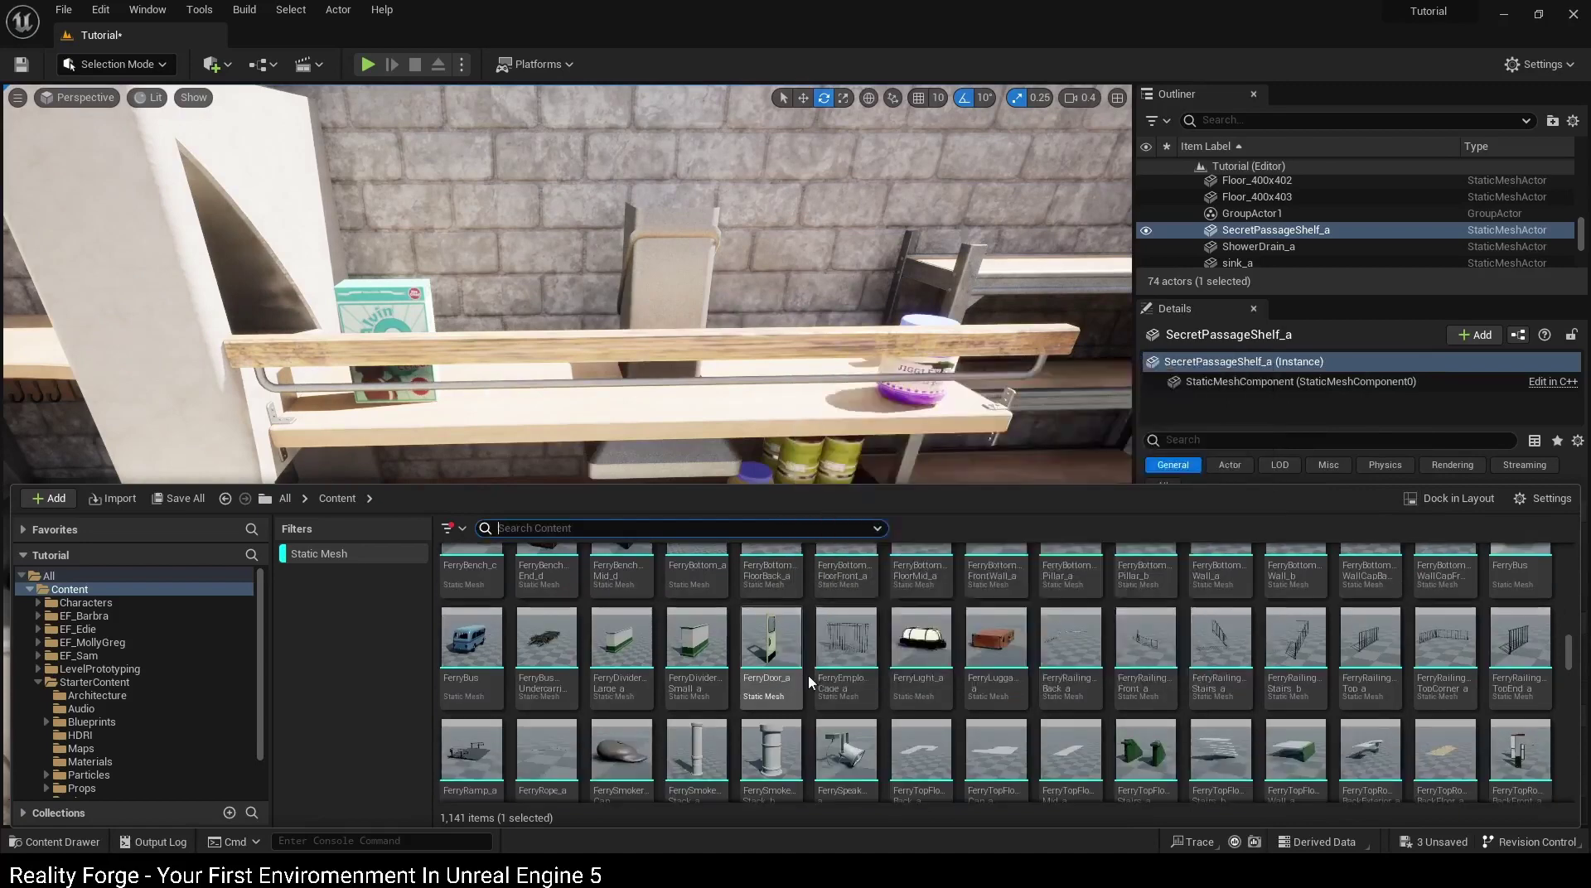
scroll(953, 645, down, 1)
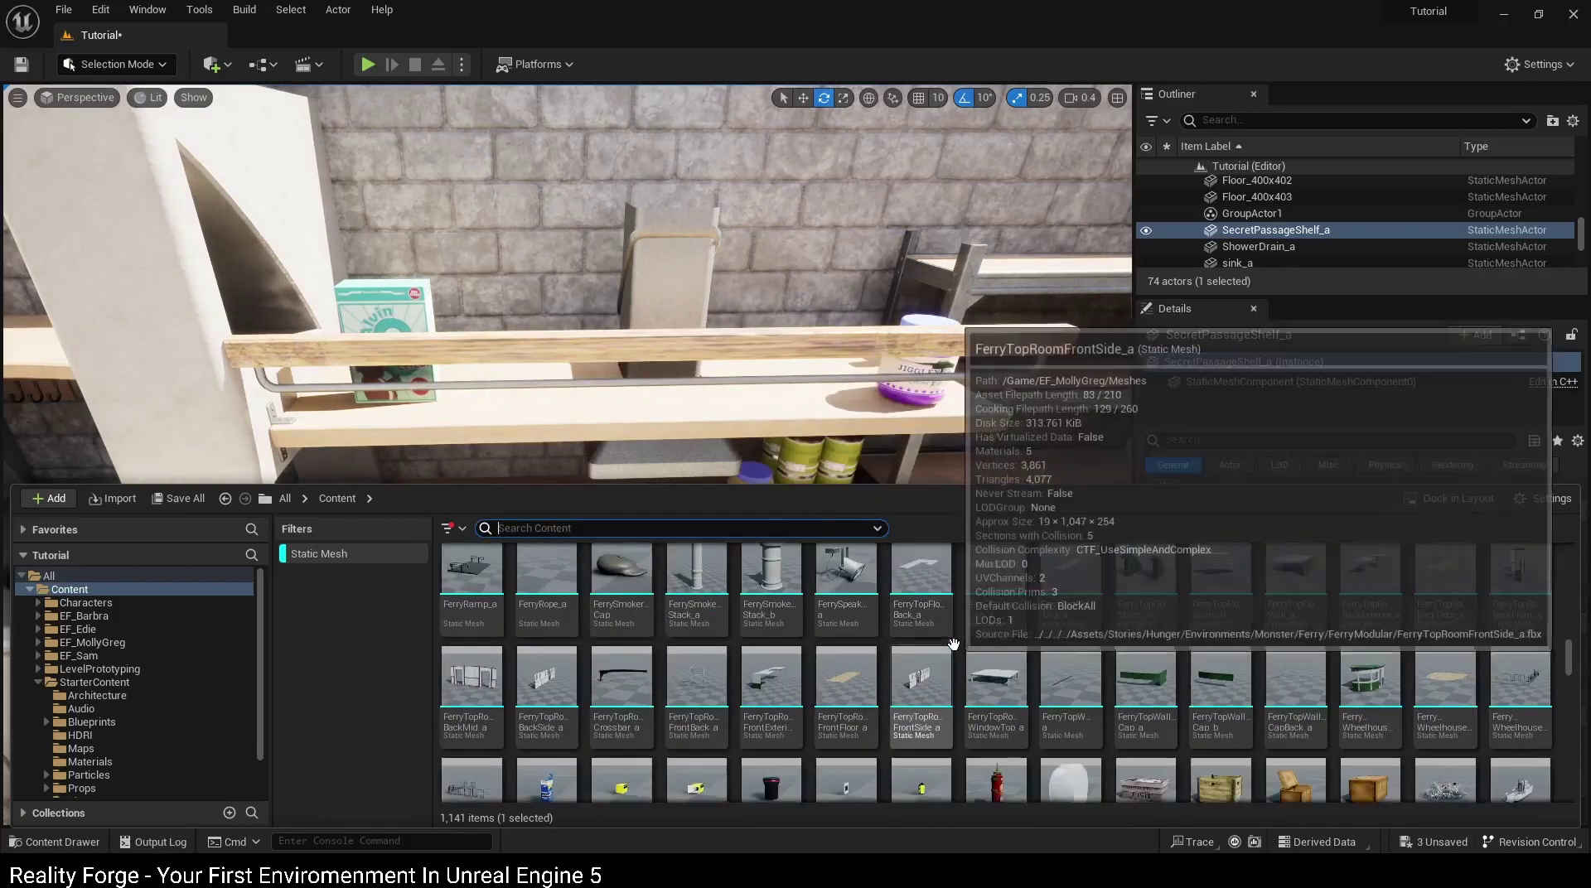
scroll(1028, 617, up, 2)
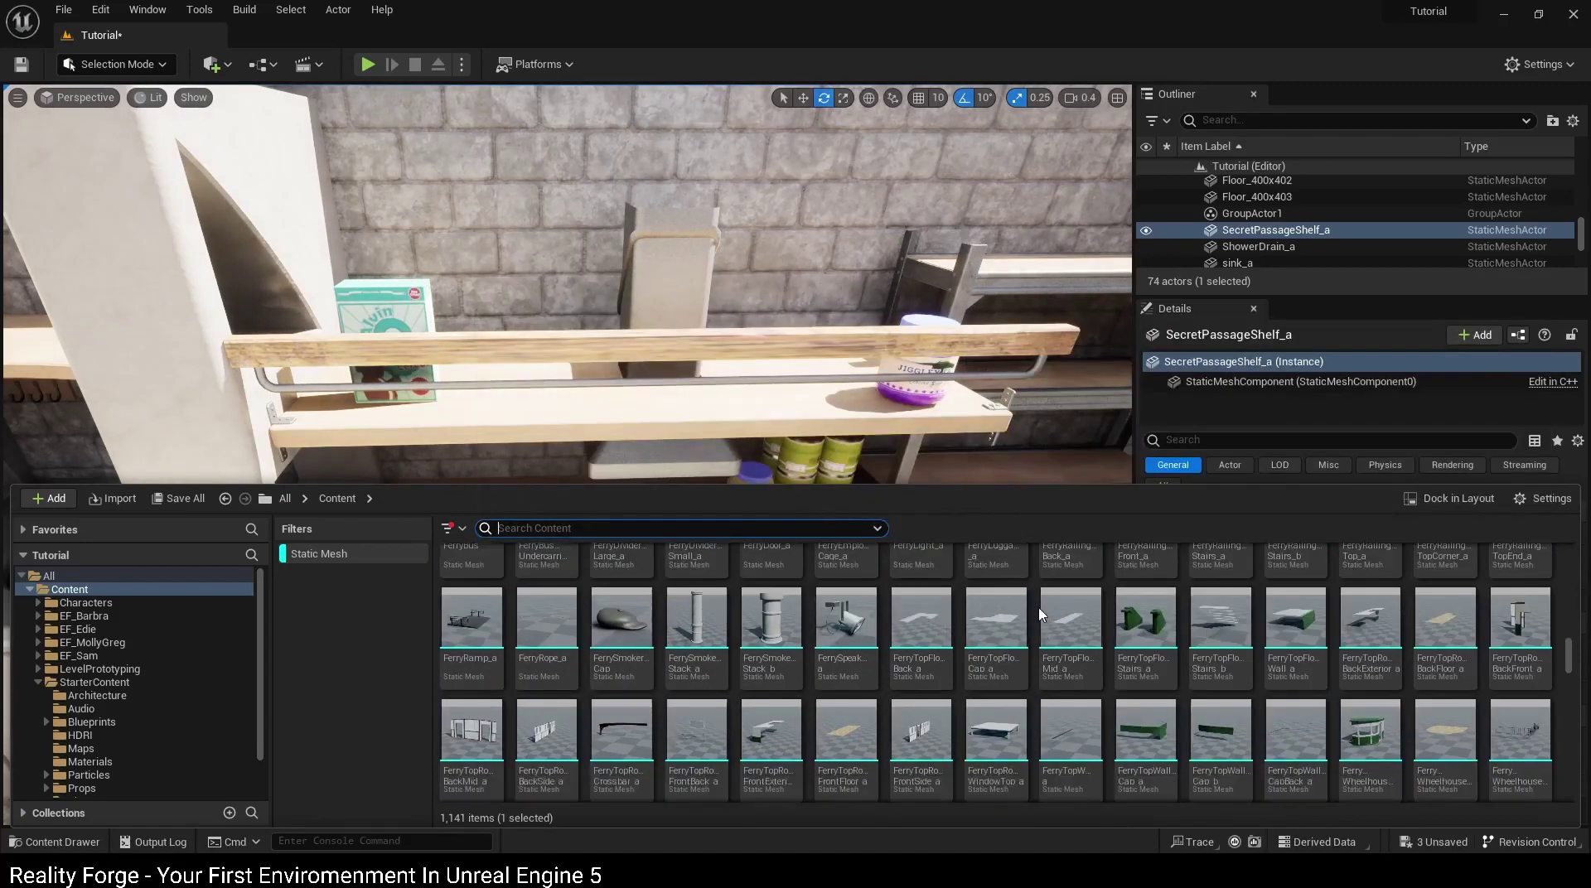
scroll(1029, 617, down, 2)
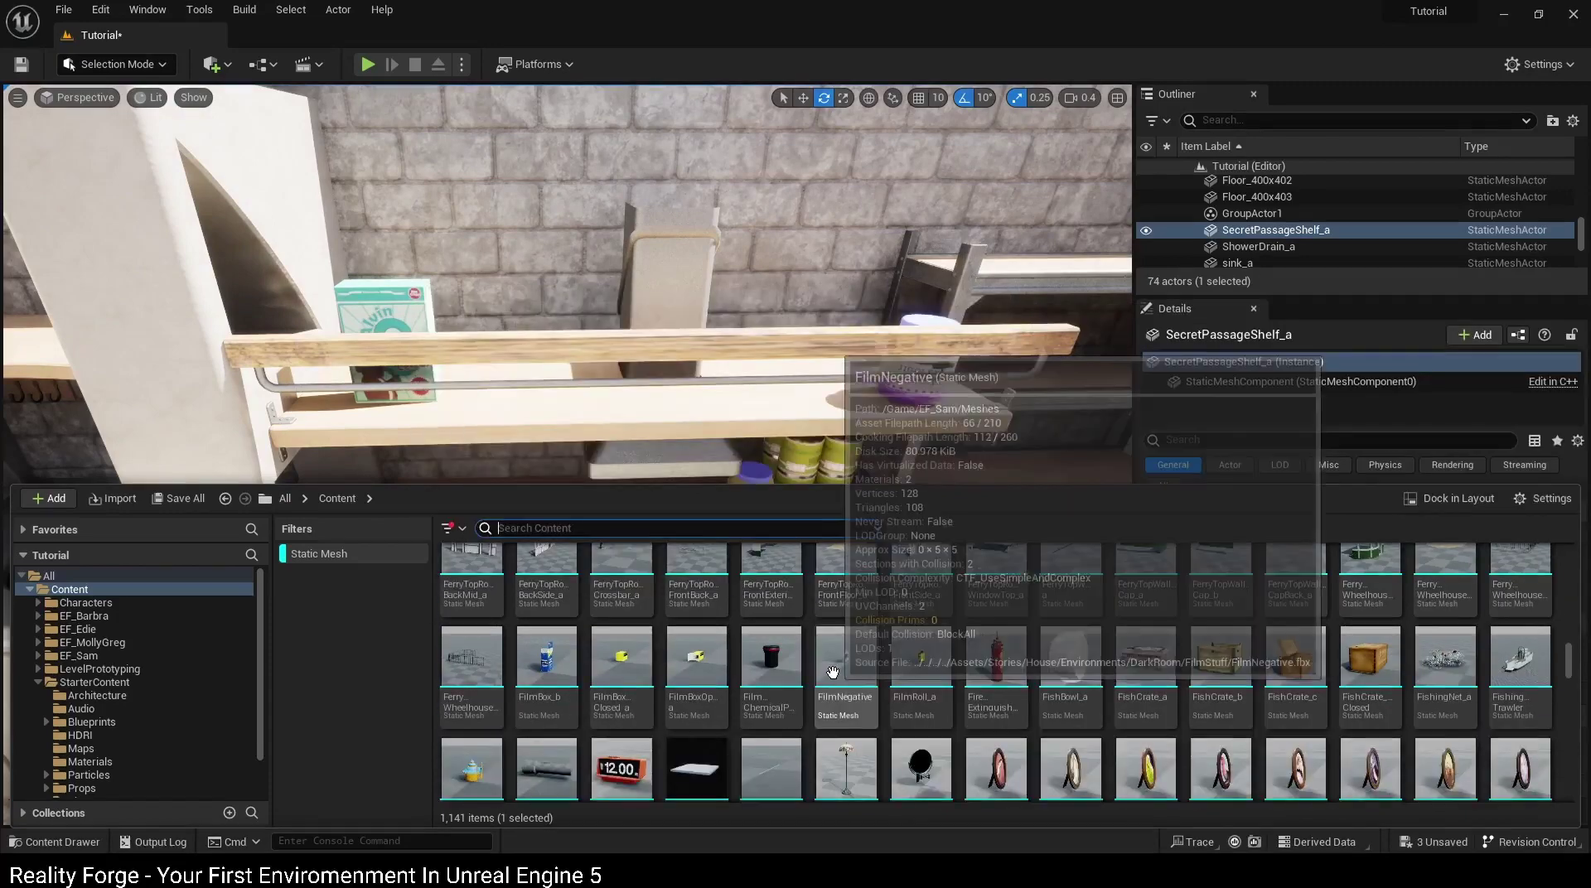
scroll(870, 657, down, 1)
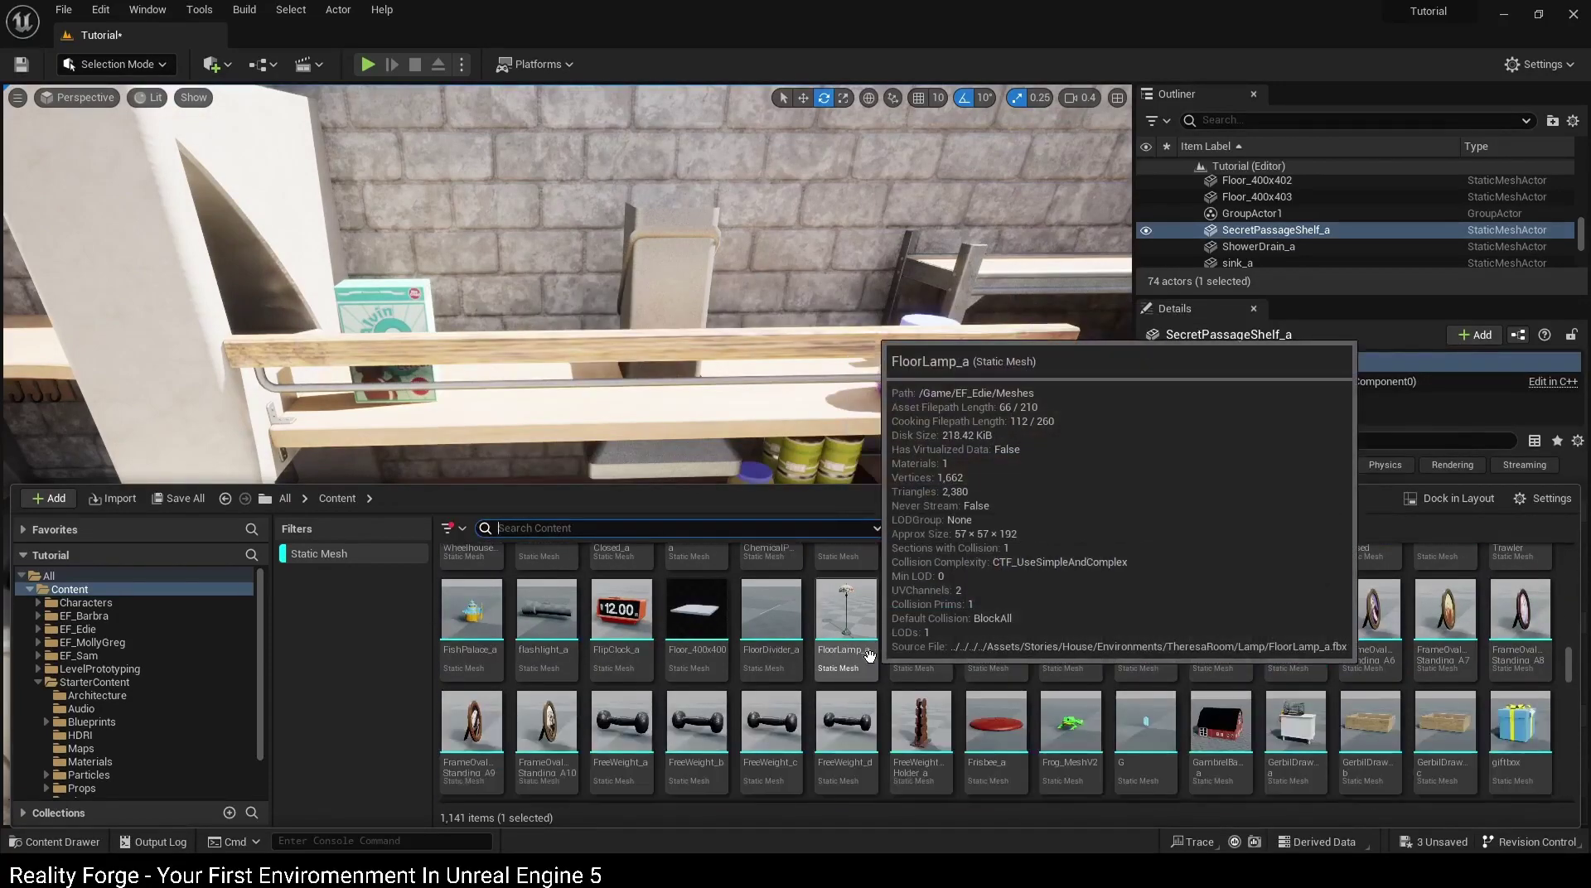
scroll(912, 647, down, 1)
scroll(959, 632, down, 1)
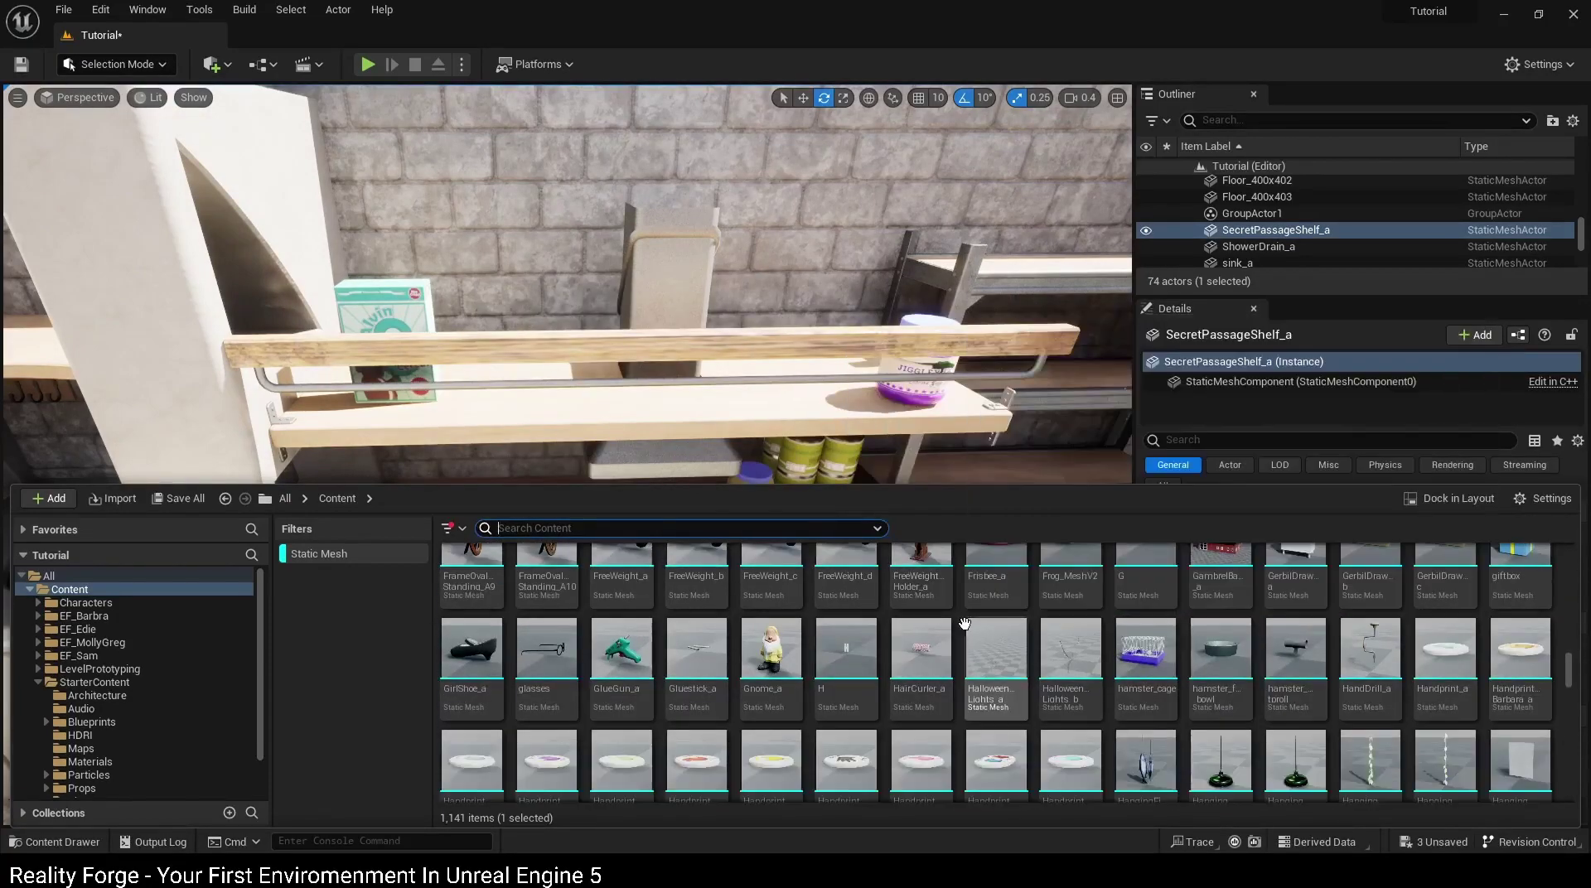
scroll(965, 626, down, 1)
scroll(965, 628, down, 1)
scroll(965, 632, down, 1)
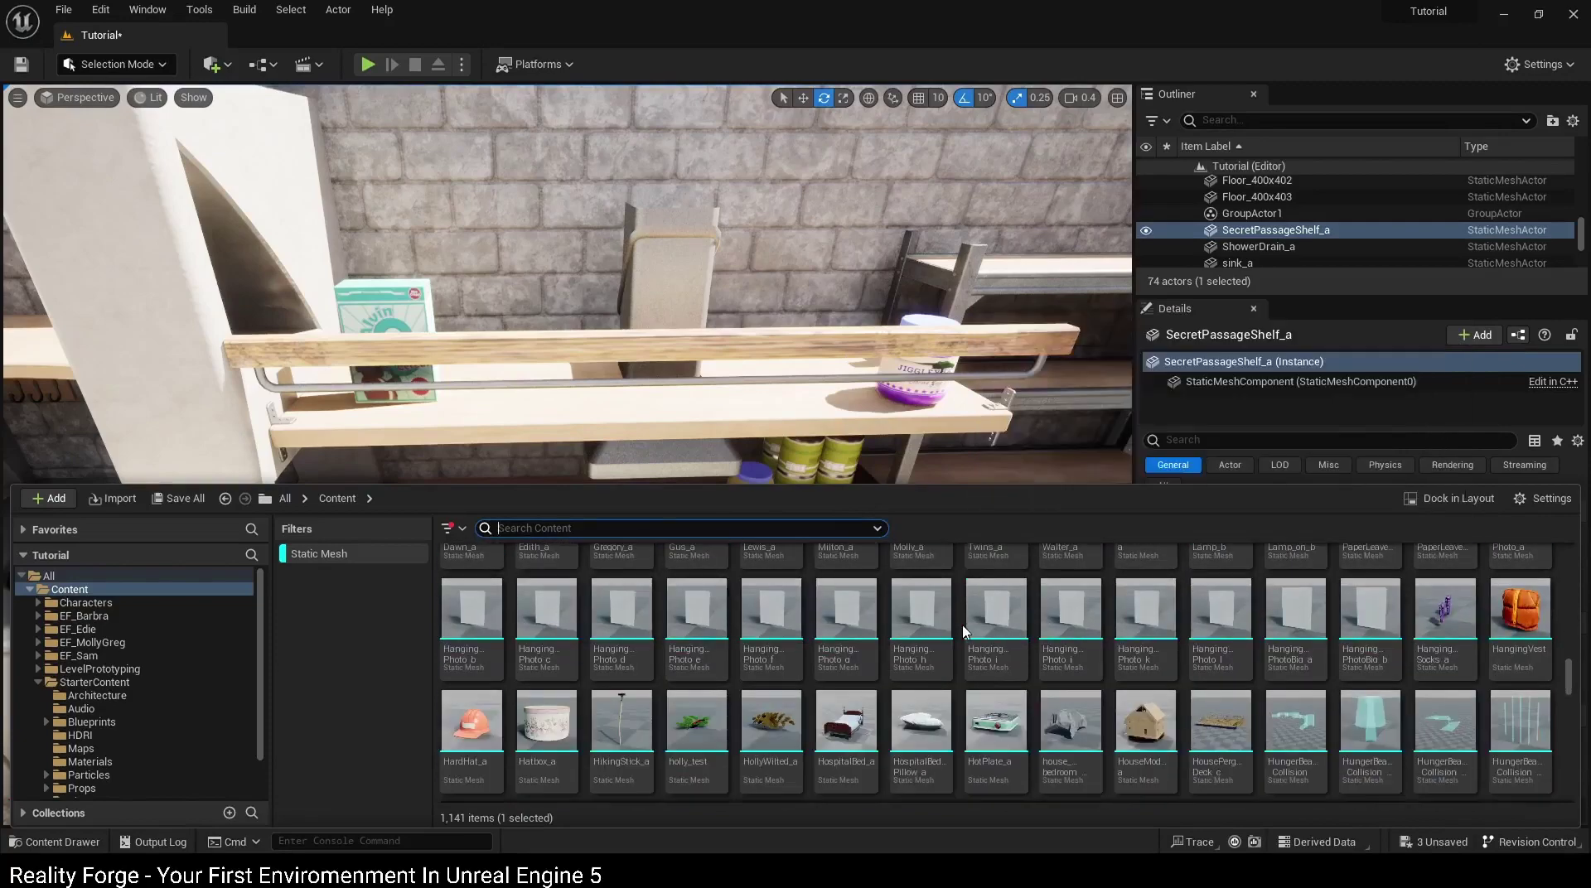
scroll(965, 632, down, 1)
drag(932, 602, 644, 537)
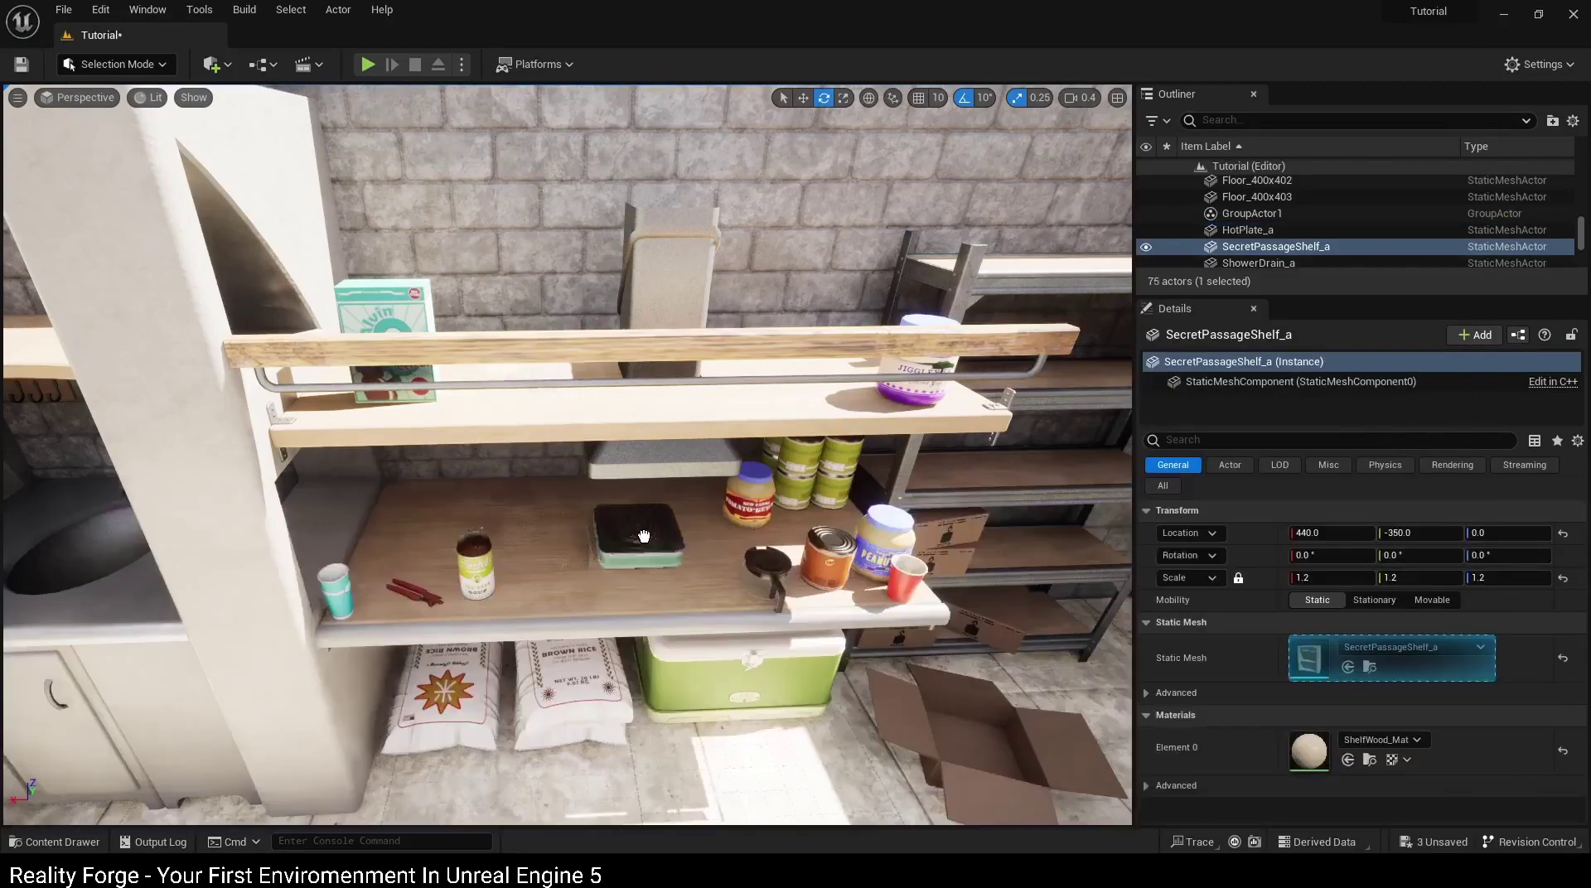
click(652, 571)
key(f)
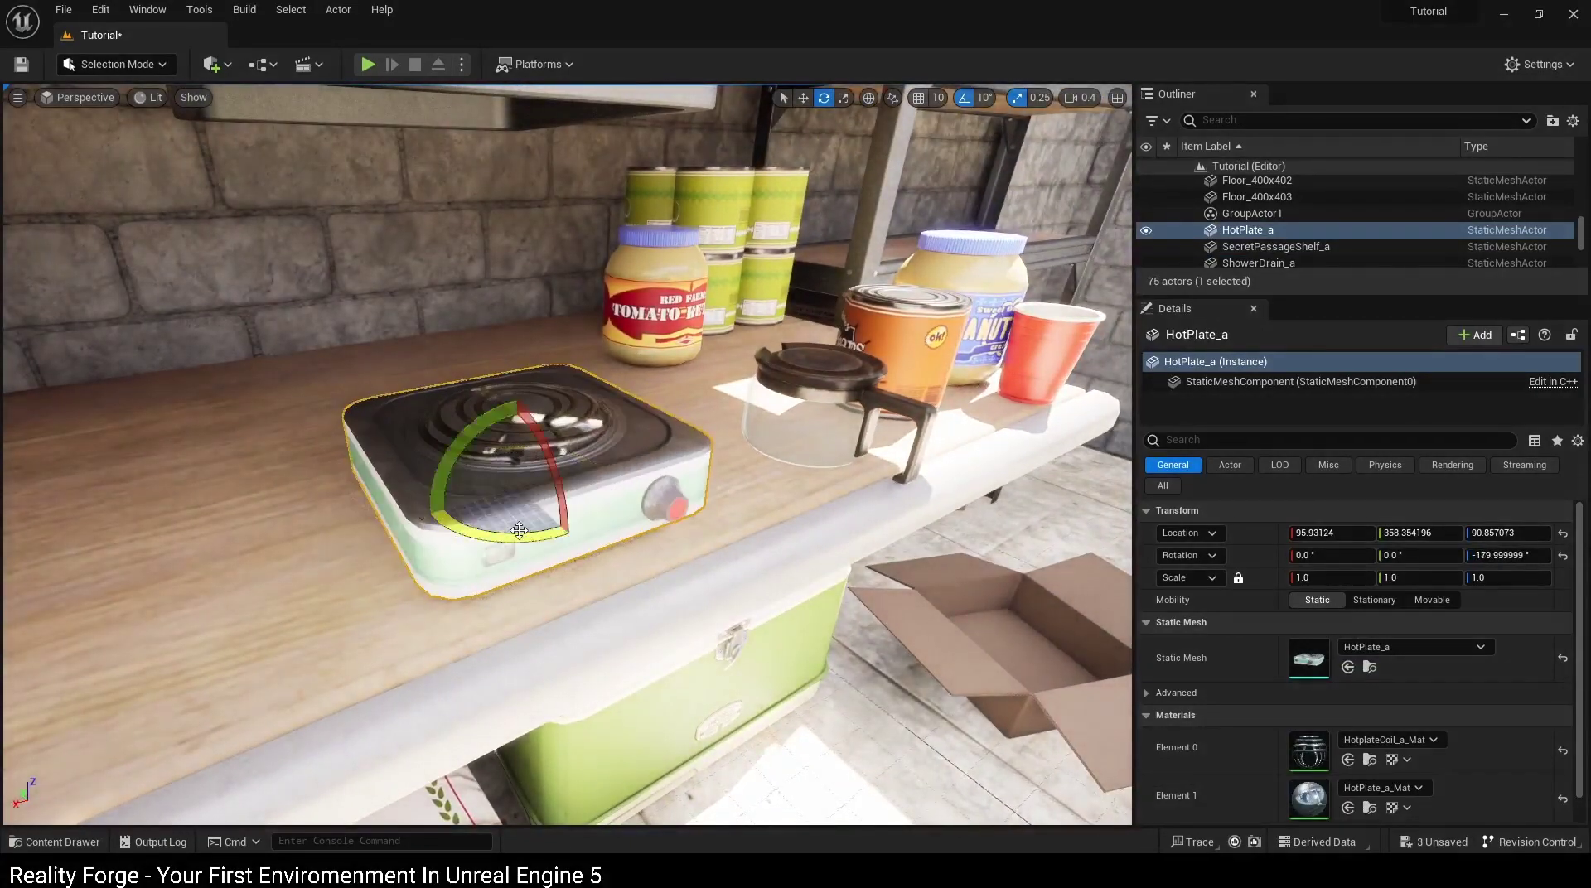
Step: Slide the hot plate along the counter under the range hood, left of the jars
scroll(519, 530, down, 5)
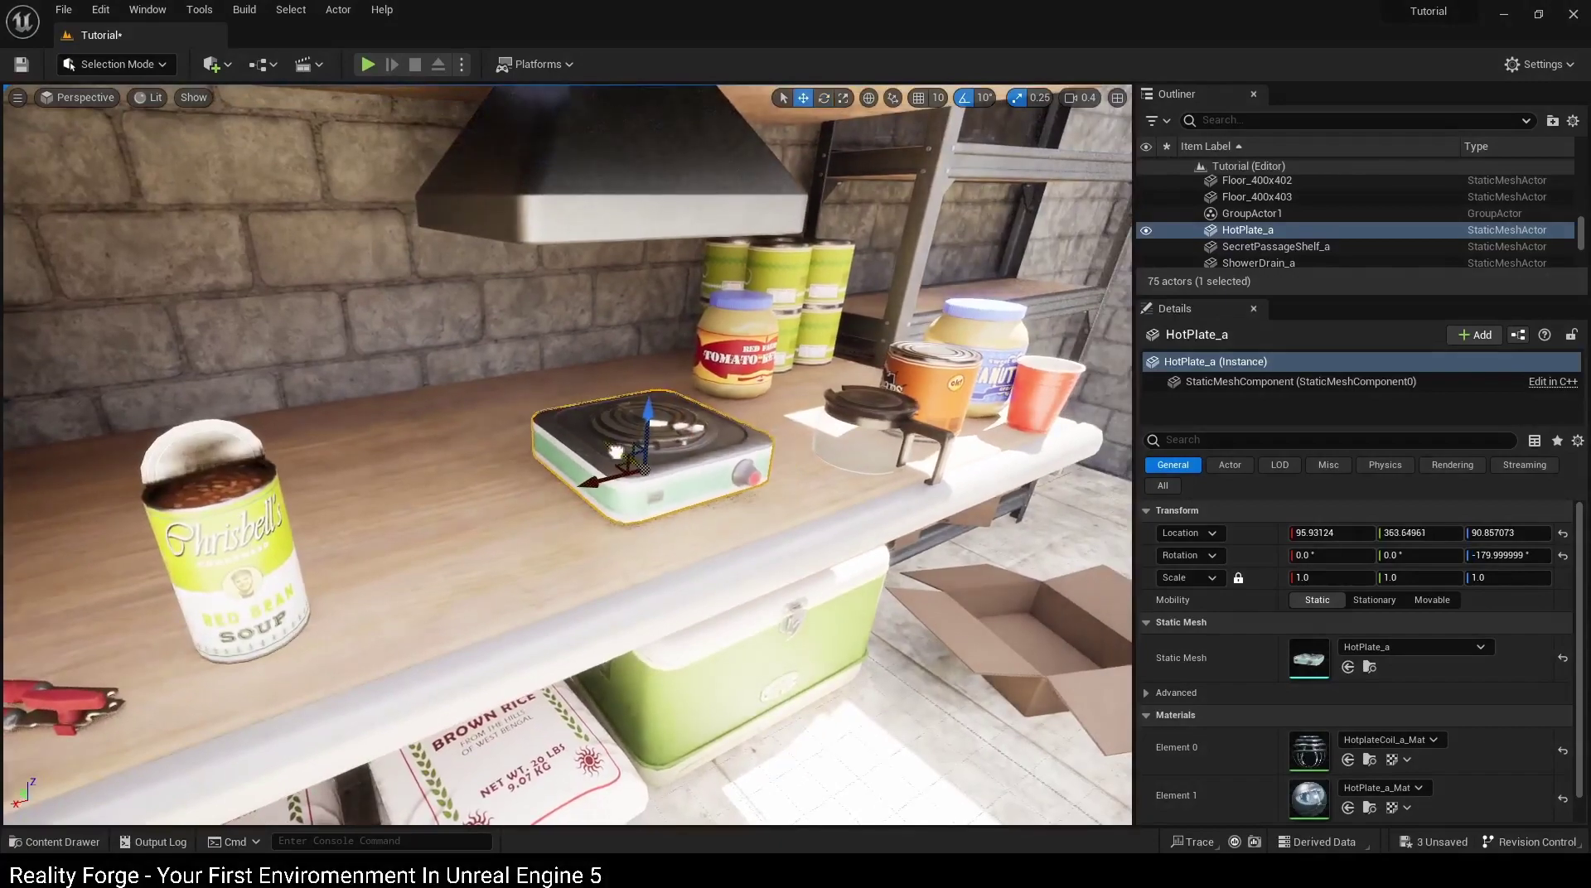
mouse_move(618, 506)
right_down()
mouse_move(618, 448)
mouse_move(514, 464)
right_up()
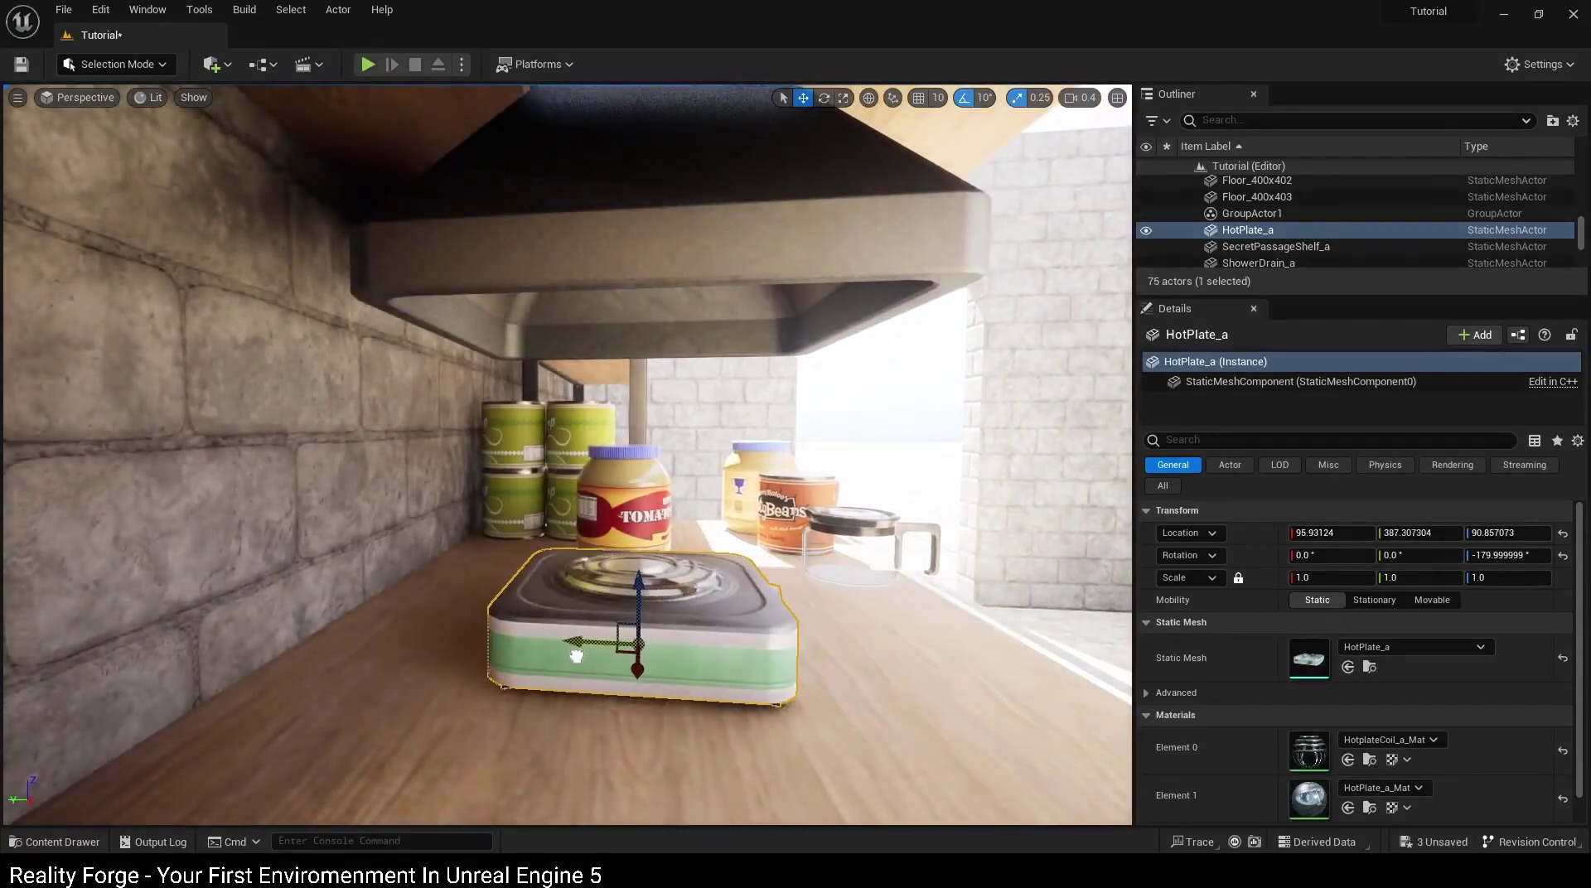
right_drag(576, 655, 535, 649)
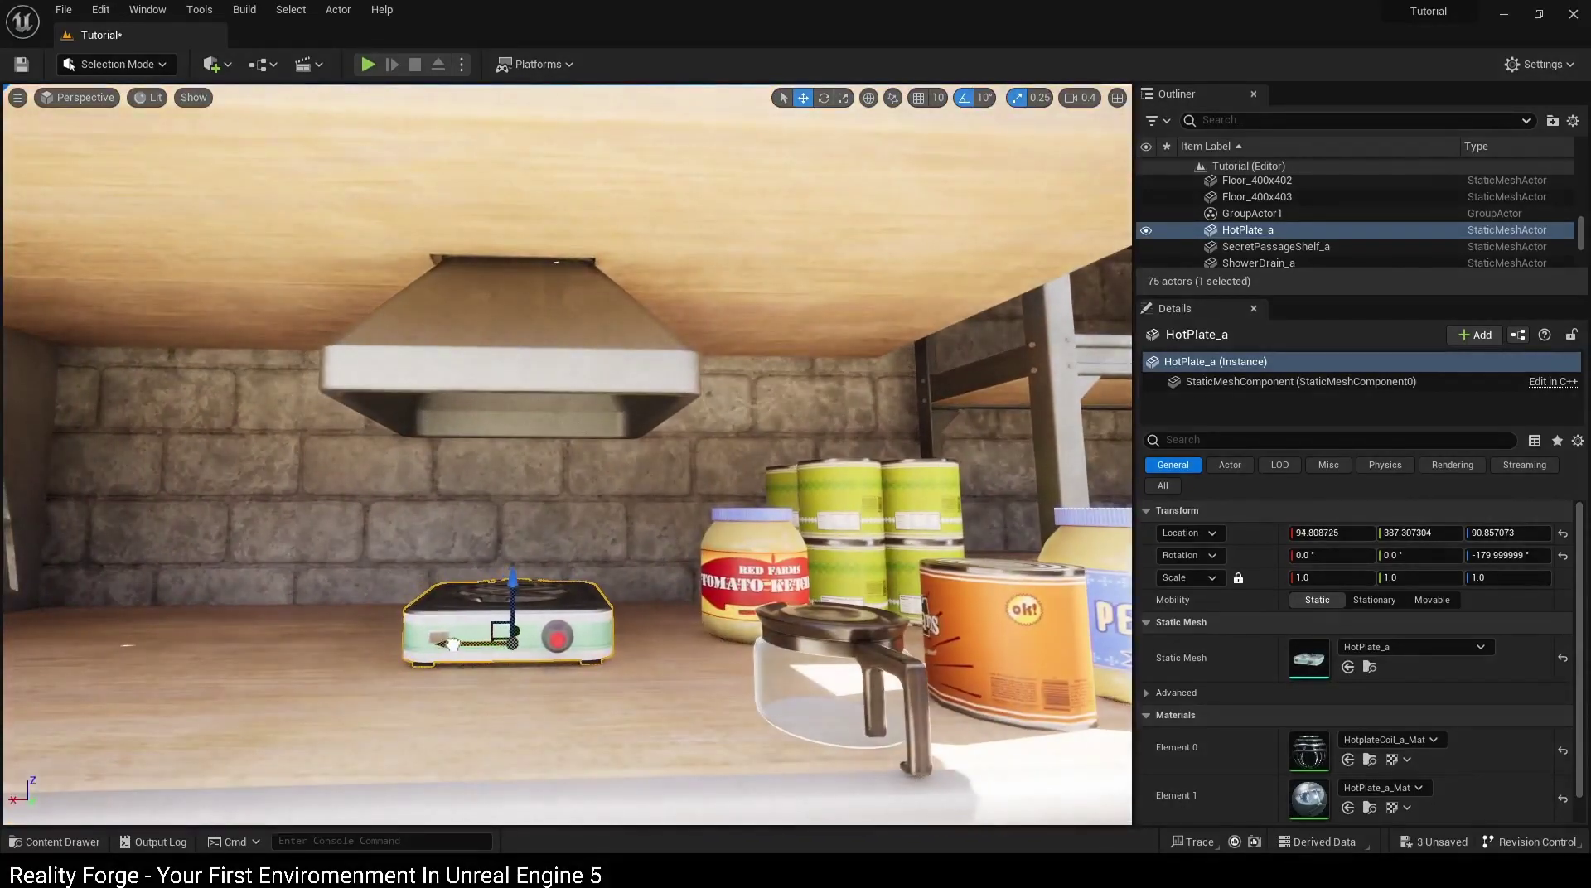
click(446, 673)
right_drag(446, 673, 514, 646)
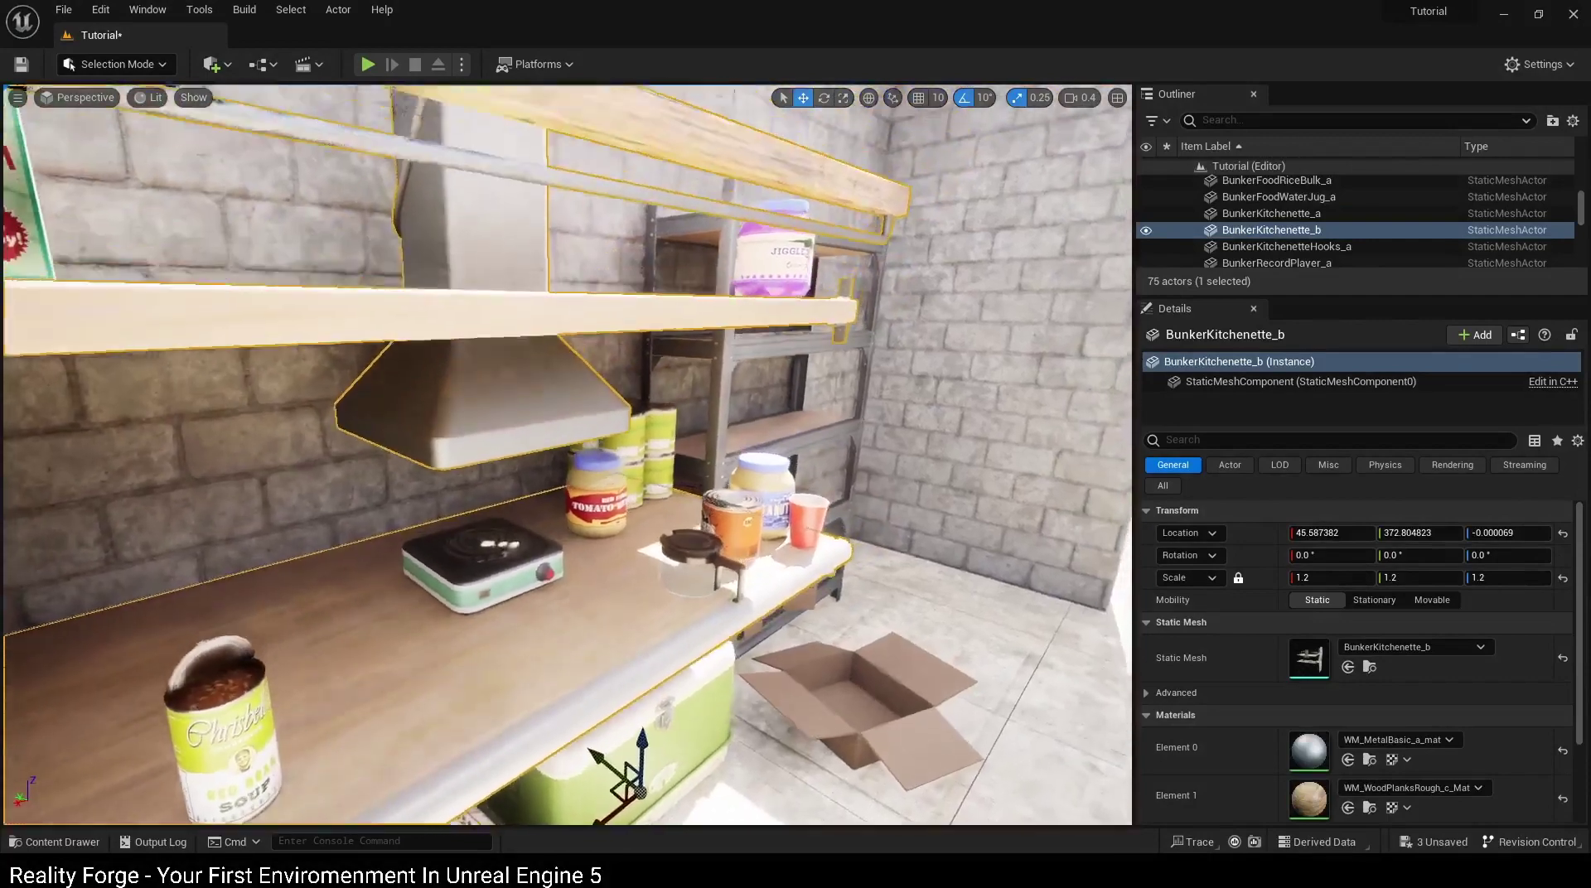
Step: Place a lidded glass MasonJar_a and move it onto the curved counter shelf
key(ctrl+space)
scroll(881, 736, down, 1)
scroll(877, 733, down, 1)
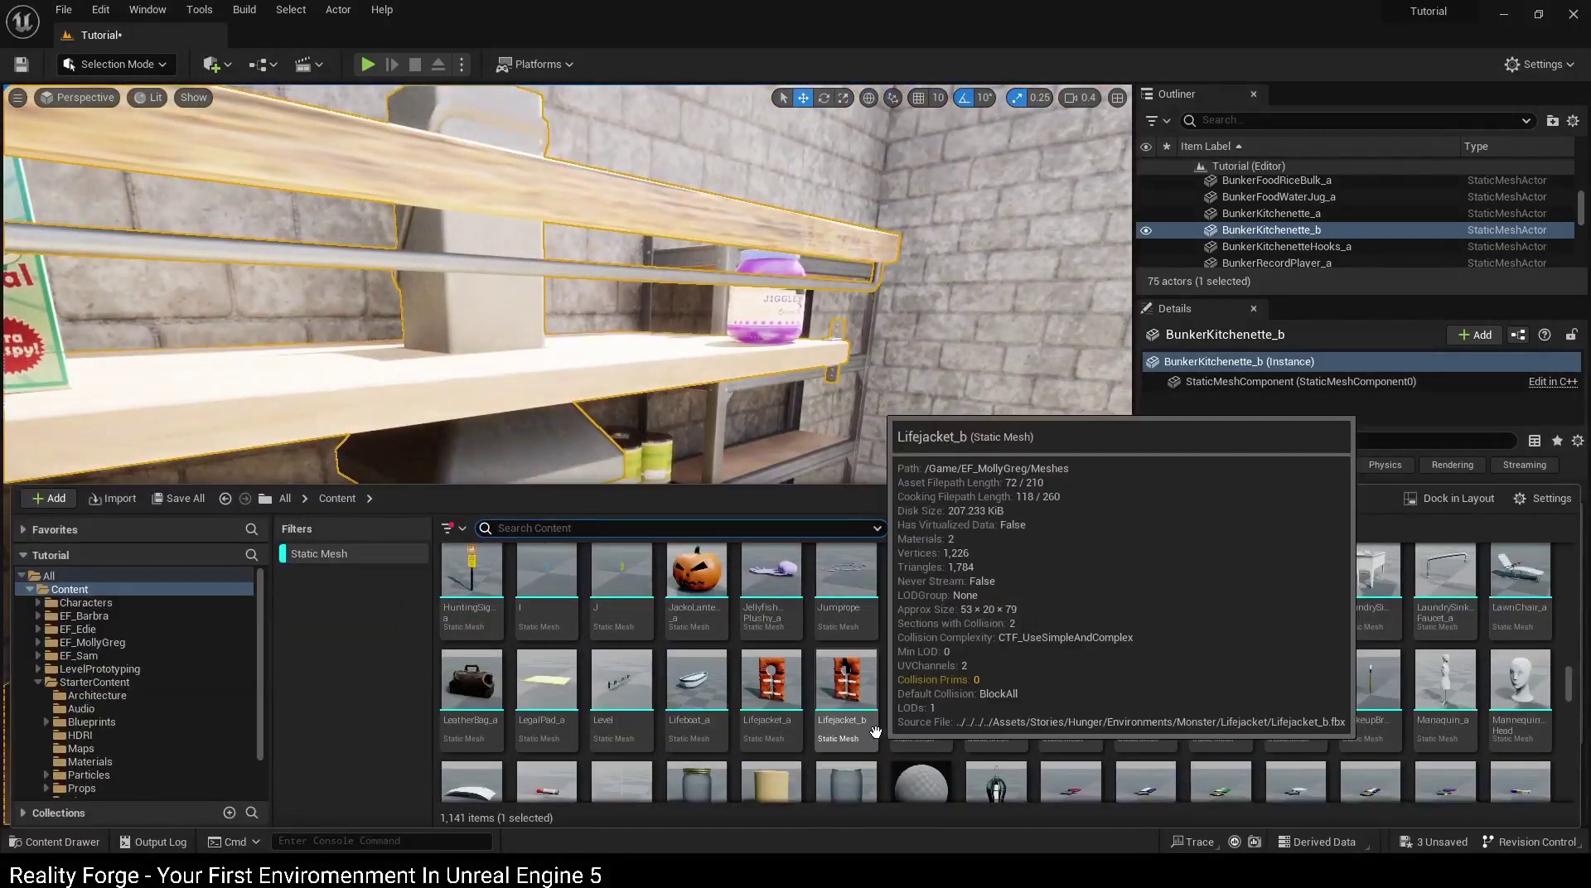
scroll(877, 731, down, 1)
scroll(994, 729, down, 1)
drag(1072, 729, 555, 430)
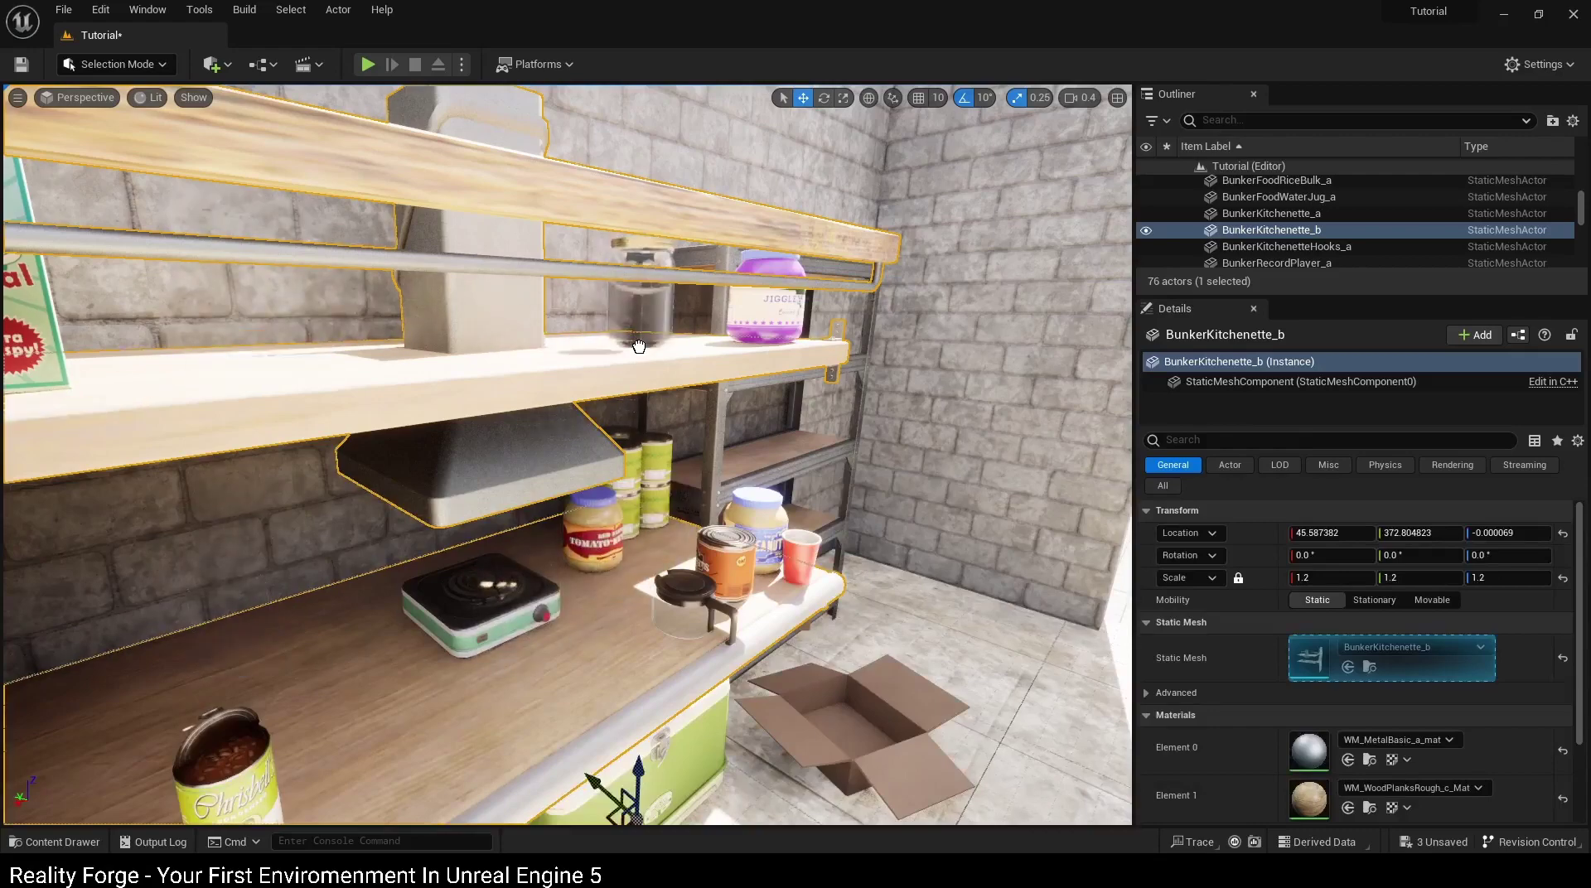
click(638, 347)
right_drag(639, 347, 723, 463)
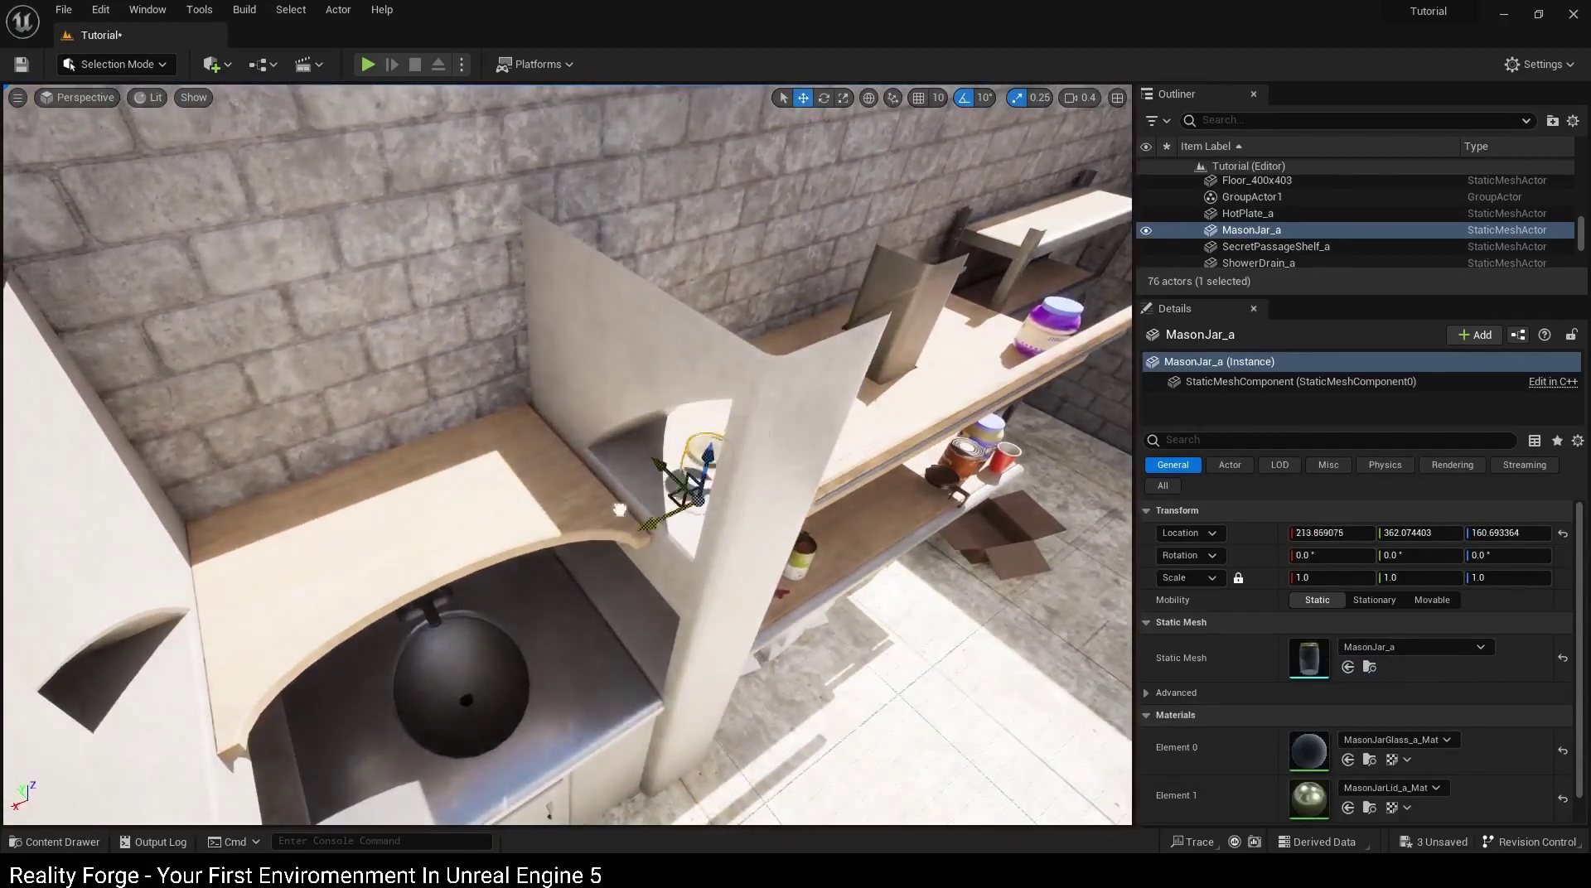
right_drag(555, 515, 650, 661)
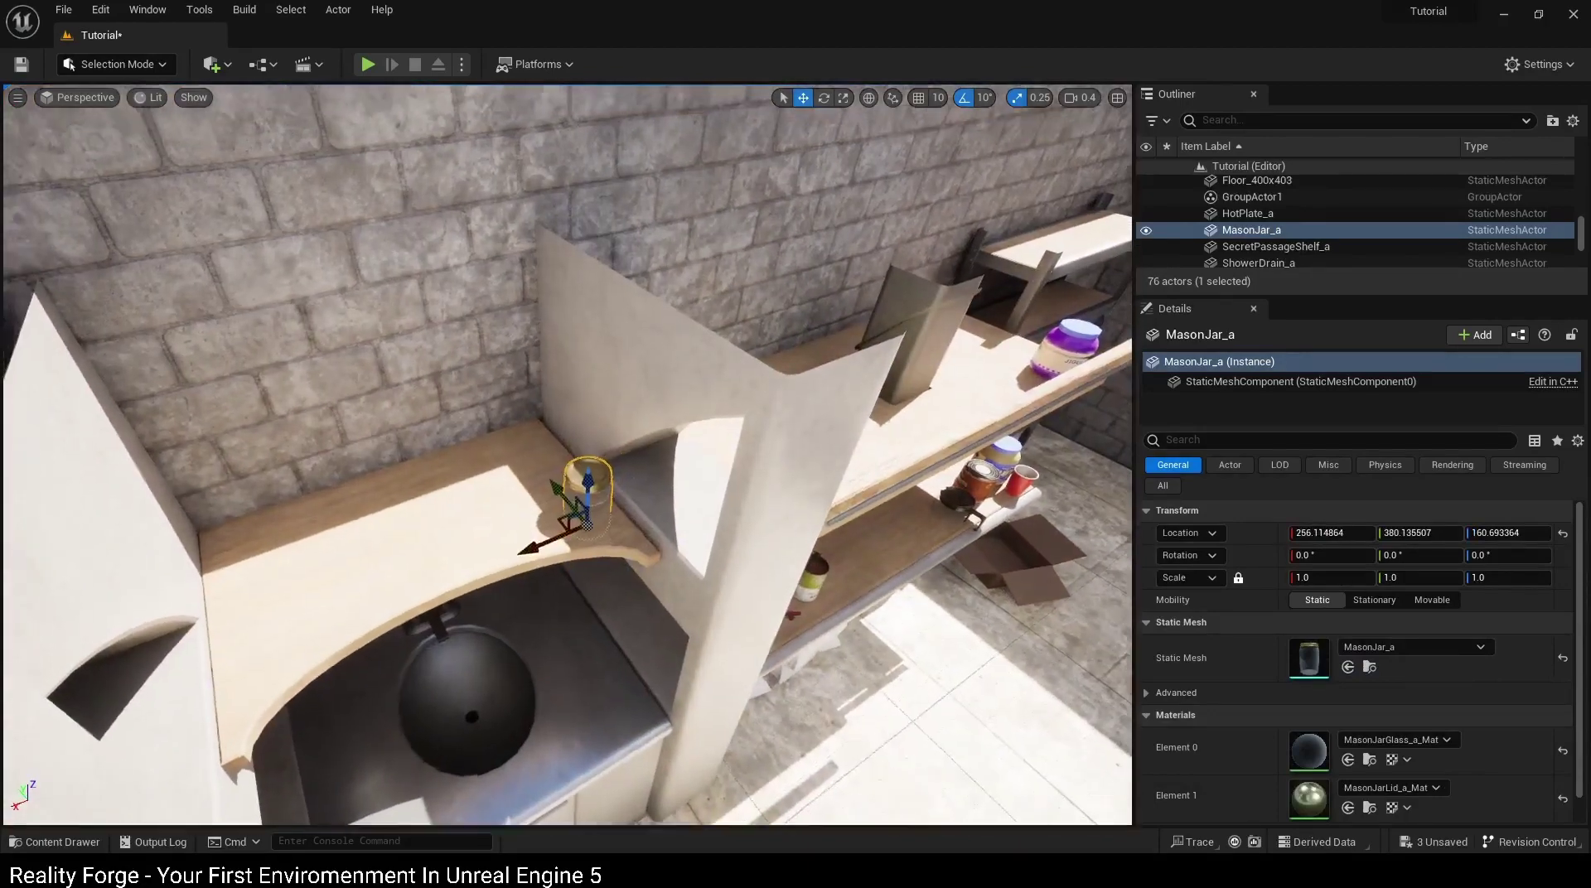
Step: Add a cream MasonJarDirt jar beside the glass jar and delete the extra lidless jar
key(ctrl+b)
drag(448, 362, 487, 556)
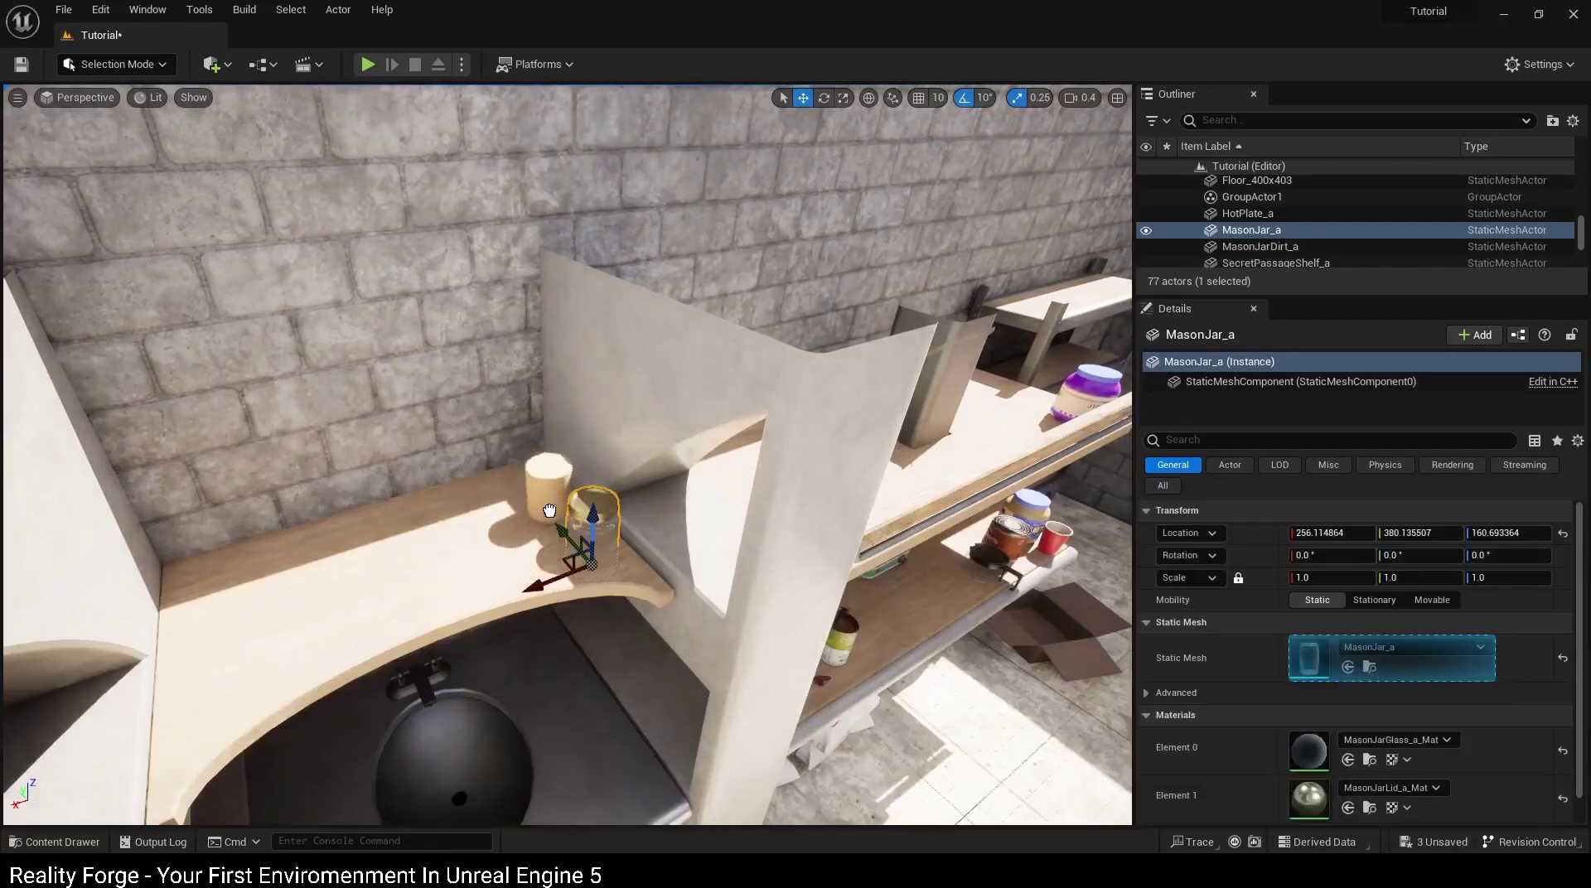
key(ctrl+b)
drag(842, 650, 551, 464)
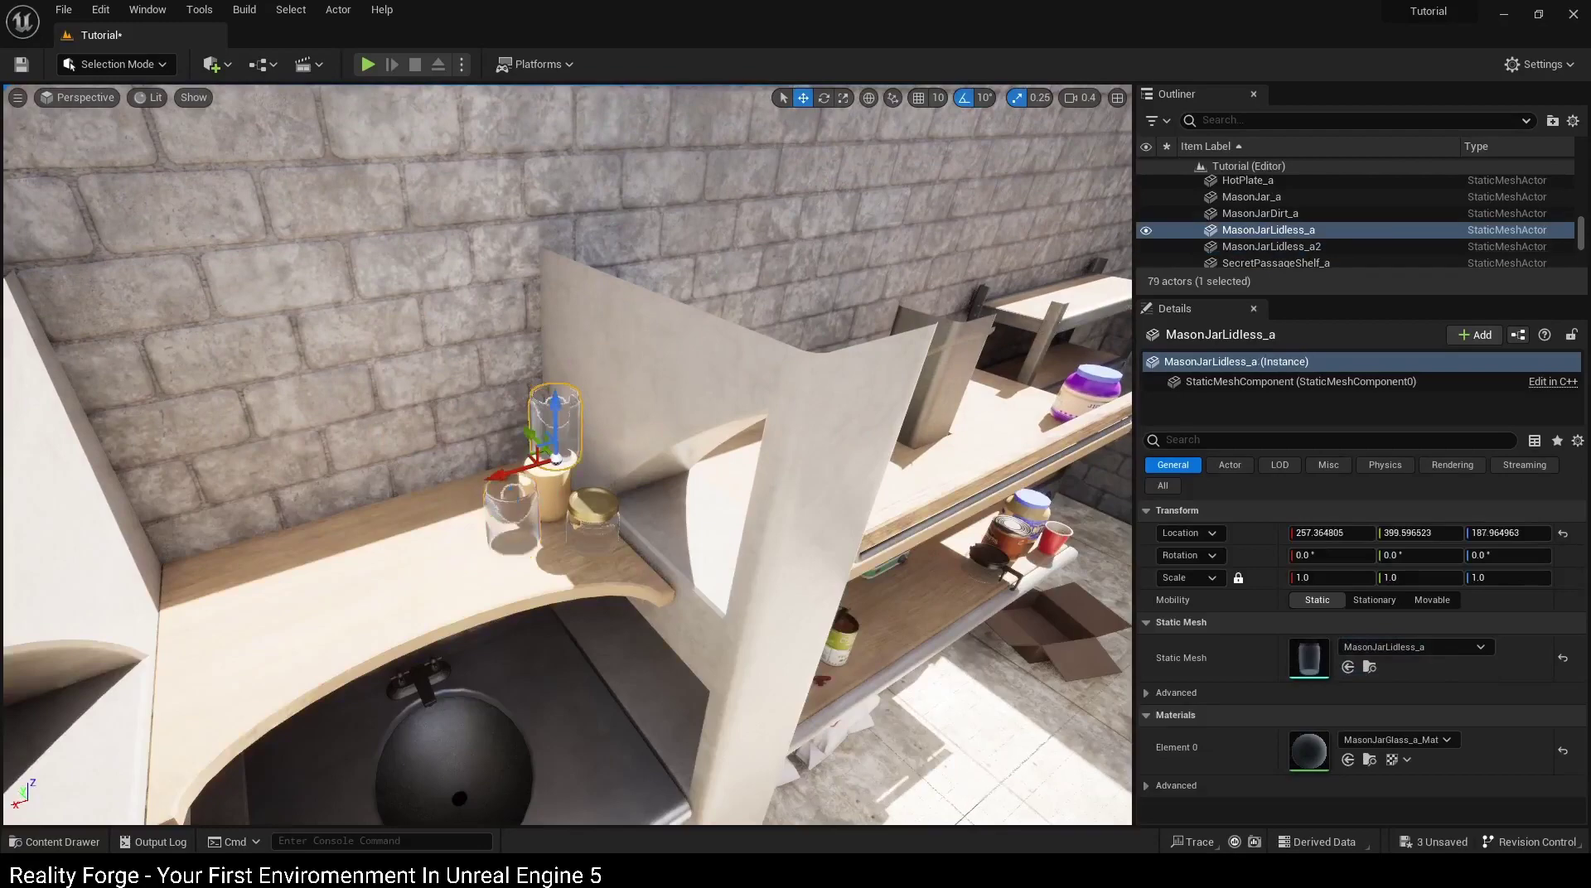
key(Delete)
Step: Slide the cream jar against its neighbour at the shelf's left end
right_drag(548, 451, 746, 431)
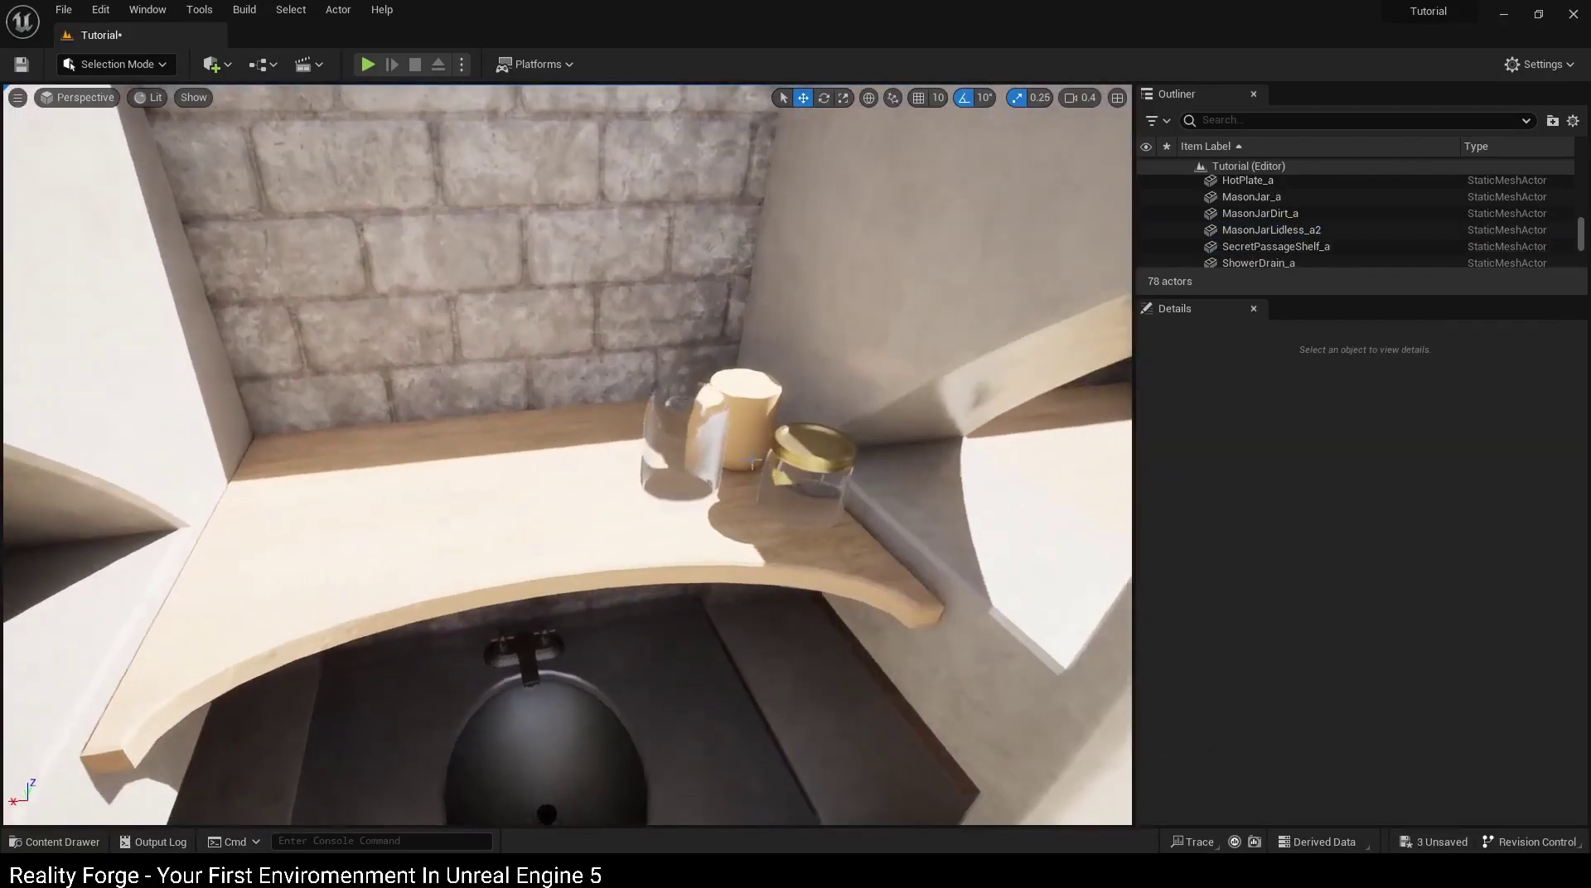
click(766, 434)
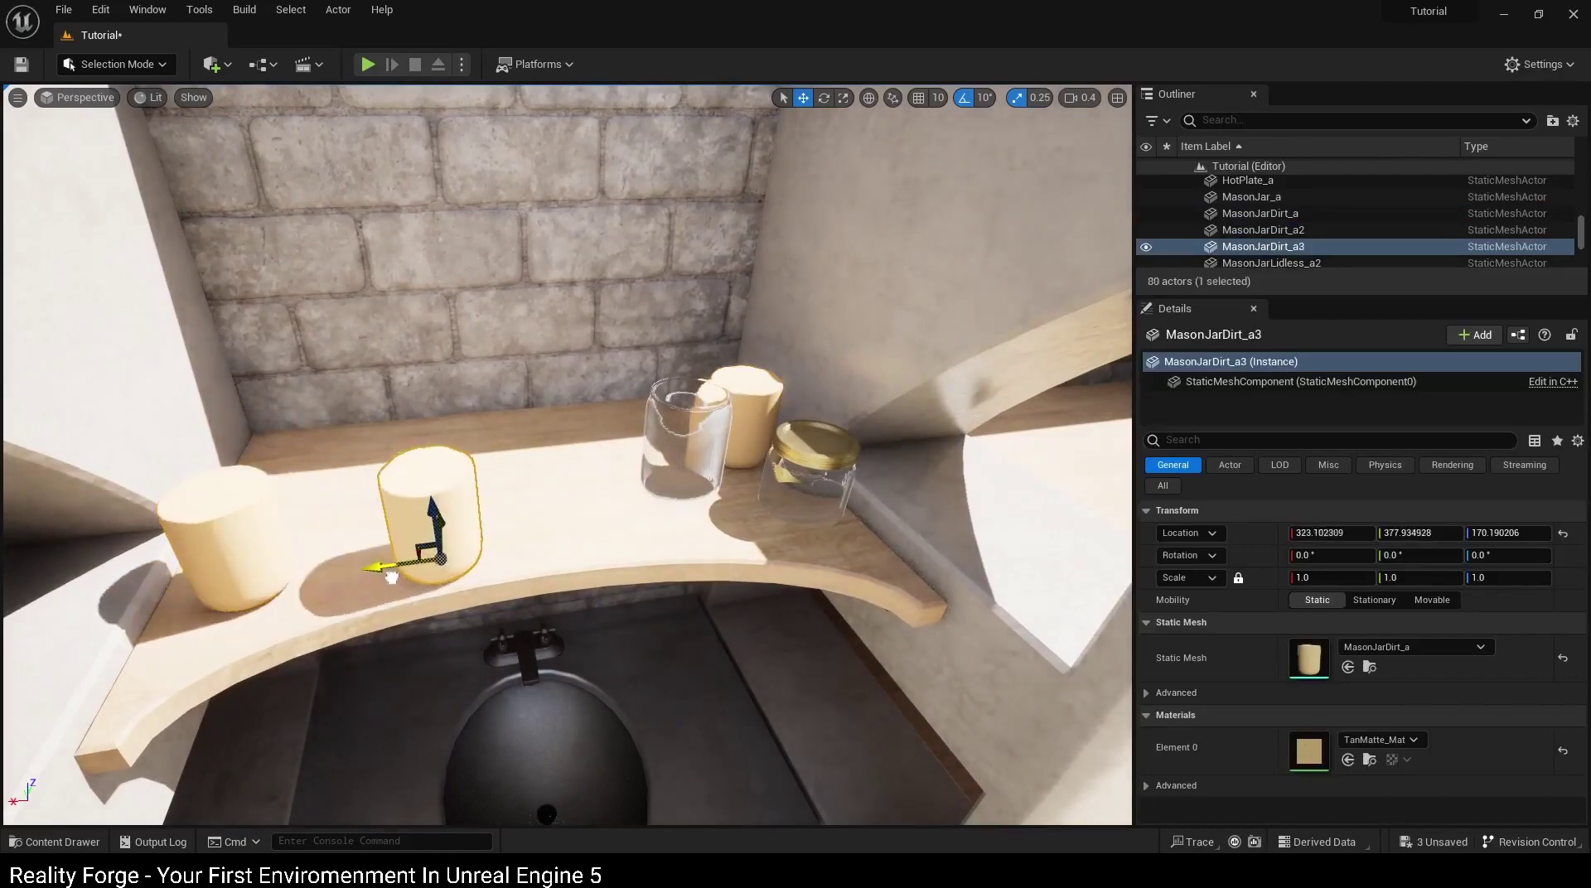
drag(430, 558, 415, 559)
mouse_move(433, 555)
right_down()
mouse_move(600, 554)
mouse_move(617, 537)
mouse_move(670, 568)
right_up()
Step: Check the added MasonJar_a2 on the counter shelf and pull the view back over the room
click(701, 552)
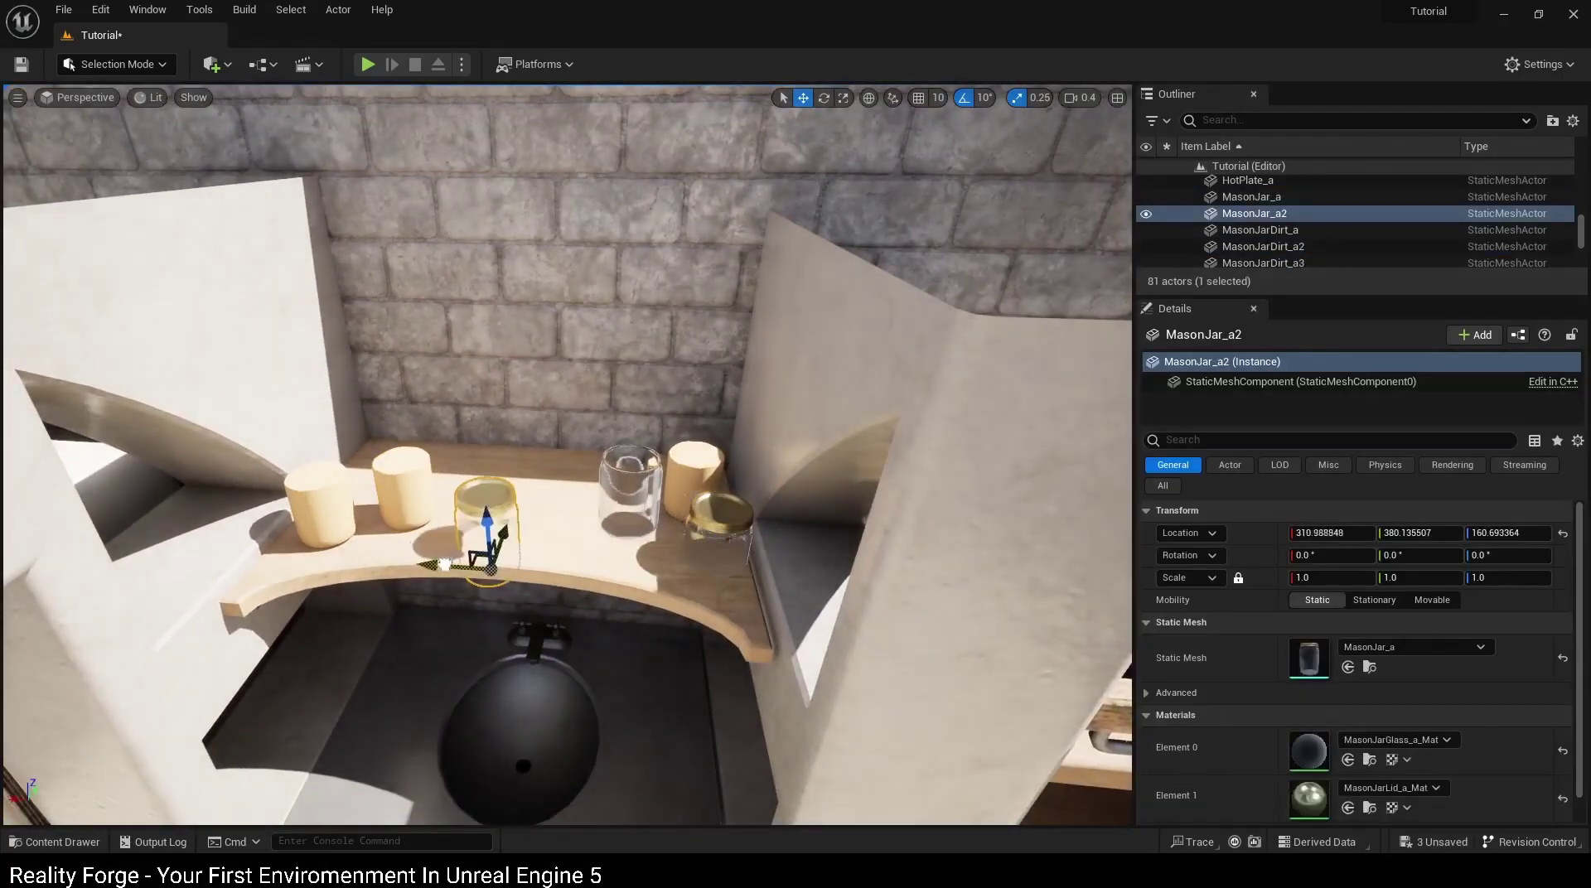
click(491, 523)
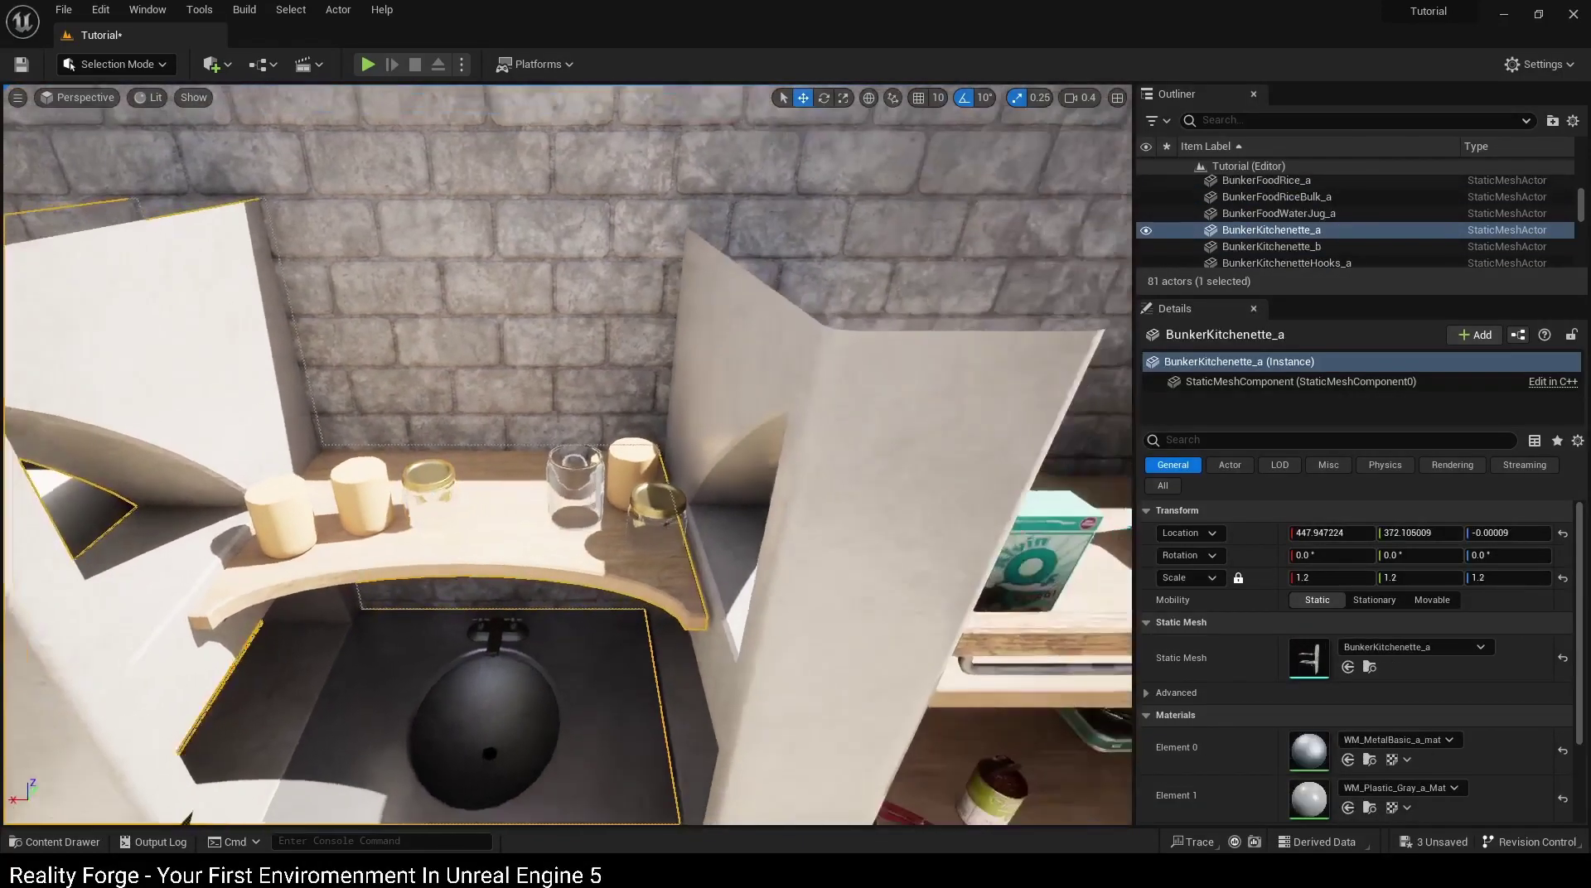
right_drag(492, 522, 666, 629)
Step: Open the Content Drawer in front of the headboard and scroll down to the Picture Frame assets
key(ctrl+space)
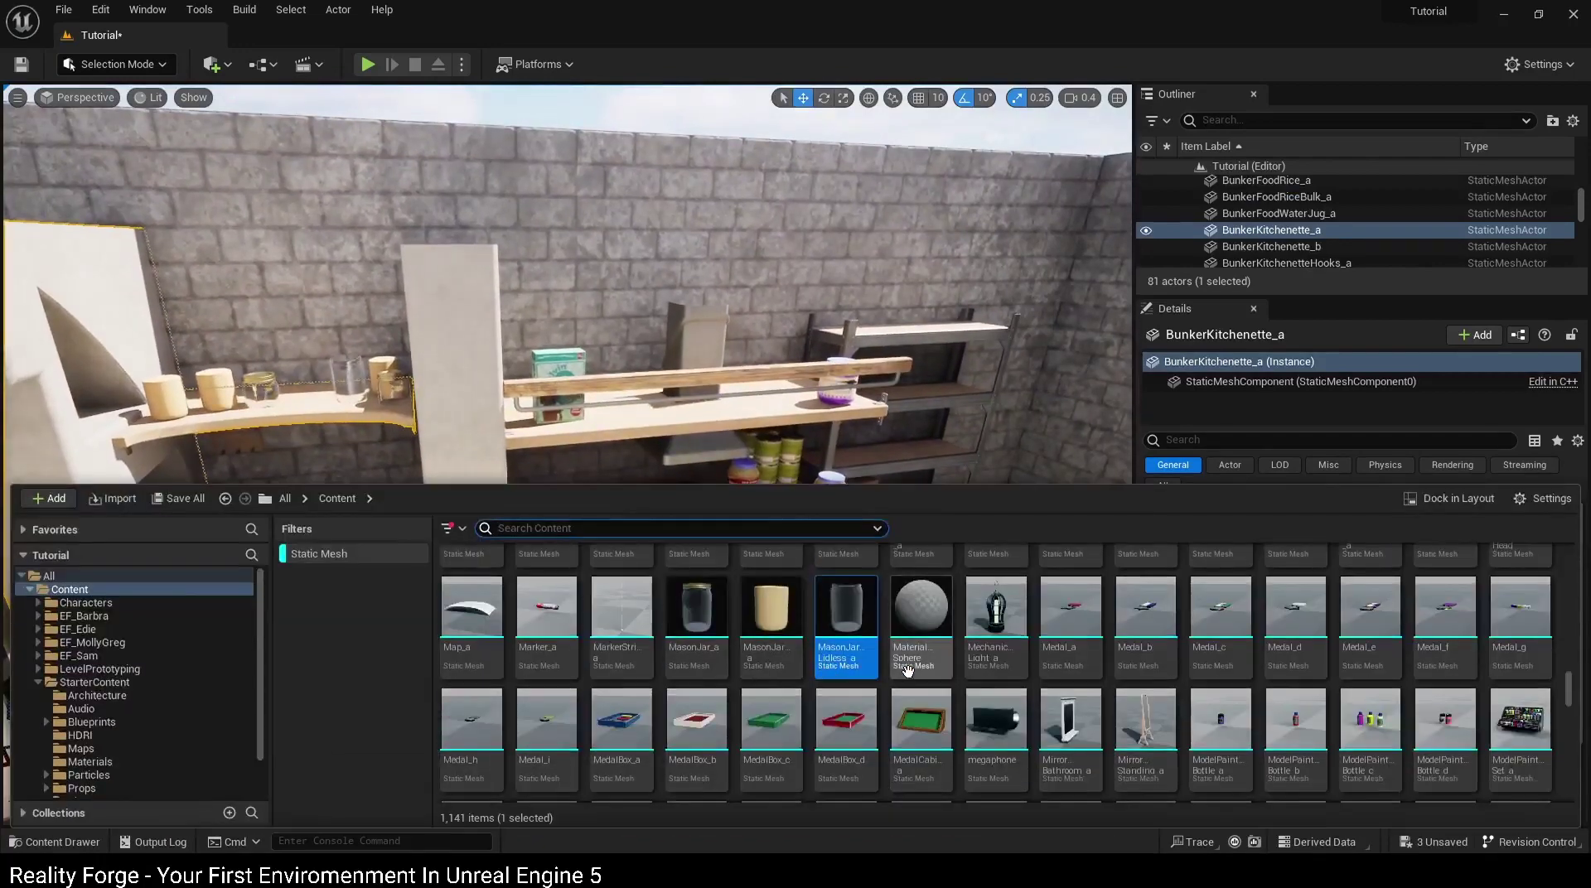
scroll(1003, 642, down, 2)
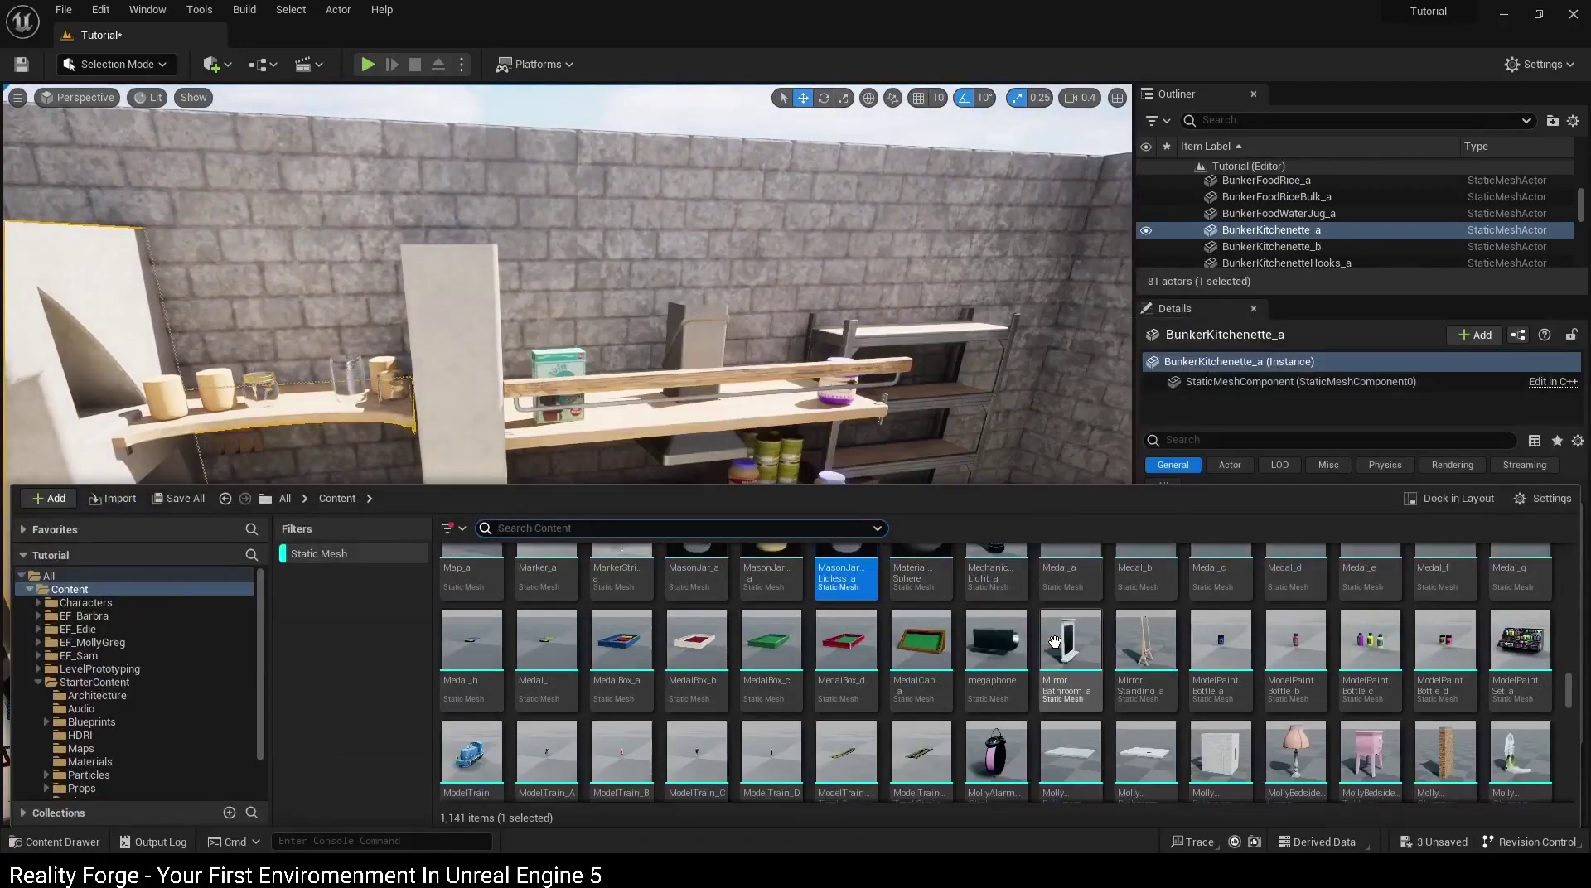
scroll(1036, 671, down, 3)
scroll(1044, 681, down, 2)
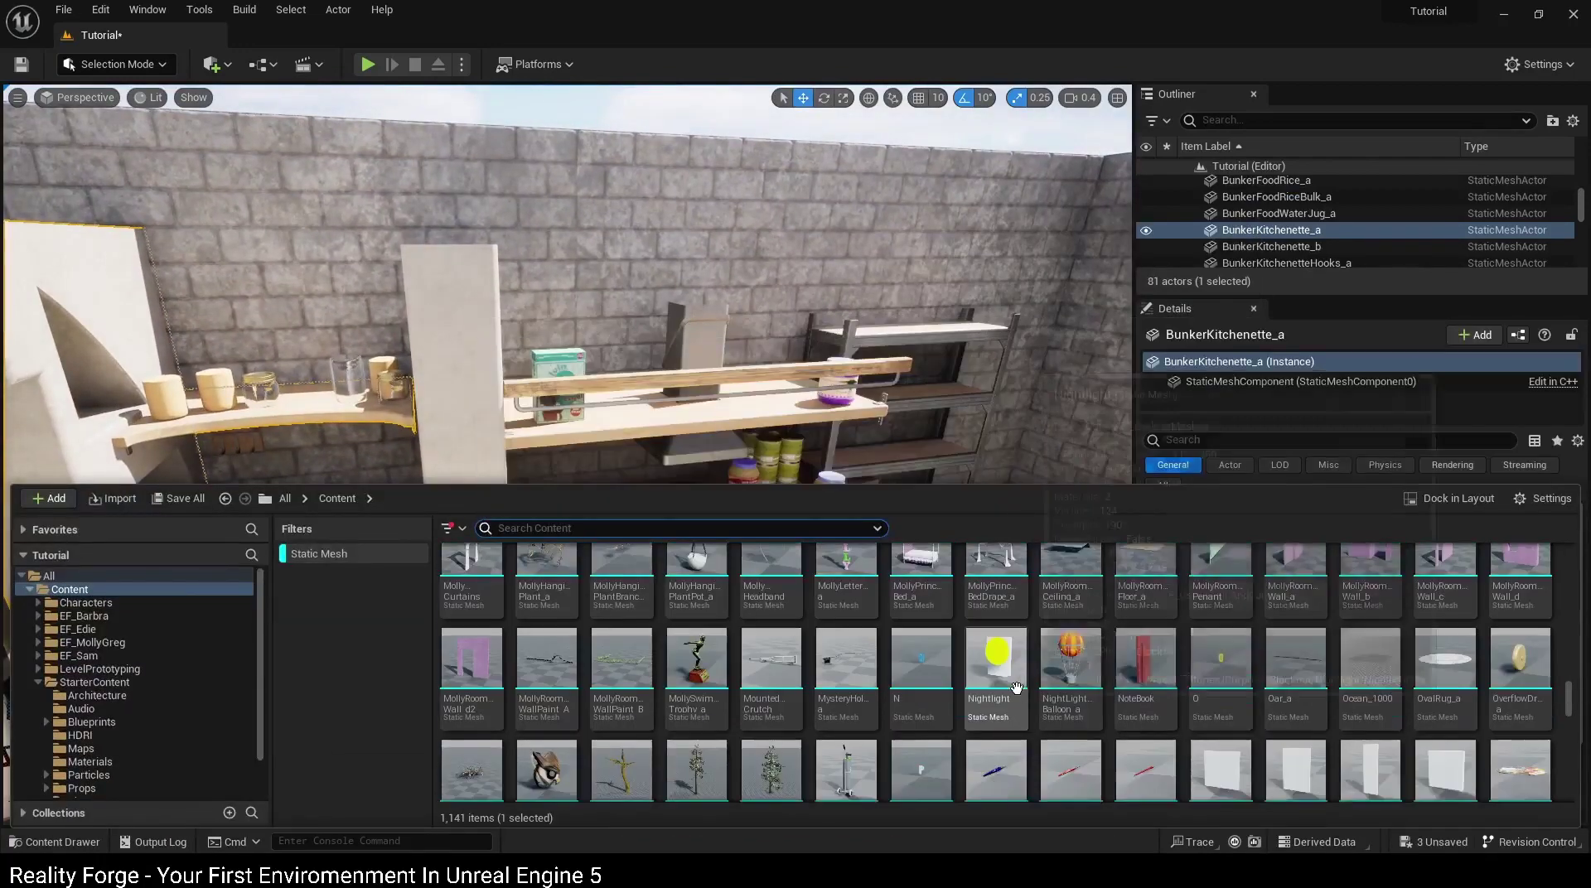
scroll(1028, 683, down, 2)
scroll(1011, 685, down, 2)
scroll(1000, 687, down, 1)
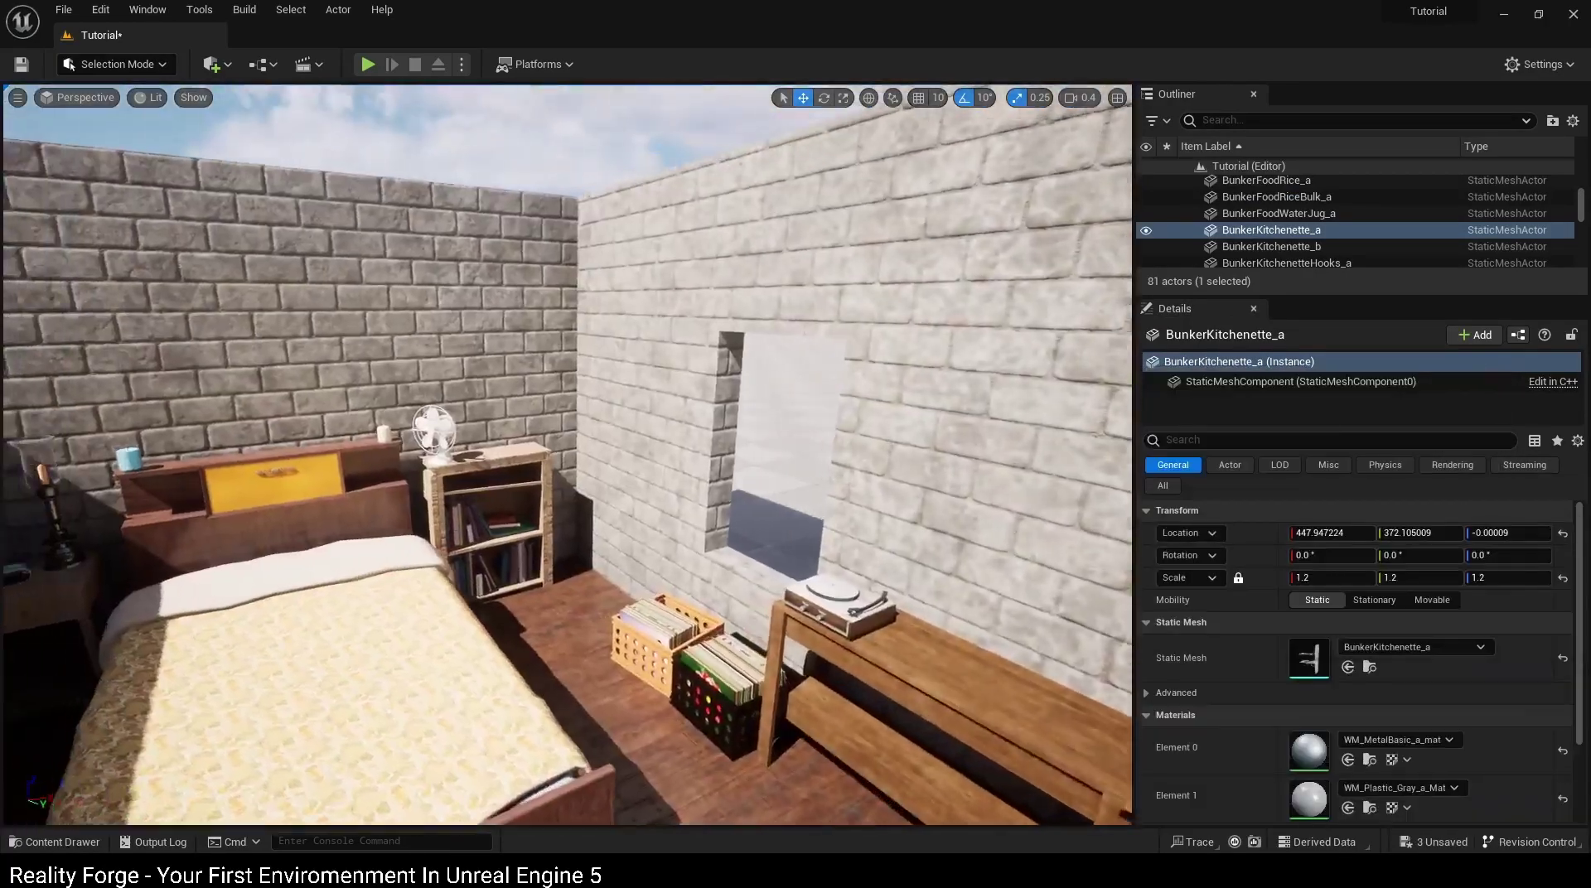
Step: Stand a PictureFrameStanding_a on the headboard at 0.5 scale, rotated -20° on Z
key(ctrl+space)
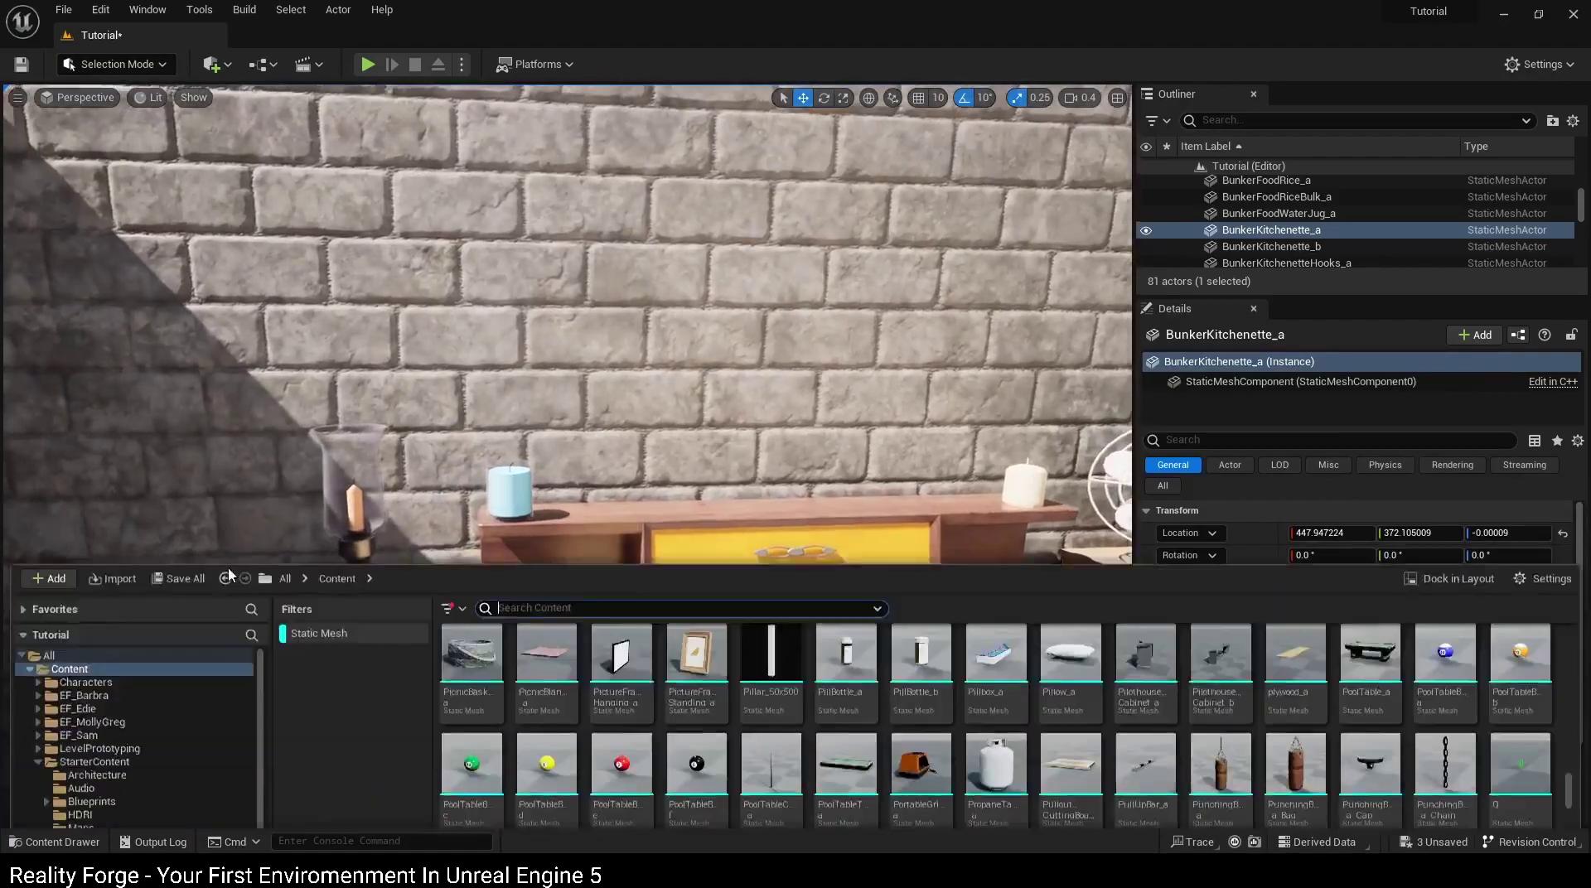
drag(693, 657, 571, 457)
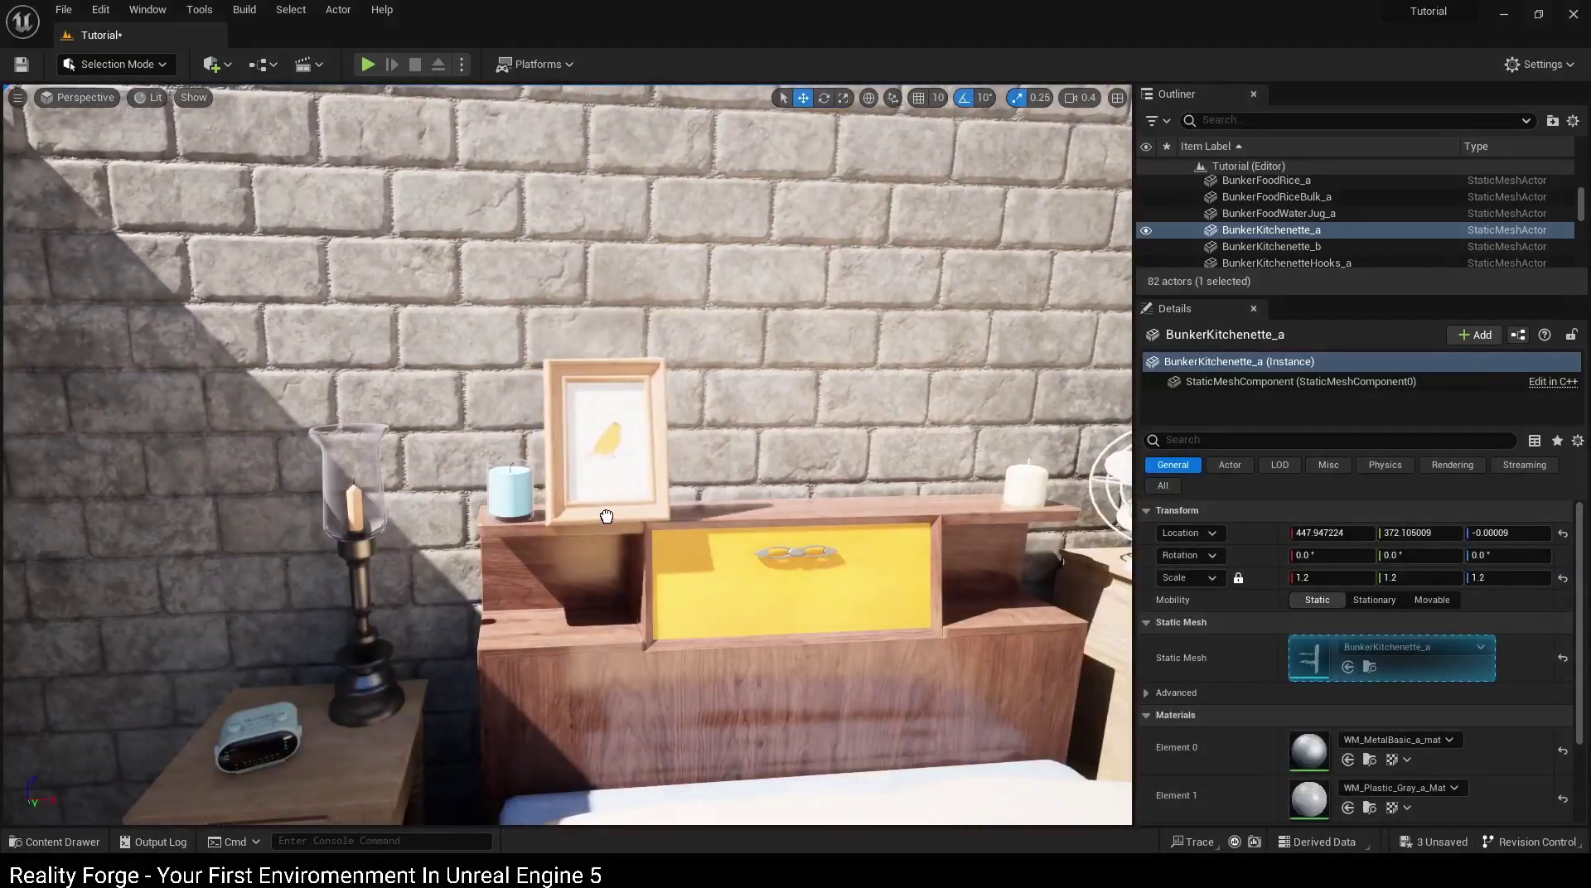
drag(606, 513, 572, 507)
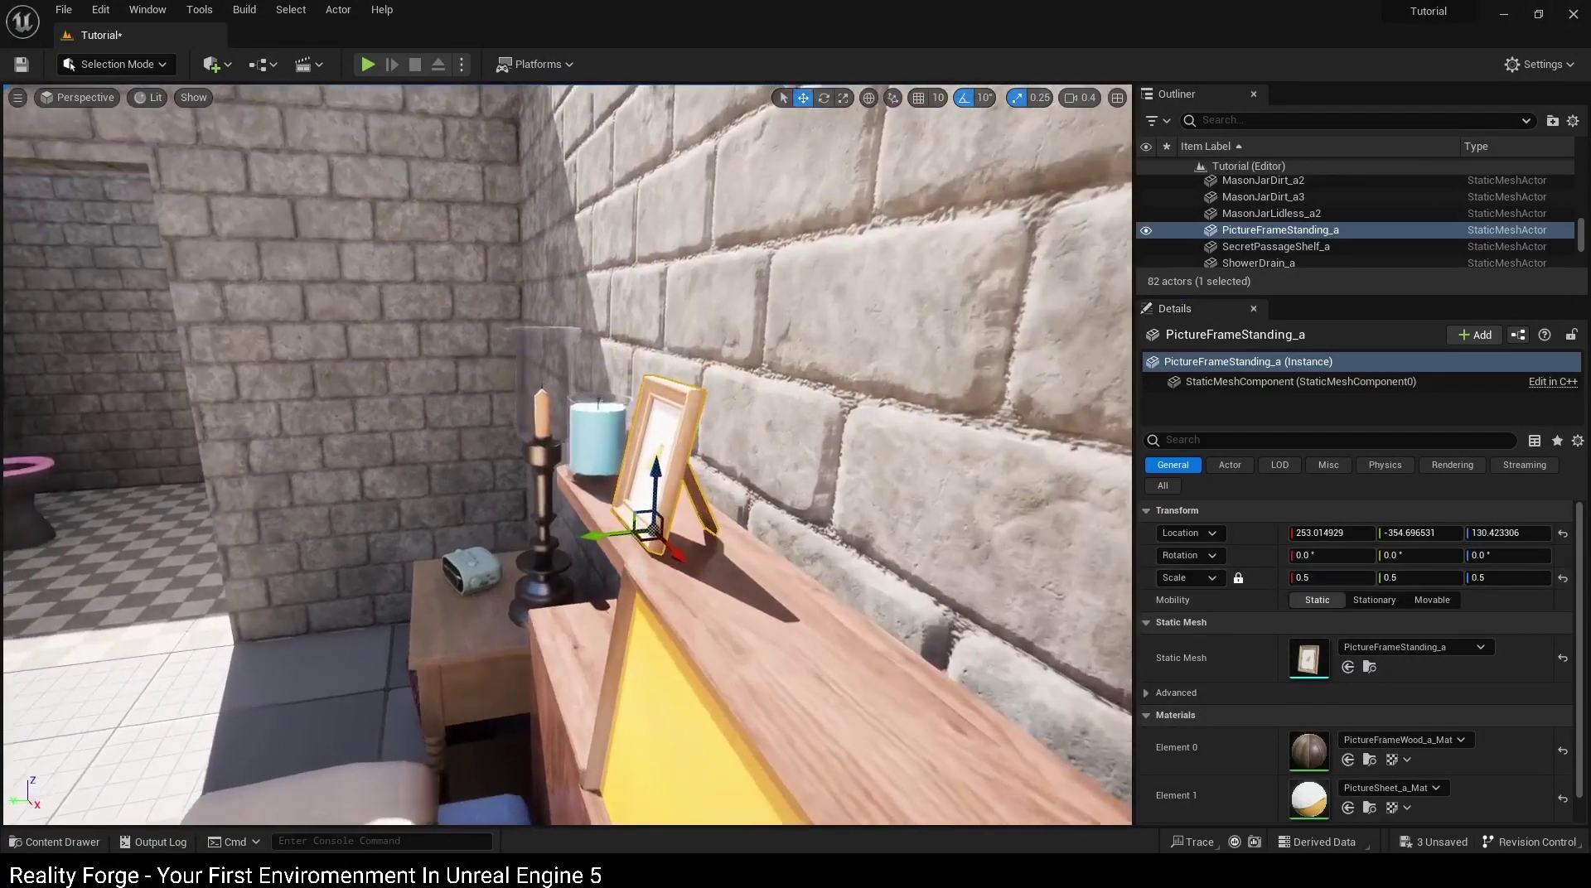
alt+drag(778, 544, 565, 535)
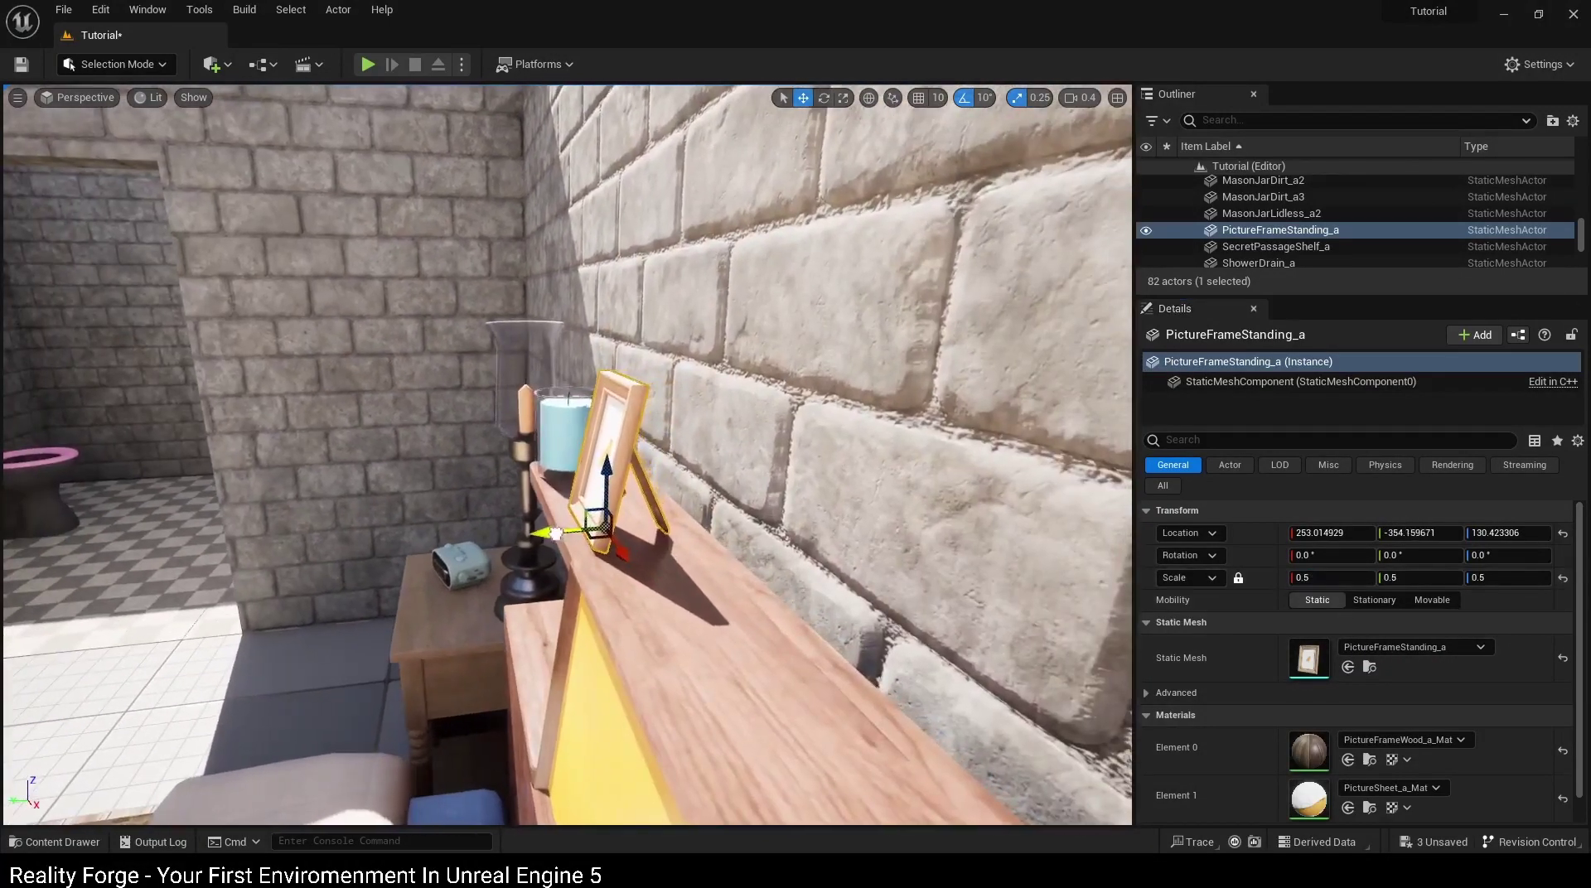
alt+drag(667, 572, 585, 521)
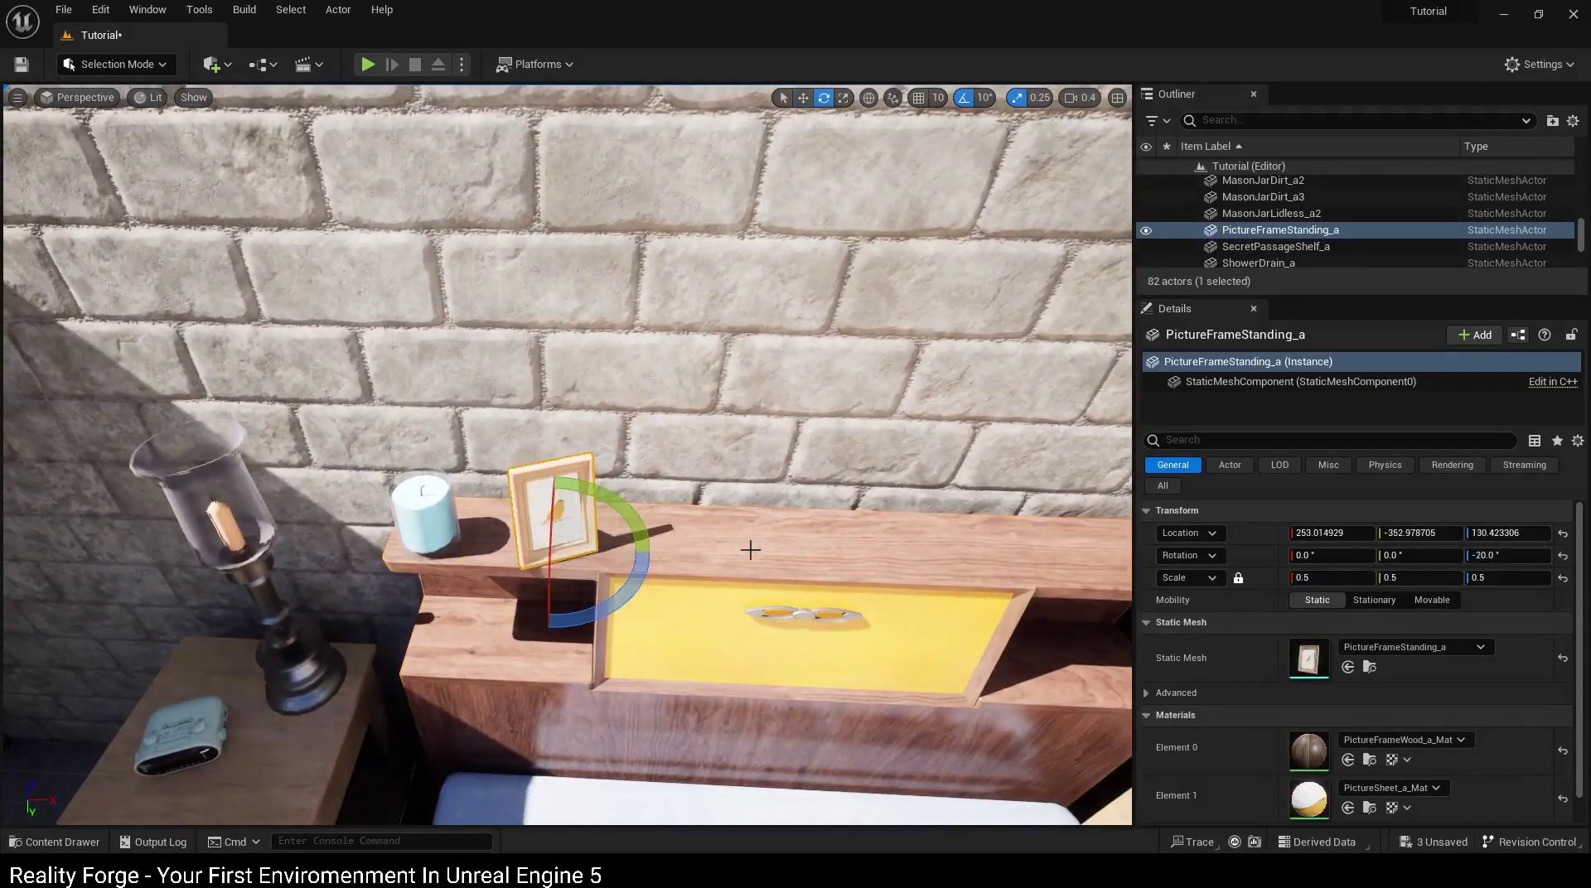
key(w)
alt+drag(750, 550, 531, 523)
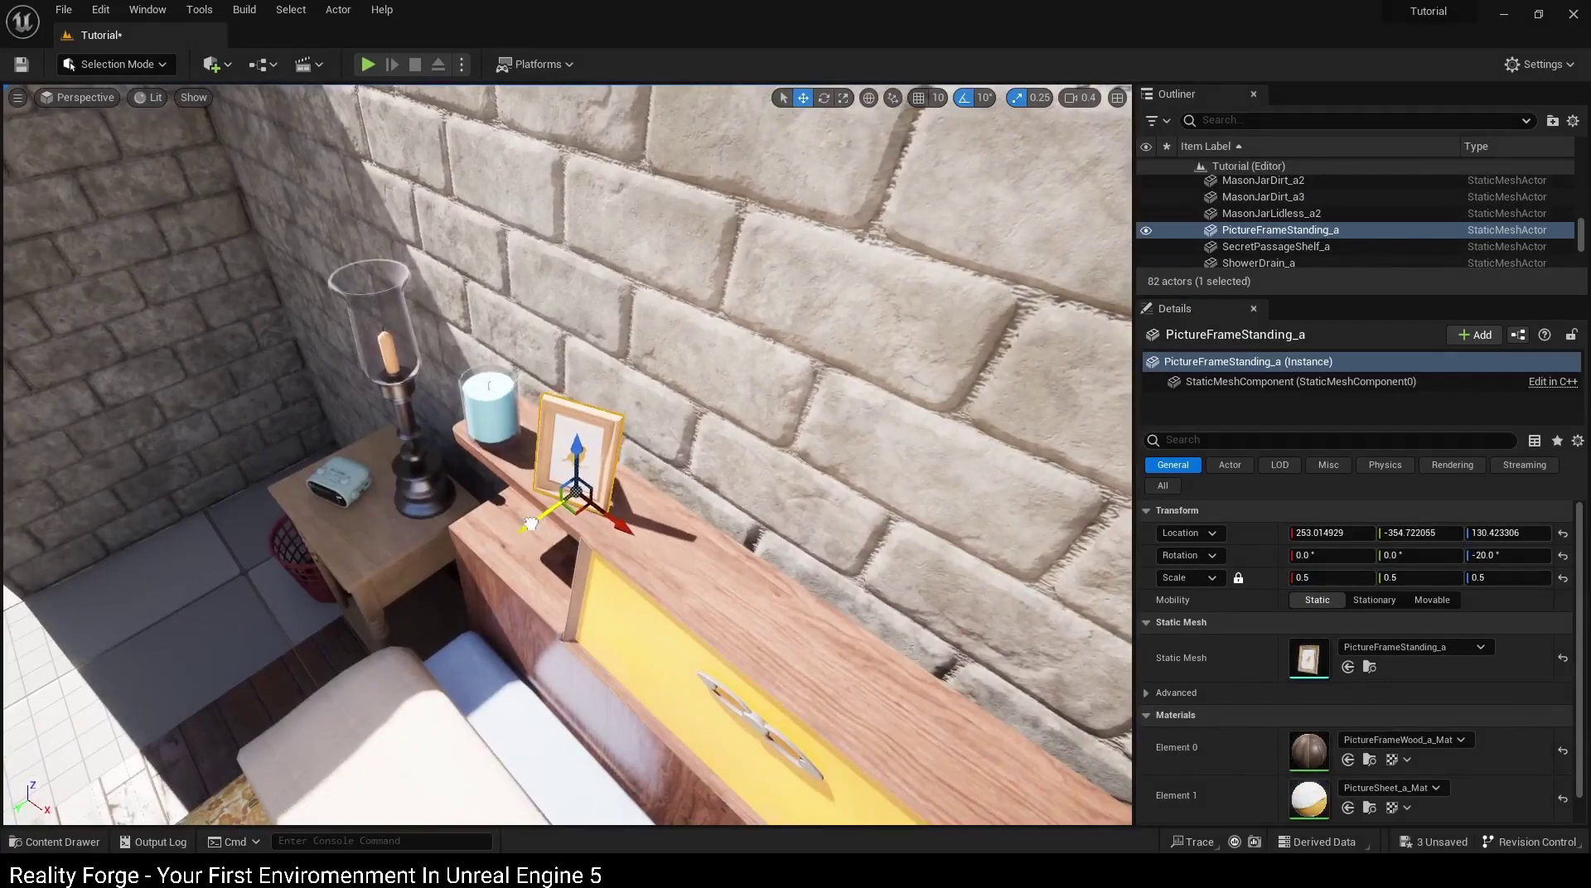
Step: Fly the view across to the kitchen shelves and reopen the Content Drawer
click(531, 523)
mouse_move(531, 524)
right_down()
mouse_move(580, 497)
mouse_move(686, 526)
right_up()
key(ctrl+space)
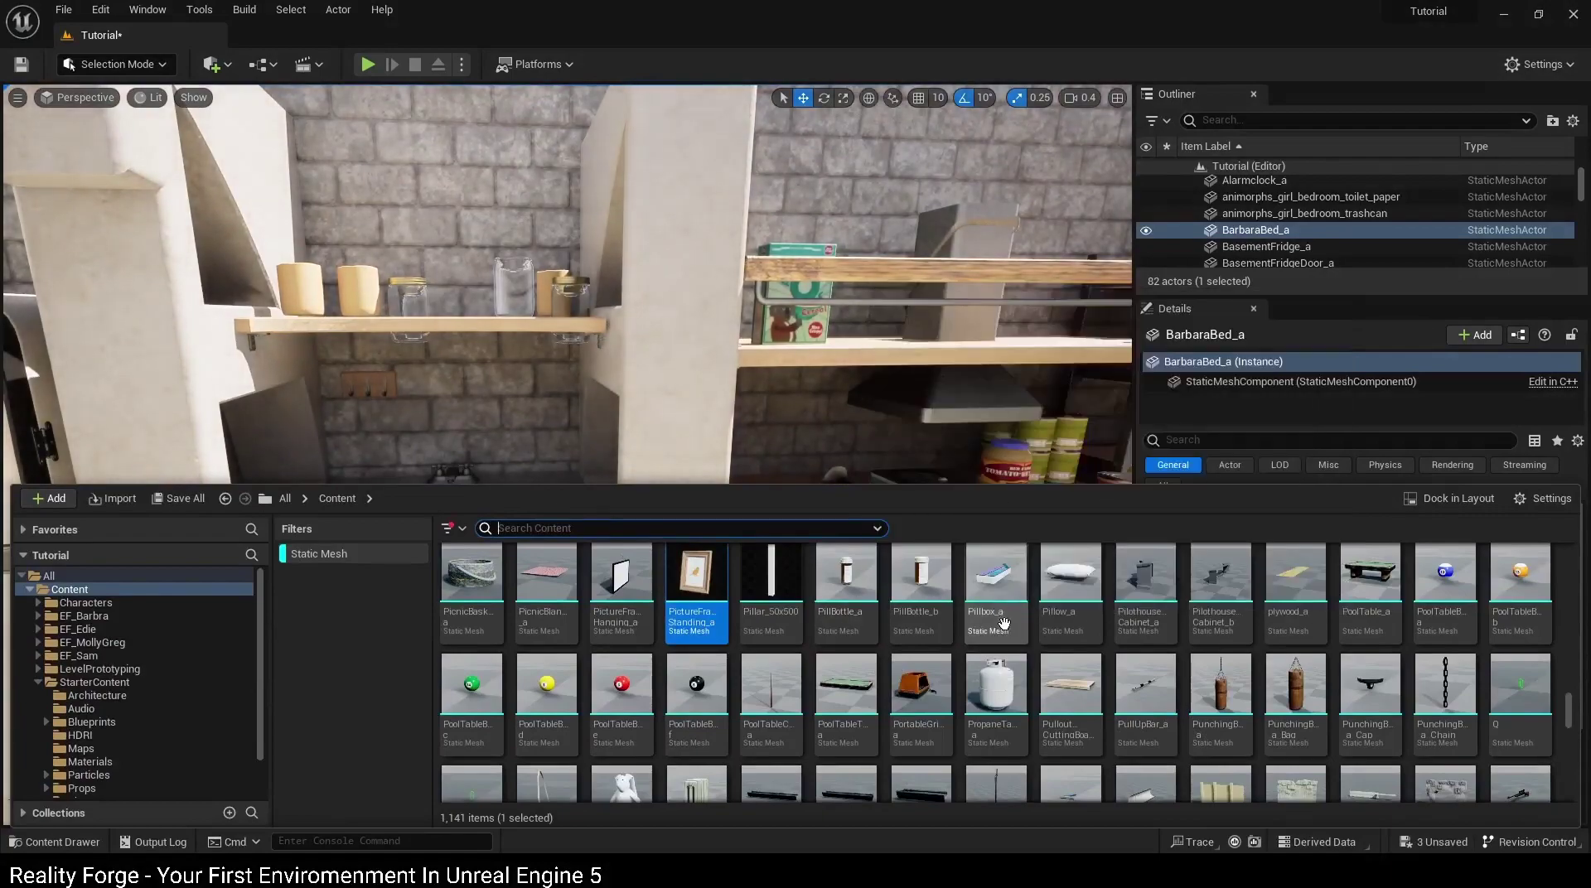
Step: Drop a PropaneTank_a onto the kitchen floor and delete the extra BunkerFoodRice_a sack
mouse_move(829, 373)
right_down()
mouse_move(580, 414)
mouse_move(647, 464)
right_up()
key(ctrl+space)
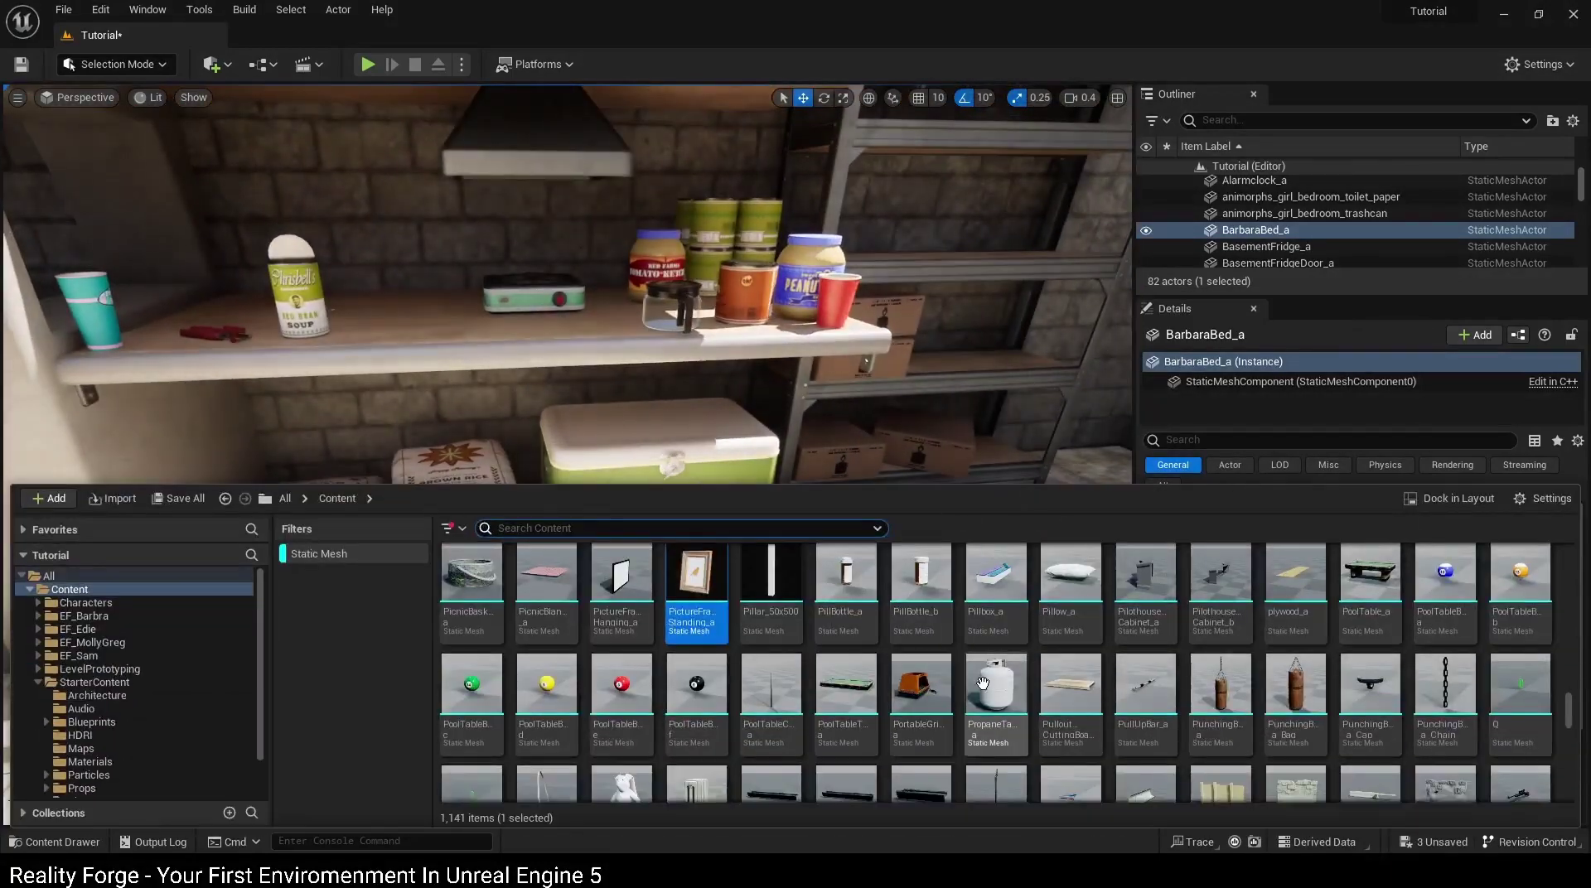
mouse_move(693, 609)
mouse_down()
mouse_move(649, 479)
mouse_move(649, 603)
mouse_up()
right_drag(618, 586, 553, 531)
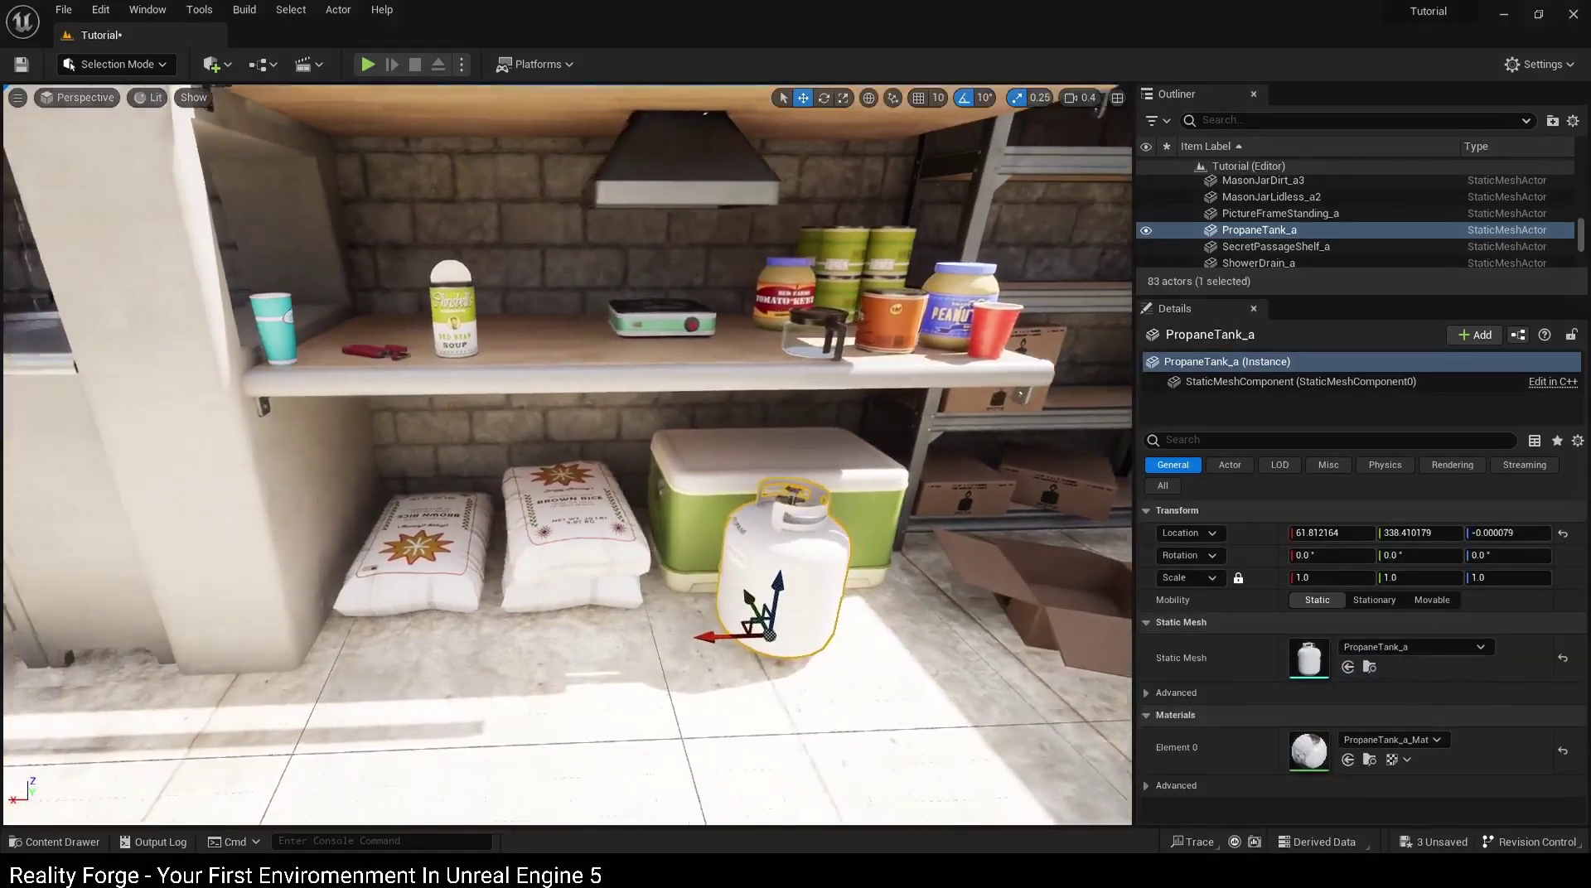
key(Delete)
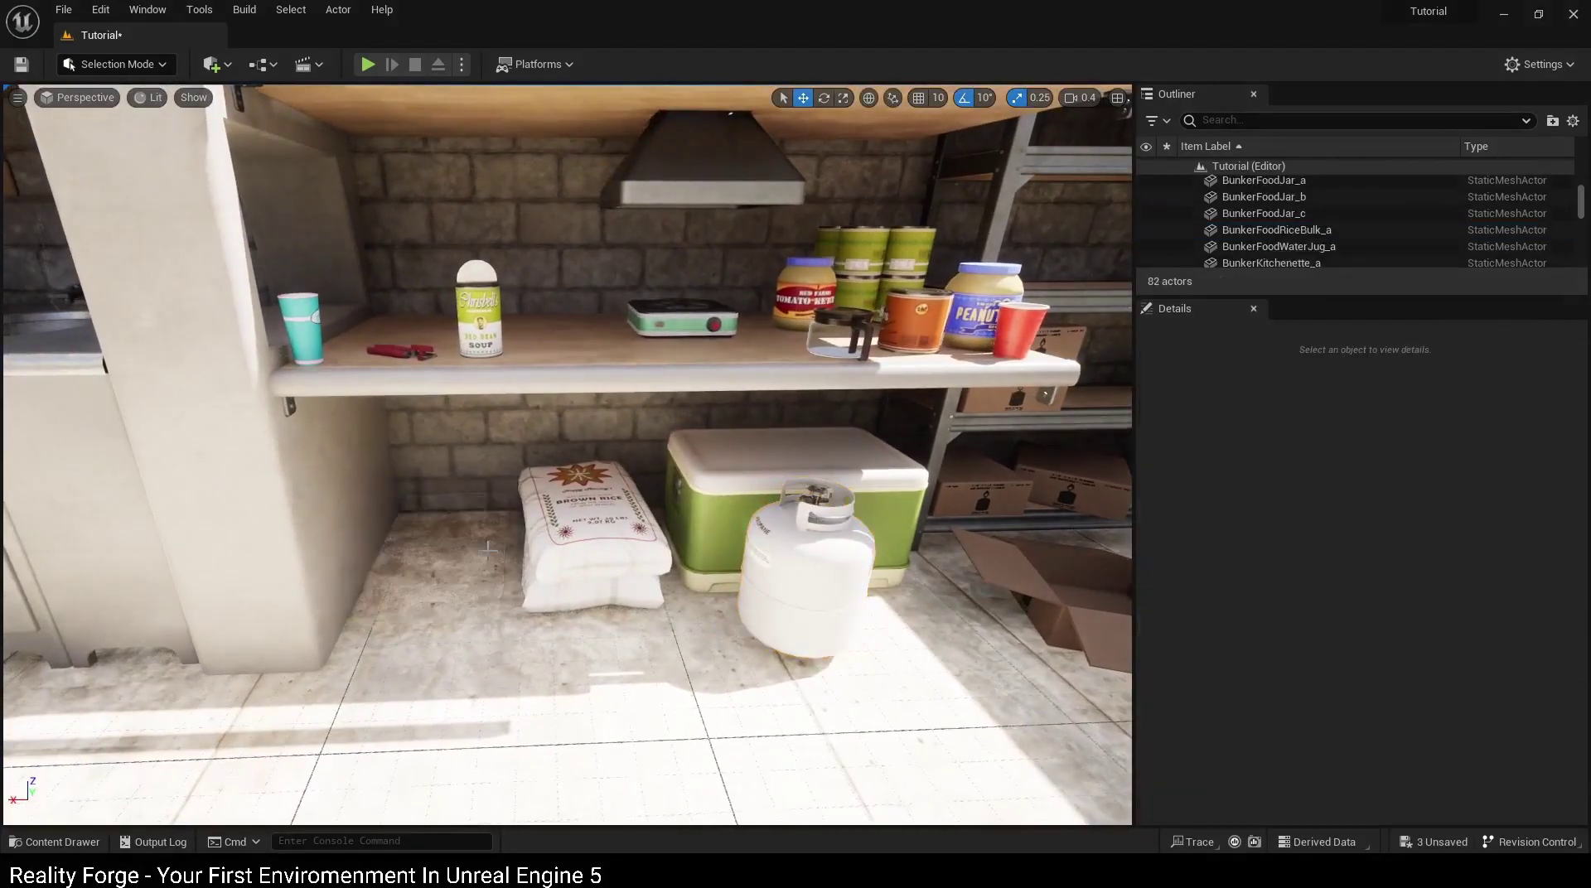
Step: Slide the propane tank left beside the rice sack and rotate it to -120°
click(800, 614)
drag(740, 633, 363, 613)
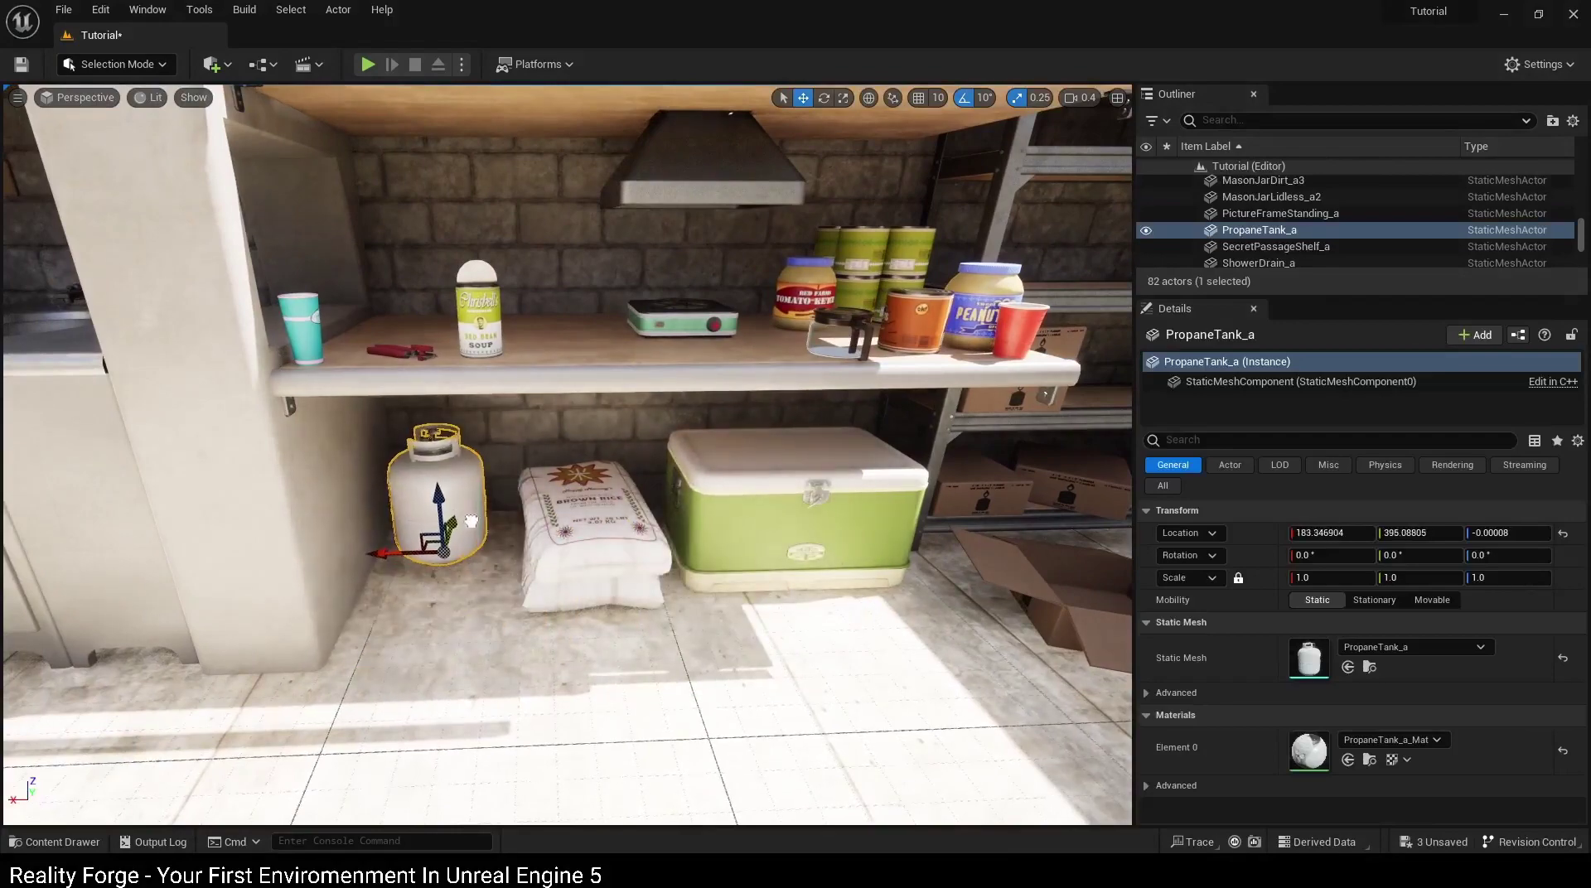
right_drag(471, 520, 566, 593)
key(e)
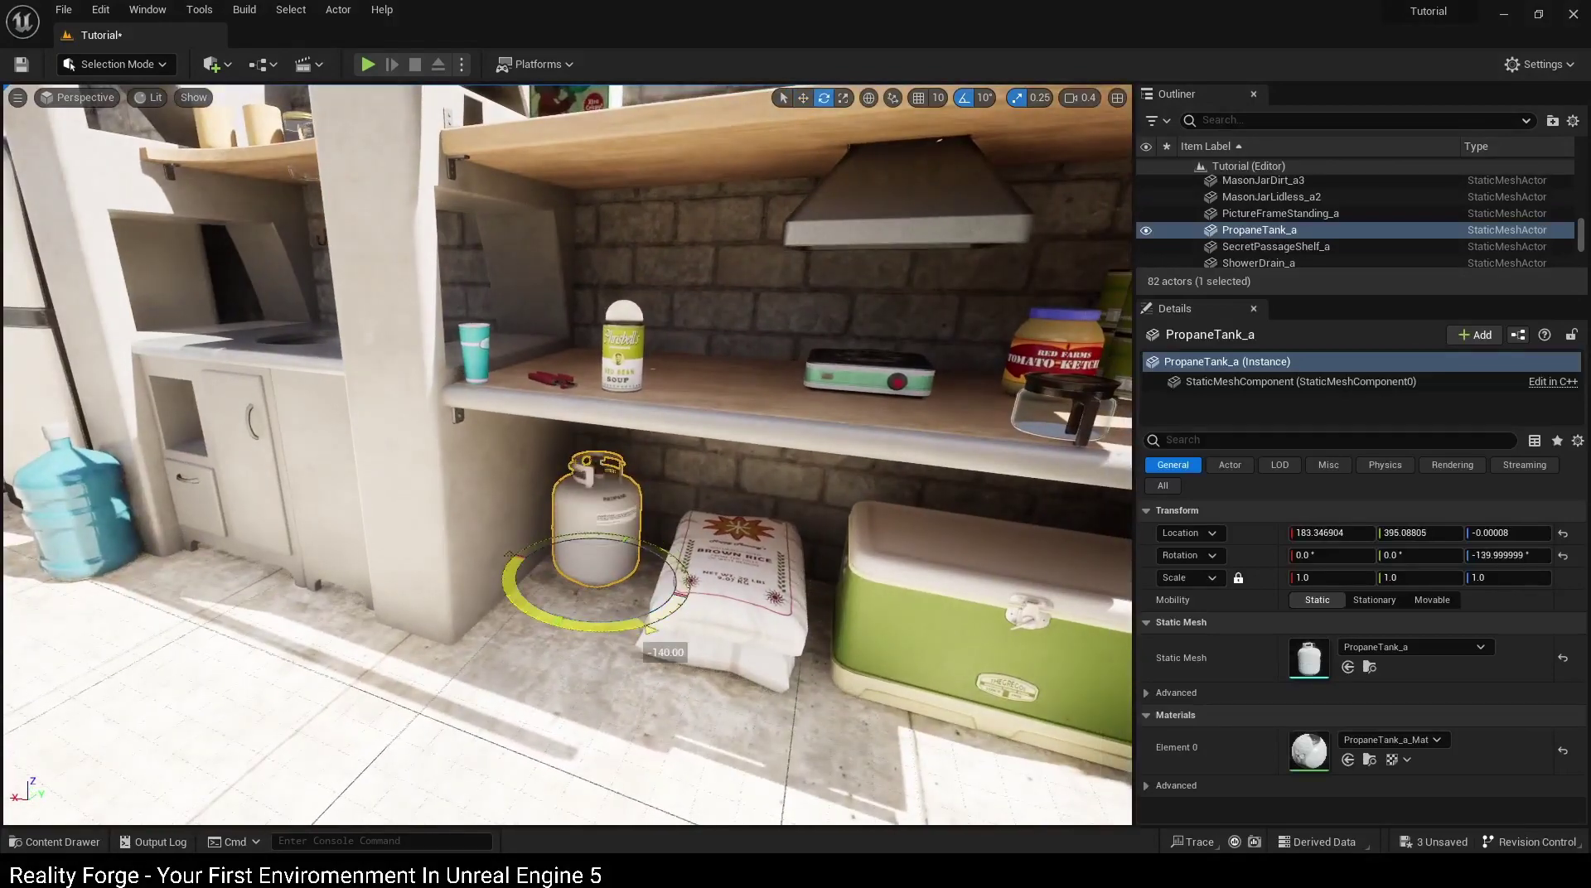
right_drag(716, 610, 693, 628)
click(693, 628)
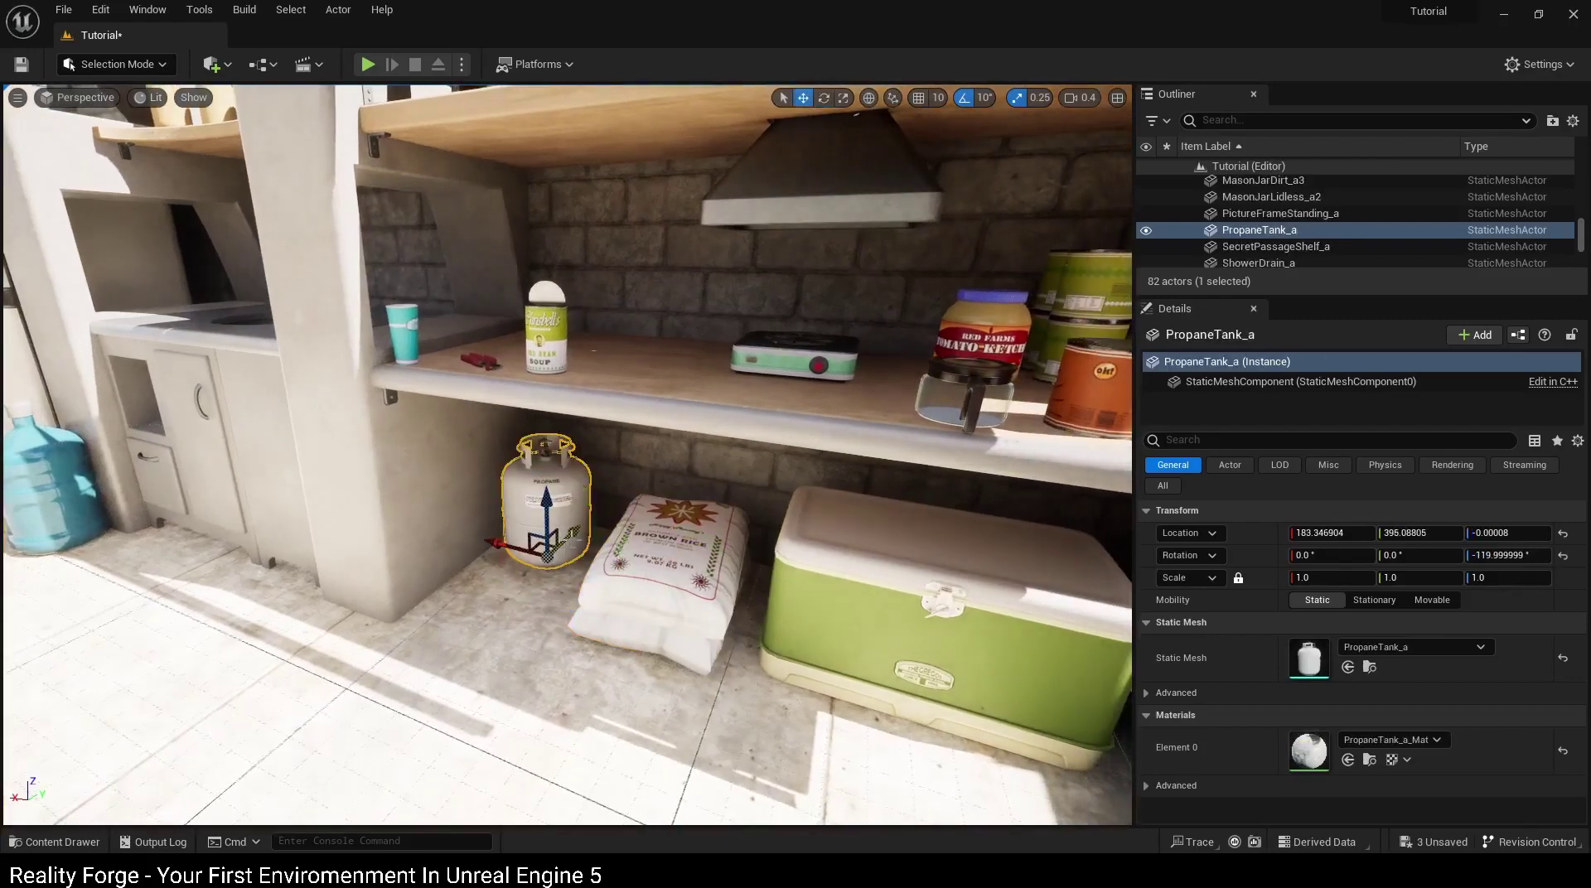
right_drag(579, 522, 1103, 711)
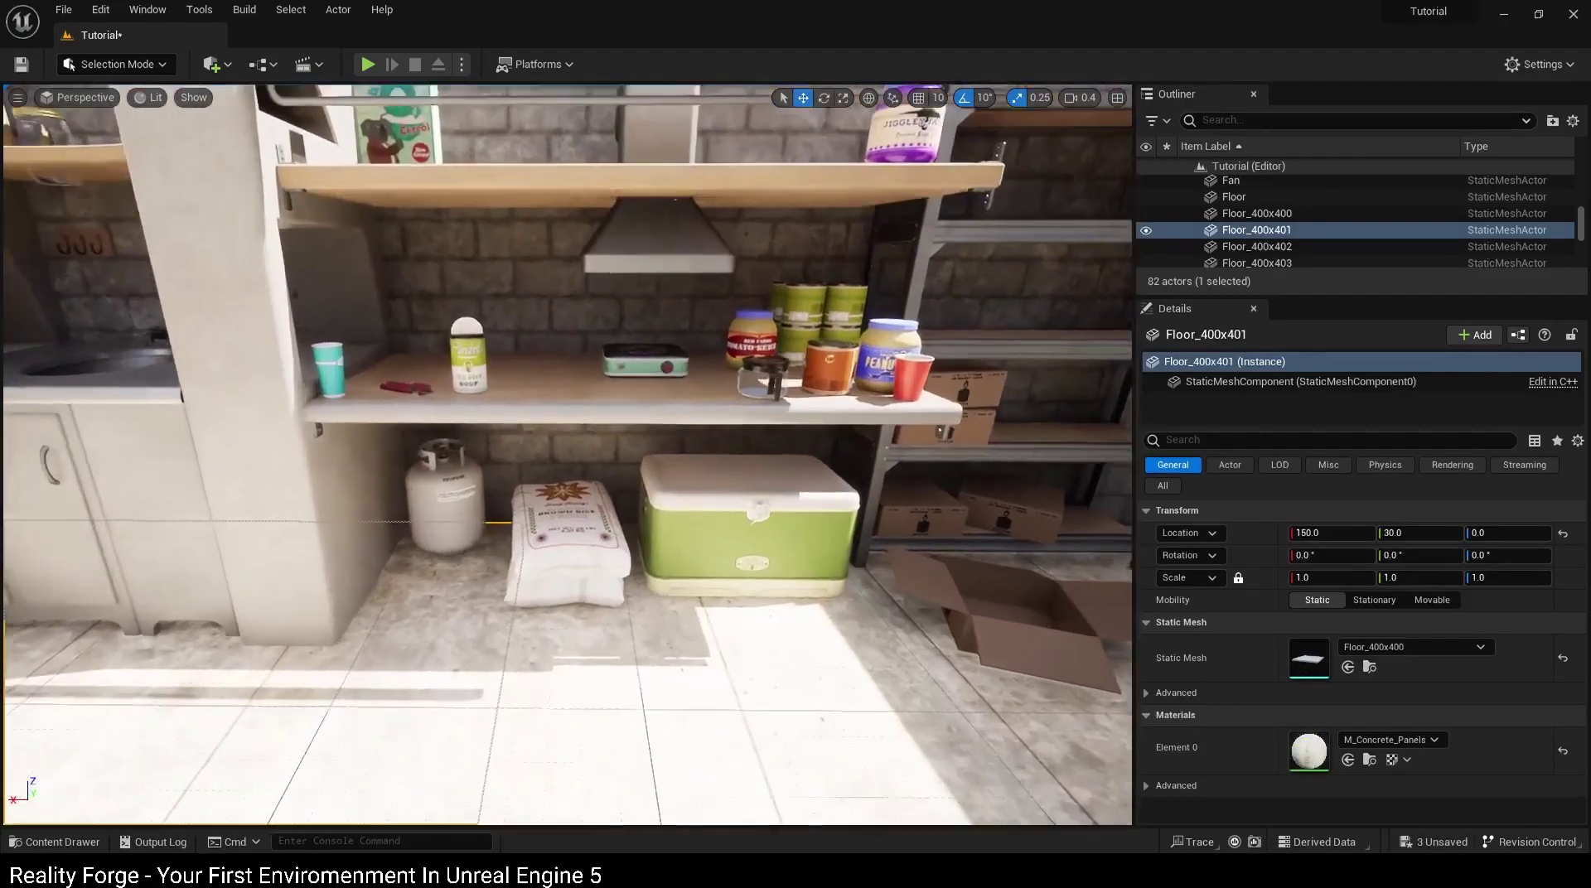
Step: Scroll the Content Drawer down toward the ShavingCream_a asset for the bathroom sink
click(1103, 711)
key(ctrl+space)
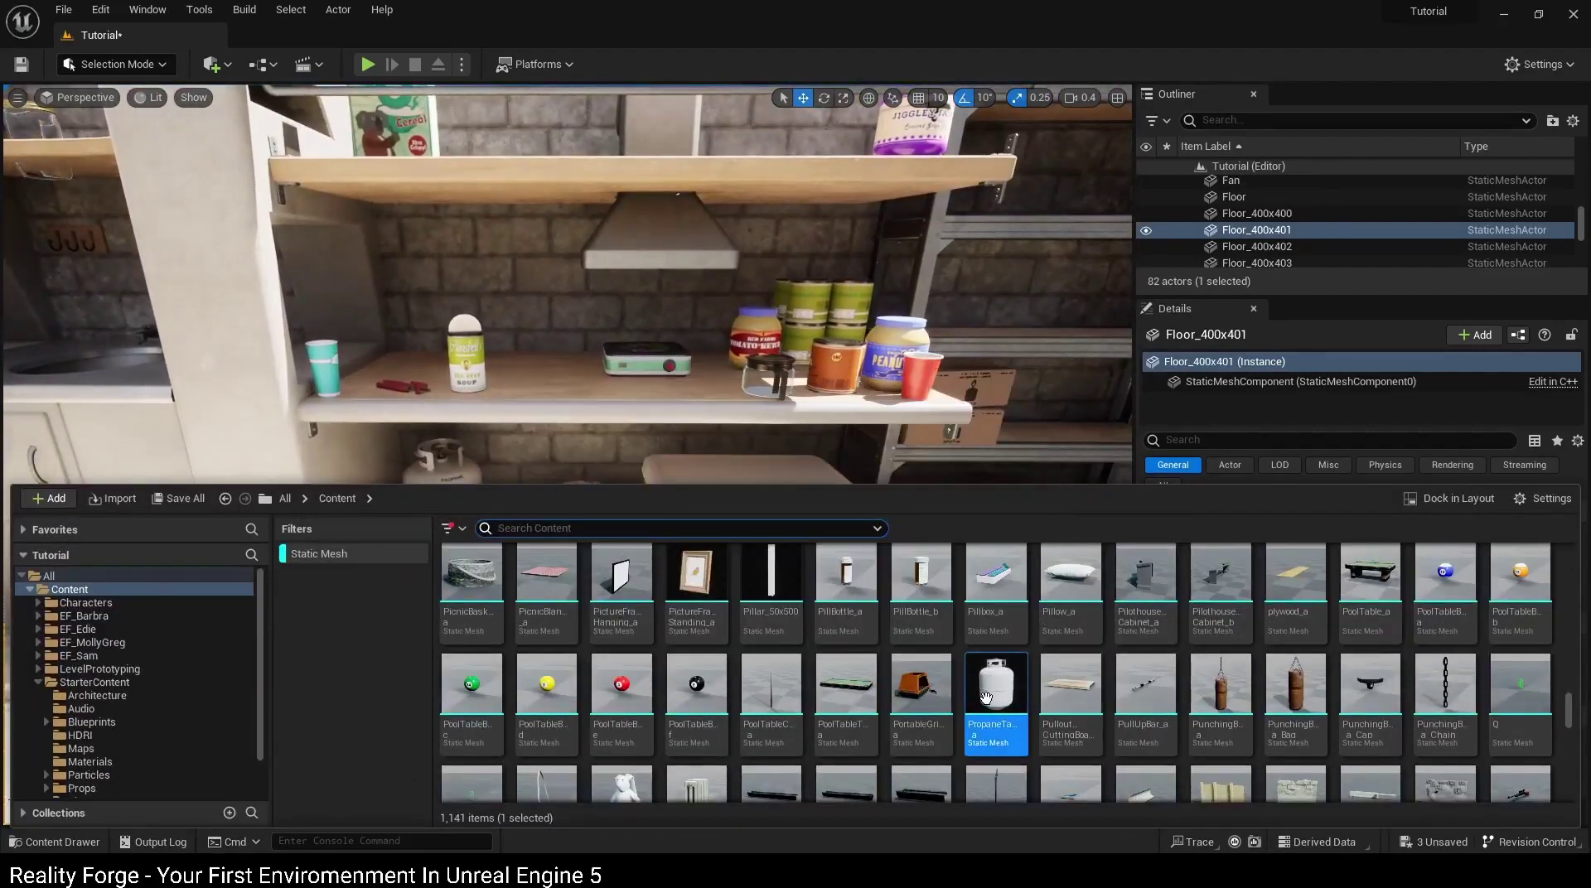
scroll(953, 704, down, 2)
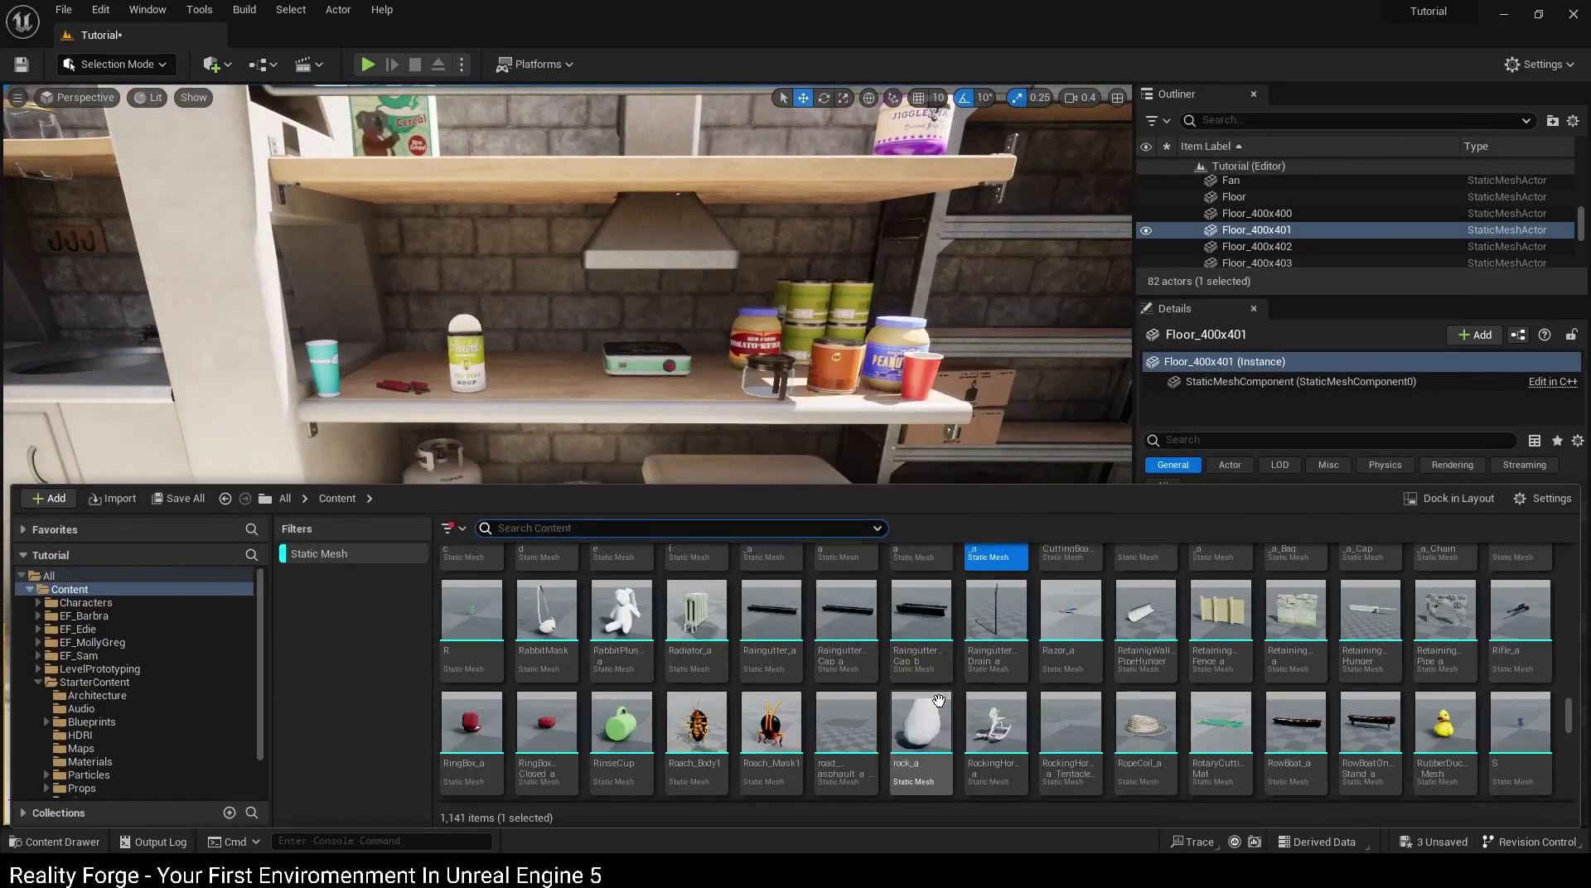
scroll(932, 701, down, 3)
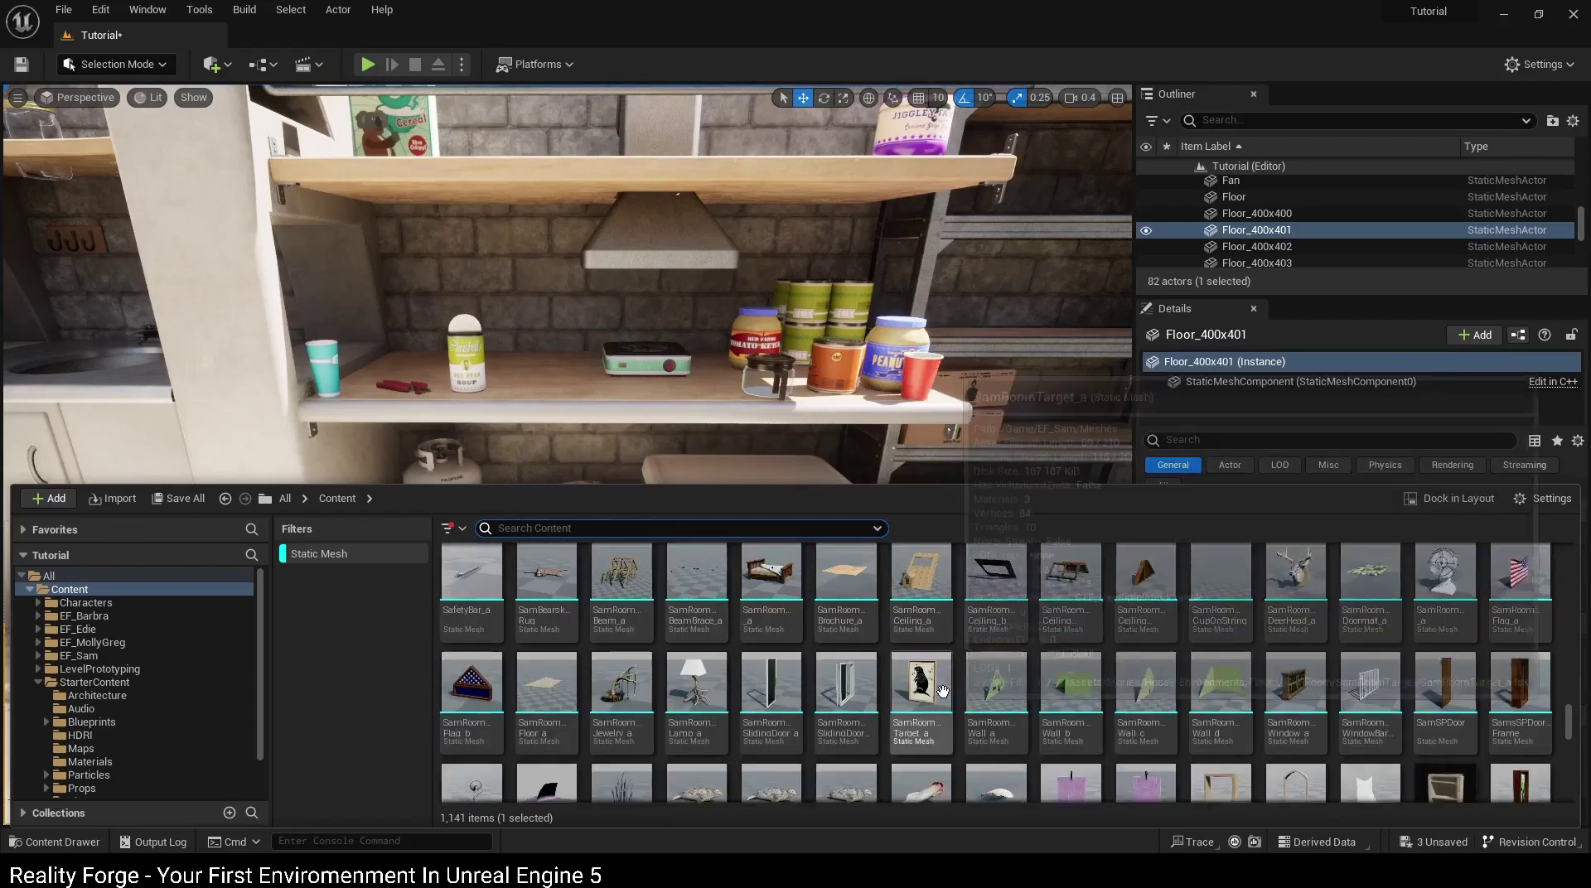
scroll(1064, 663, down, 3)
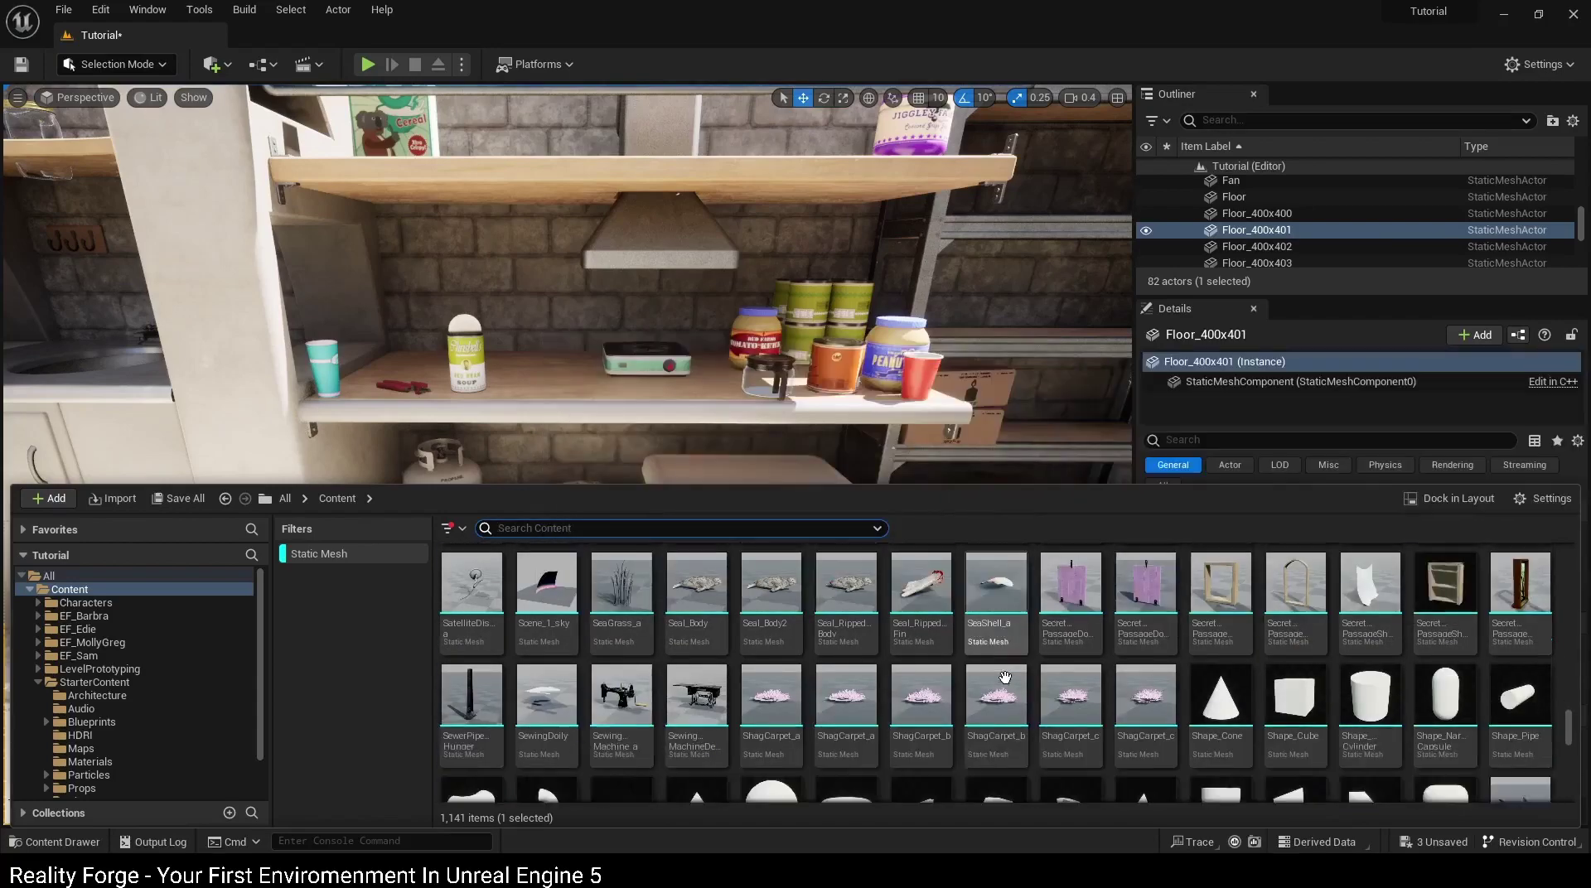
scroll(953, 700, down, 2)
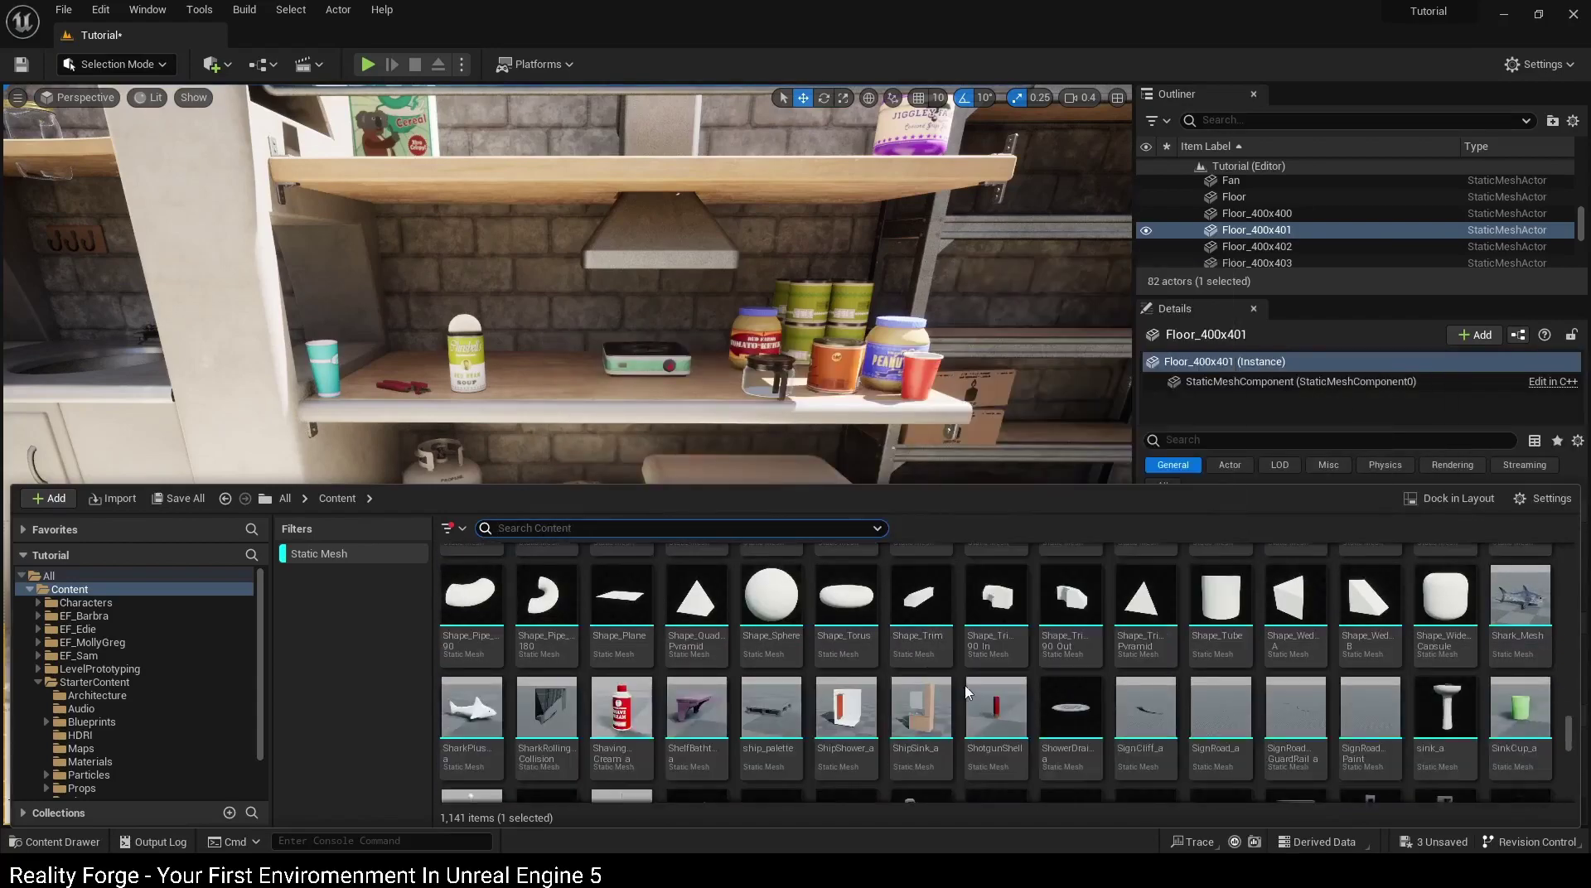
scroll(990, 711, down, 1)
scroll(839, 645, down, 1)
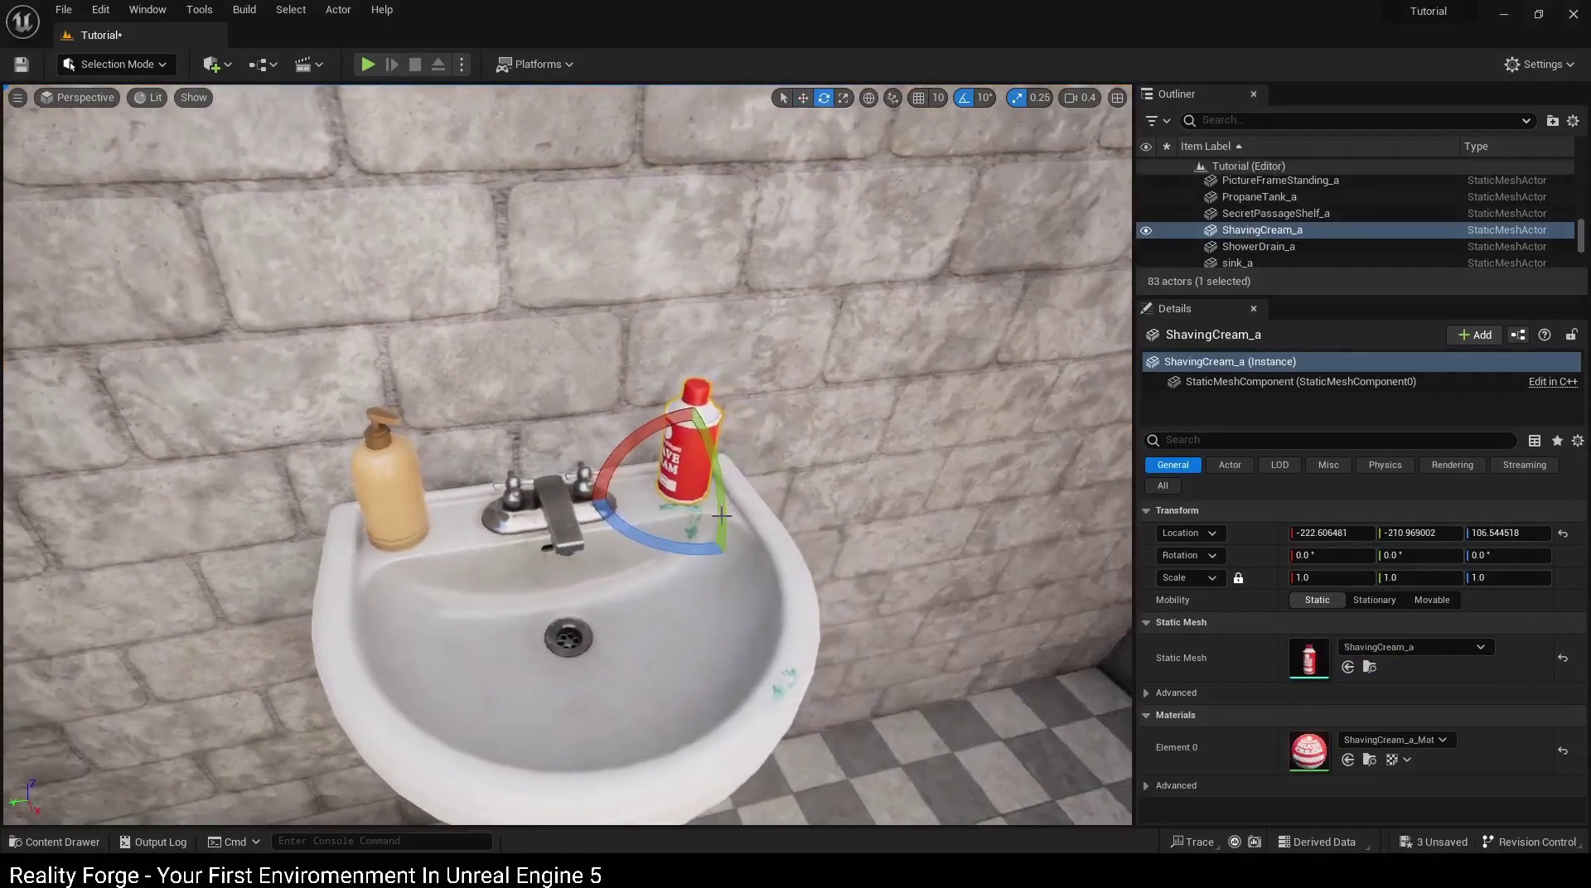
Step: Browse the Content Drawer, then fly the view over toward the workbench area
key(ctrl+space)
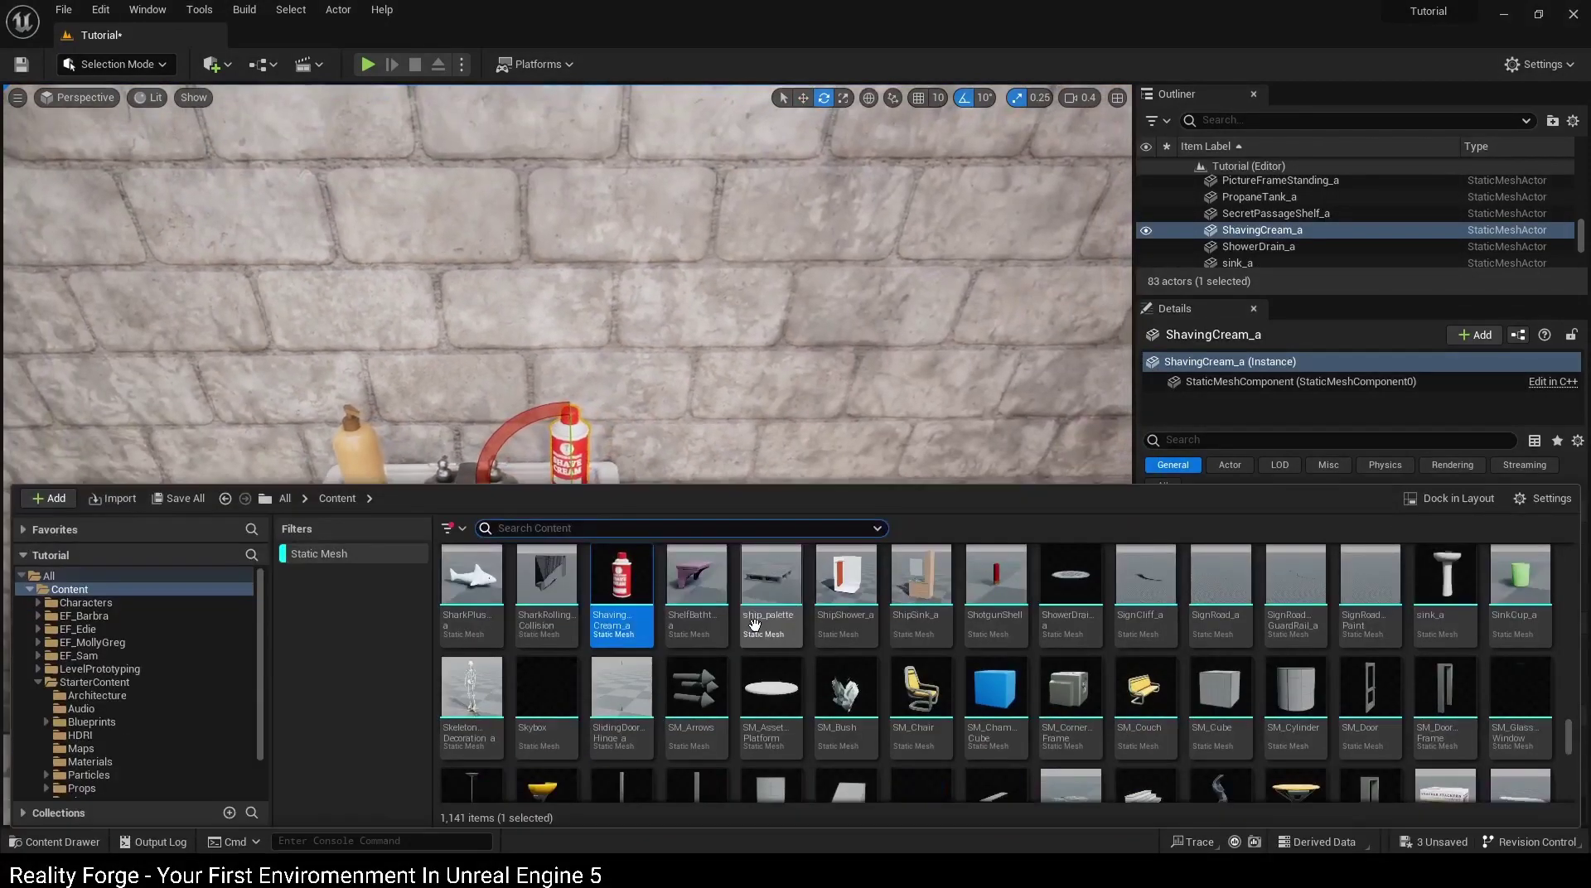
scroll(770, 646, down, 5)
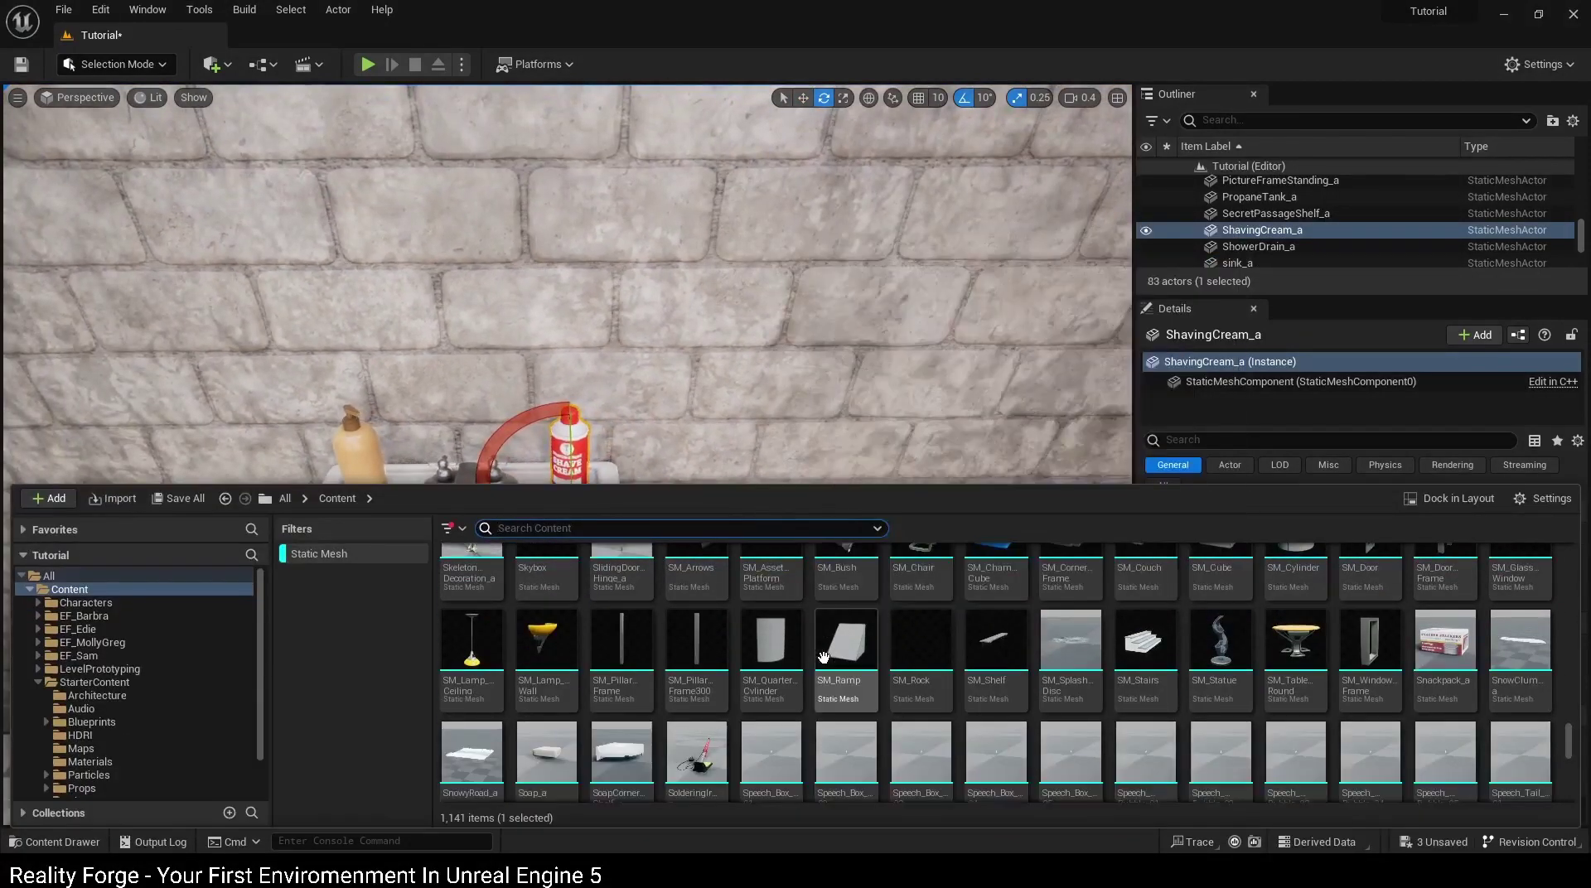
scroll(791, 699, down, 2)
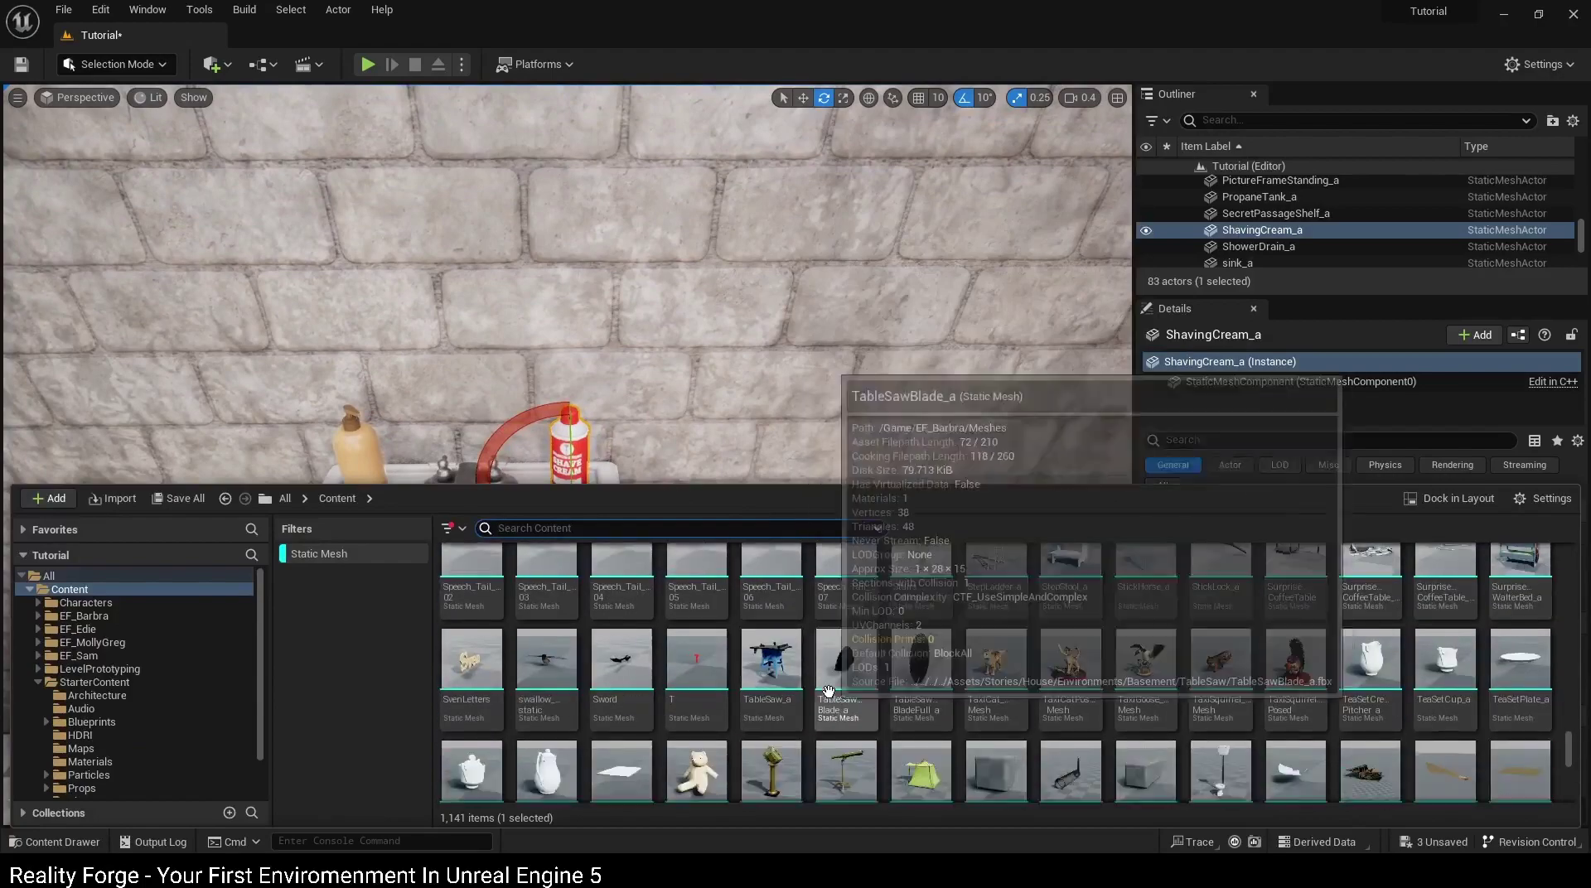
mouse_move(829, 373)
right_down()
mouse_move(1069, 358)
mouse_move(912, 580)
right_up()
Step: Scroll to WorkbenchStool_a and place the stool on the floor in front of the workbench shelf
key(ctrl+space)
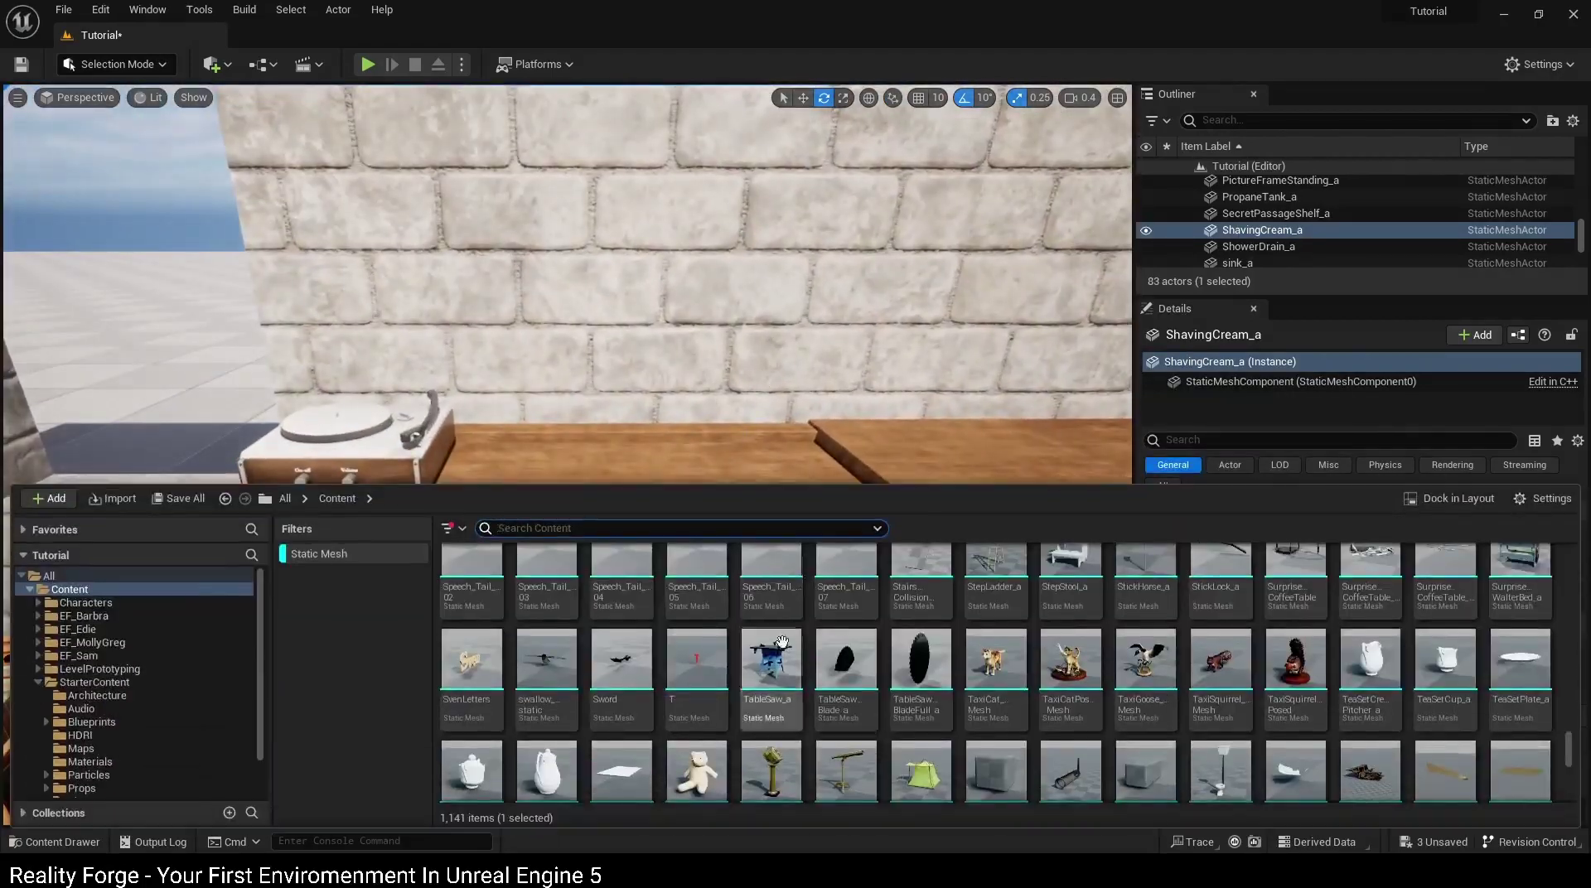
scroll(914, 699, down, 1)
scroll(912, 701, down, 1)
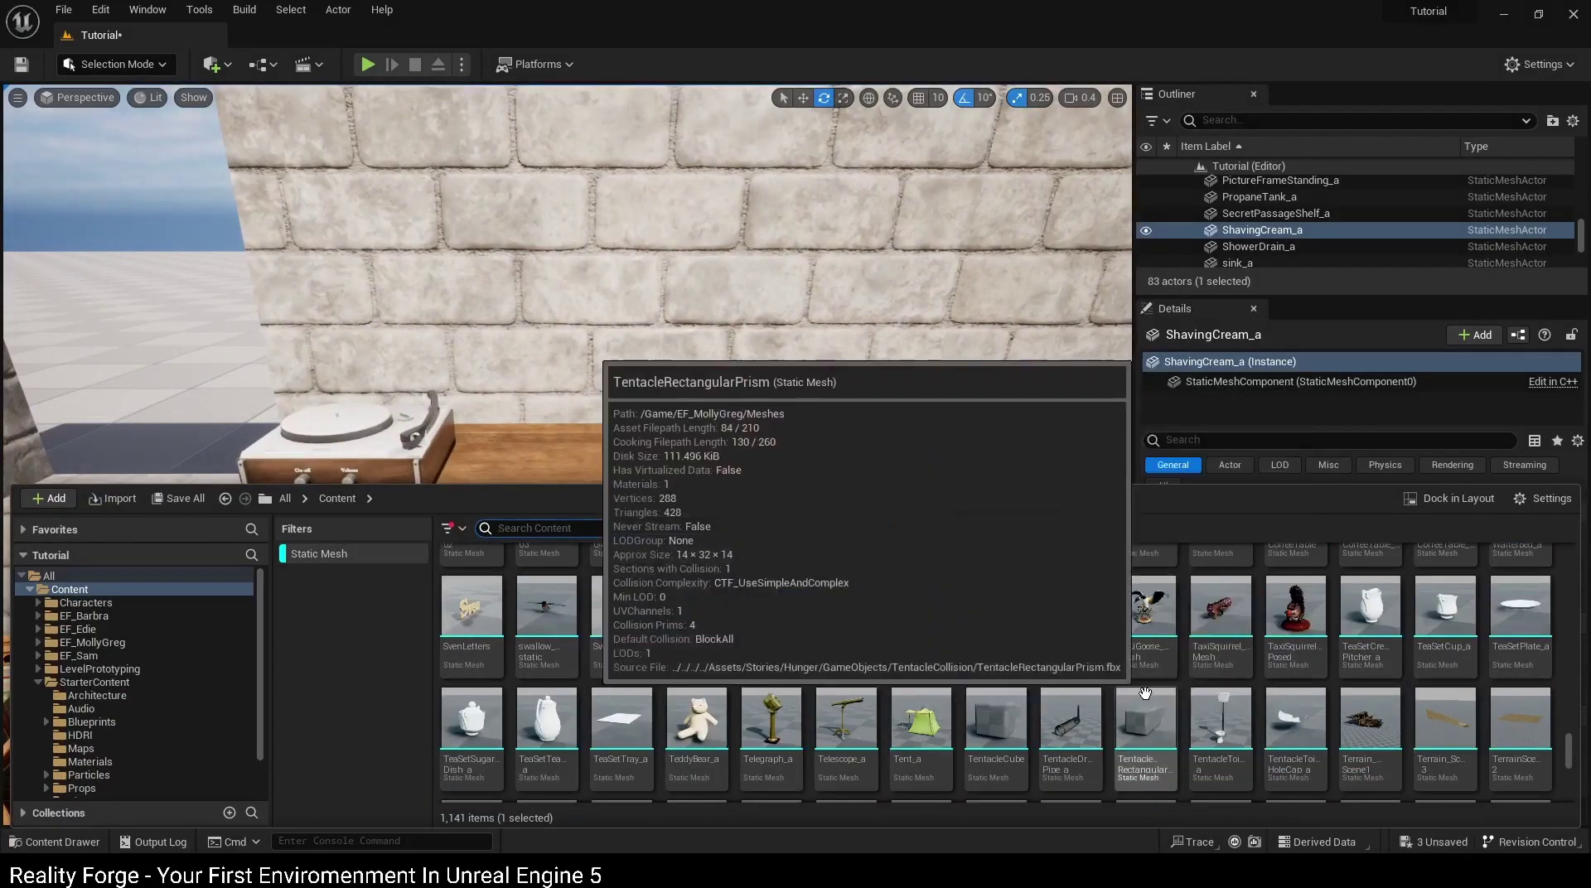
scroll(1144, 692, down, 3)
scroll(1087, 682, down, 4)
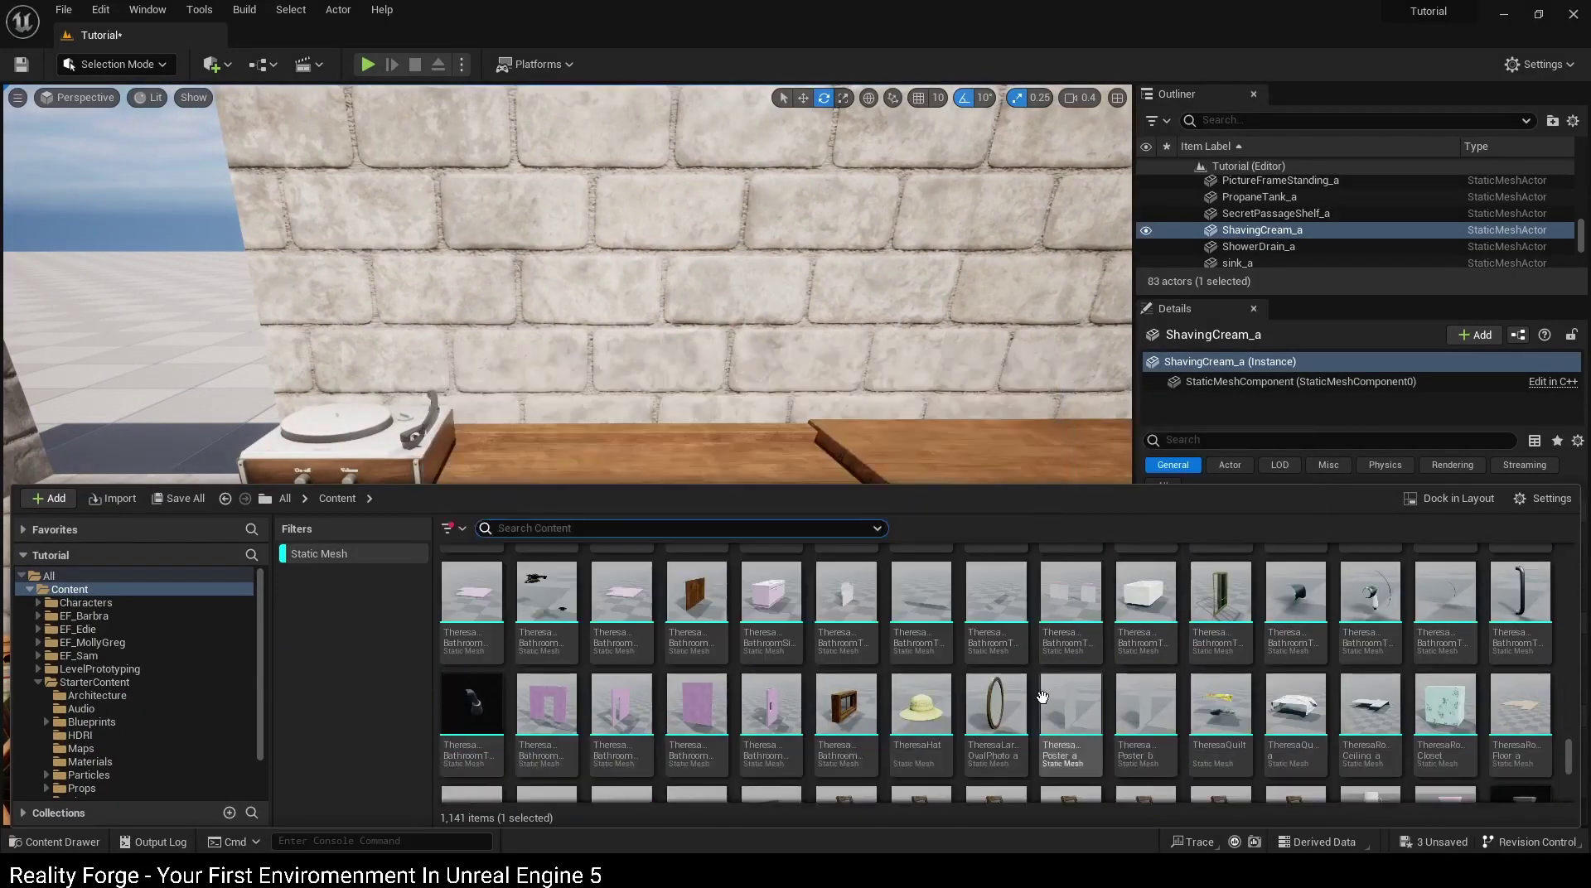
scroll(1078, 684, down, 5)
scroll(914, 687, down, 5)
scroll(914, 687, down, 4)
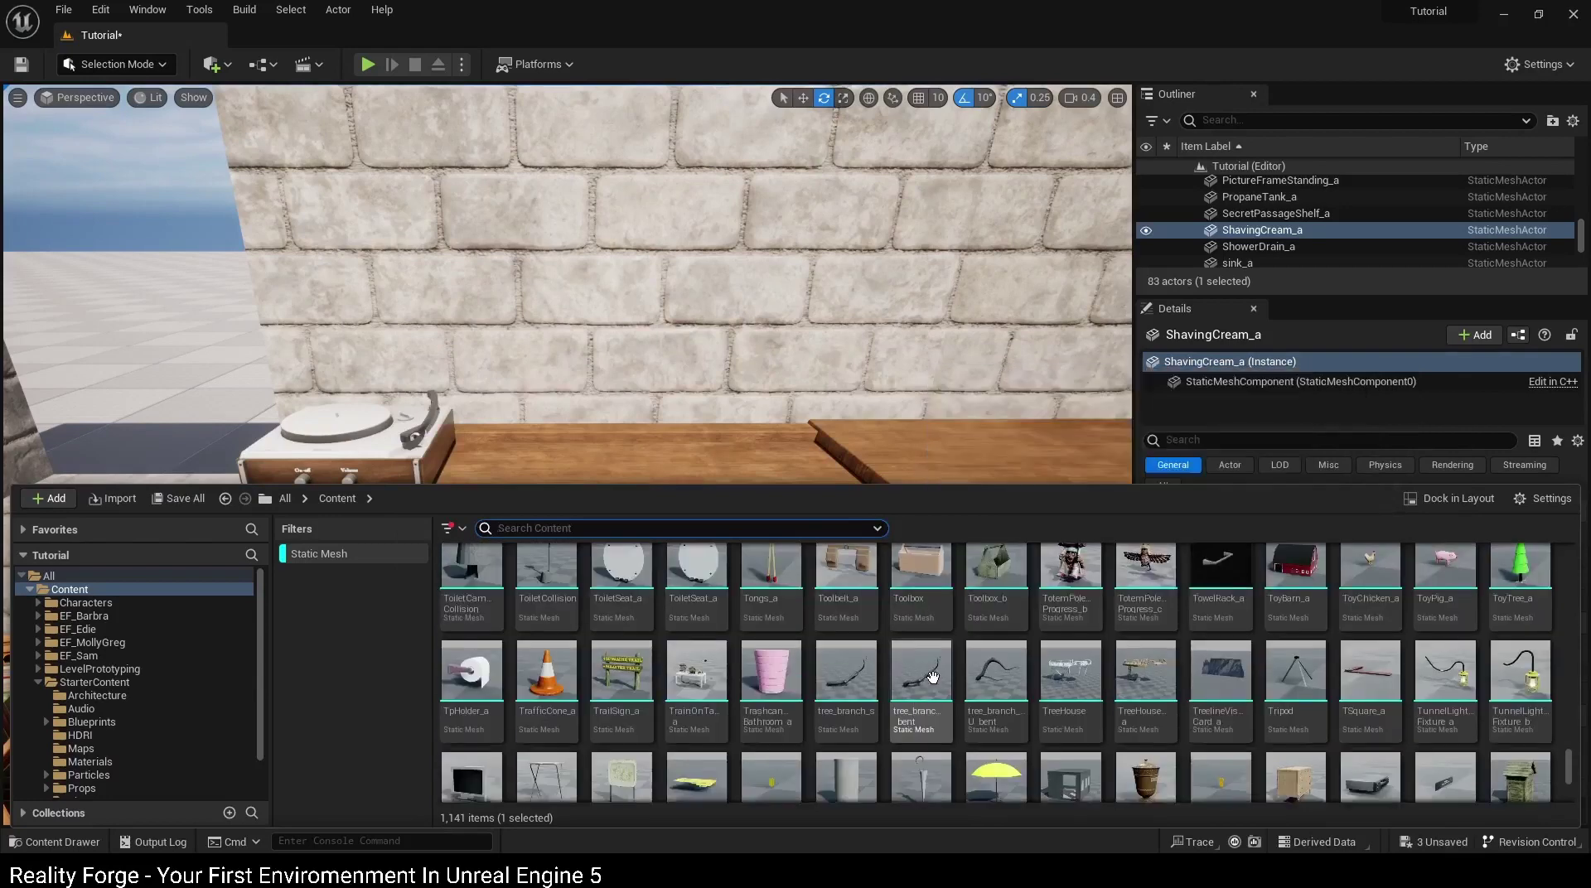
scroll(961, 671, down, 4)
scroll(961, 671, down, 3)
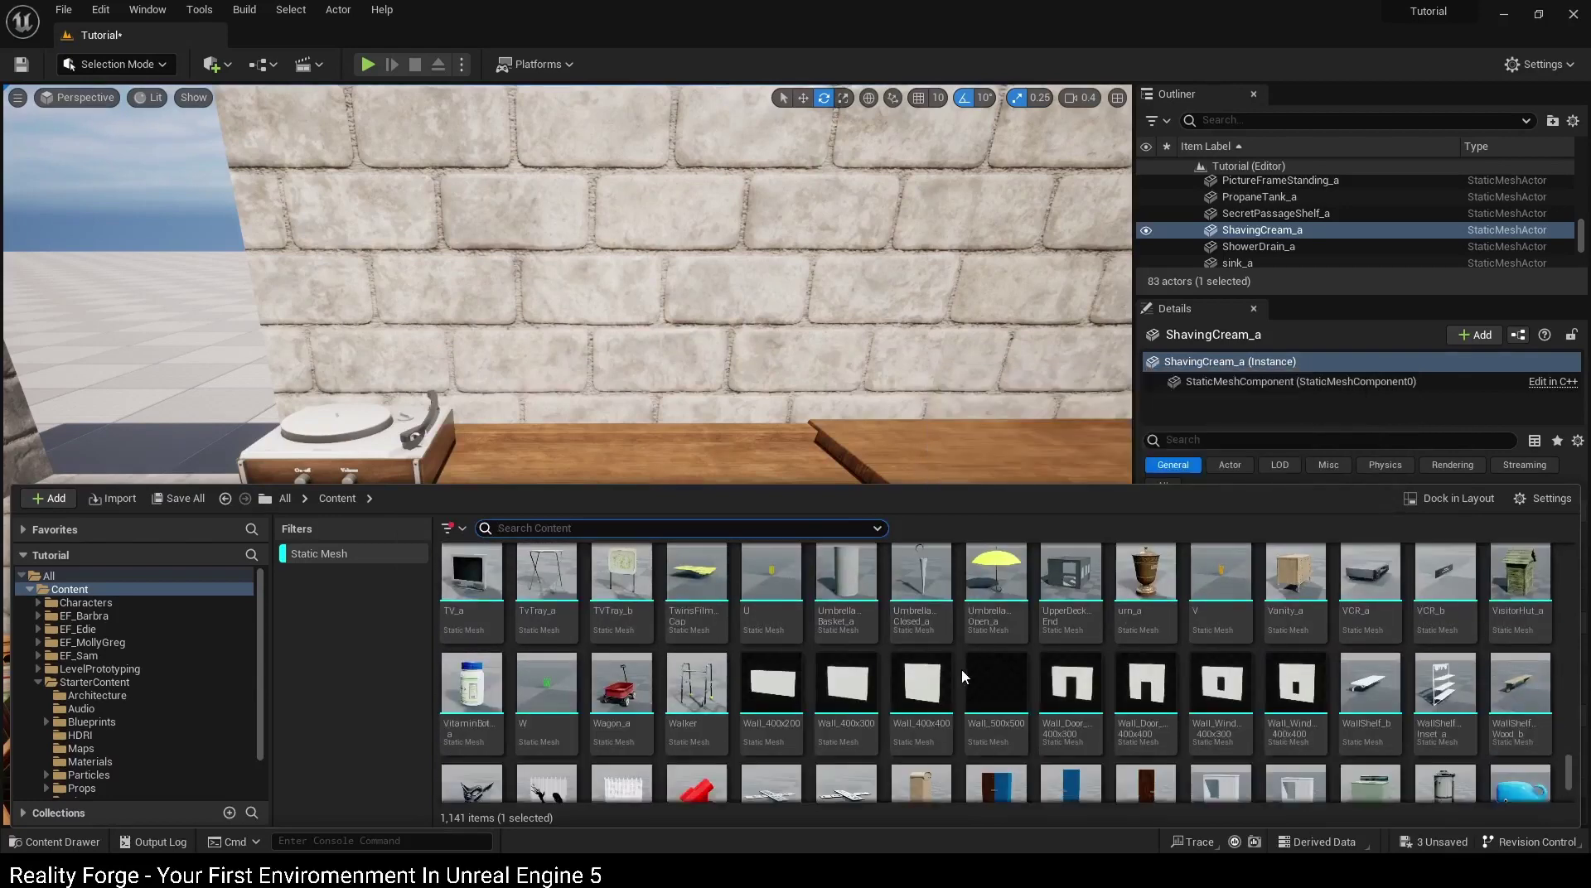
scroll(961, 671, down, 3)
scroll(712, 668, down, 4)
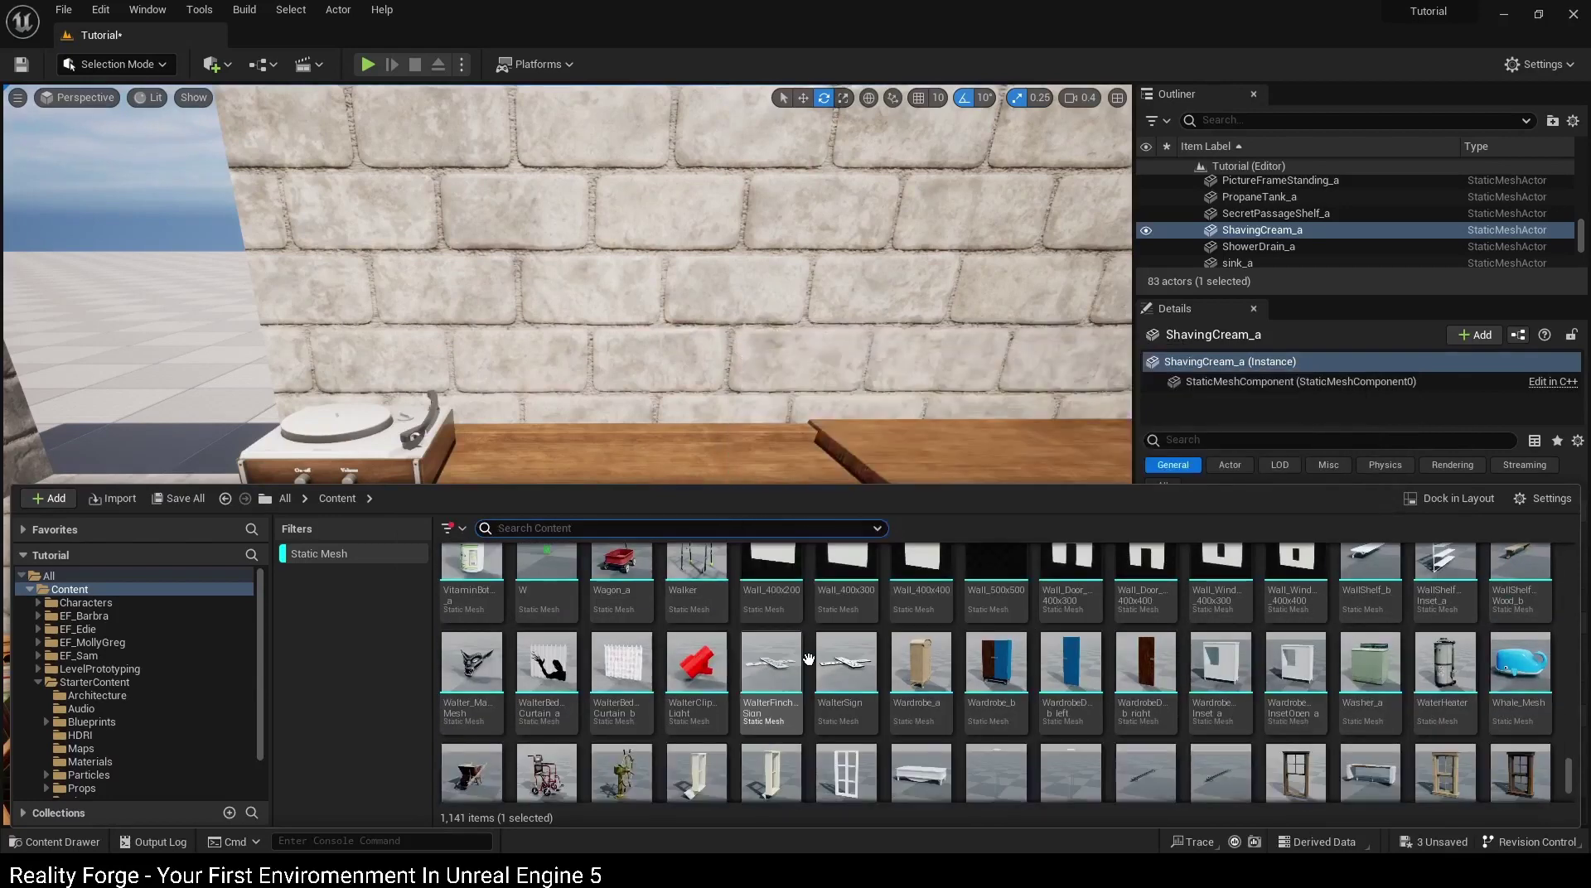
scroll(898, 665, down, 2)
scroll(899, 667, down, 2)
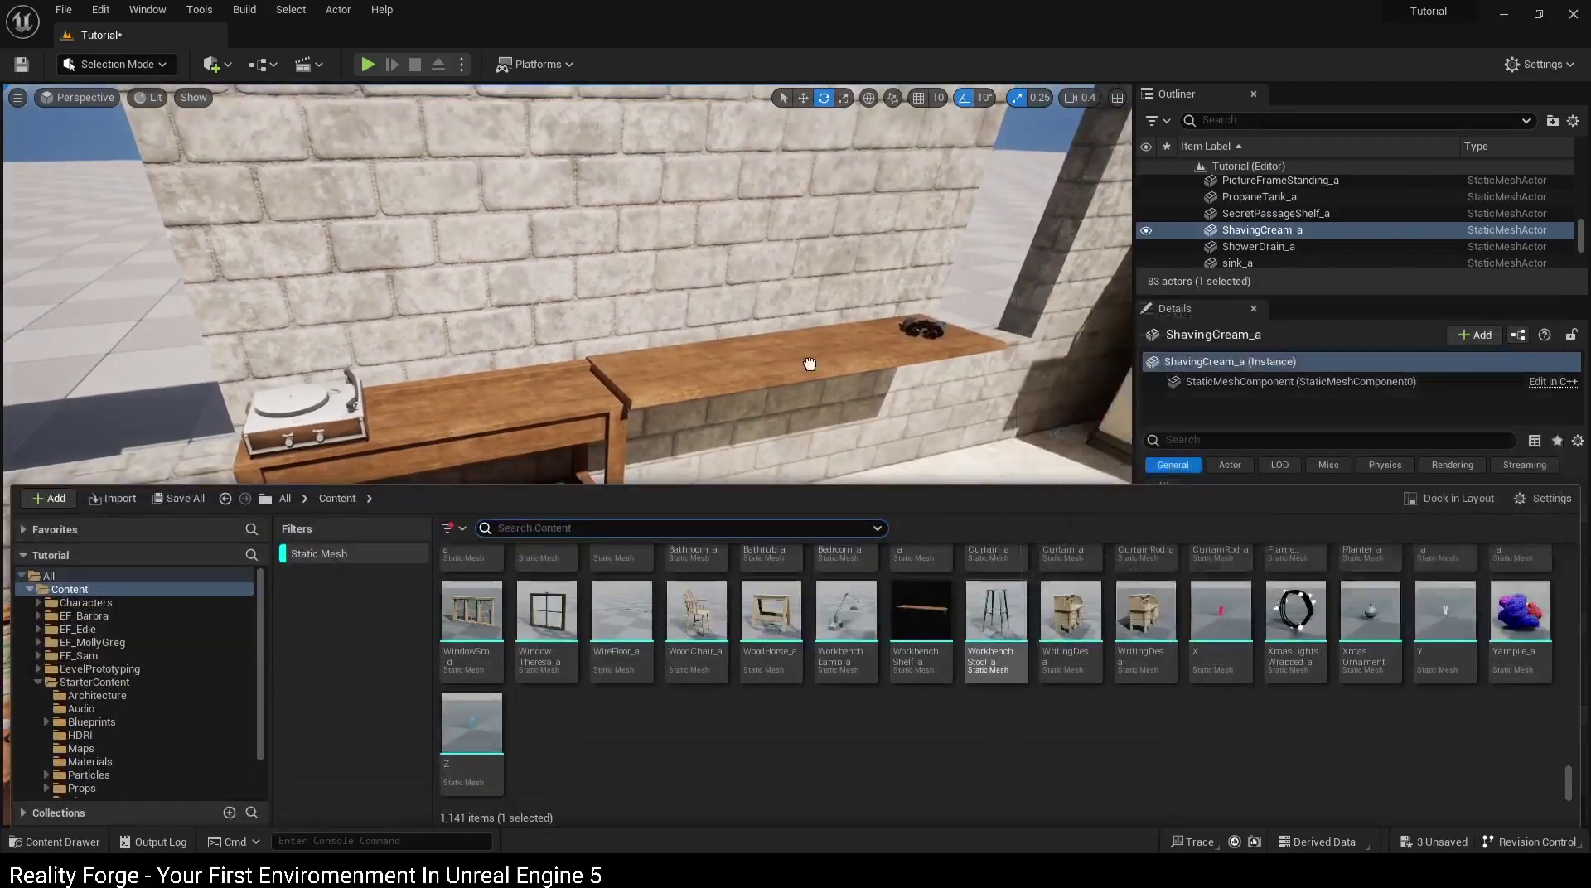
drag(809, 364, 857, 568)
right_drag(856, 568, 805, 612)
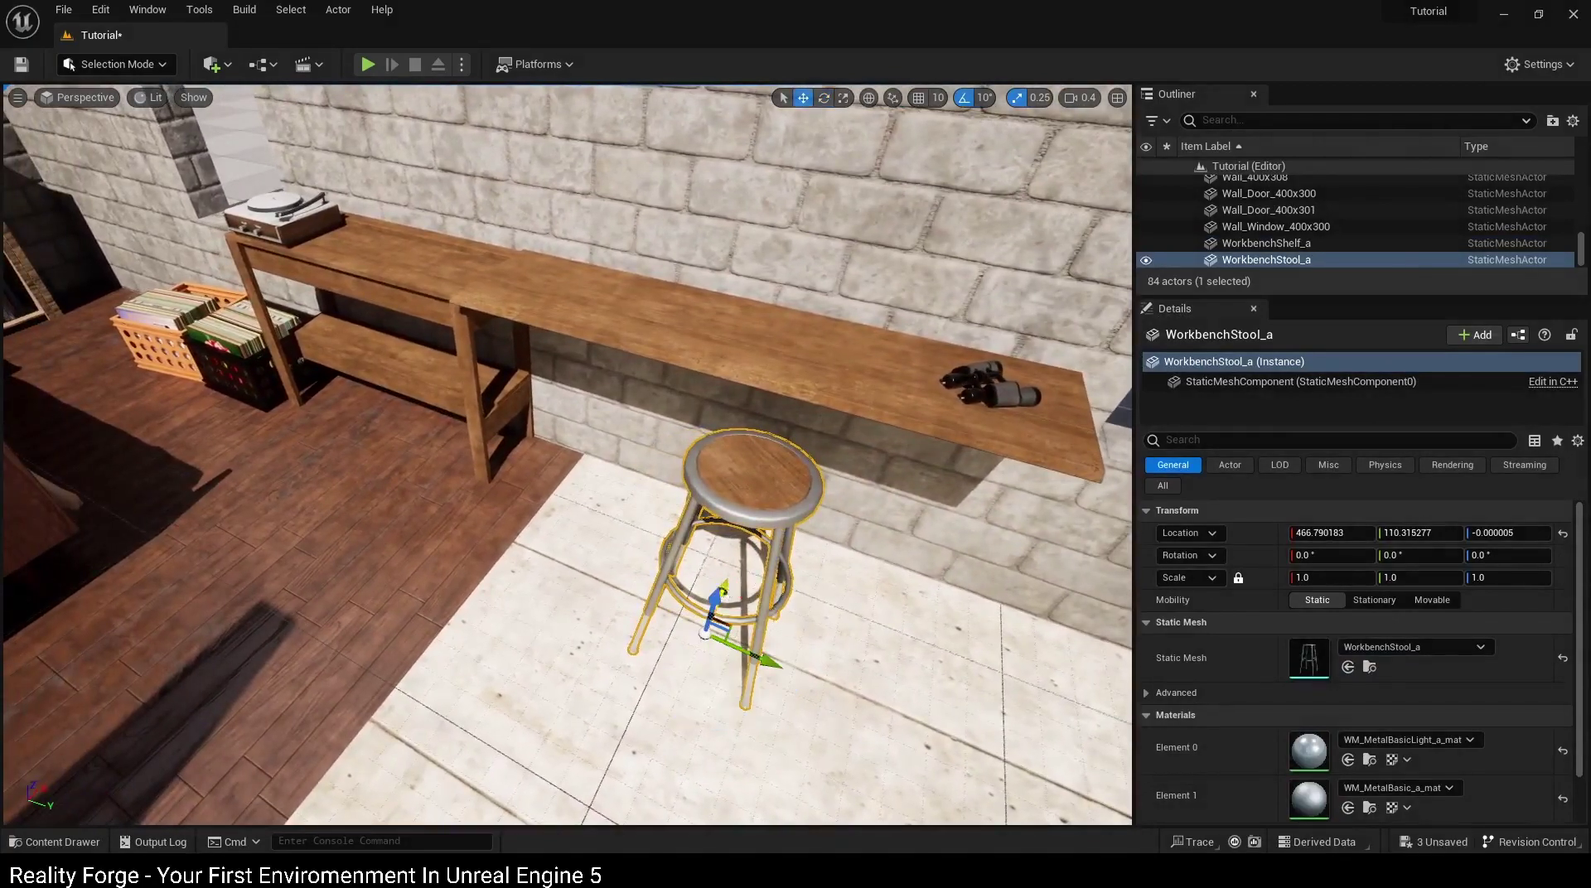
Step: Place a VitaminBottle_a on the workbench shelf next to the binoculars
key(ctrl+space)
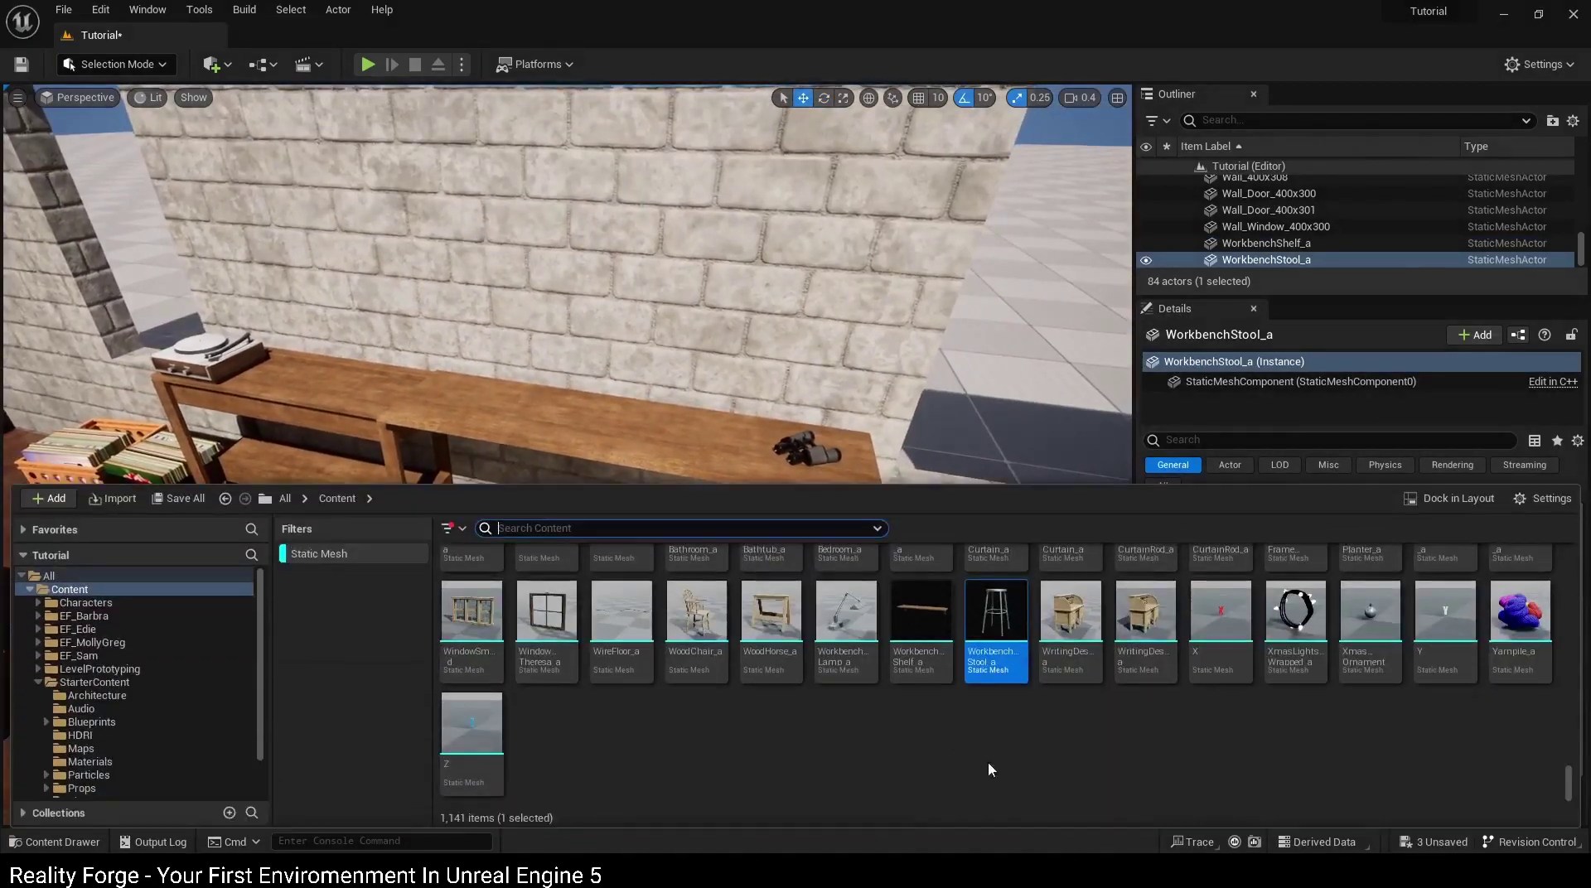
scroll(1061, 657, up, 5)
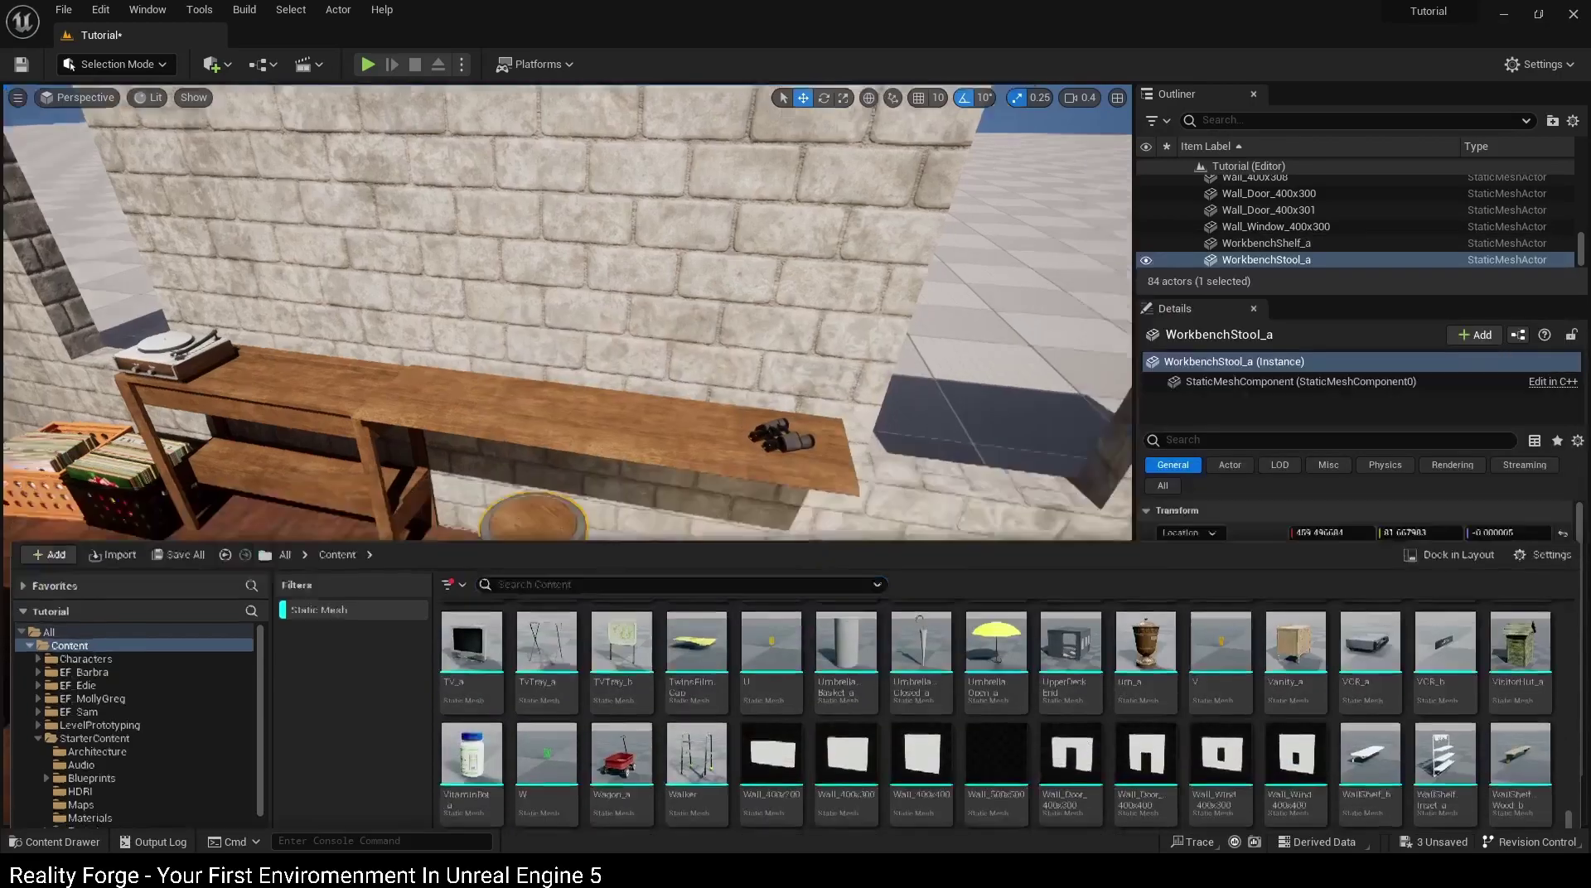
right_drag(1078, 415, 547, 732)
key(ctrl+space)
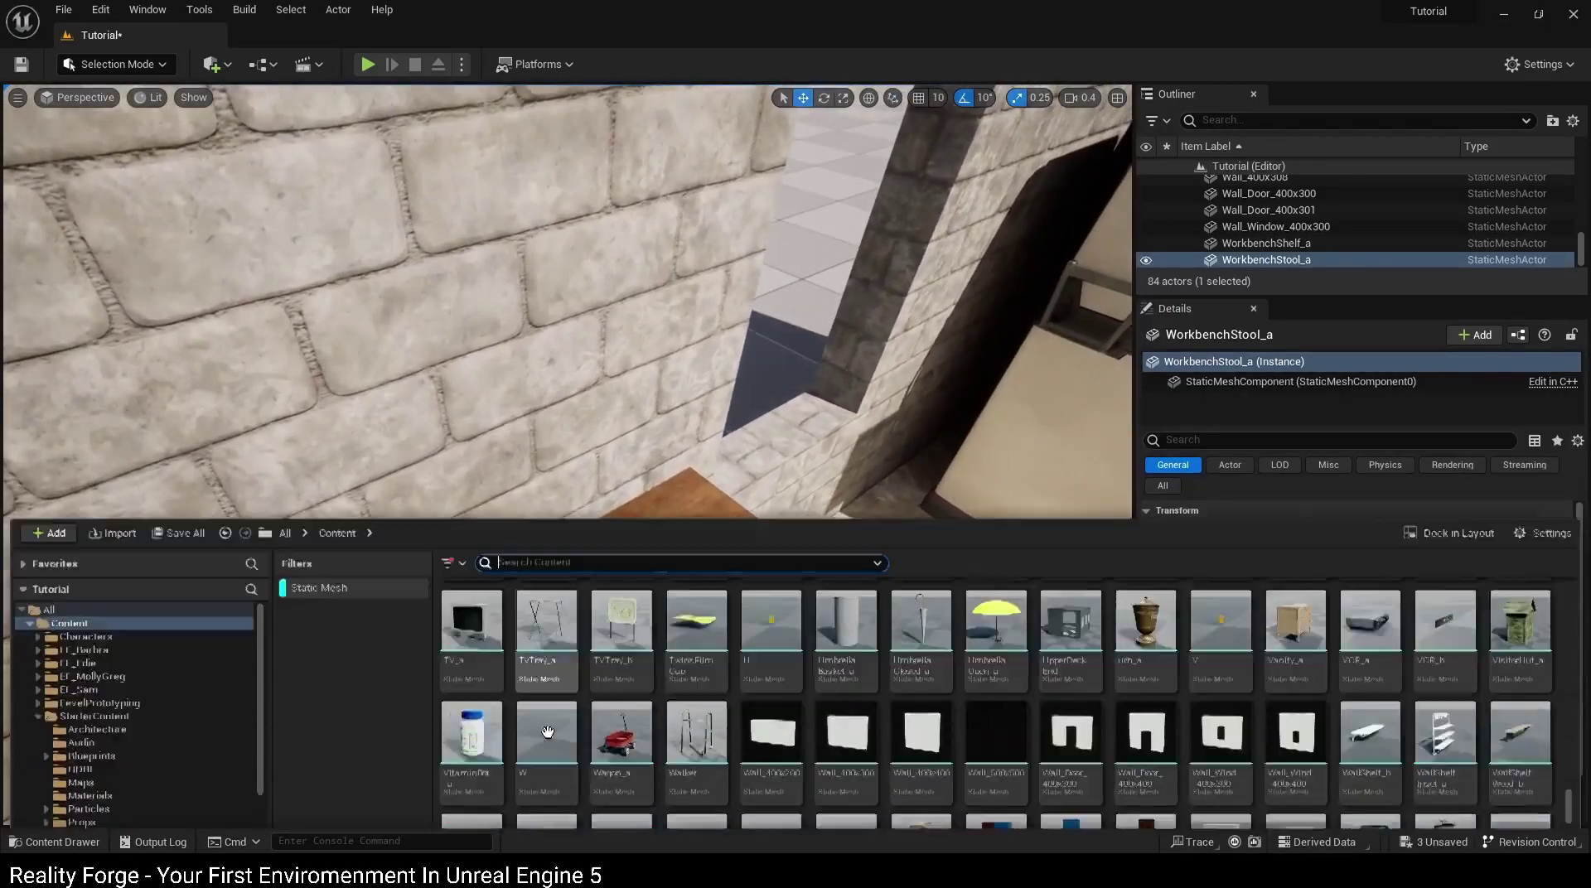
drag(547, 732, 669, 520)
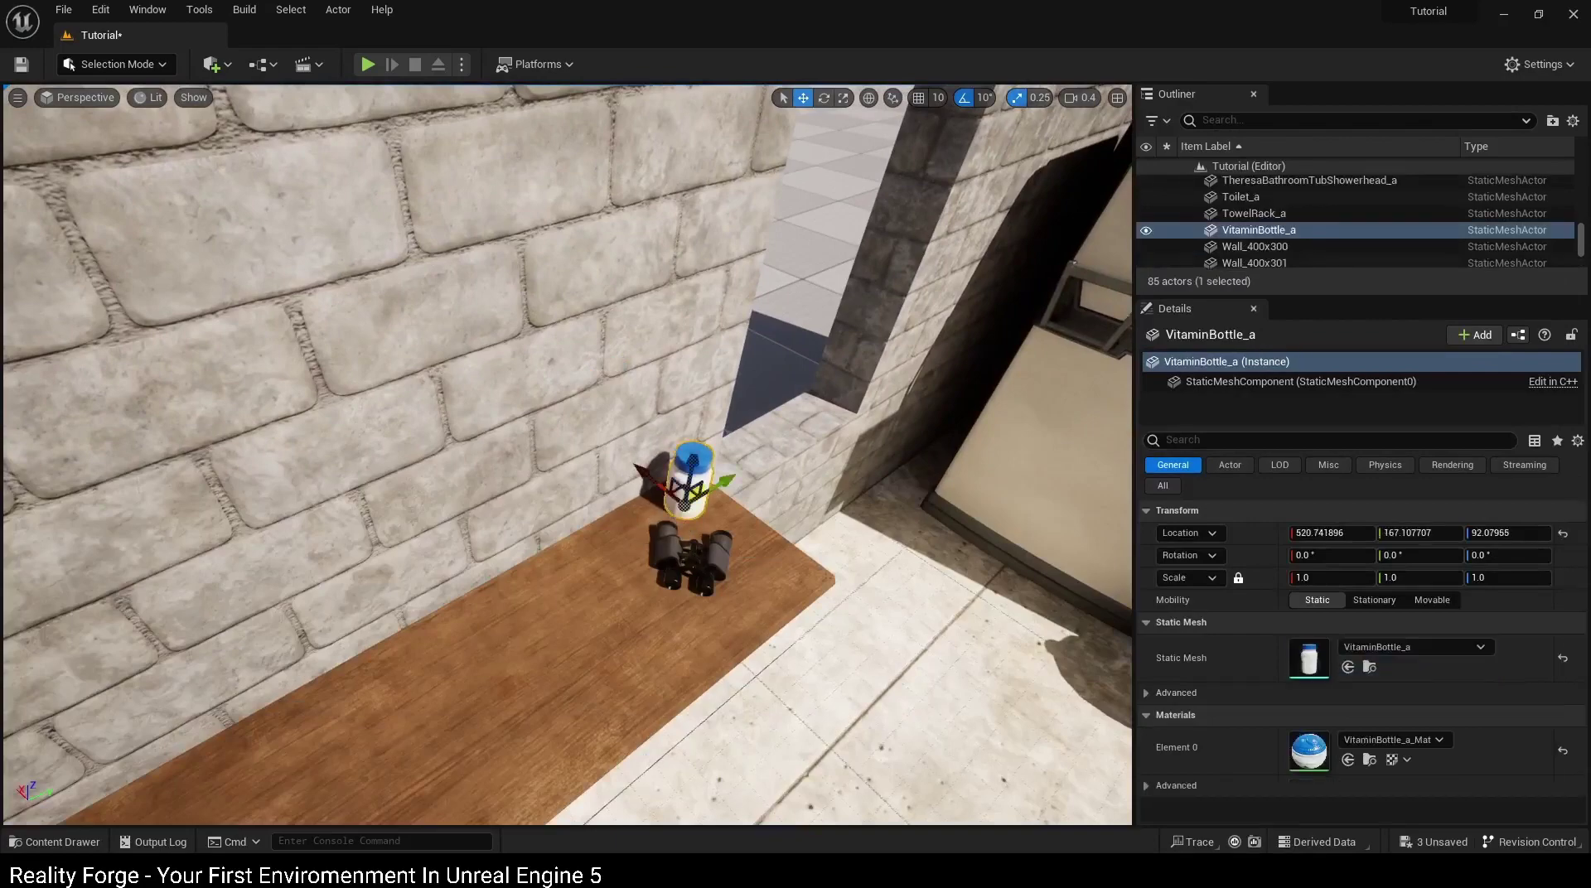
right_drag(692, 593, 581, 497)
Step: Select the binoculars, then fly the view back to the record player table
click(692, 593)
key(ctrl+space)
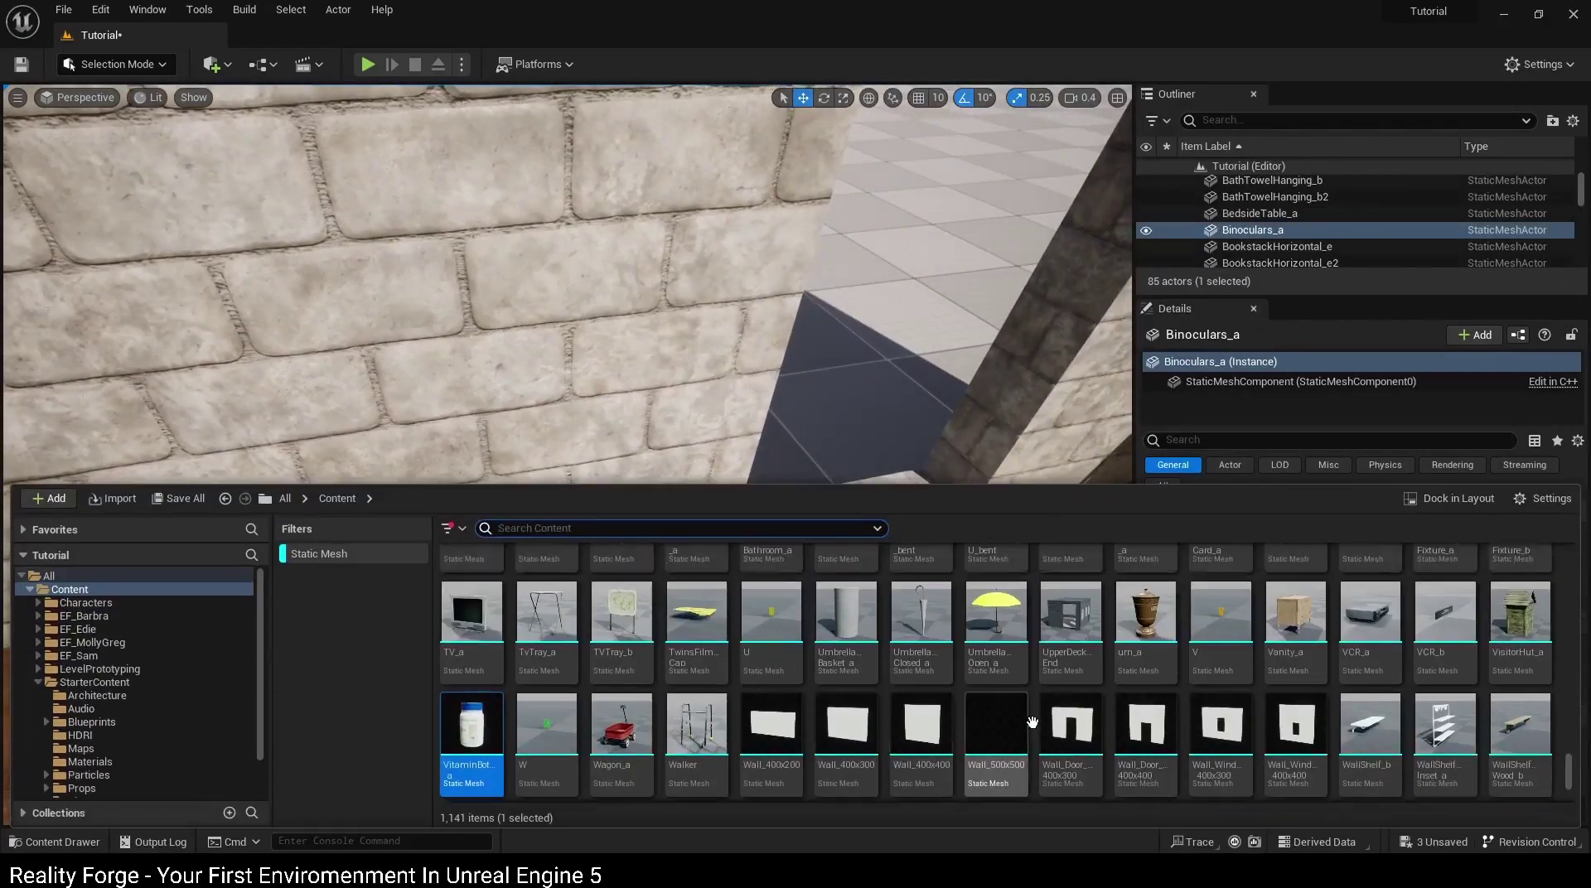
scroll(989, 731, up, 1)
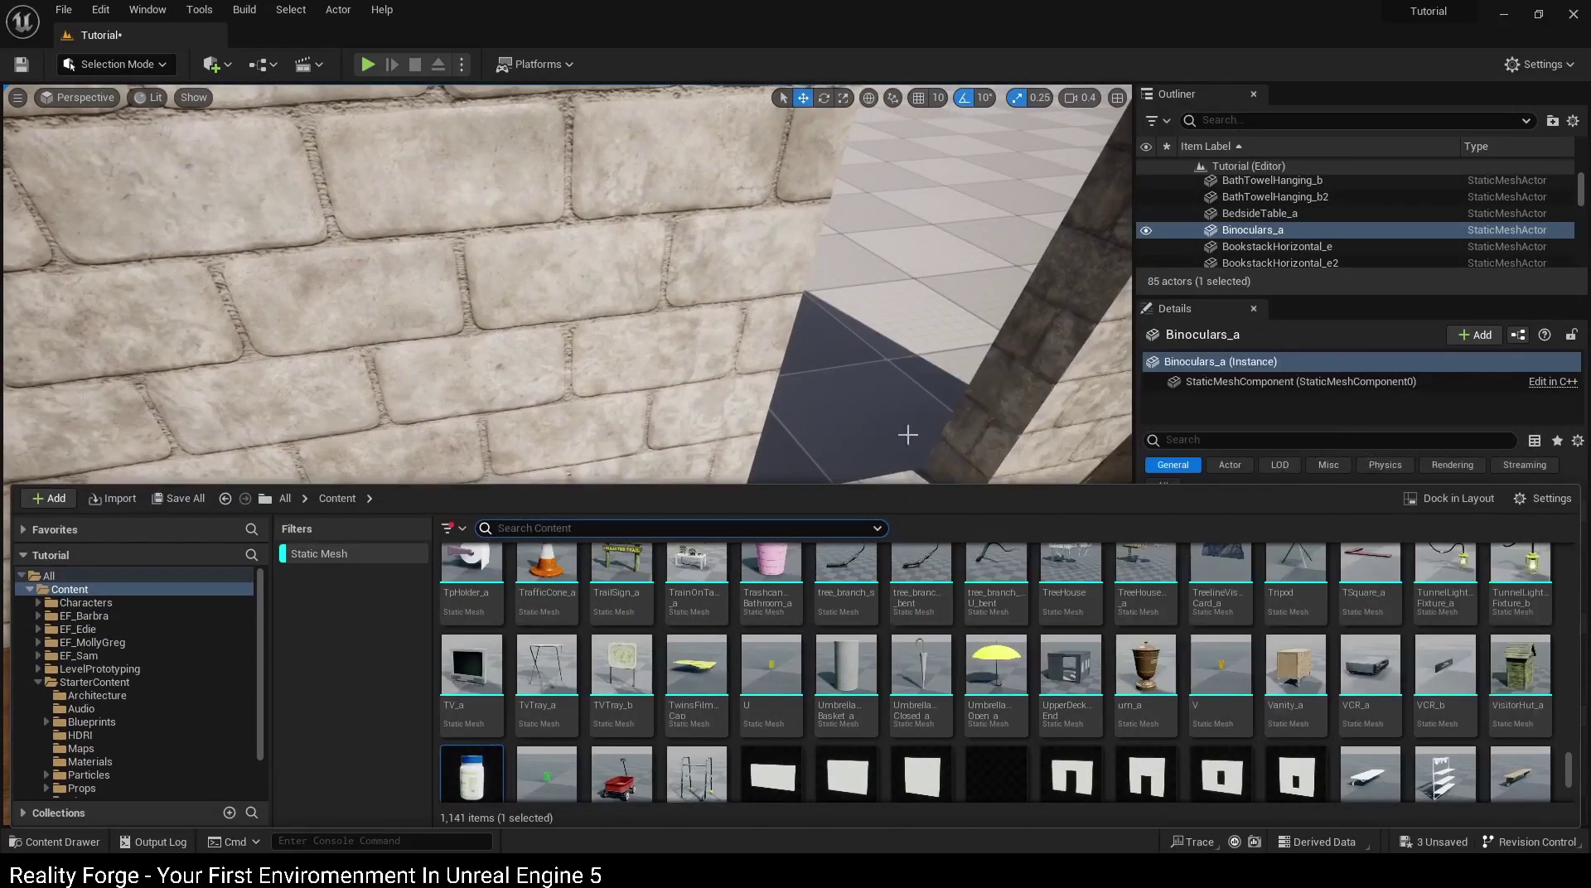
mouse_move(907, 434)
right_down()
mouse_move(822, 466)
mouse_move(497, 448)
right_up()
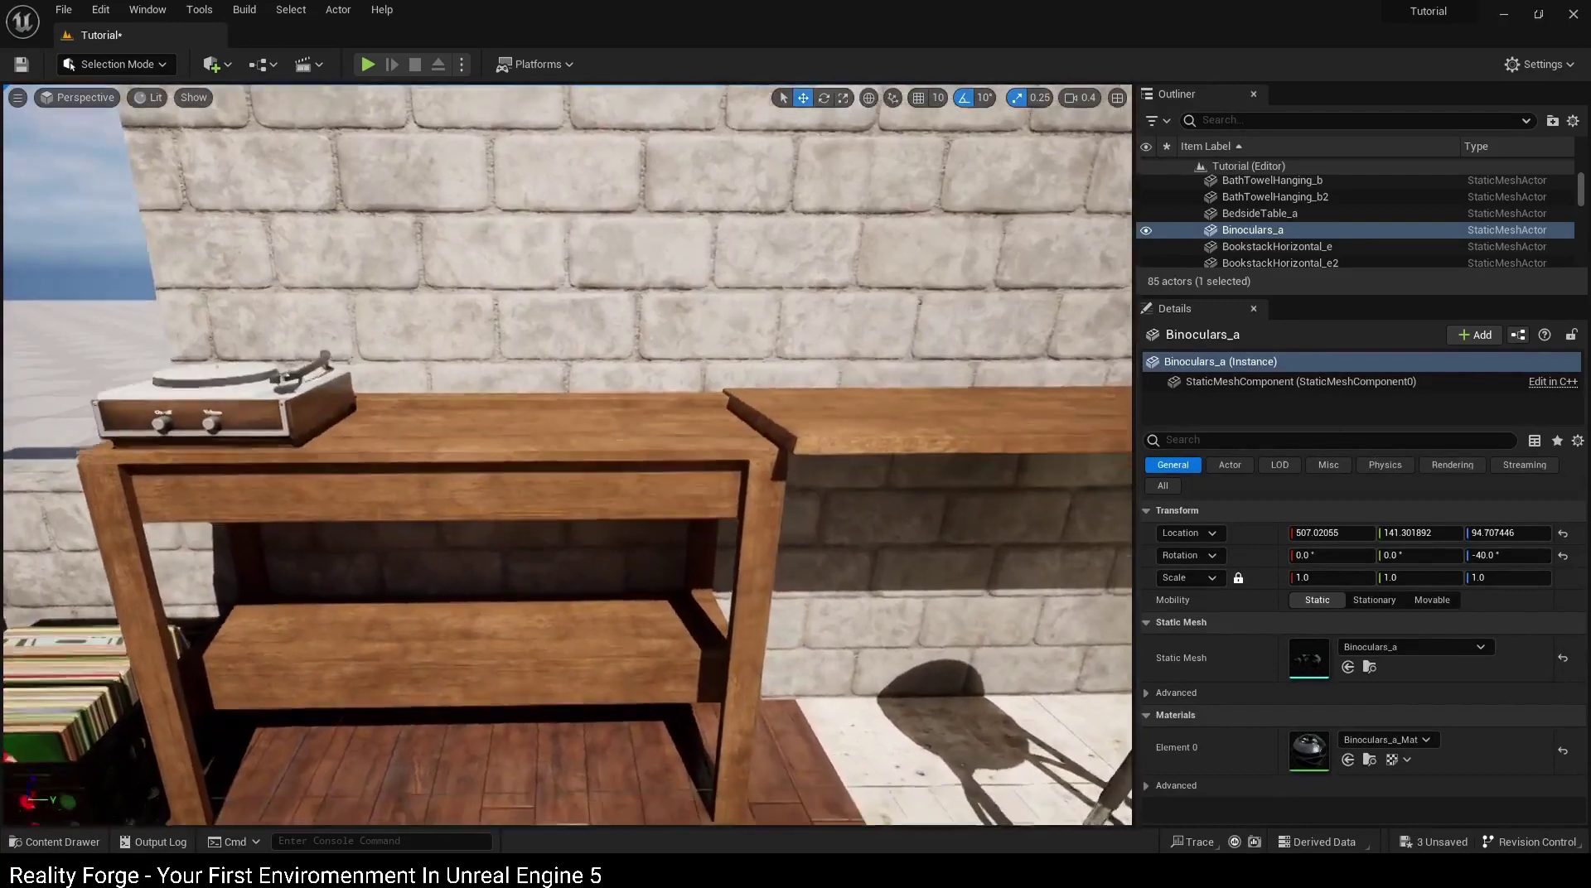
Step: Put a VCR_a on the table's lower shelf, rotated about -180° on Z to face front
key(ctrl+space)
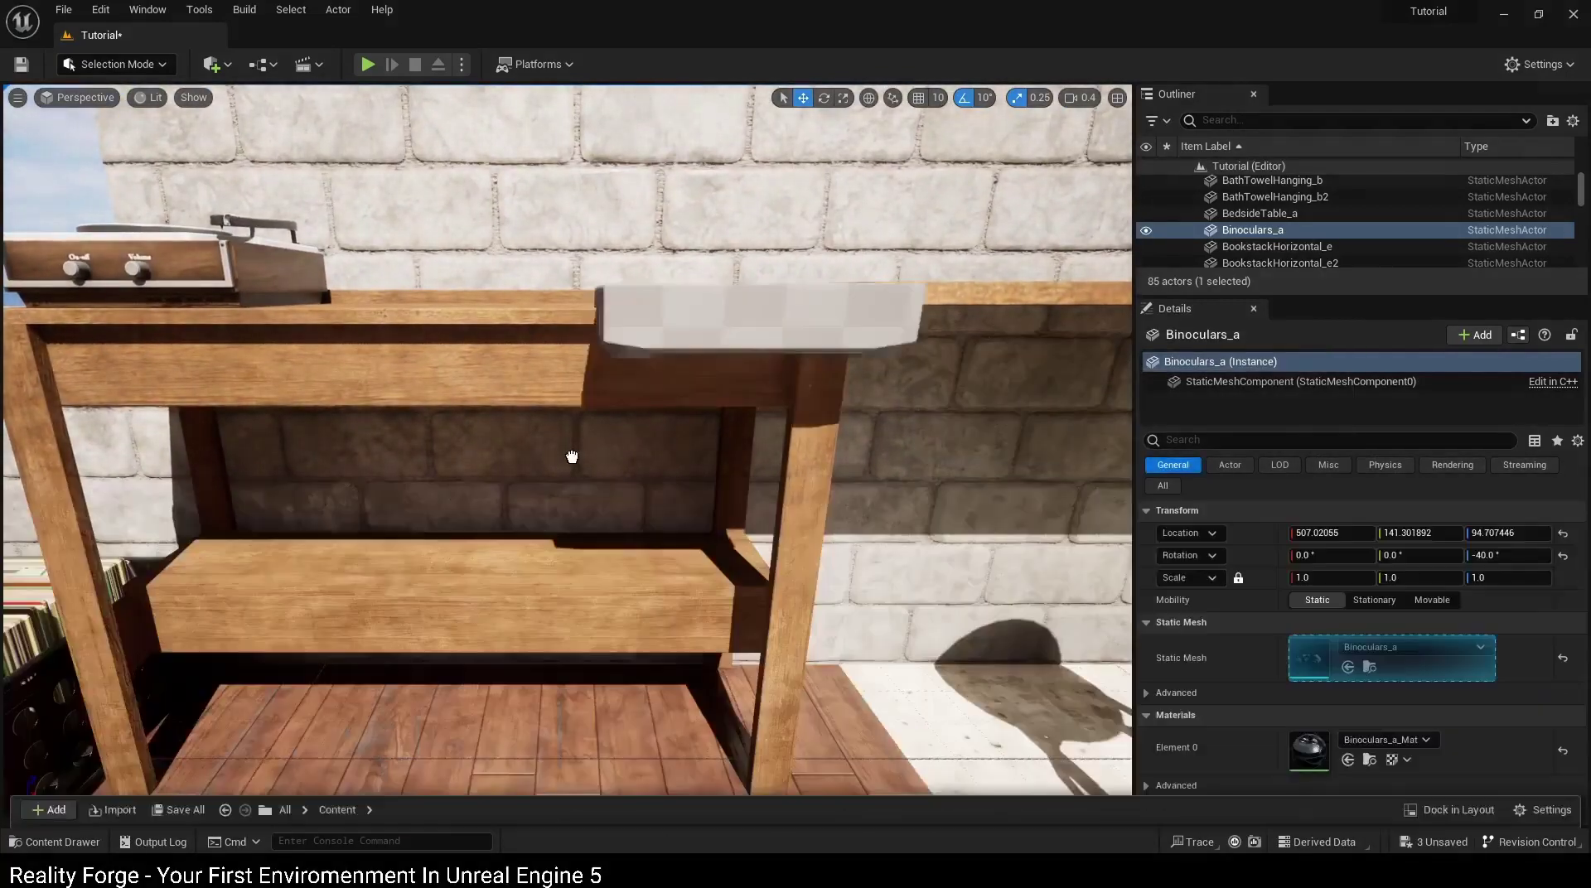
drag(1366, 667, 599, 548)
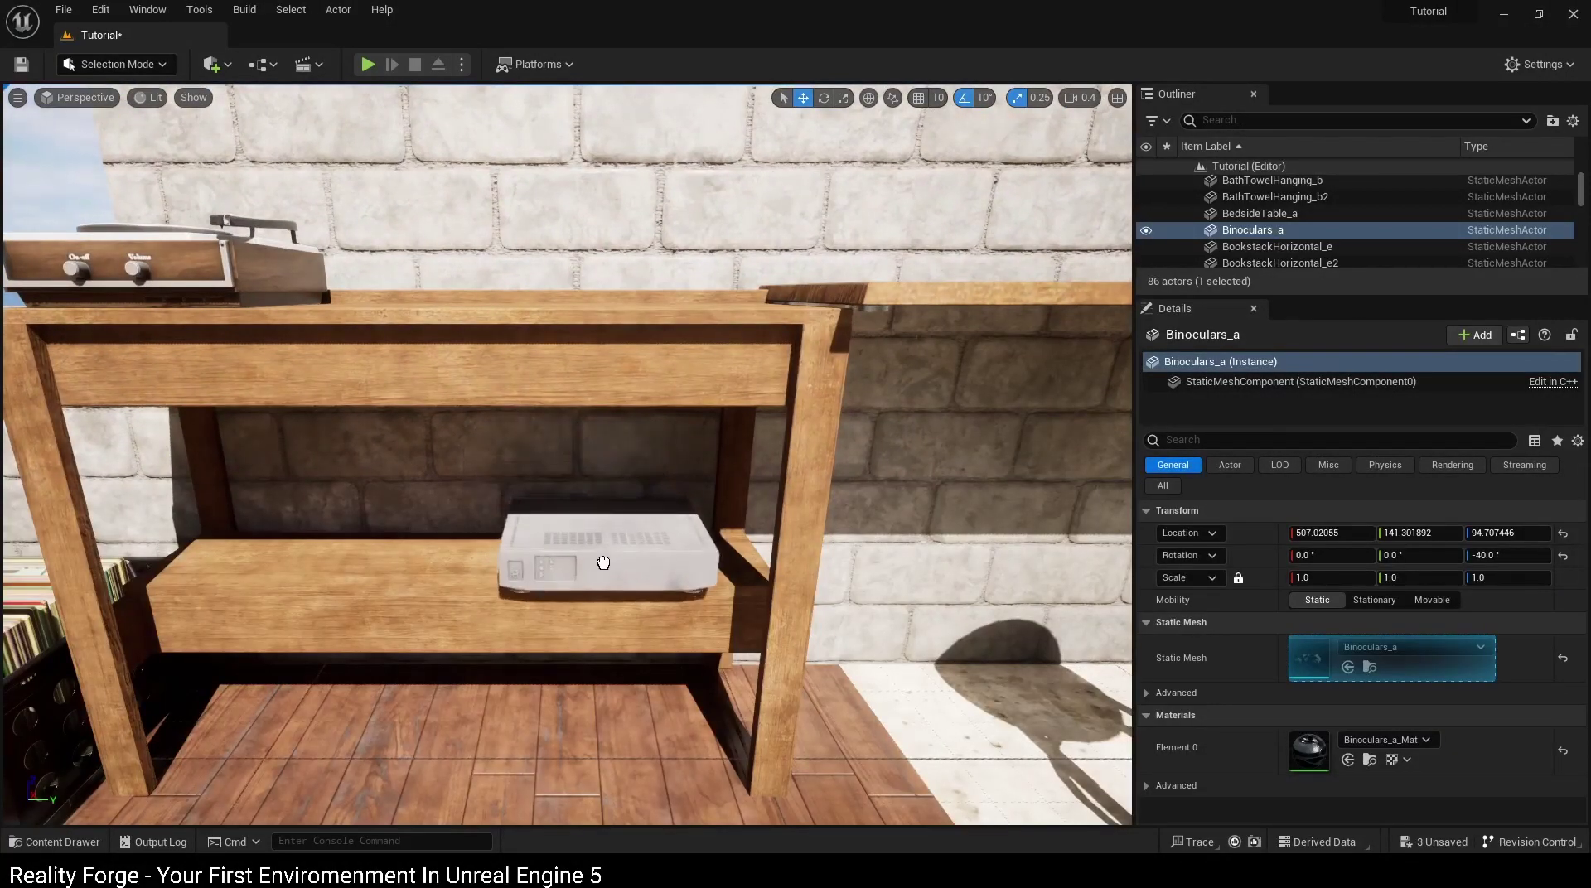
key(e)
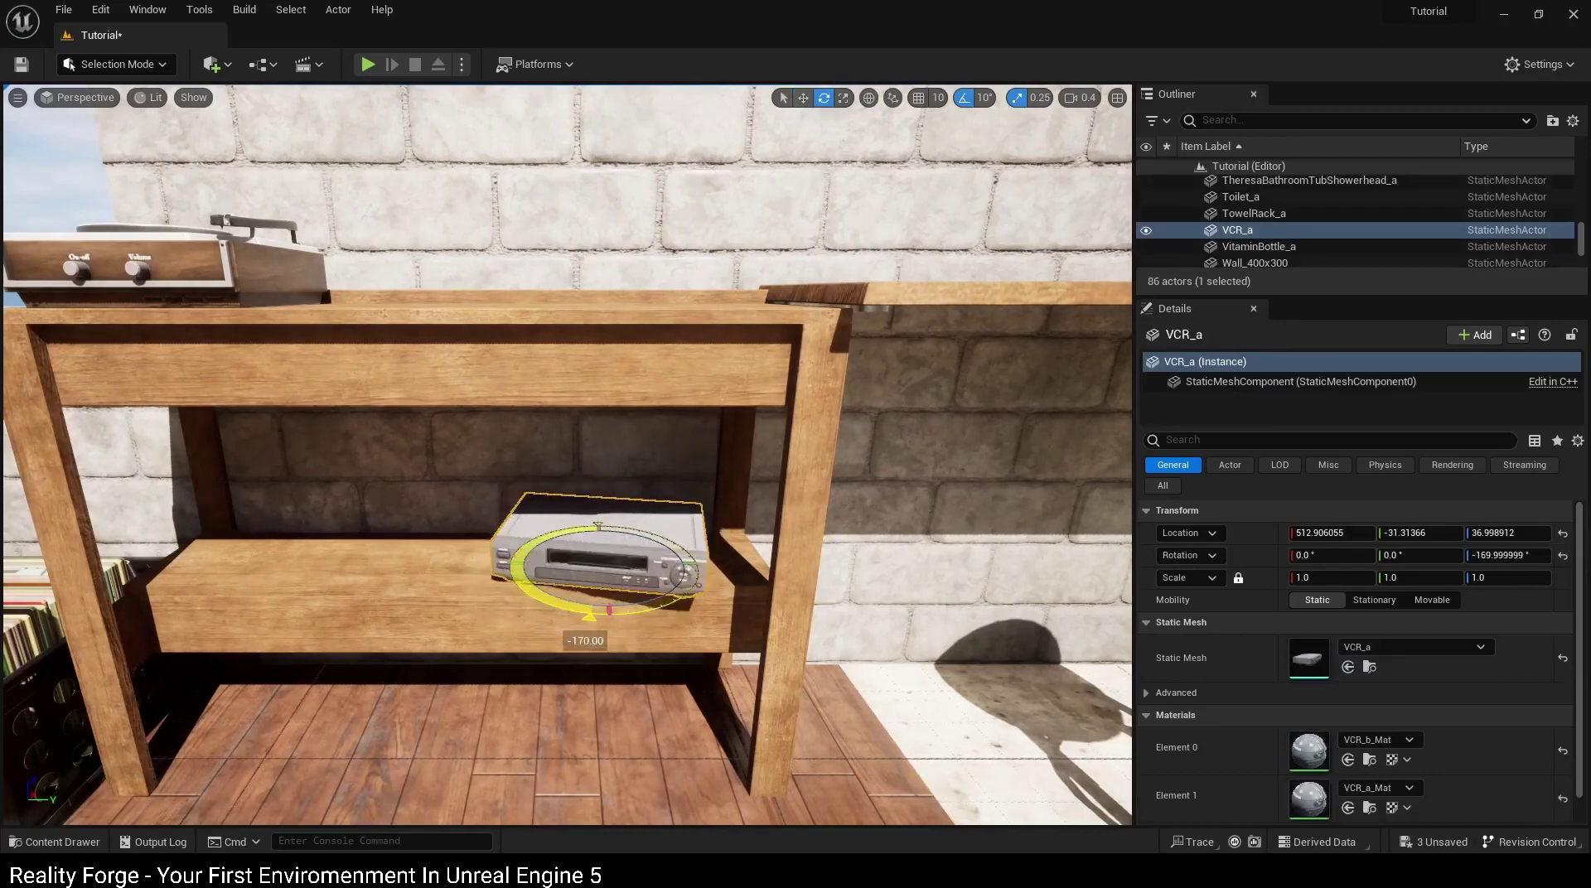
right_drag(542, 608, 542, 608)
key(w)
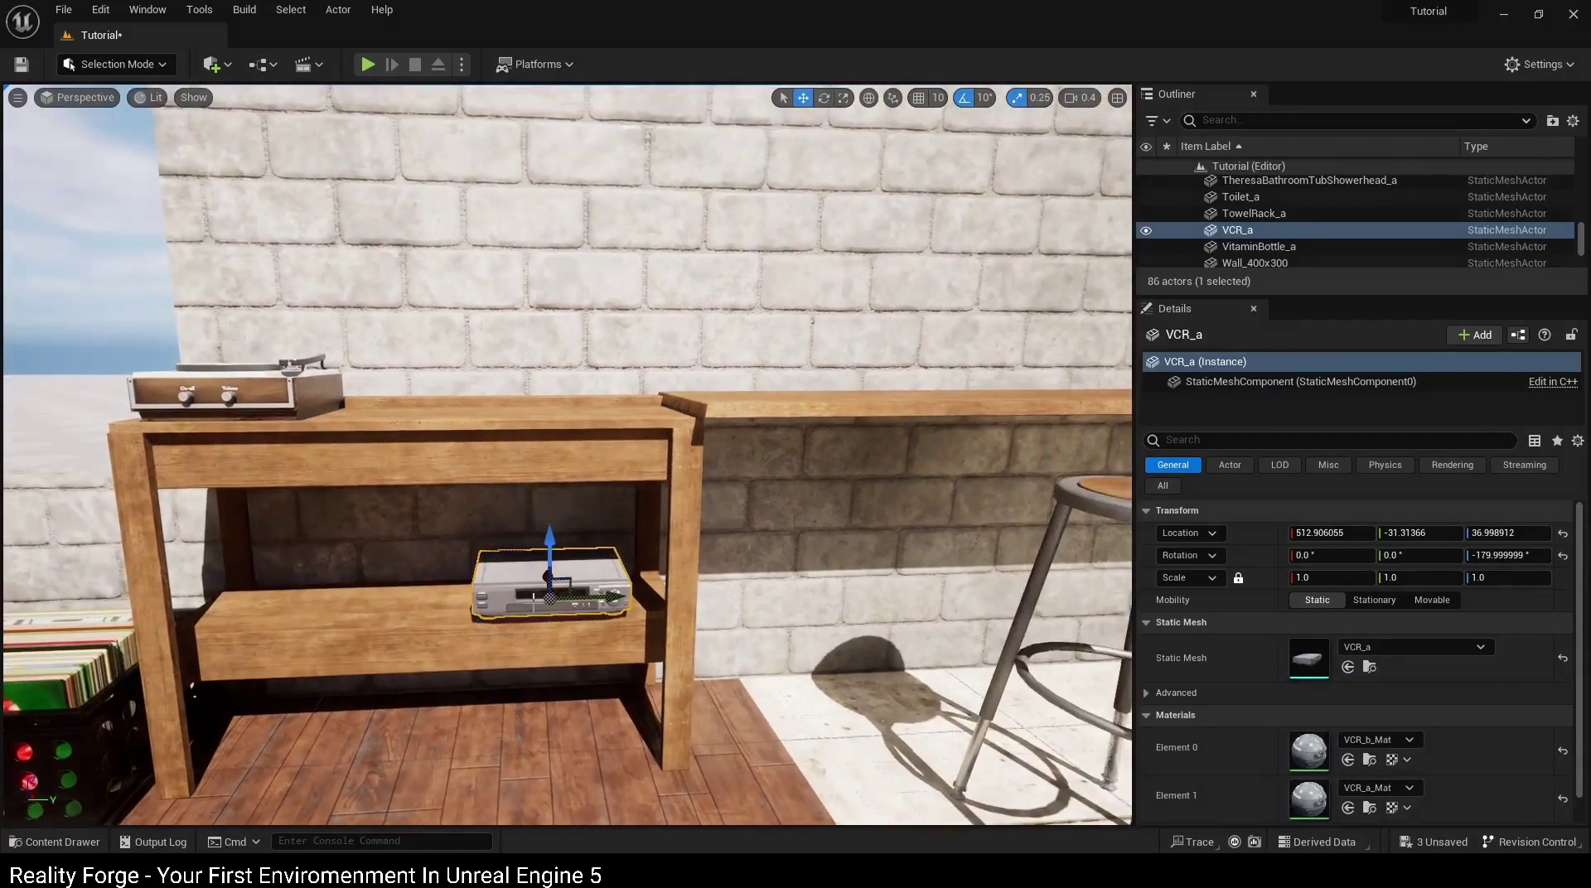
key(ctrl+space)
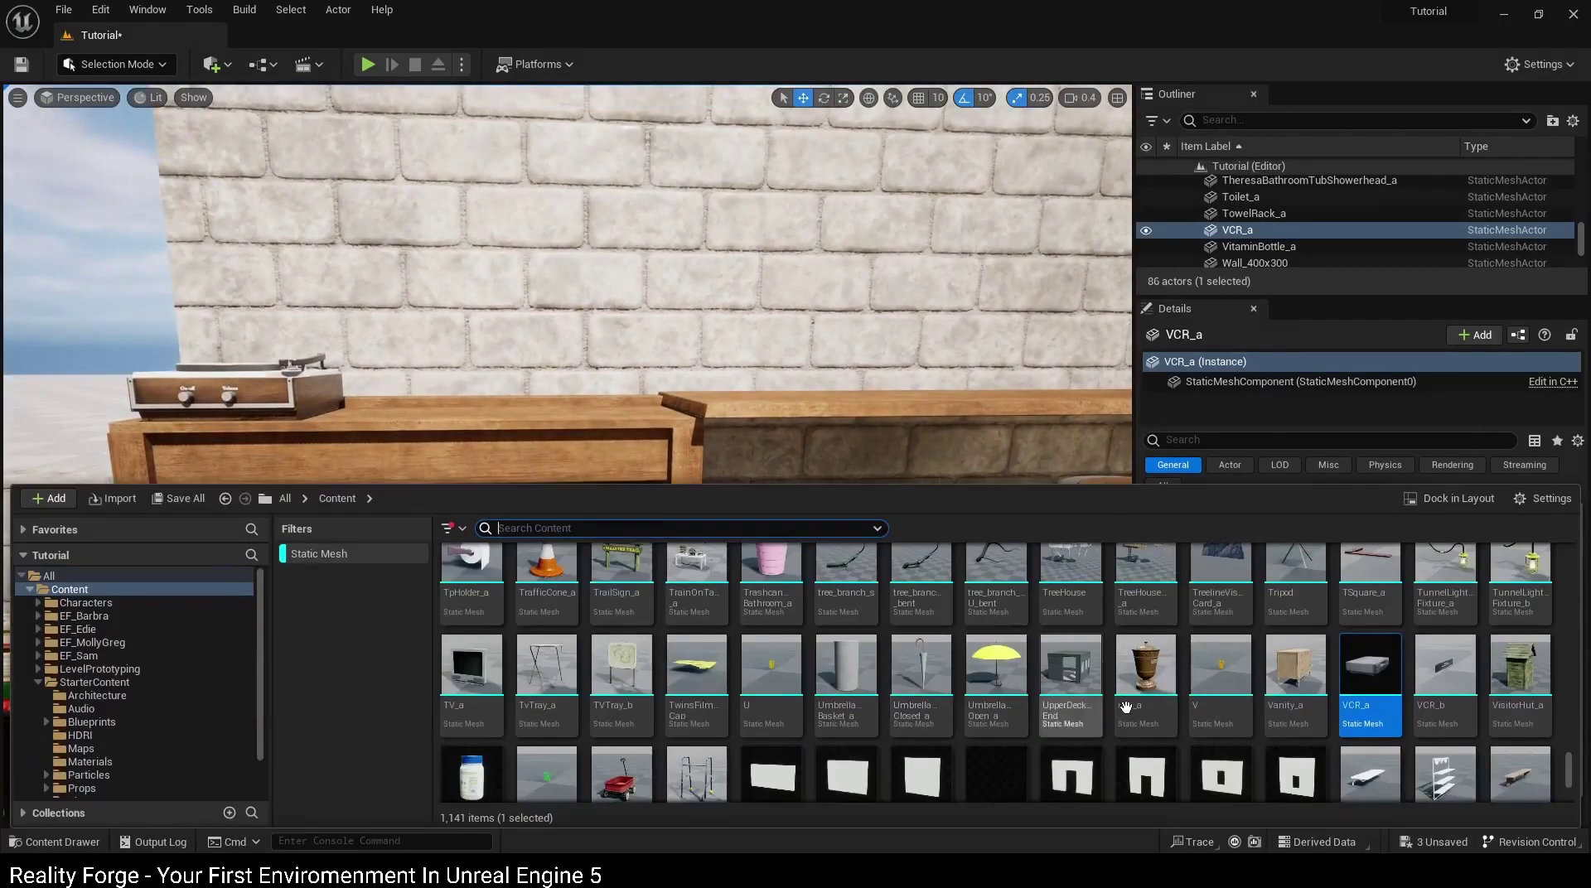
Step: Place a TV_a on the tabletop beside the record player, turned 90° and pushed slightly back
scroll(1126, 707, up, 1)
mouse_move(471, 714)
mouse_down()
mouse_move(496, 381)
mouse_move(615, 413)
mouse_up()
key(e)
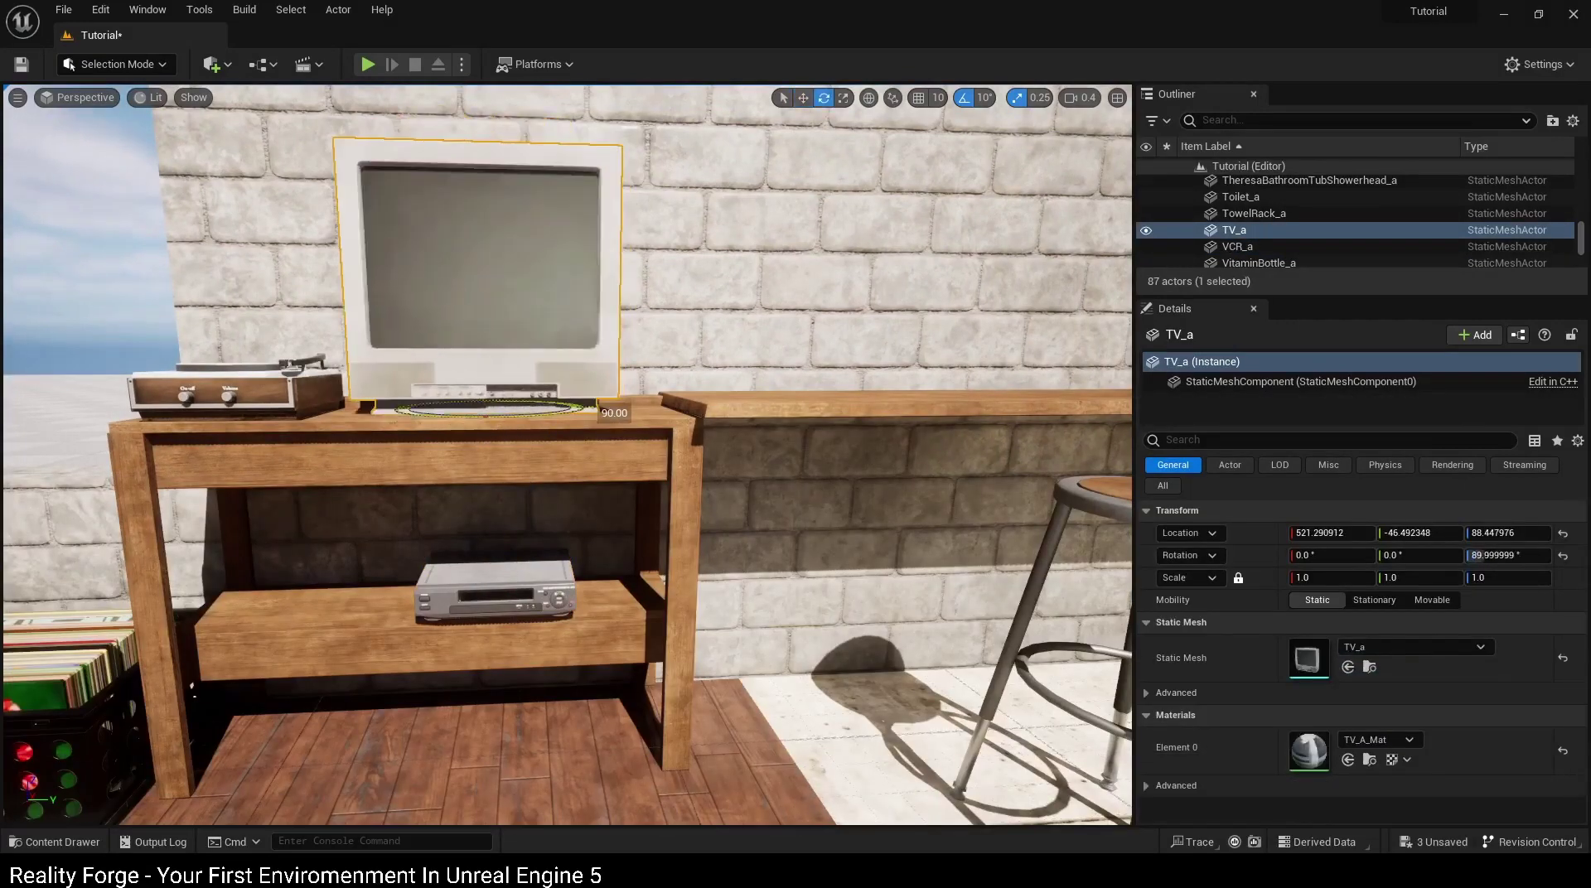
mouse_move(614, 413)
right_down()
mouse_move(498, 414)
mouse_move(536, 488)
right_up()
drag(489, 454, 477, 456)
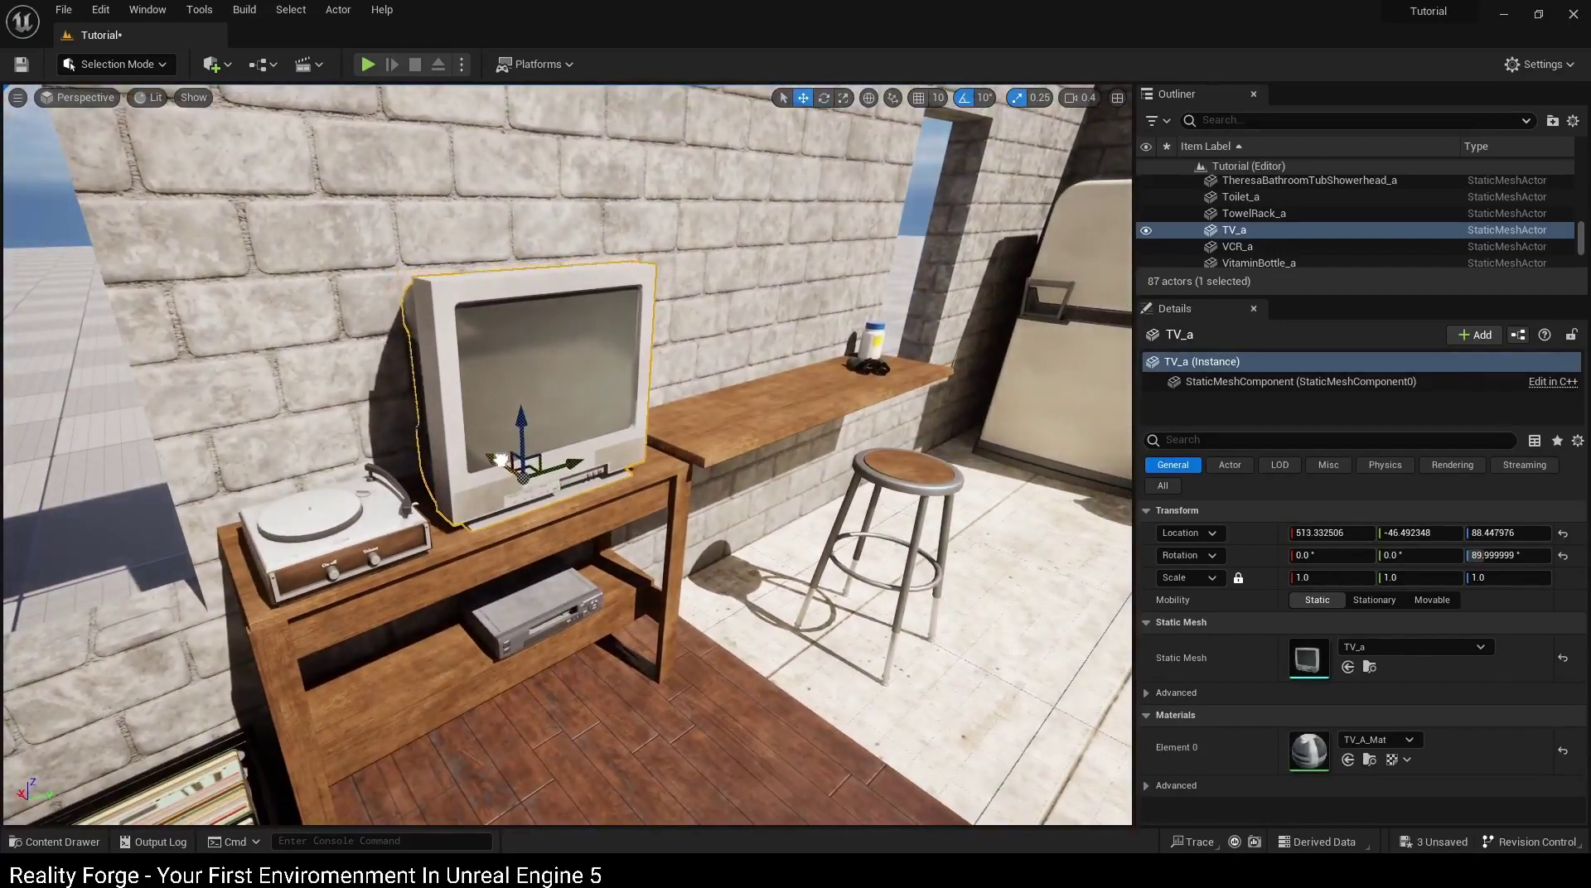
right_drag(477, 456, 531, 542)
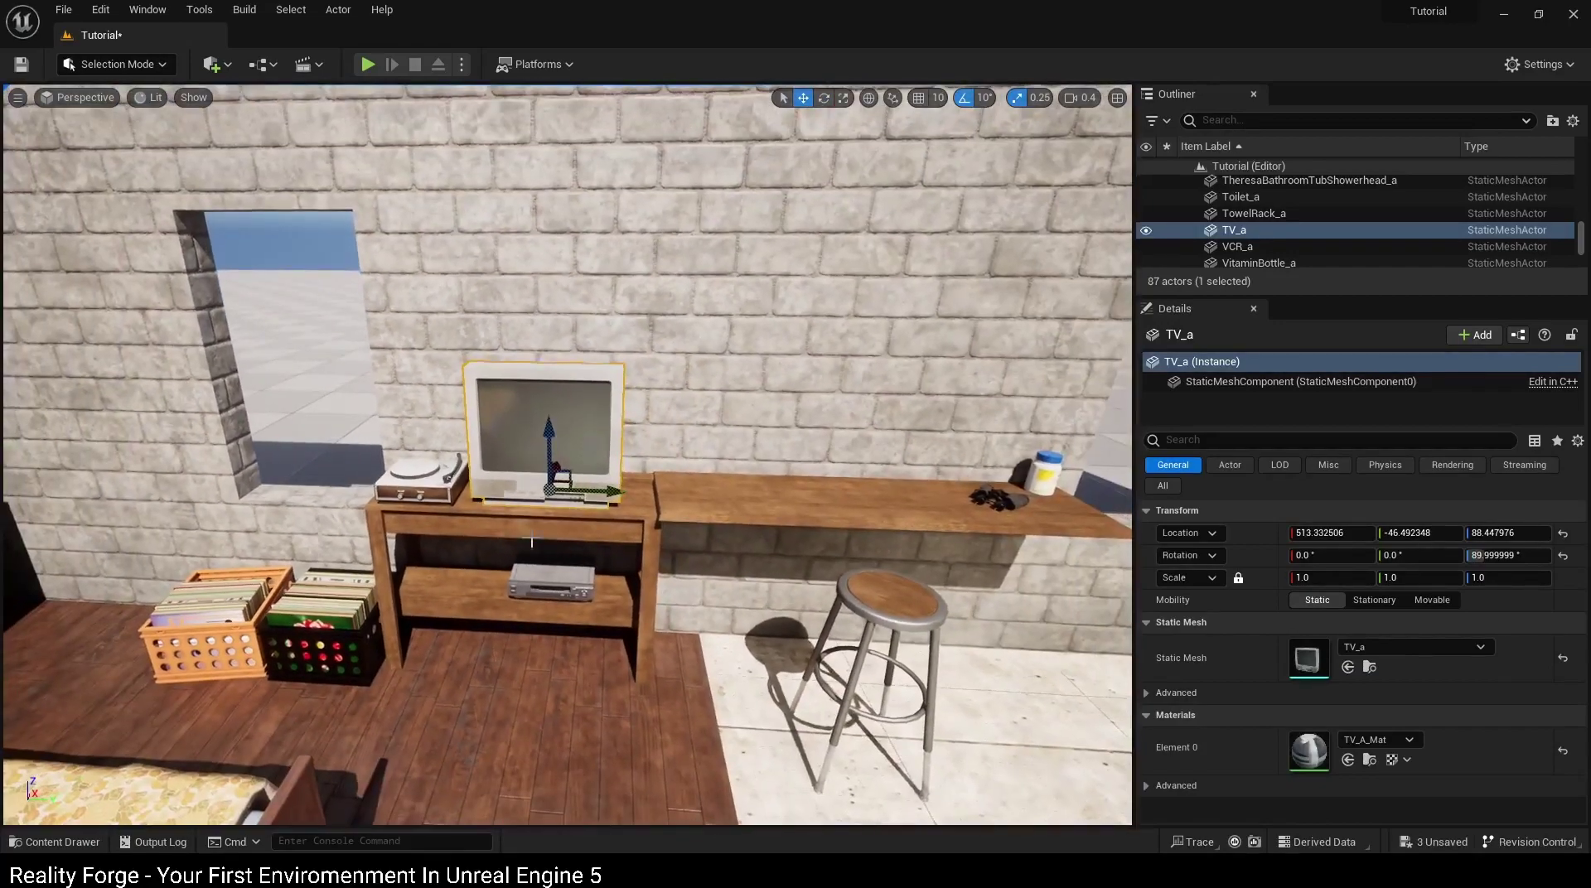
Step: Check the VCR on the lower shelf, then pull the view back over the room corner
click(558, 585)
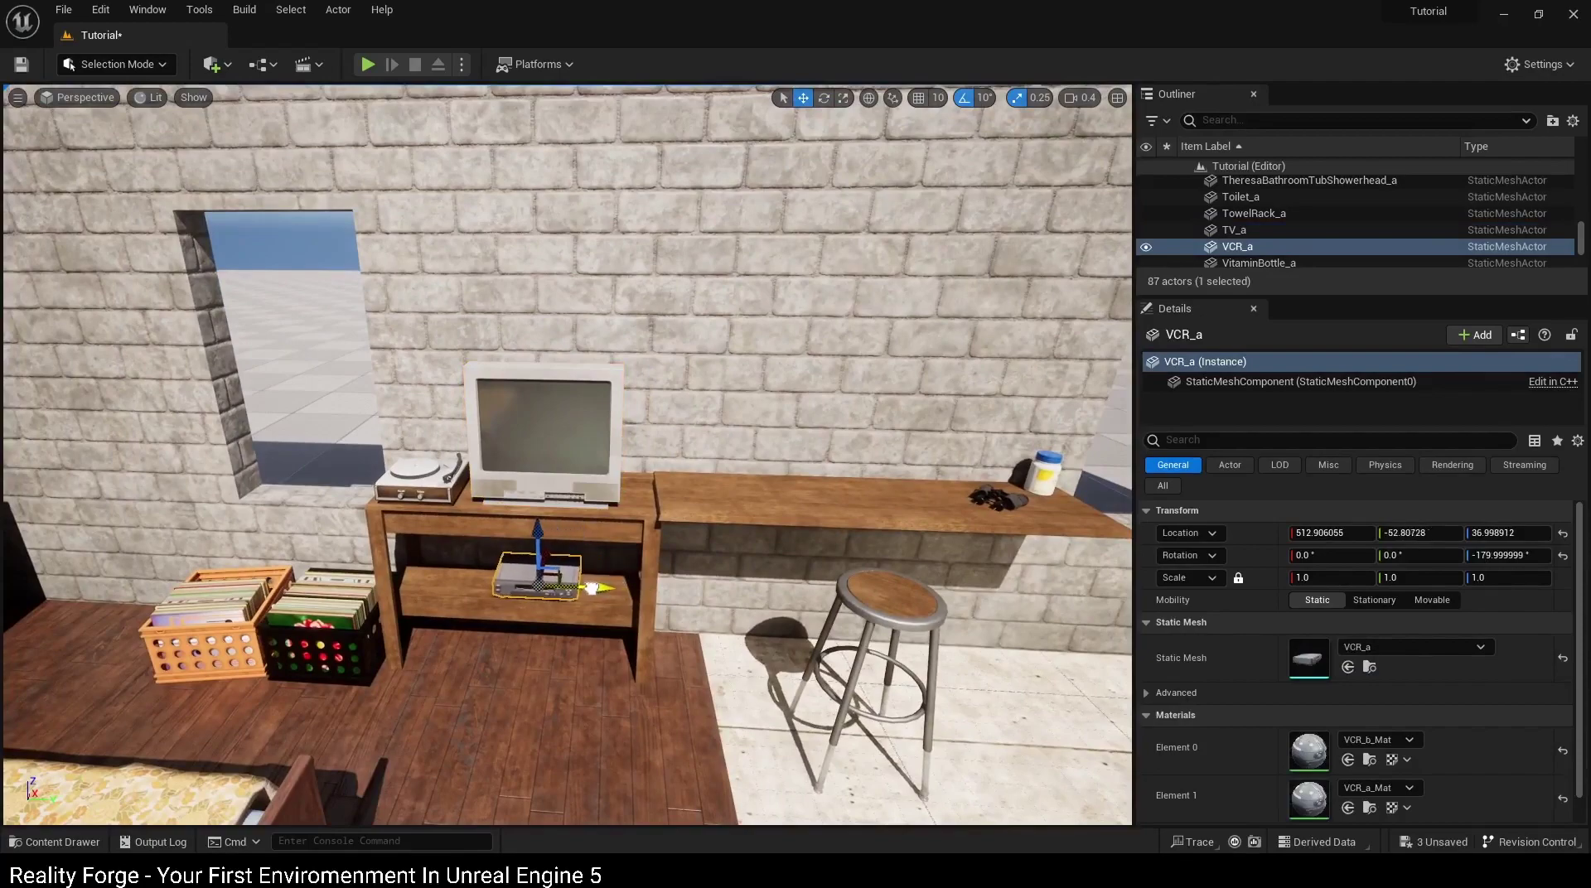
click(539, 729)
right_drag(539, 729, 464, 770)
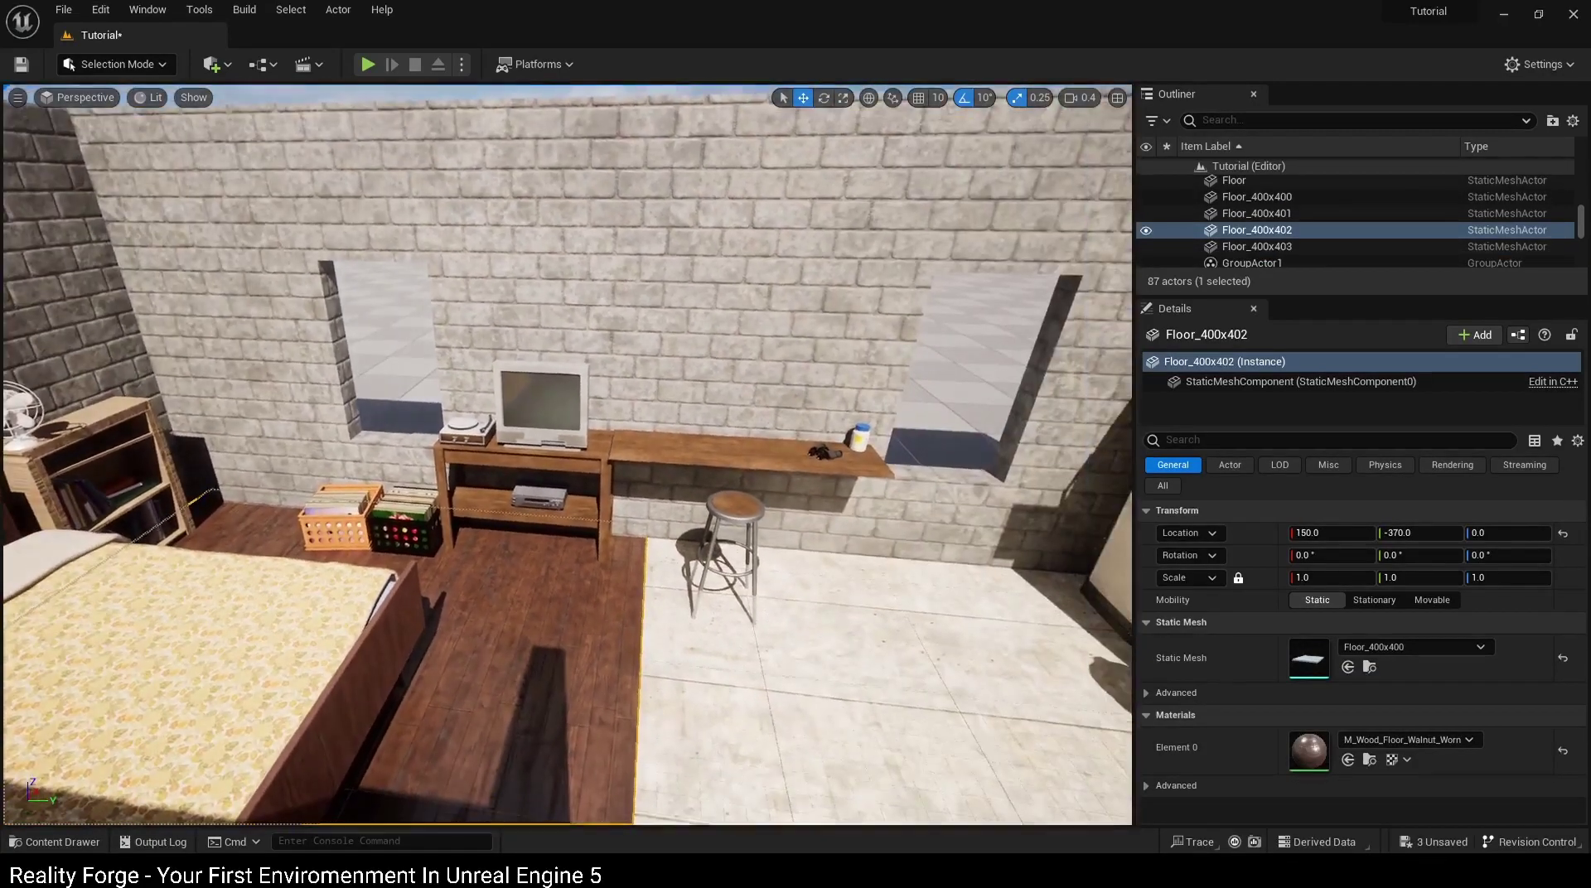
key(ctrl+space)
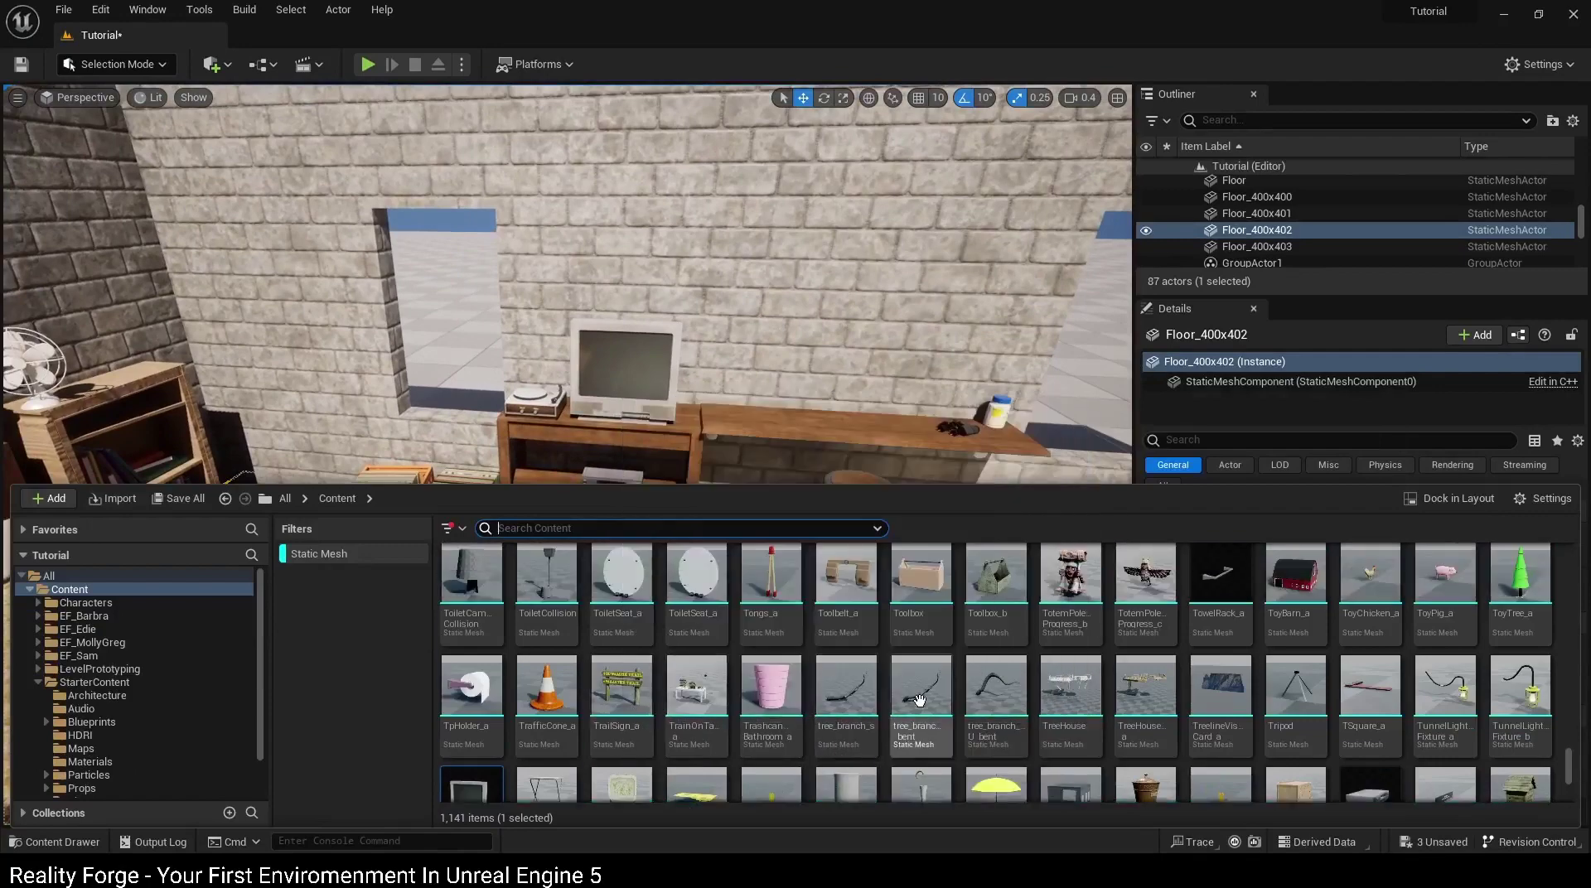
Step: Scroll the Content Drawer up to Snackpack_a and drop it near the kitchen shelves
scroll(1060, 711, up, 2)
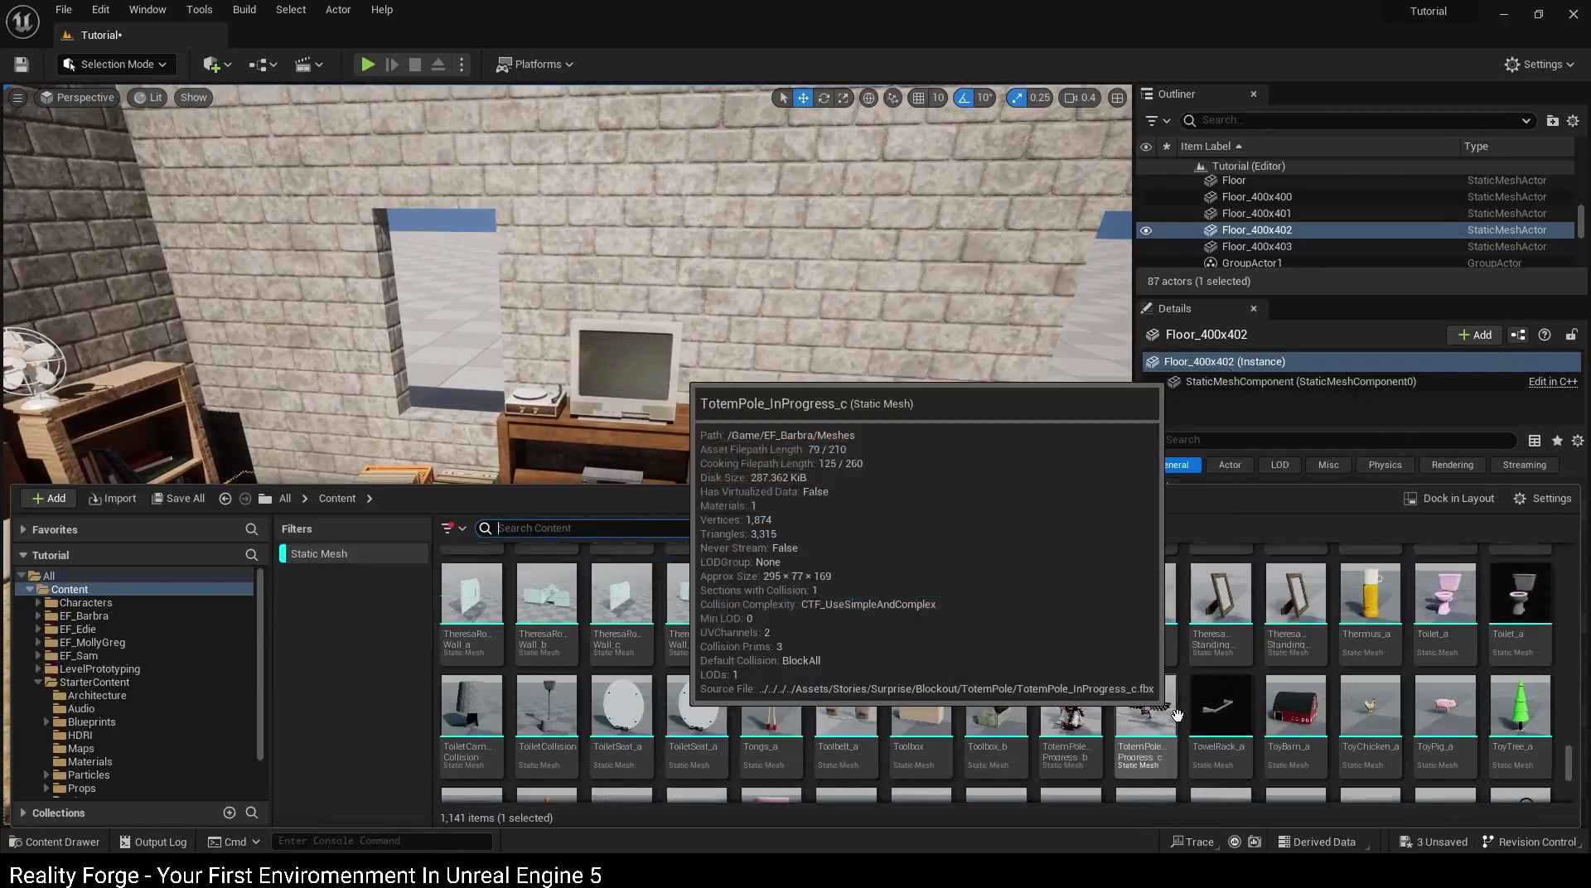
scroll(1050, 715, up, 2)
scroll(1019, 688, up, 2)
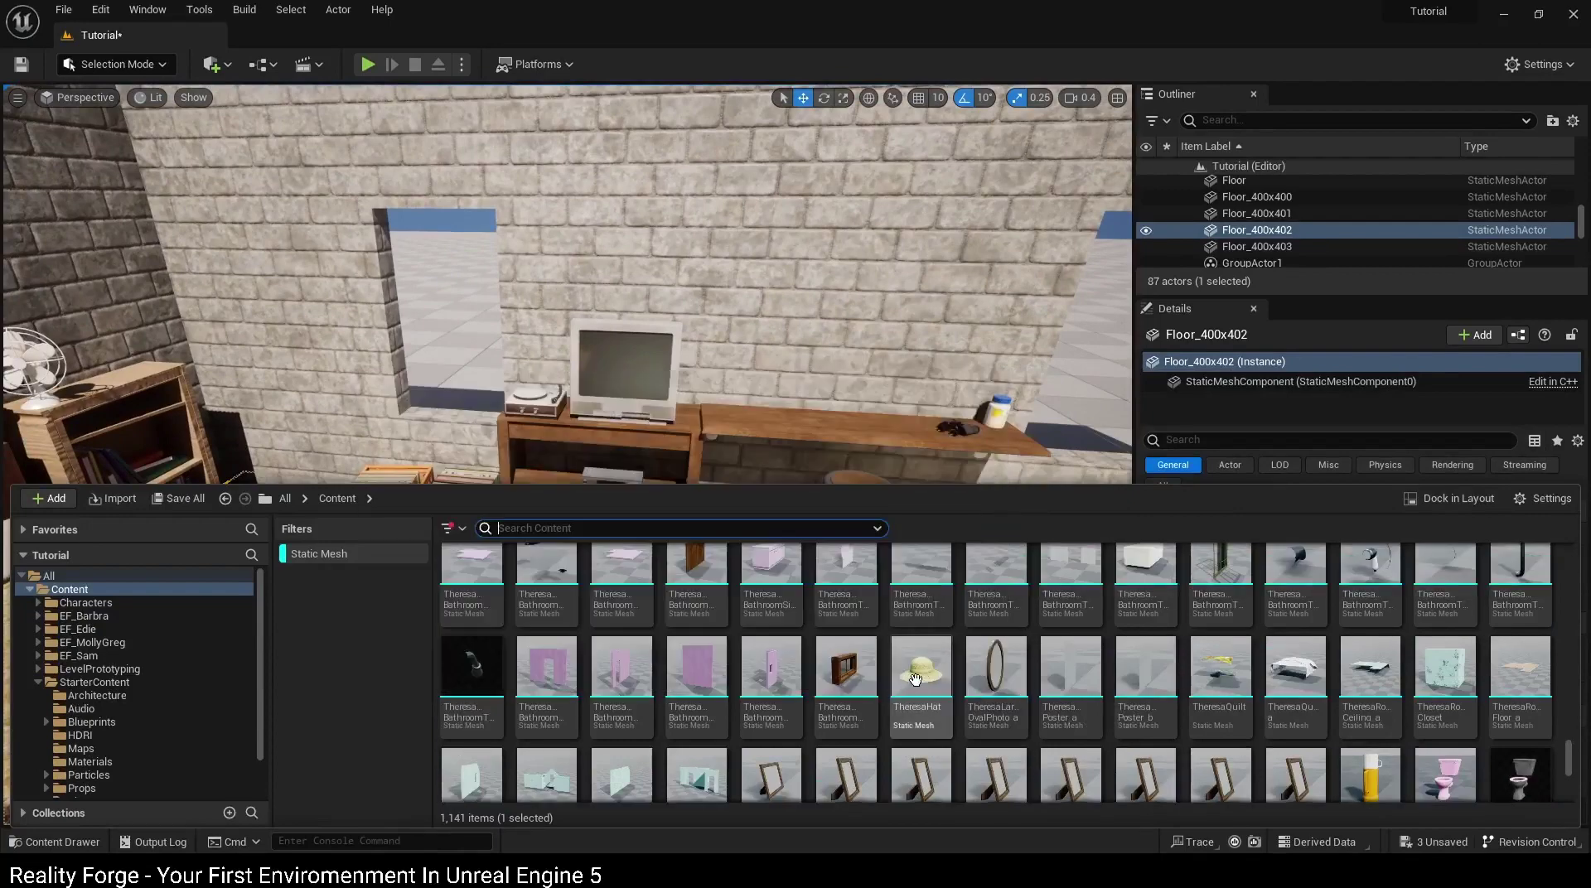
scroll(1015, 678, up, 2)
scroll(1069, 676, up, 2)
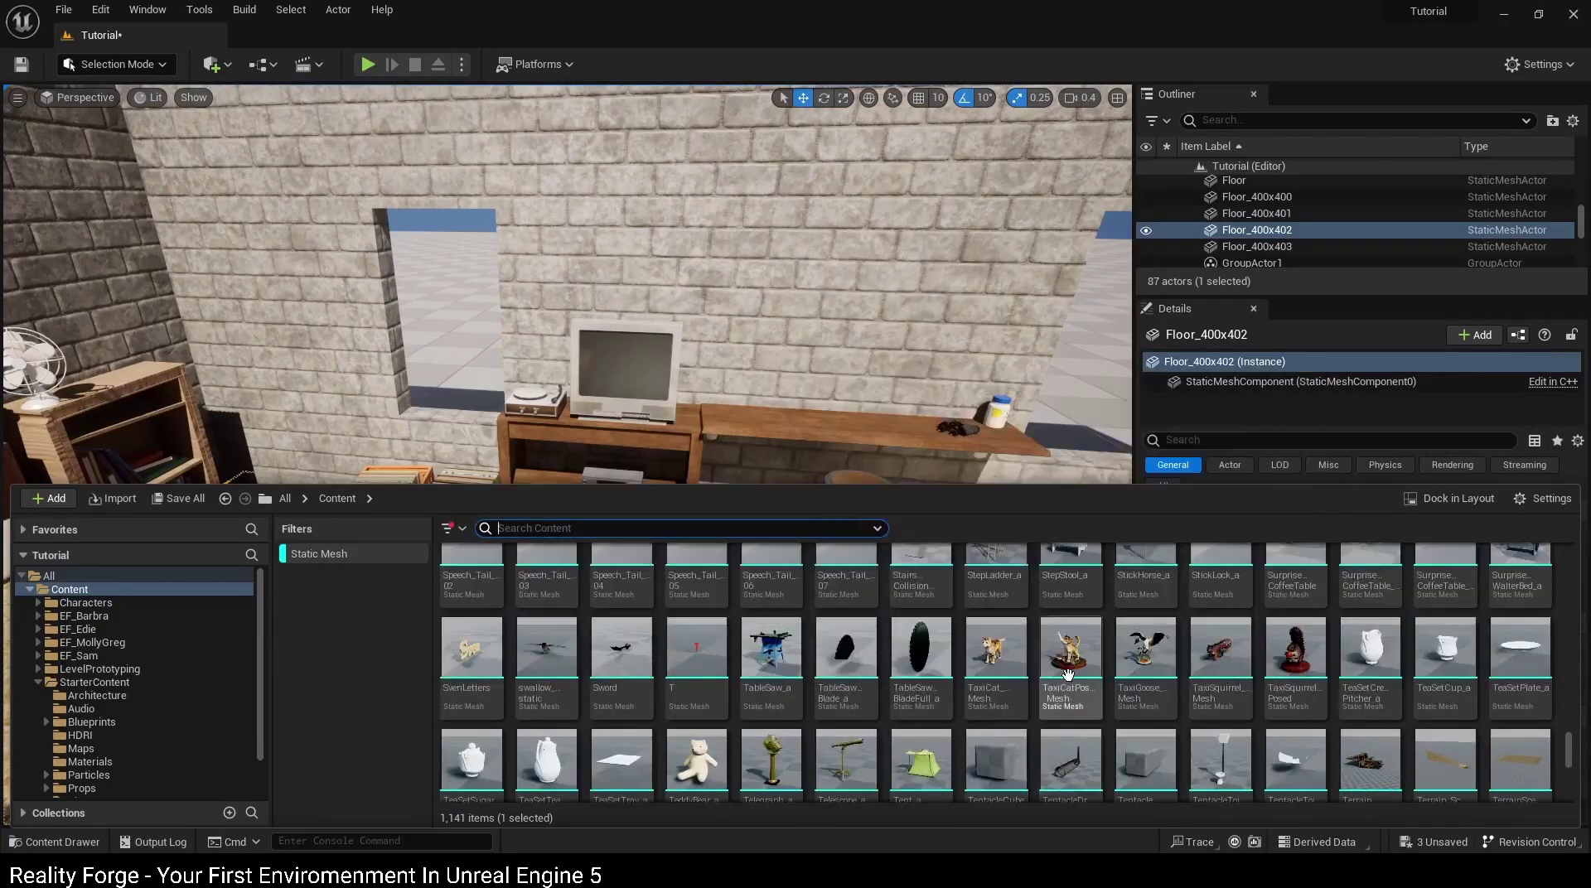
scroll(1077, 678, up, 2)
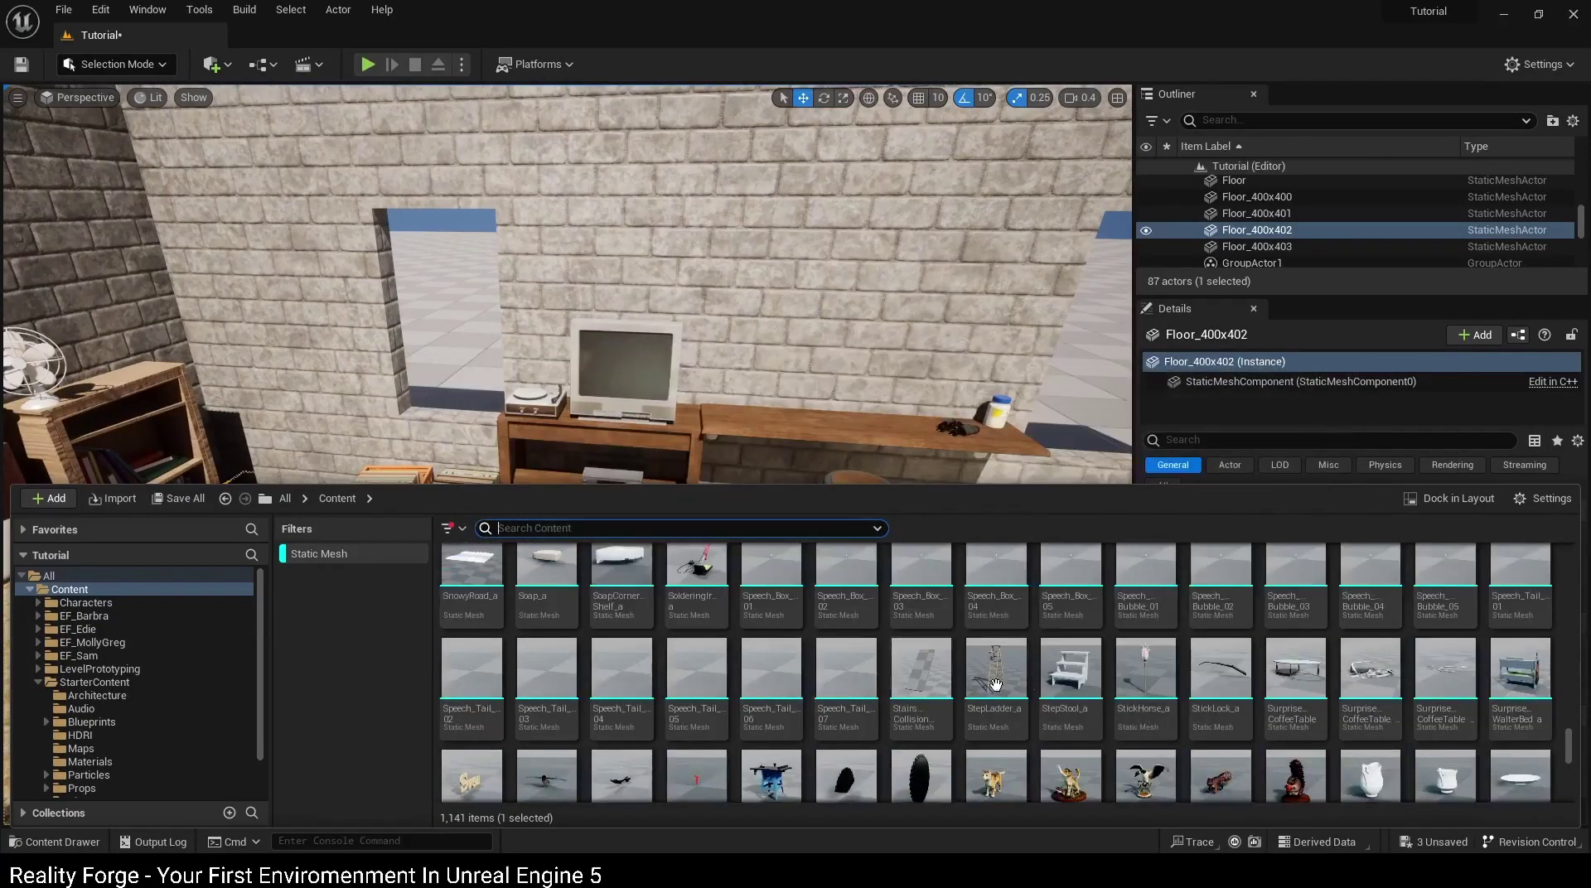
scroll(1077, 684, up, 2)
scroll(1160, 686, up, 1)
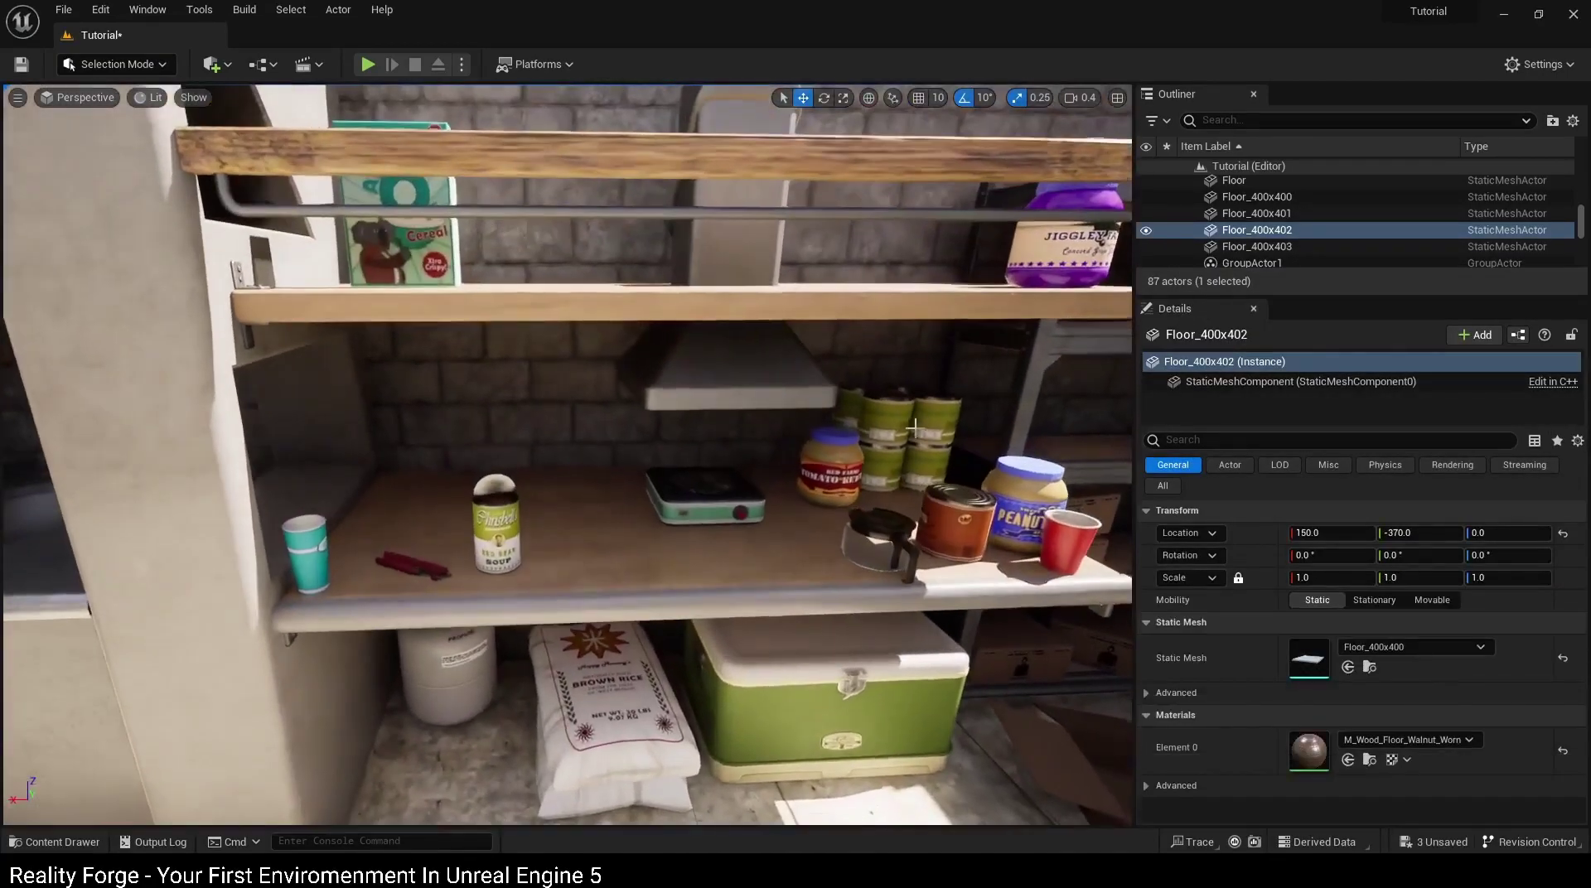
key(ctrl+space)
drag(829, 630, 596, 340)
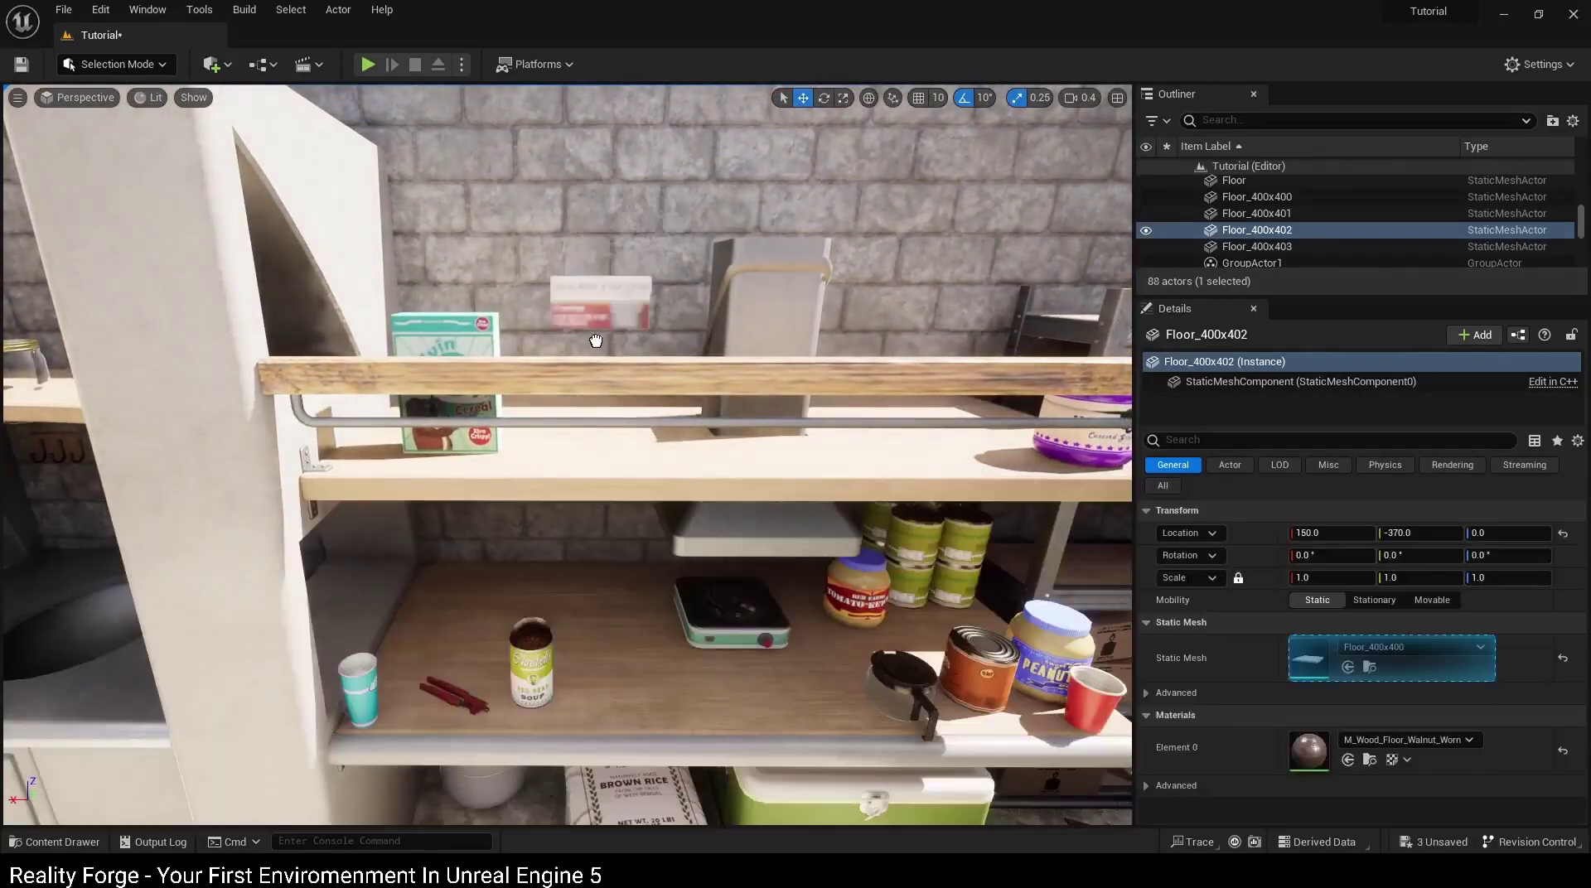
Step: Seat the snack pack on the upper shelf beside the cereal box using the Y and Z arrows
right_drag(597, 421, 773, 493)
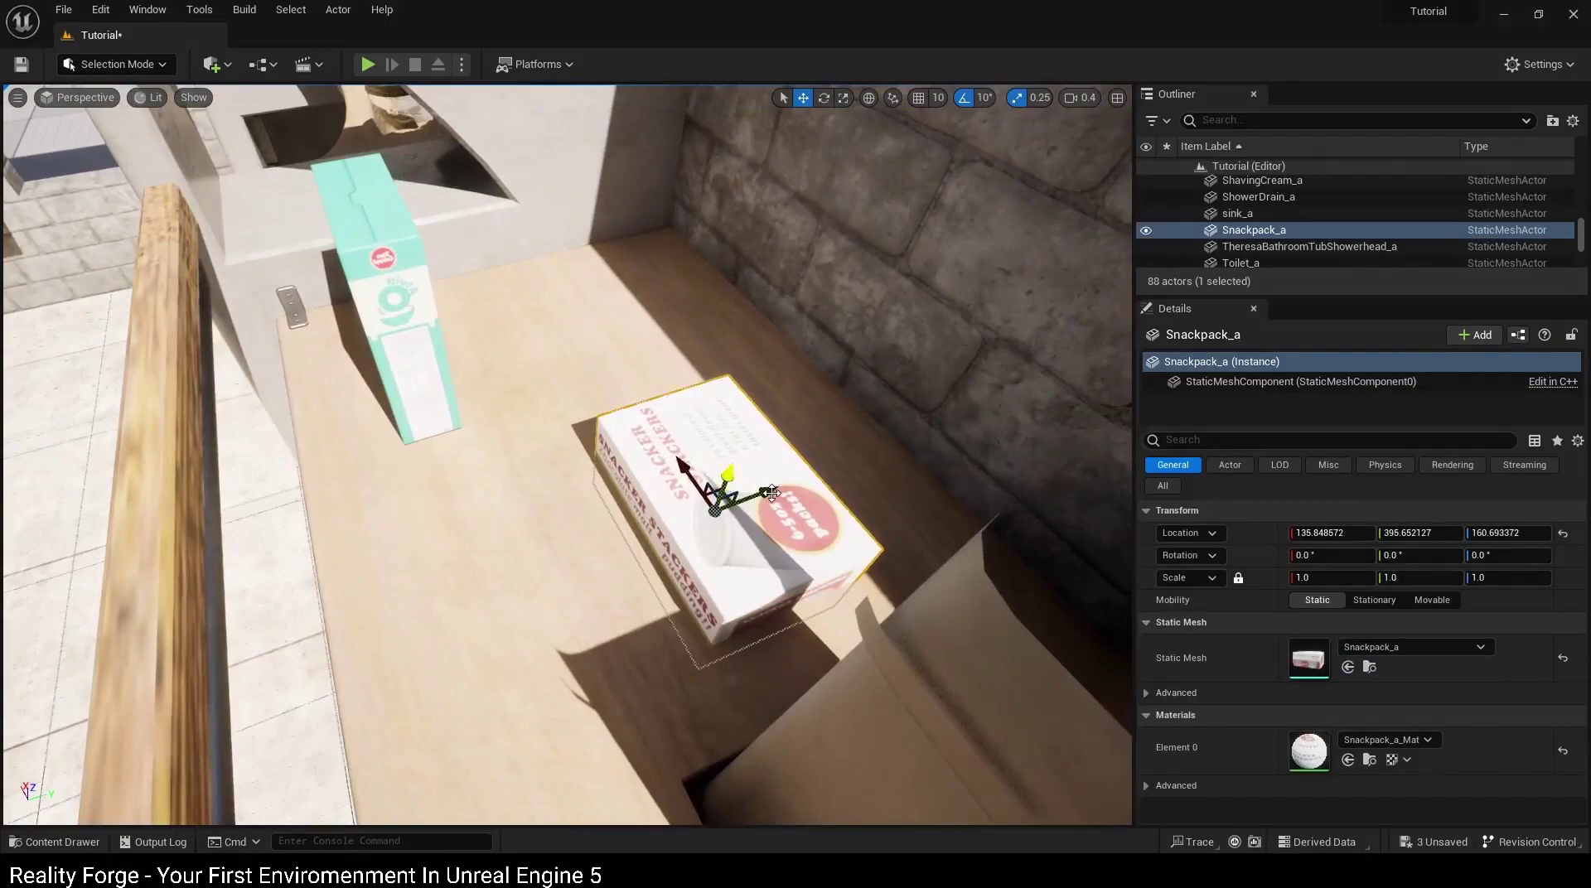
drag(773, 494, 504, 520)
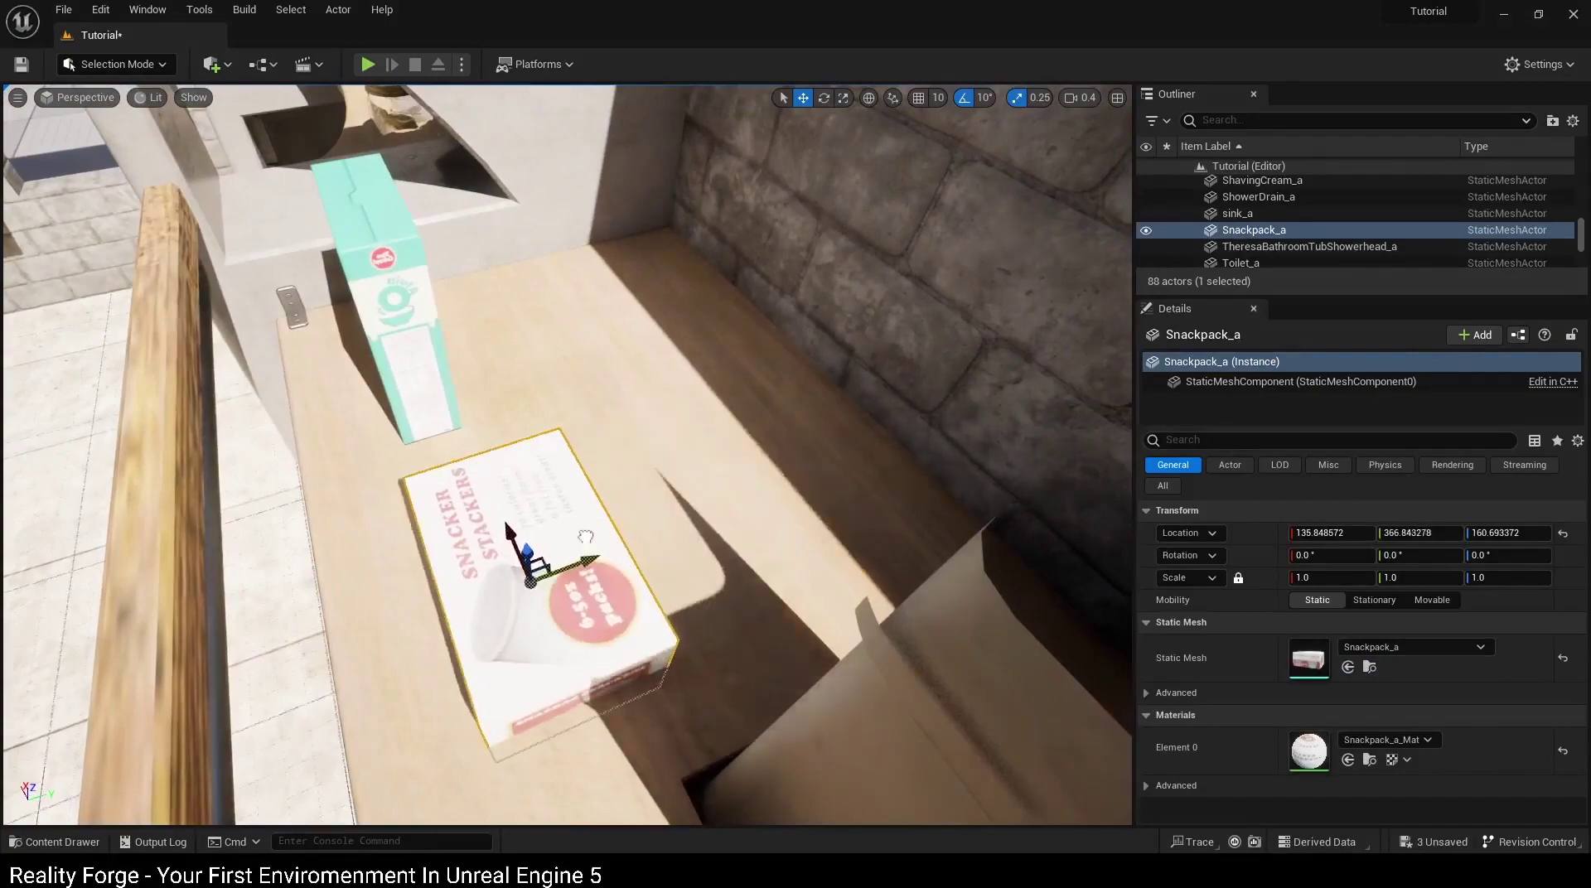
right_drag(489, 560, 524, 458)
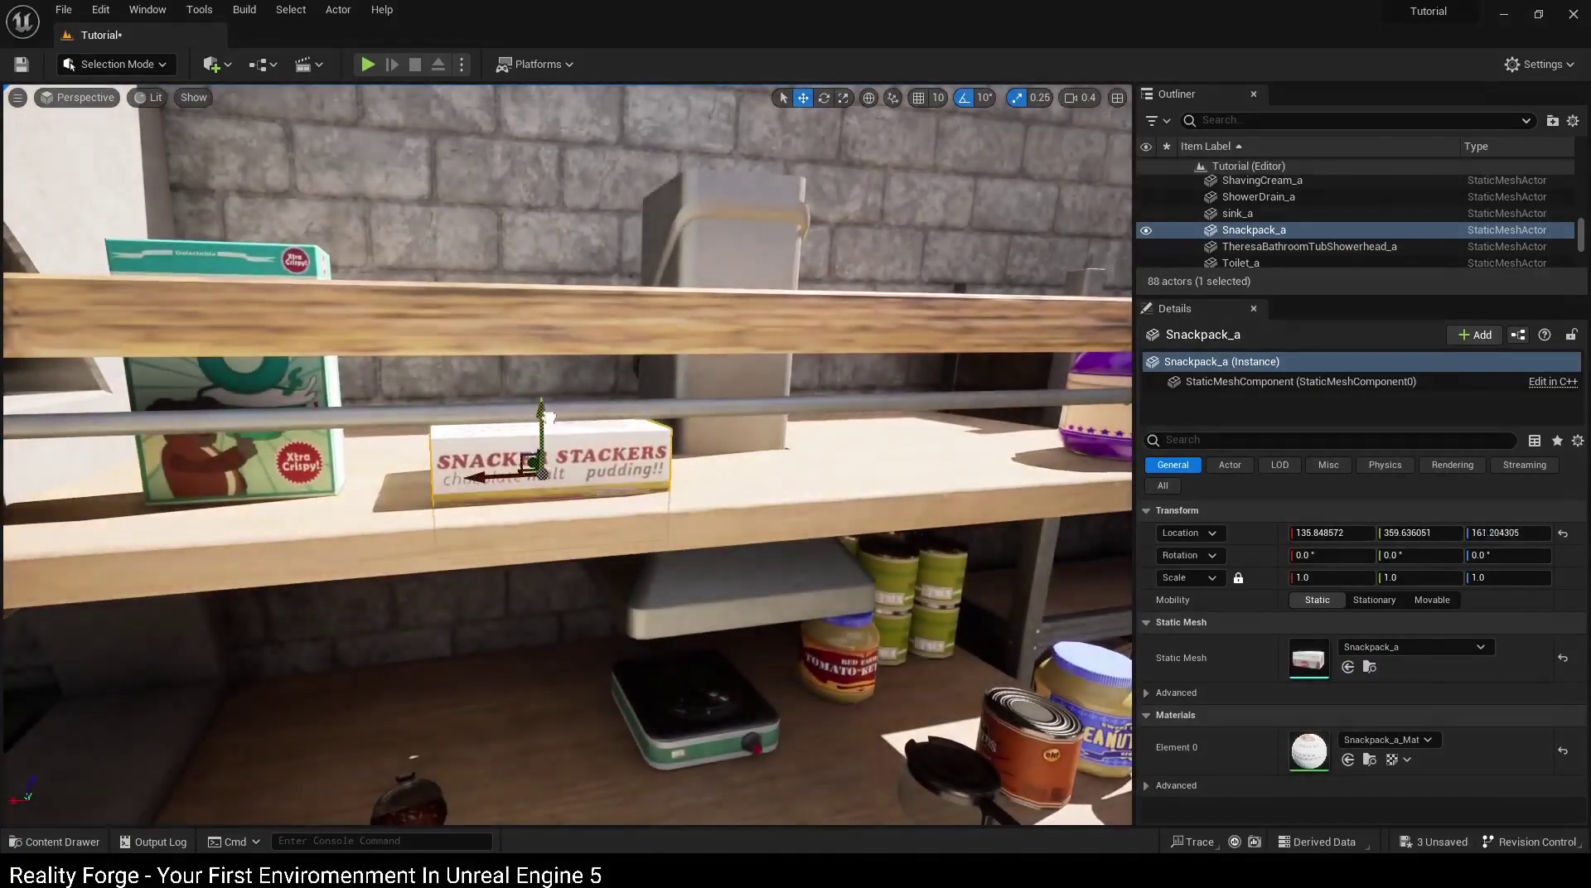
drag(541, 435, 547, 365)
right_drag(547, 370, 713, 437)
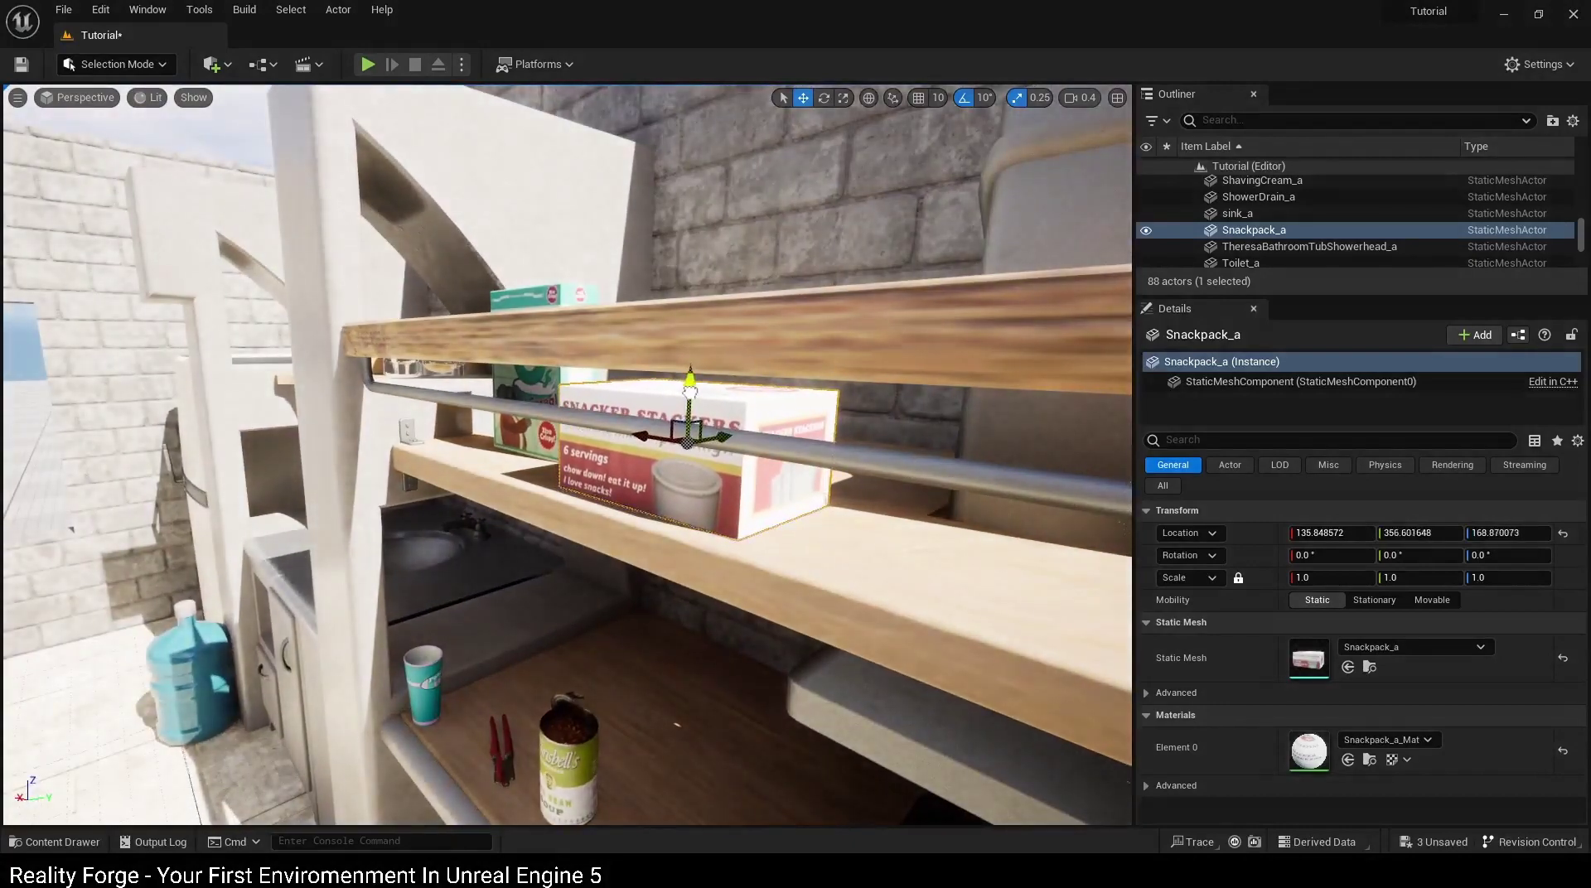
right_drag(598, 525, 580, 497)
Step: Move the view from the hot plate shelf to the binoculars table
click(539, 530)
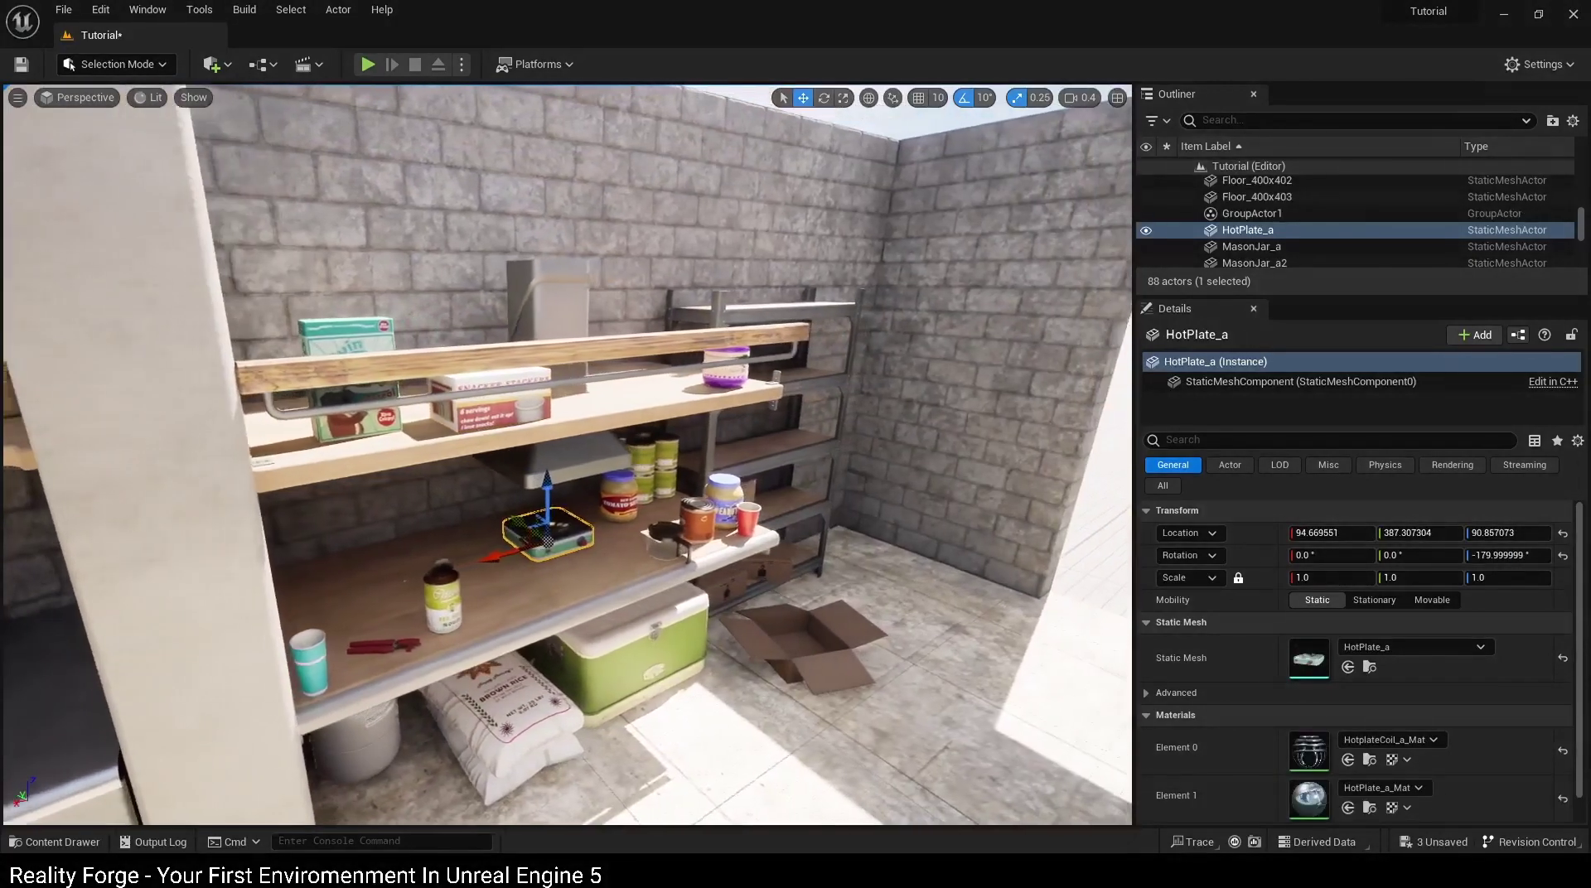
key(ctrl+space)
scroll(1094, 706, up, 3)
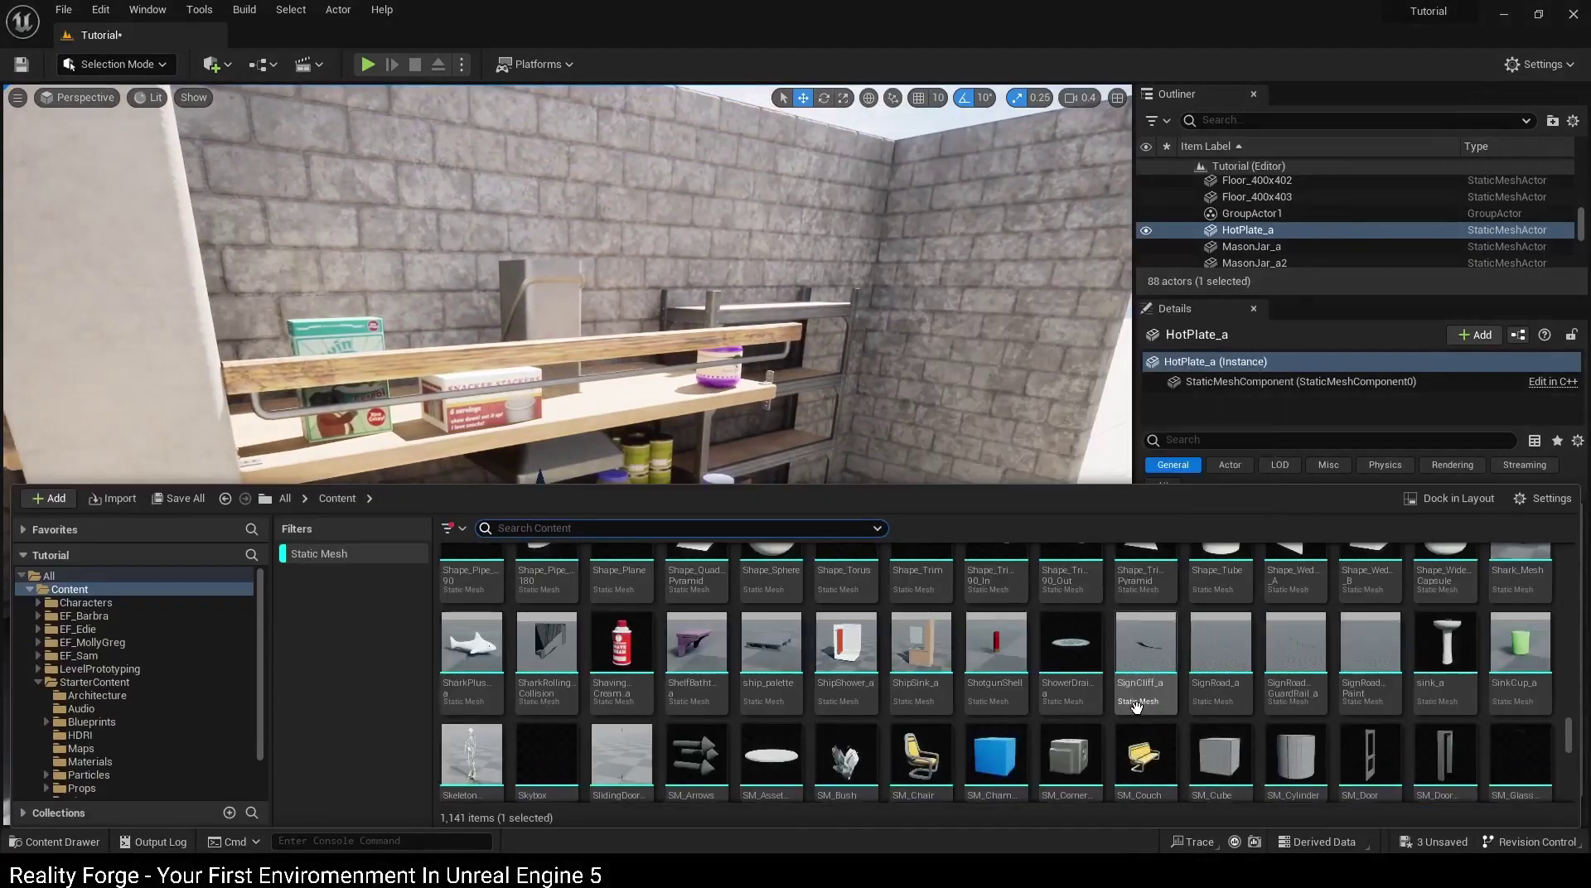
scroll(1094, 705, up, 1)
scroll(1070, 713, up, 2)
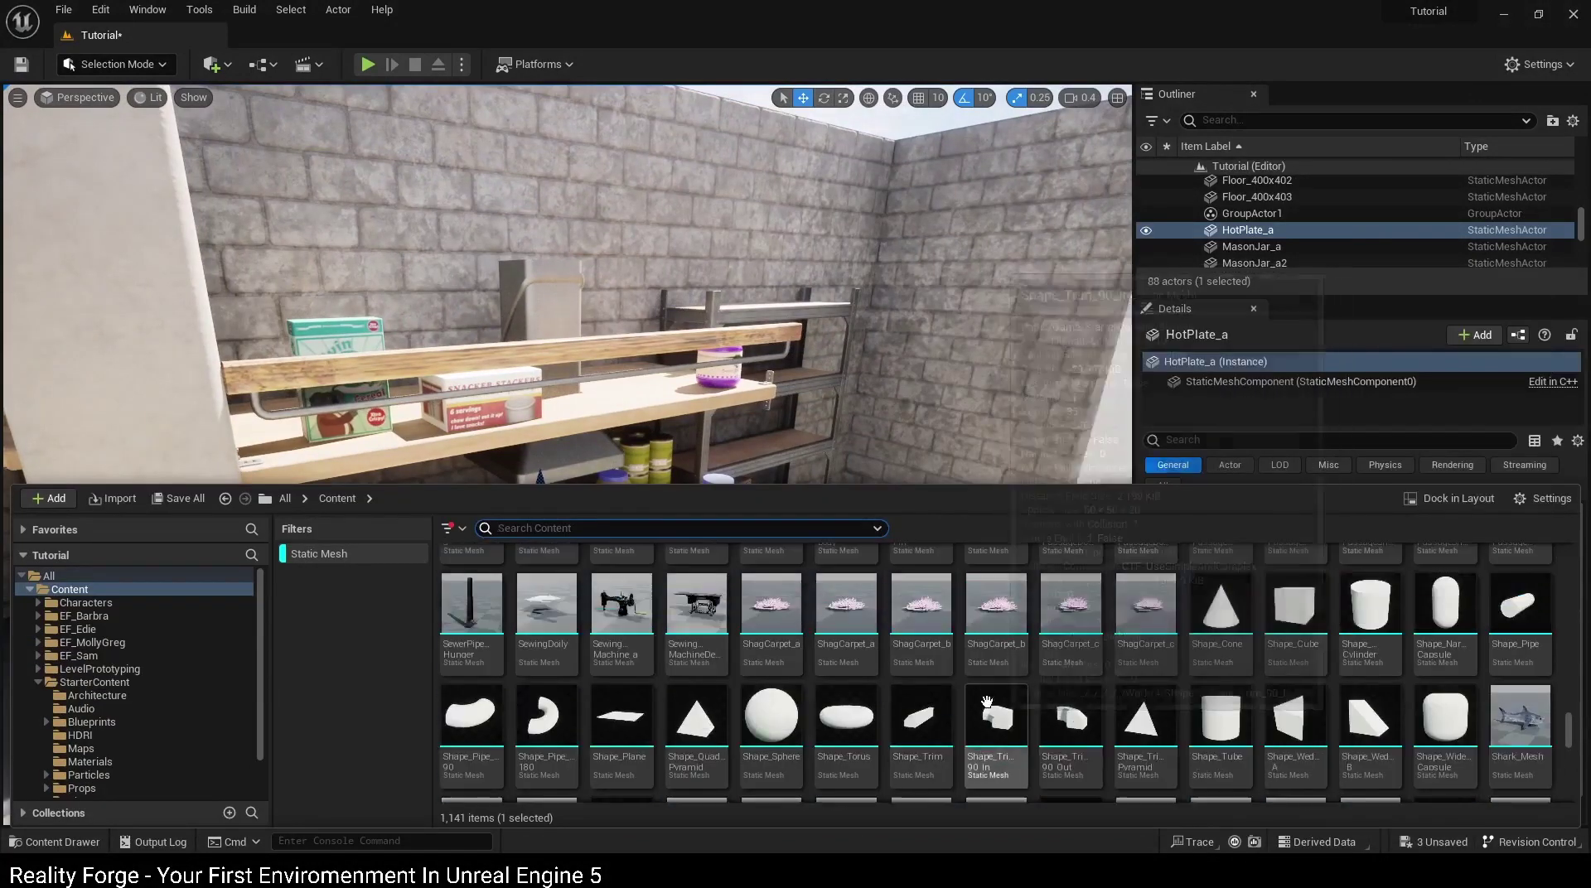
scroll(1044, 718, up, 3)
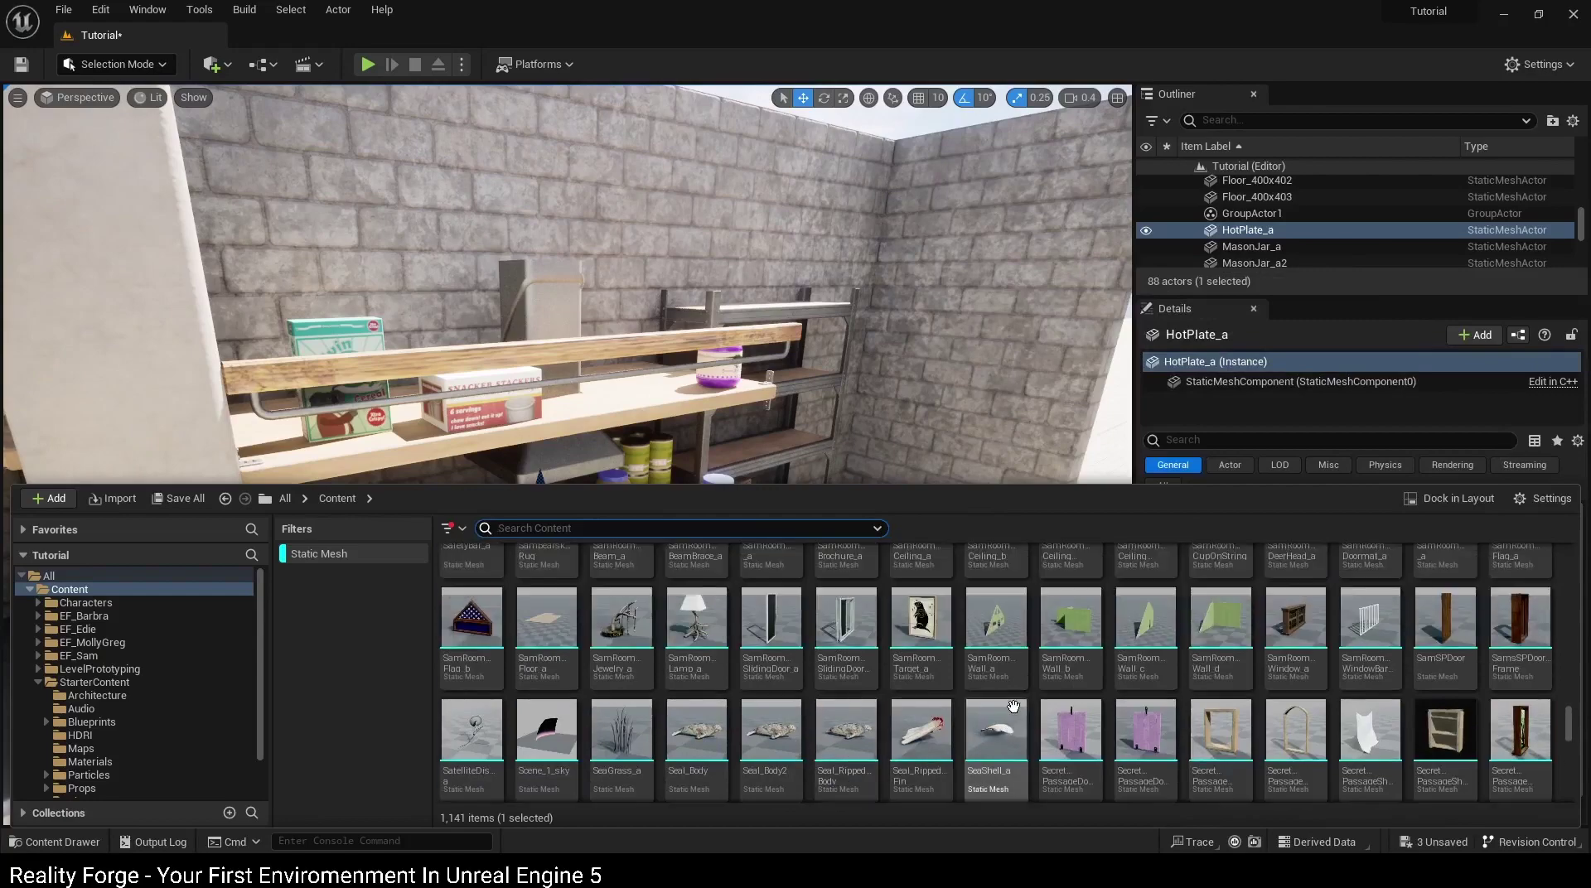
scroll(1035, 714, up, 1)
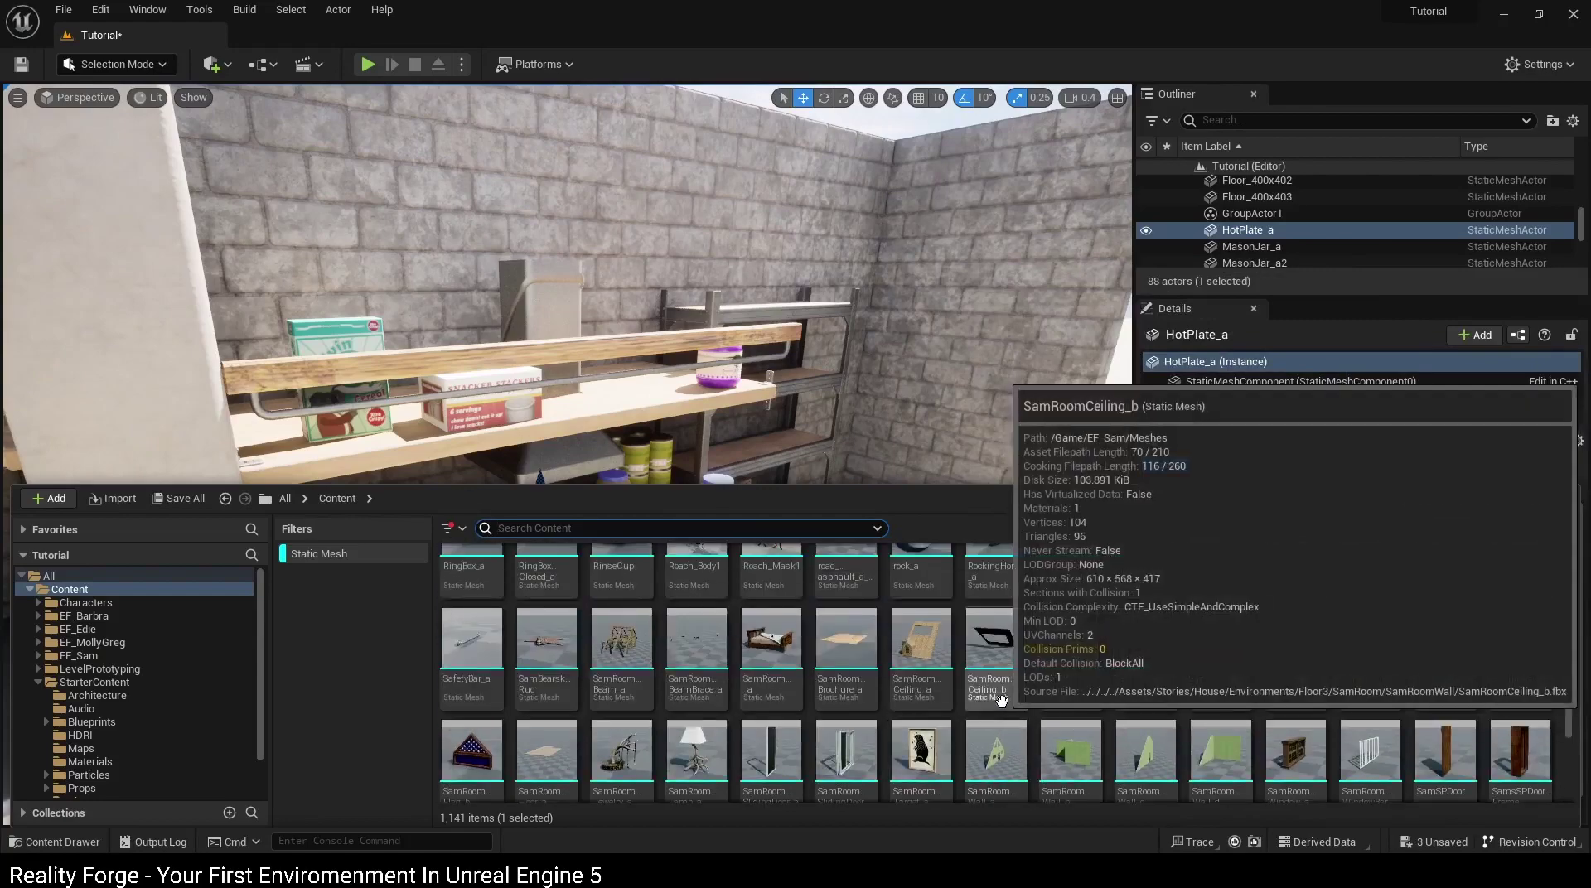
scroll(1001, 711, up, 1)
scroll(1061, 696, up, 1)
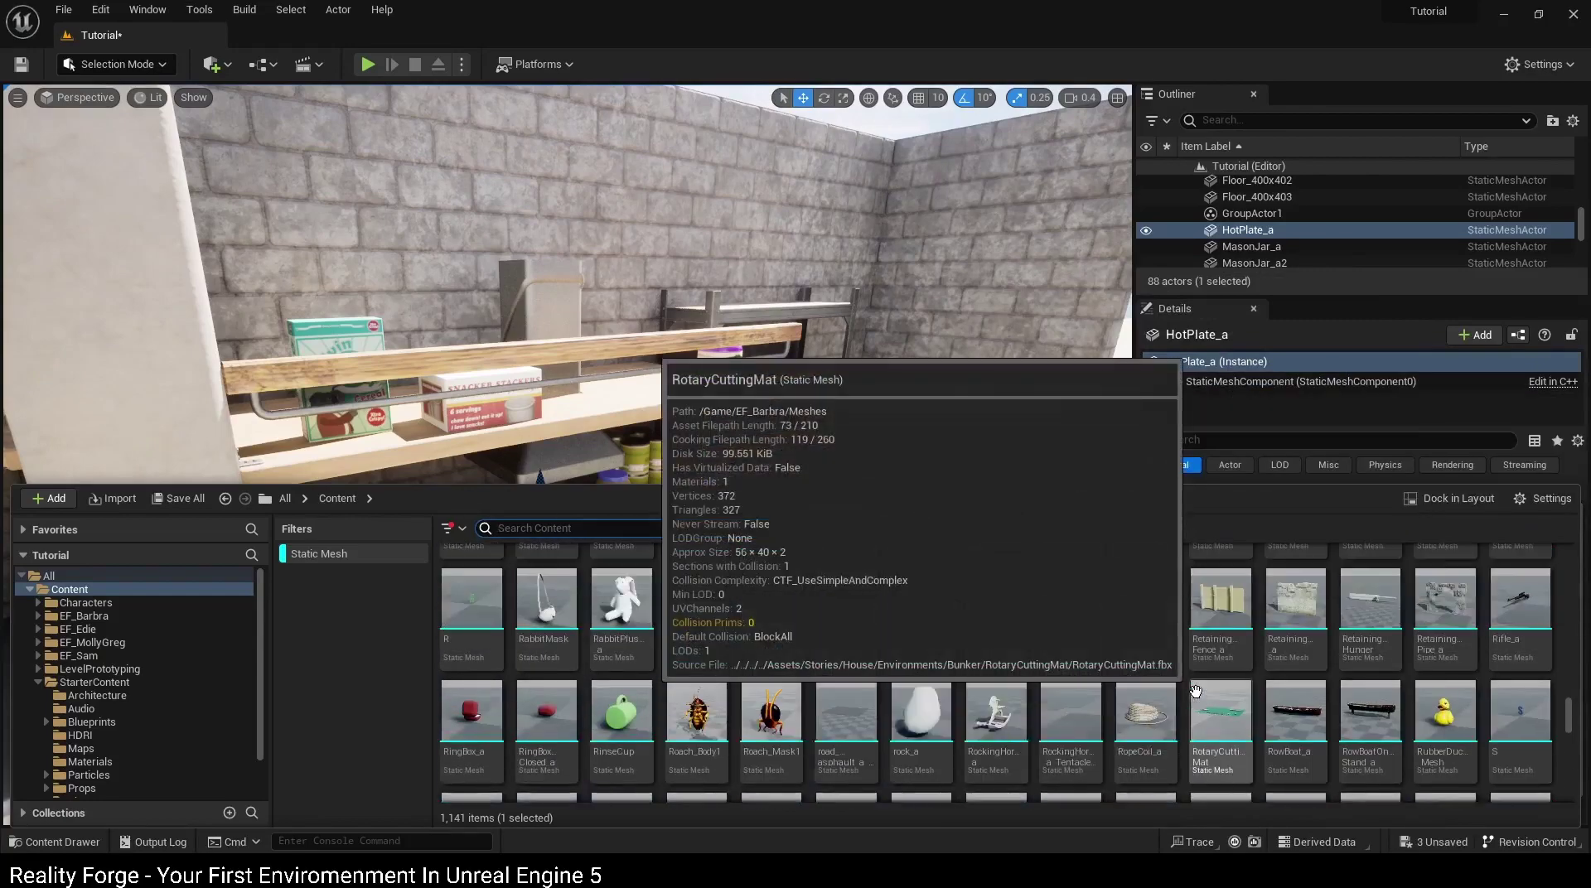
scroll(1110, 688, up, 1)
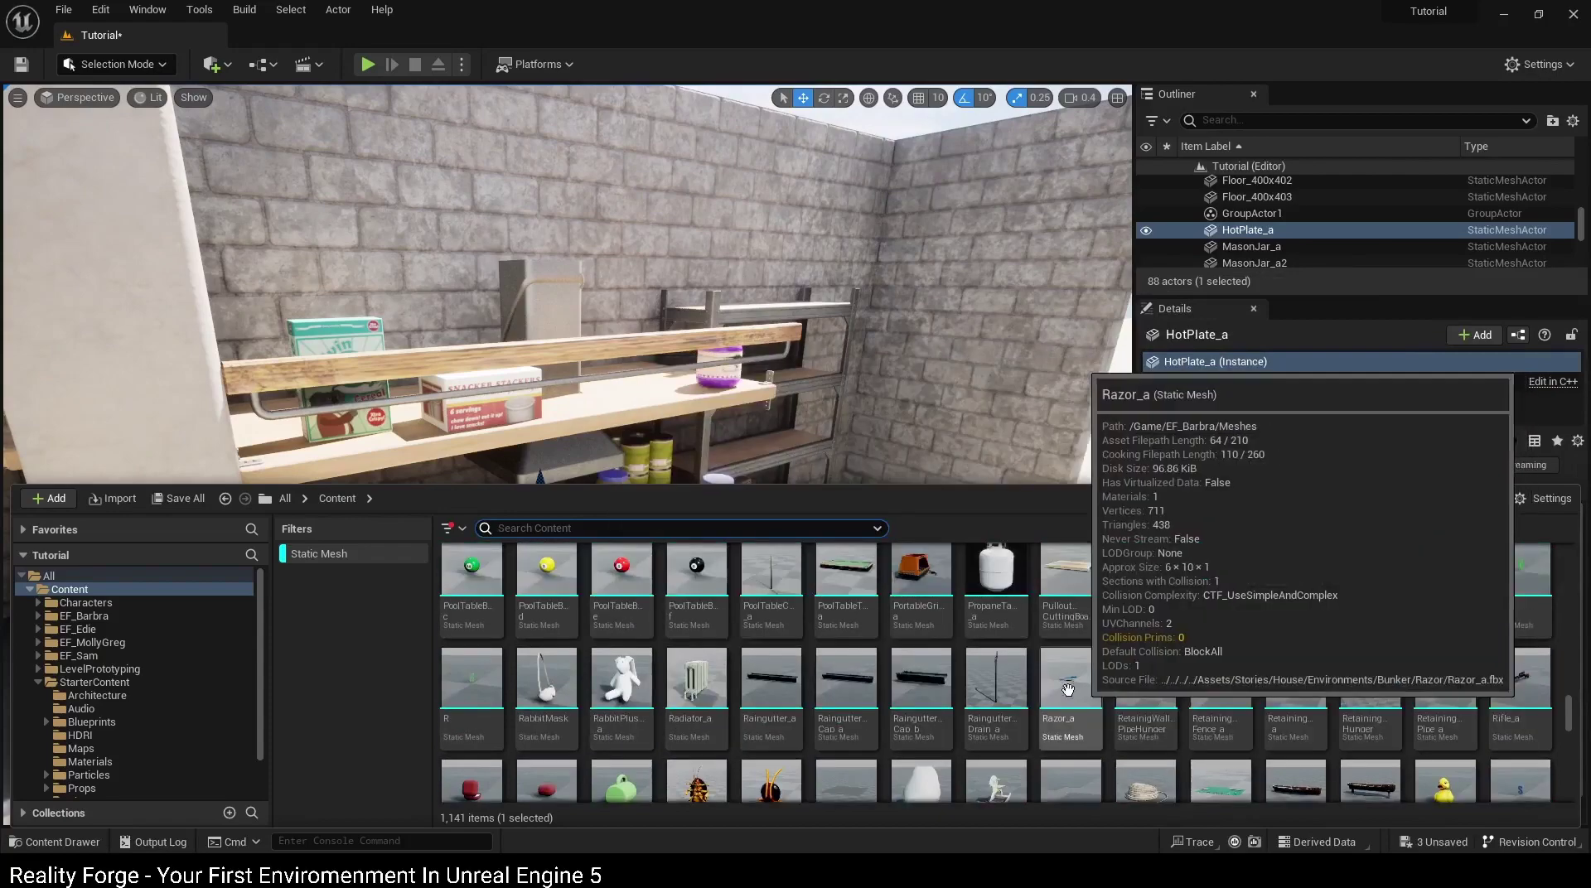
scroll(969, 705, up, 1)
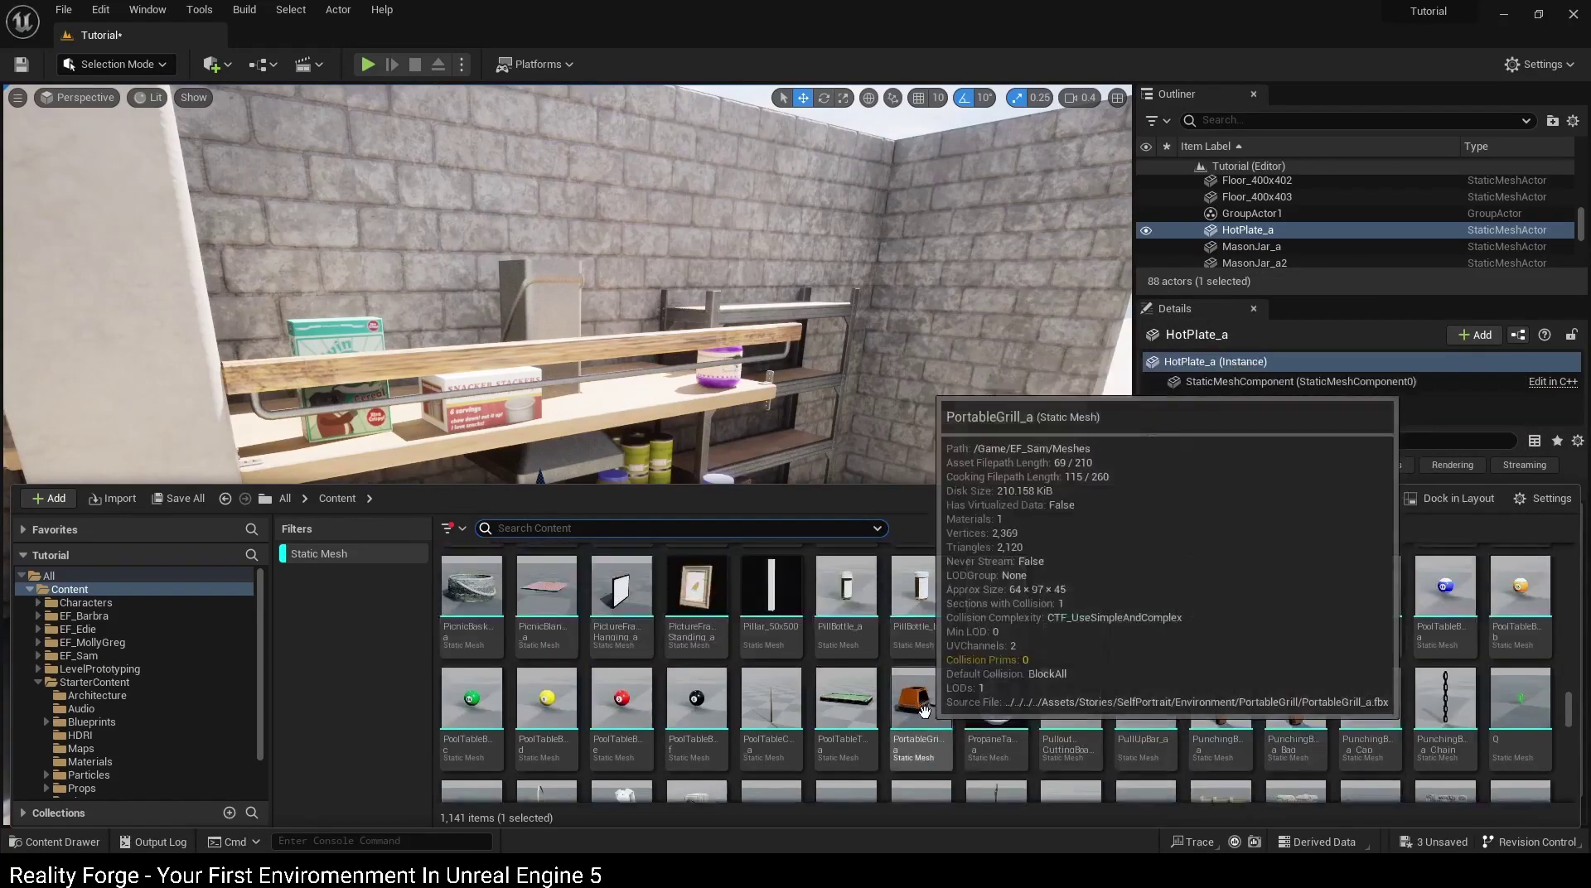
scroll(961, 704, up, 2)
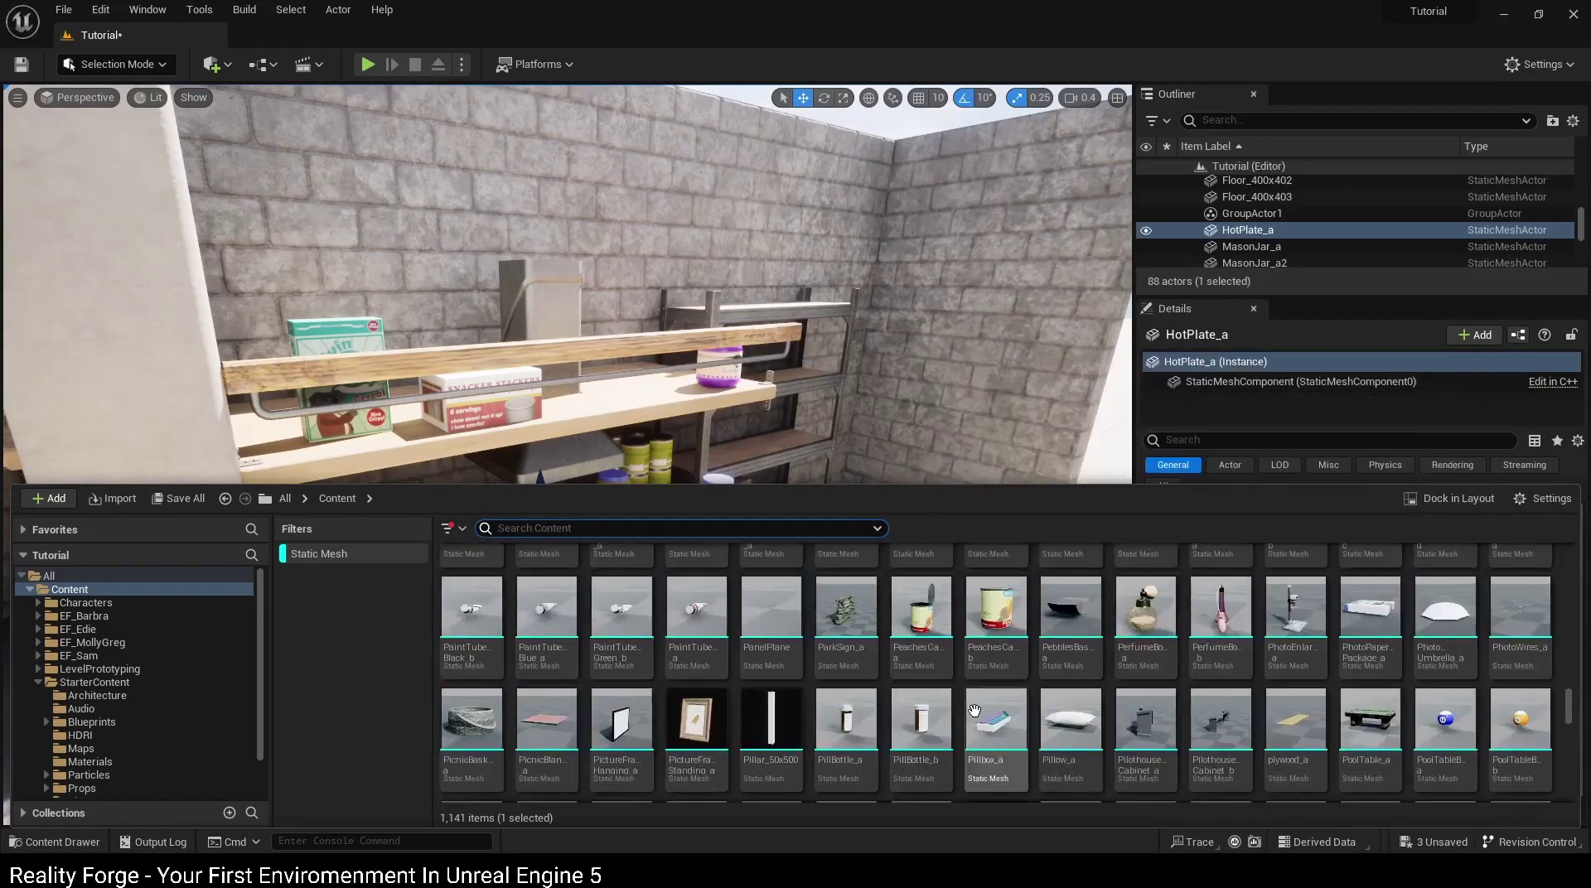
right_drag(812, 433, 764, 391)
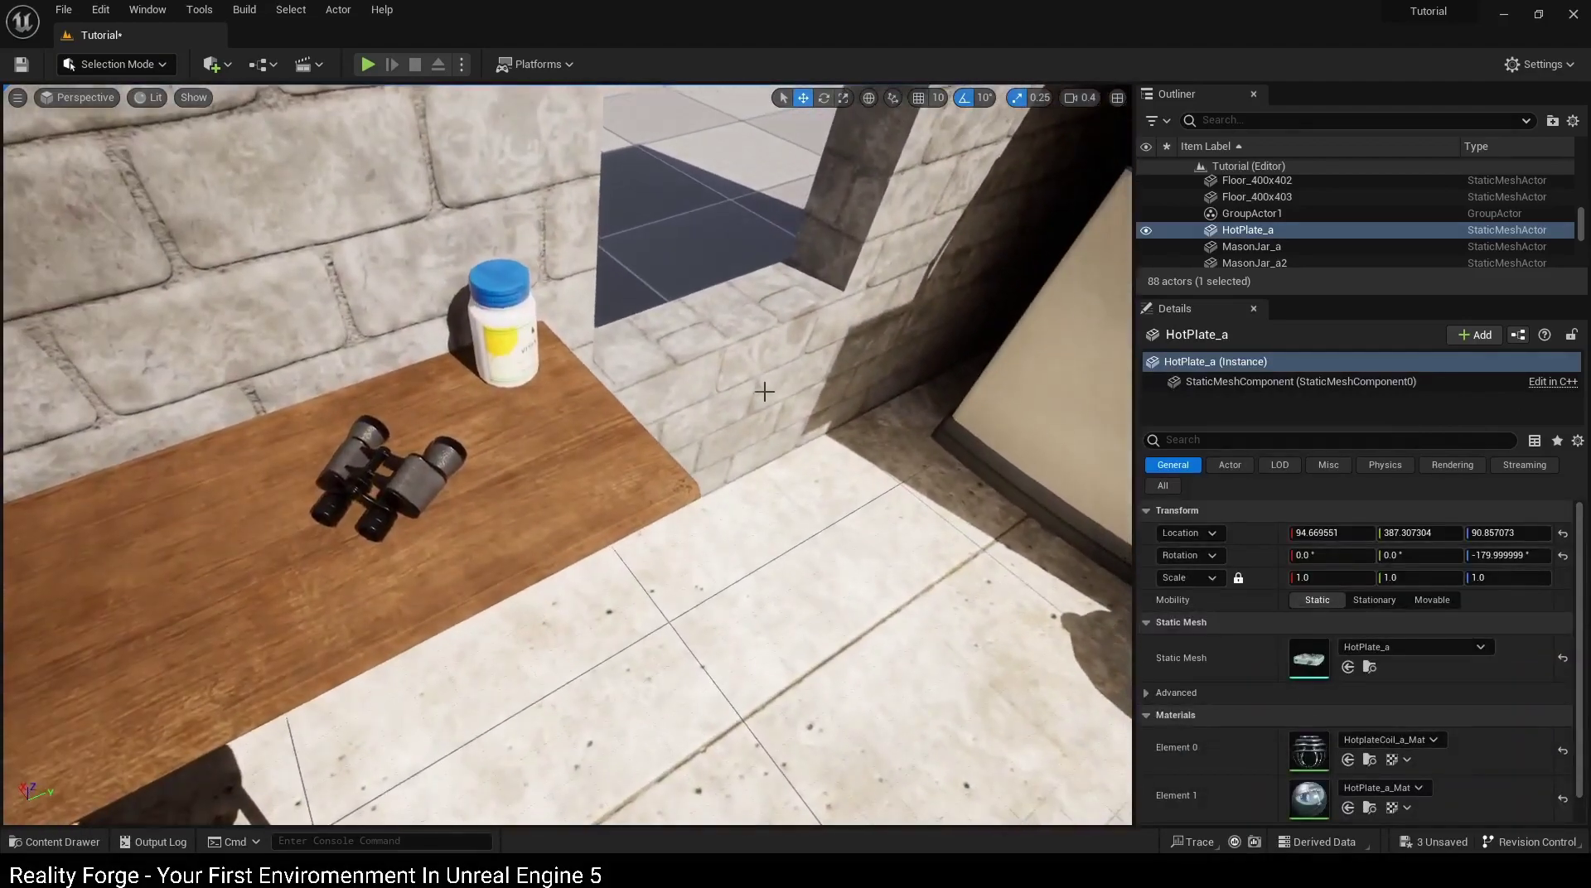
Step: Place PillBottle_a and PillBottle_b beside the large pill bottle on the table
key(ctrl+space)
drag(857, 742, 540, 416)
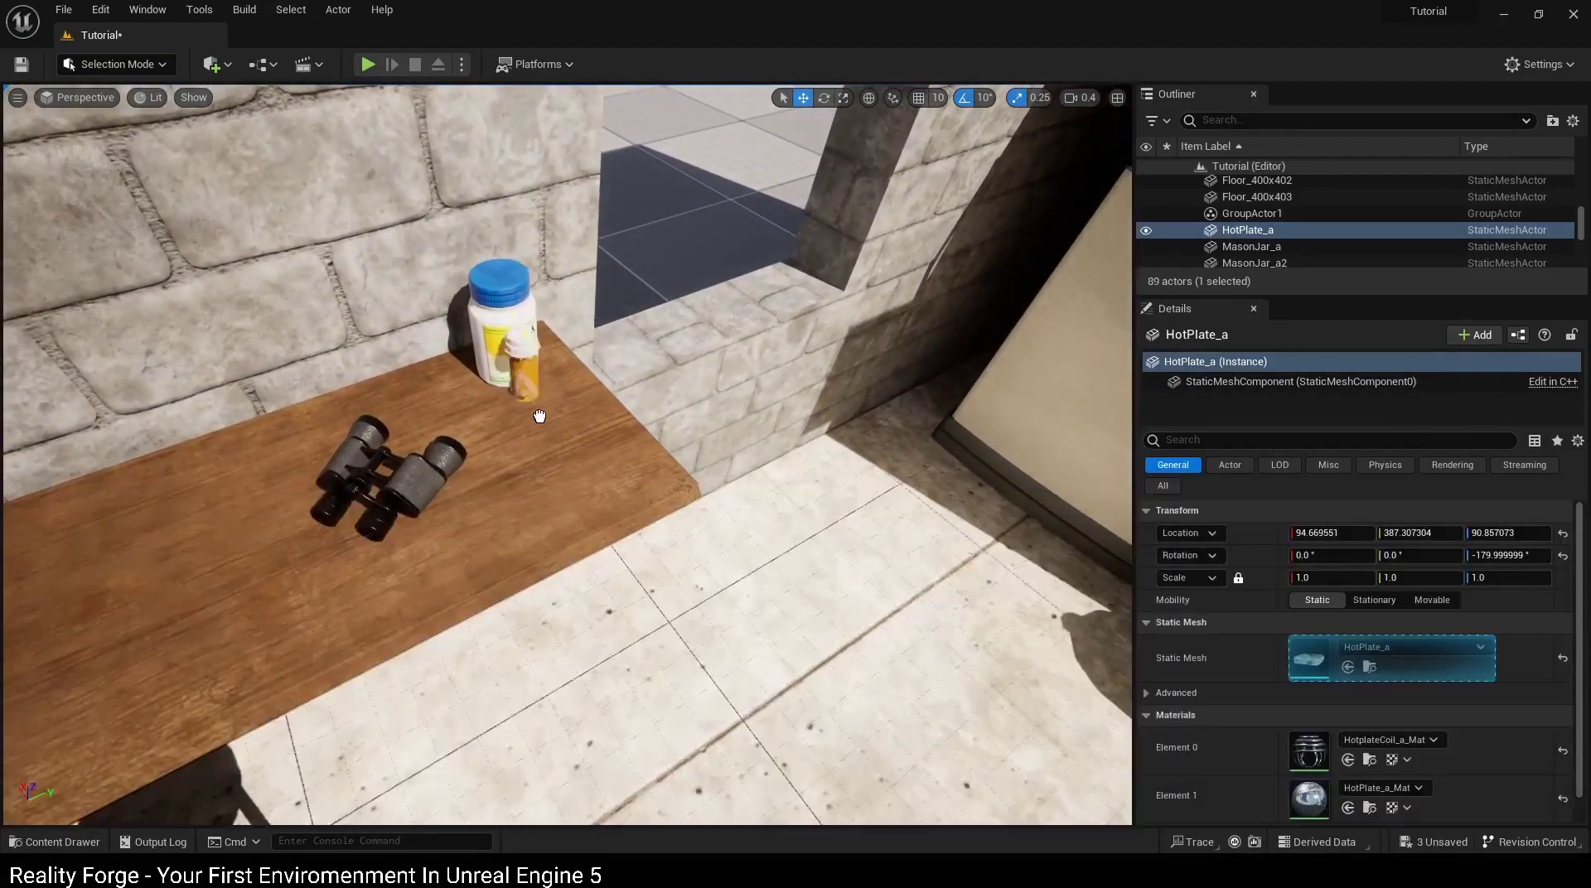
key(ctrl+space)
mouse_move(889, 694)
mouse_down()
mouse_move(534, 432)
mouse_move(443, 392)
mouse_up()
Step: Fly the view through the bedroom to the nightstand
key(ctrl+space)
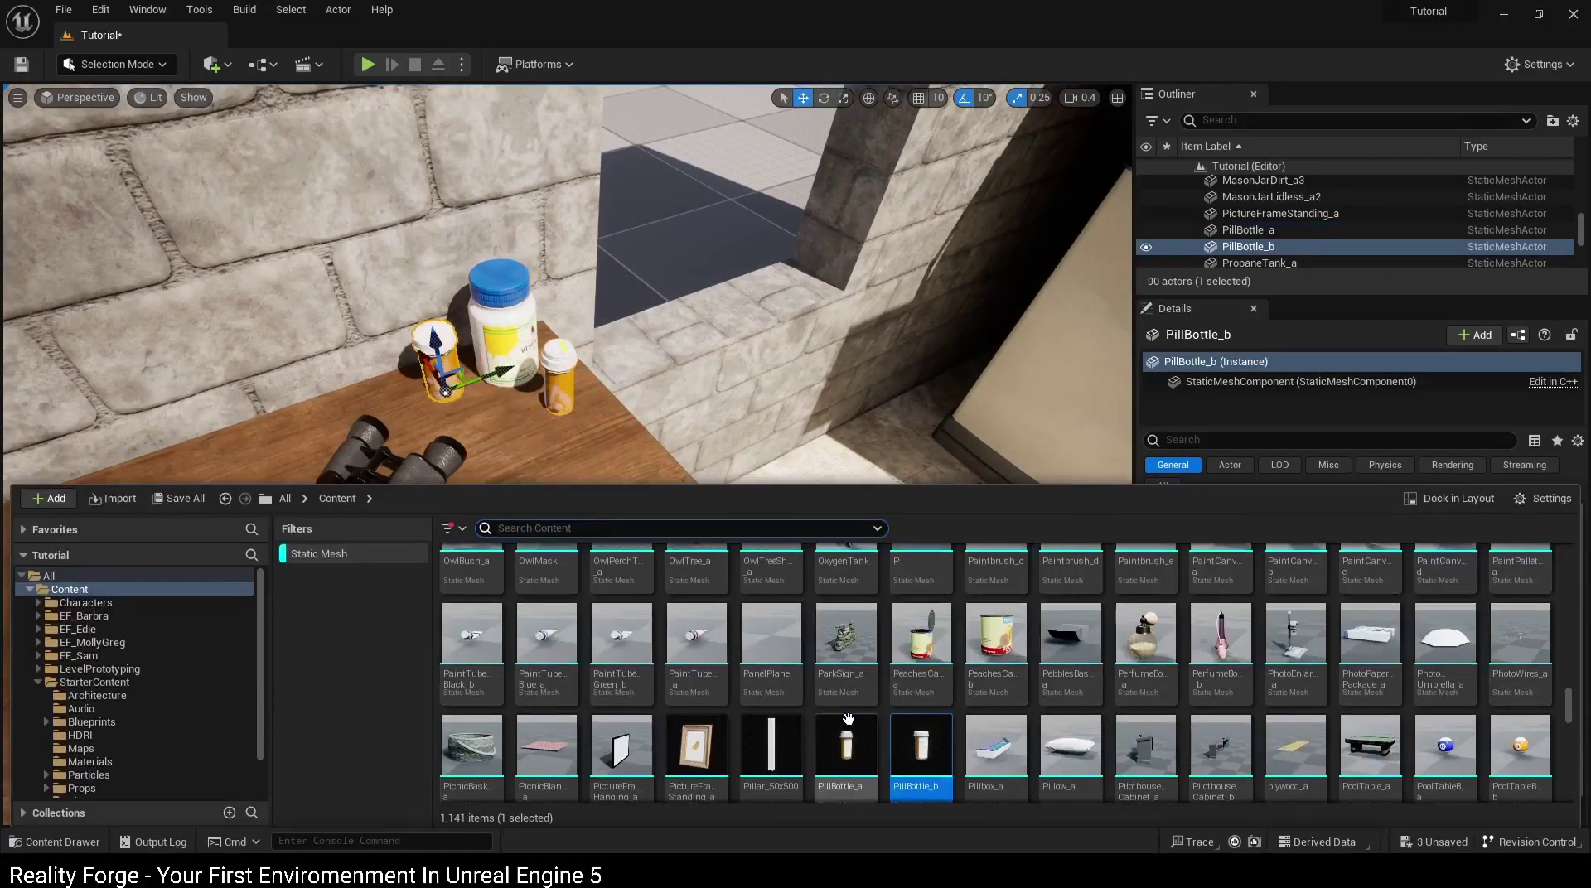
scroll(1119, 712, up, 1)
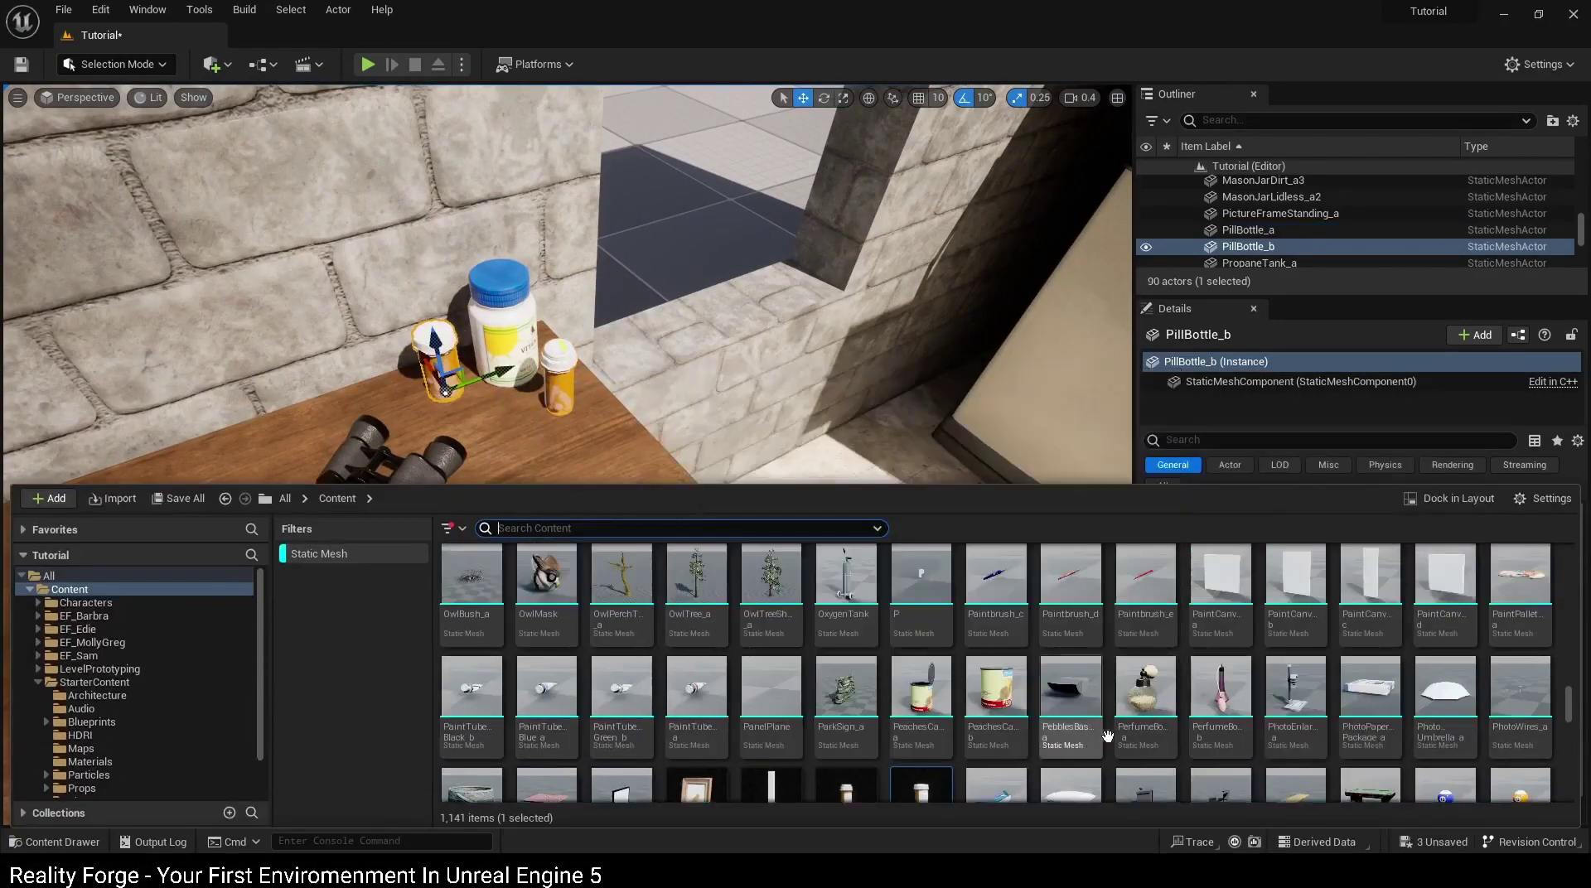
right_drag(994, 470, 911, 514)
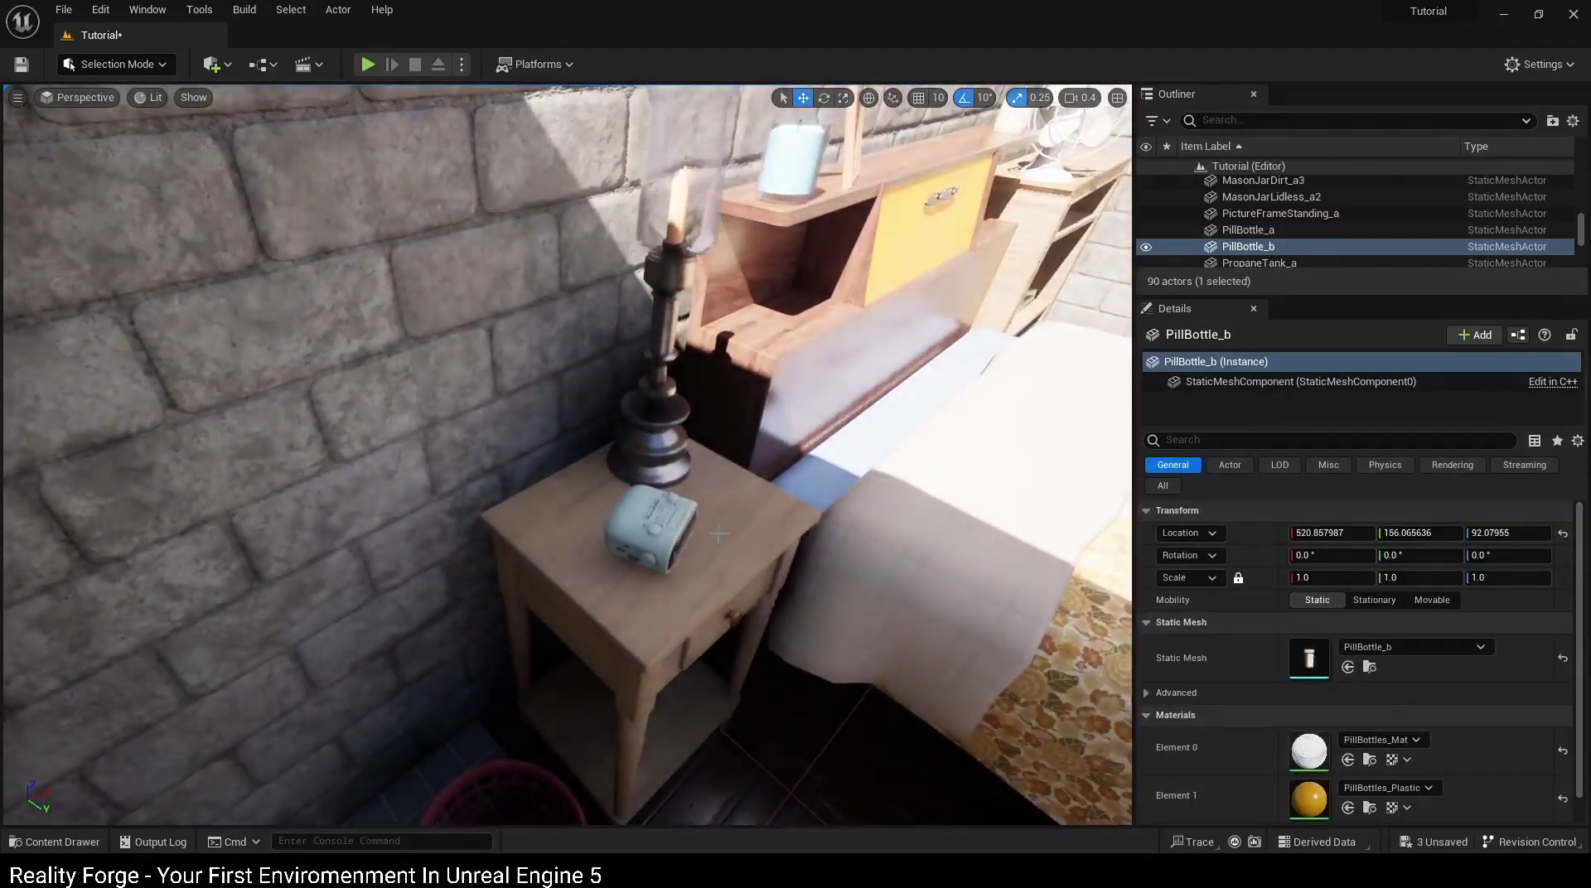
Step: Nudge Alarmclock_a slightly along its X axis on the bedside table
click(580, 630)
click(654, 530)
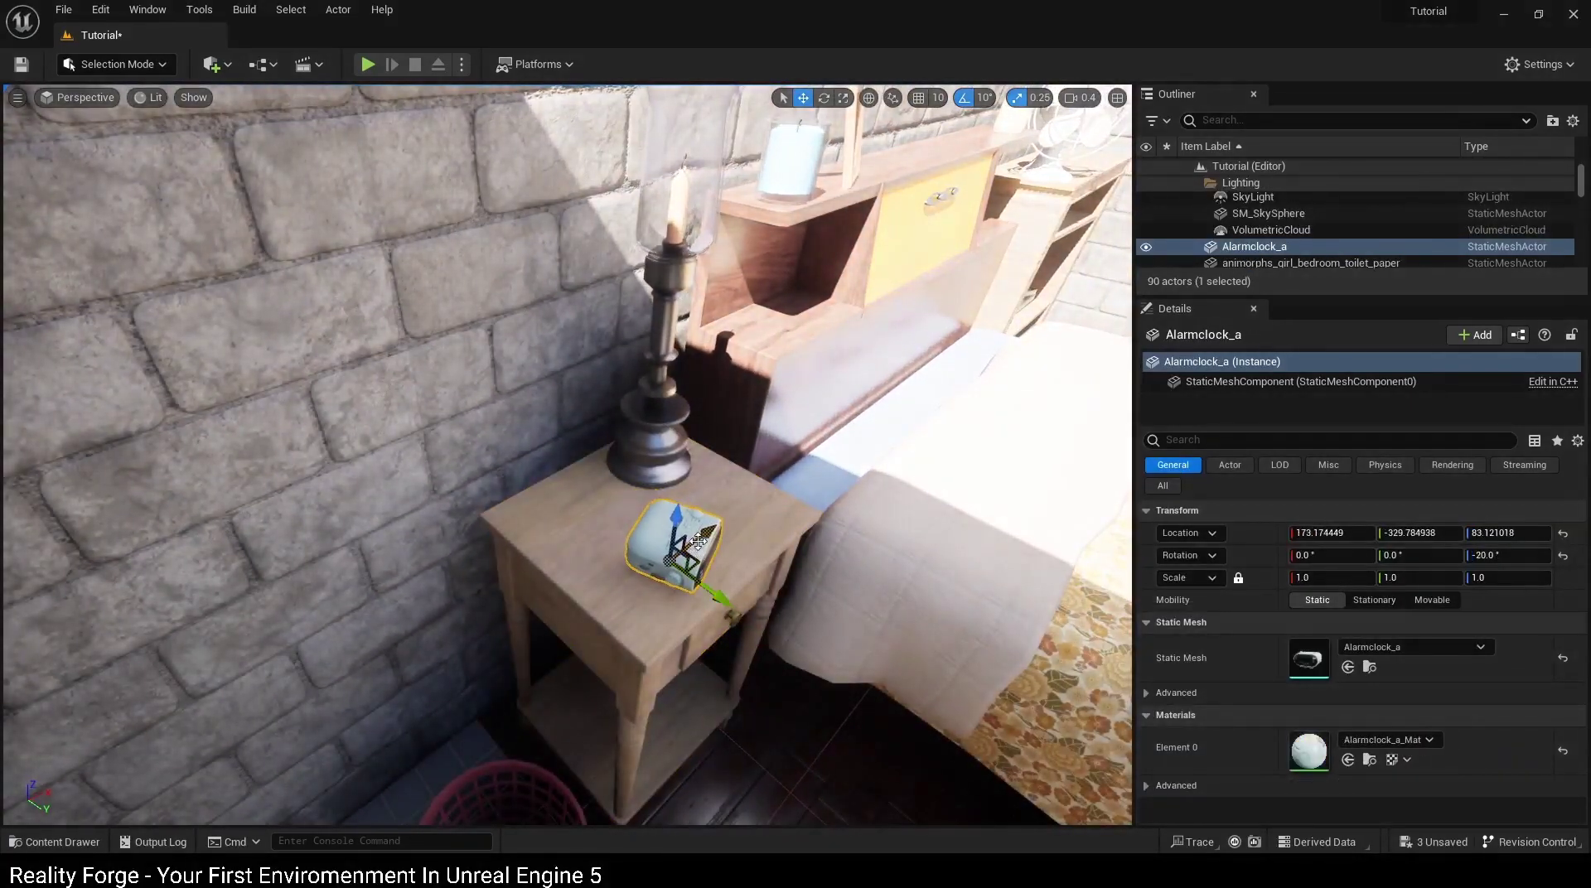
drag(772, 499, 778, 500)
Step: Place a perfume bottle on the nightstand next to the lamp
key(ctrl+space)
drag(995, 693, 610, 507)
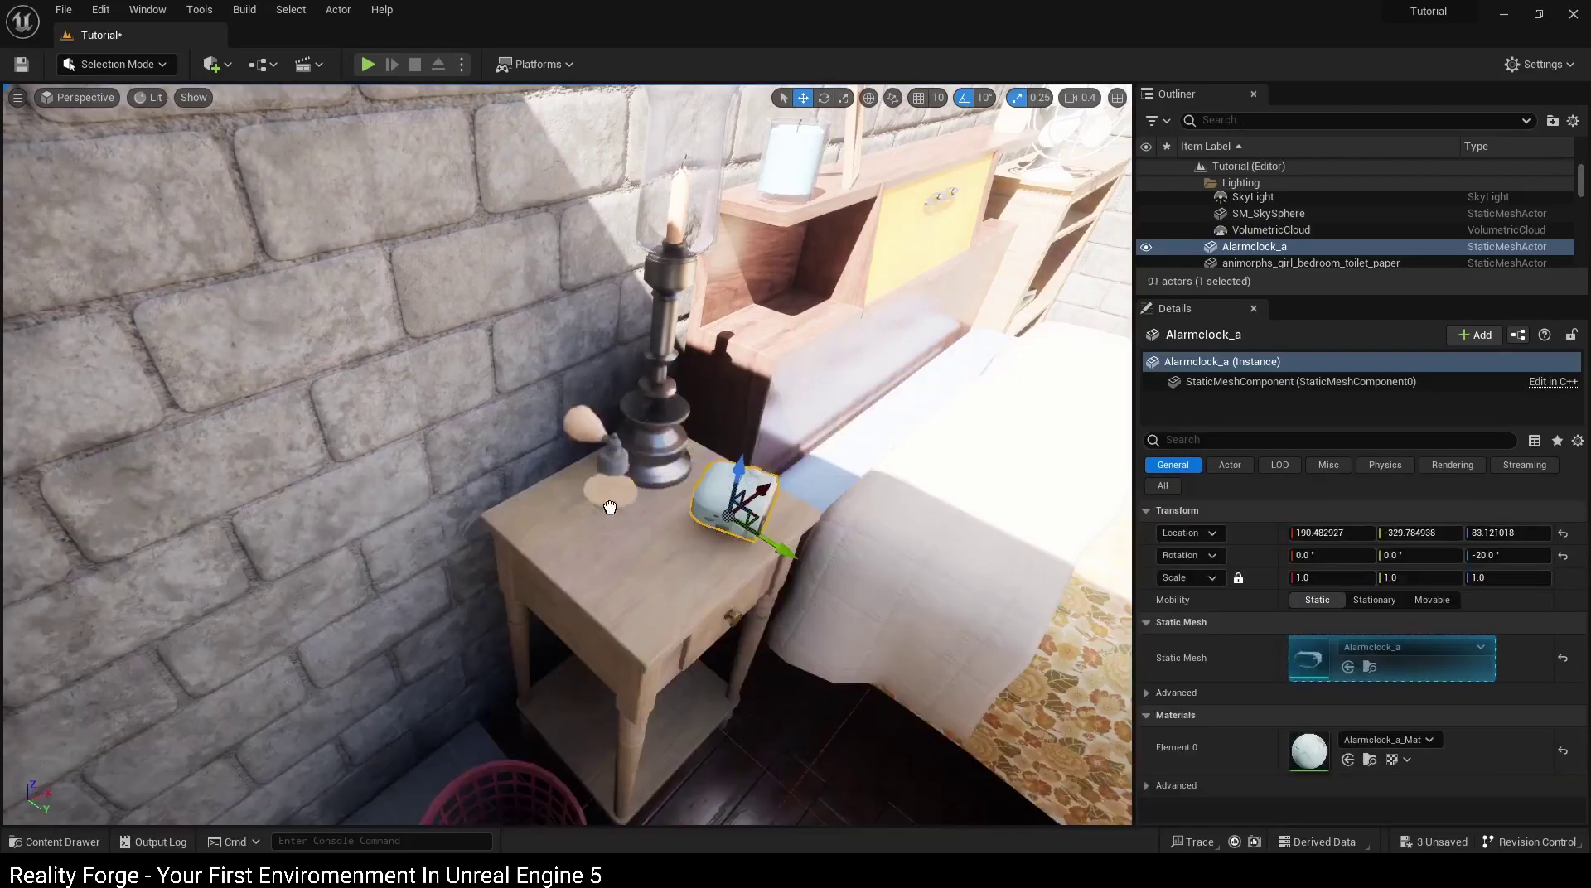
click(580, 630)
right_drag(580, 630, 746, 497)
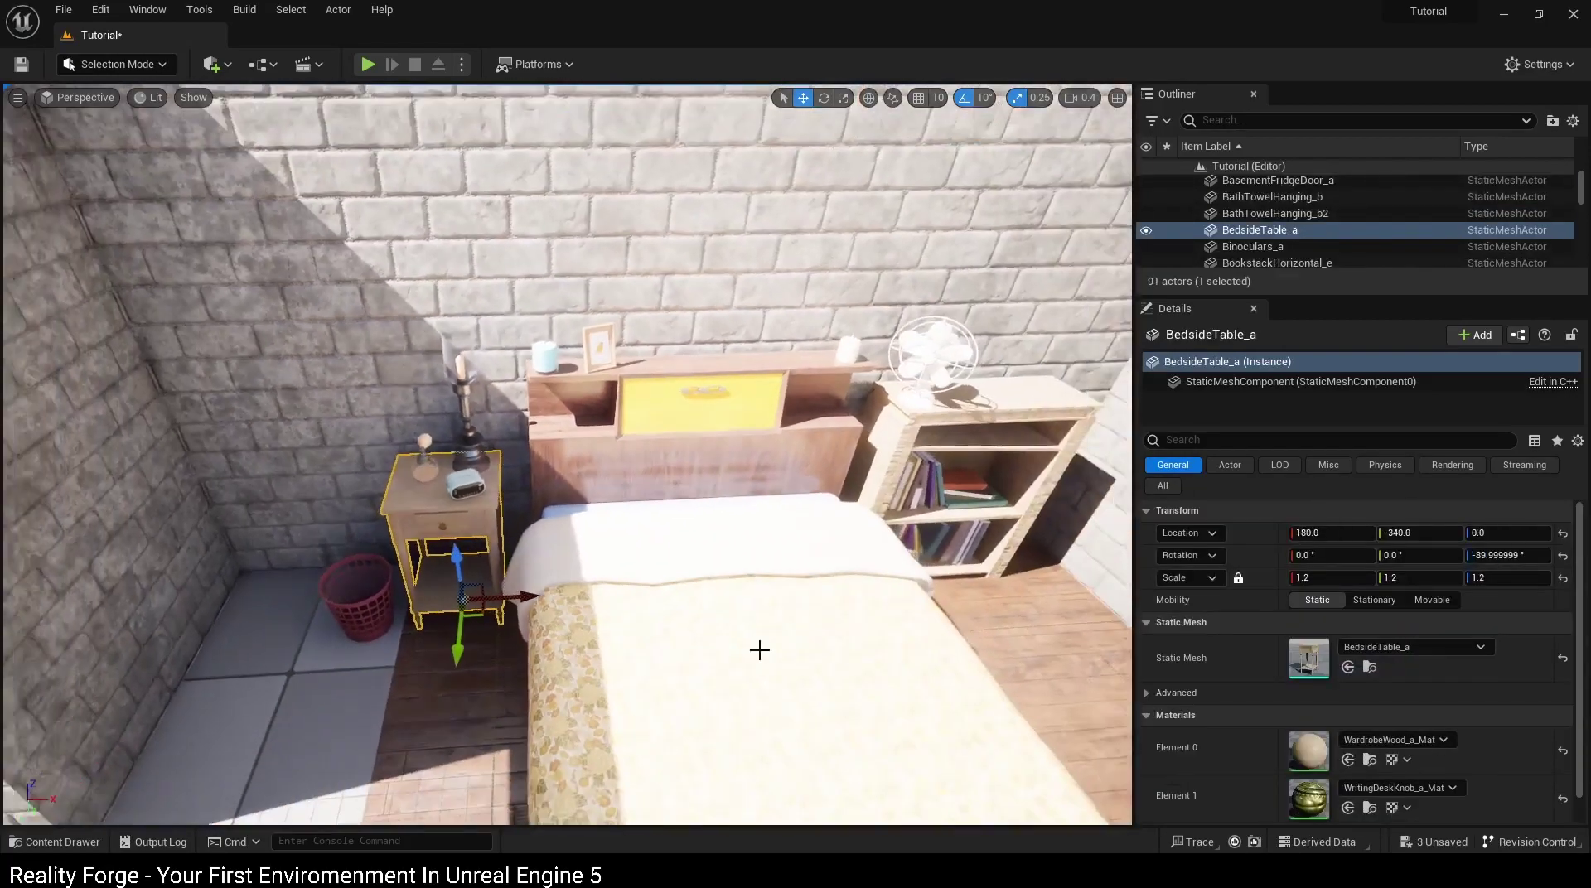
key(ctrl+space)
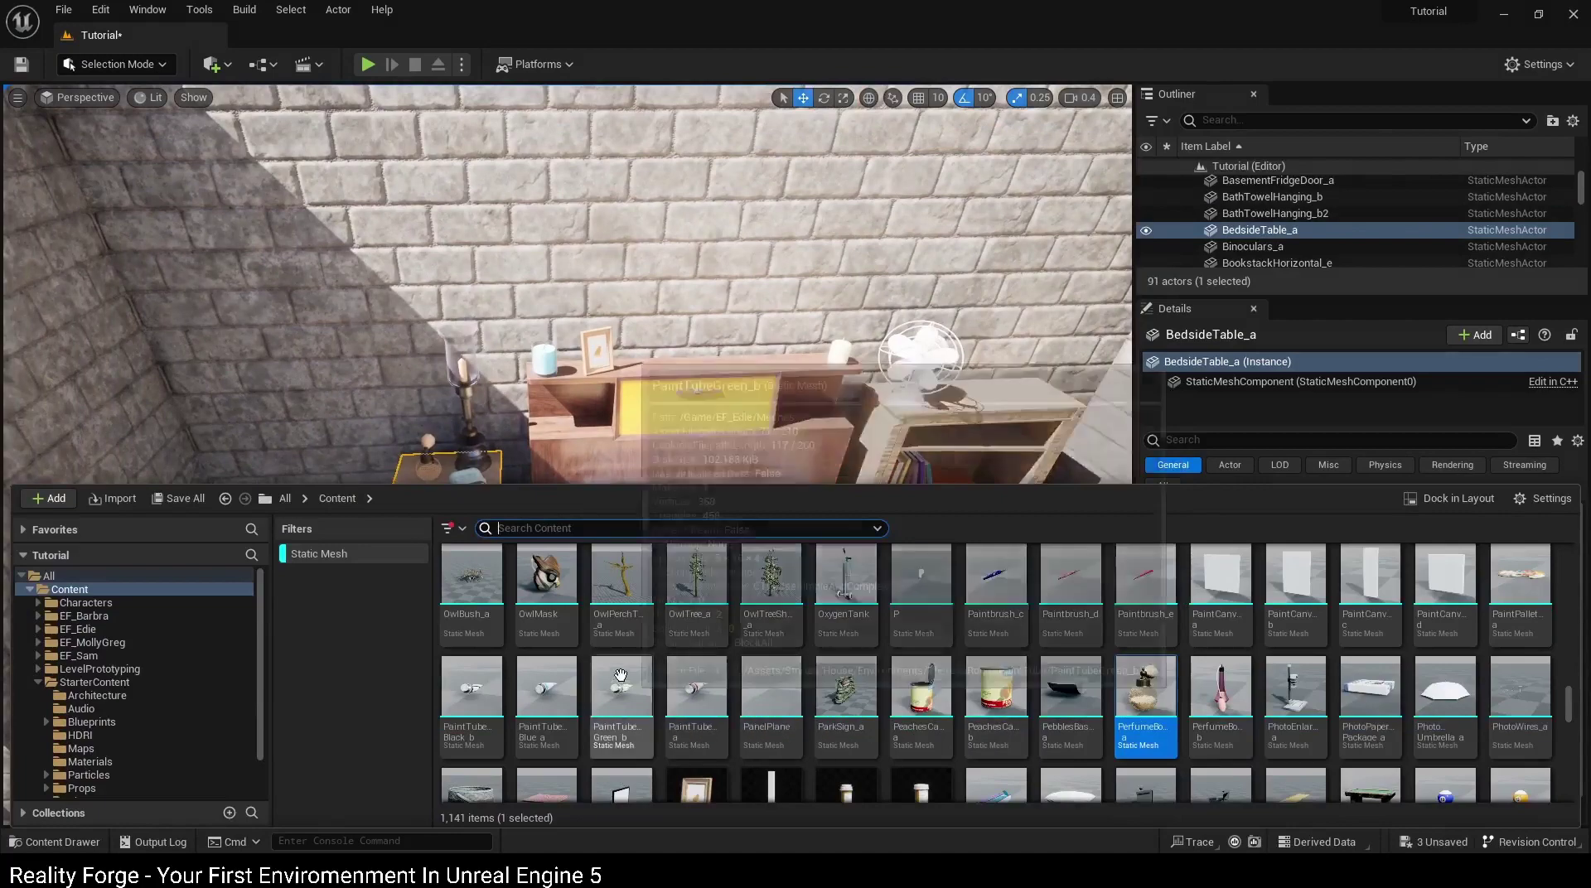
Step: Drop LeatherBag_a onto the wooden floor near the bookshelf
scroll(816, 652, up, 3)
scroll(911, 680, up, 3)
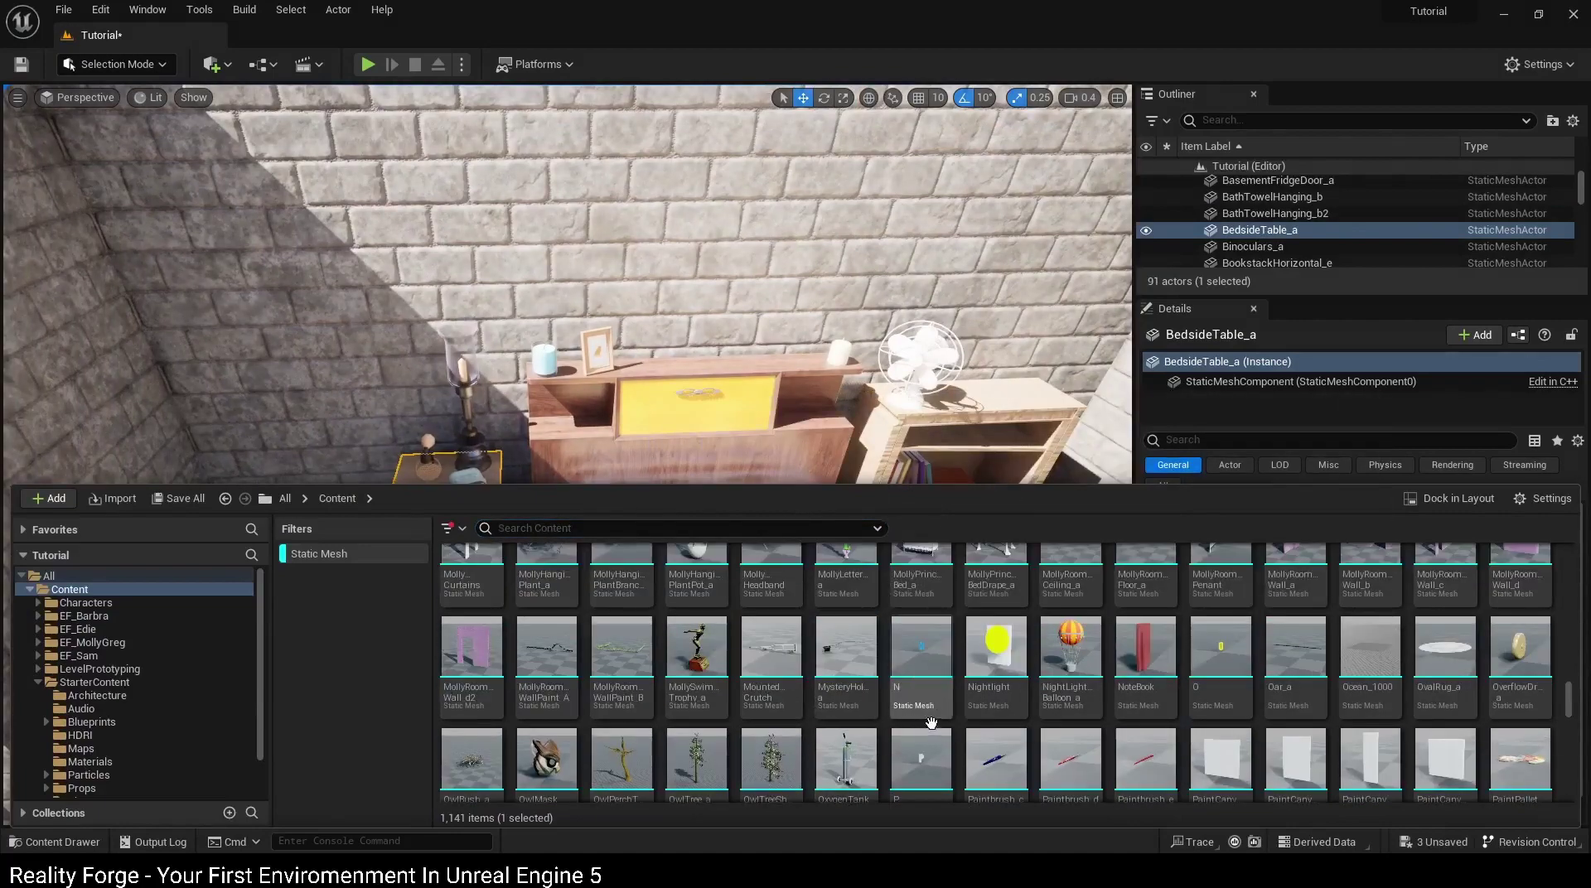
scroll(1000, 698, up, 1)
scroll(1001, 699, up, 2)
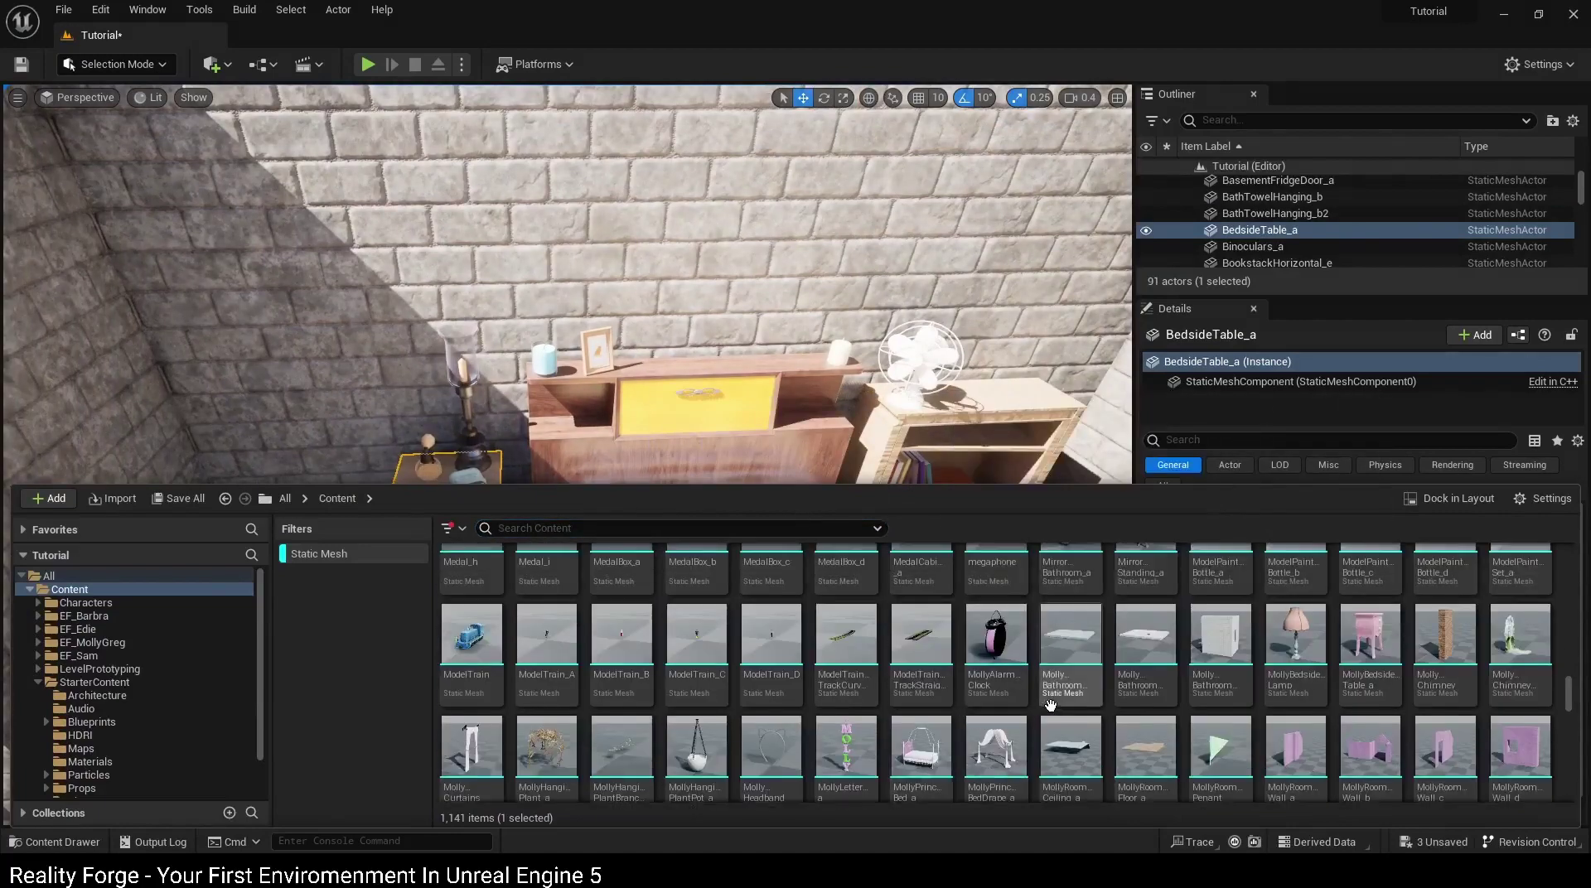
scroll(921, 670, up, 1)
scroll(922, 670, up, 1)
scroll(994, 684, up, 1)
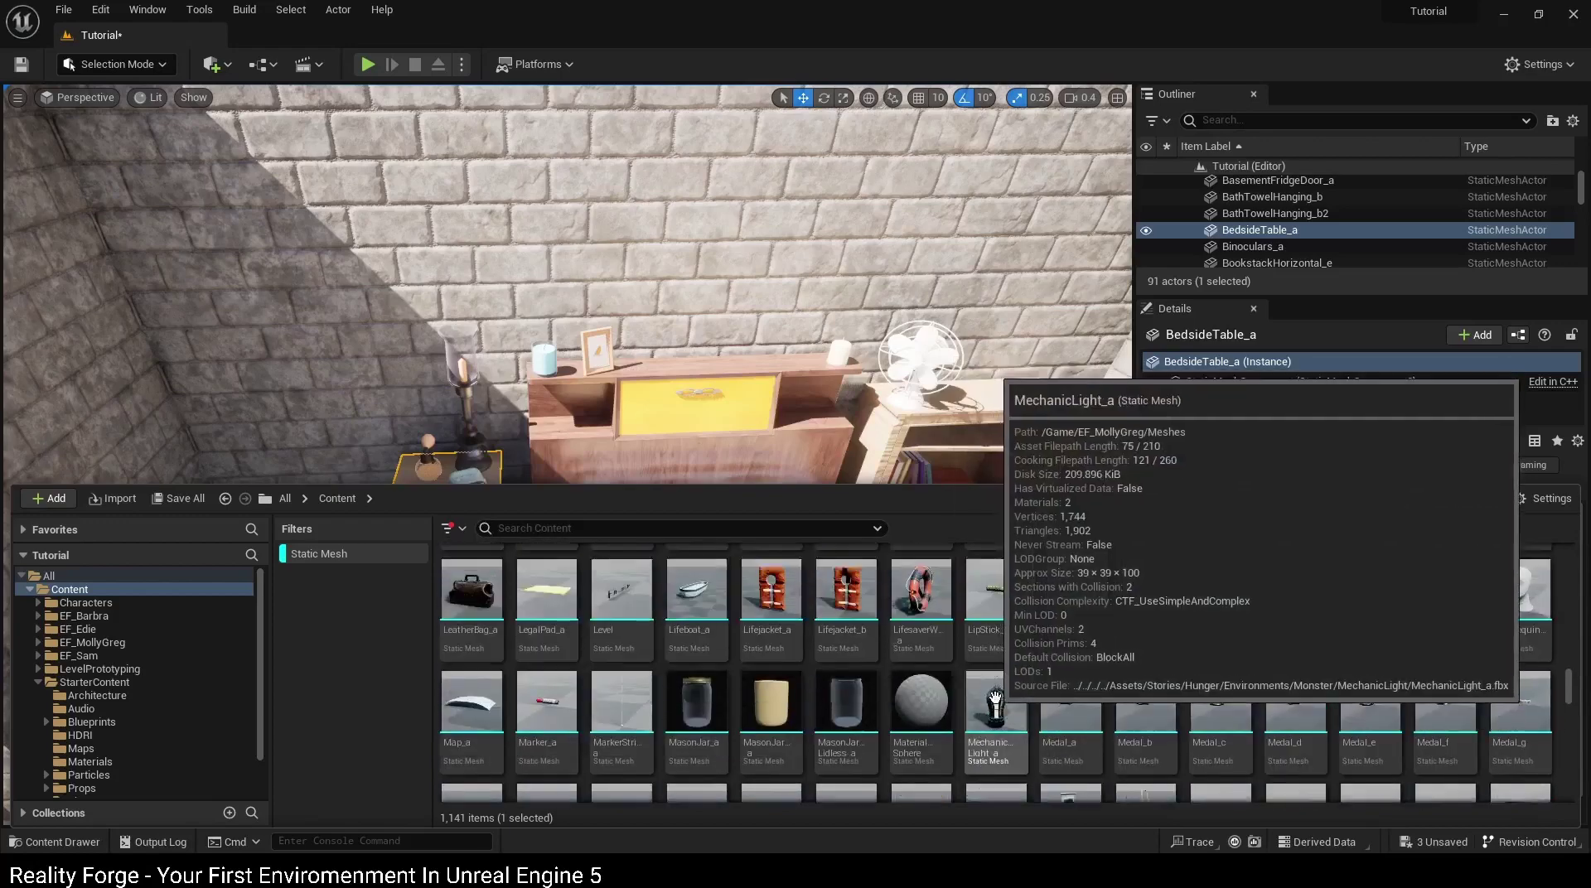
scroll(1036, 692, up, 1)
scroll(1072, 700, up, 1)
scroll(1072, 701, up, 1)
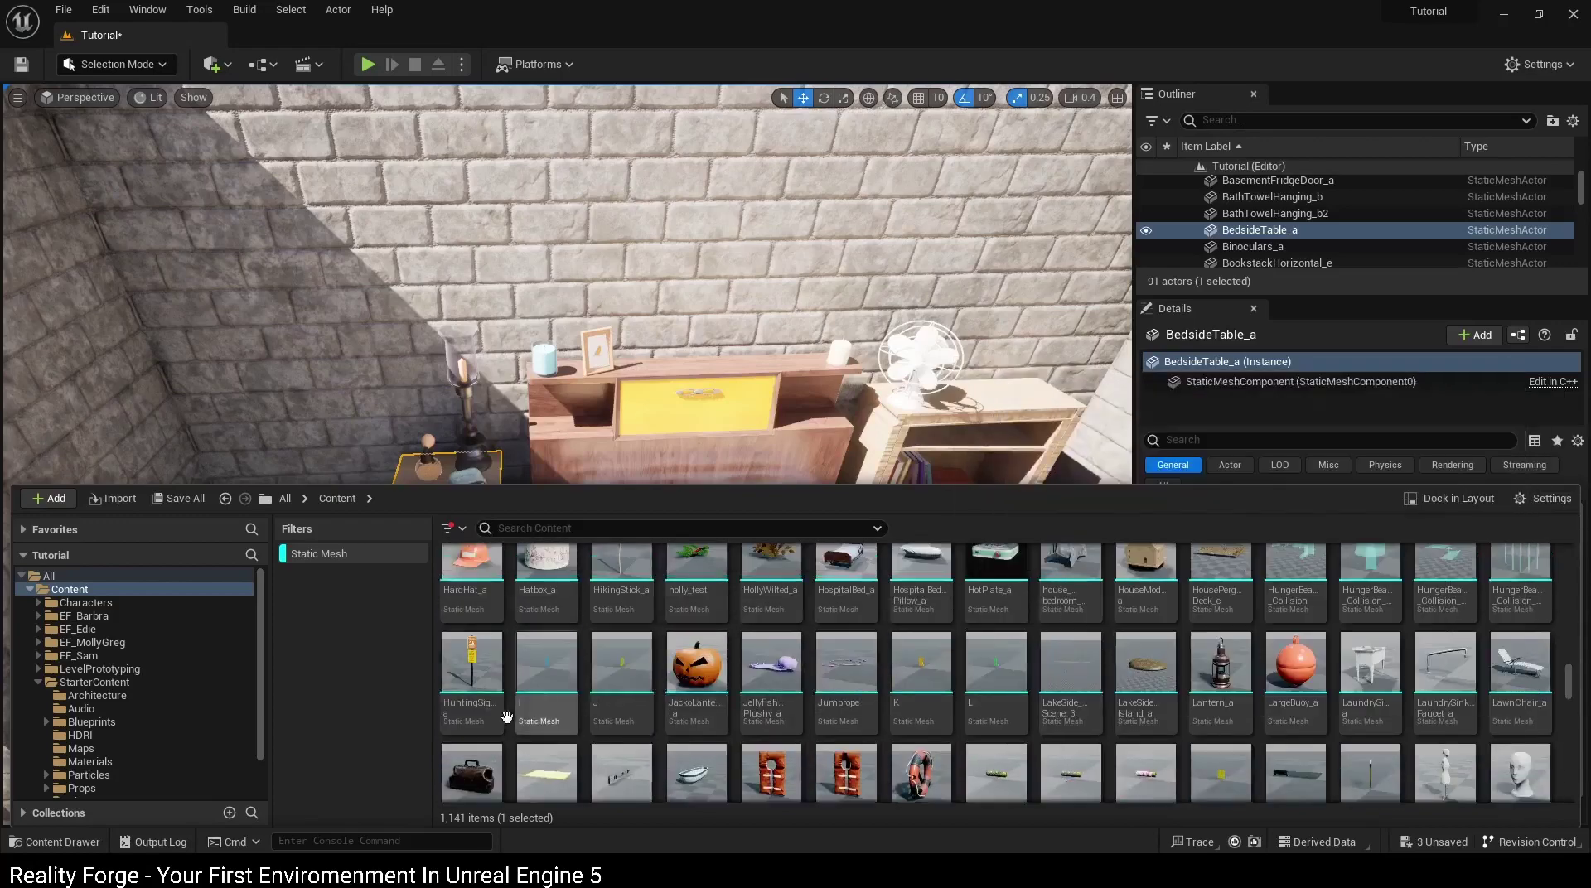
mouse_move(623, 465)
right_down()
mouse_move(623, 530)
mouse_move(630, 497)
right_up()
key(ctrl+space)
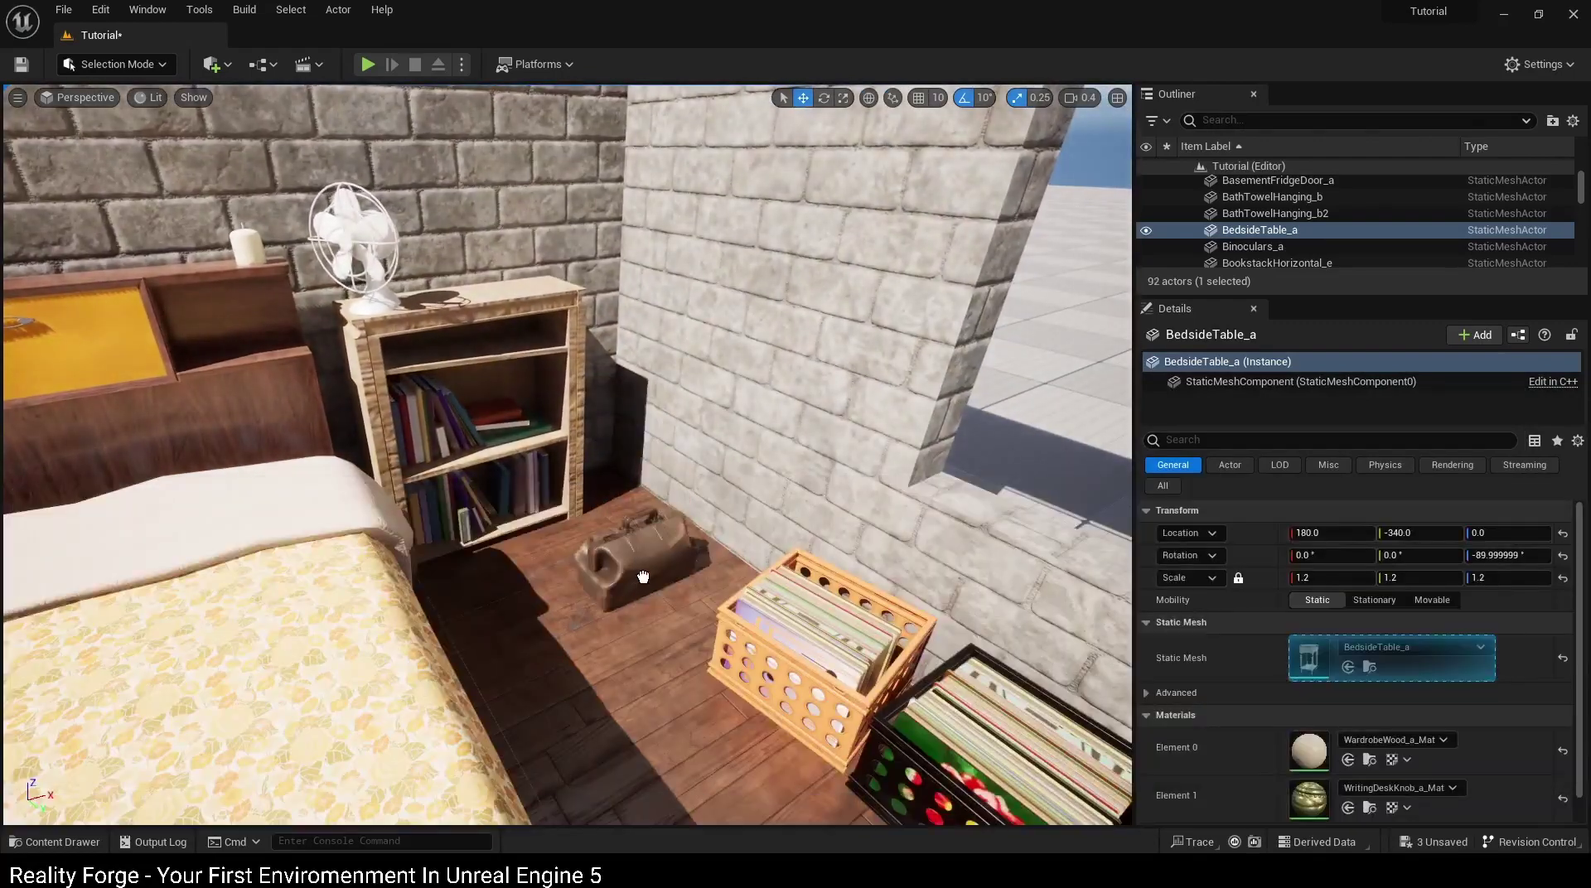
drag(593, 423, 653, 587)
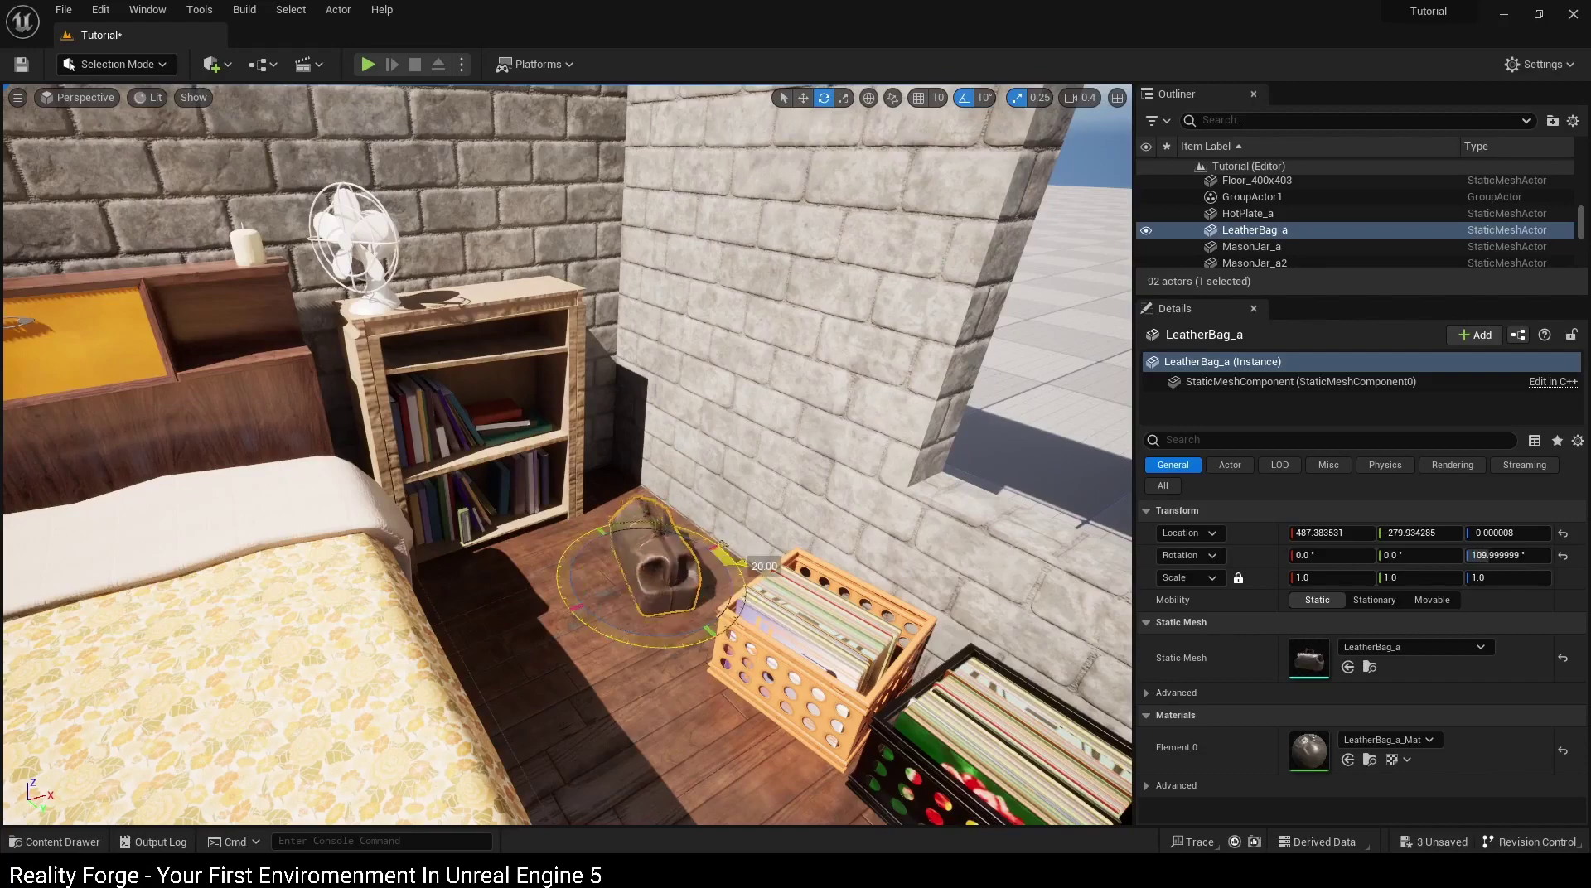
Step: Reposition the leather bag beside the TV table, undoing the duplicate and floor sinking
drag(711, 550, 717, 547)
right_drag(718, 547, 461, 561)
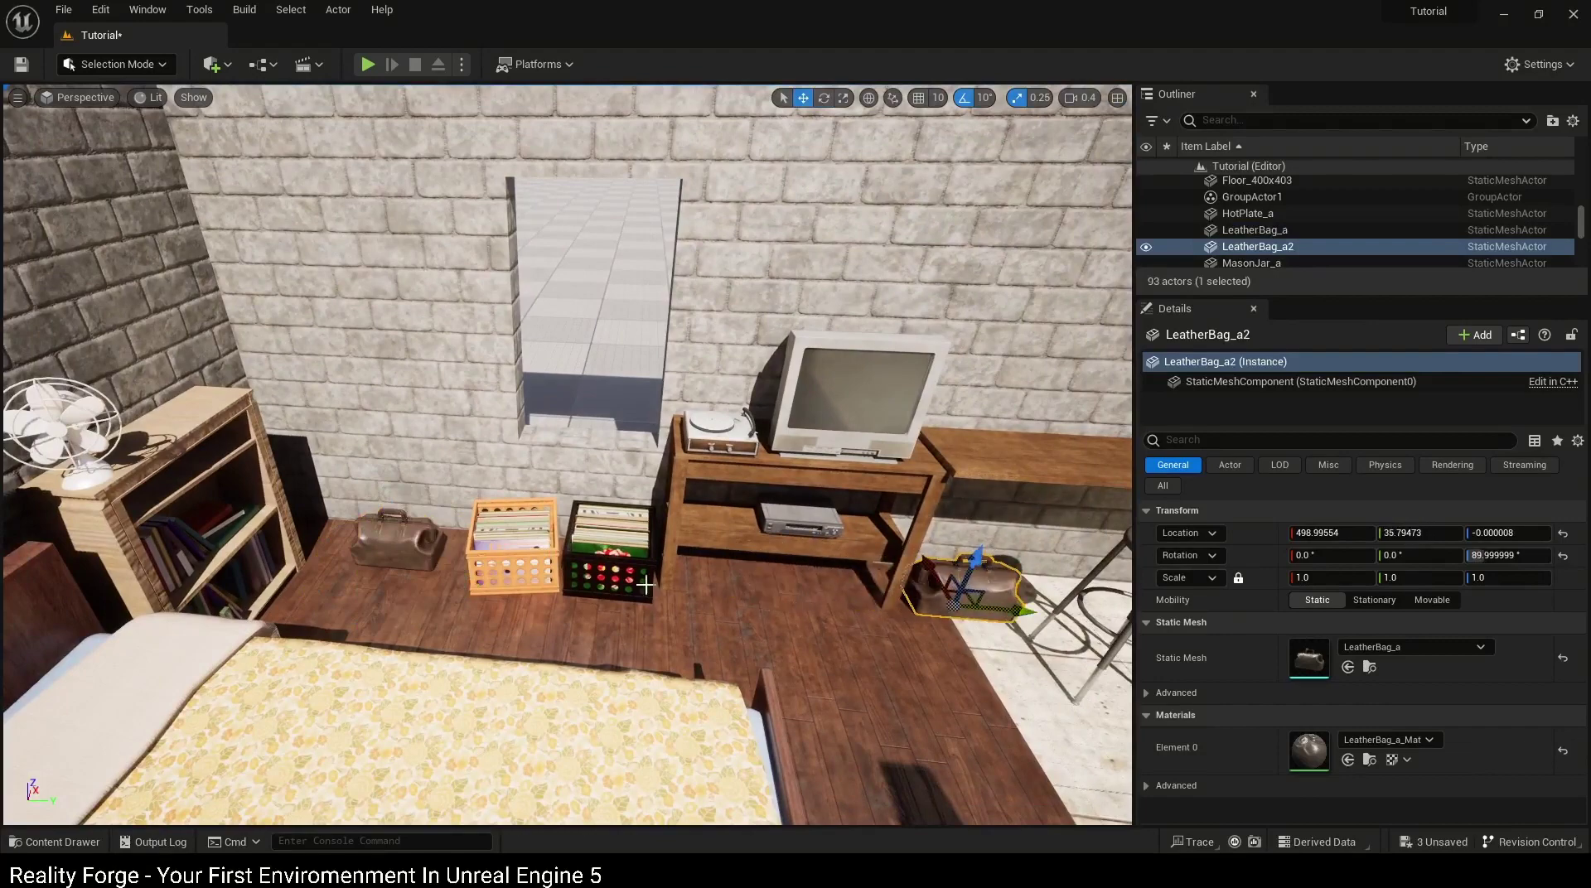
key(ctrl+z)
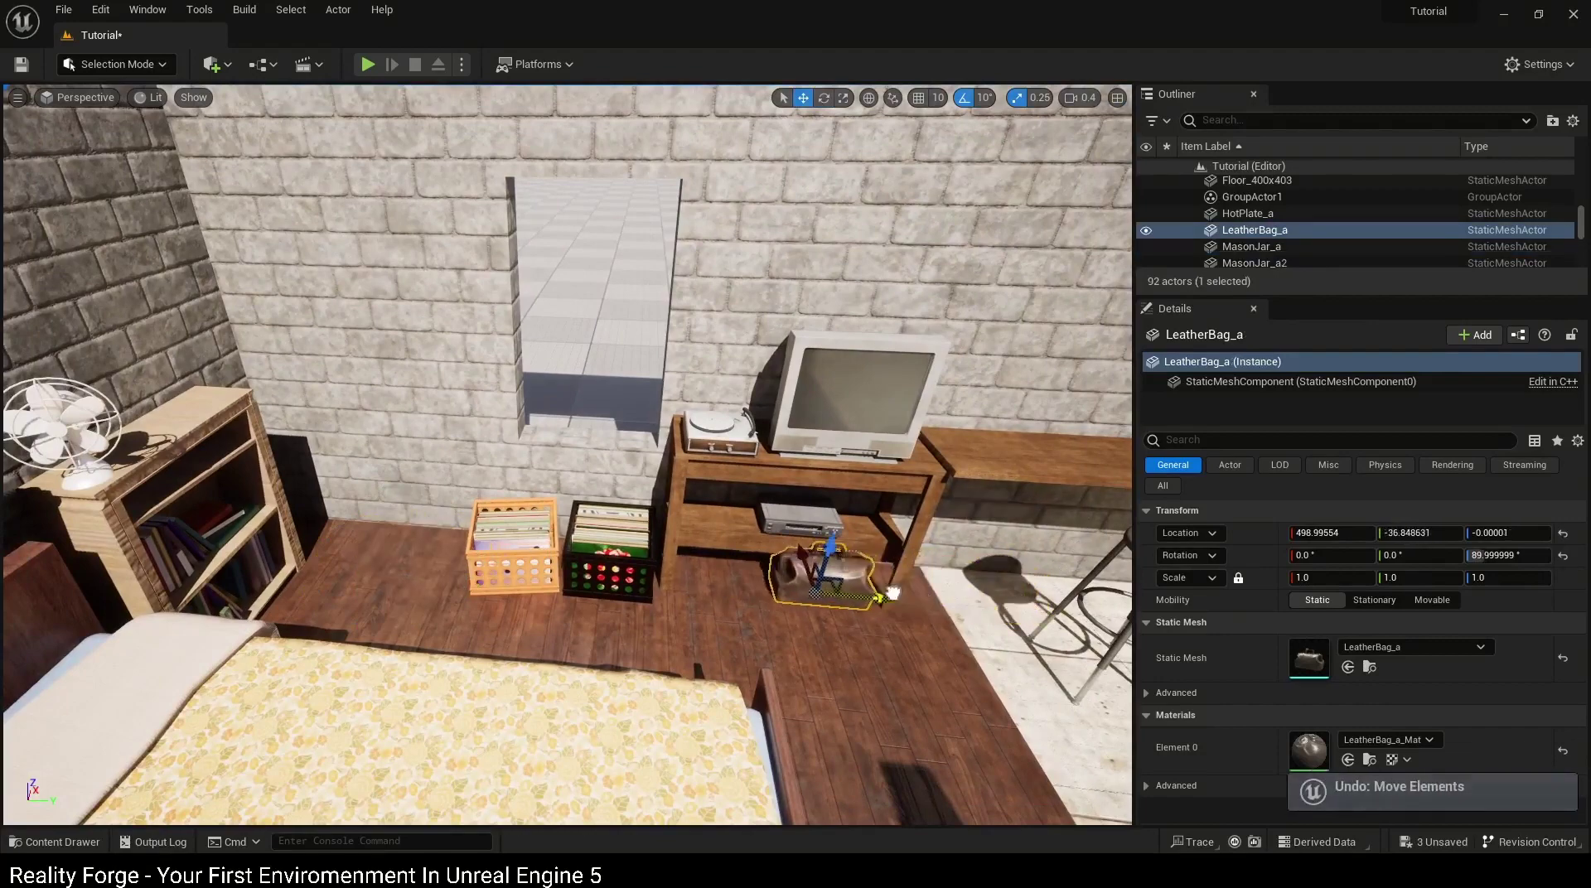
drag(799, 594, 804, 595)
right_drag(804, 595, 829, 600)
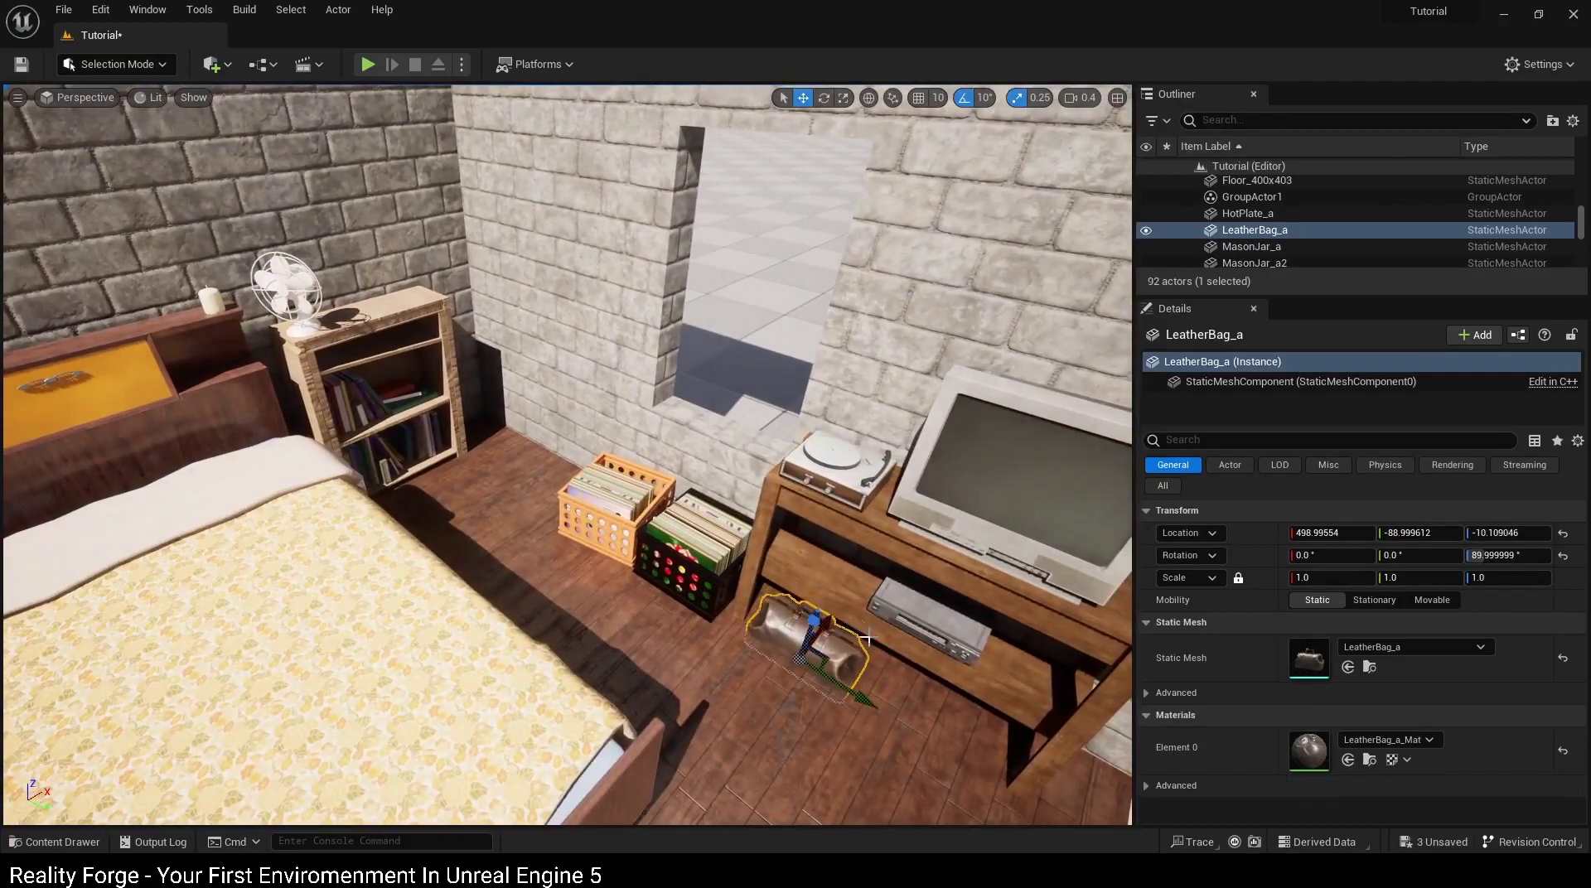
key(ctrl+z)
right_drag(866, 638, 874, 562)
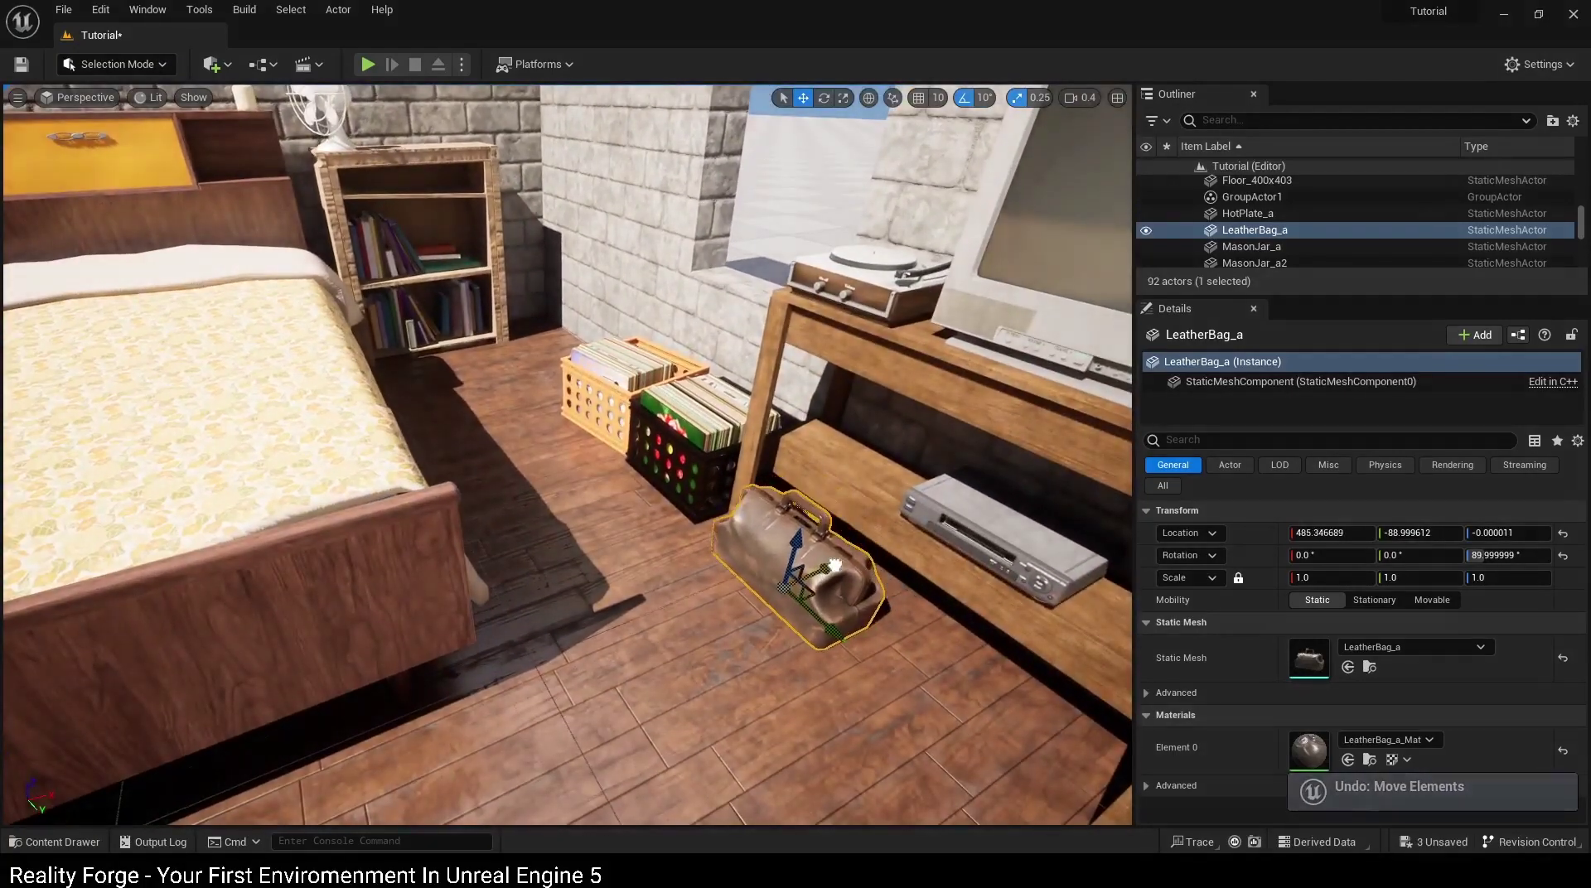
click(877, 660)
right_drag(876, 660, 779, 654)
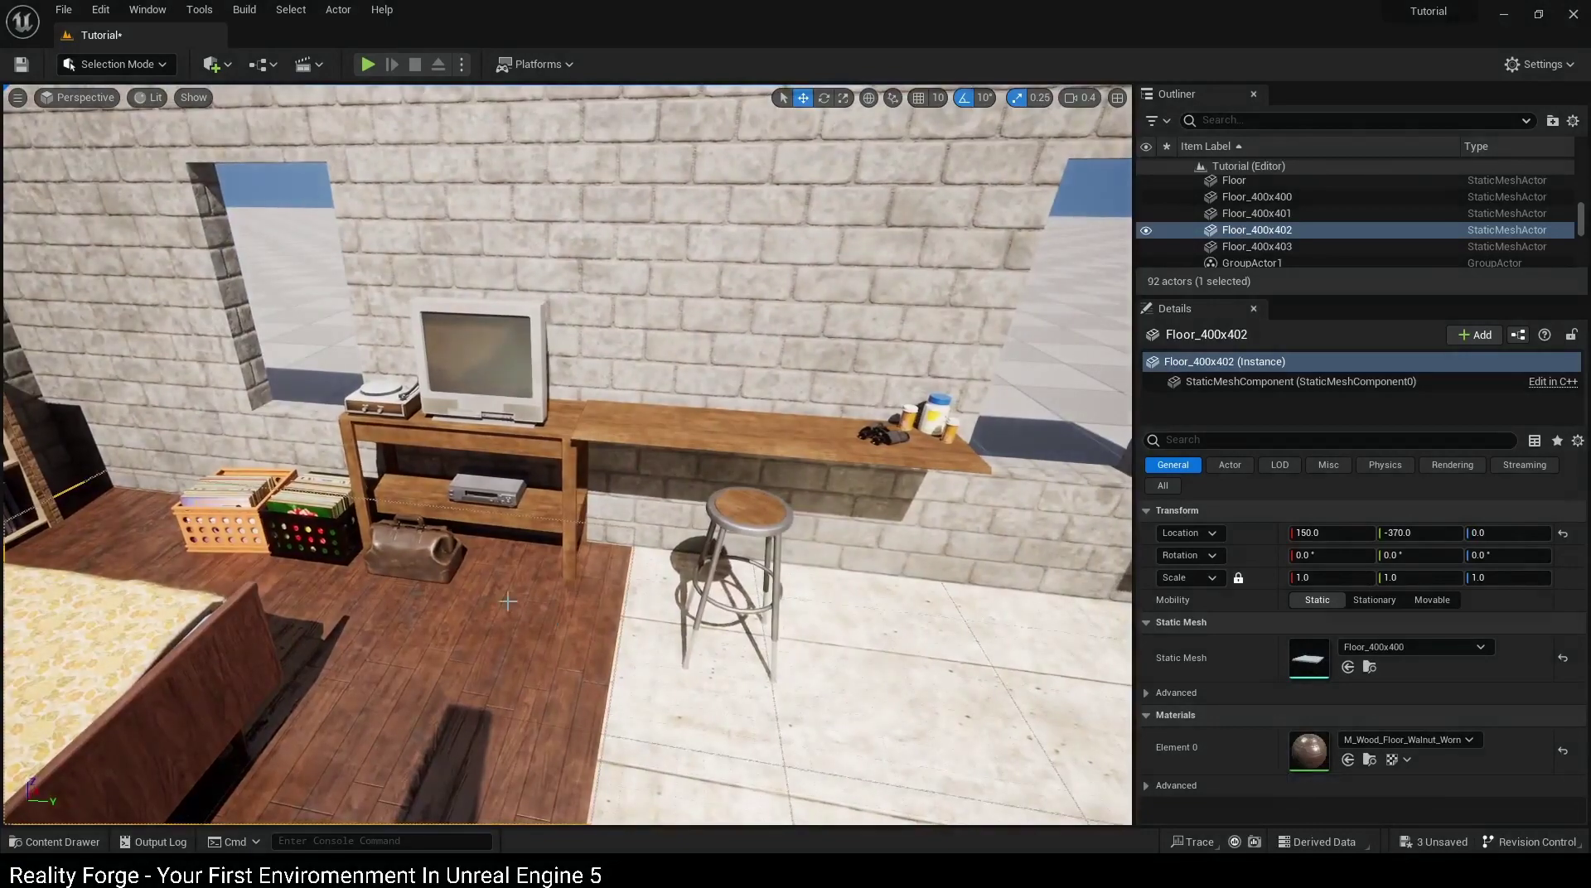
Step: Place and rotate a glue gun on the workbench, with glasses beside it
key(ctrl+space)
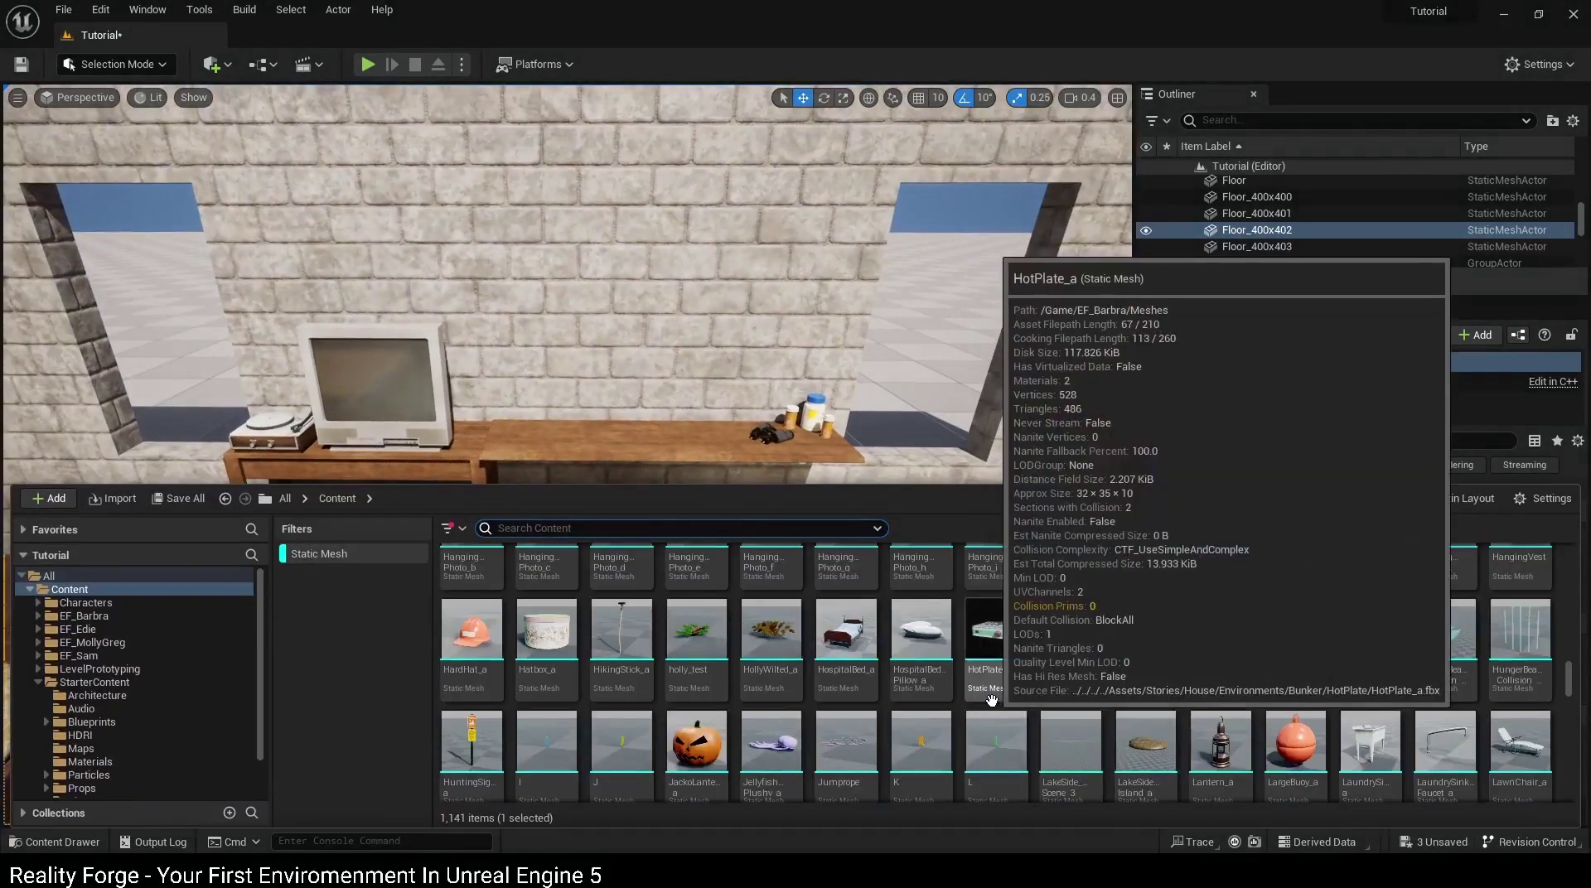
scroll(968, 709, up, 1)
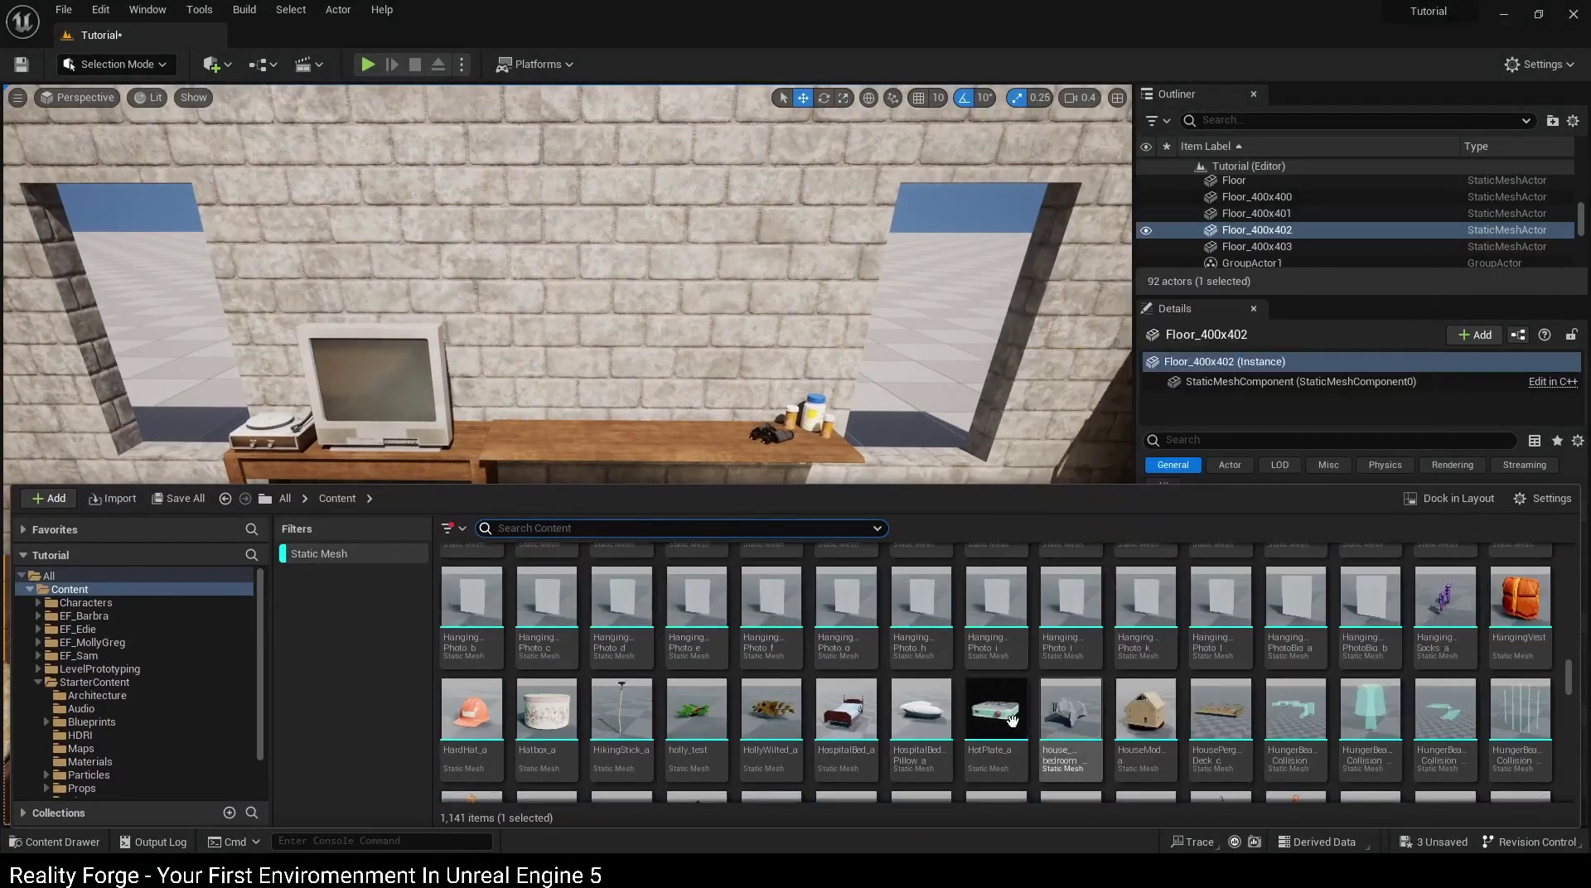
scroll(1102, 721, up, 3)
scroll(1085, 713, up, 3)
scroll(1069, 701, up, 2)
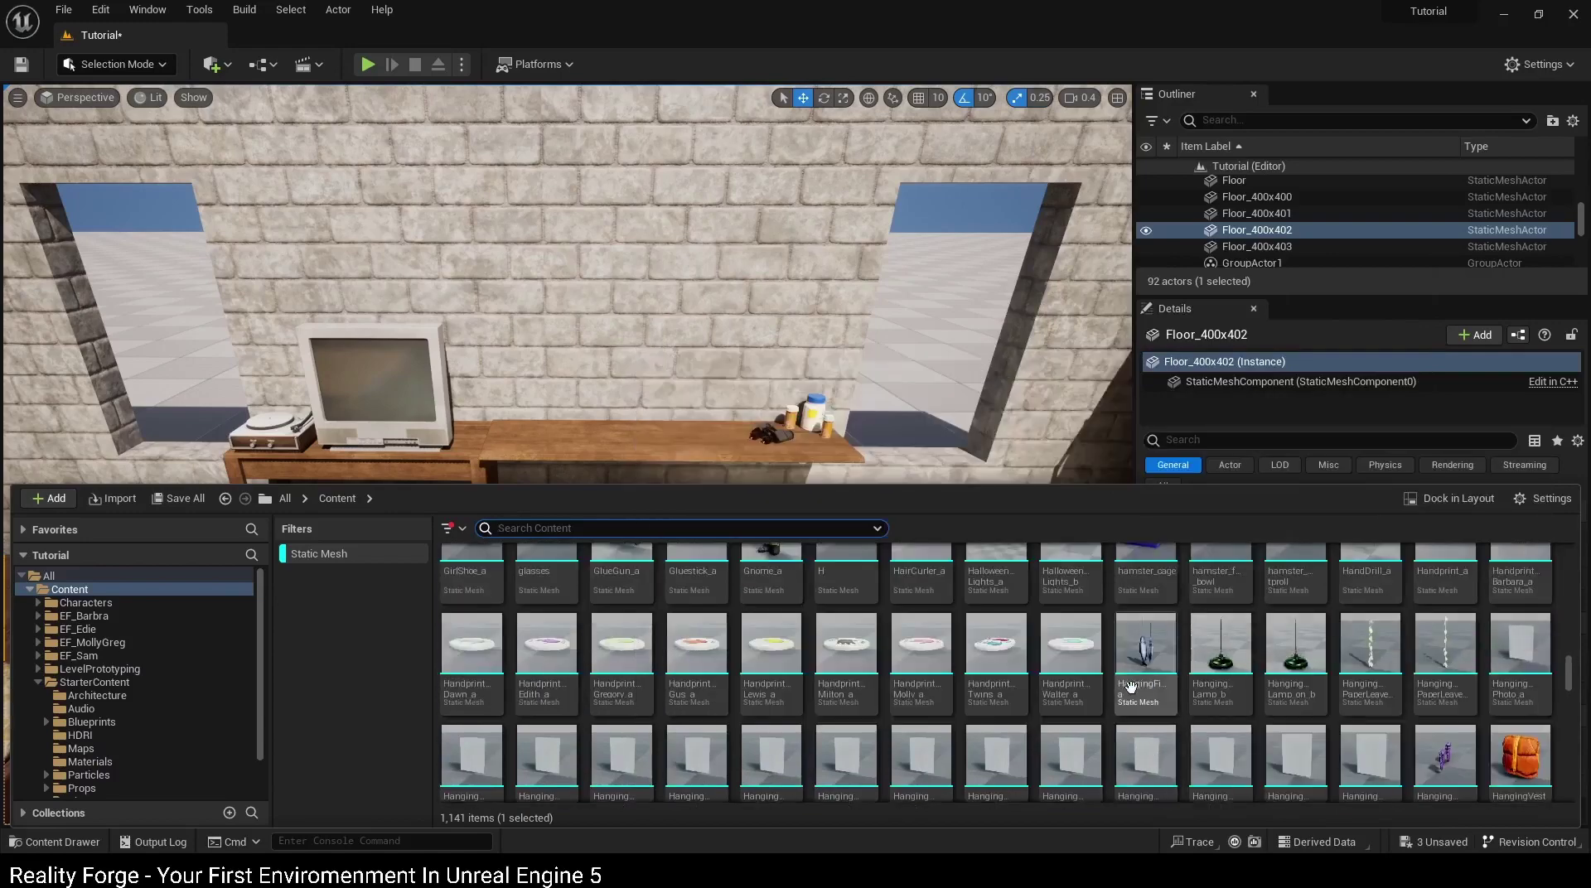
scroll(953, 698, up, 4)
drag(627, 710, 634, 458)
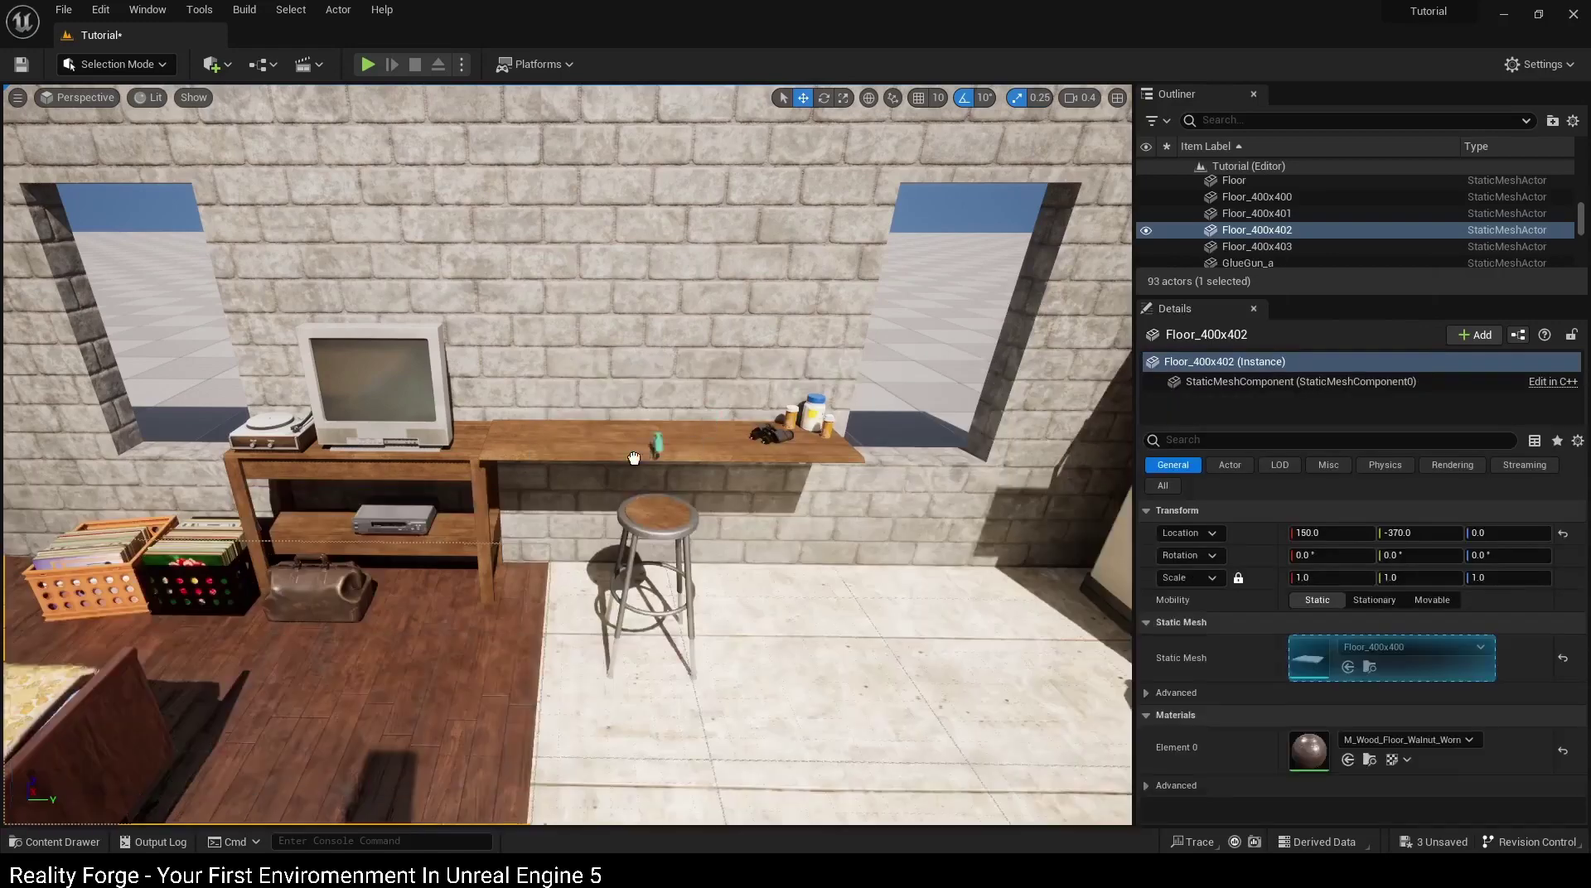
key(f)
scroll(604, 450, down, 3)
key(e)
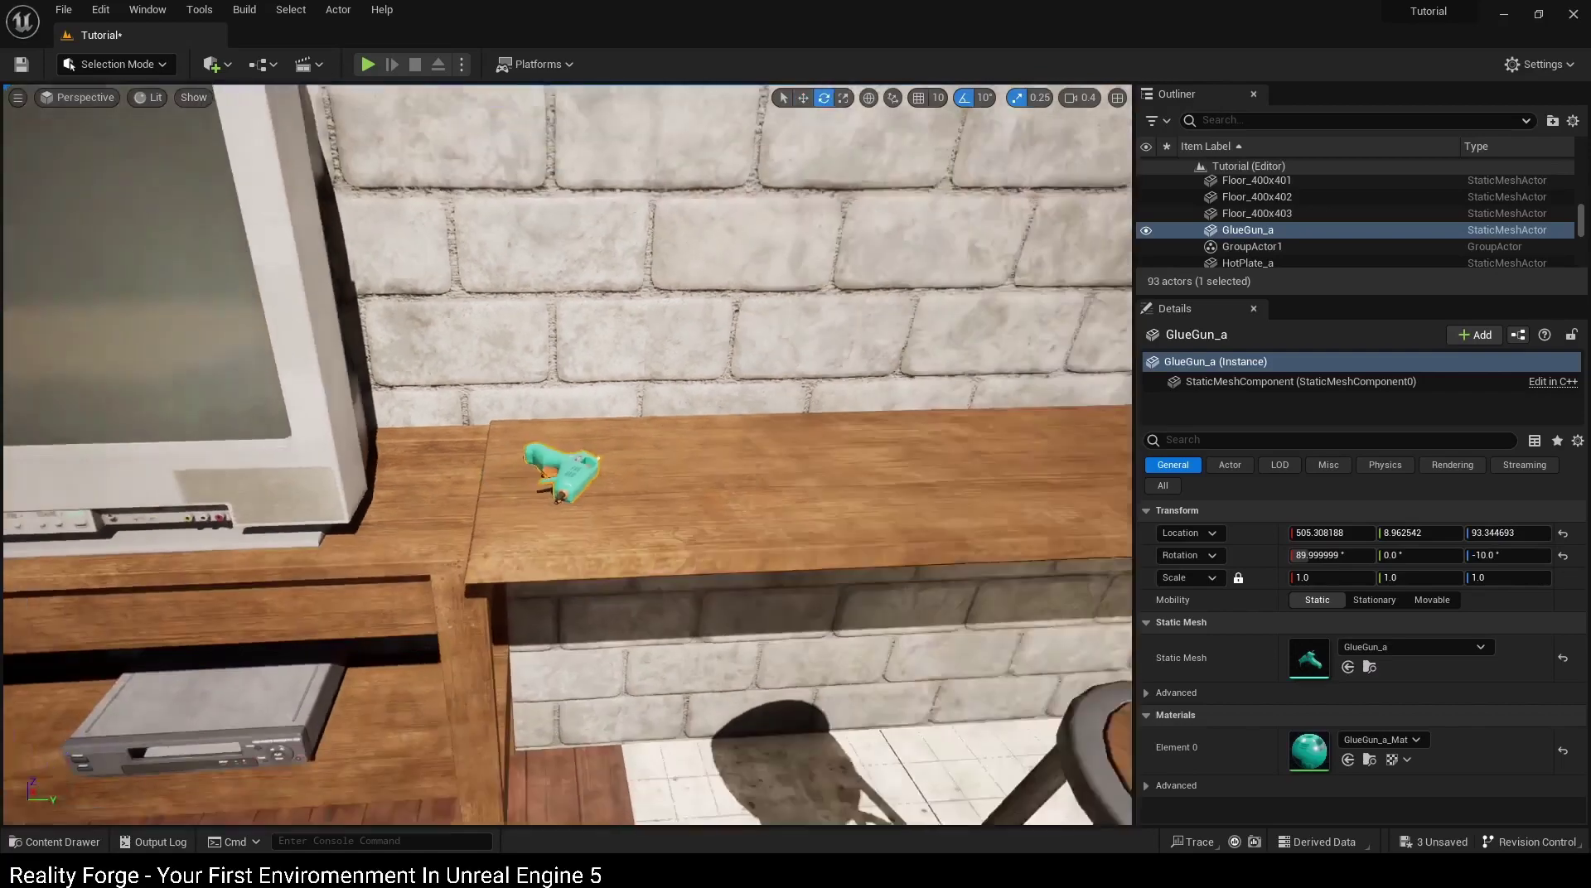
key(ctrl+space)
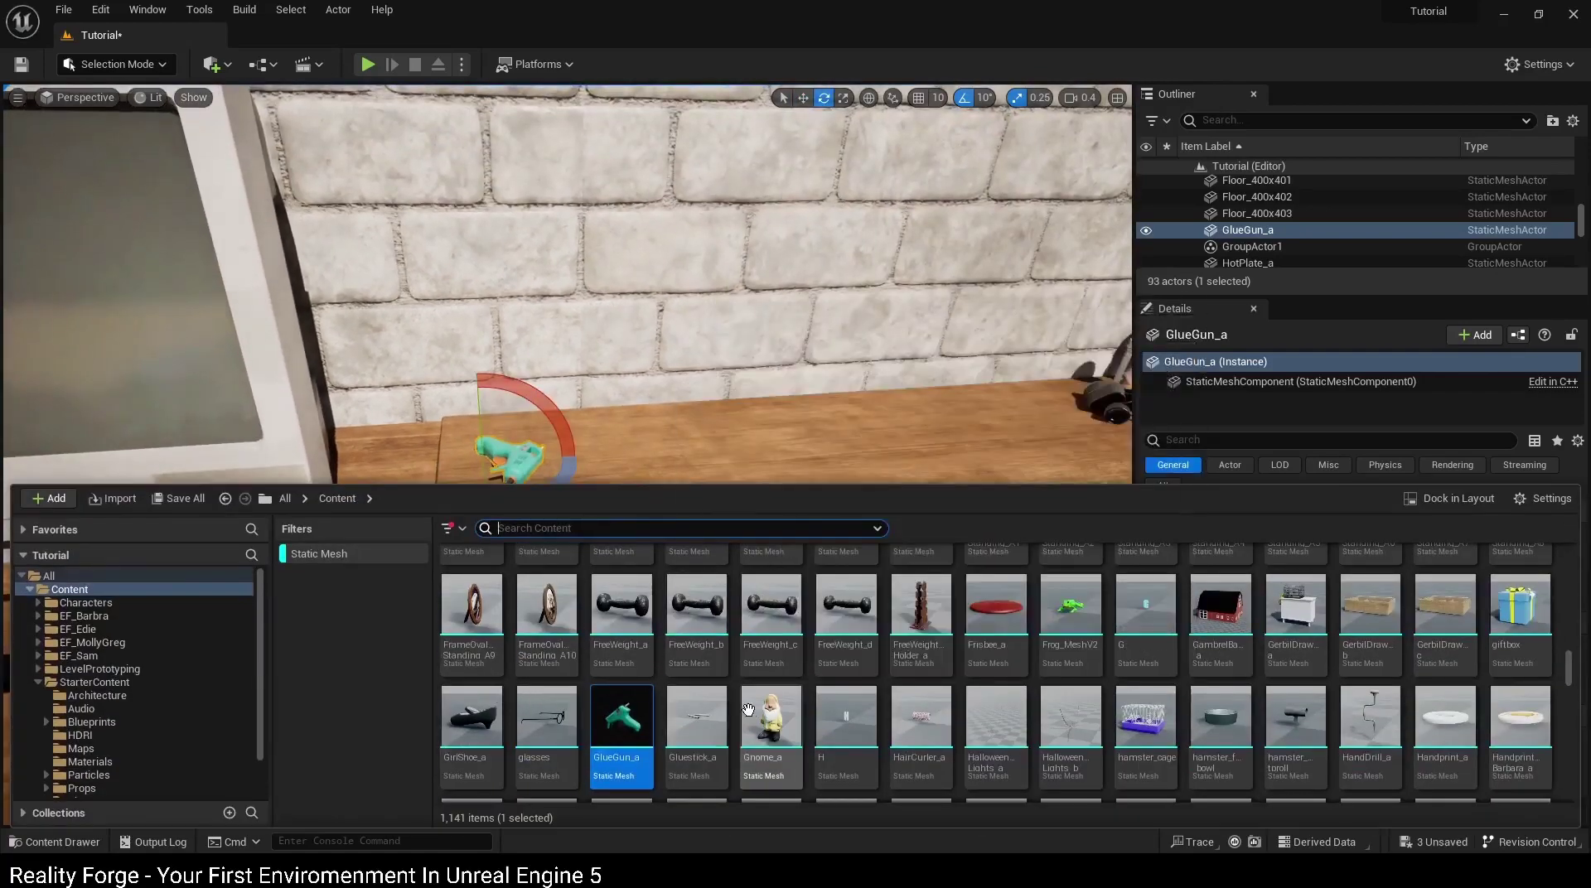
drag(553, 718, 617, 503)
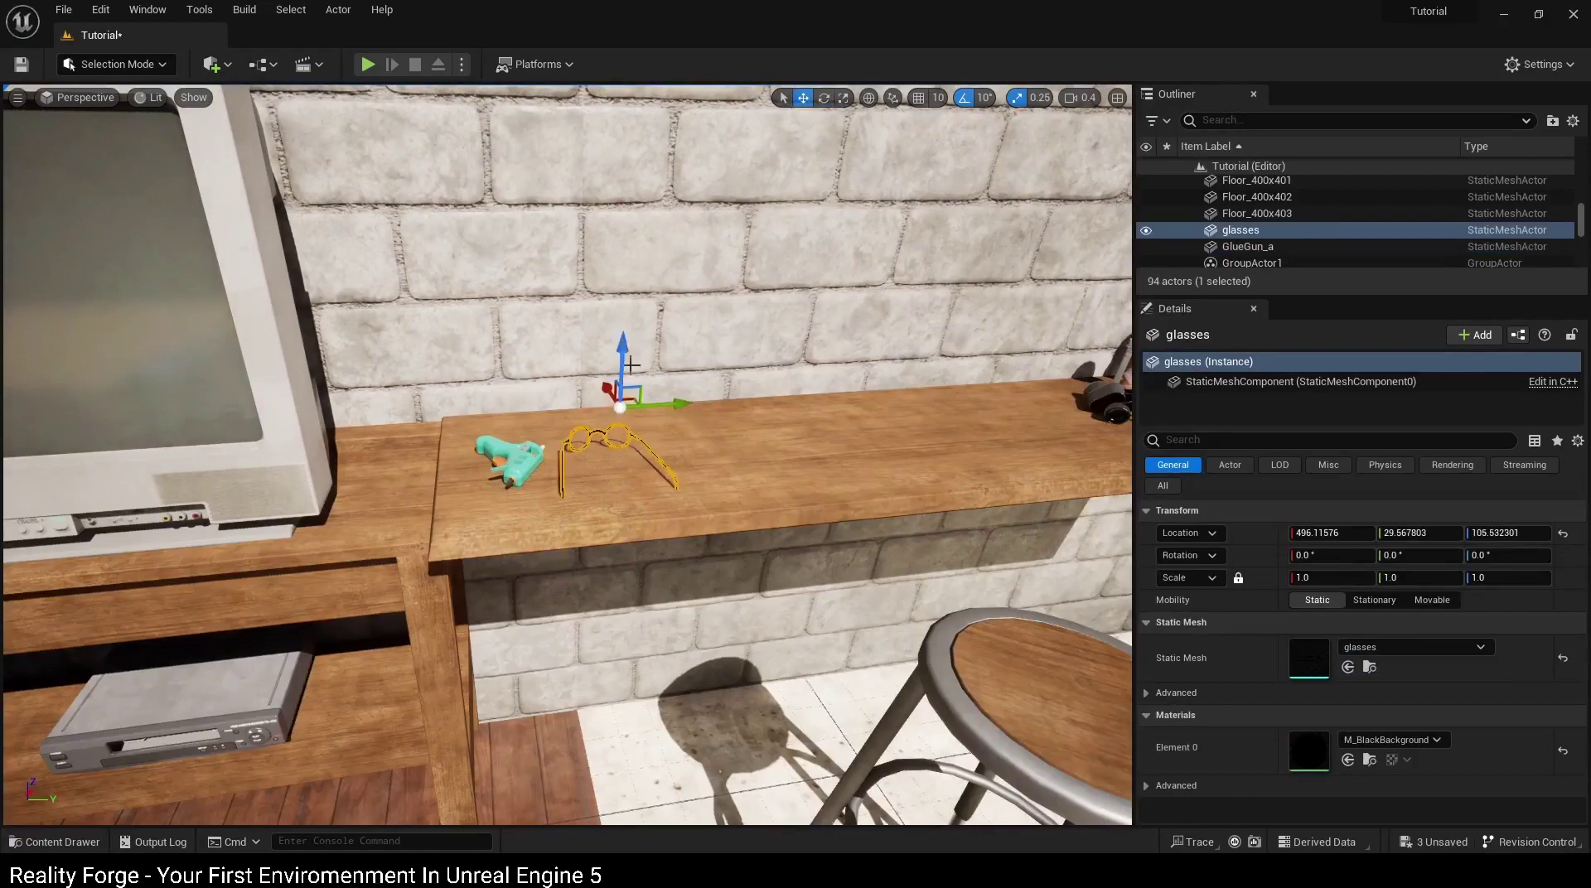
Step: Add a flashlight to the workbench and lower it onto the table surface
click(804, 491)
key(ctrl+space)
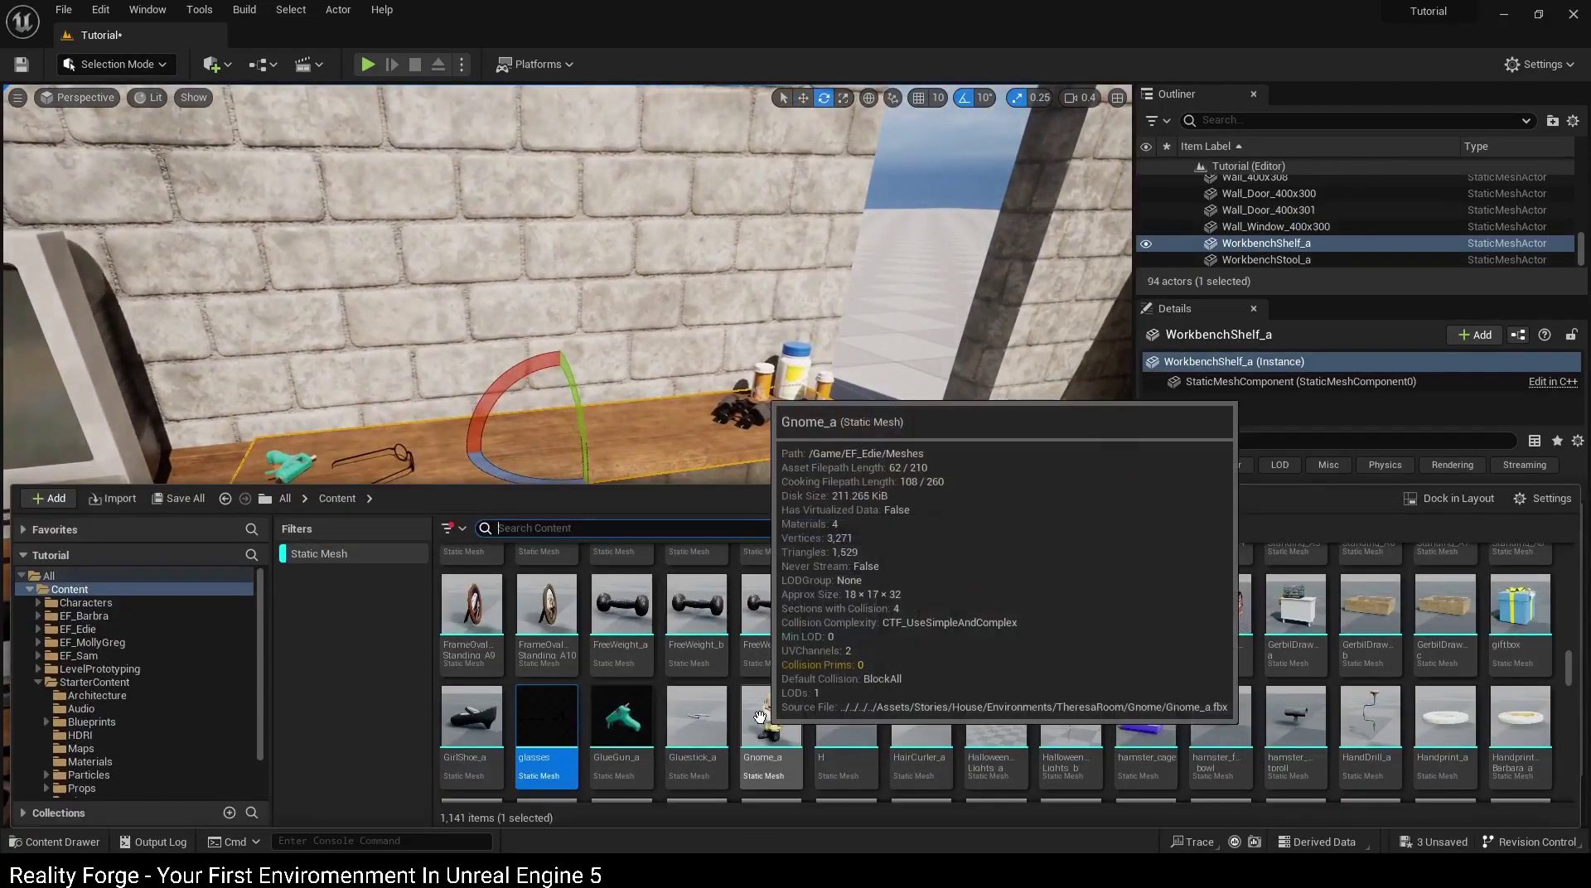
scroll(760, 718, up, 2)
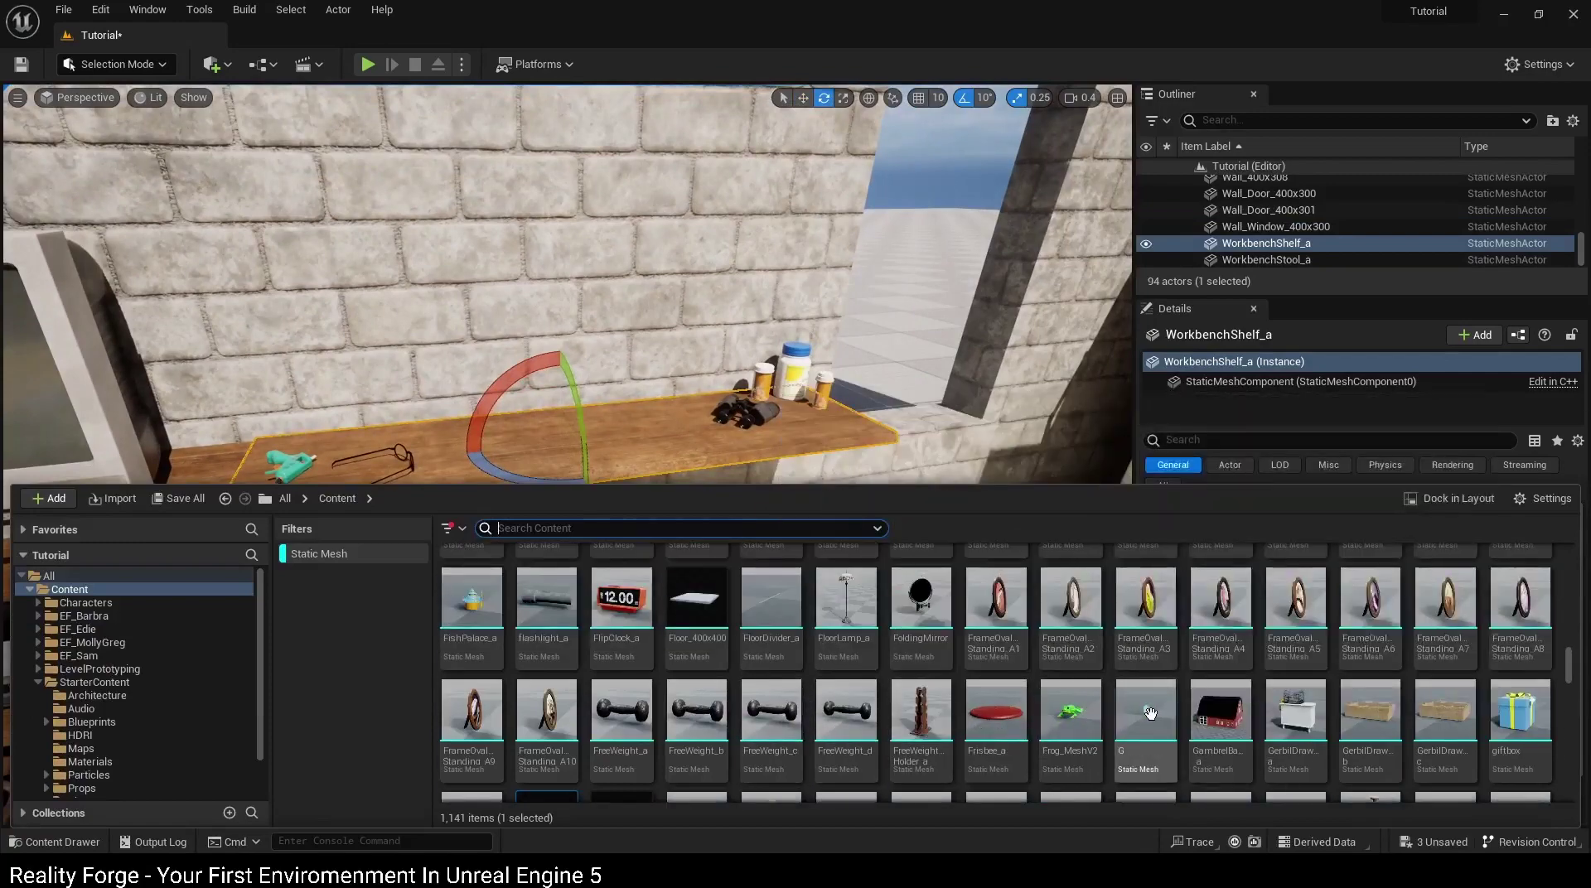
scroll(1150, 713, up, 1)
scroll(851, 683, up, 1)
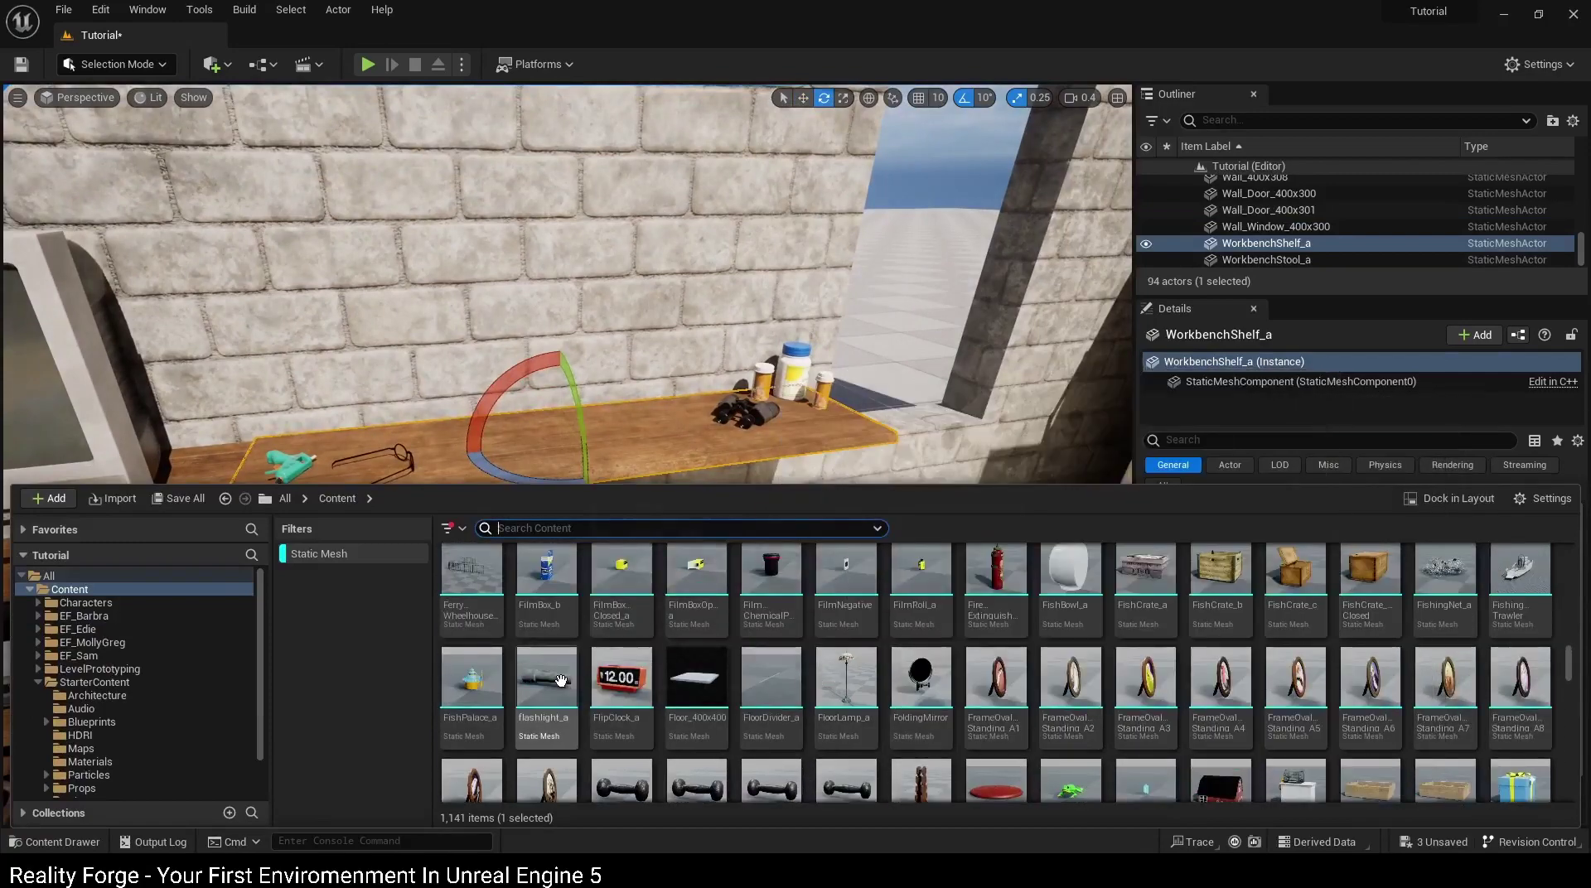
drag(561, 682, 705, 435)
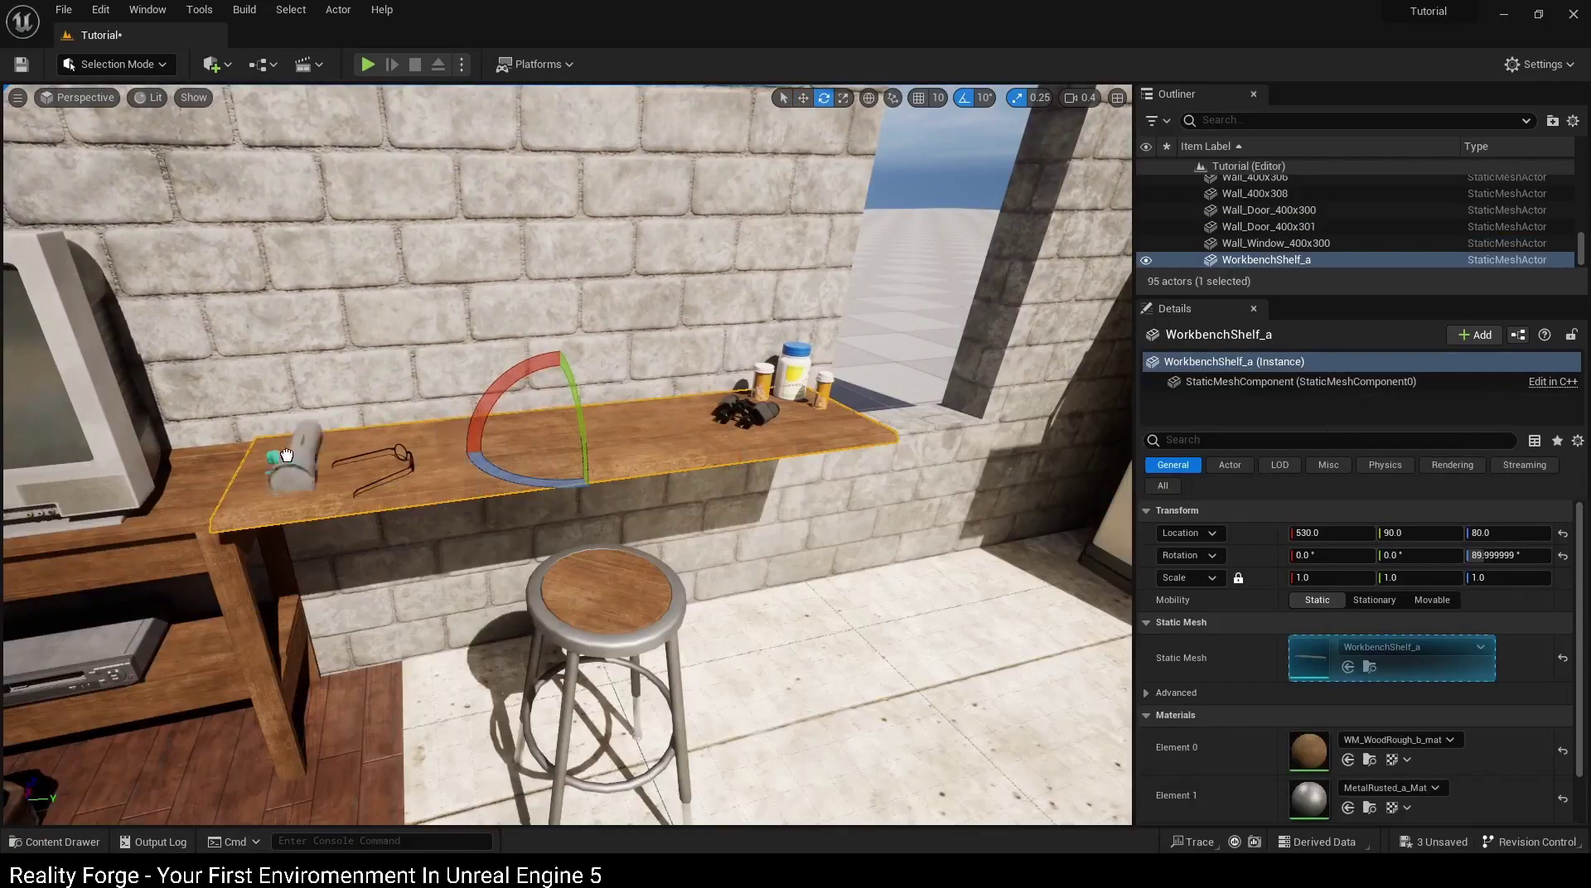
click(206, 477)
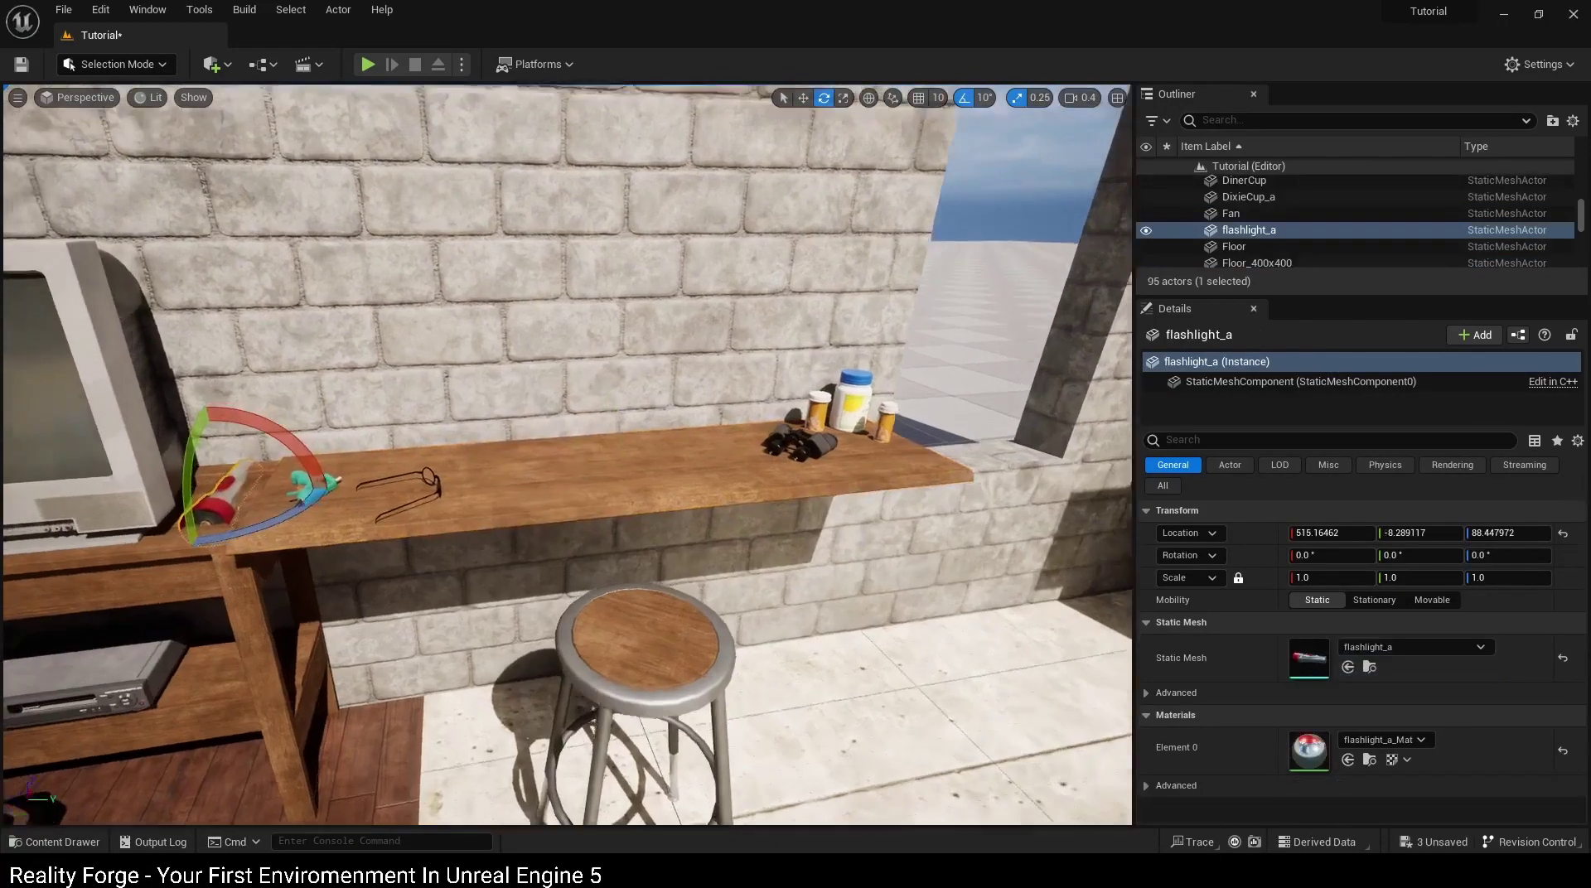
right_drag(205, 477, 248, 497)
key(w)
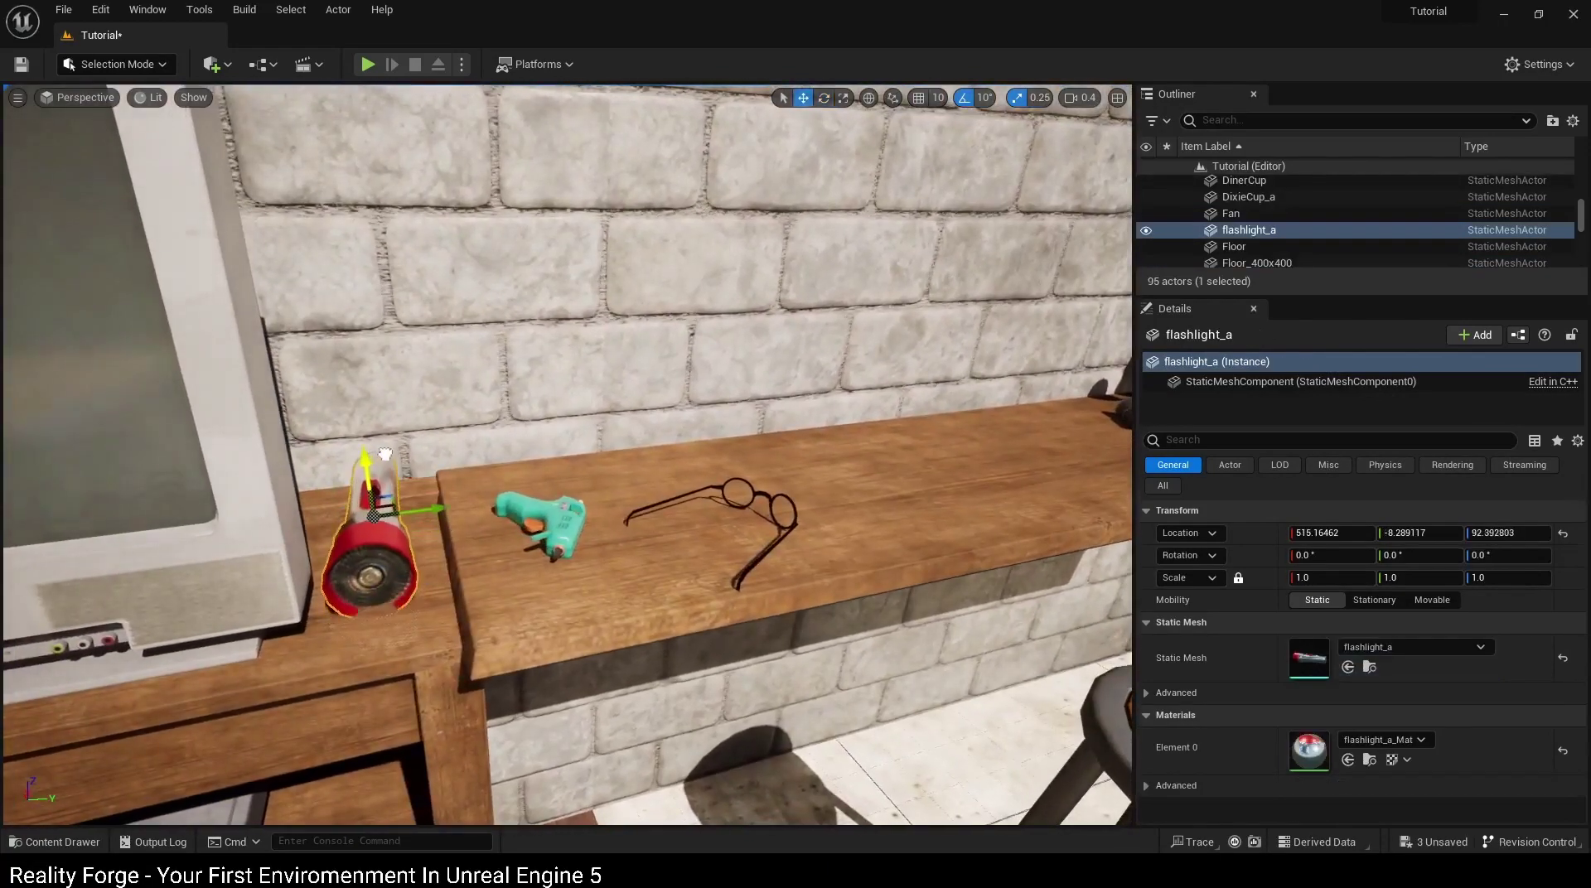
drag(387, 450, 387, 454)
right_drag(387, 454, 622, 566)
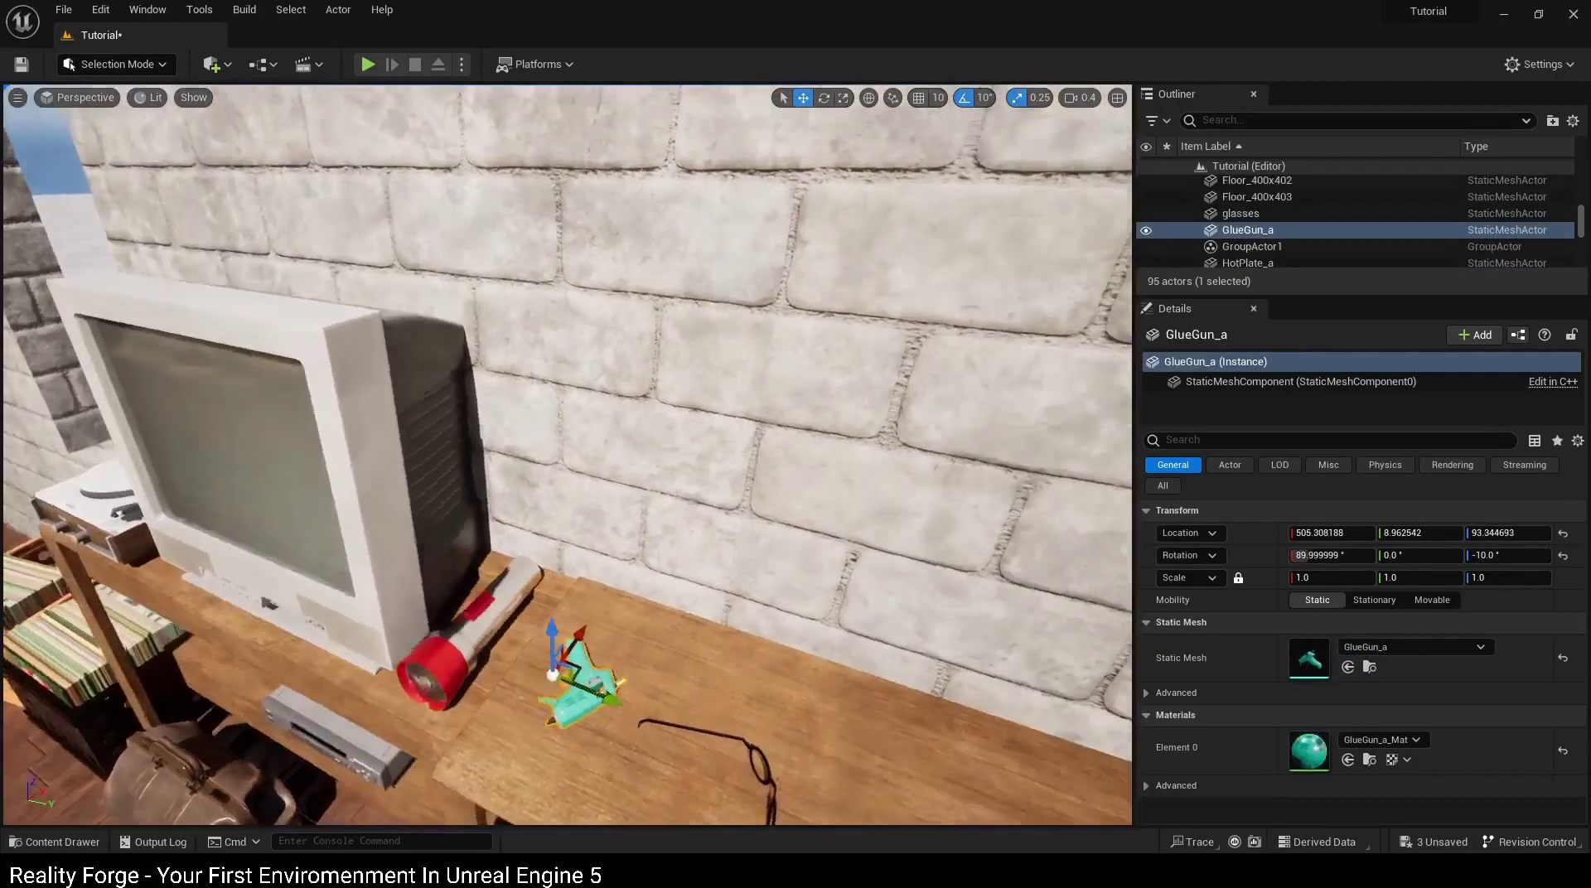
right_drag(600, 686, 600, 687)
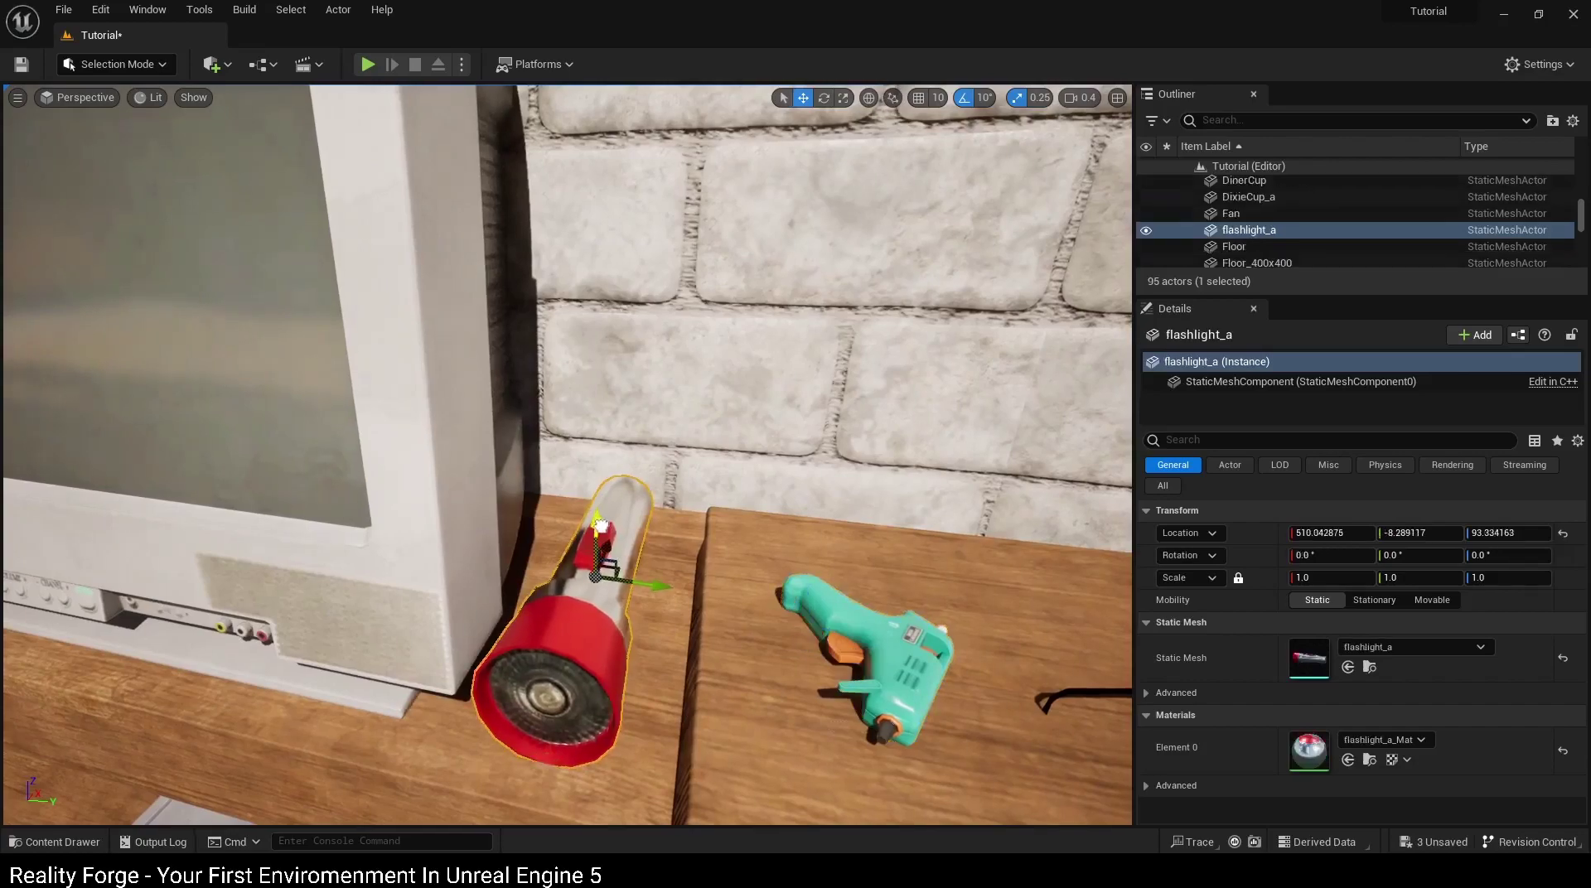
Step: Place the grey FerrySmokerCap on the workbench near the bottles and binoculars
click(655, 630)
scroll(580, 497, down, 5)
key(ctrl+space)
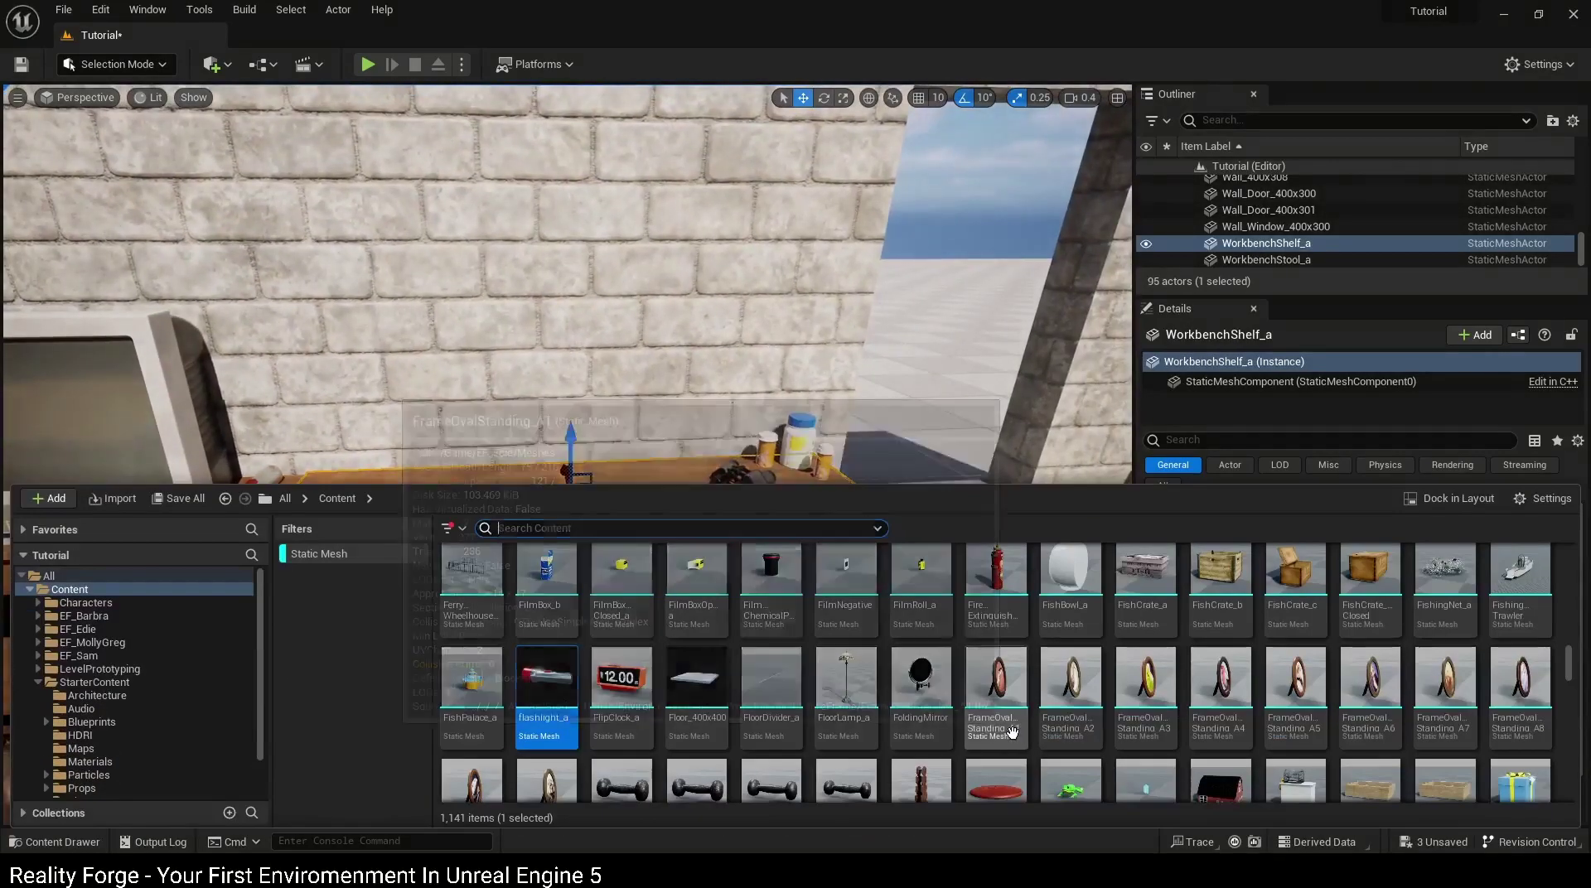
scroll(926, 695, up, 2)
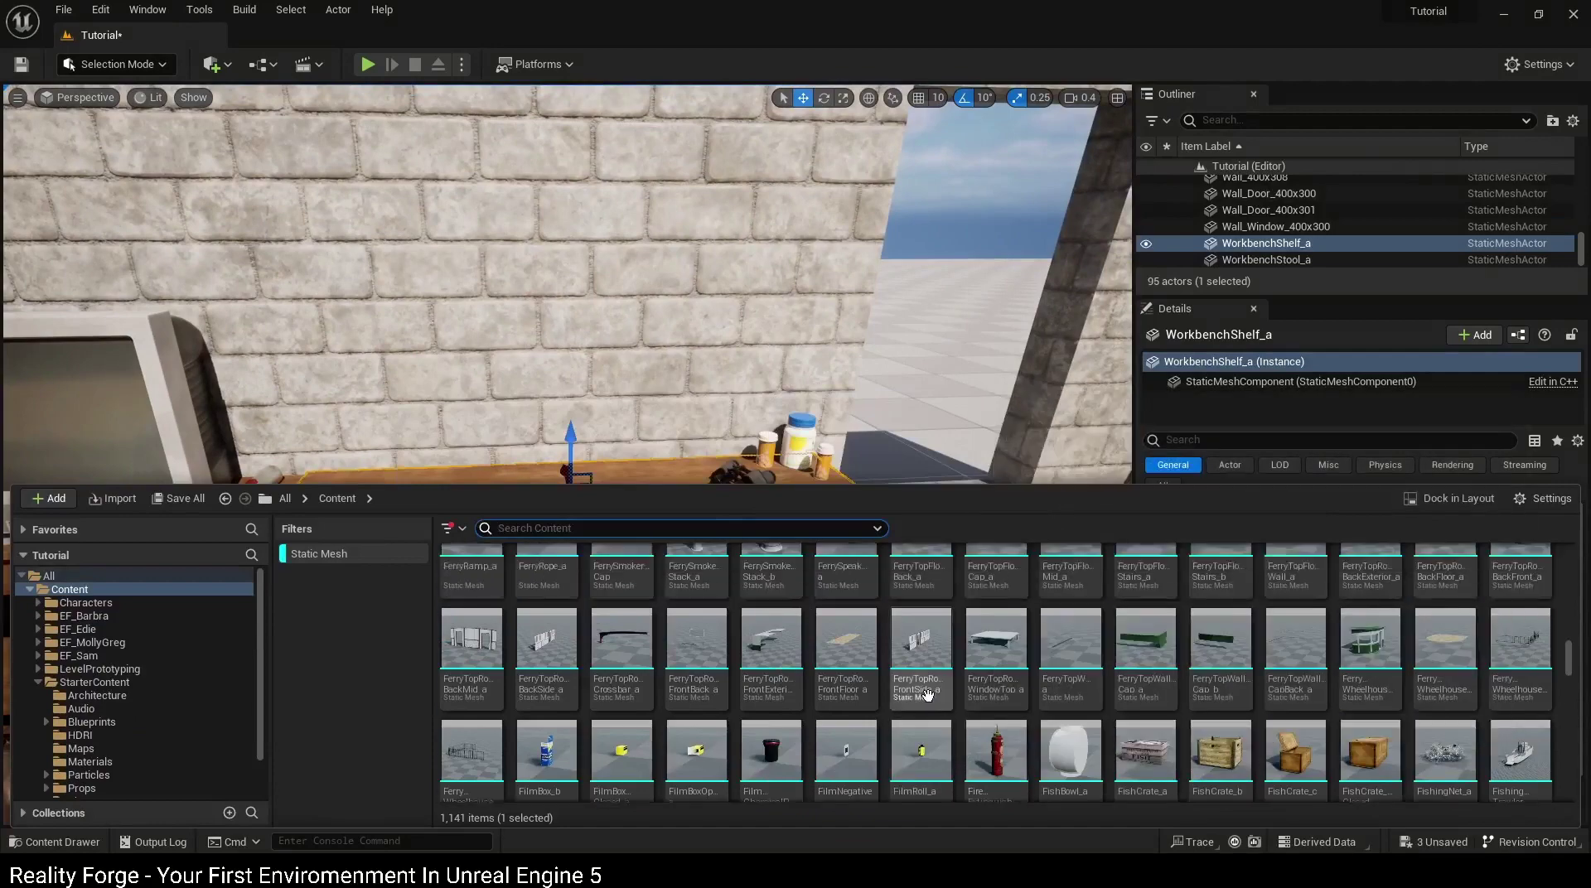
scroll(752, 688, up, 1)
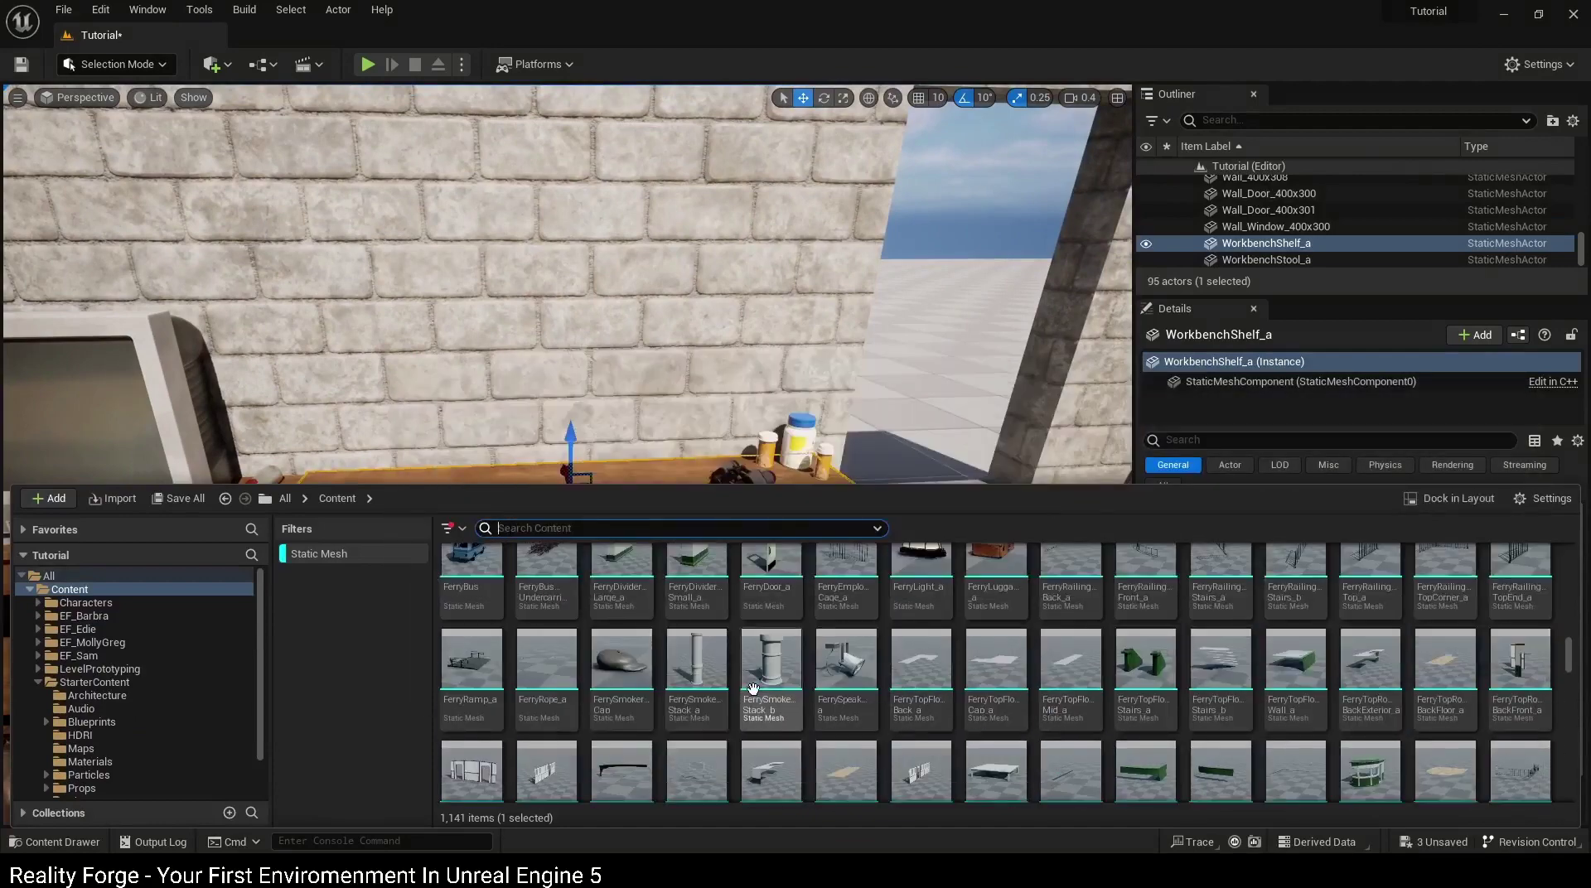
drag(555, 376, 769, 476)
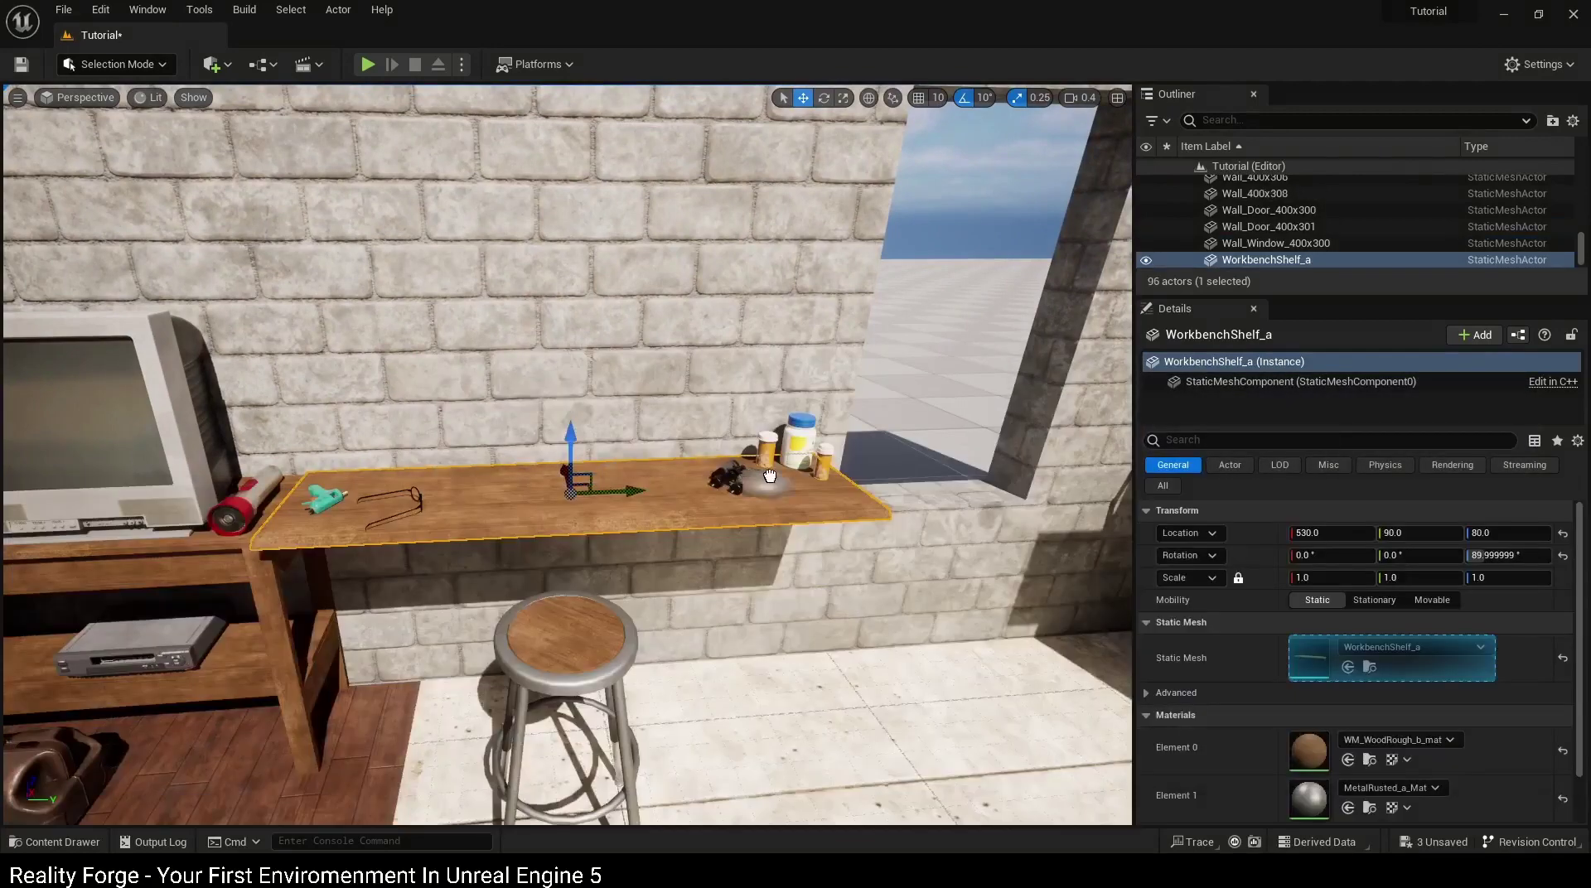
click(815, 493)
key(f)
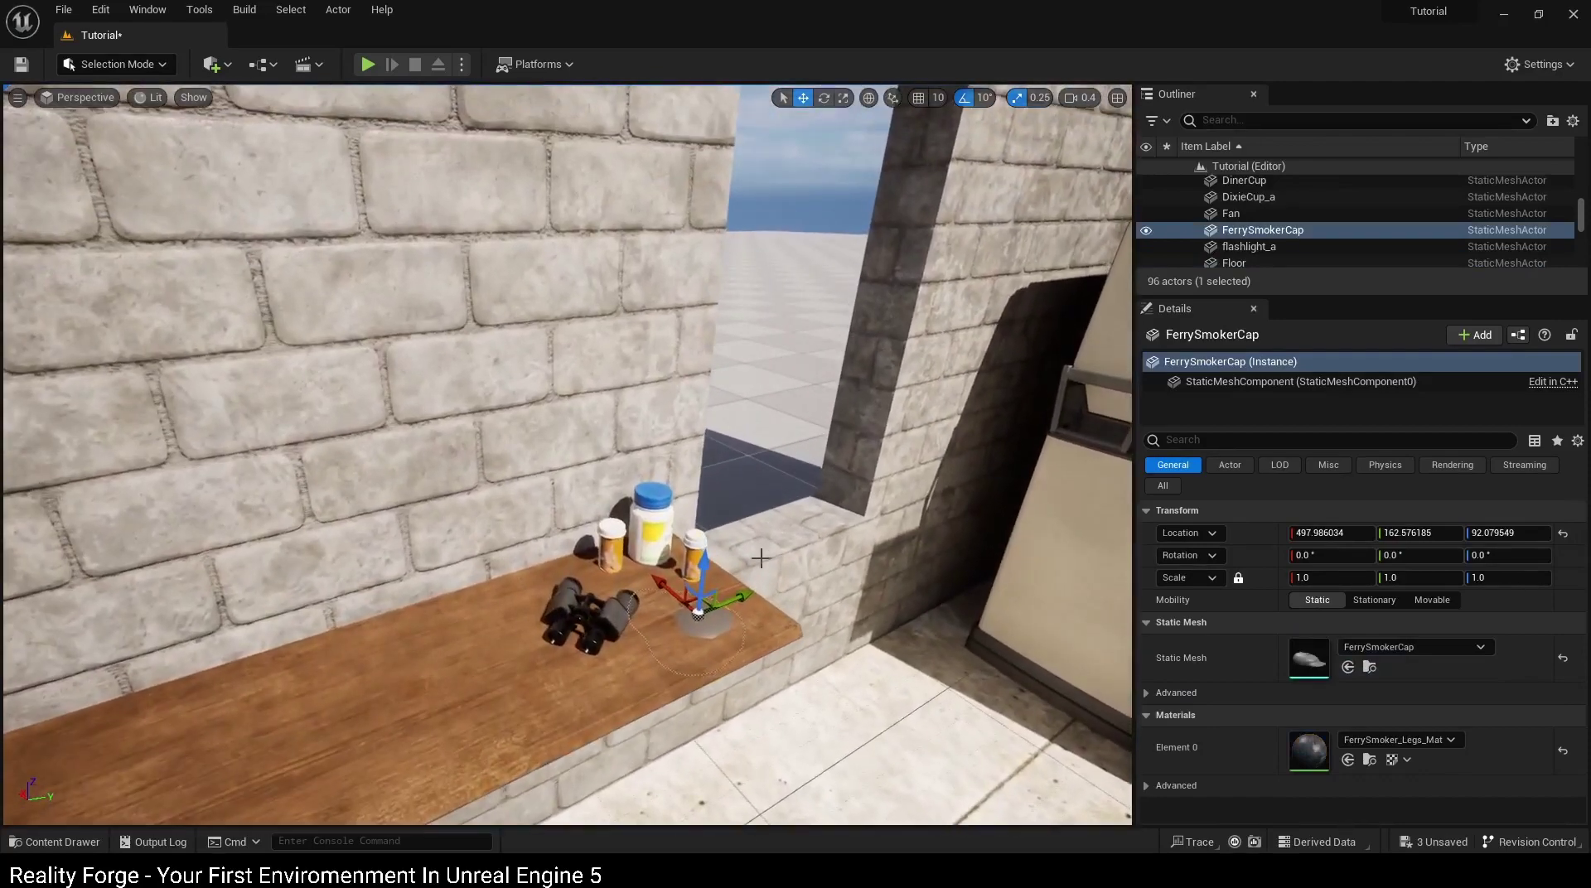
alt+drag(726, 536, 837, 530)
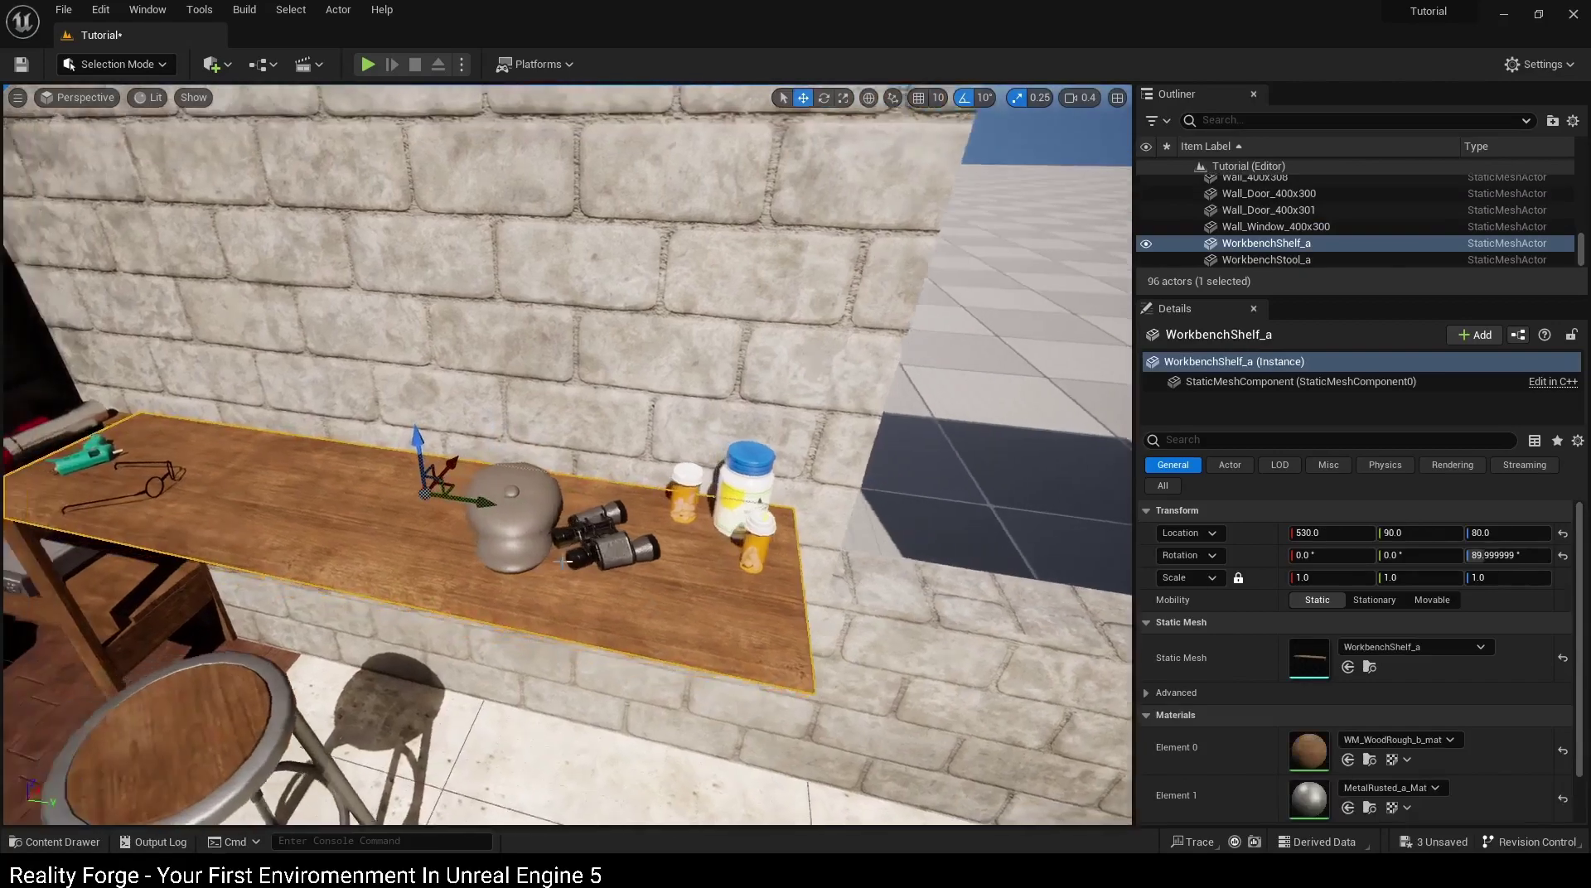
Step: Select the binoculars and shelf, then bring up the static mesh asset library
click(639, 535)
click(431, 464)
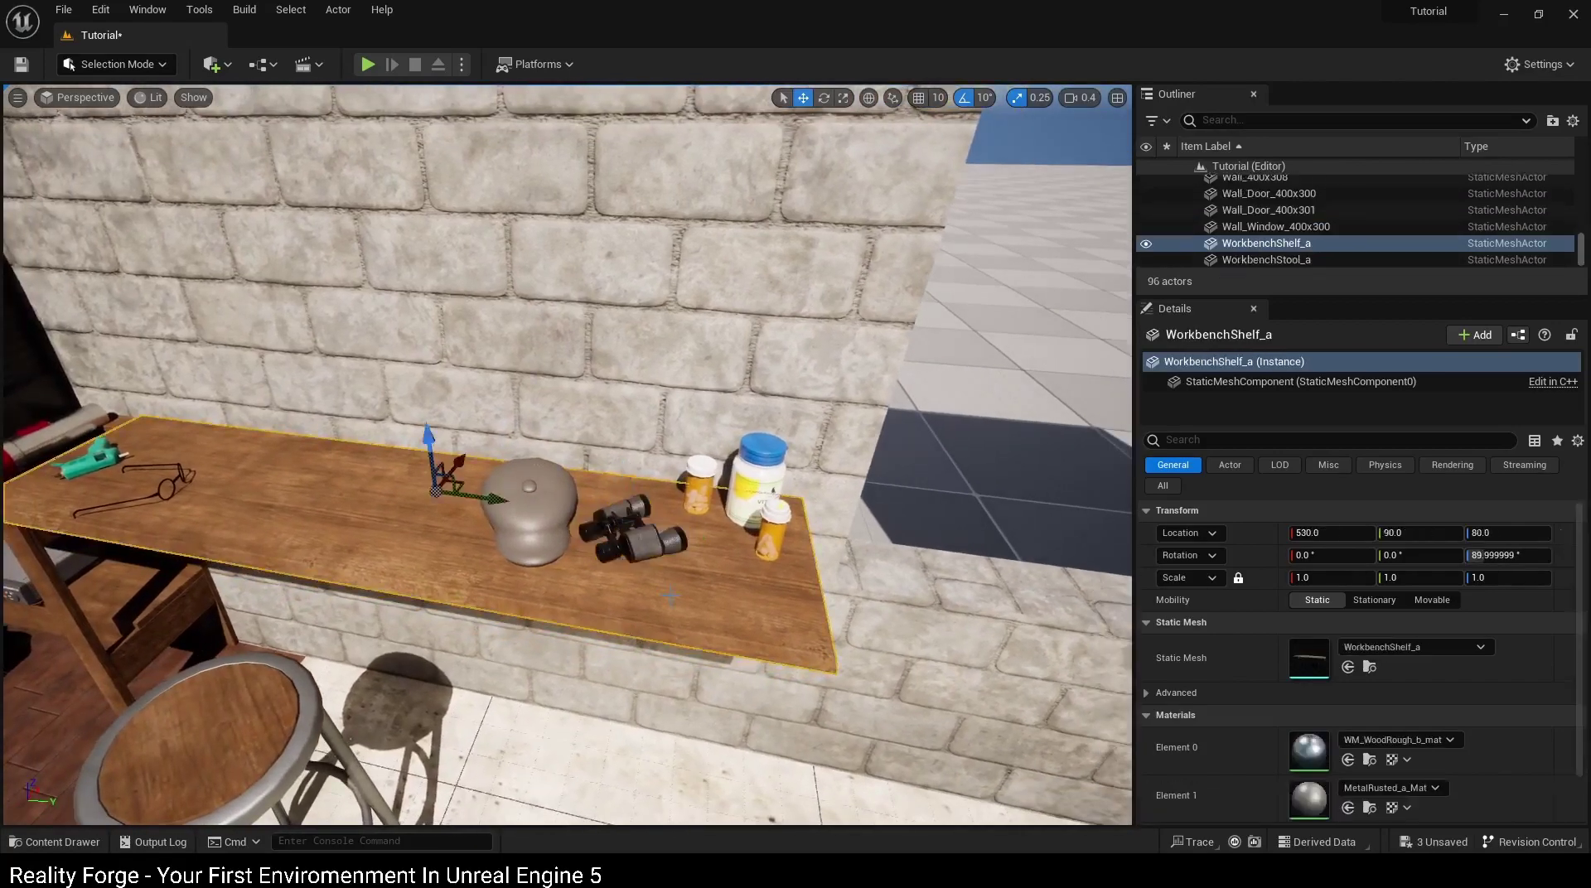
key(ctrl+space)
scroll(891, 709, up, 2)
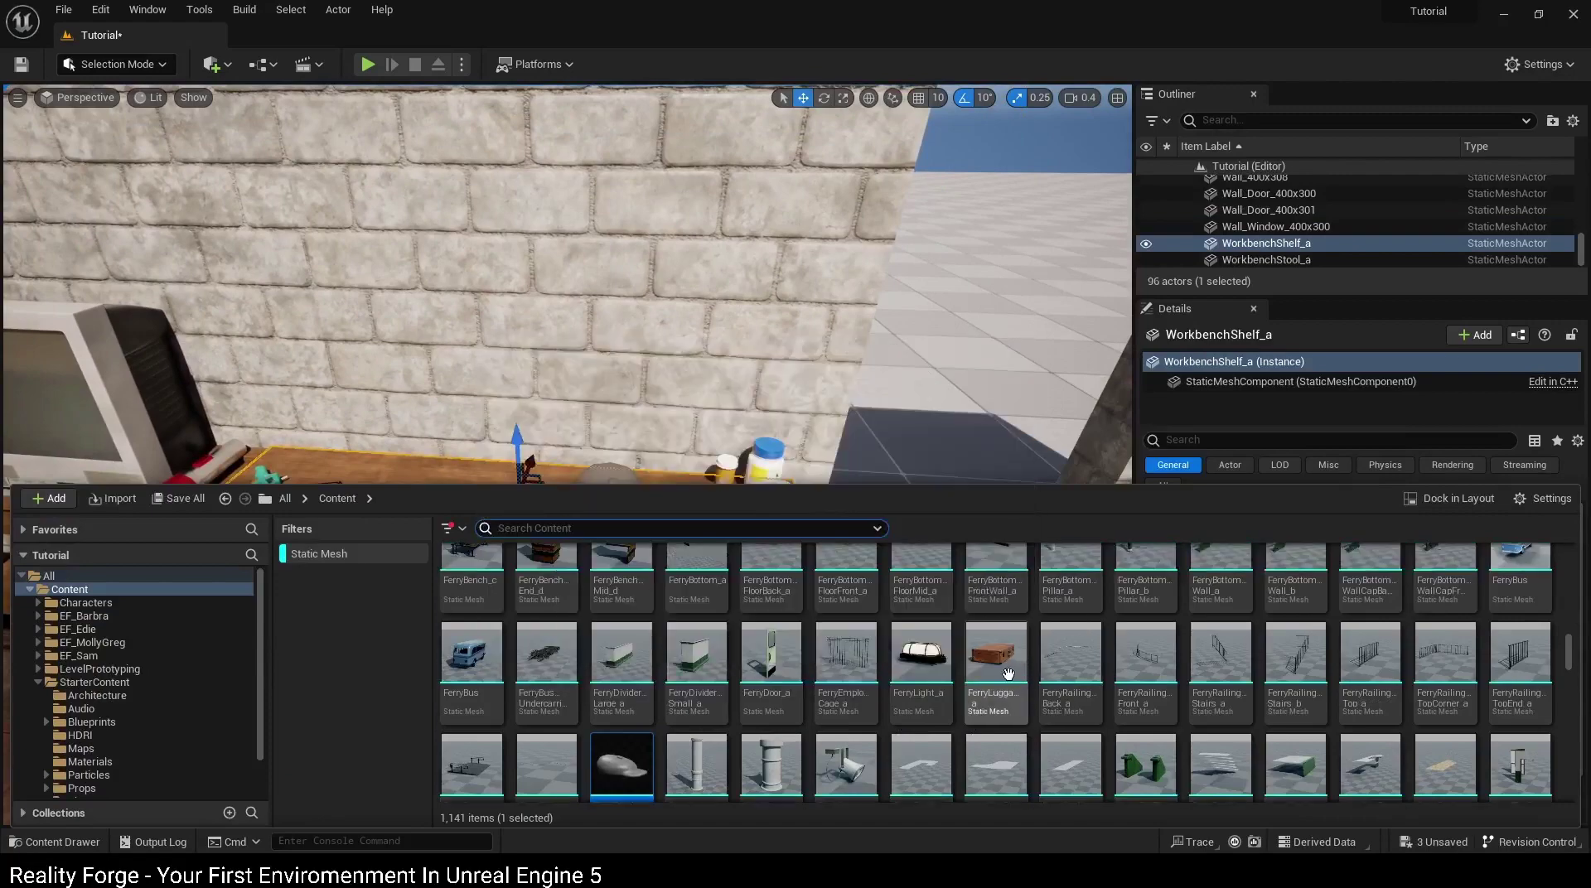
Step: Place a FerryLuggage_a suitcase on the floor beside the stool, turned around
drag(1008, 673, 731, 684)
click(695, 715)
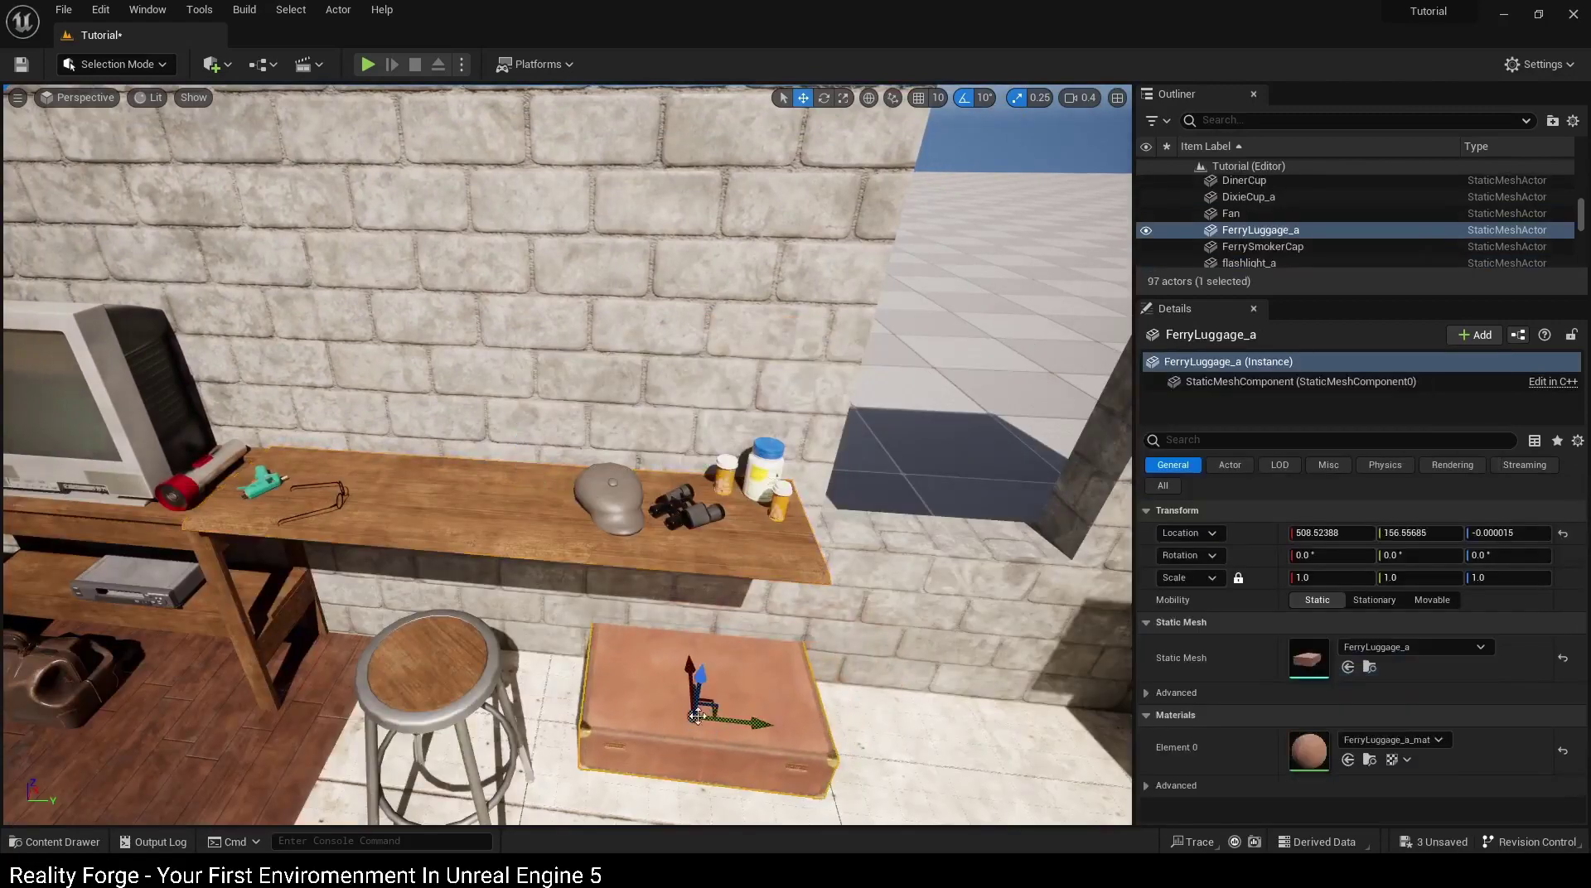
scroll(697, 717, down, 3)
scroll(706, 733, up, 3)
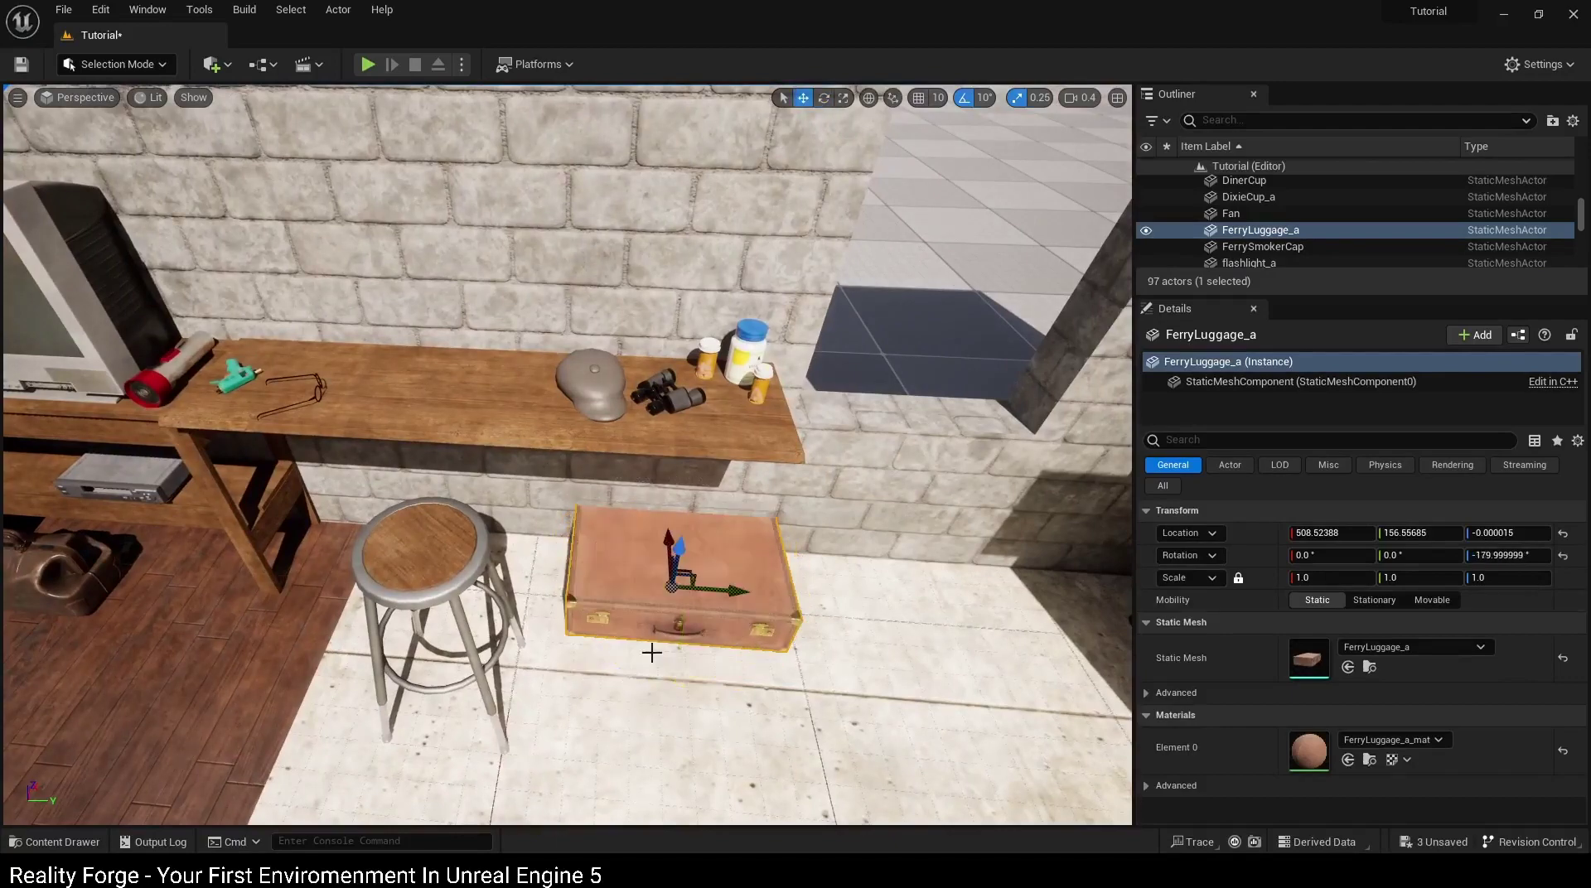
scroll(652, 653, down, 3)
scroll(717, 639, up, 1)
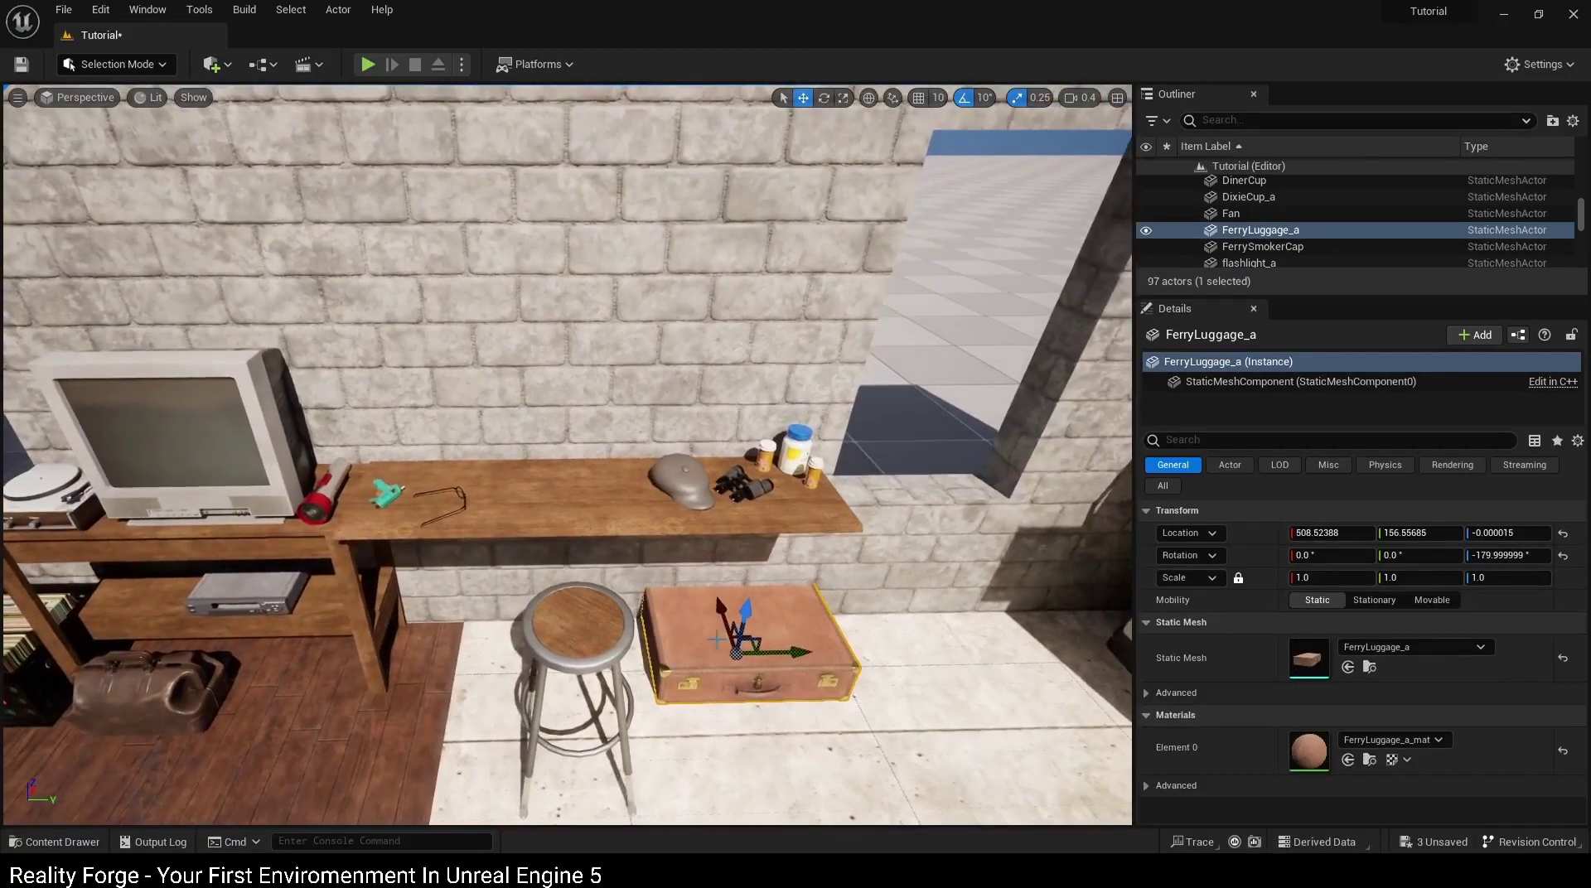
click(912, 660)
Step: Set a blue DinerTray on the desk
key(ctrl+space)
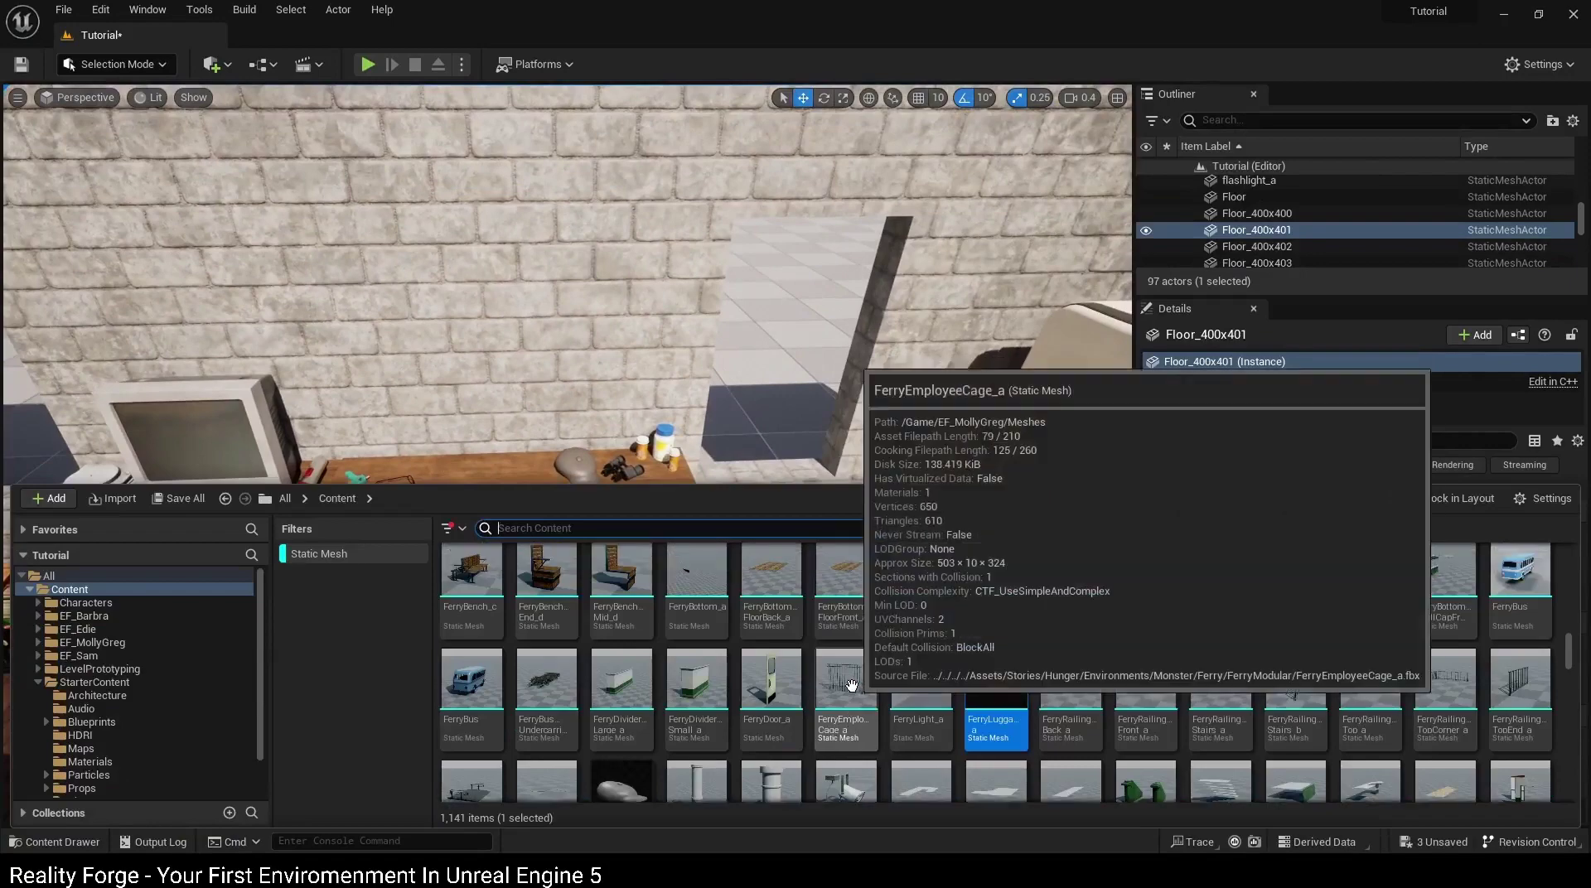
scroll(858, 692, up, 2)
scroll(868, 702, up, 1)
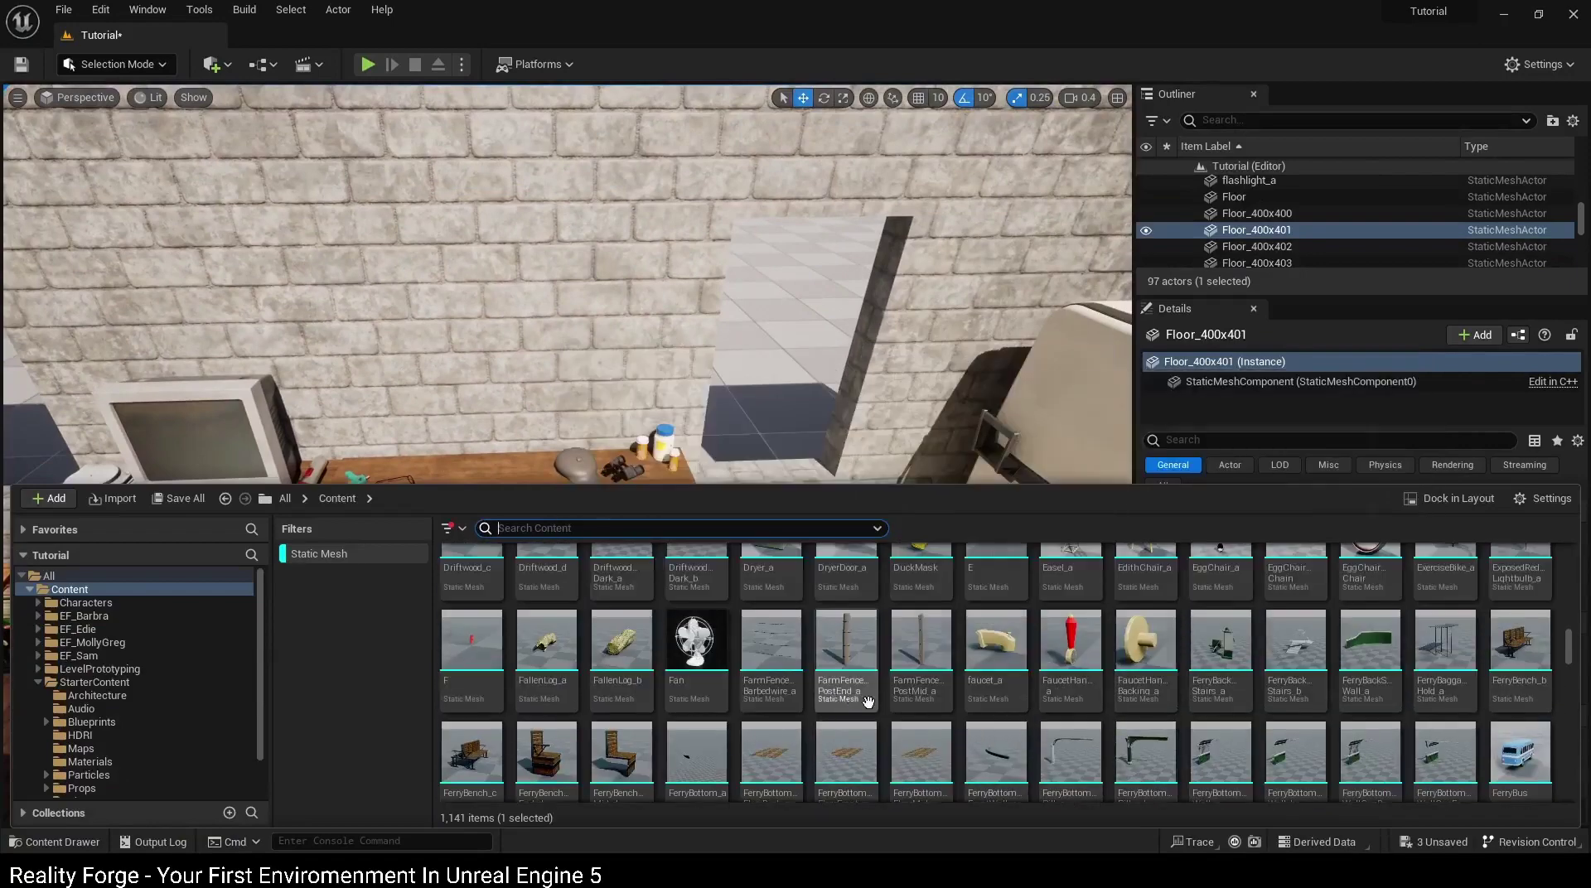
scroll(916, 699, up, 1)
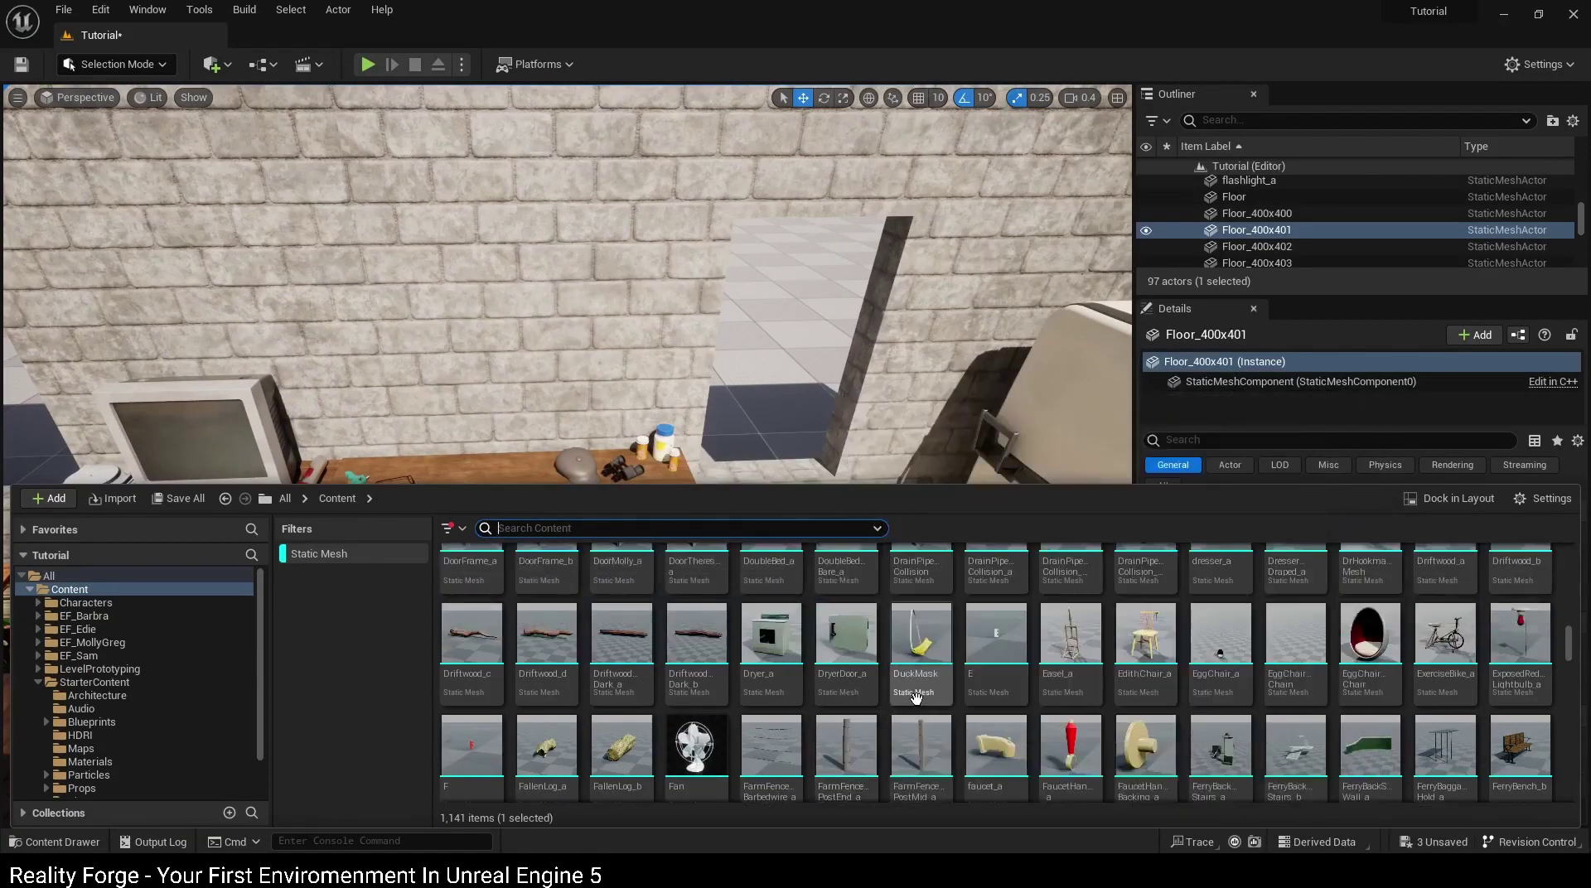
scroll(895, 705, up, 1)
scroll(1065, 719, up, 1)
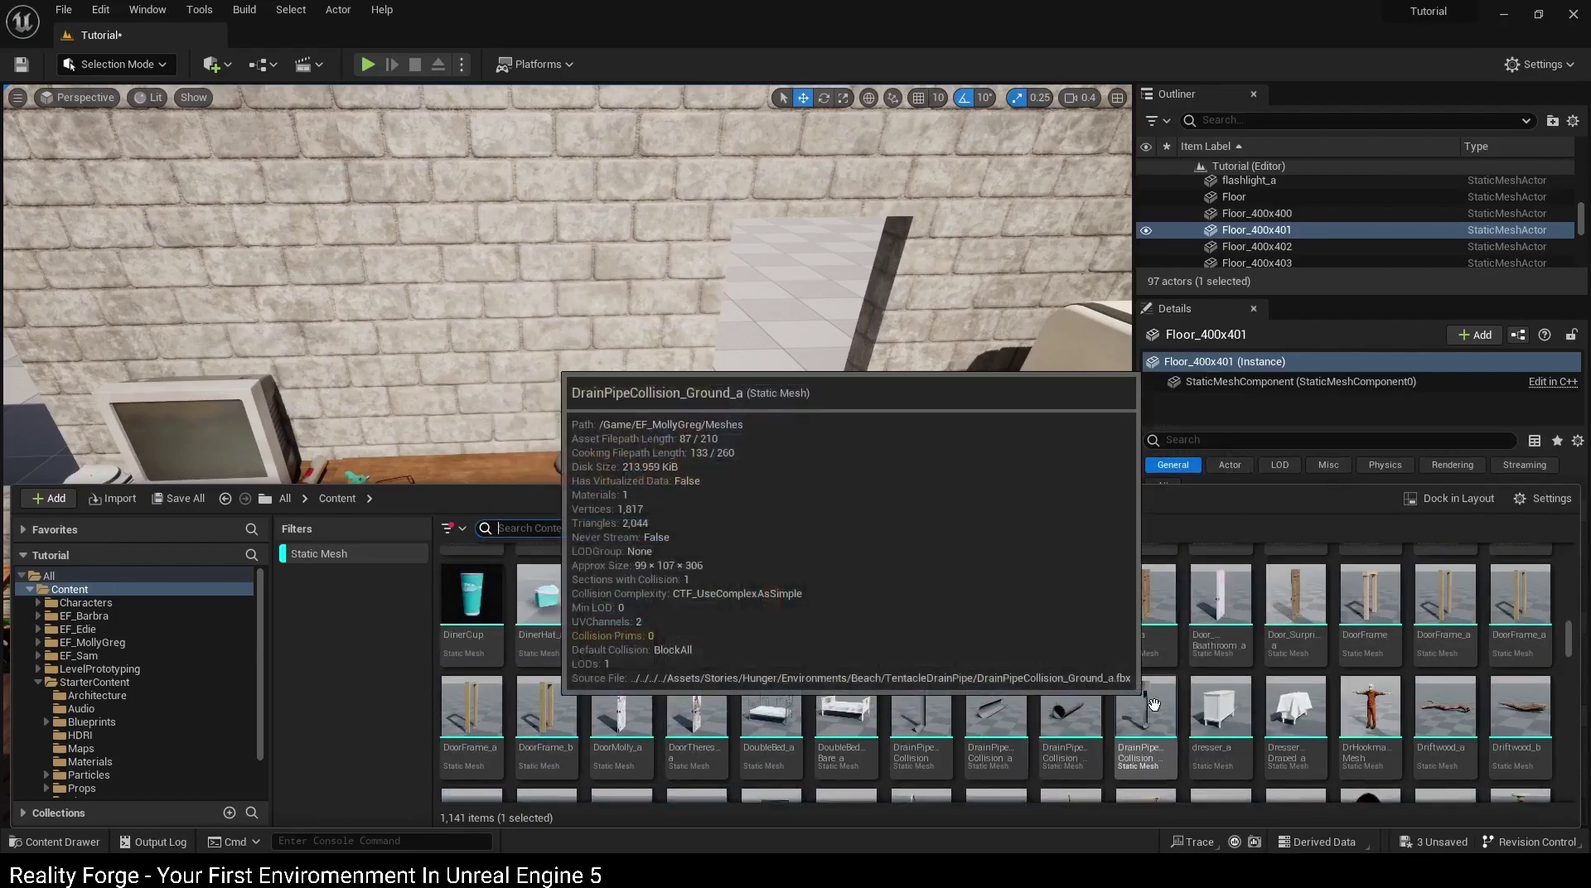
scroll(994, 704, up, 1)
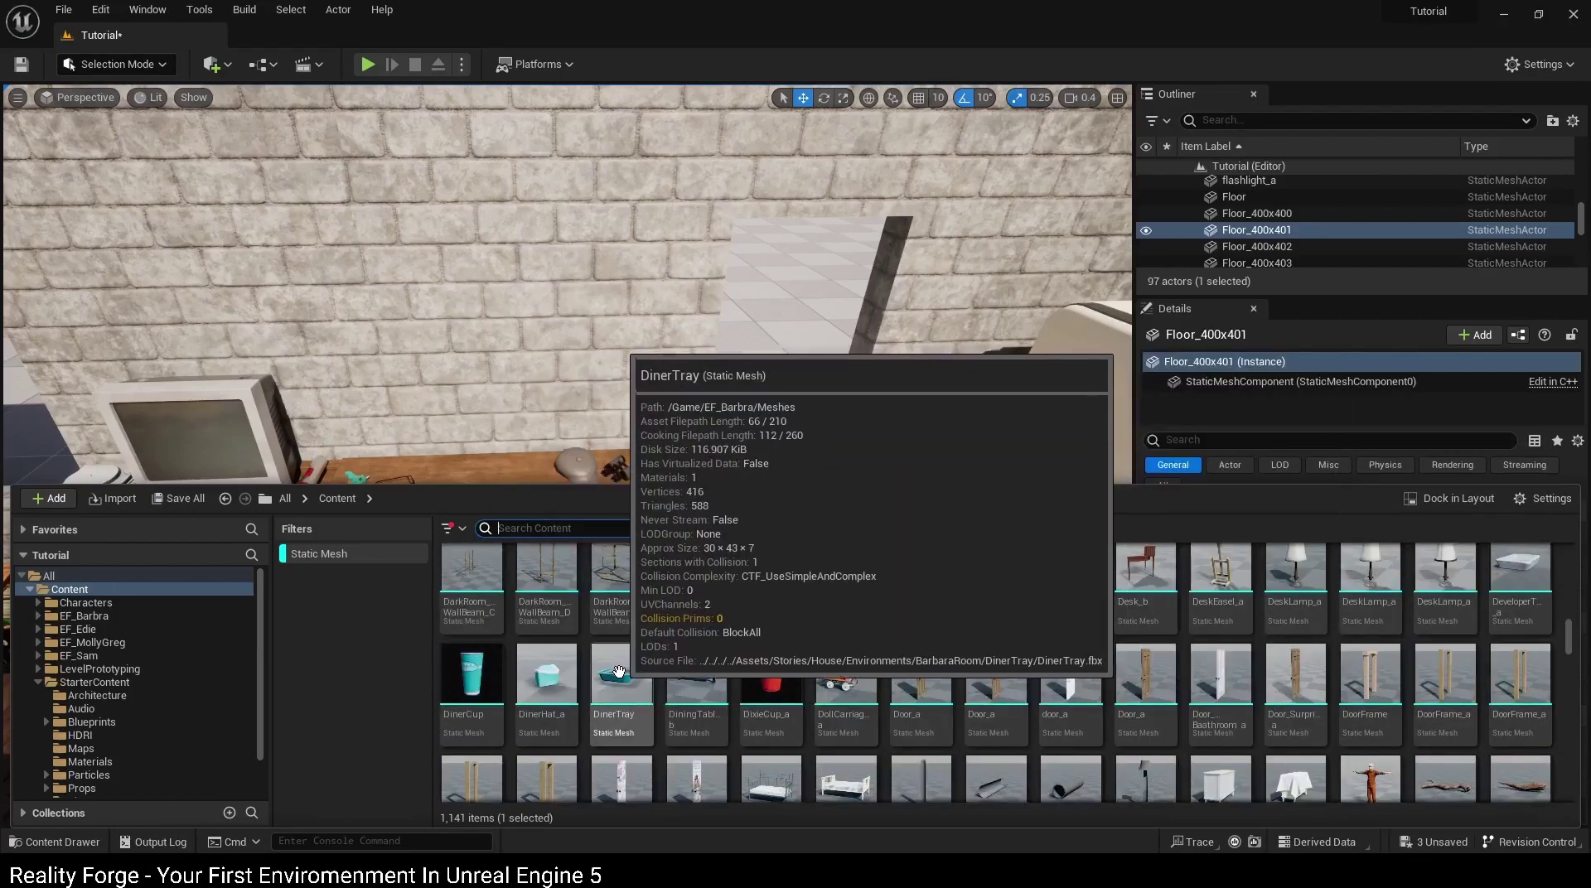
drag(619, 671, 463, 490)
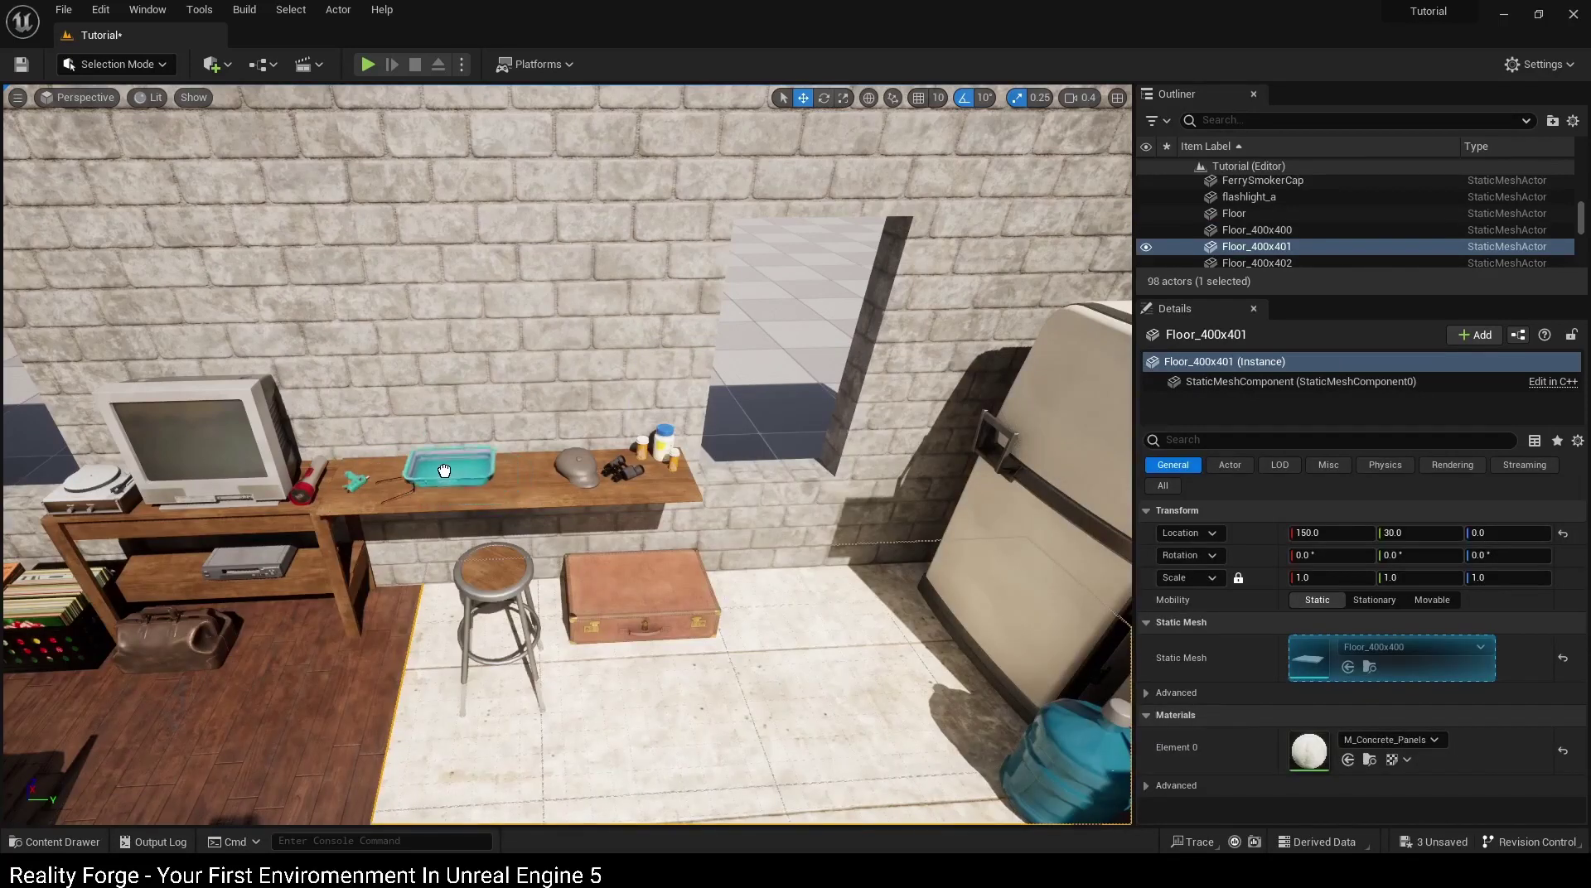
Step: Move the blue diner tray onto the counter beside the kitchen sink
click(503, 475)
right_drag(503, 475, 581, 475)
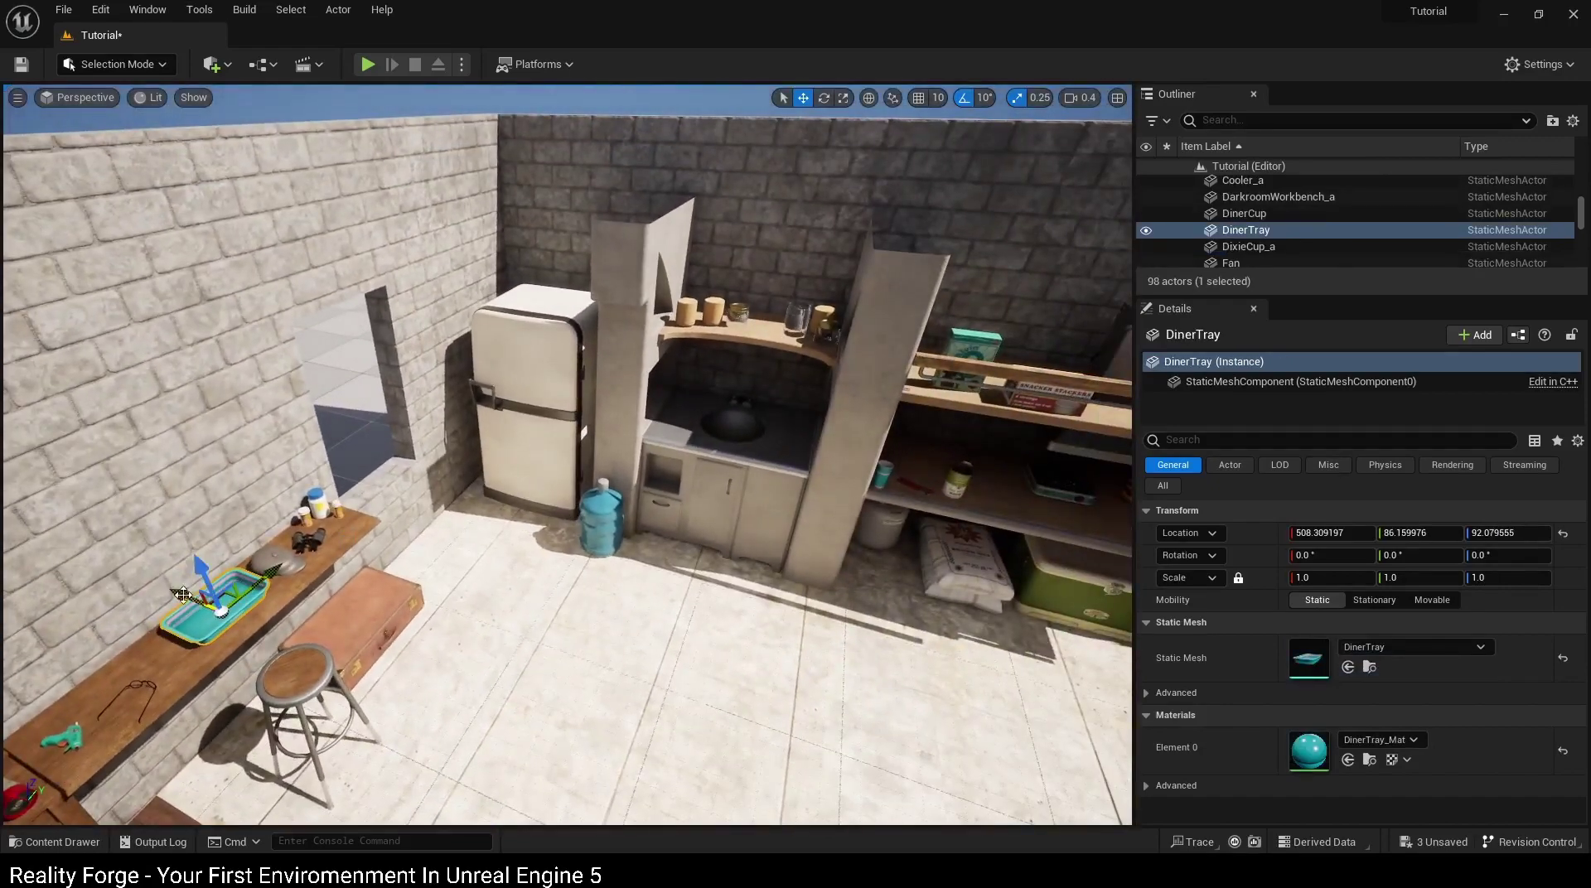
drag(706, 443, 730, 435)
key(f)
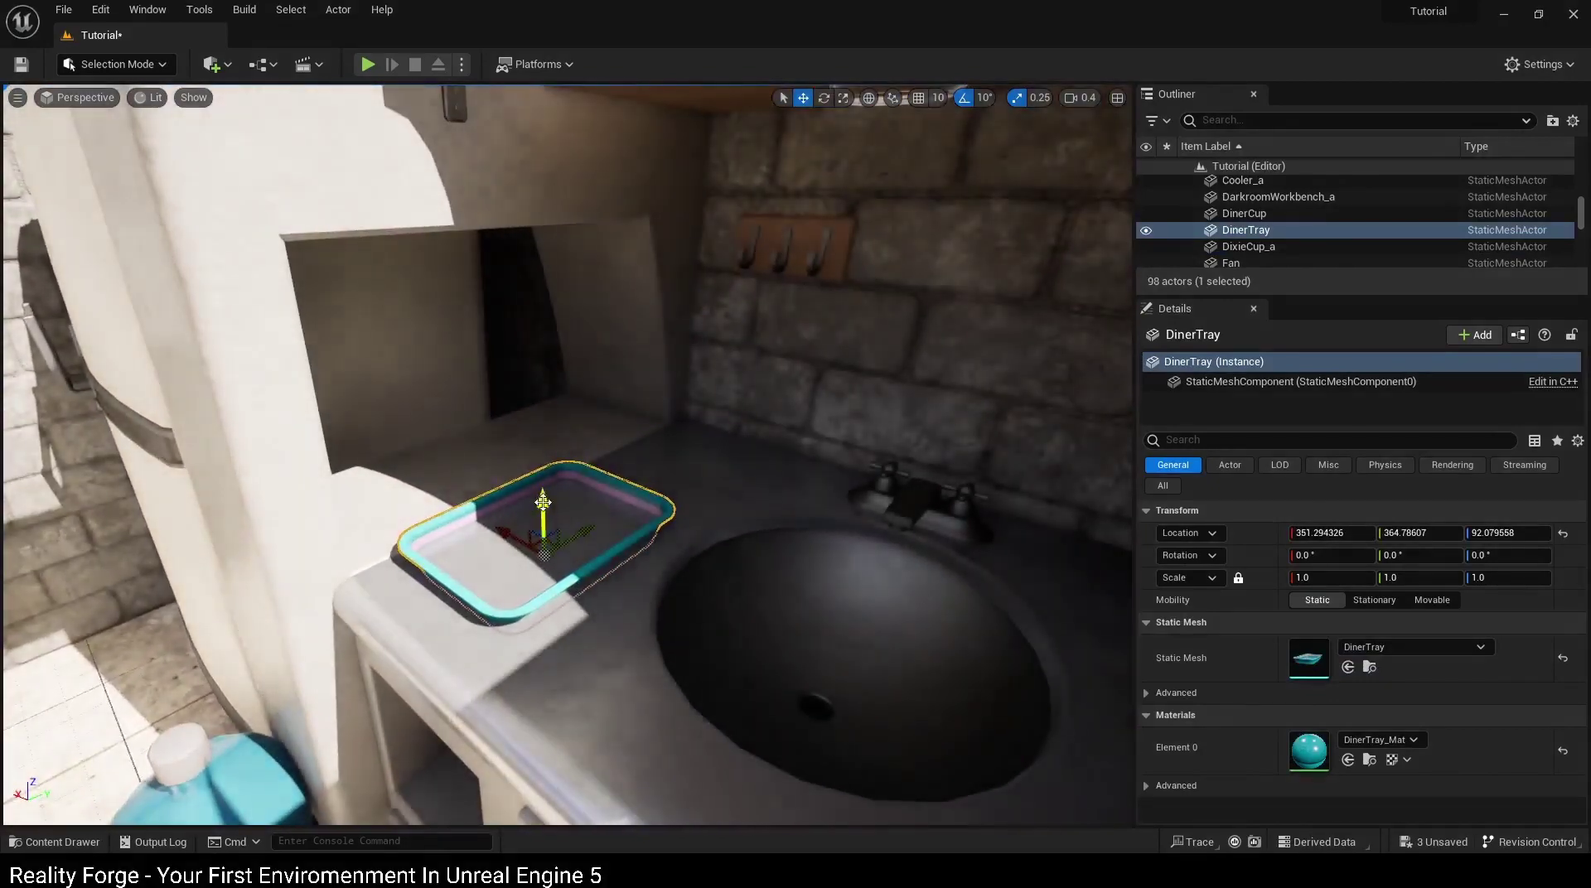
drag(562, 497, 561, 480)
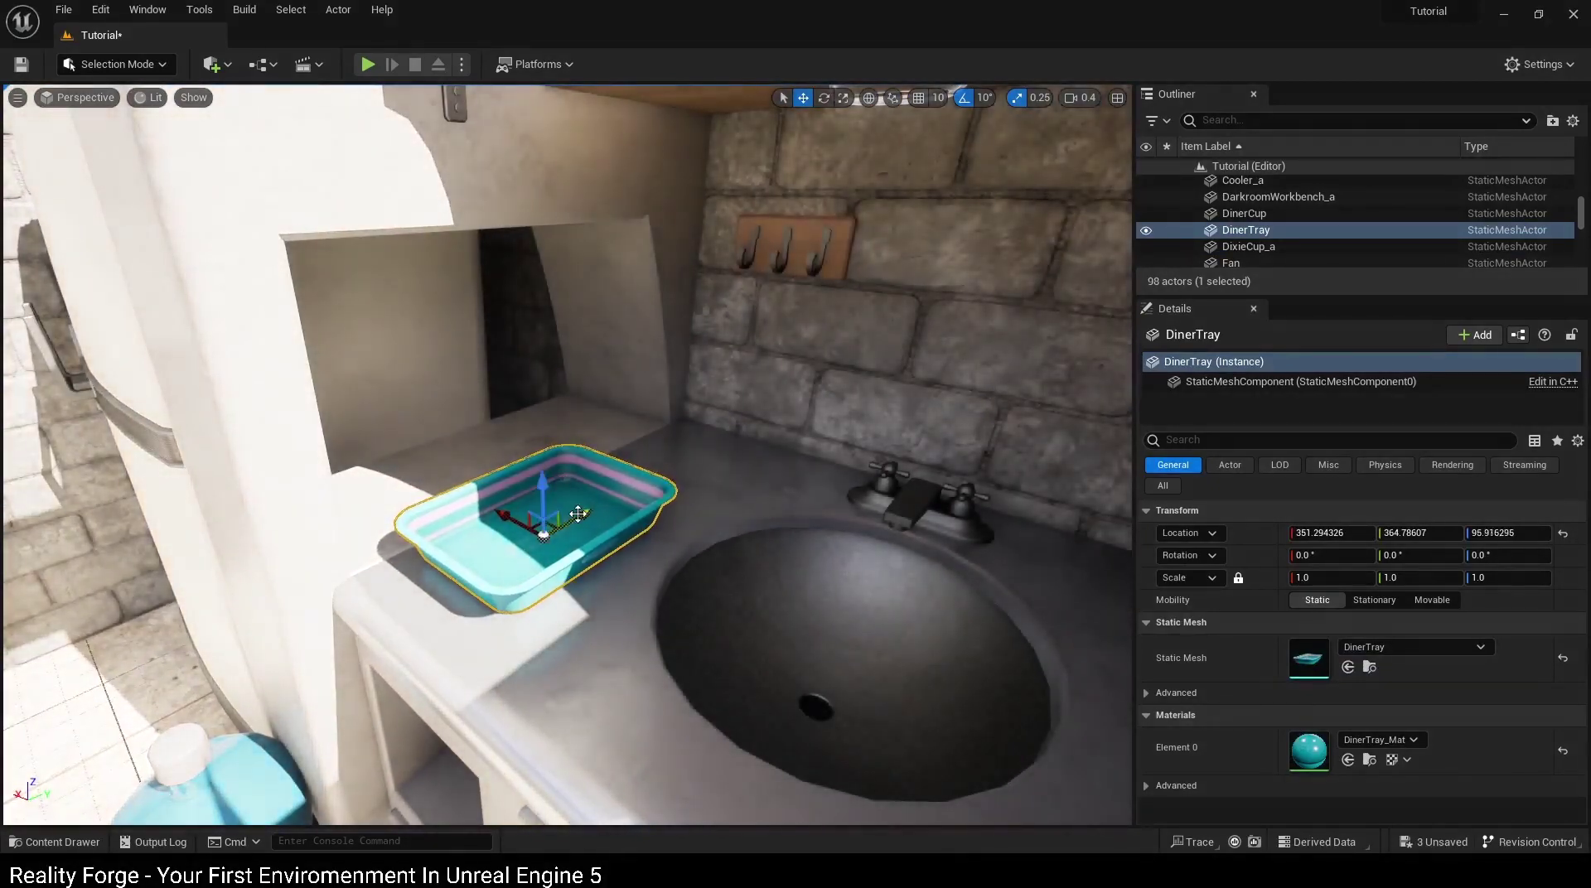
scroll(555, 495, down, 4)
scroll(555, 496, down, 4)
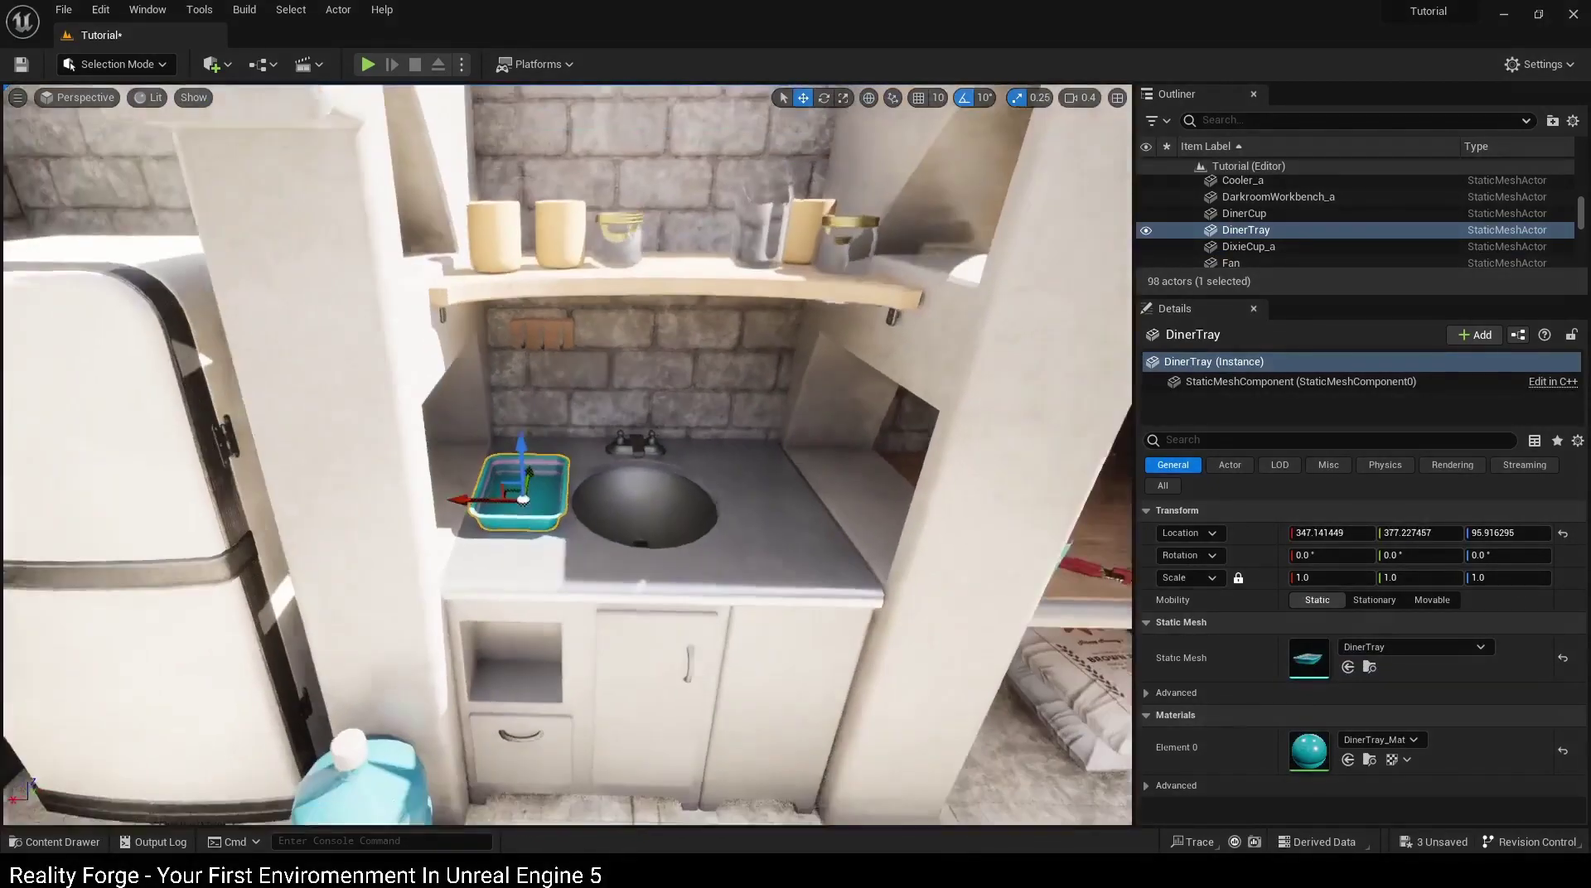
scroll(555, 495, down, 2)
Step: Drop a diner hat onto the counter, then discard it
key(ctrl+space)
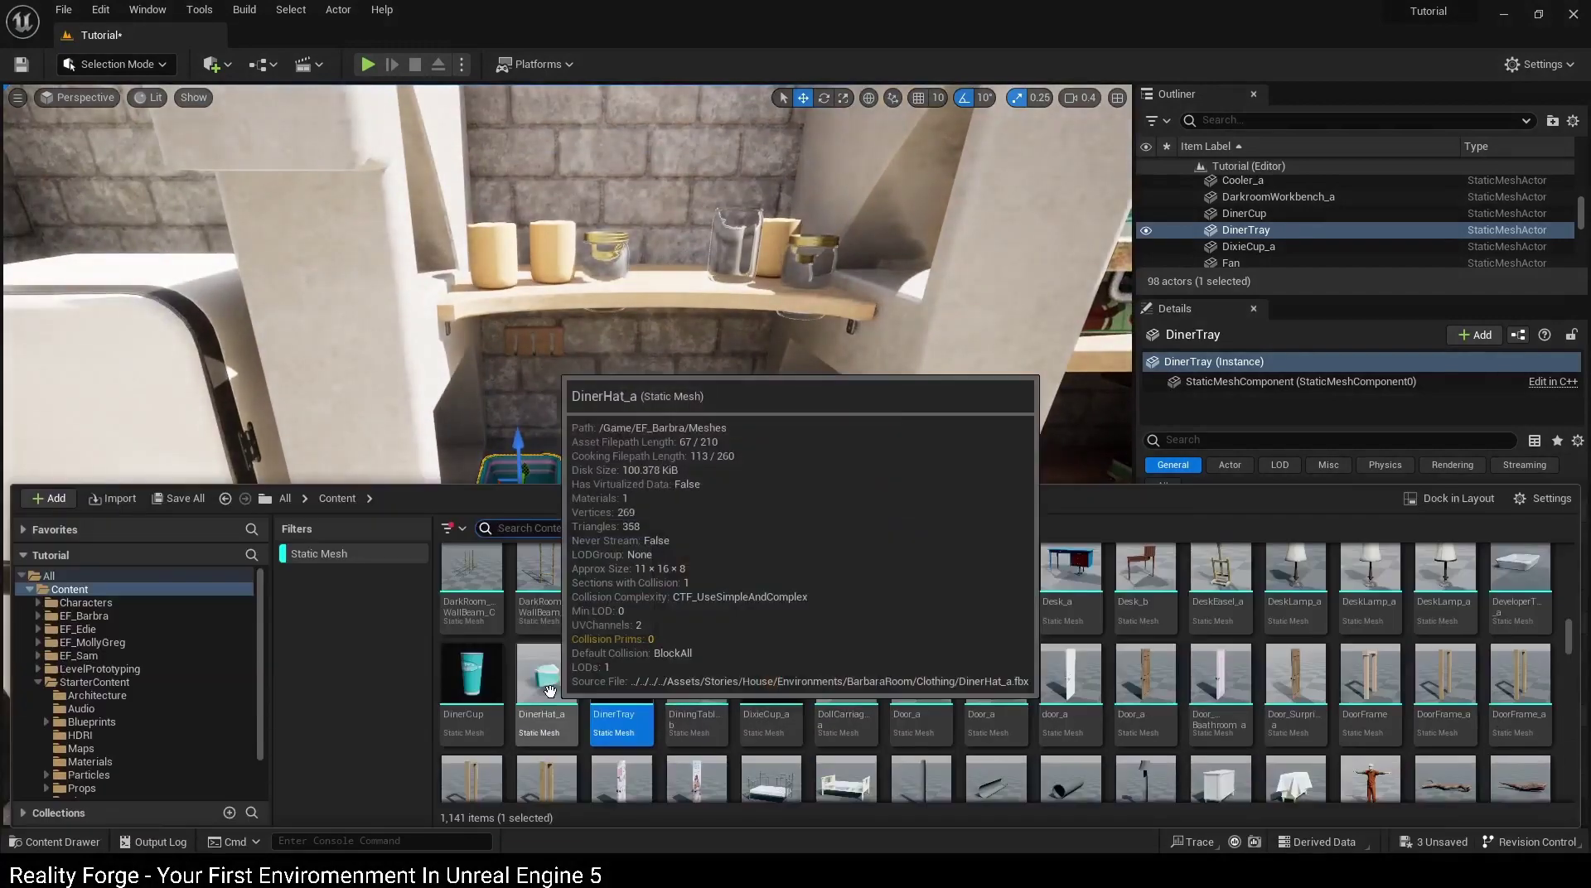
drag(553, 690, 734, 452)
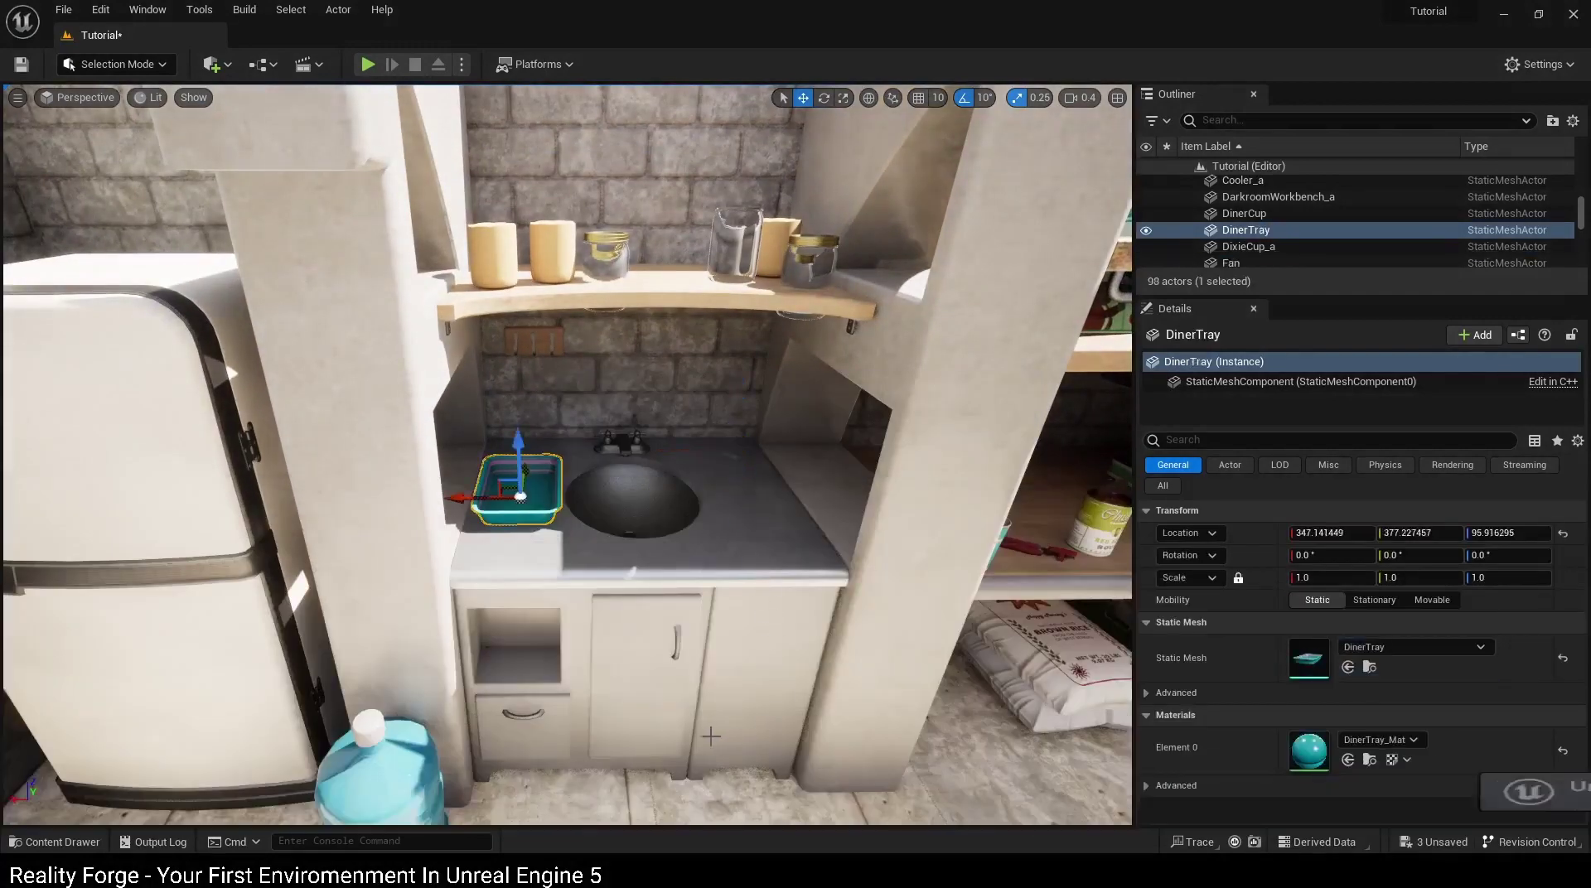
key(ctrl+space)
scroll(787, 706, up, 1)
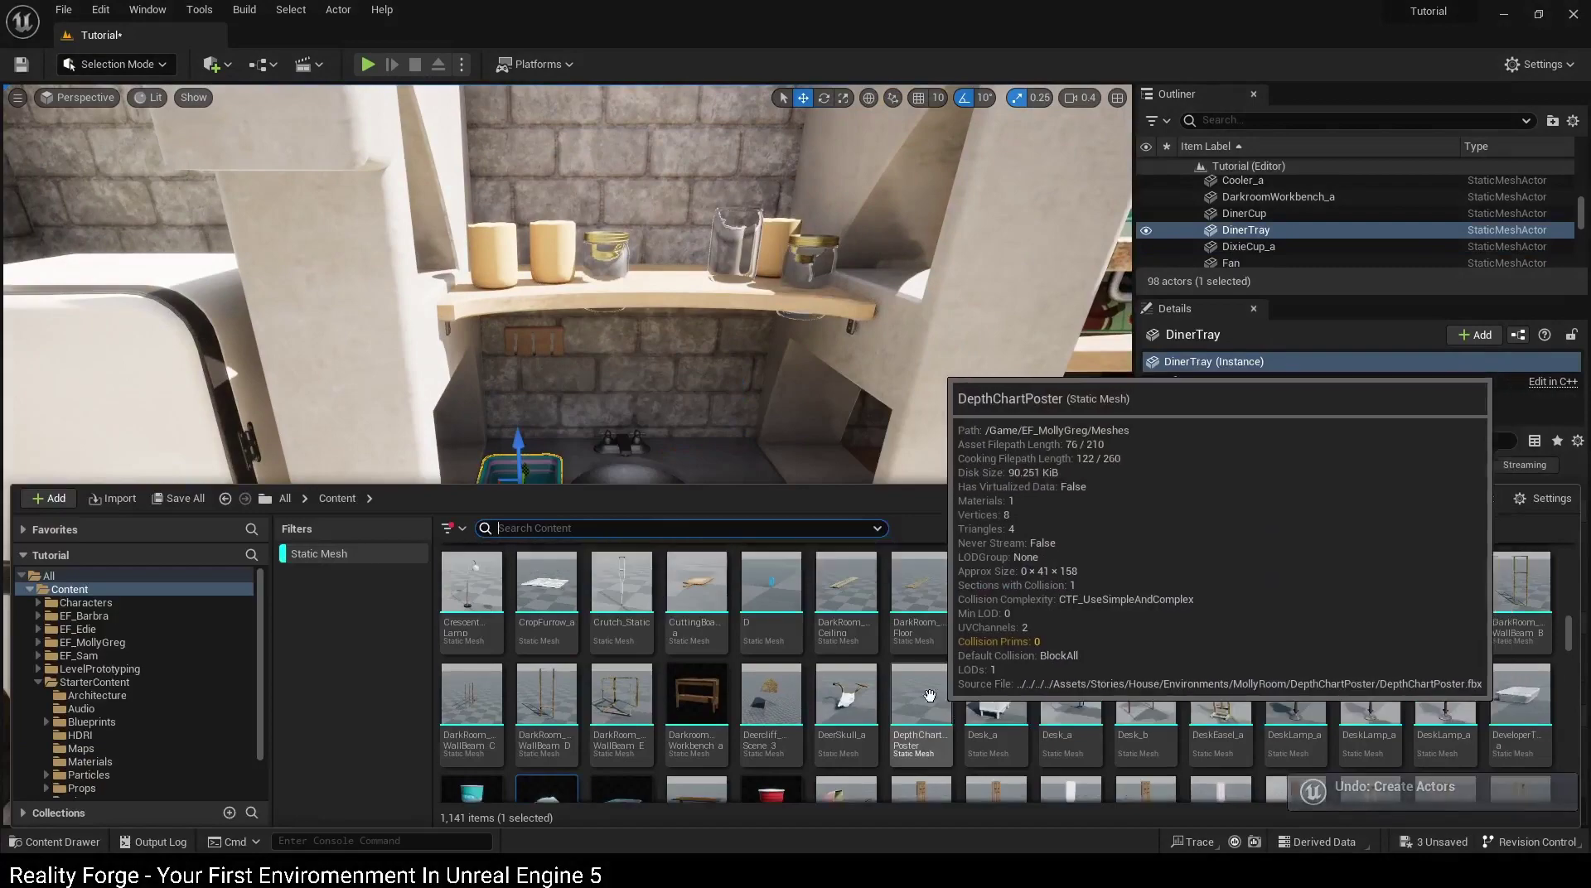
scroll(862, 704, up, 1)
scroll(854, 710, up, 2)
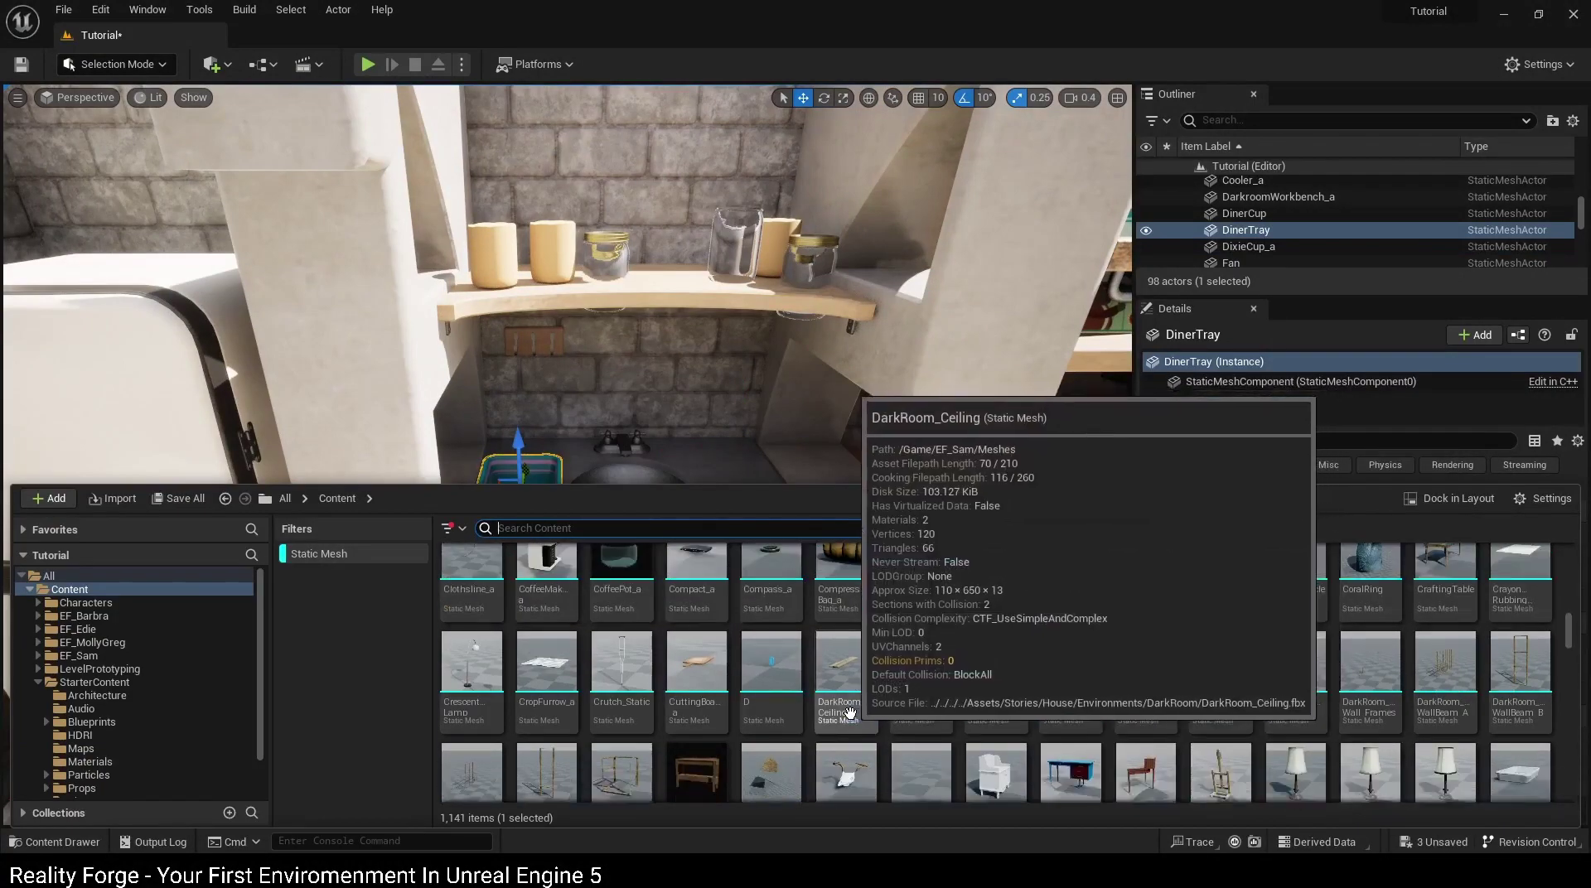
scroll(837, 663, up, 1)
Step: Place CoffeeMaker_a on the kitchenette shelf, rotate and shift it, and save
click(546, 709)
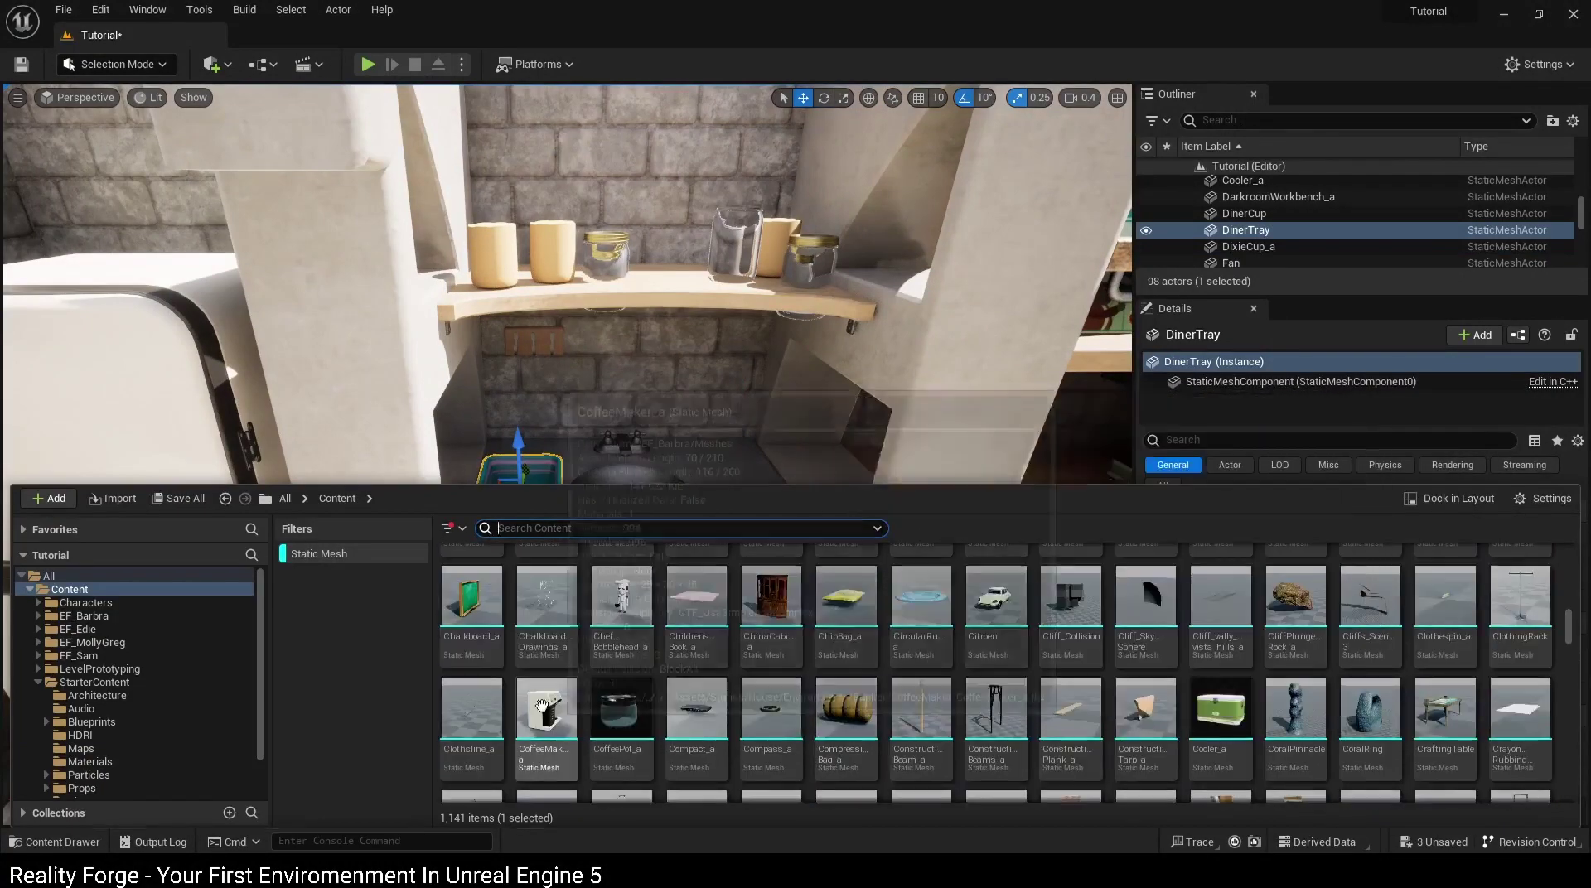
mouse_move(860, 464)
mouse_down()
mouse_move(746, 496)
mouse_move(565, 589)
mouse_up()
click(764, 527)
key(e)
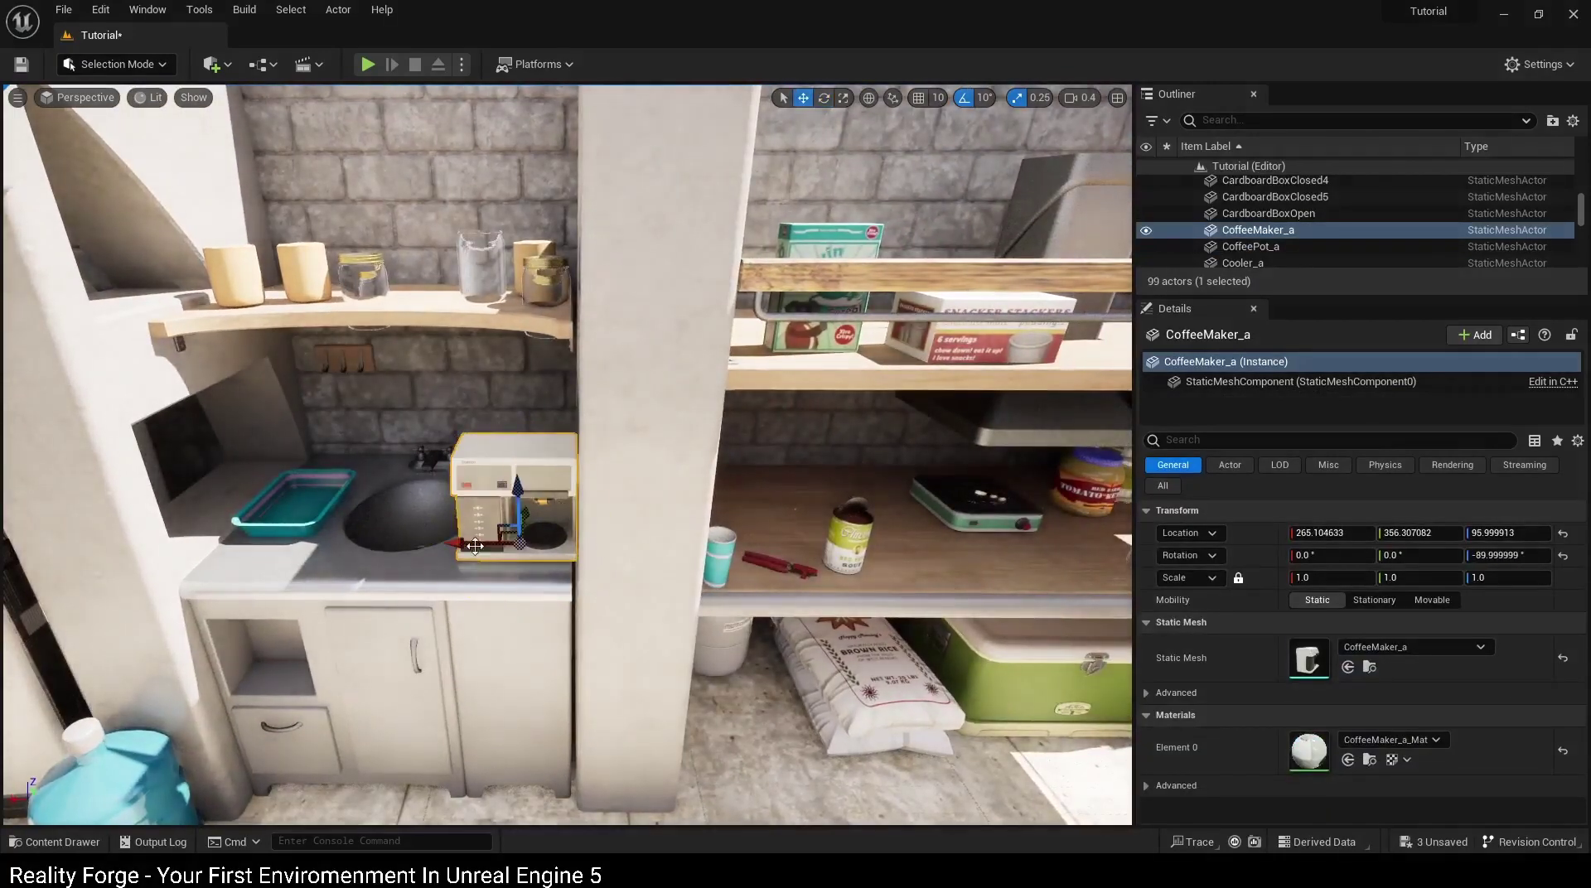
key(f)
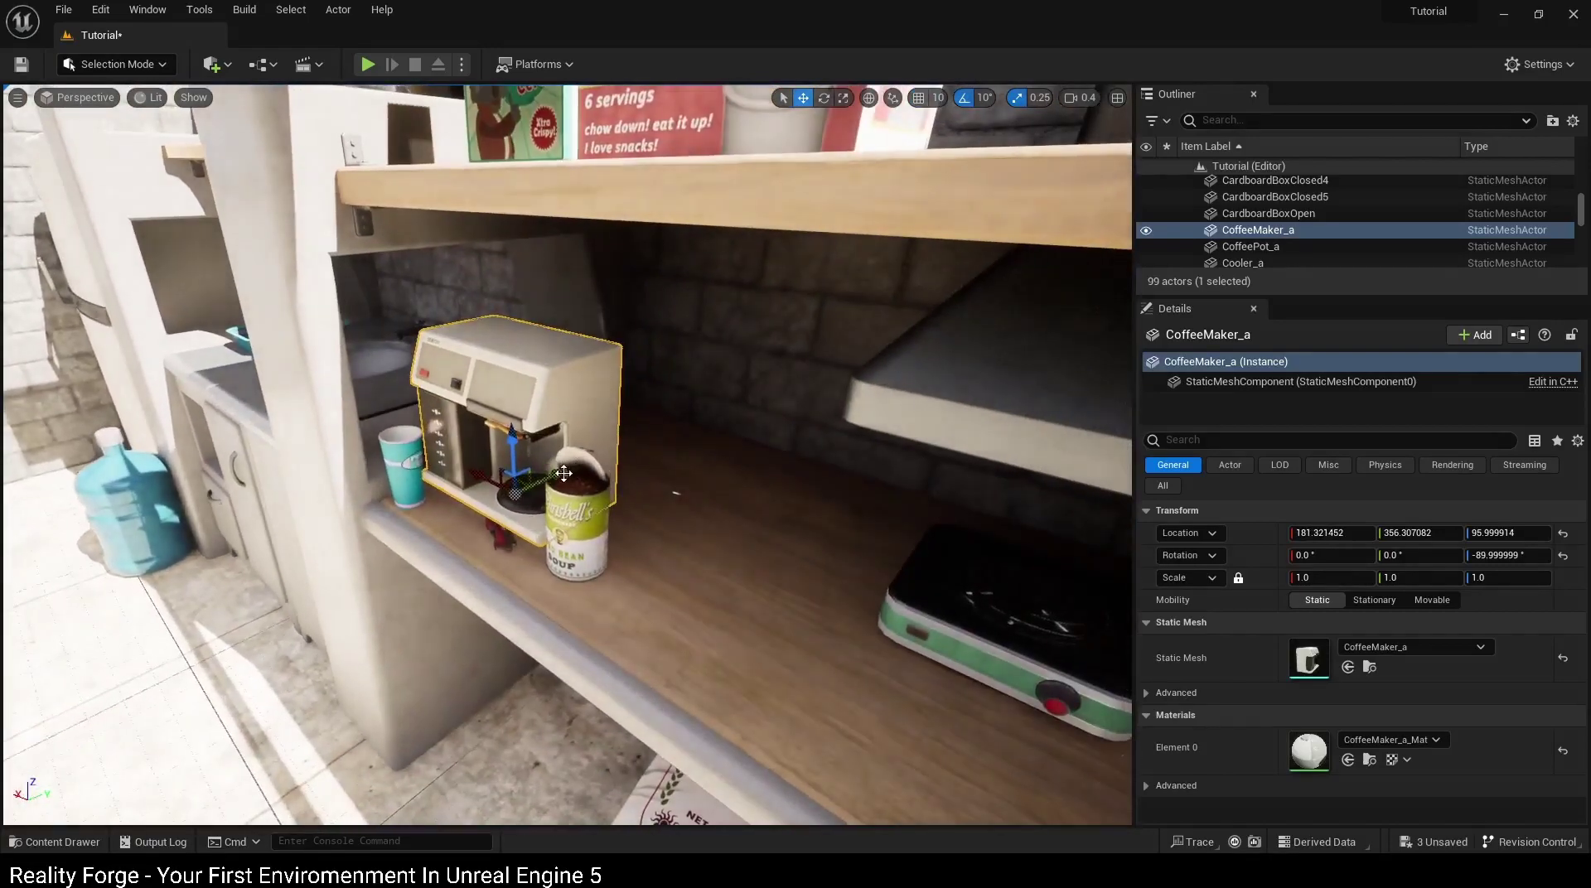
drag(537, 447, 637, 441)
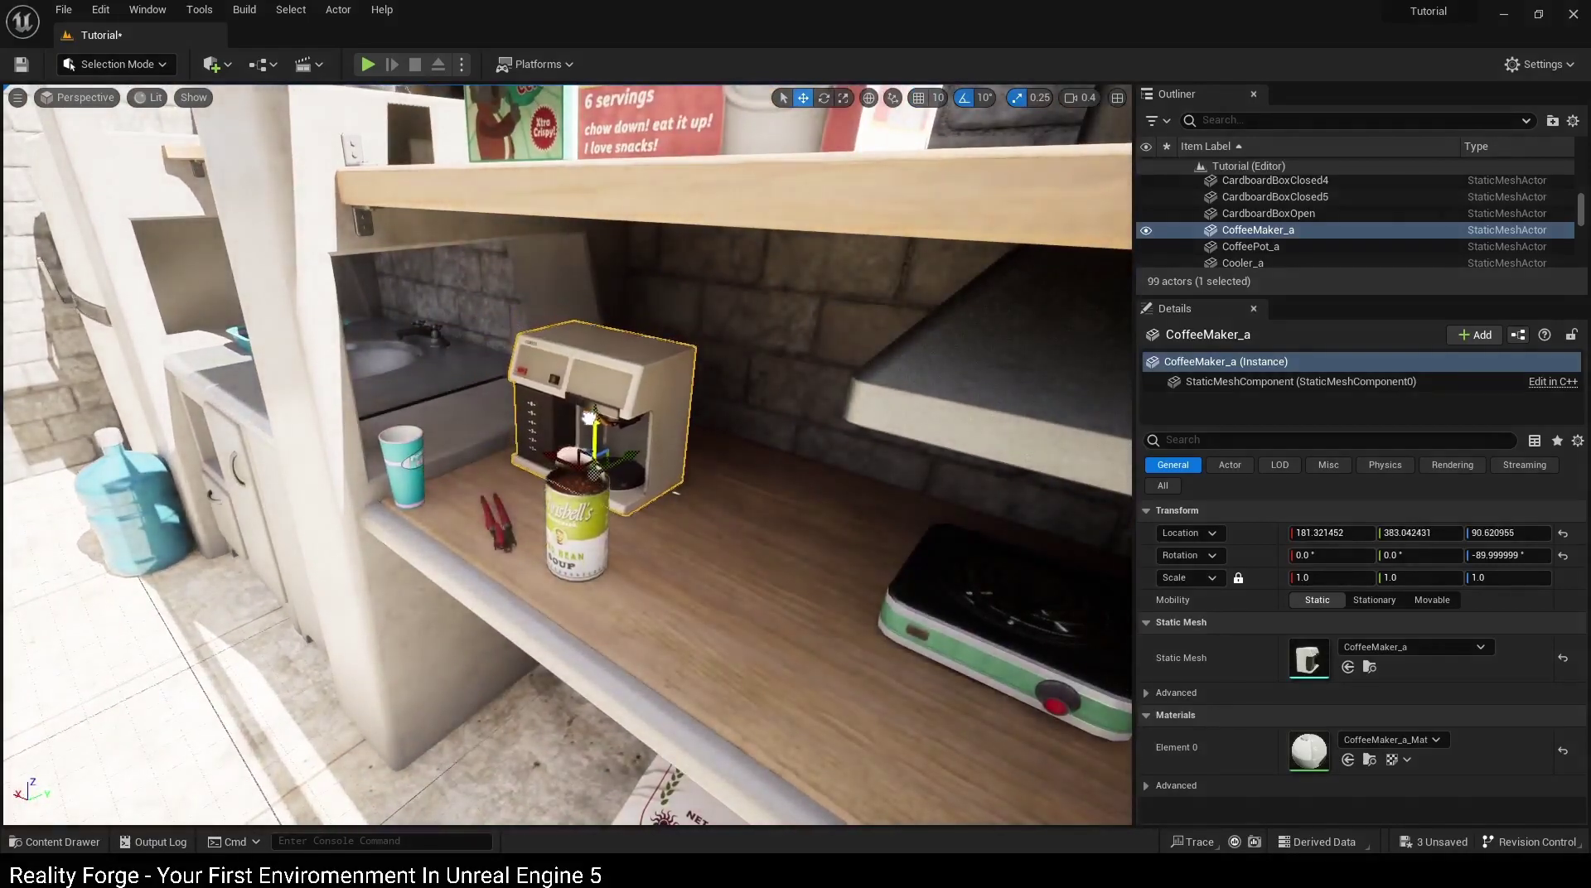
alt+drag(586, 460, 671, 472)
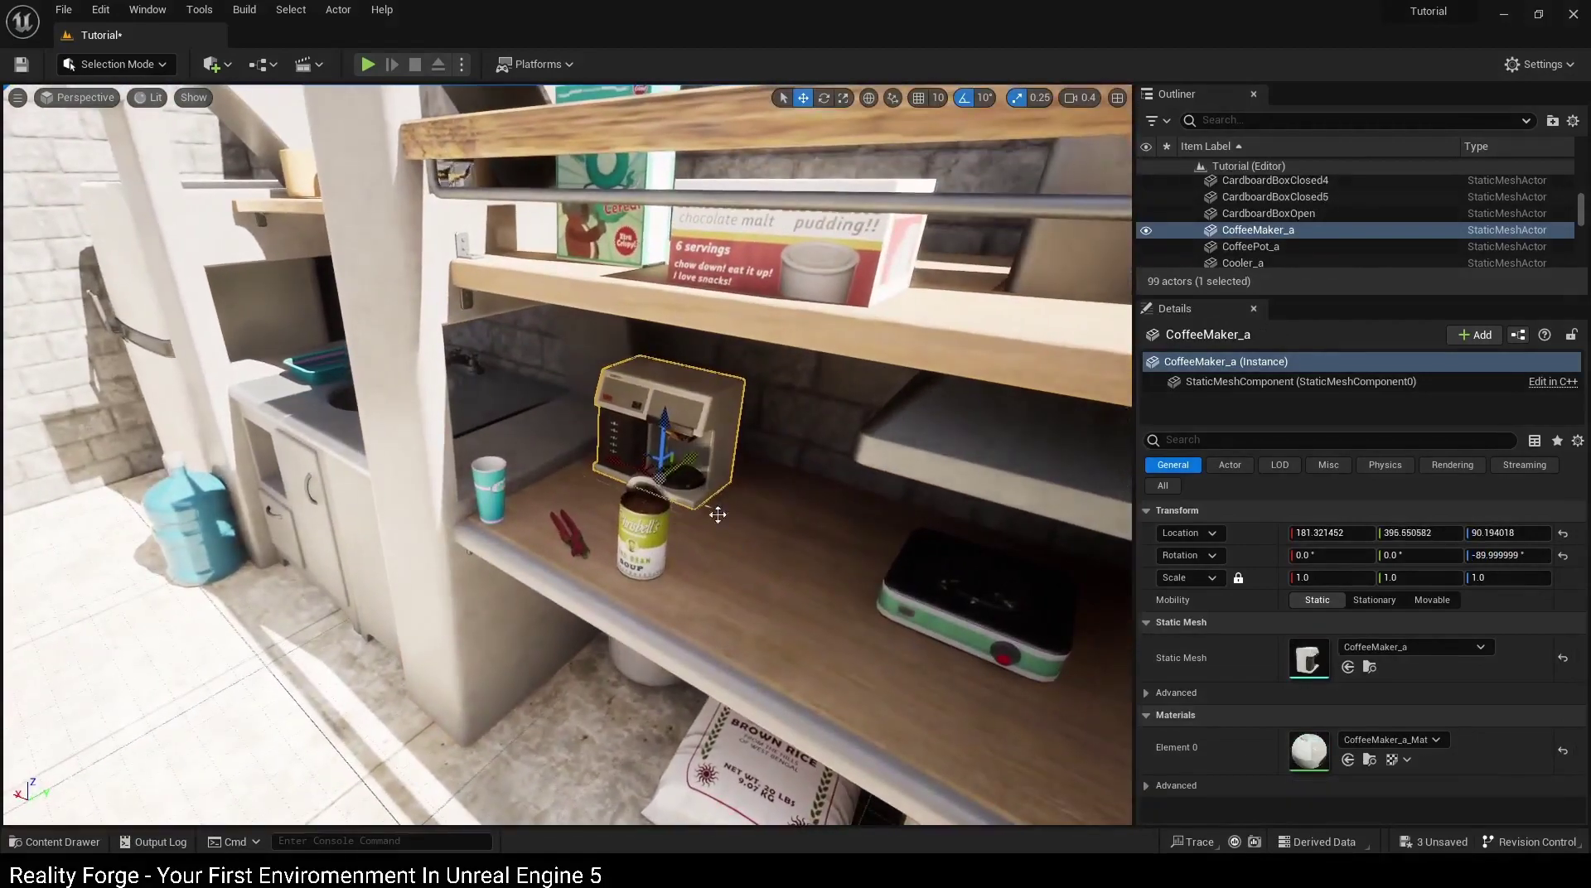
click(718, 515)
key(f)
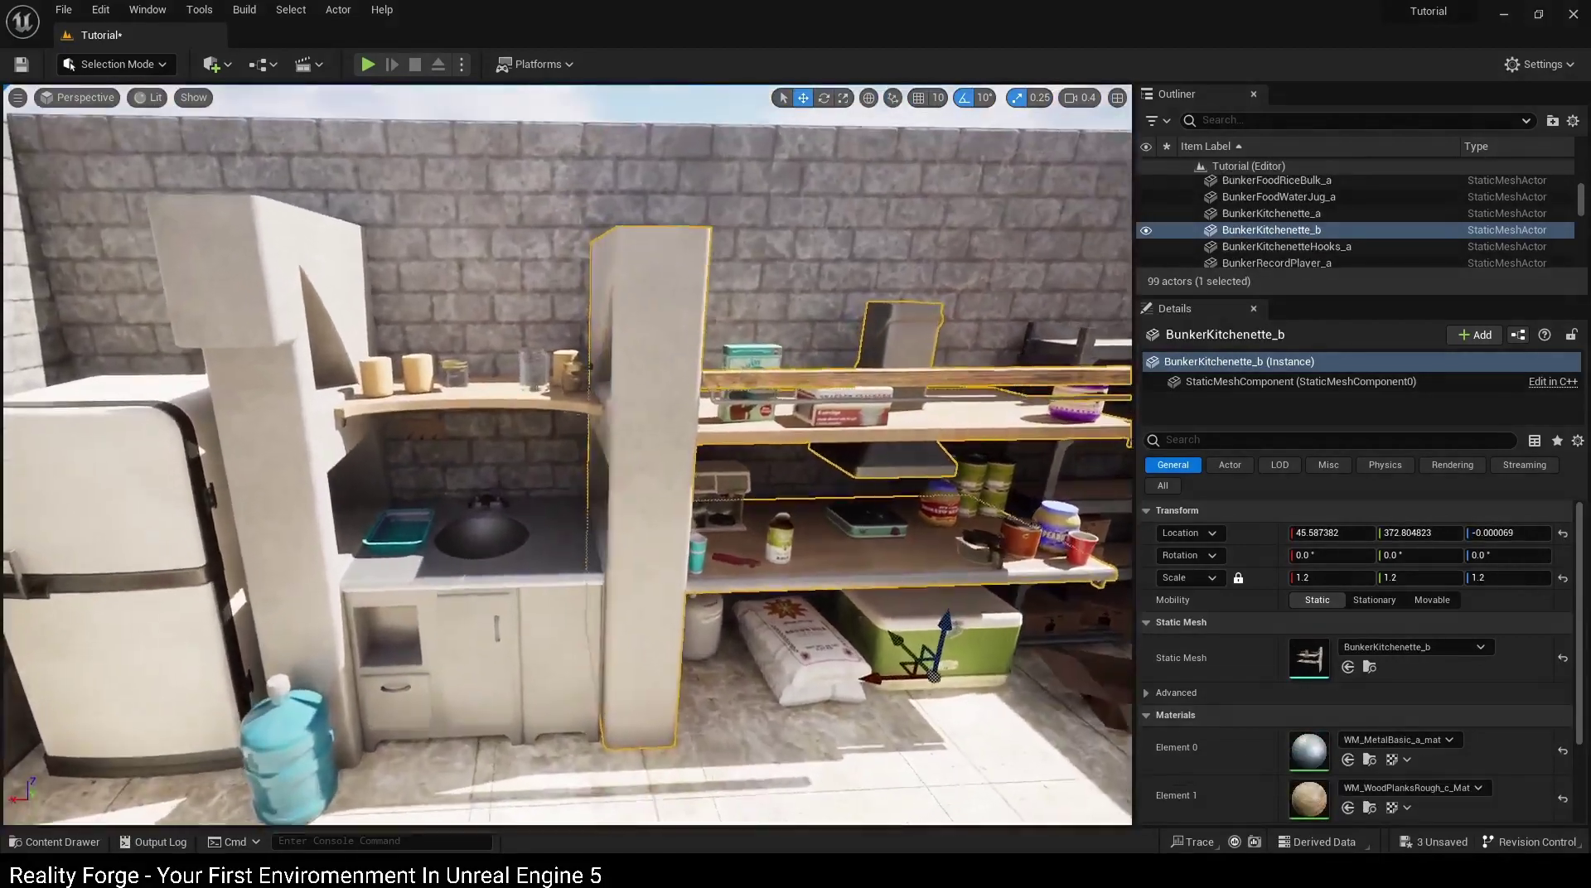
key(ctrl+s)
Step: Add CoffeePot_a beside the coffee maker, removing the extra copy
key(ctrl+space)
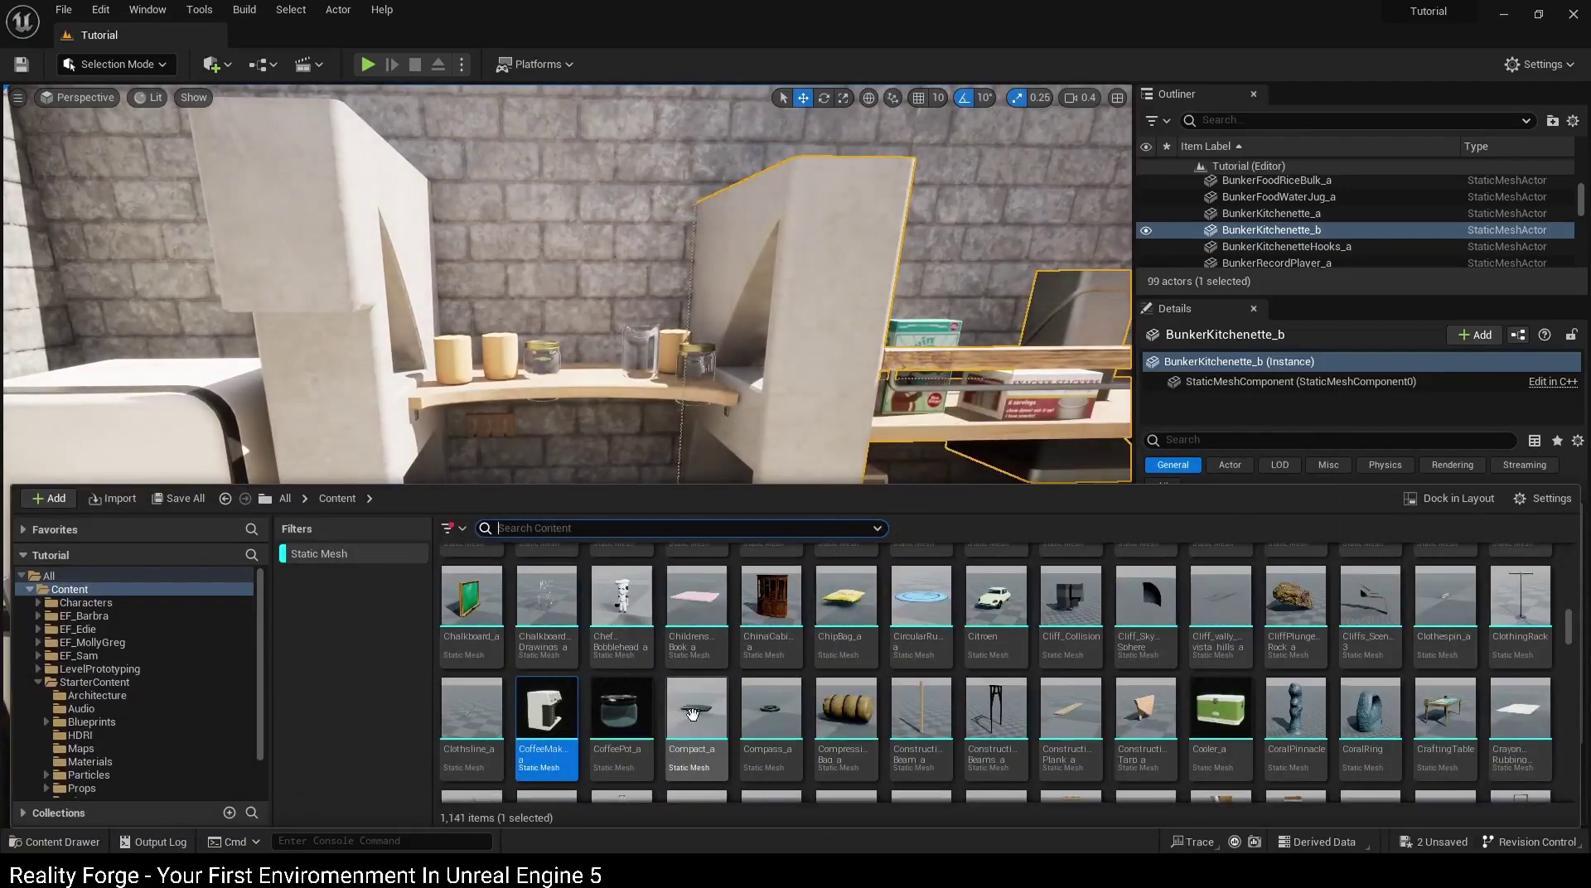
drag(739, 560, 898, 553)
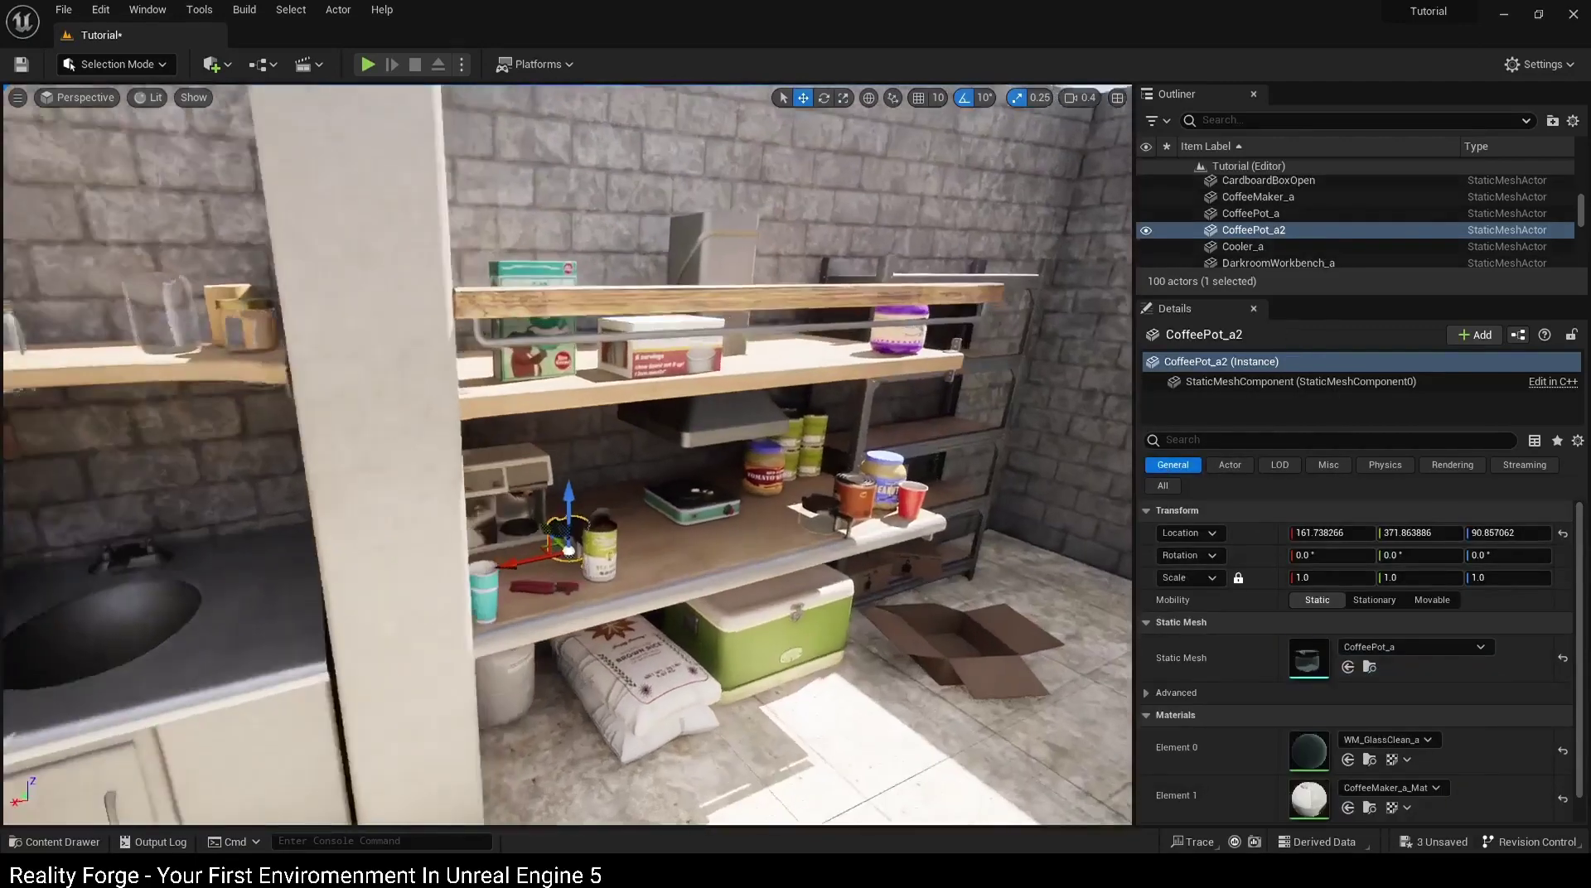
right_drag(897, 559, 979, 642)
key(Escape)
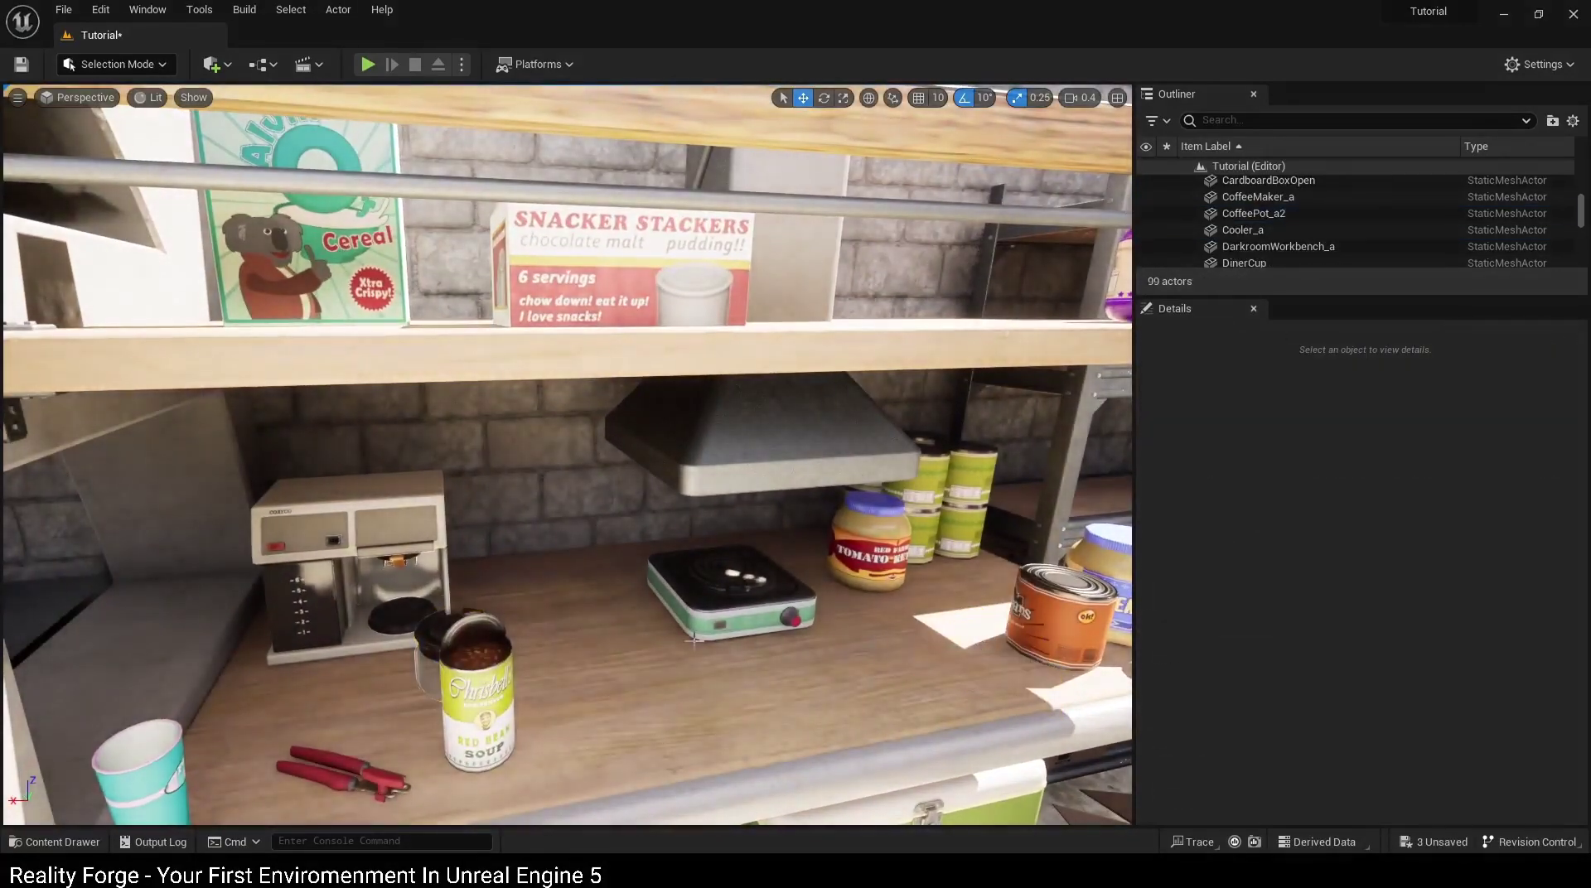
click(463, 736)
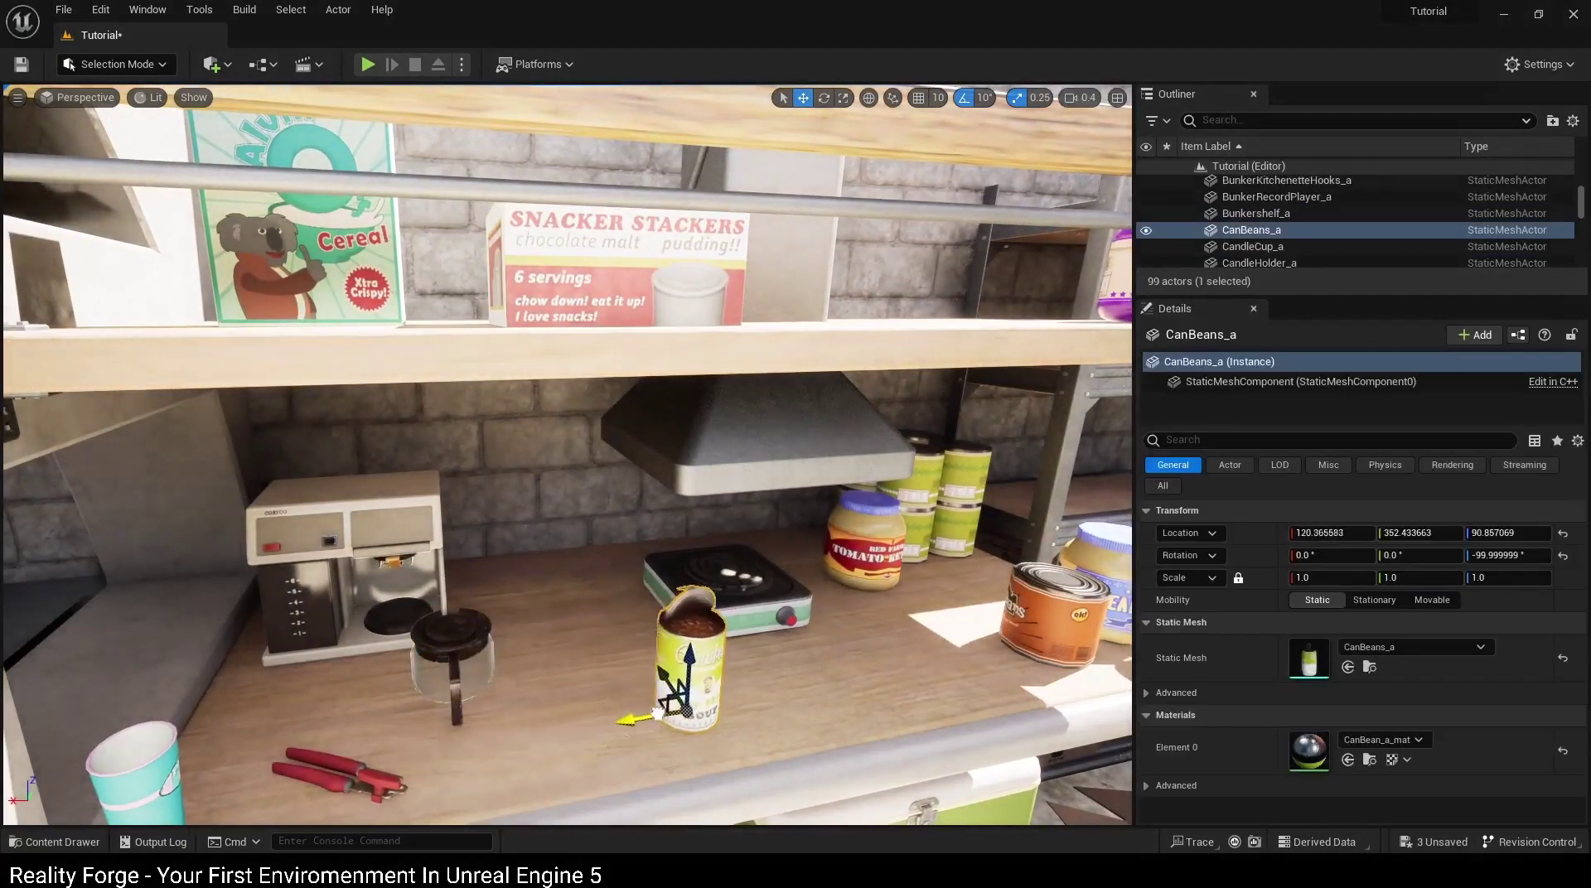
click(453, 671)
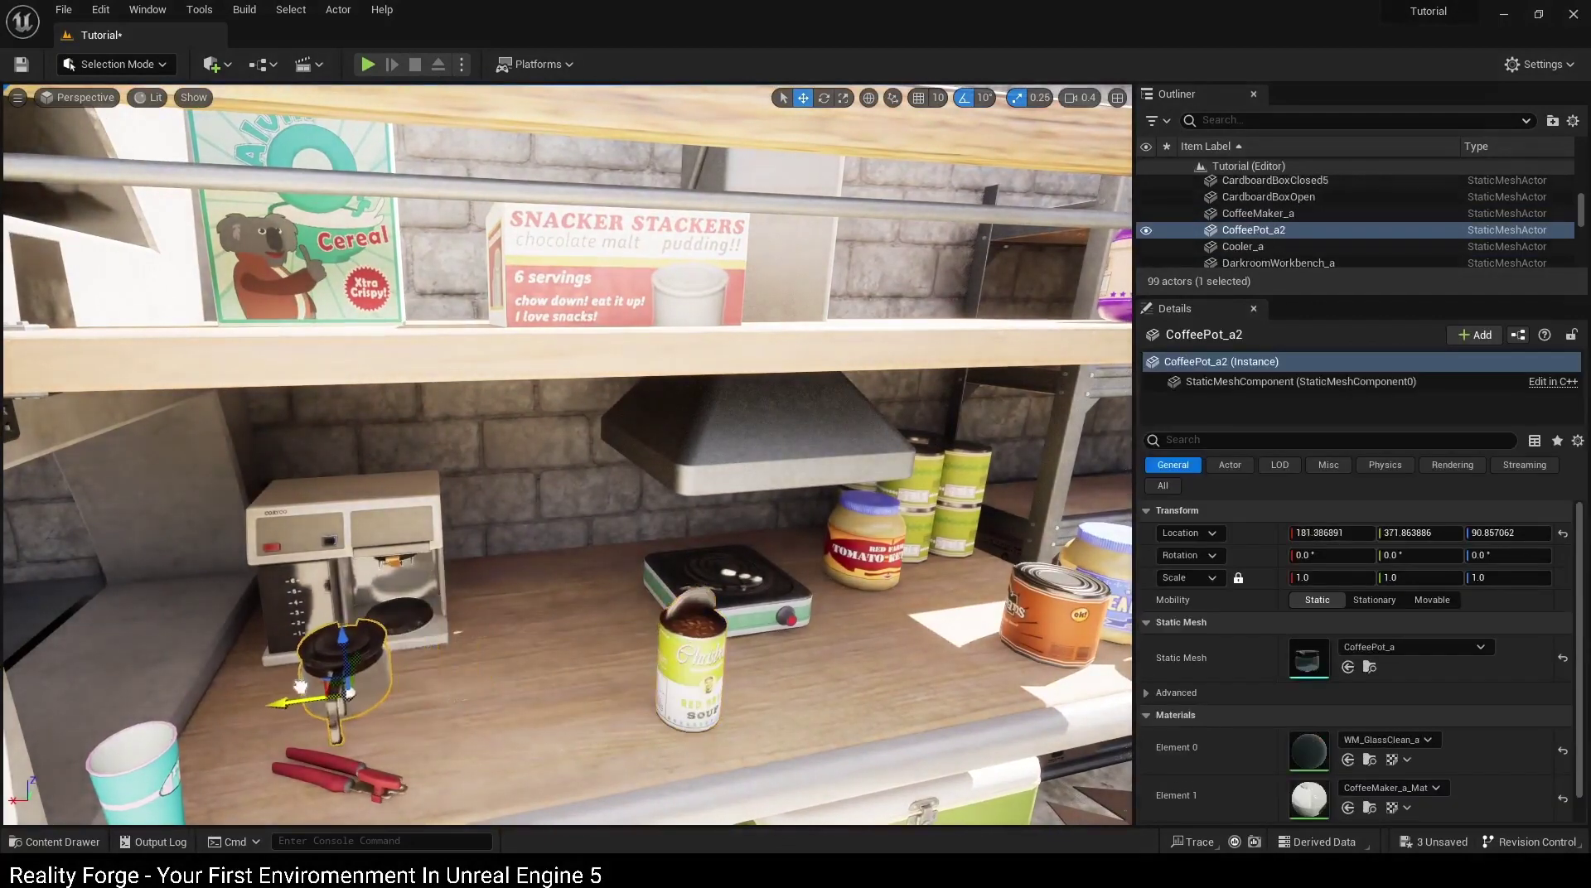
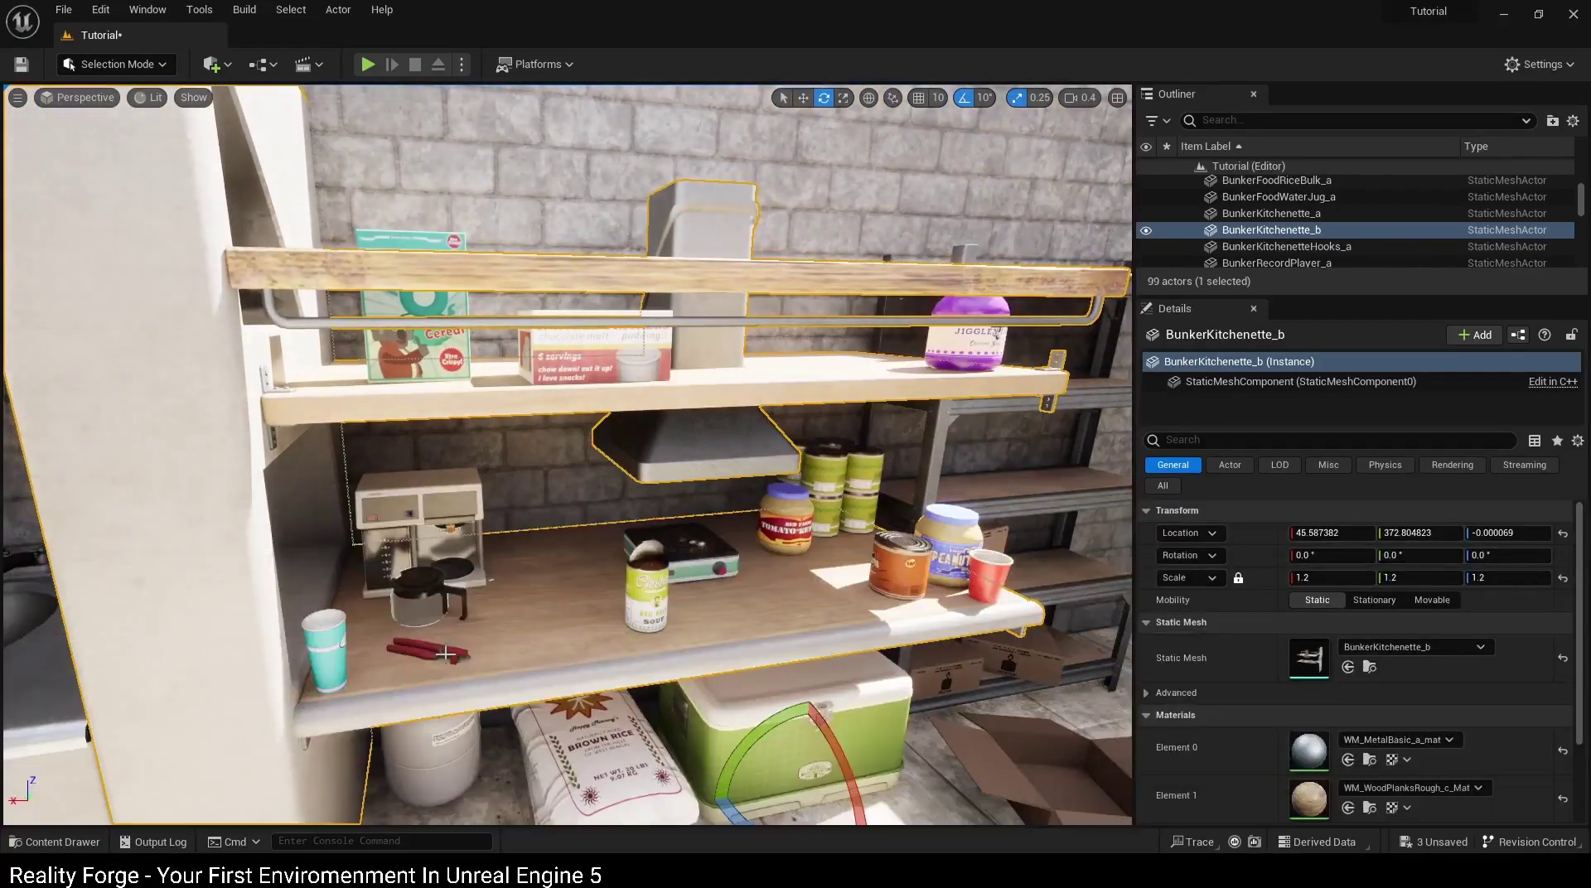
Step: Place a CircularRug_a from the Content Drawer onto the bunker floor
click(446, 654)
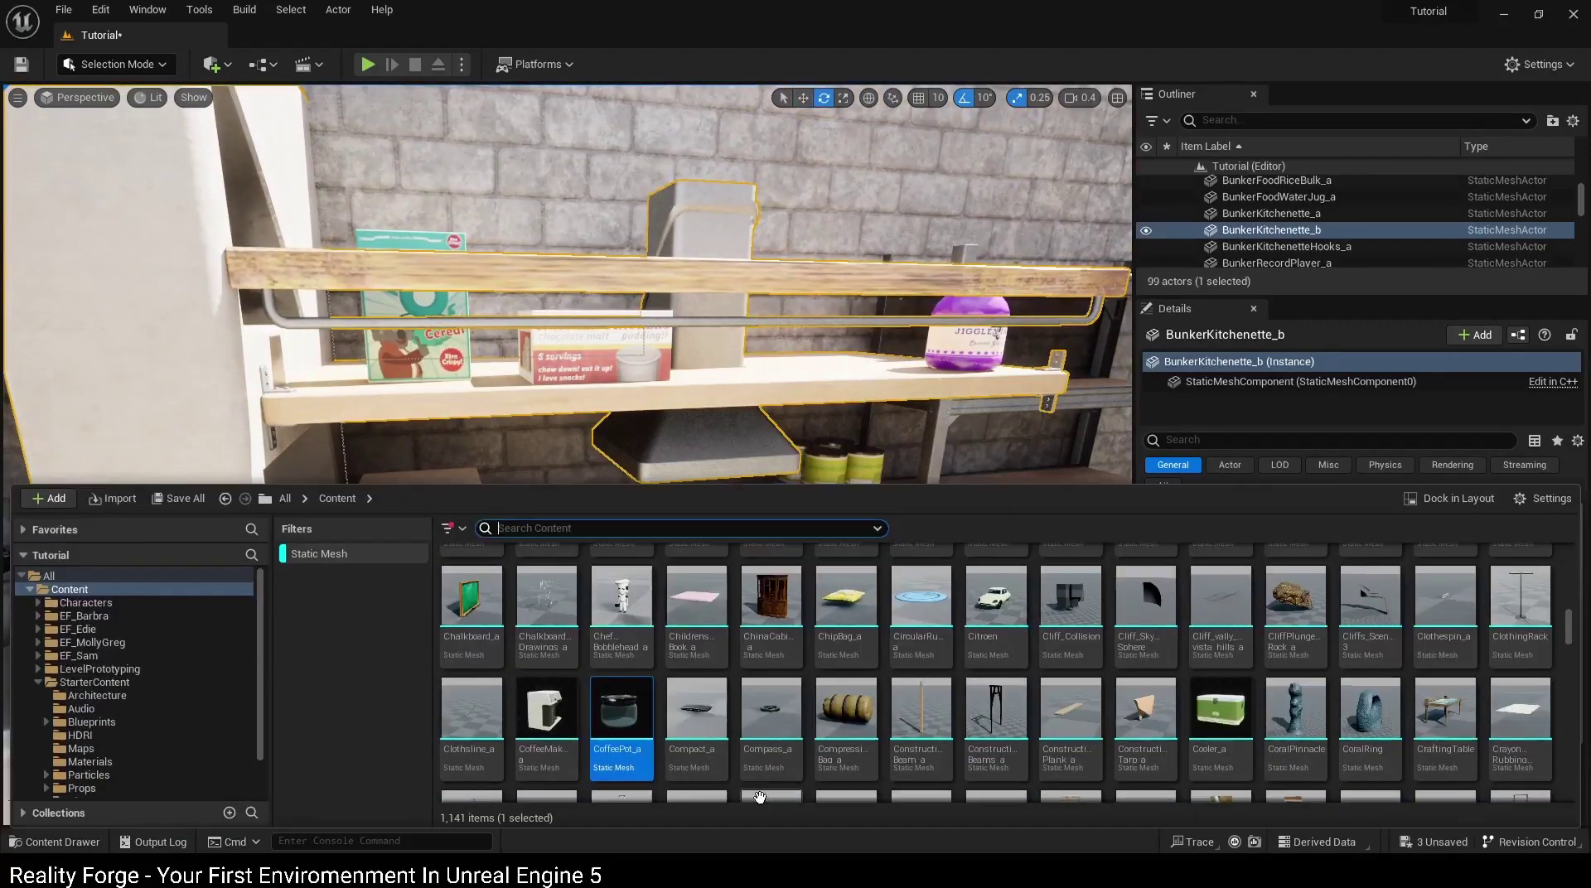
scroll(912, 722, up, 2)
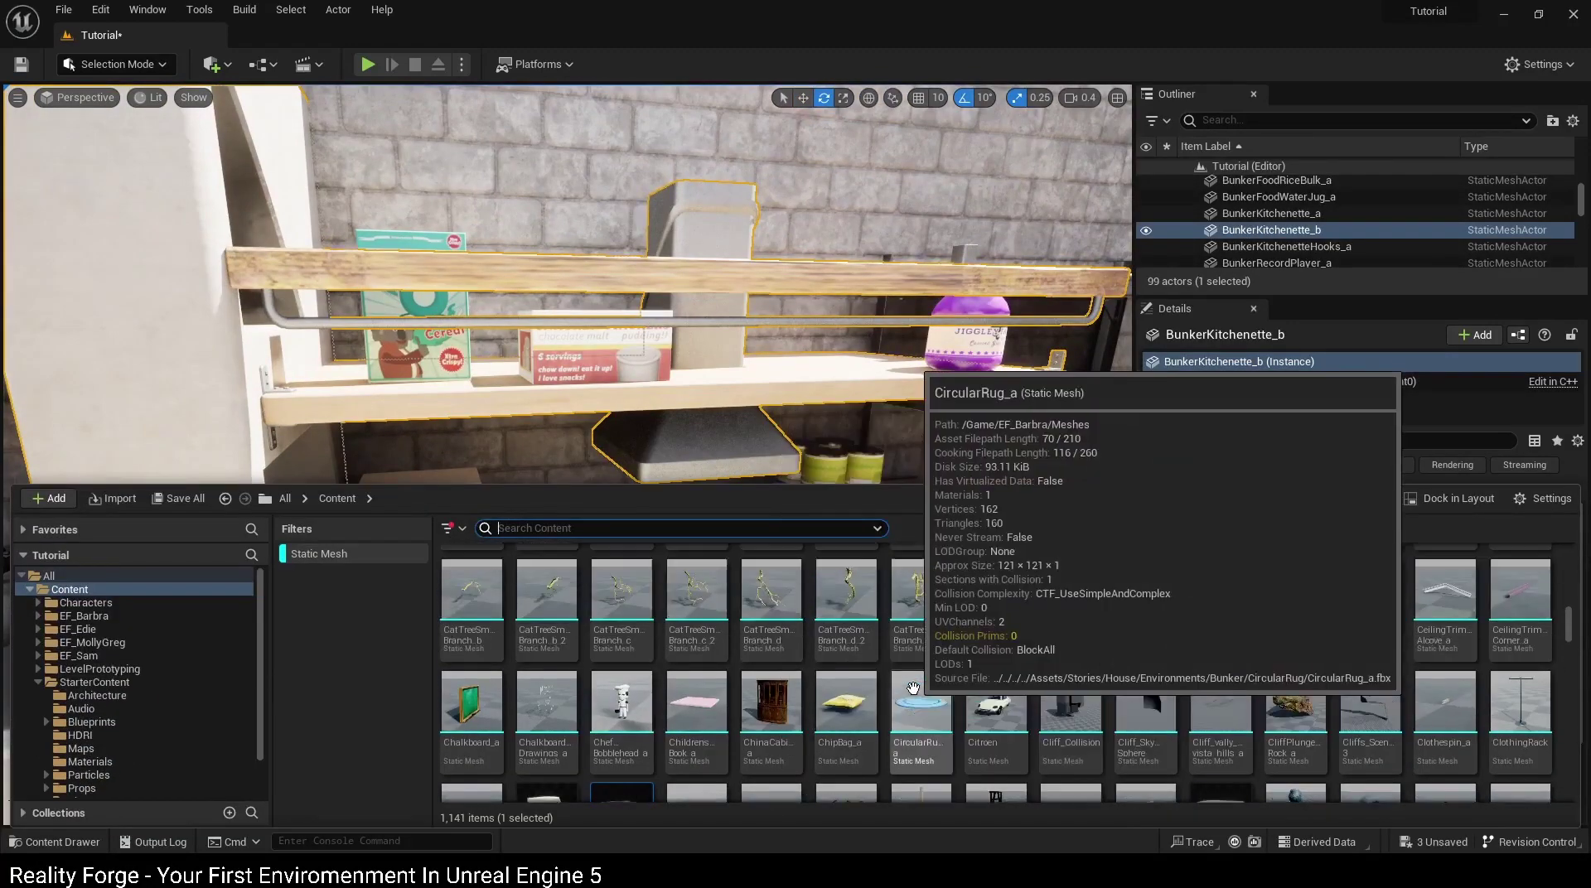
scroll(1073, 730, up, 1)
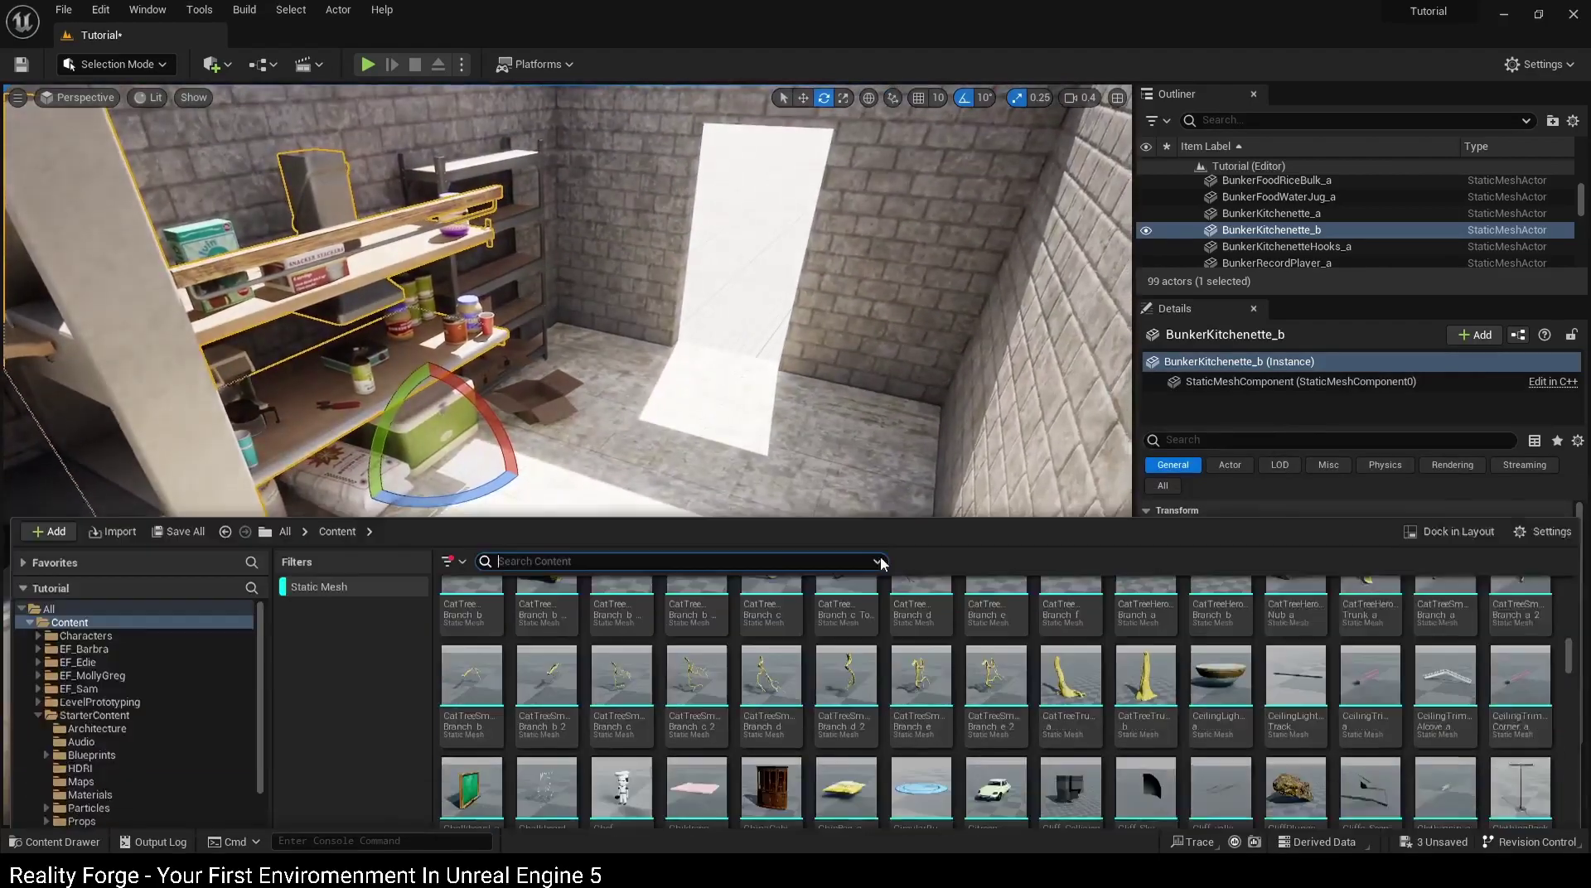
click(916, 746)
drag(916, 746, 712, 482)
right_drag(687, 526, 827, 536)
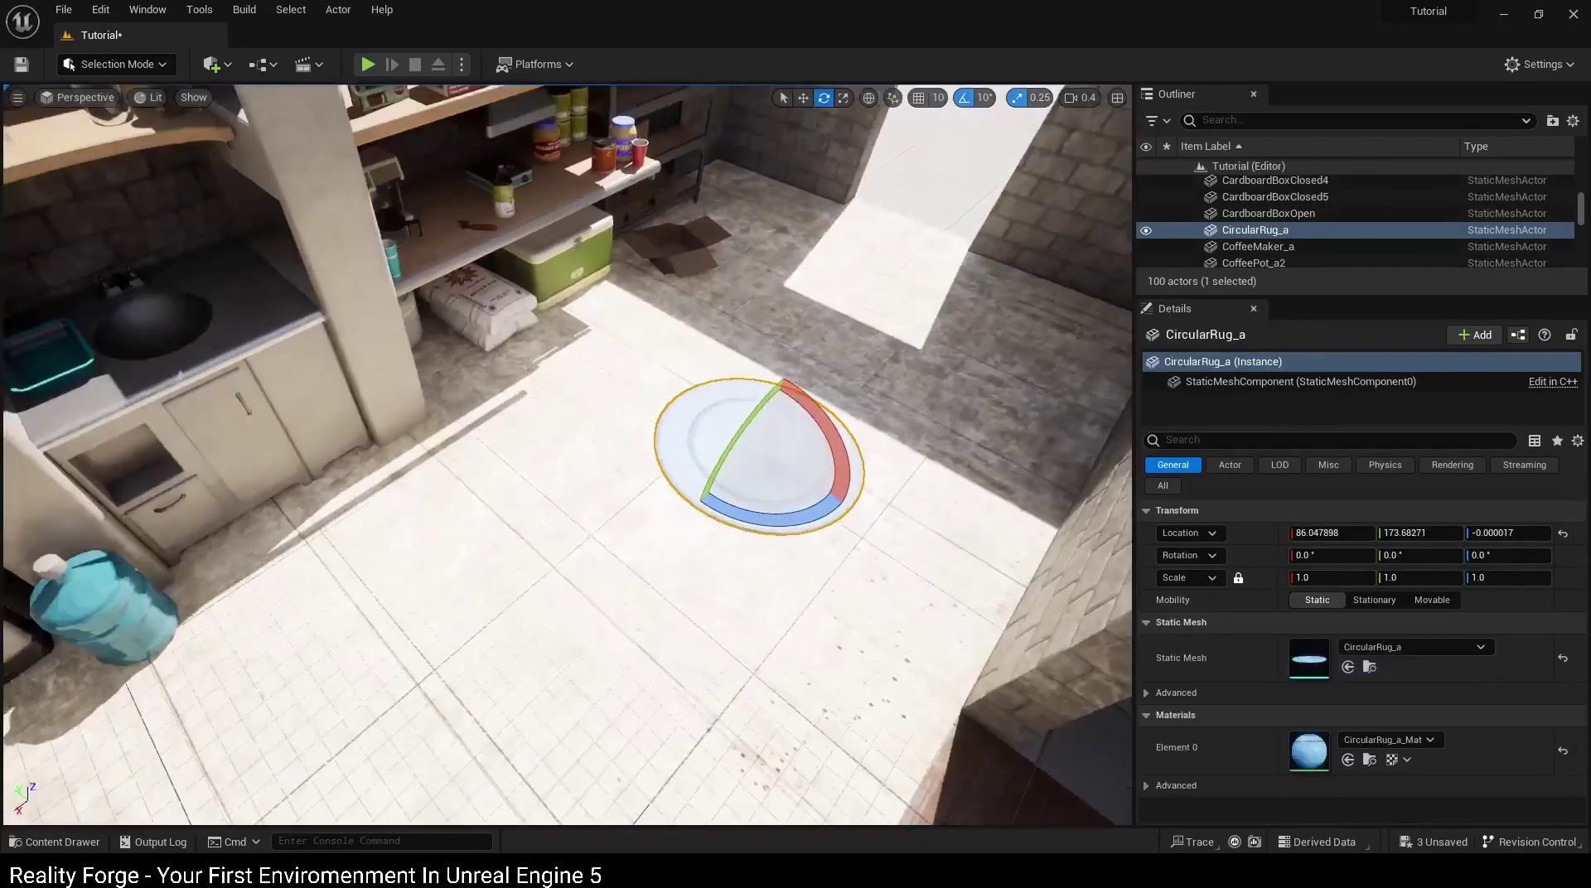
Step: Slide the rug along the X axis into the sunlit patch by the far wall
key(w)
mouse_move(769, 492)
mouse_down()
mouse_move(591, 531)
mouse_move(967, 430)
mouse_up()
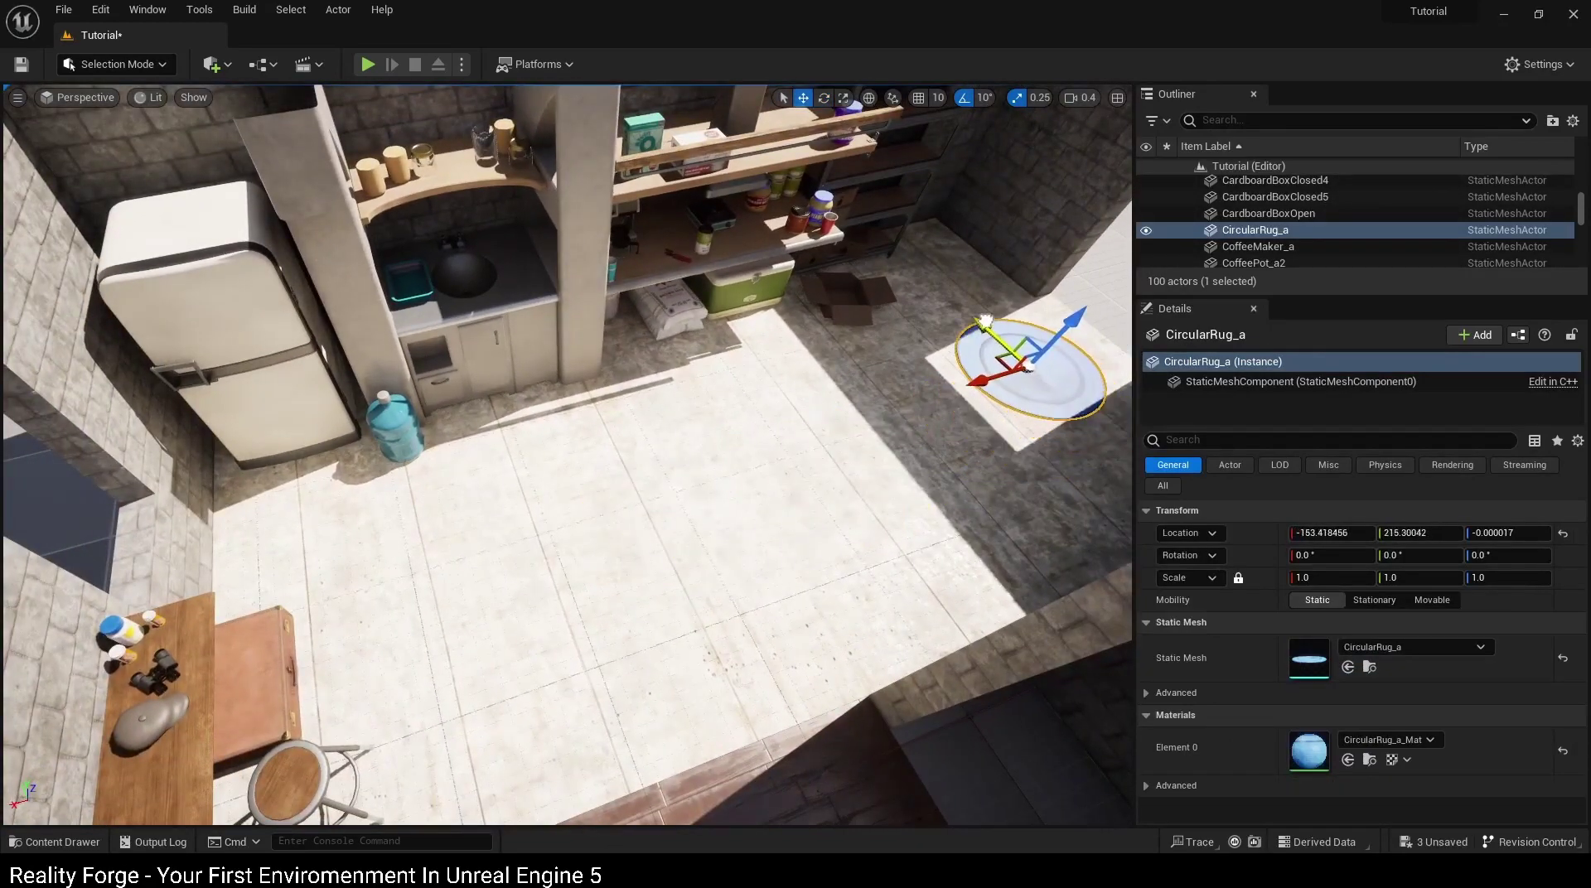
right_drag(889, 412, 991, 649)
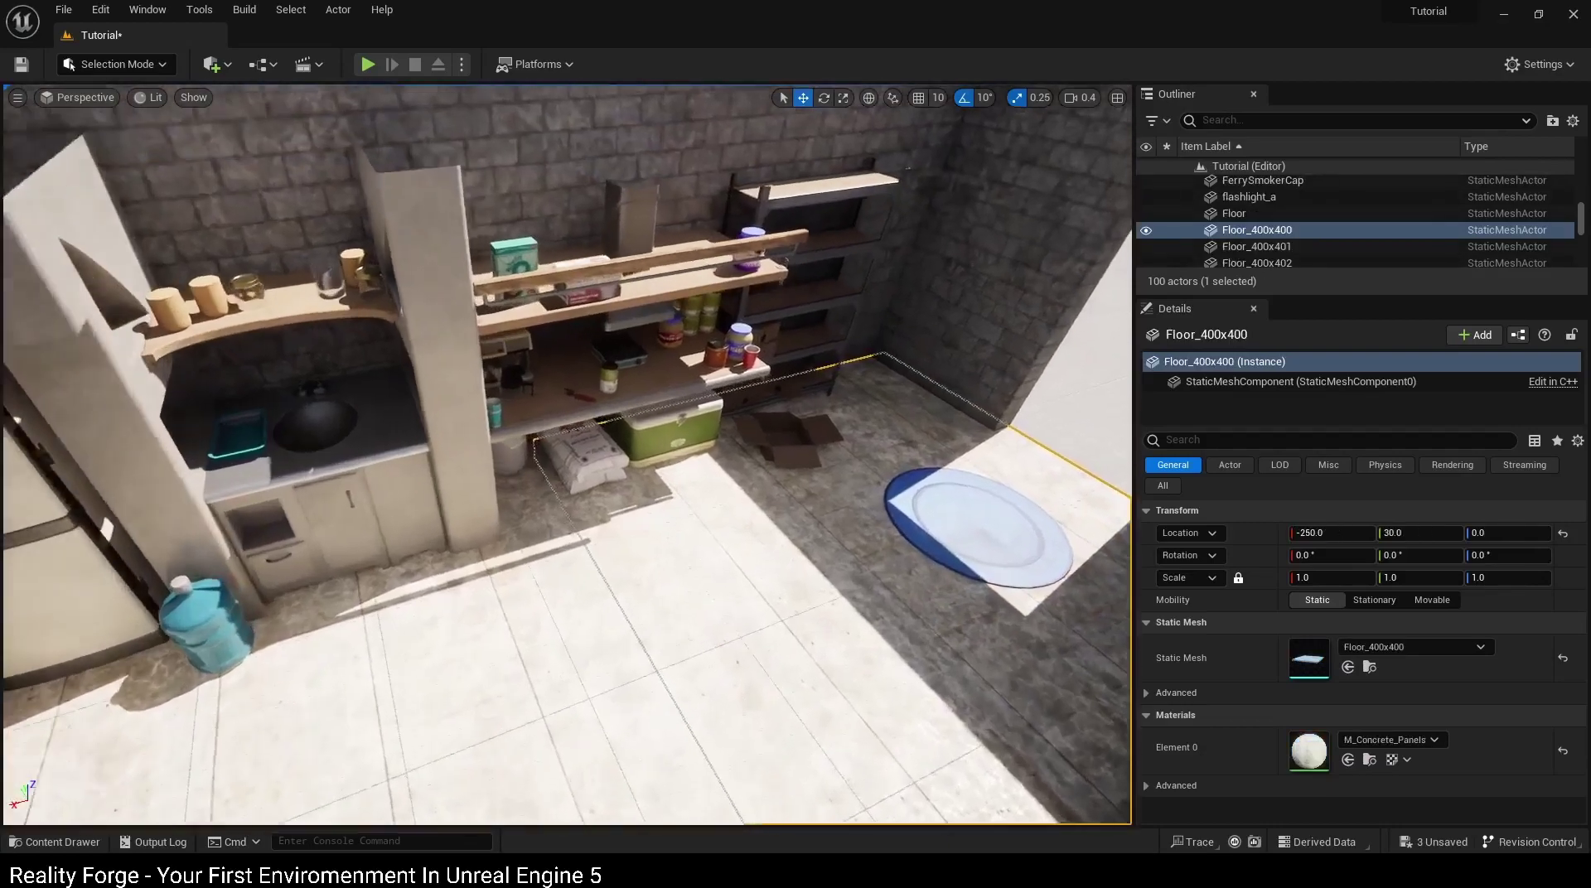
key(ctrl+space)
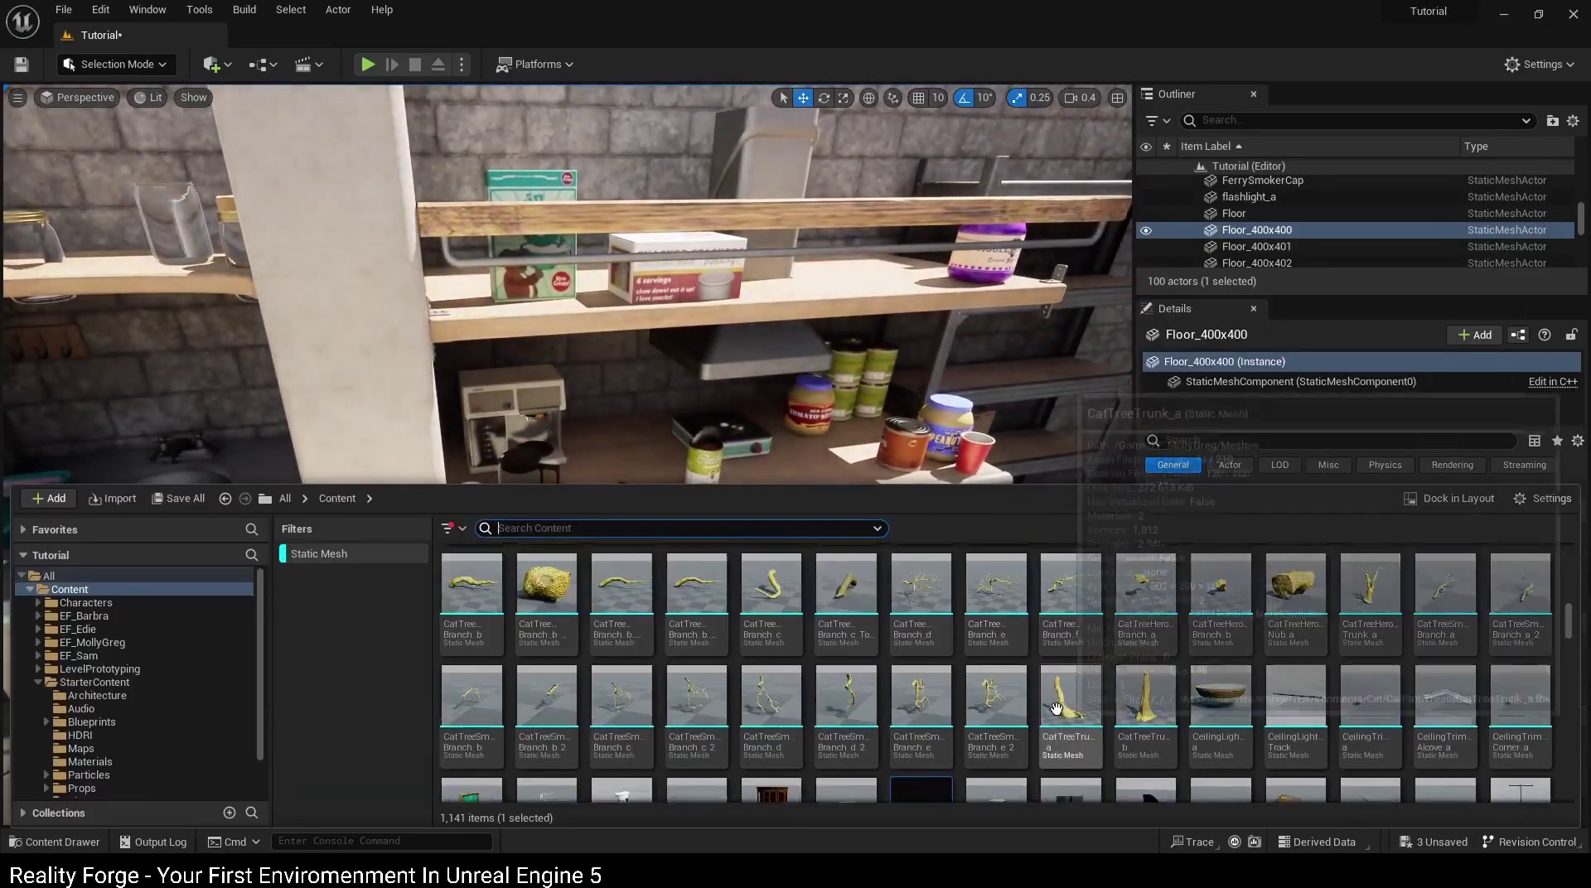
Step: Drop a CarrotBag_a from the asset library onto the kitchen counter
key(ctrl+space)
key(ctrl+space)
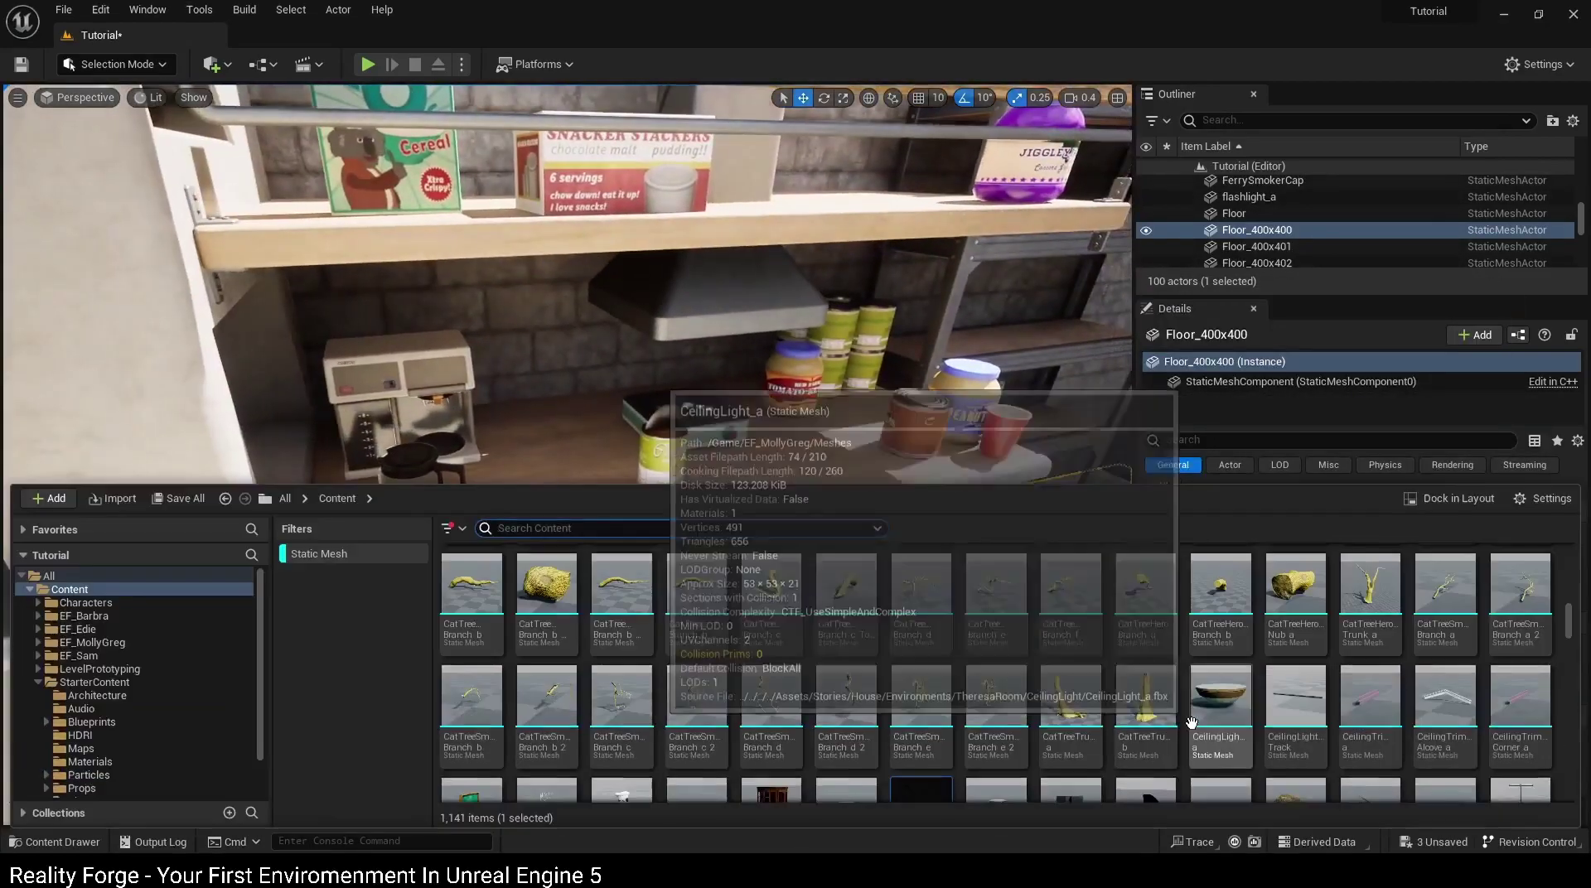
scroll(1086, 704, up, 5)
scroll(1028, 686, up, 1)
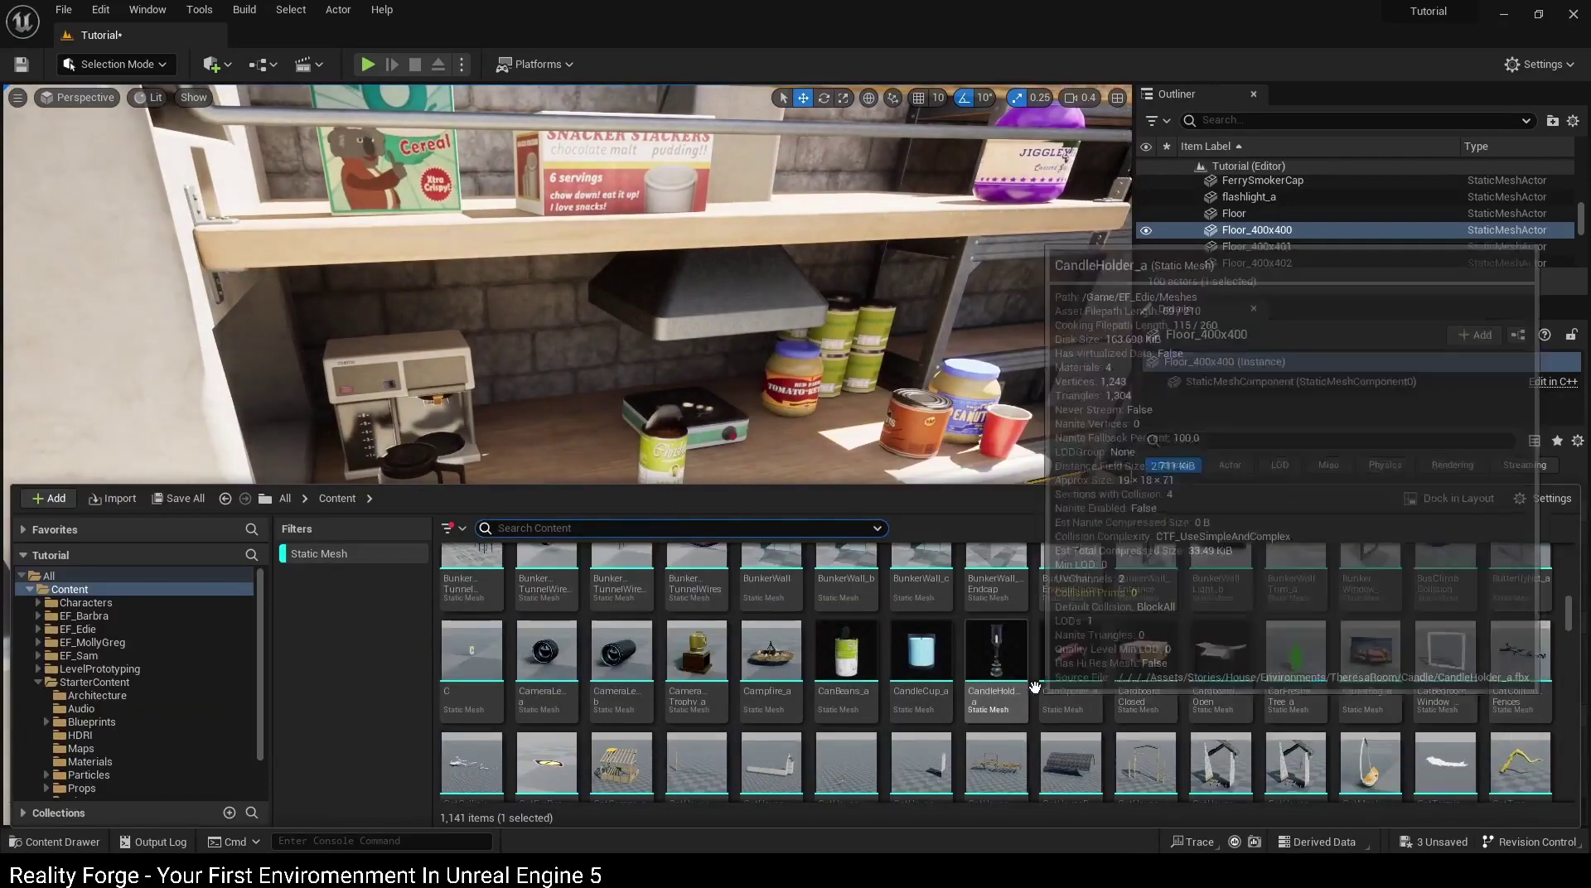
scroll(1077, 671, up, 1)
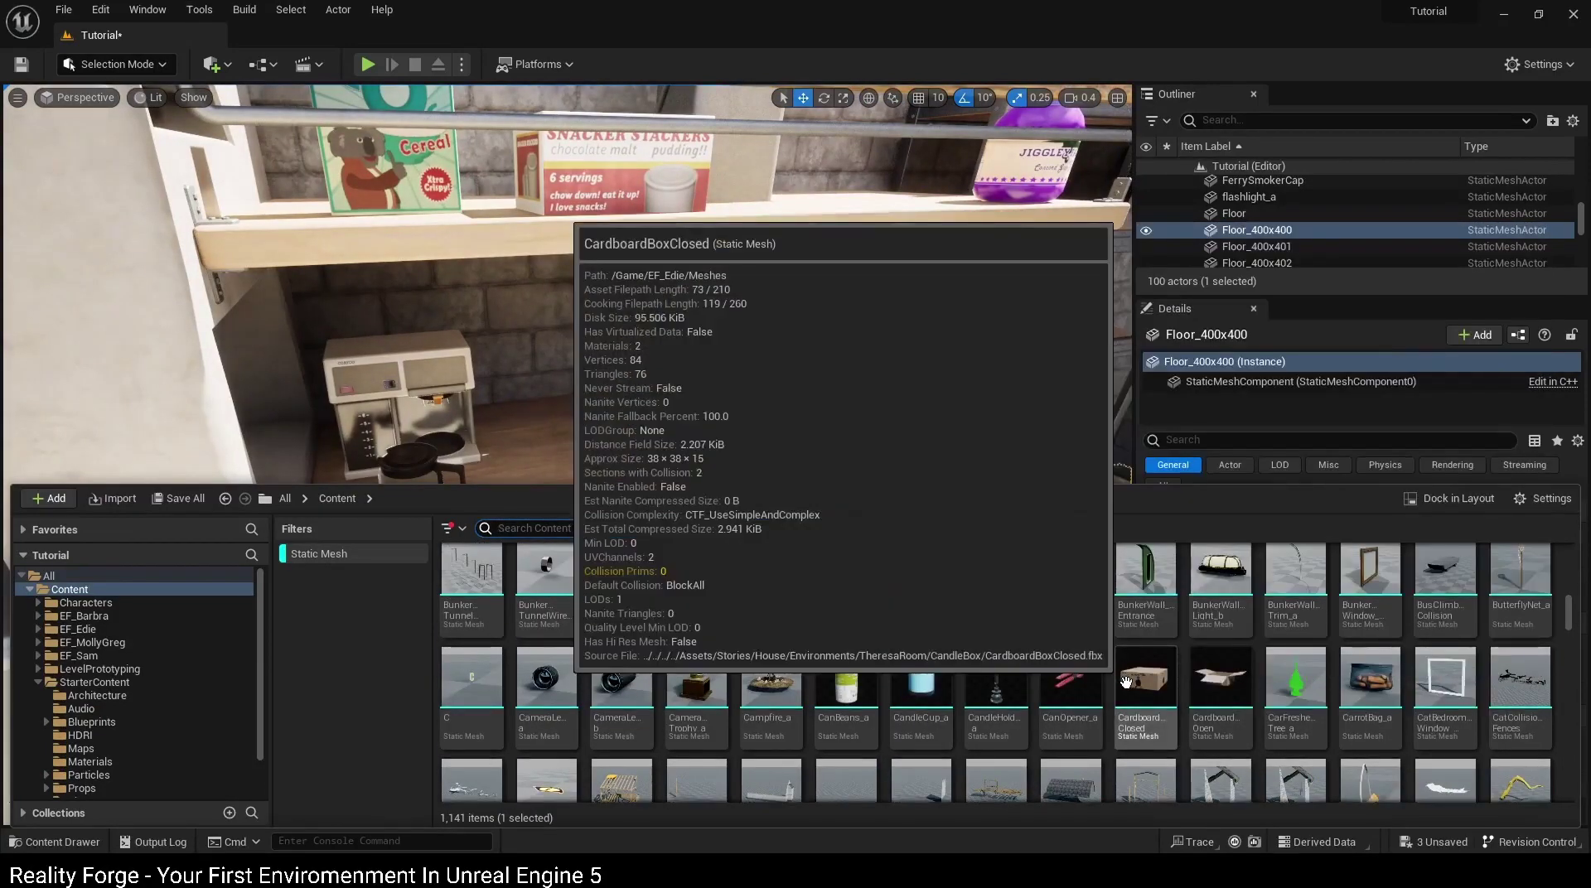
scroll(1127, 681, up, 1)
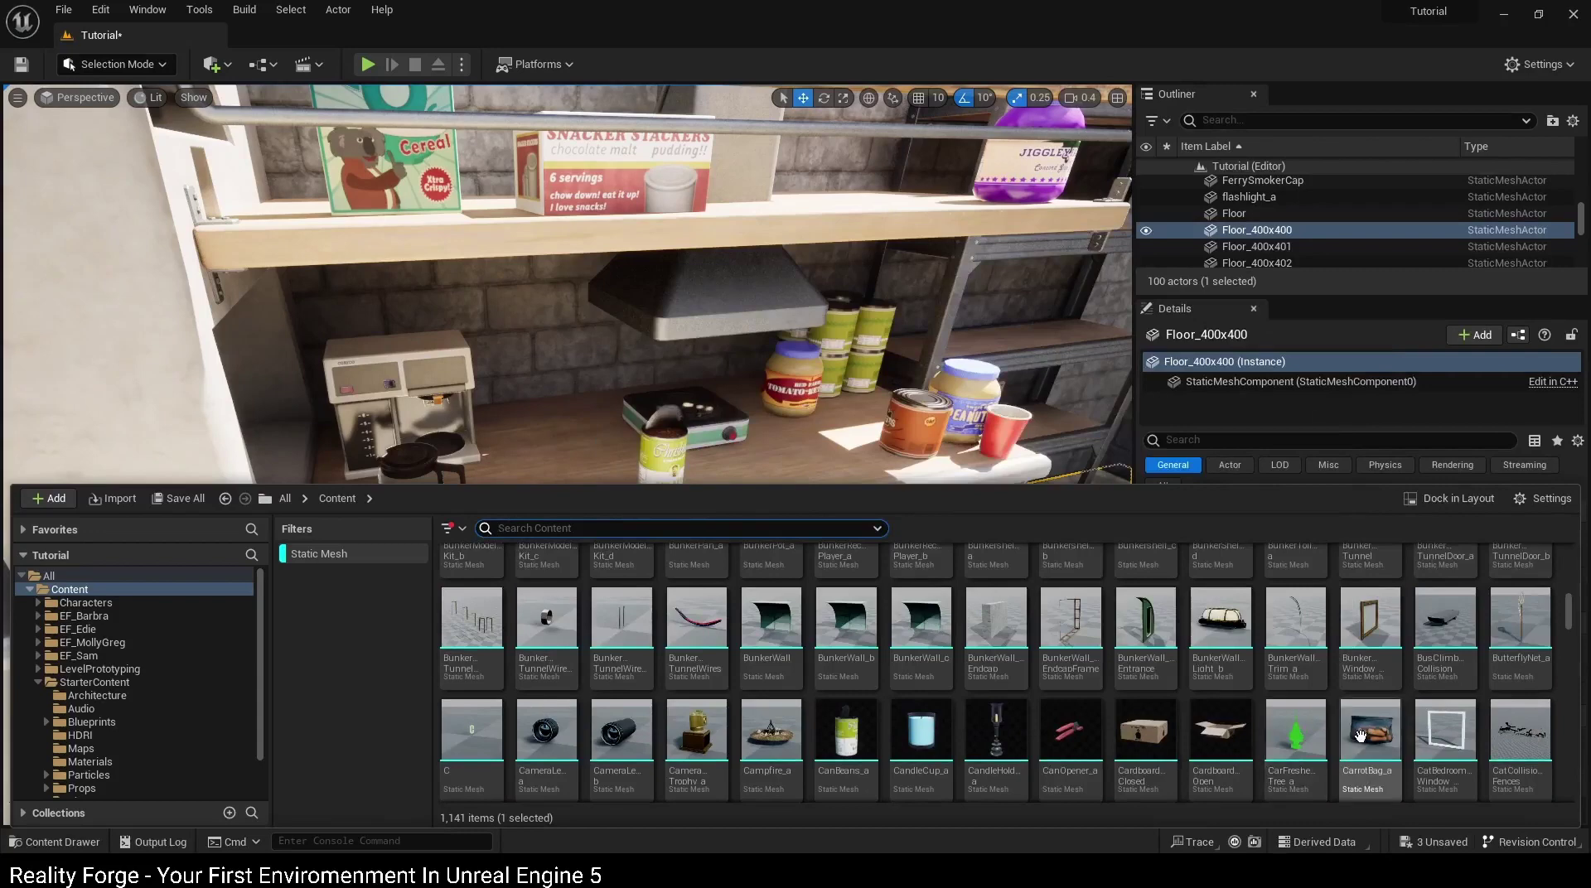
drag(1360, 734, 654, 423)
click(812, 448)
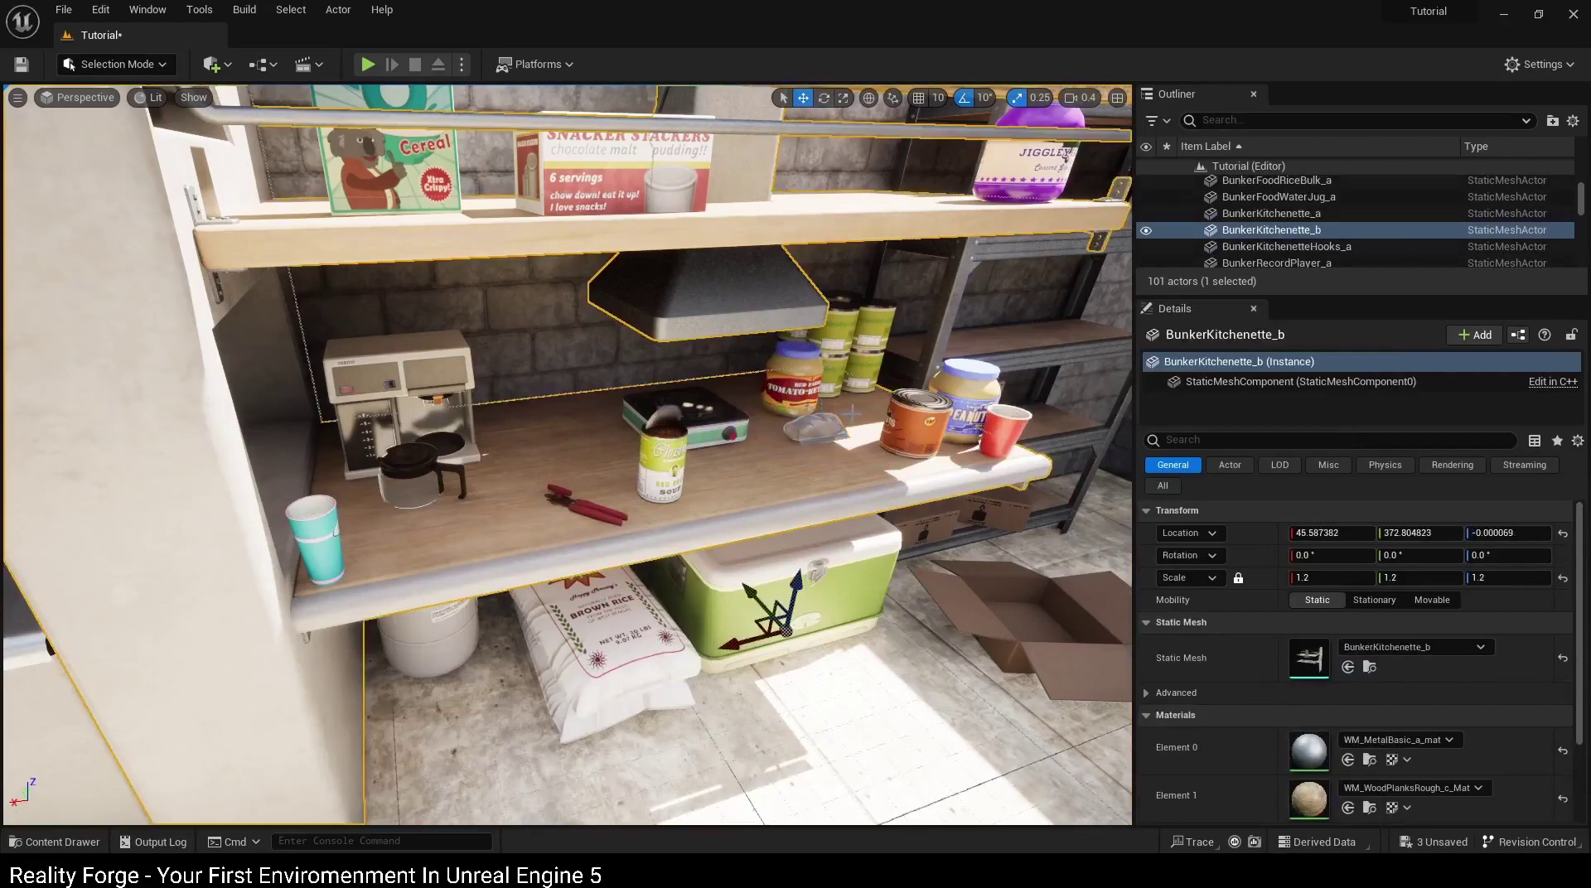
Step: Tilt the carrot bag -100° on X so it lies beside the hot plate
scroll(766, 431, up, 3)
key(f)
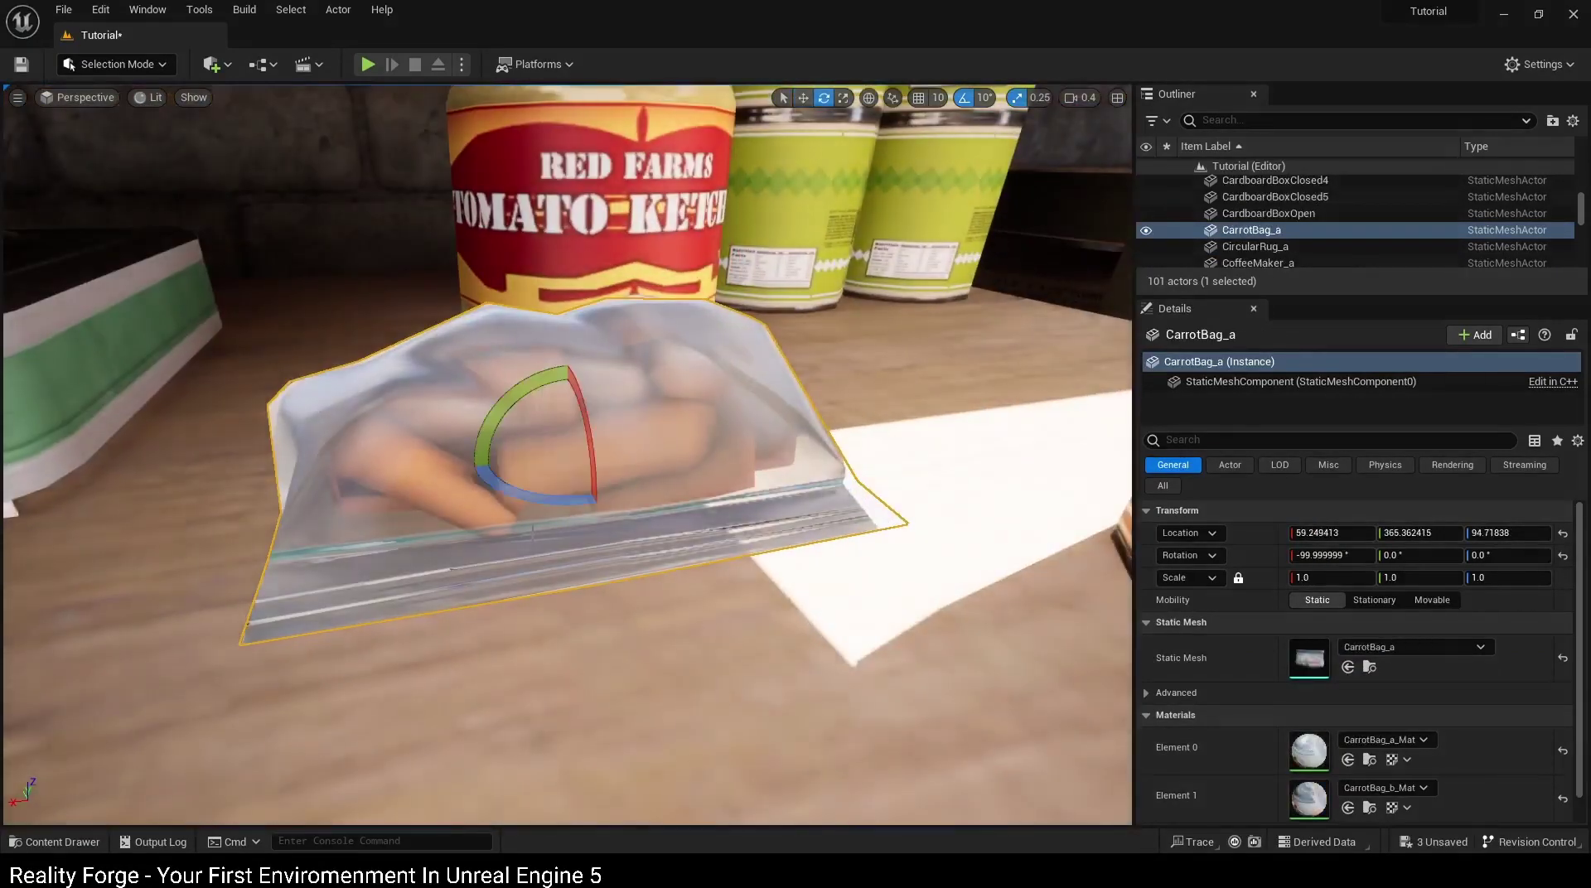
drag(598, 468, 575, 356)
right_drag(575, 356, 448, 369)
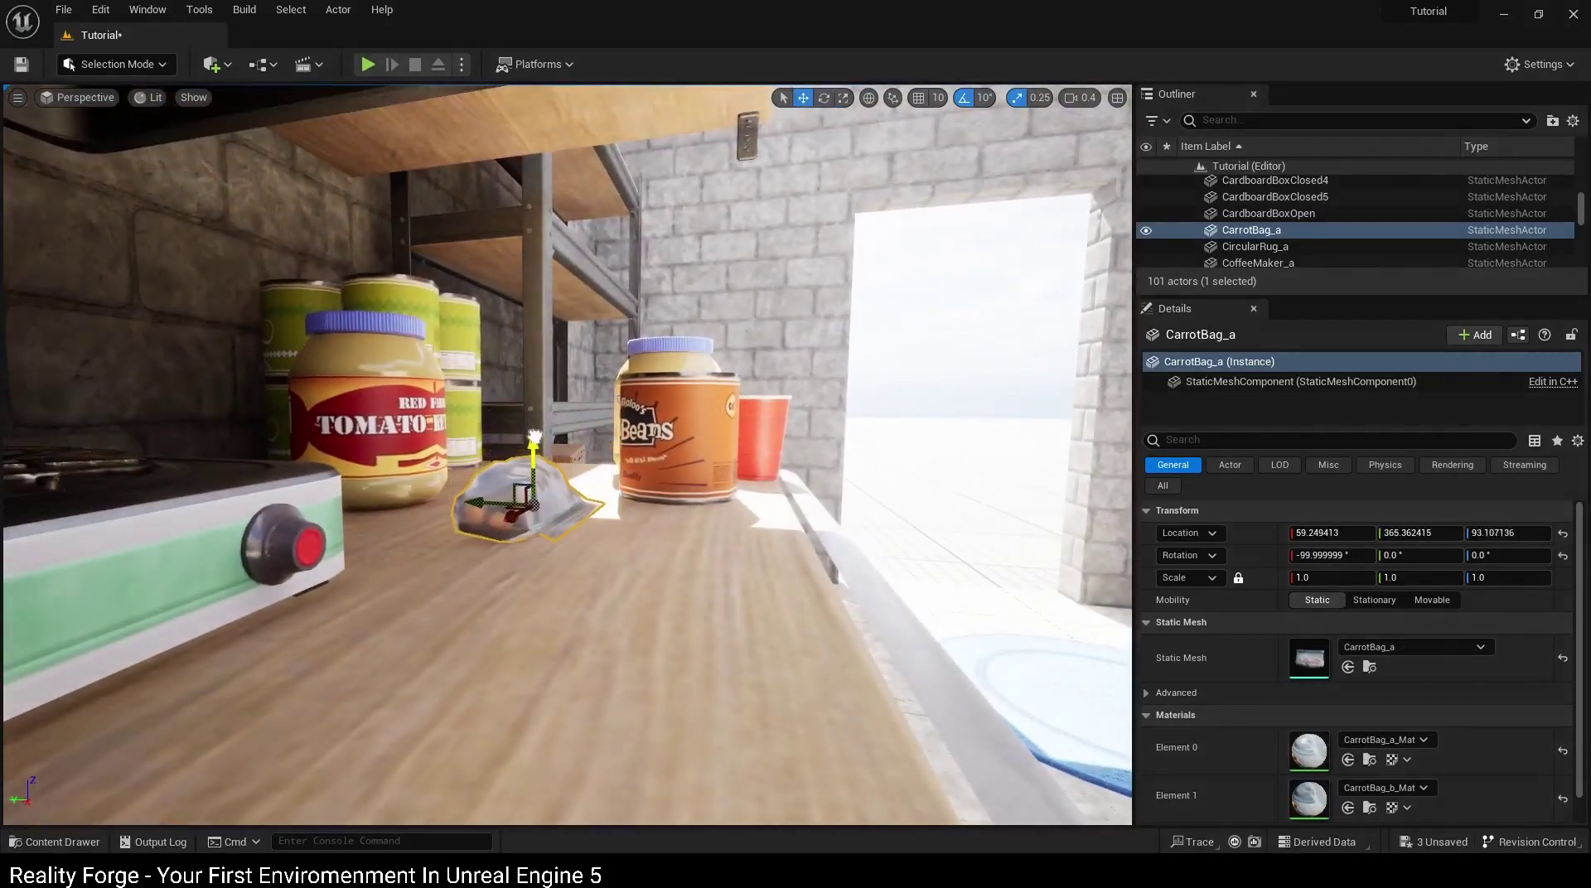
click(543, 216)
right_drag(543, 216, 887, 590)
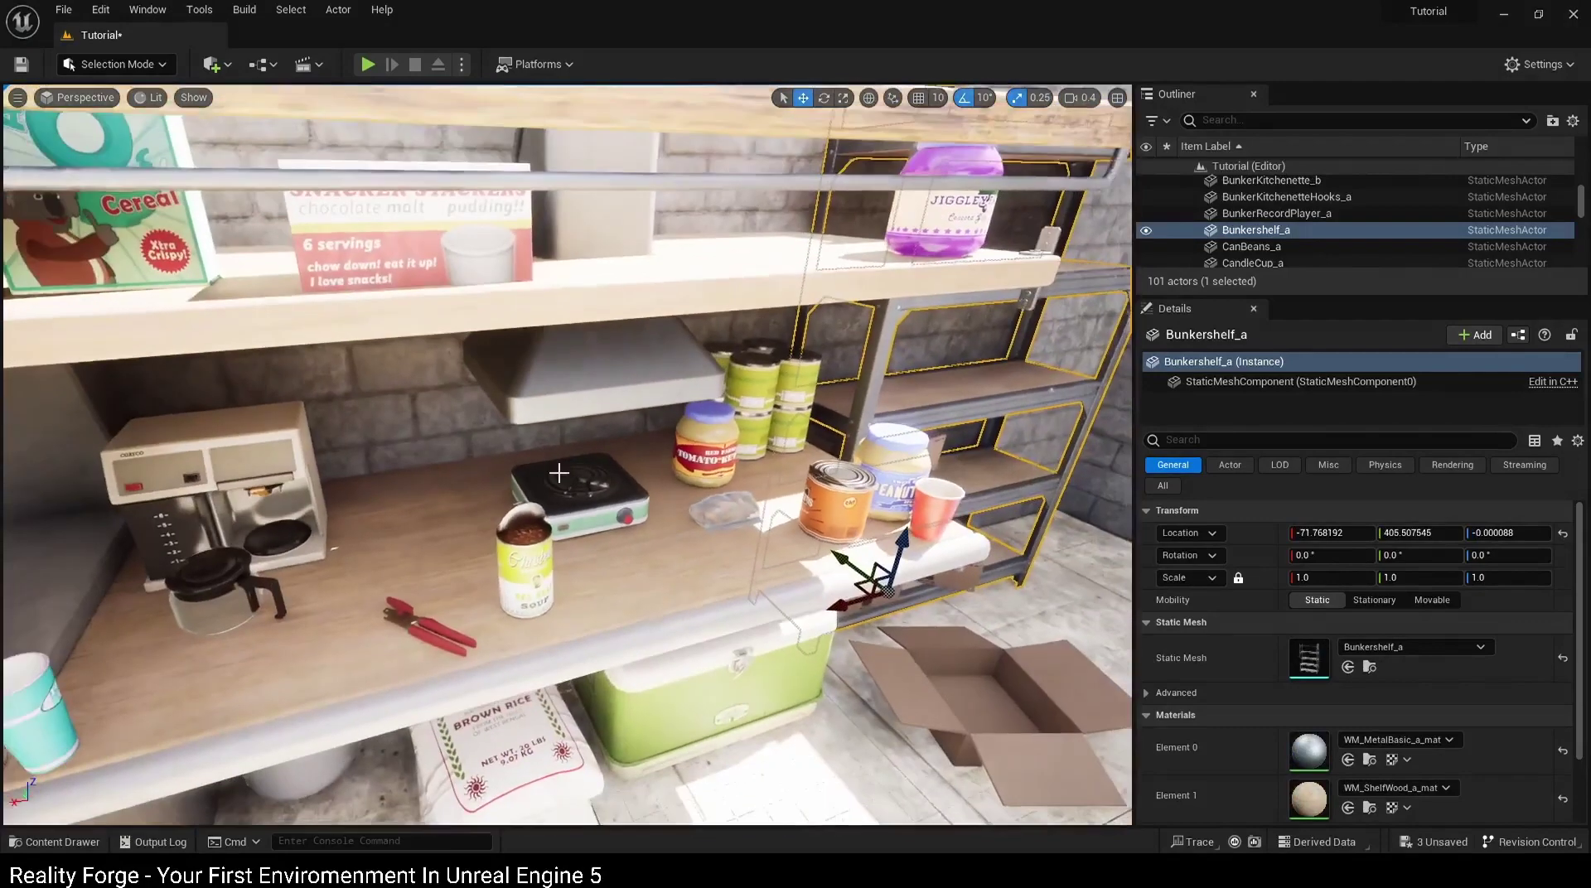
Step: Set a BunkerPan_a frying pan on the hot plate and adjust its height to rest there
key(ctrl+space)
scroll(903, 688, up, 1)
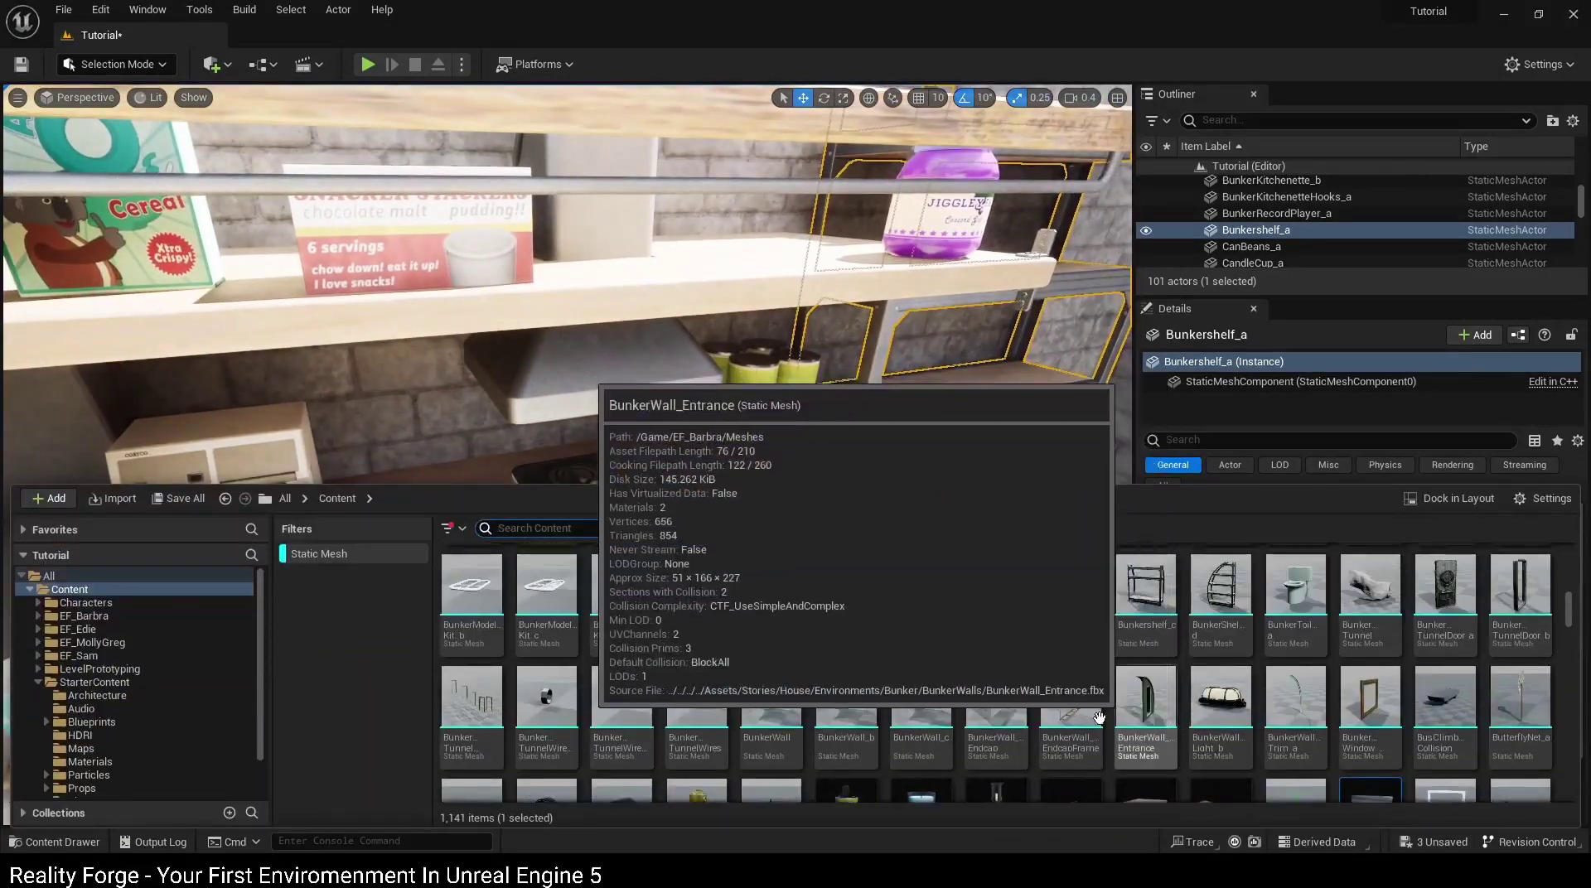
drag(696, 638, 588, 483)
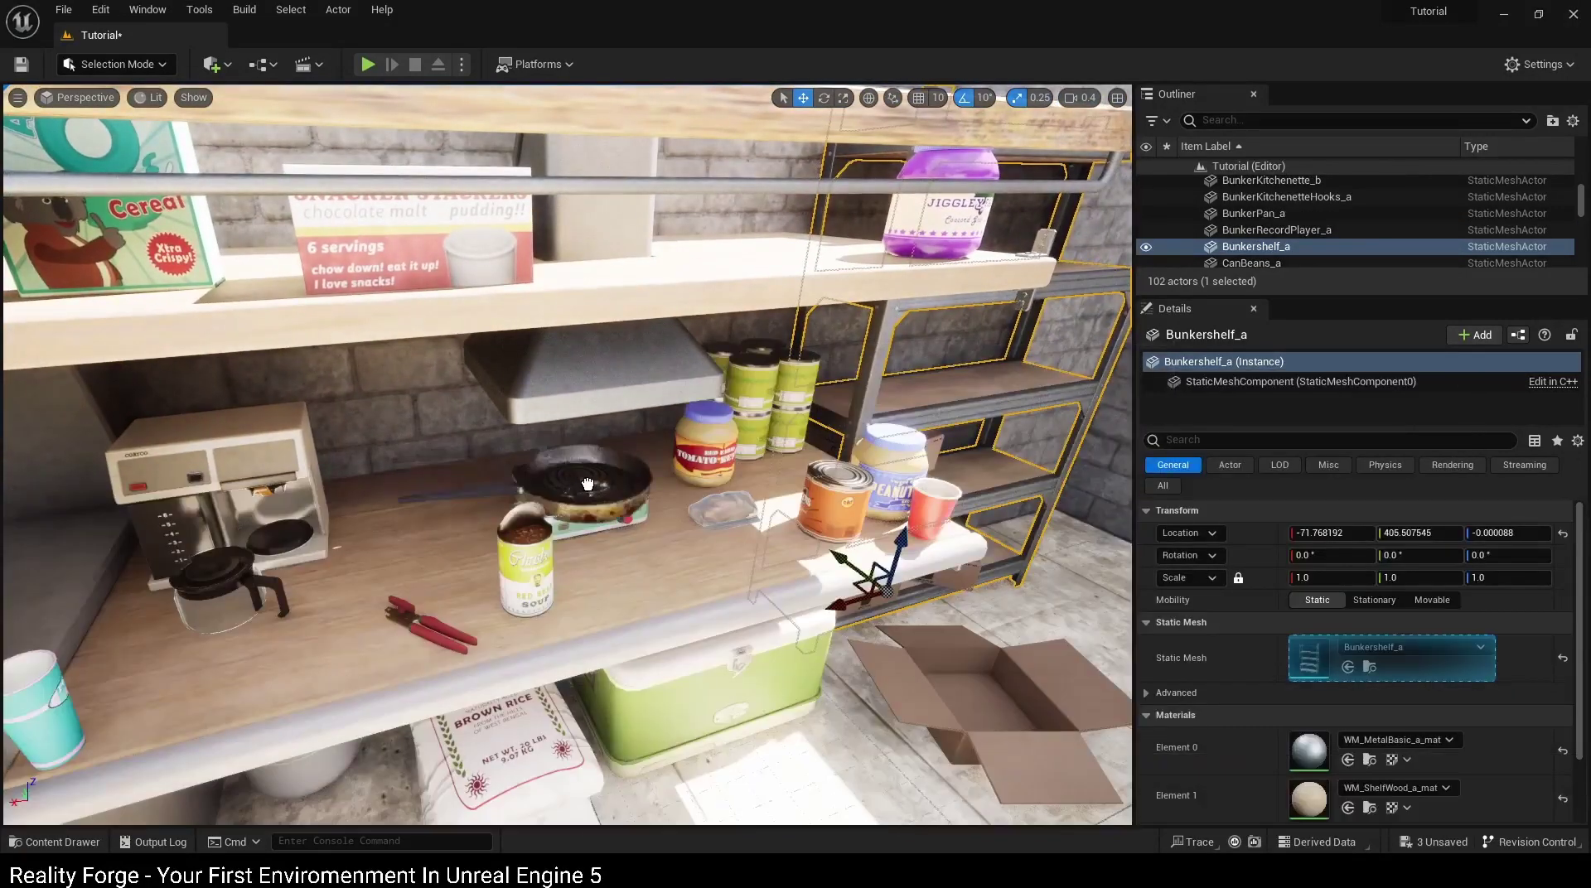
click(575, 473)
key(f)
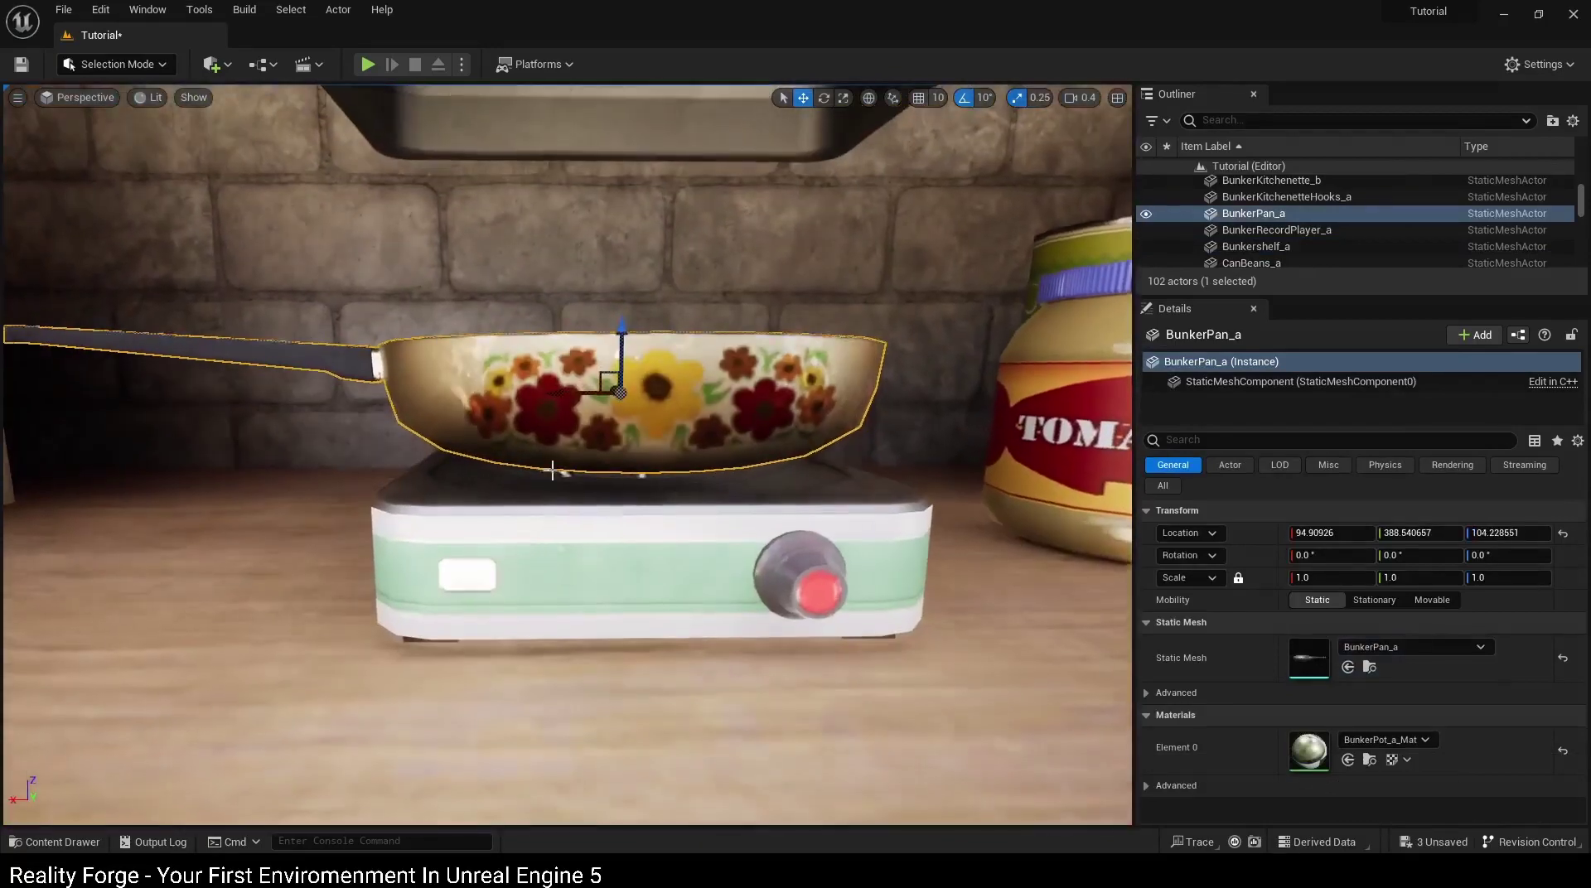
drag(617, 332, 622, 324)
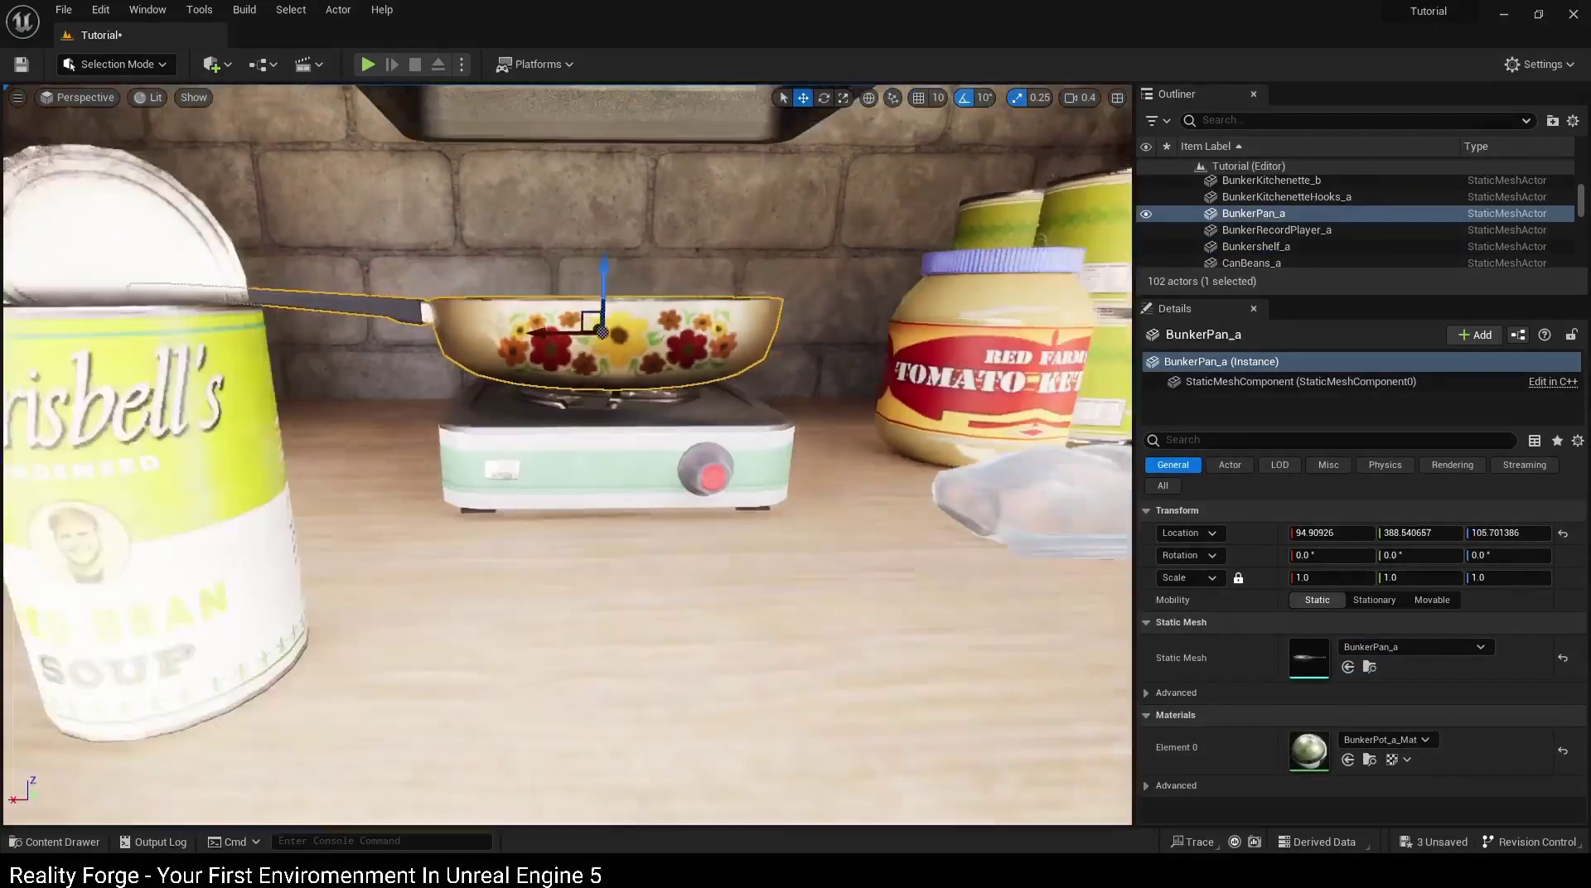
right_drag(622, 324, 623, 364)
Step: Place a small BunkerPot_a on the counter beside the hot plate
double_click(1271, 180)
key(ctrl+space)
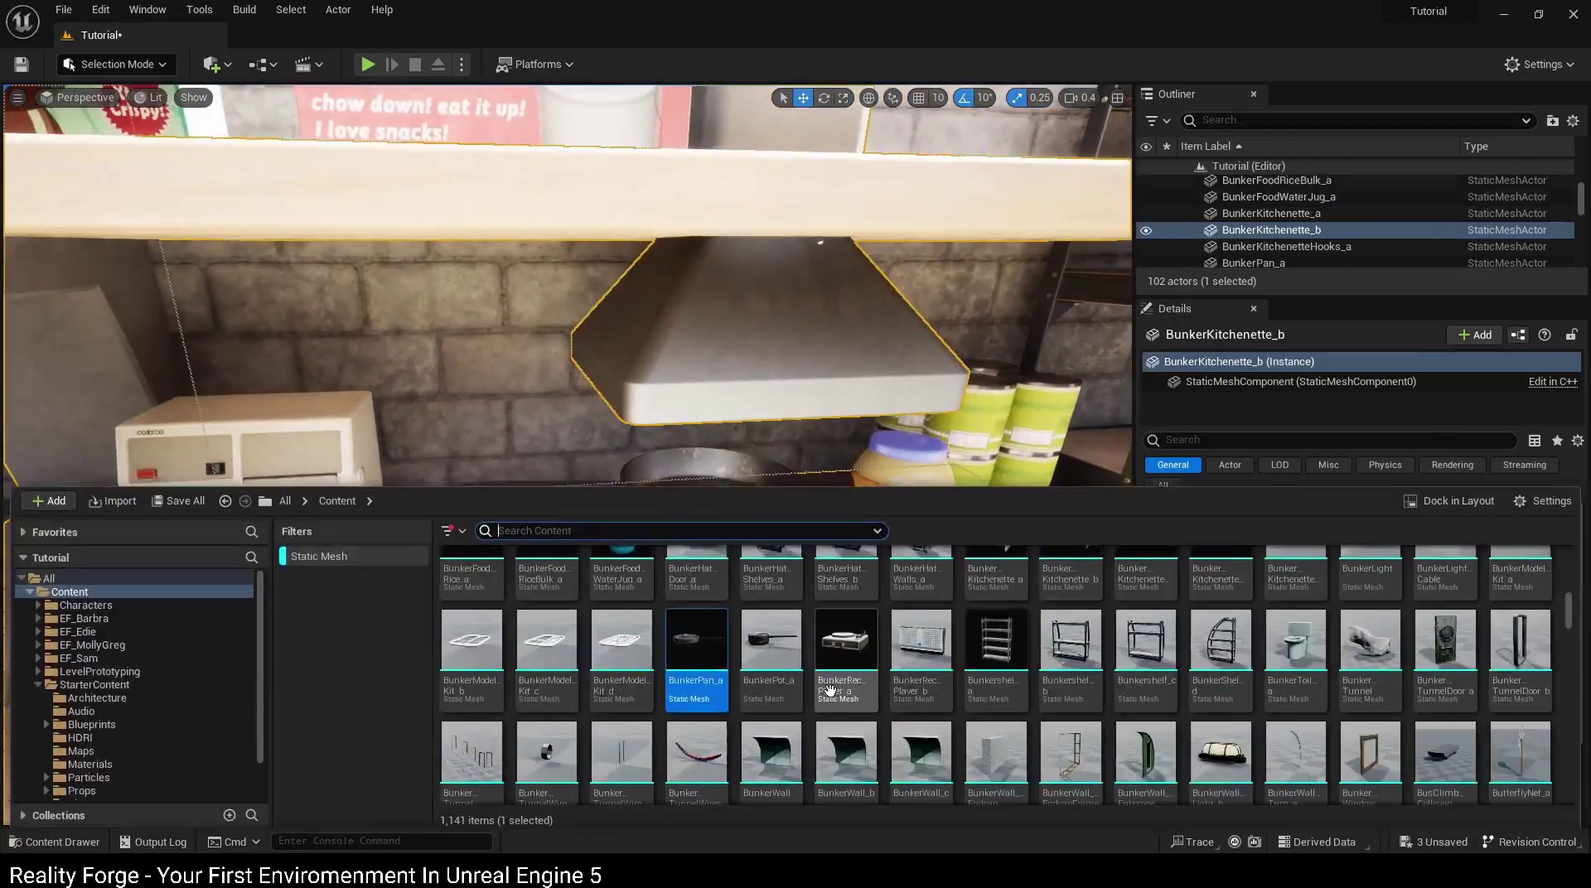
drag(494, 482, 478, 484)
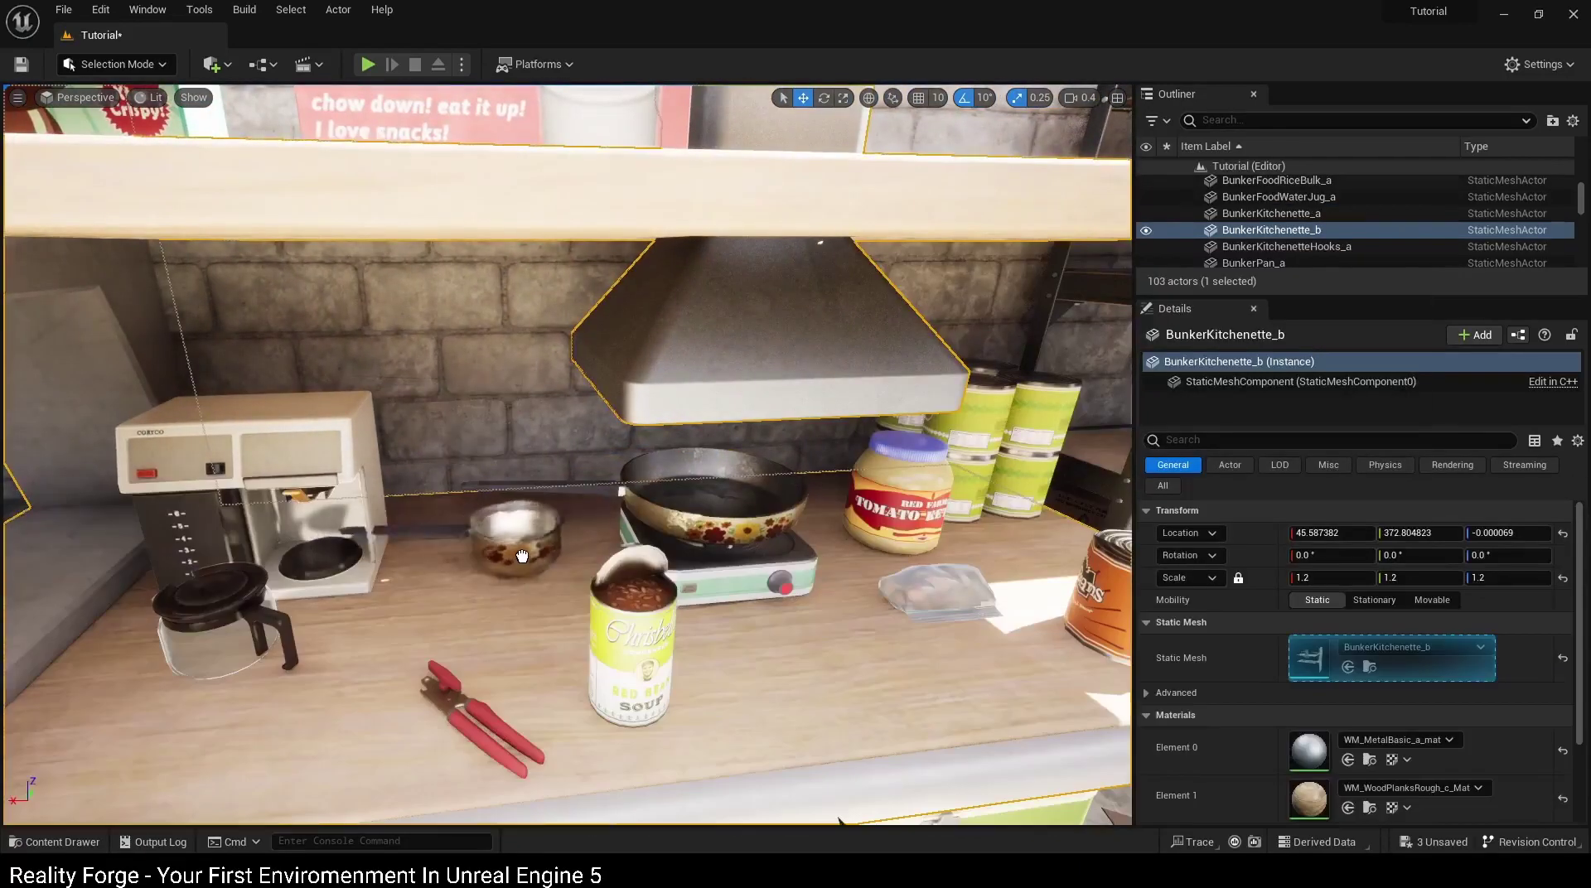
drag(522, 555, 524, 557)
key(e)
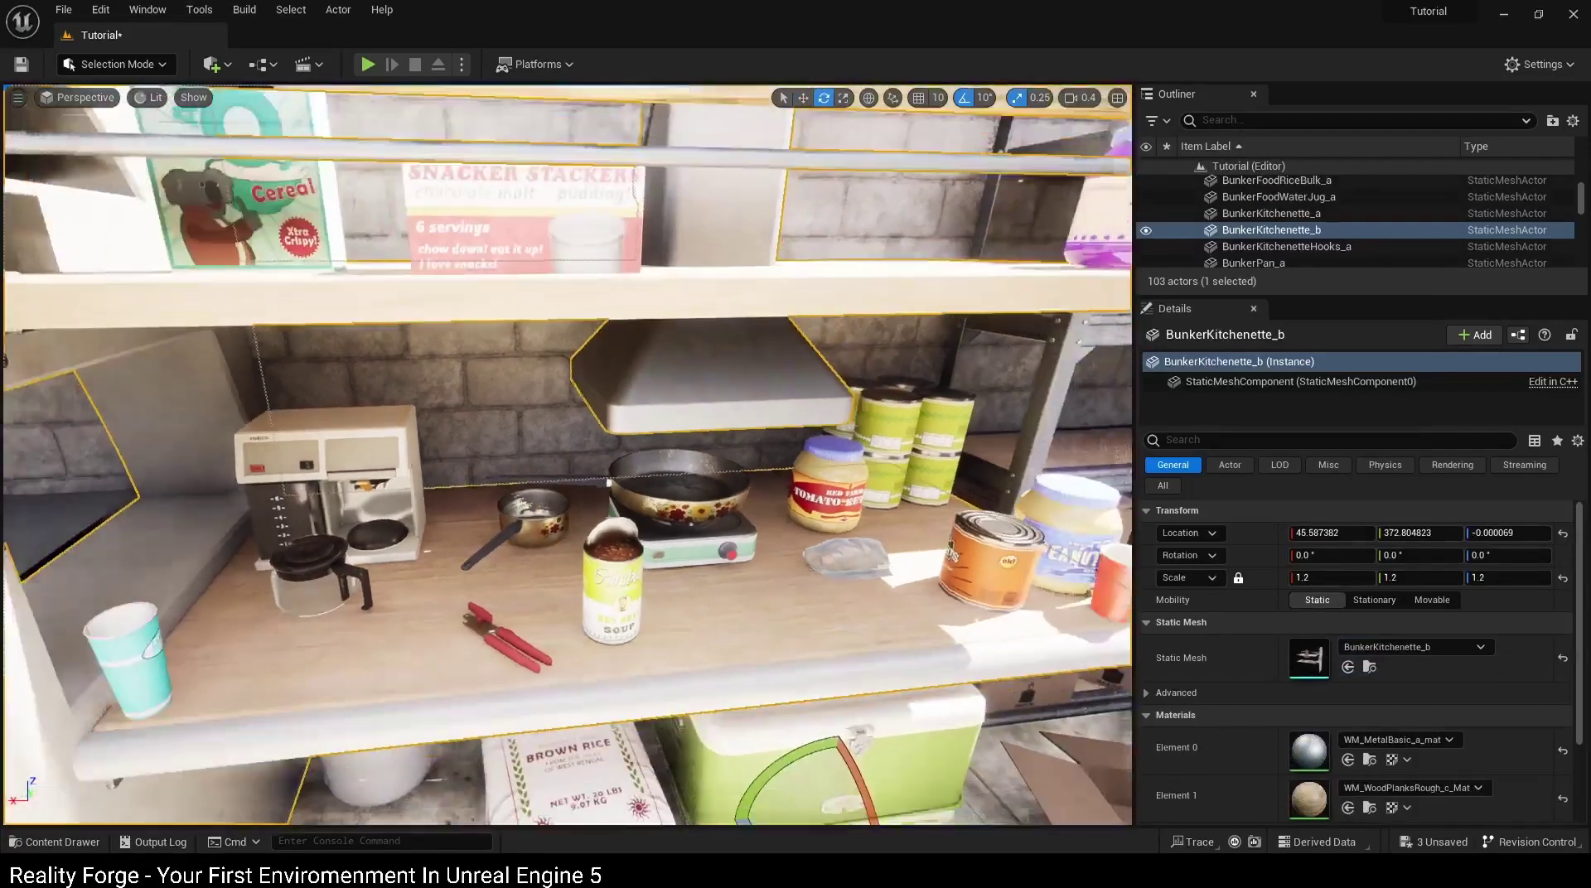
key(ctrl+space)
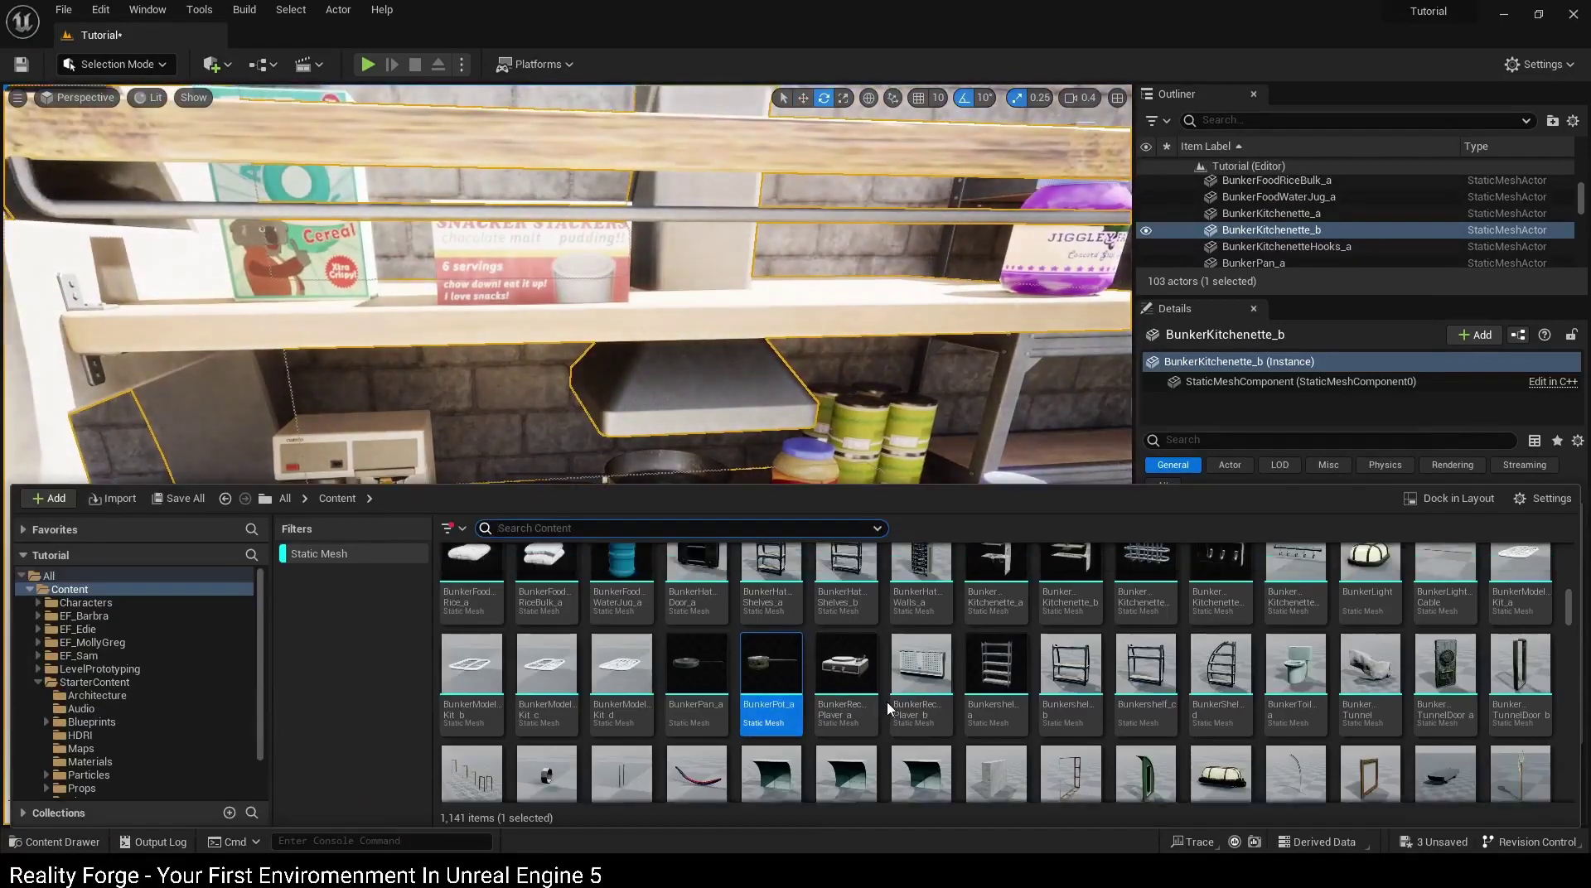
Step: Find the Bucket static mesh and stand it on the upper kitchenette shelf
scroll(929, 706, up, 1)
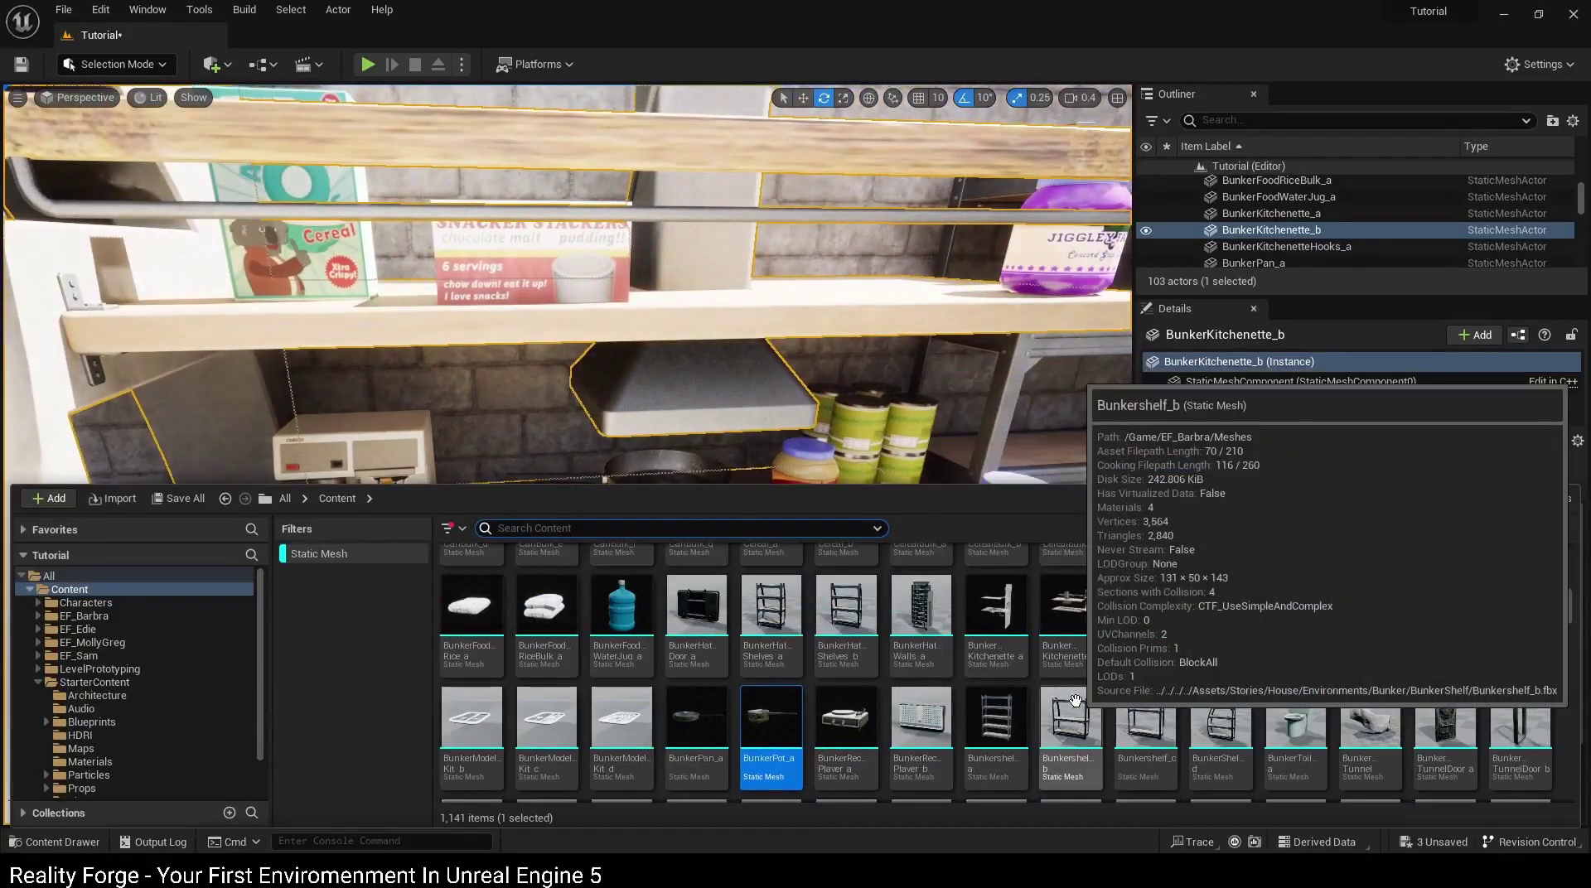
scroll(1265, 733, up, 1)
scroll(1188, 719, up, 3)
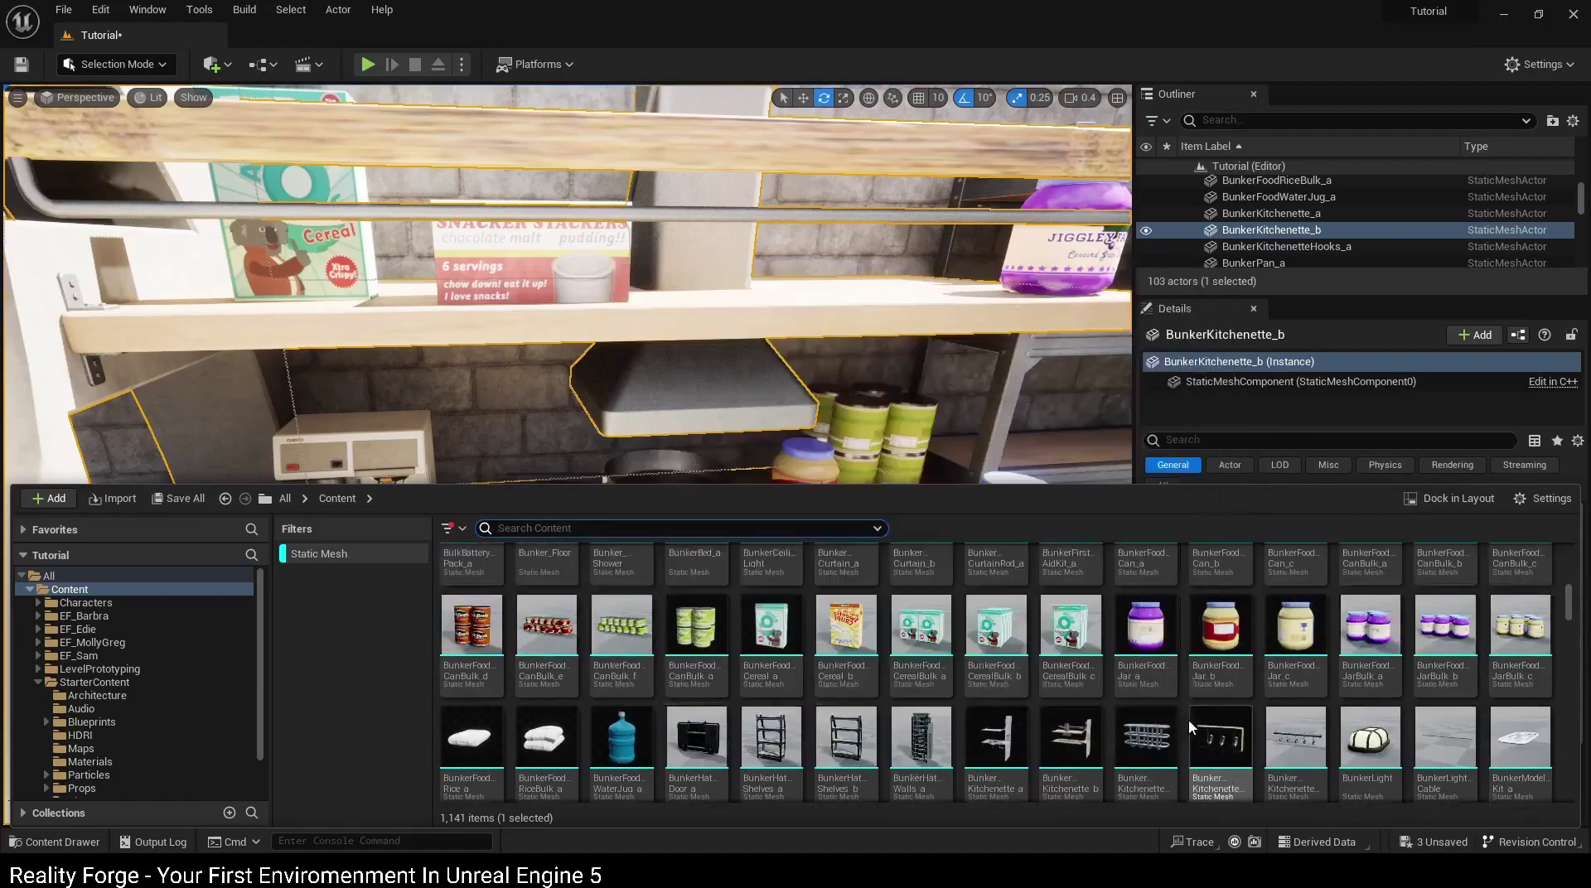
scroll(1046, 691, up, 2)
scroll(1111, 708, up, 1)
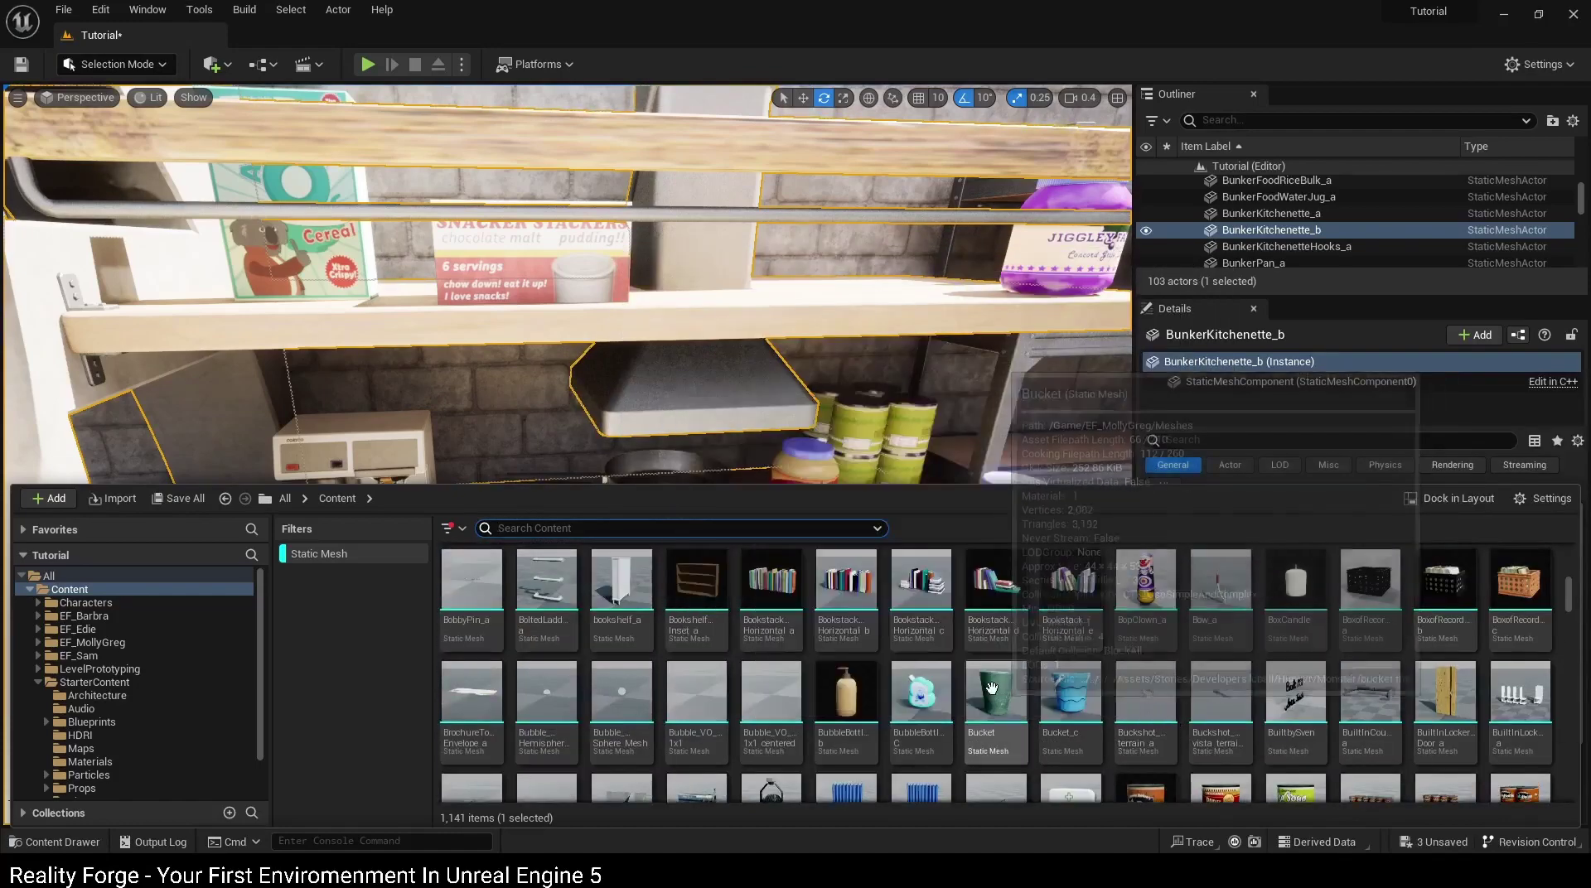
drag(1177, 728, 873, 264)
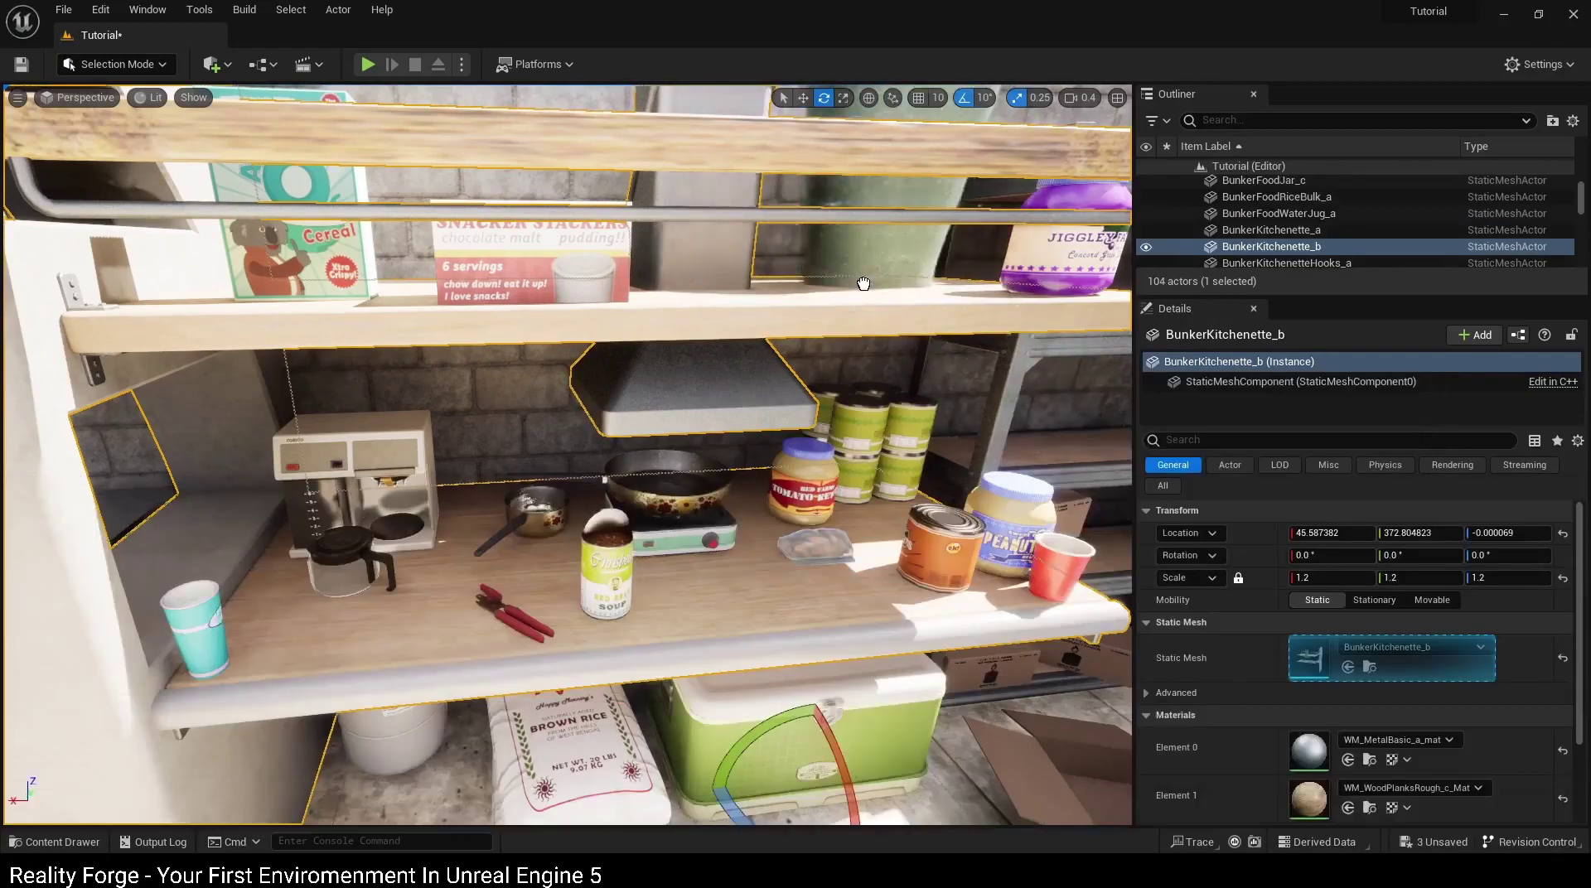
scroll(898, 653, down, 5)
key(ctrl+space)
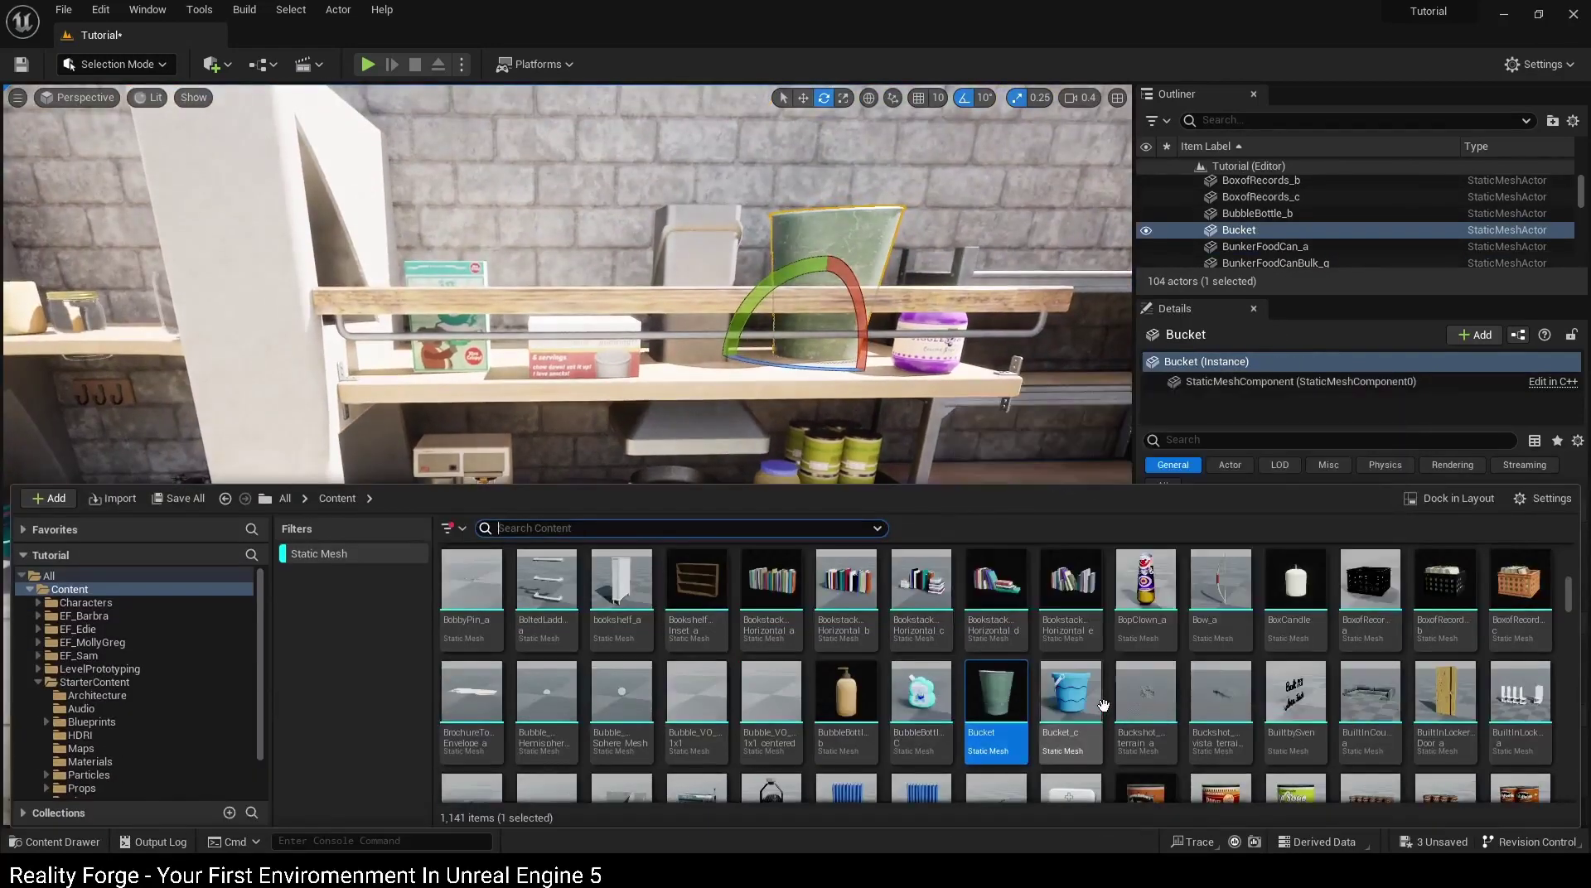
mouse_move(1067, 679)
scroll(1069, 687, up, 2)
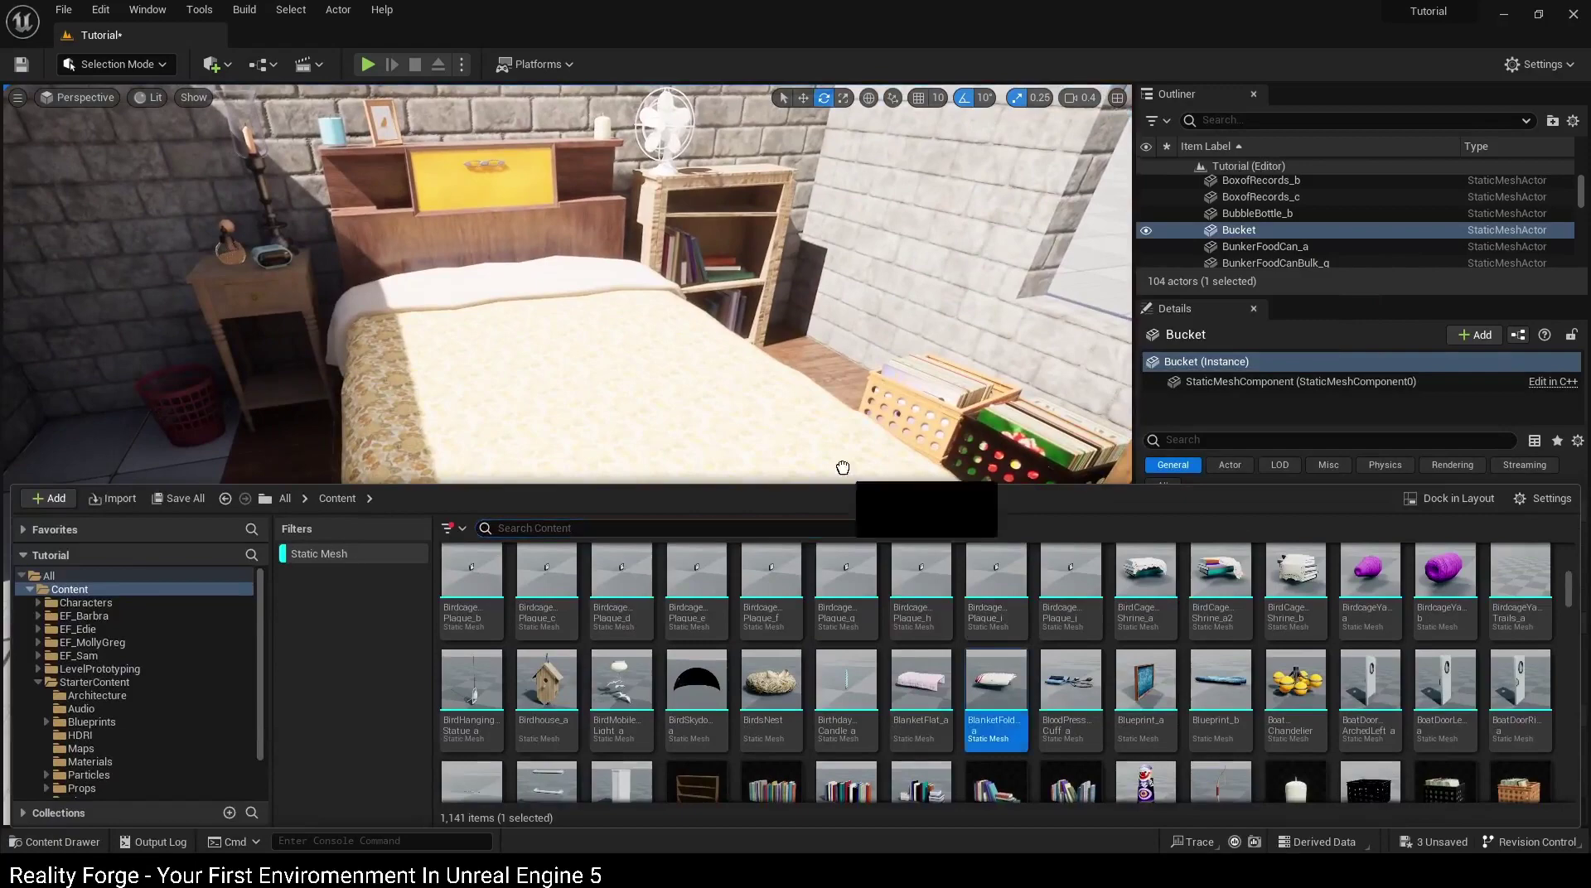
Step: Drop a BlanketFolded_a on the bed, then delete it
mouse_move(843, 469)
mouse_down()
mouse_move(755, 468)
mouse_move(850, 443)
mouse_up()
key(w)
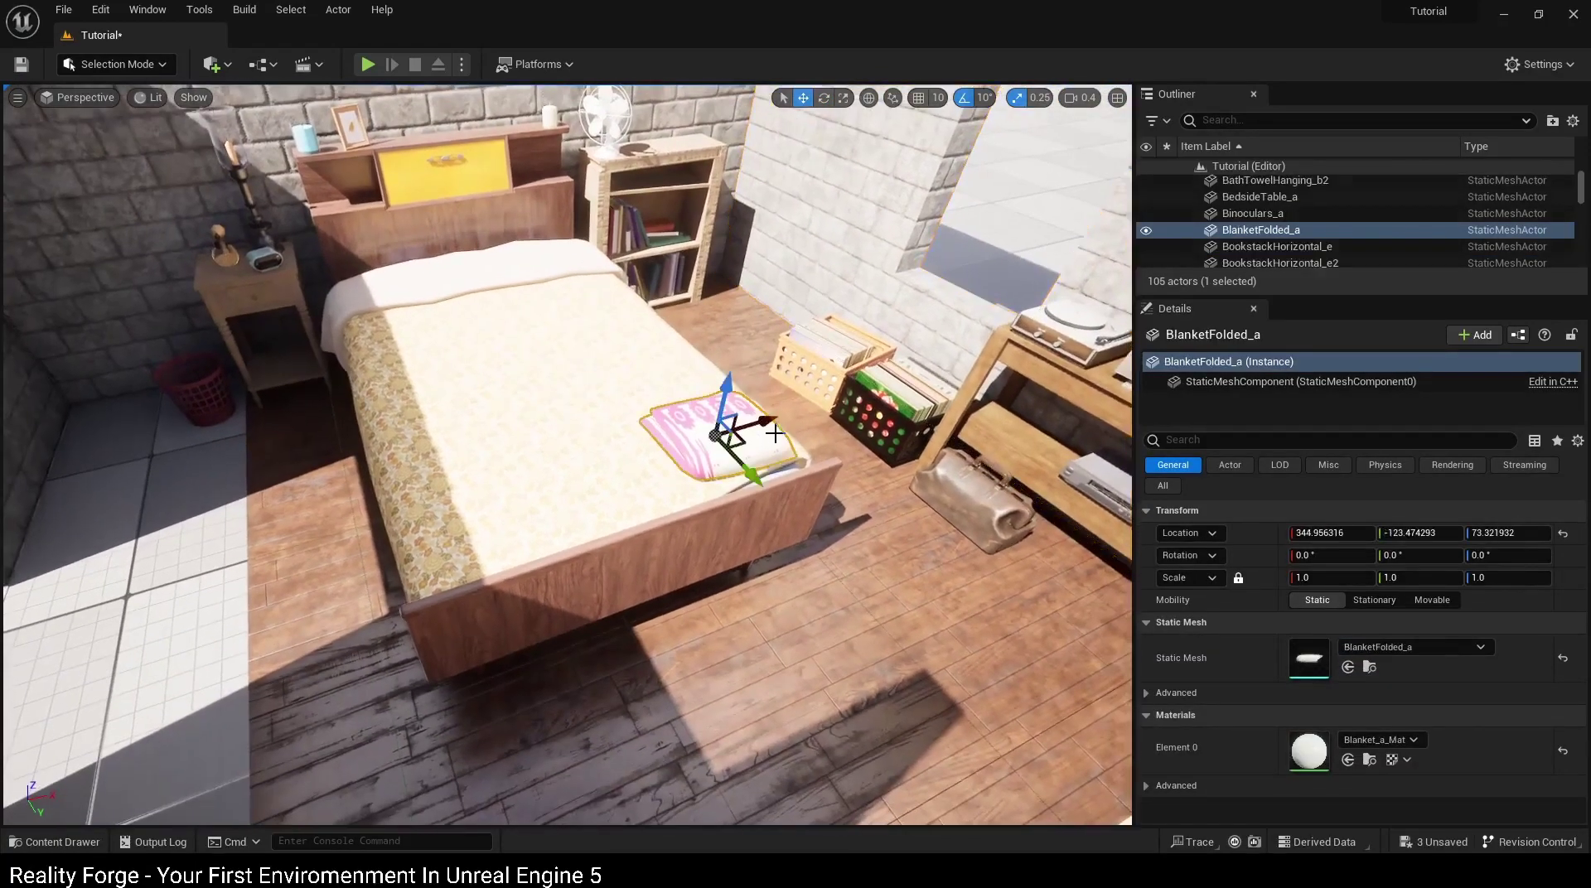
key(Delete)
Step: Browse the Content Drawer, then turn the view to face the desk wall
key(ctrl+space)
scroll(779, 584, down, 1)
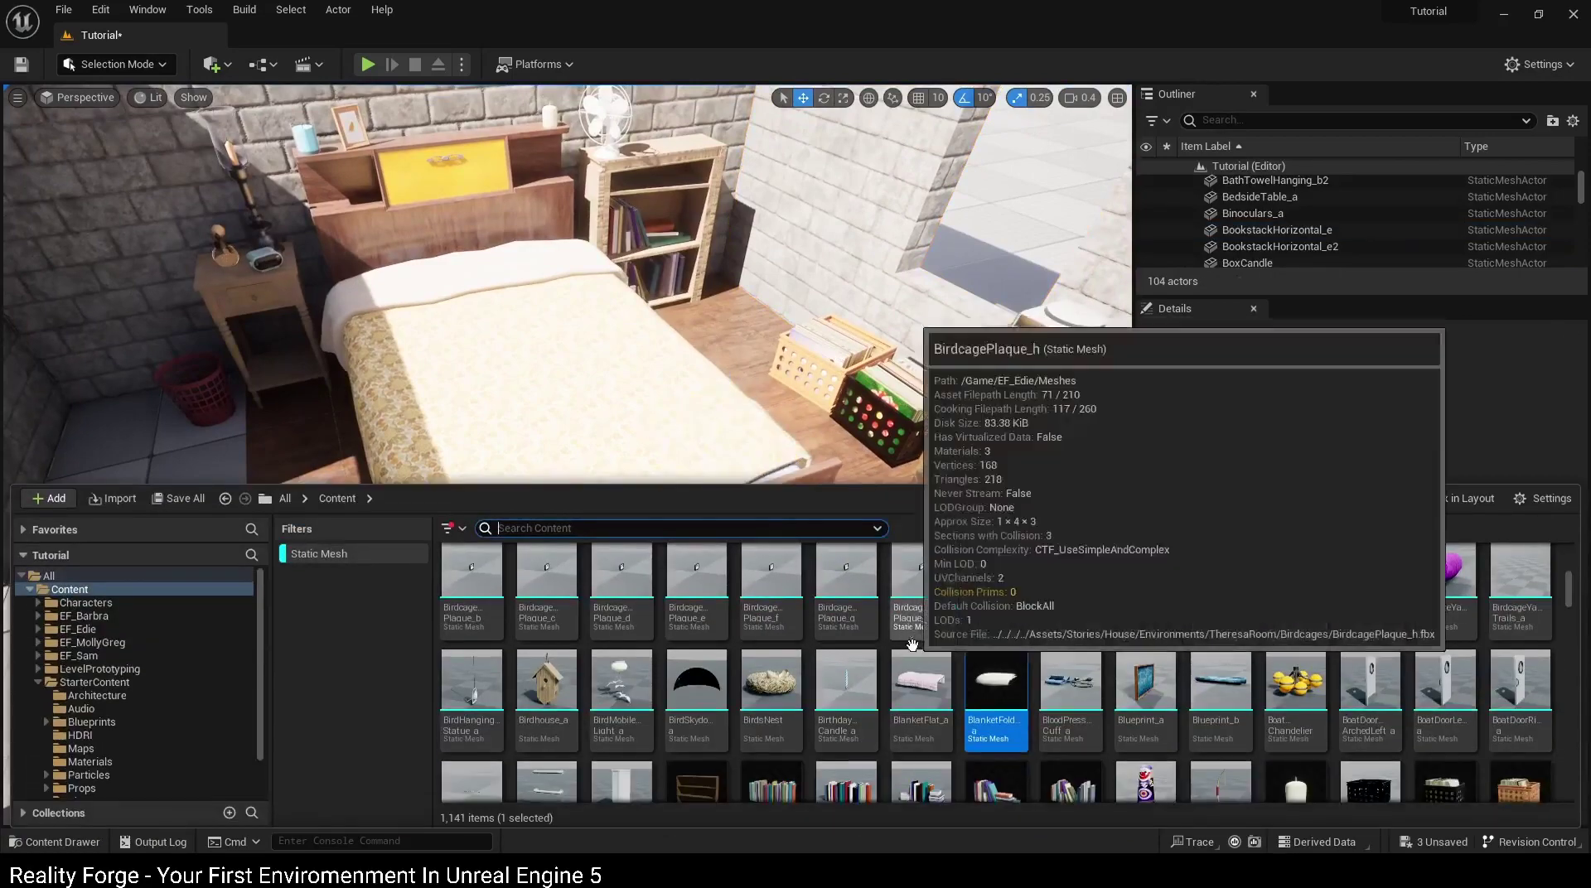
scroll(1175, 747, up, 1)
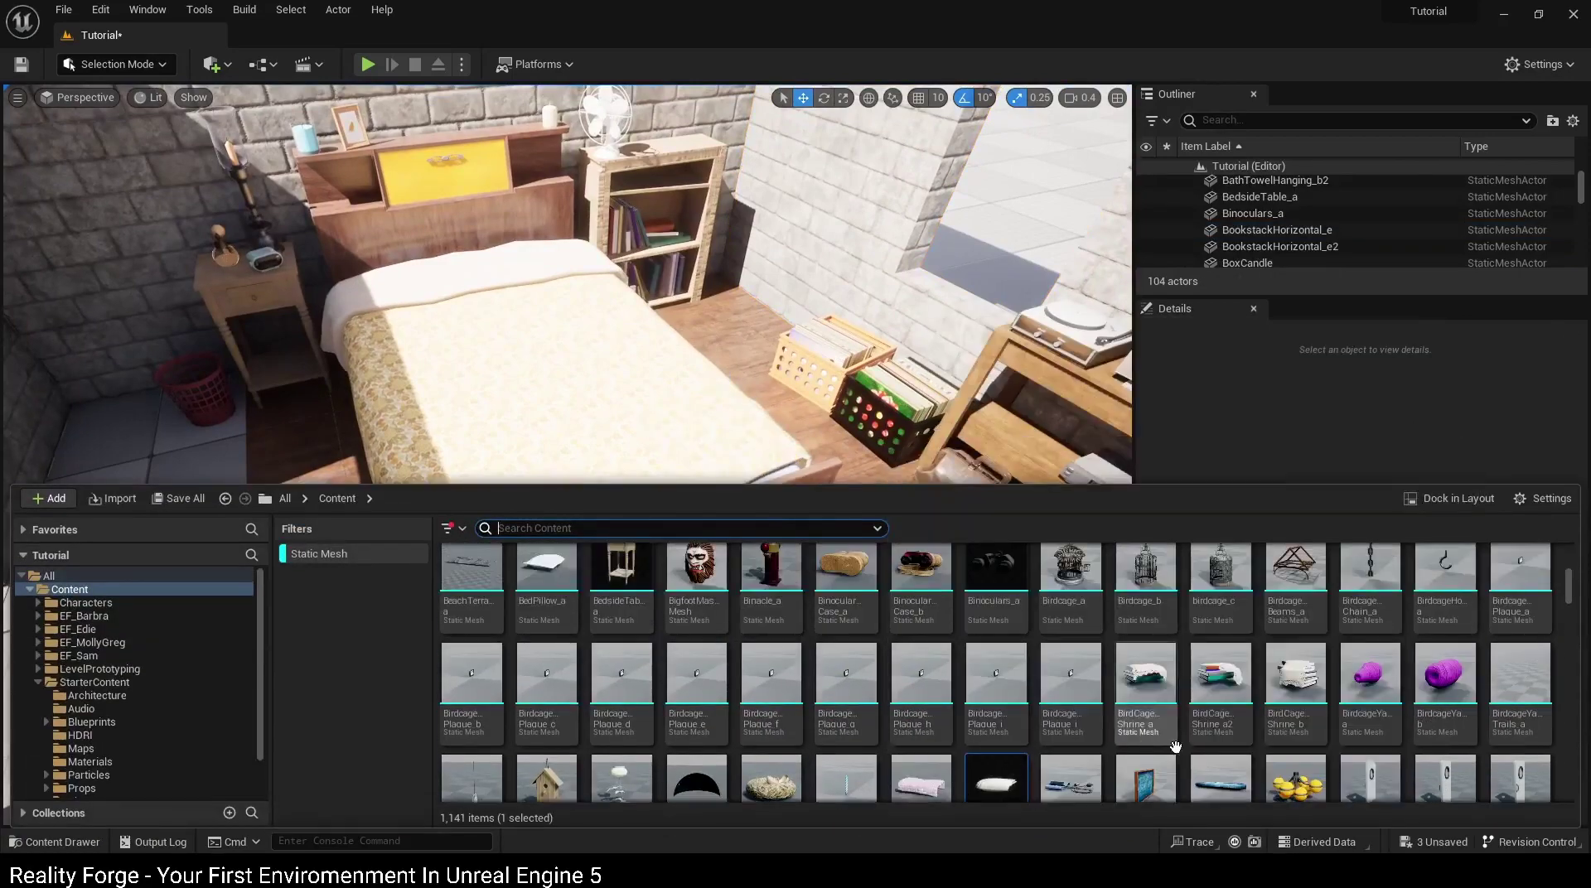
scroll(1172, 735, up, 1)
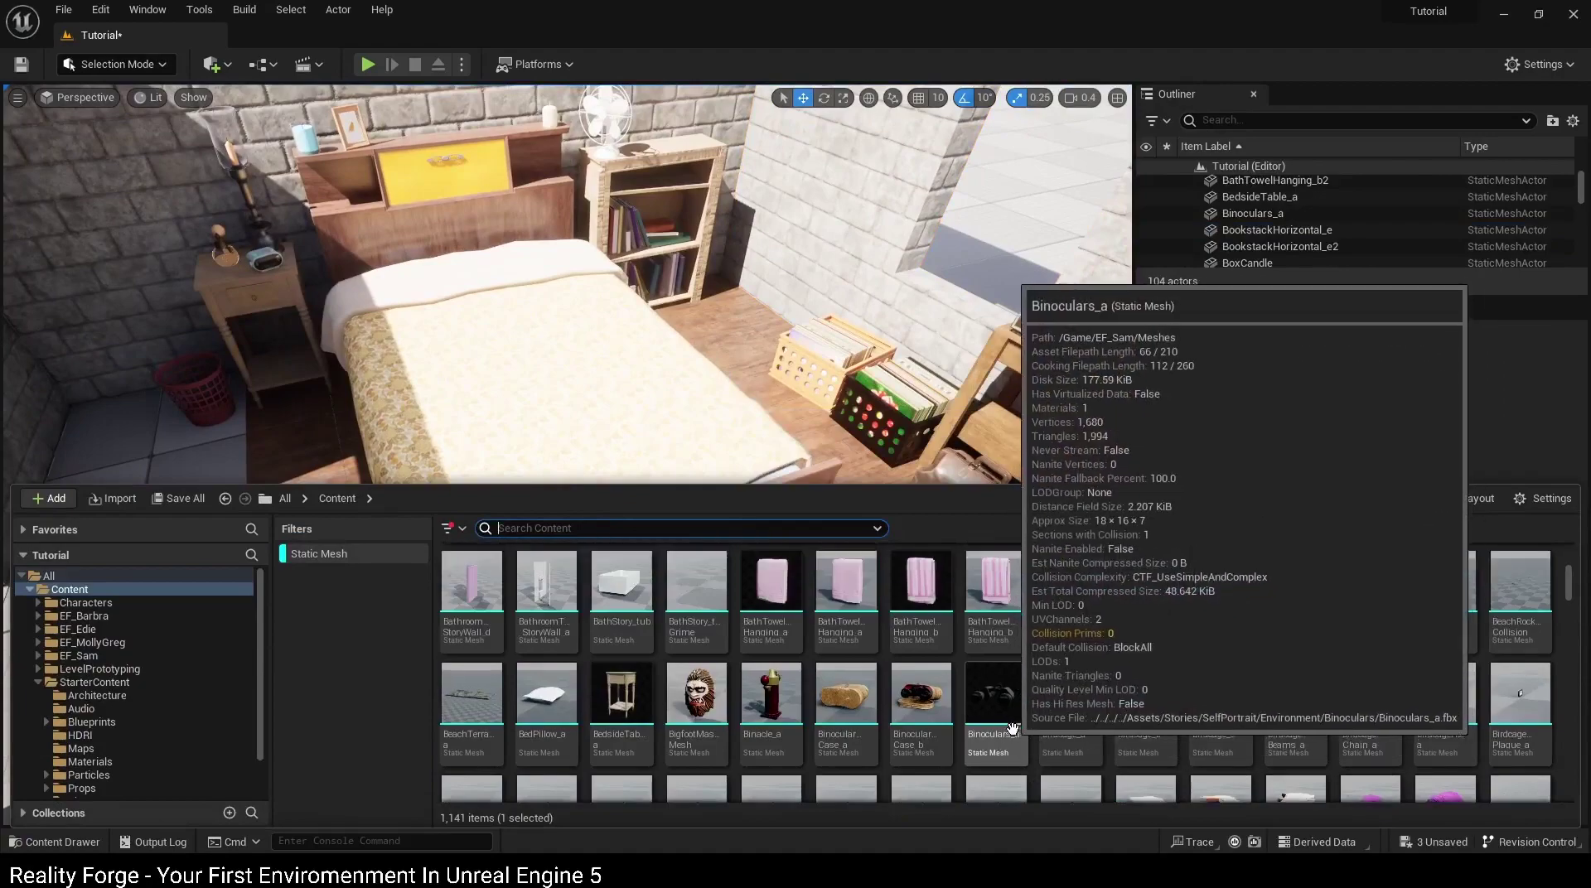
mouse_move(629, 273)
right_down()
mouse_move(580, 331)
mouse_move(734, 475)
right_up()
Step: Duplicate the WorkbenchShelf_a and raise the copy up the wall above the desk
click(734, 475)
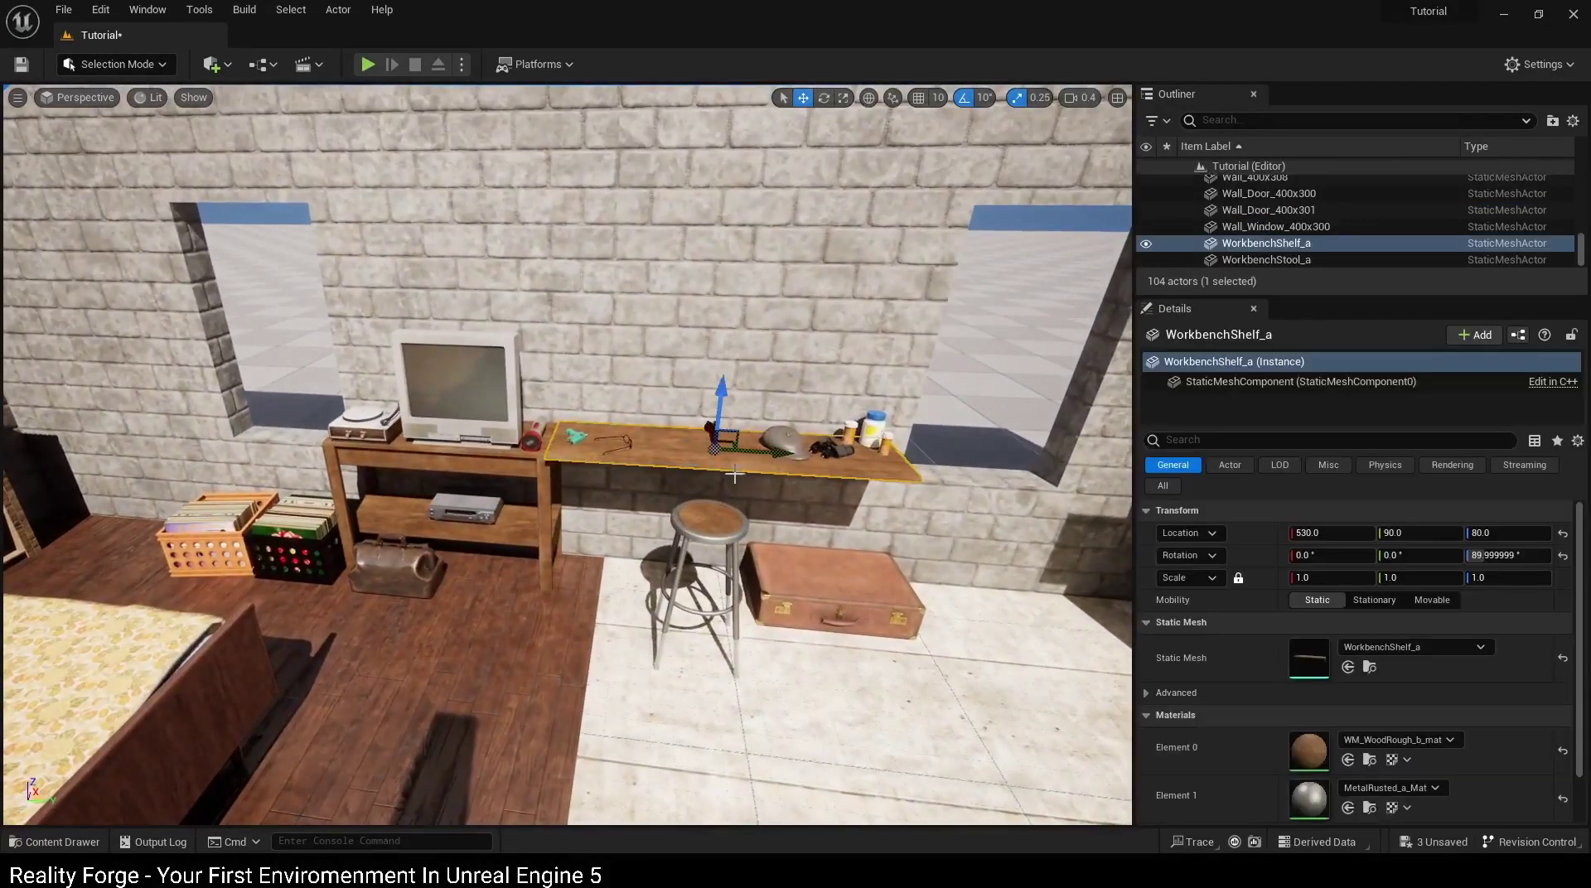
alt+drag(721, 404, 751, 238)
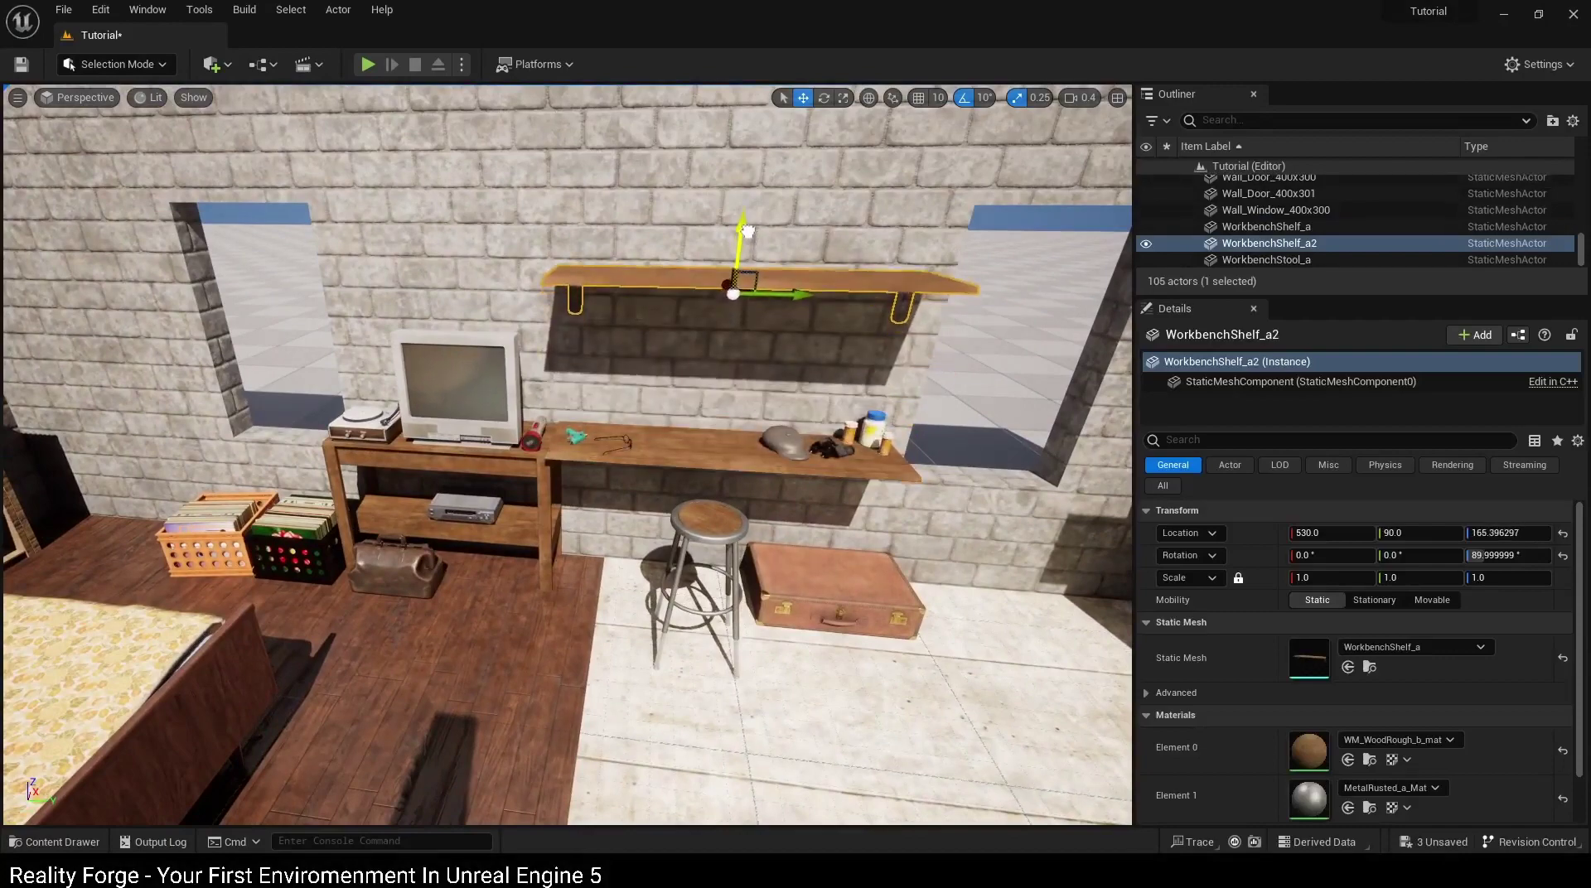
click(710, 344)
mouse_move(710, 345)
right_down()
mouse_move(695, 418)
mouse_move(679, 414)
right_up()
Step: Lift the TV onto the new shelf, then lower TV and shelf together
click(672, 447)
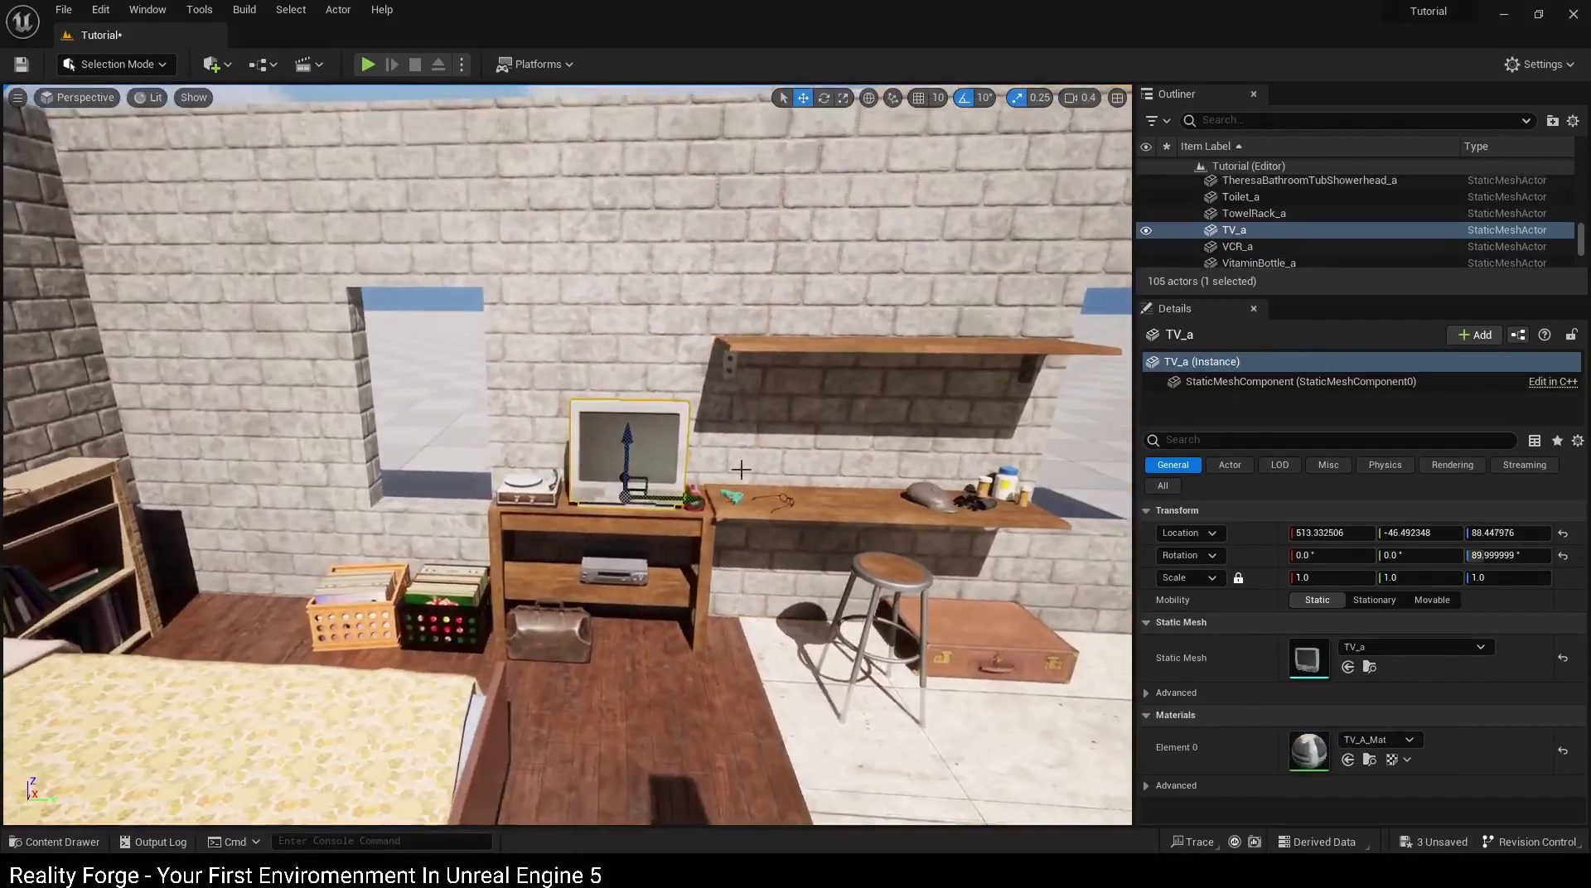
right_drag(672, 517, 672, 517)
drag(780, 491, 798, 249)
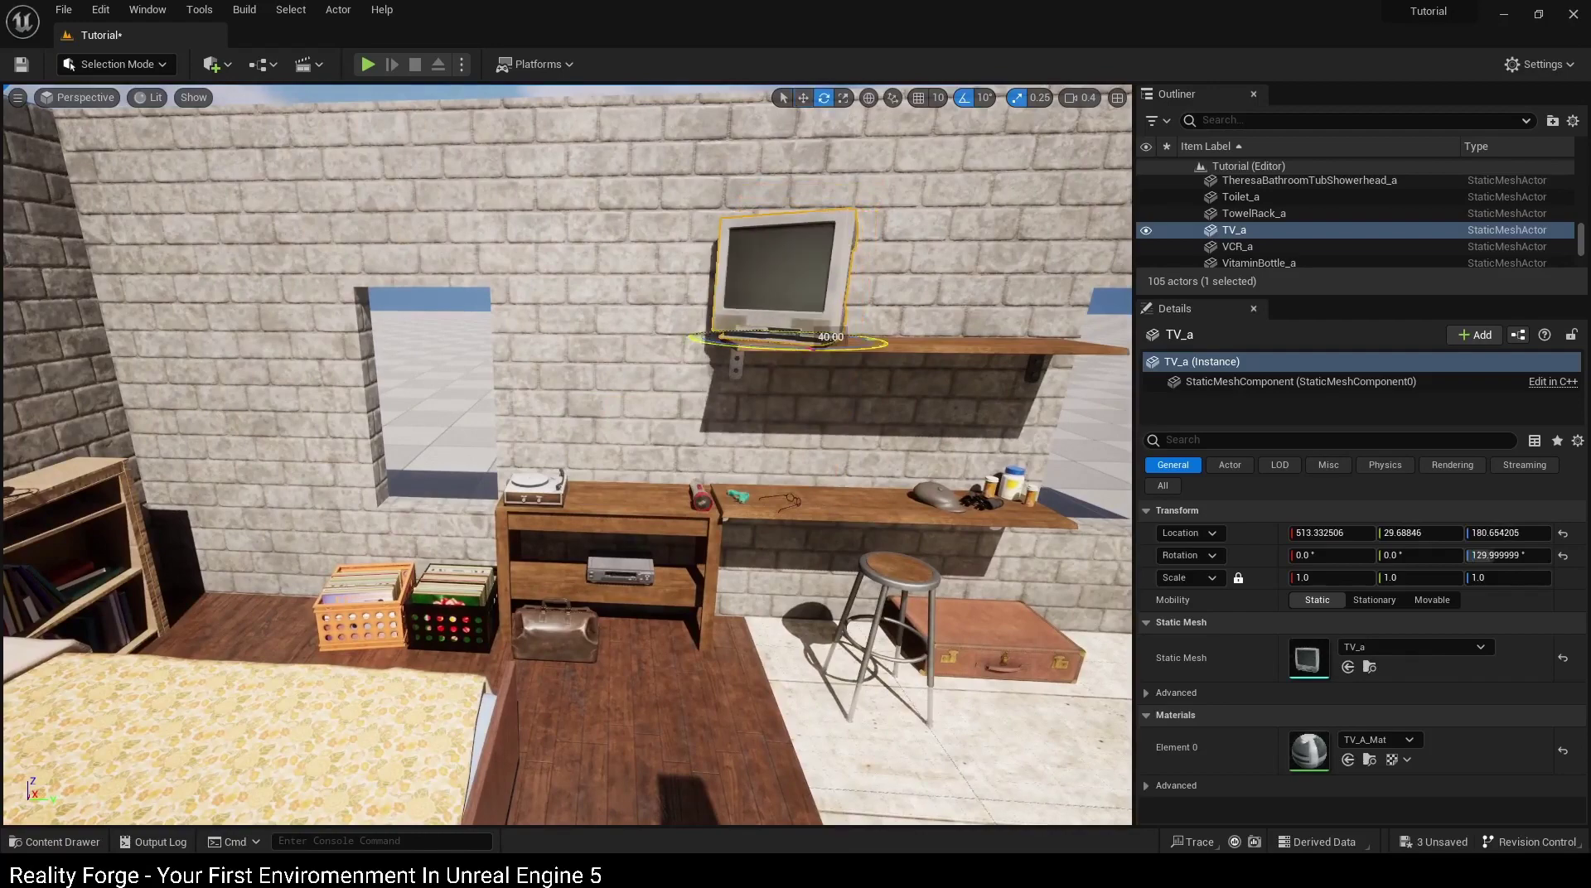
ctrl+click(875, 351)
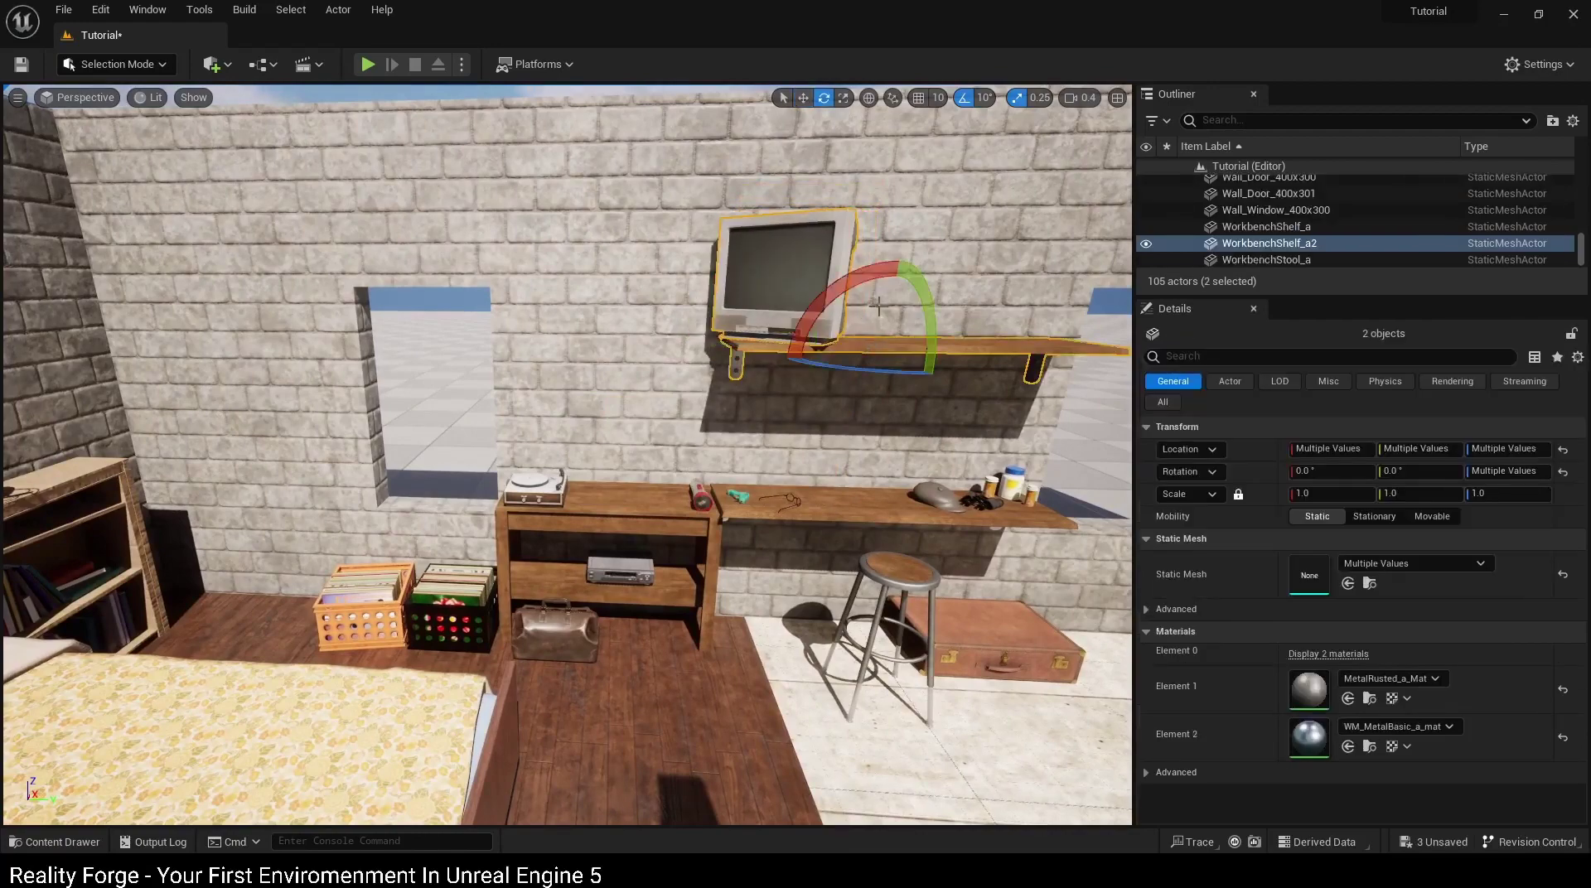
drag(893, 301, 893, 353)
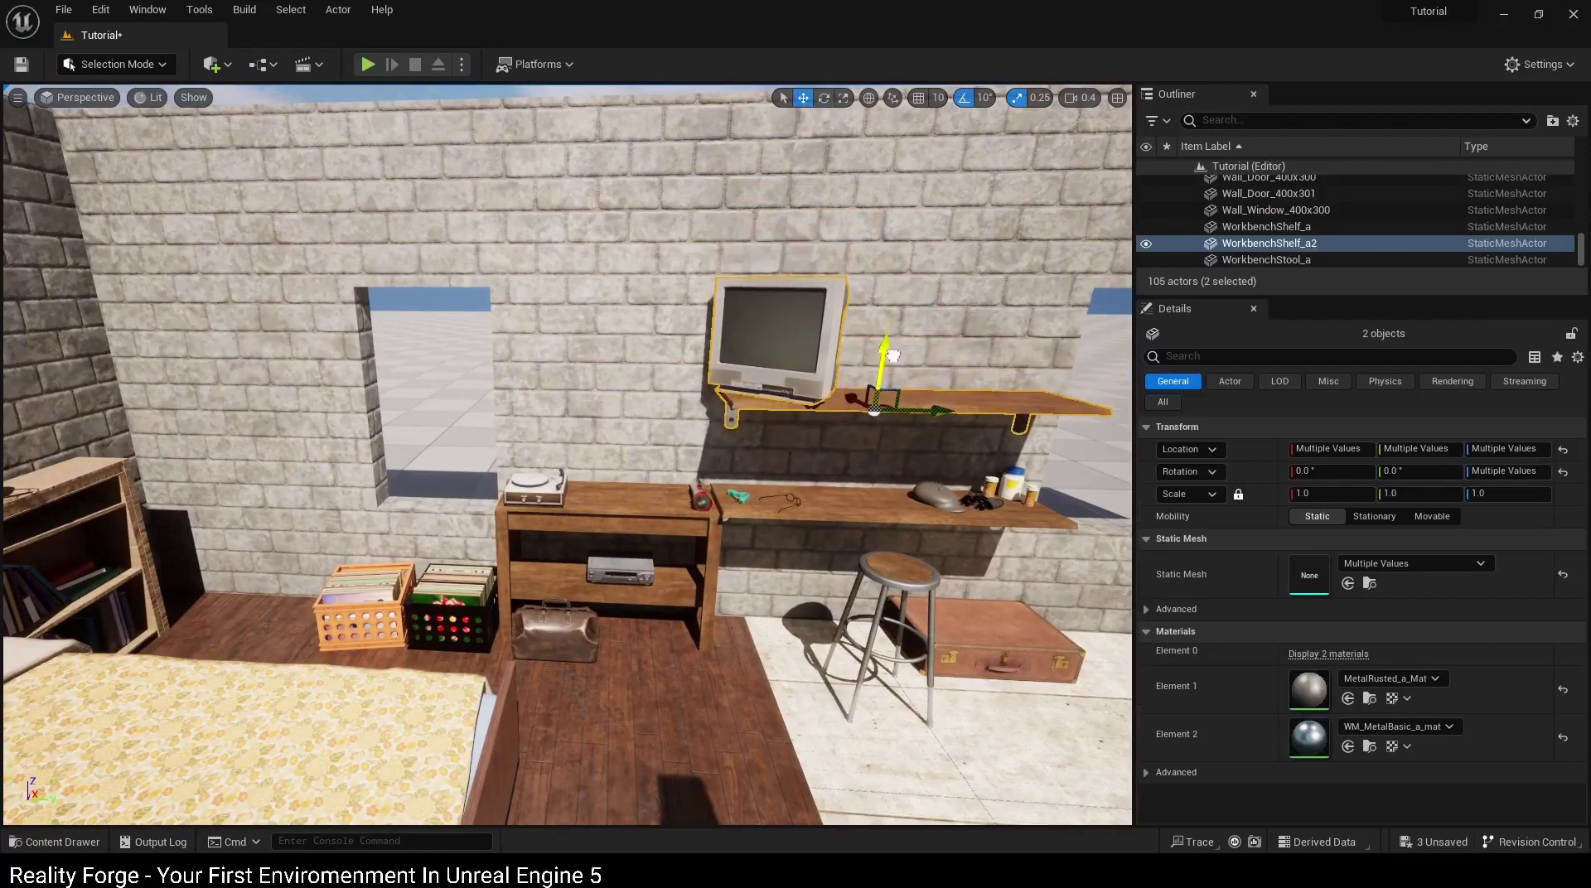
Step: Check the VCR on the shelf, then rotate the flashlight on the workbench table -30°
click(627, 565)
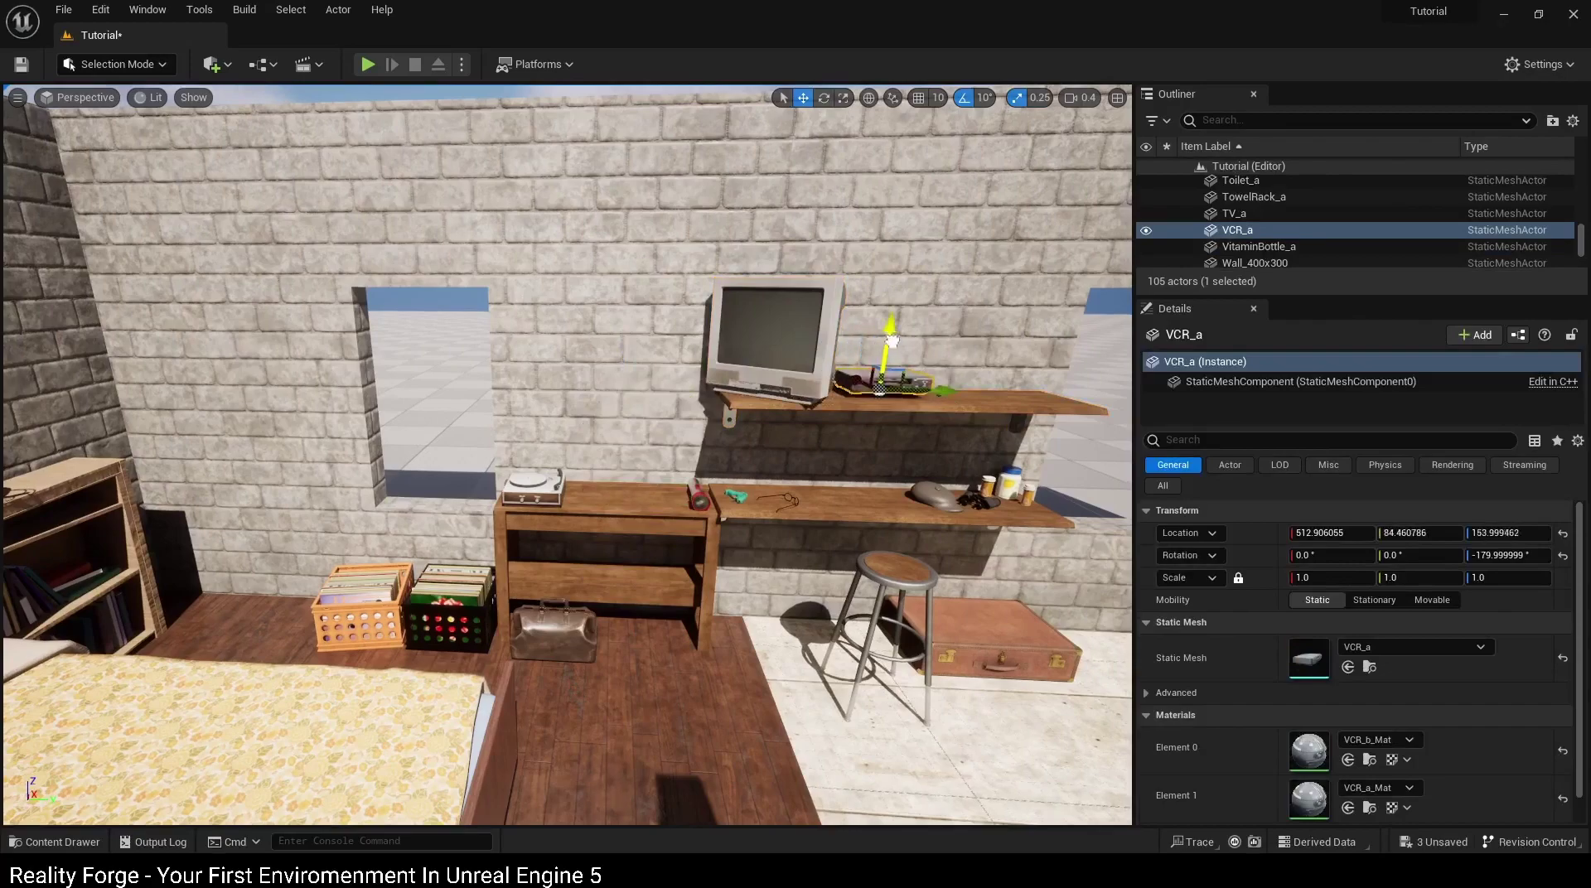
right_drag(888, 350, 889, 350)
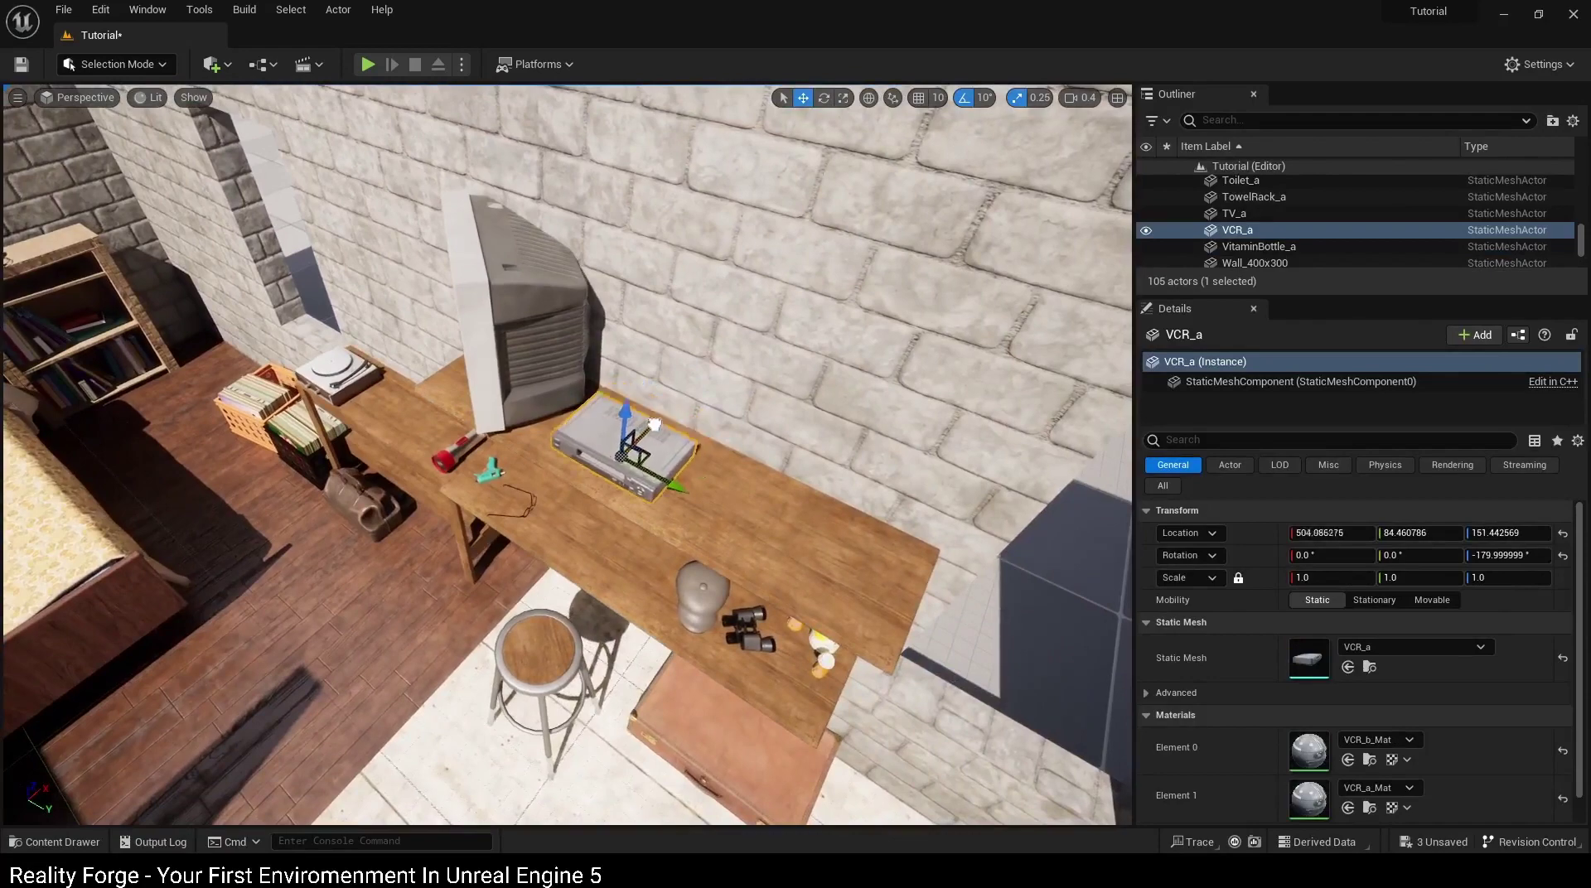
click(499, 537)
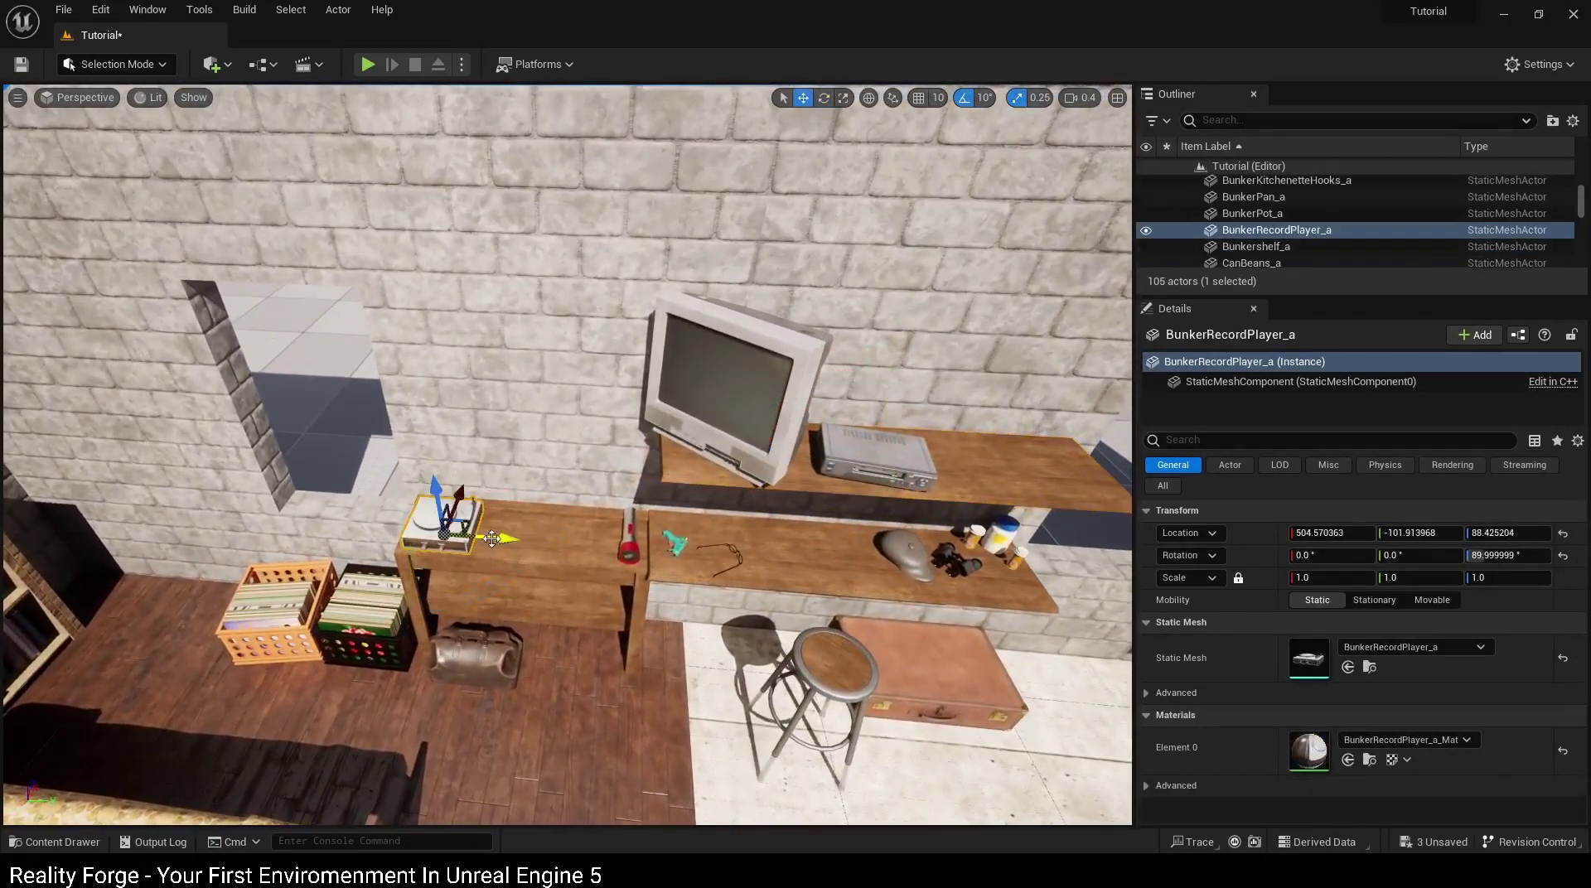
click(522, 580)
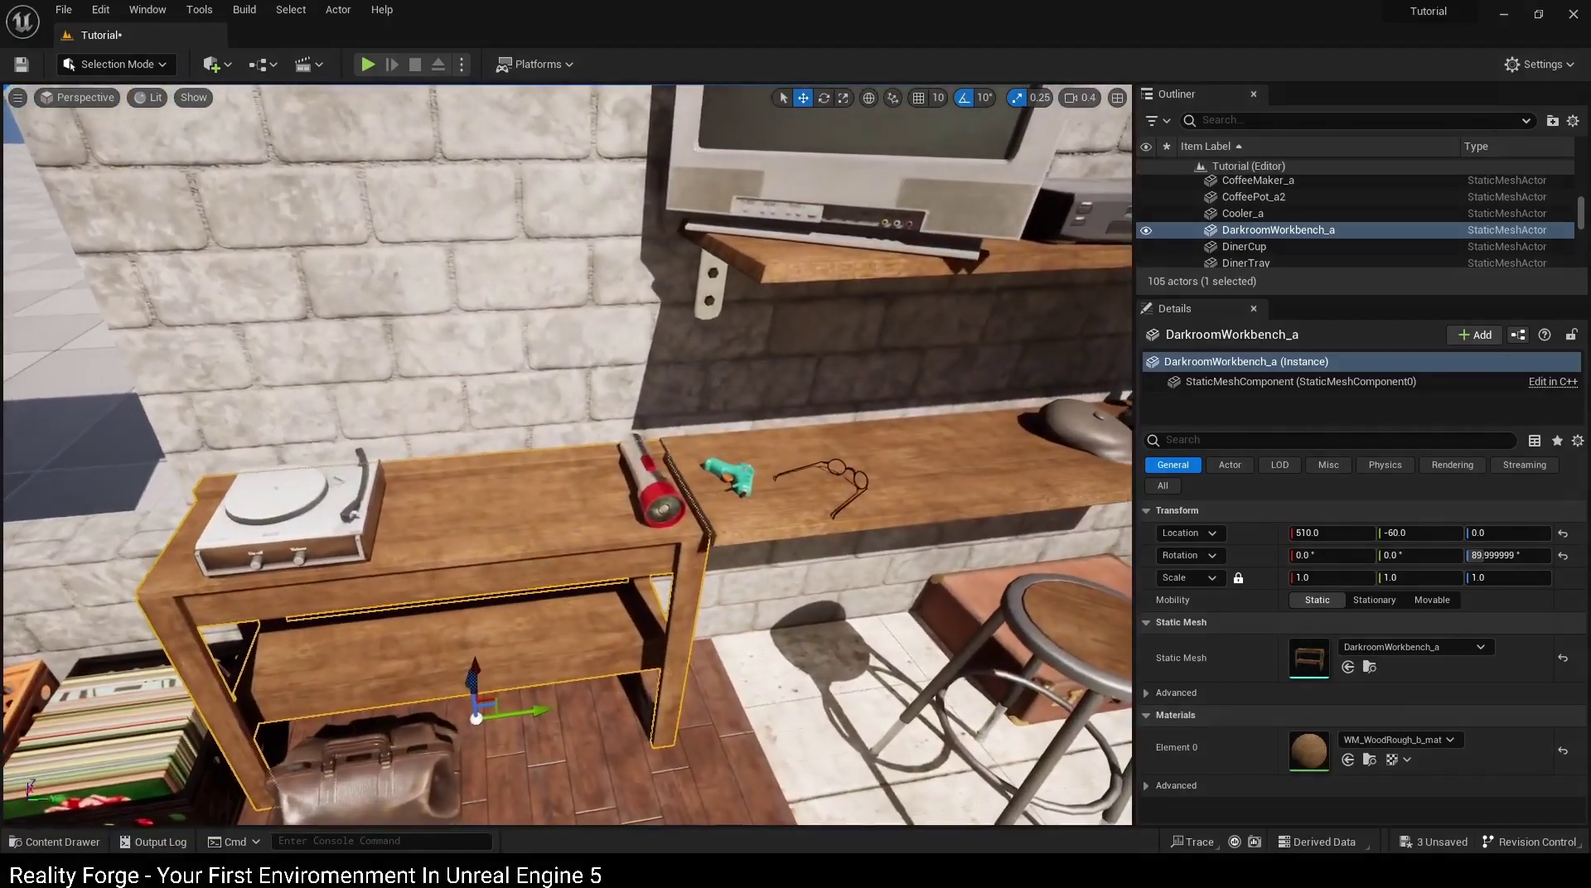
click(645, 518)
key(e)
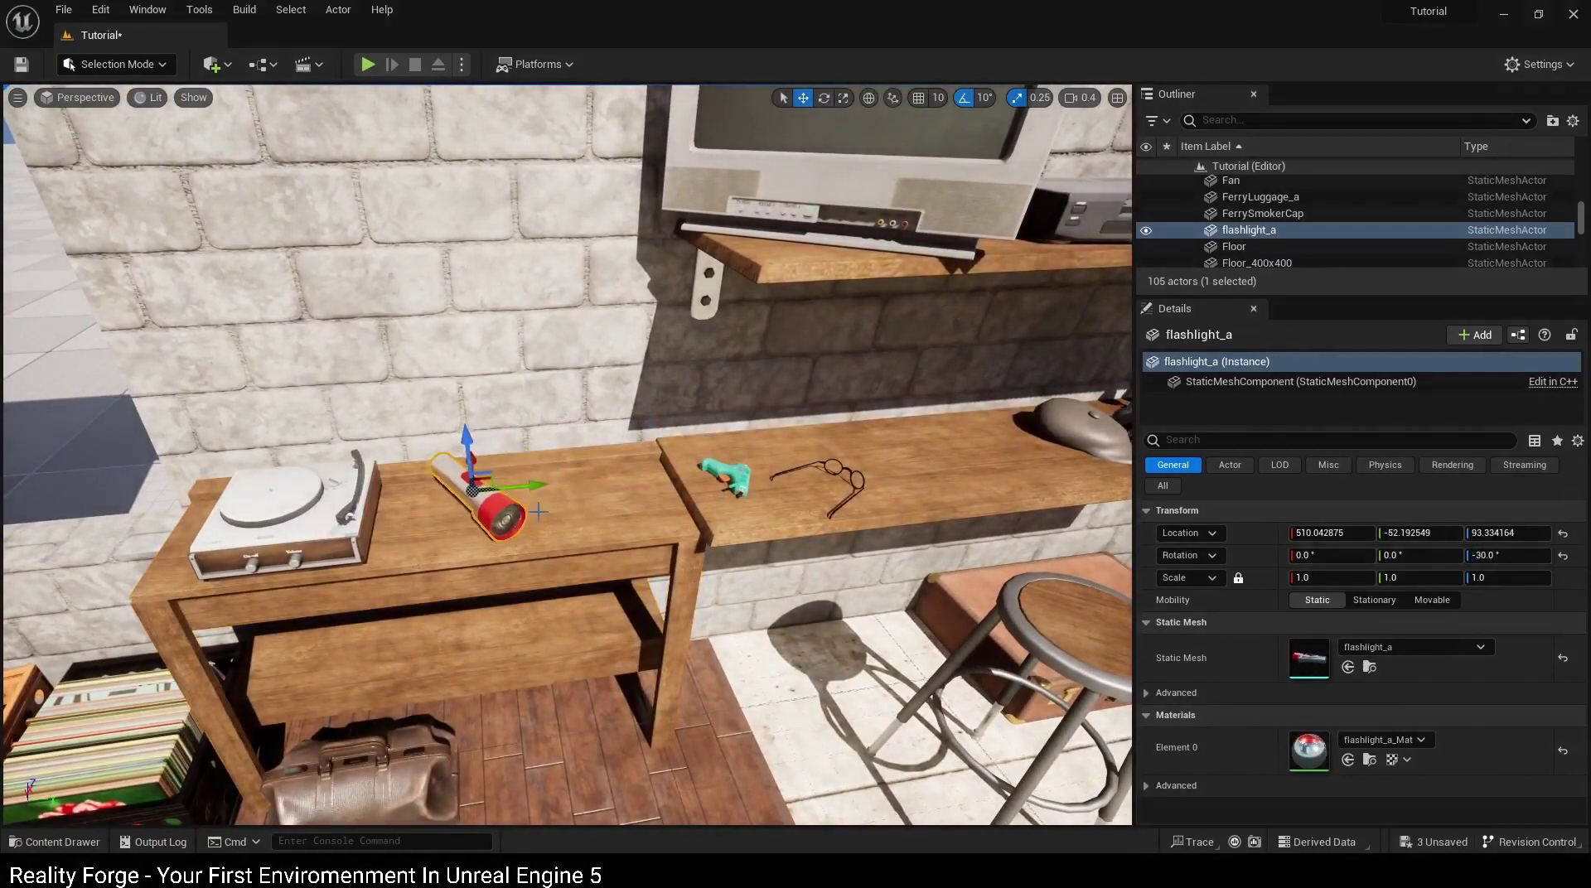
key(ctrl+z)
key(ctrl+space)
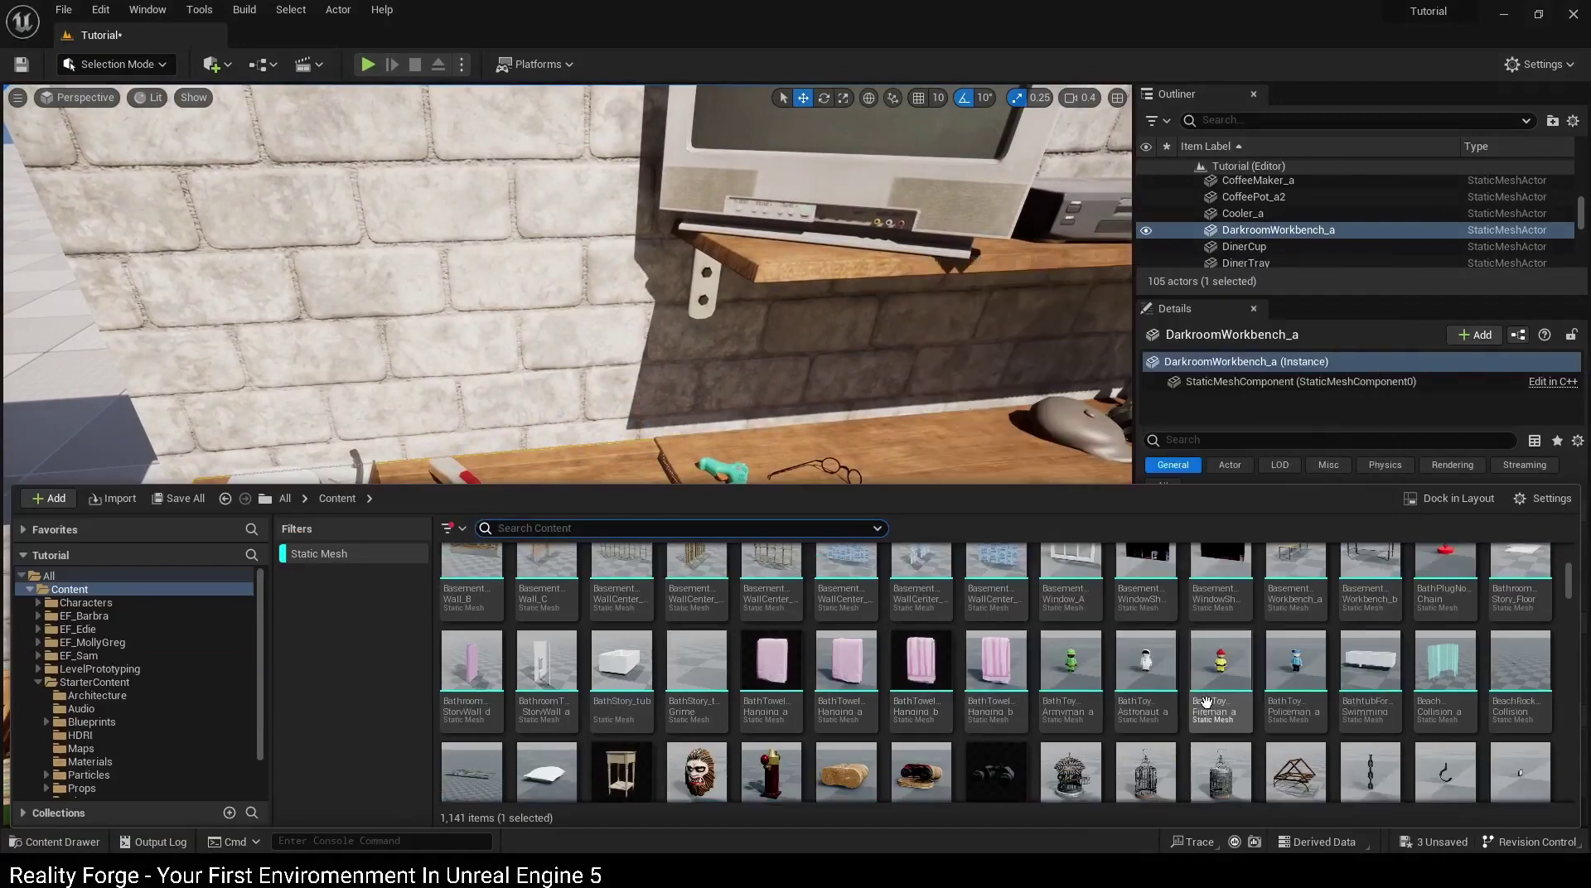
Step: Line up army man, astronaut, fireman and policeman bath toys on the workbench table
scroll(1206, 702, up, 1)
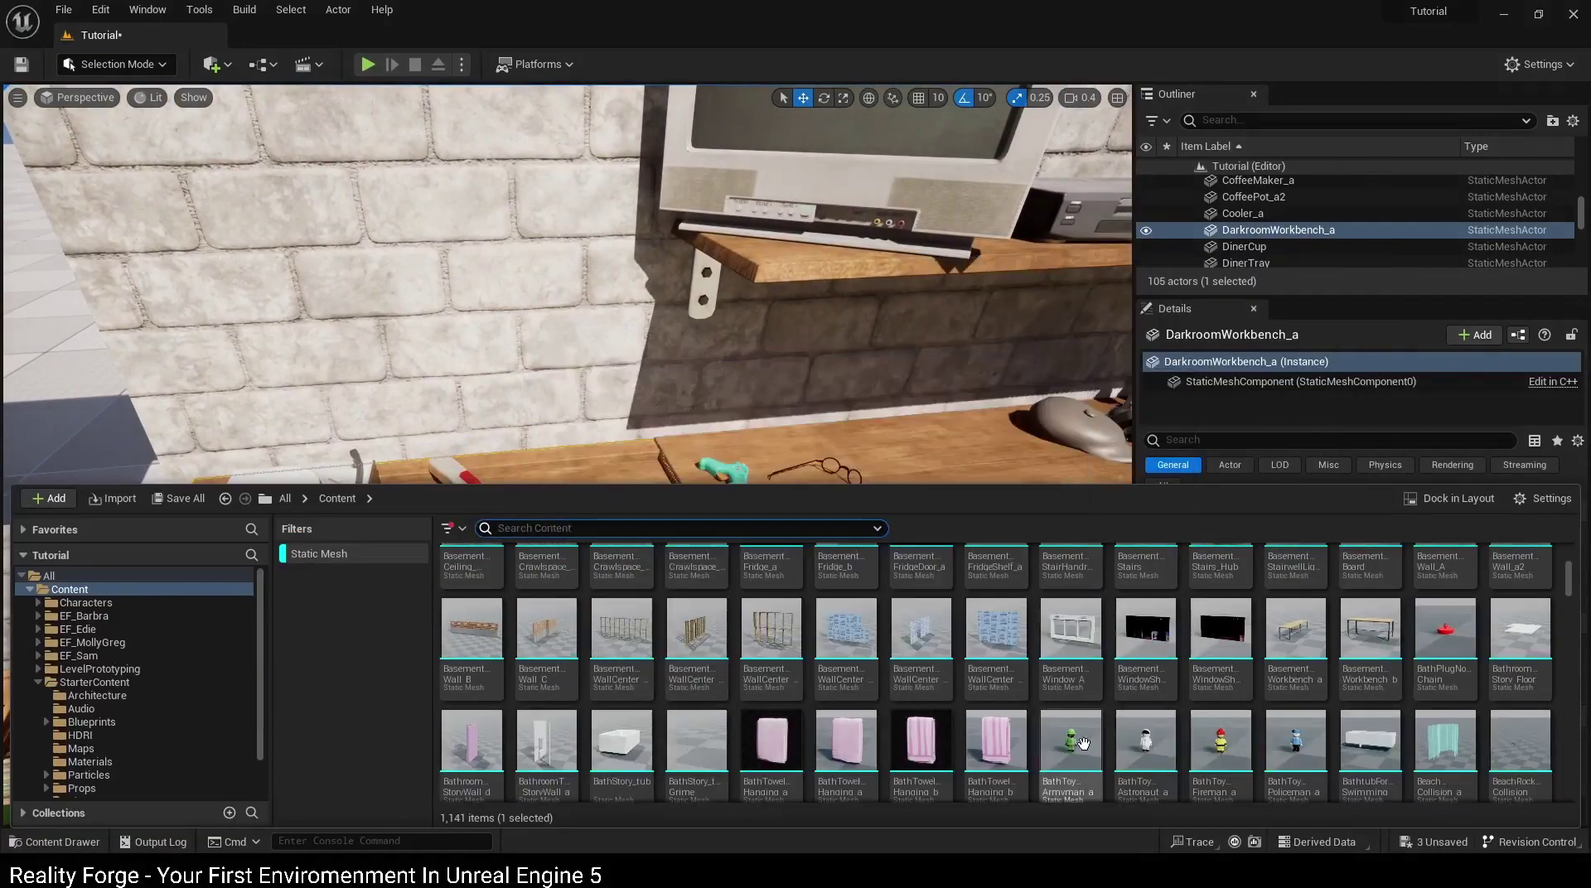
drag(1083, 743, 644, 477)
key(ctrl+space)
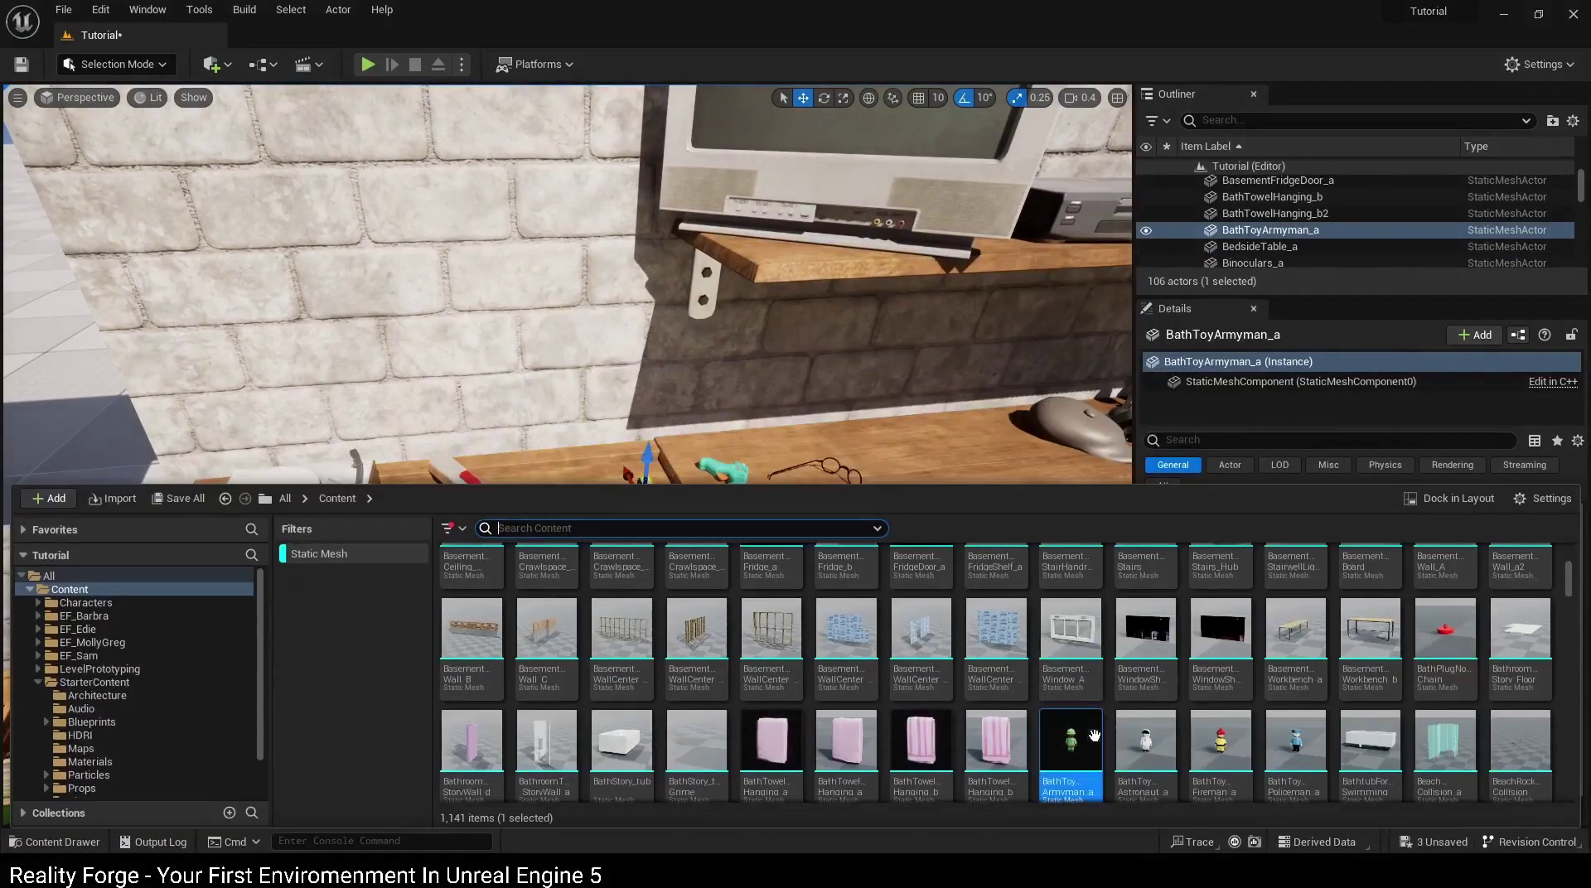
drag(1146, 742, 593, 481)
key(ctrl+space)
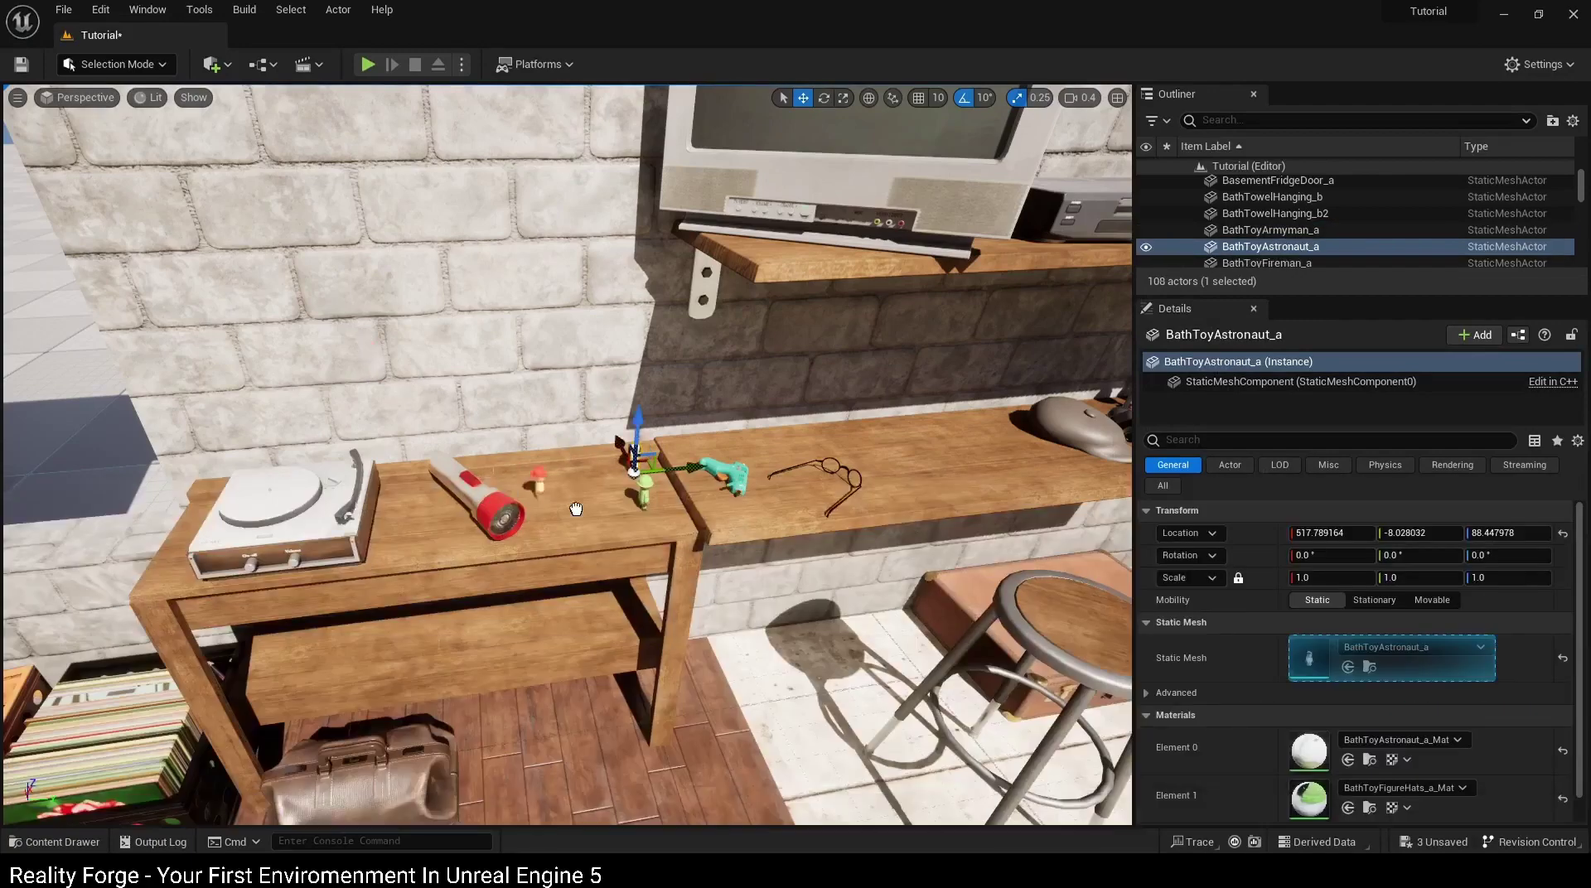
drag(1220, 740, 597, 508)
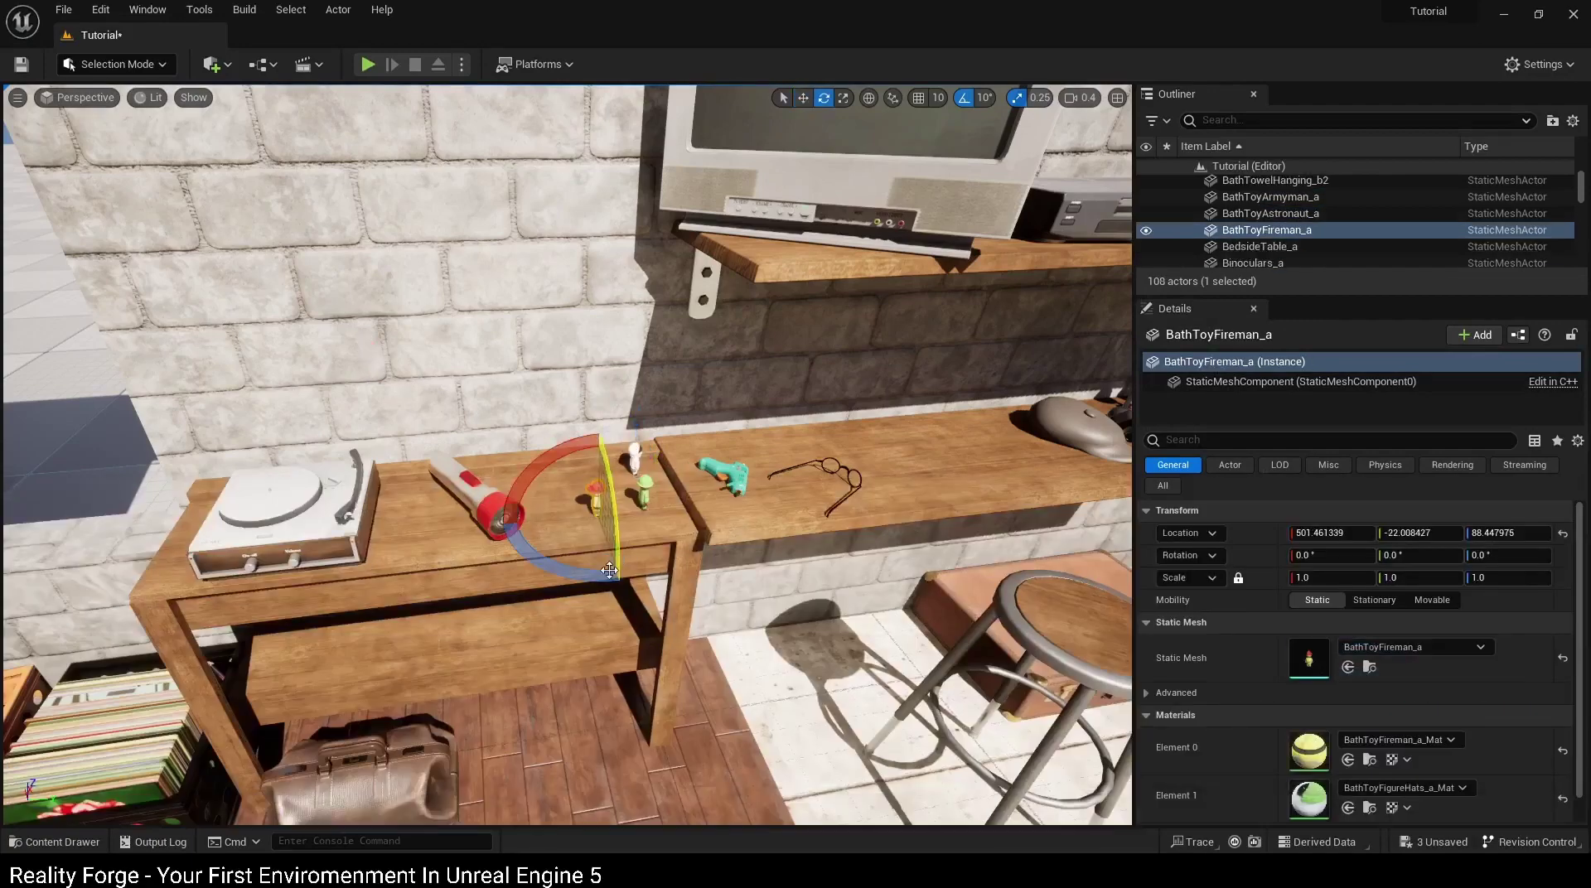
key(ctrl+space)
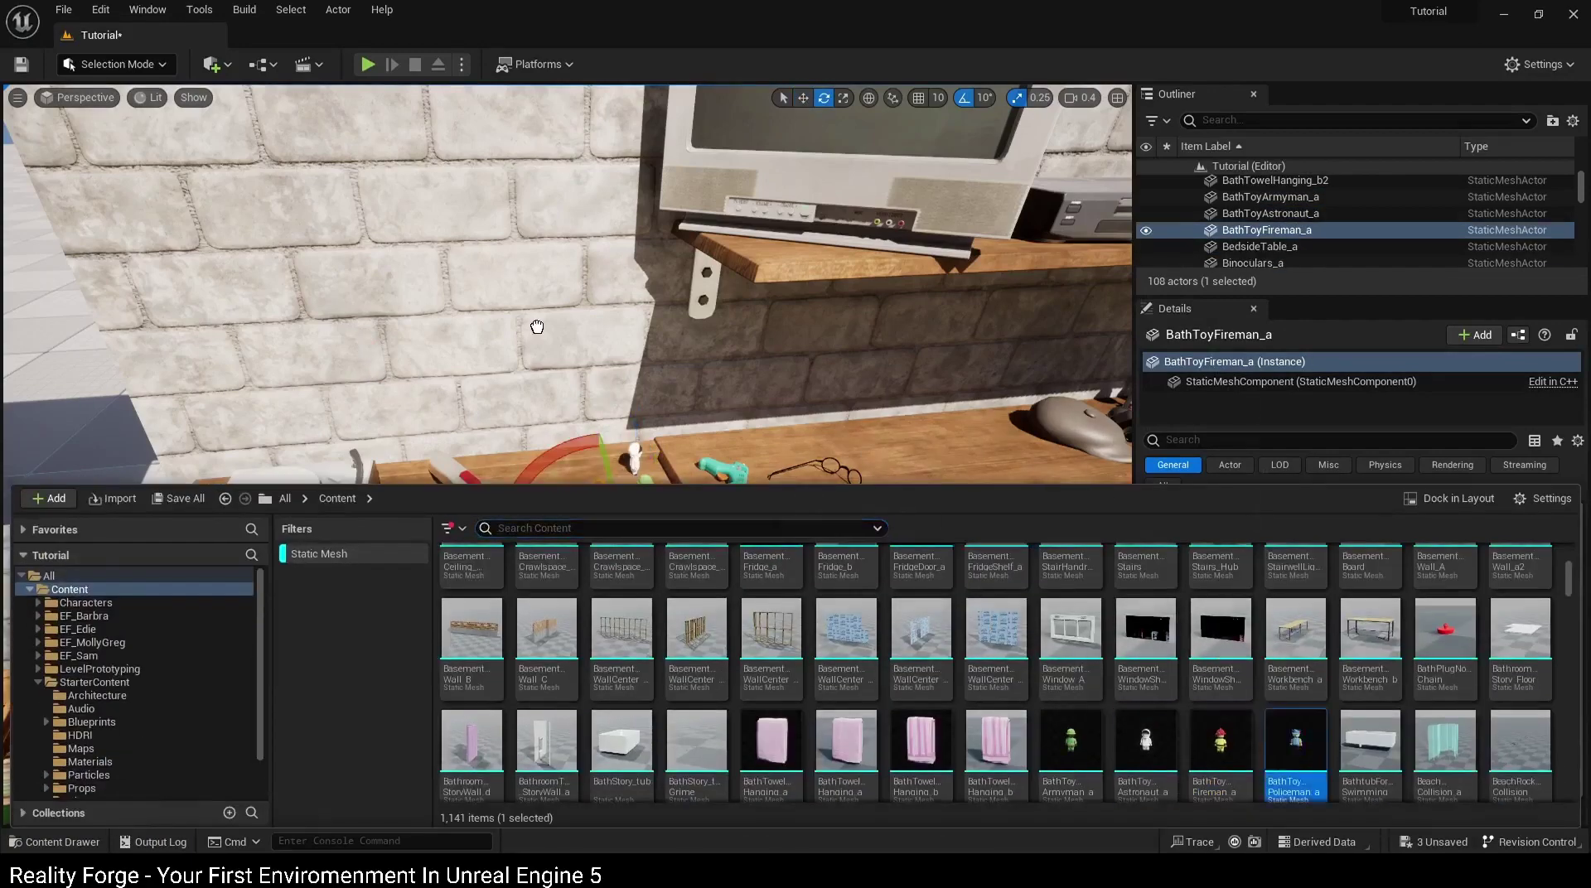
drag(537, 327, 559, 497)
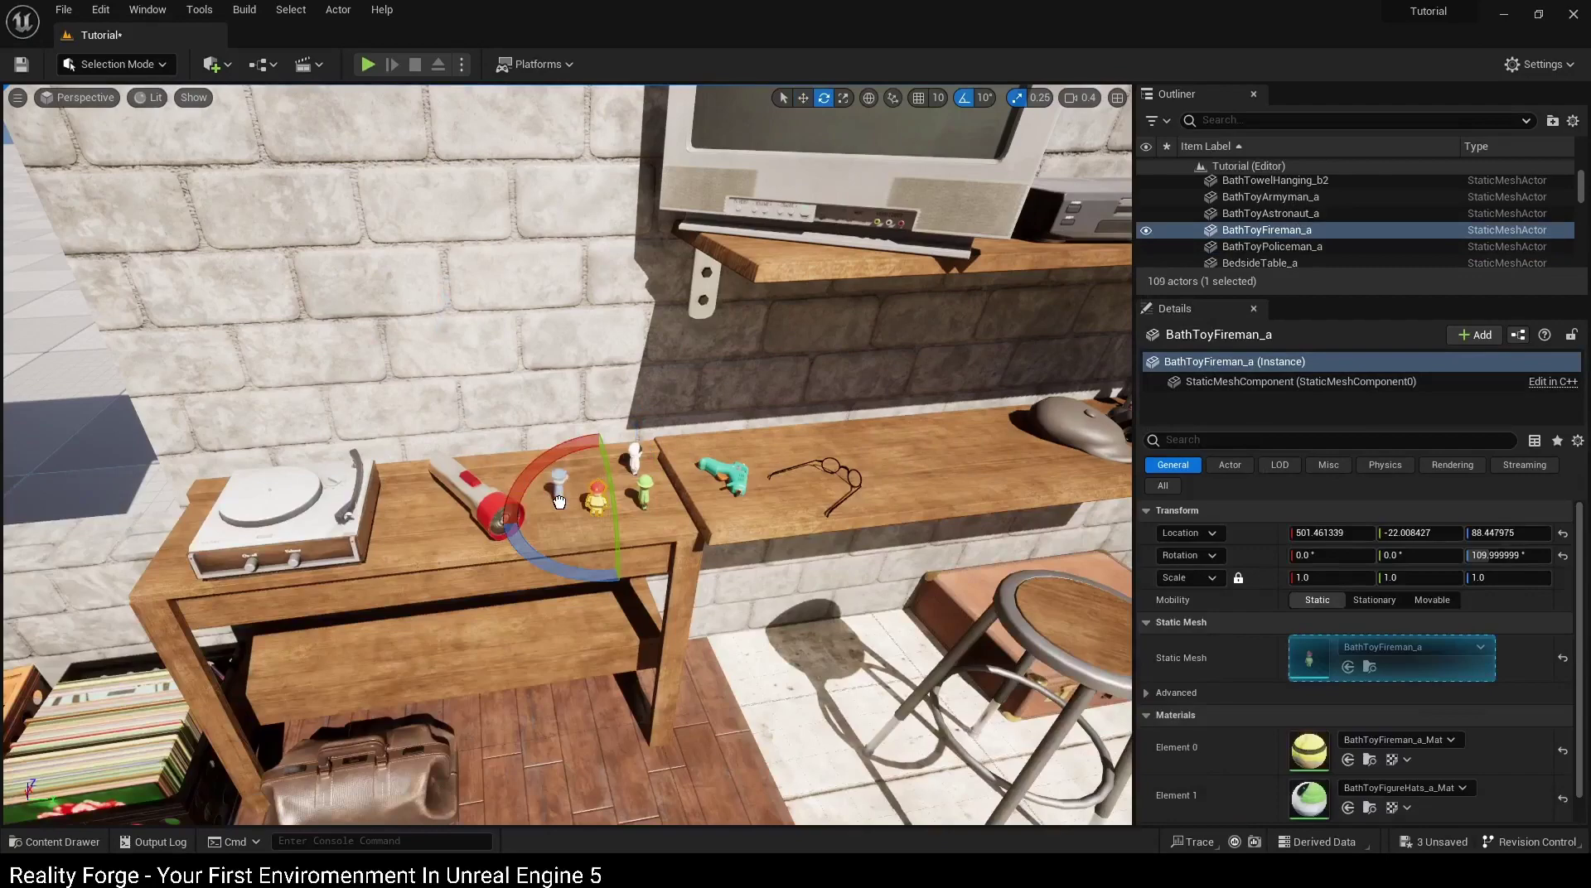
click(630, 594)
Step: Find the FerrySmokerCap and set it on the desk
key(ctrl+space)
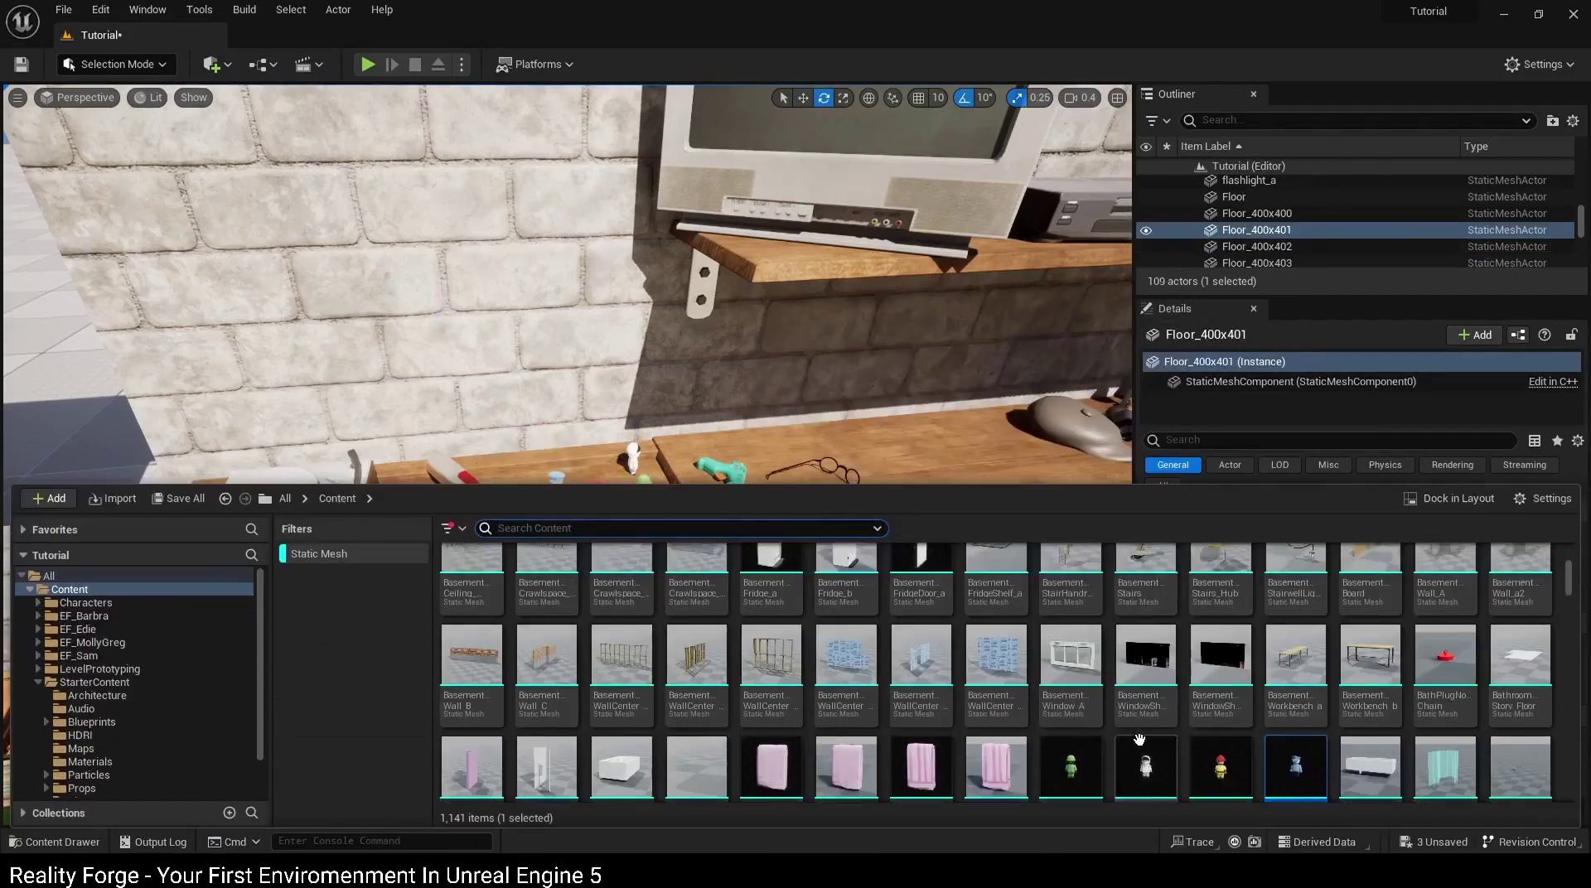
scroll(947, 706, up, 3)
scroll(953, 706, up, 1)
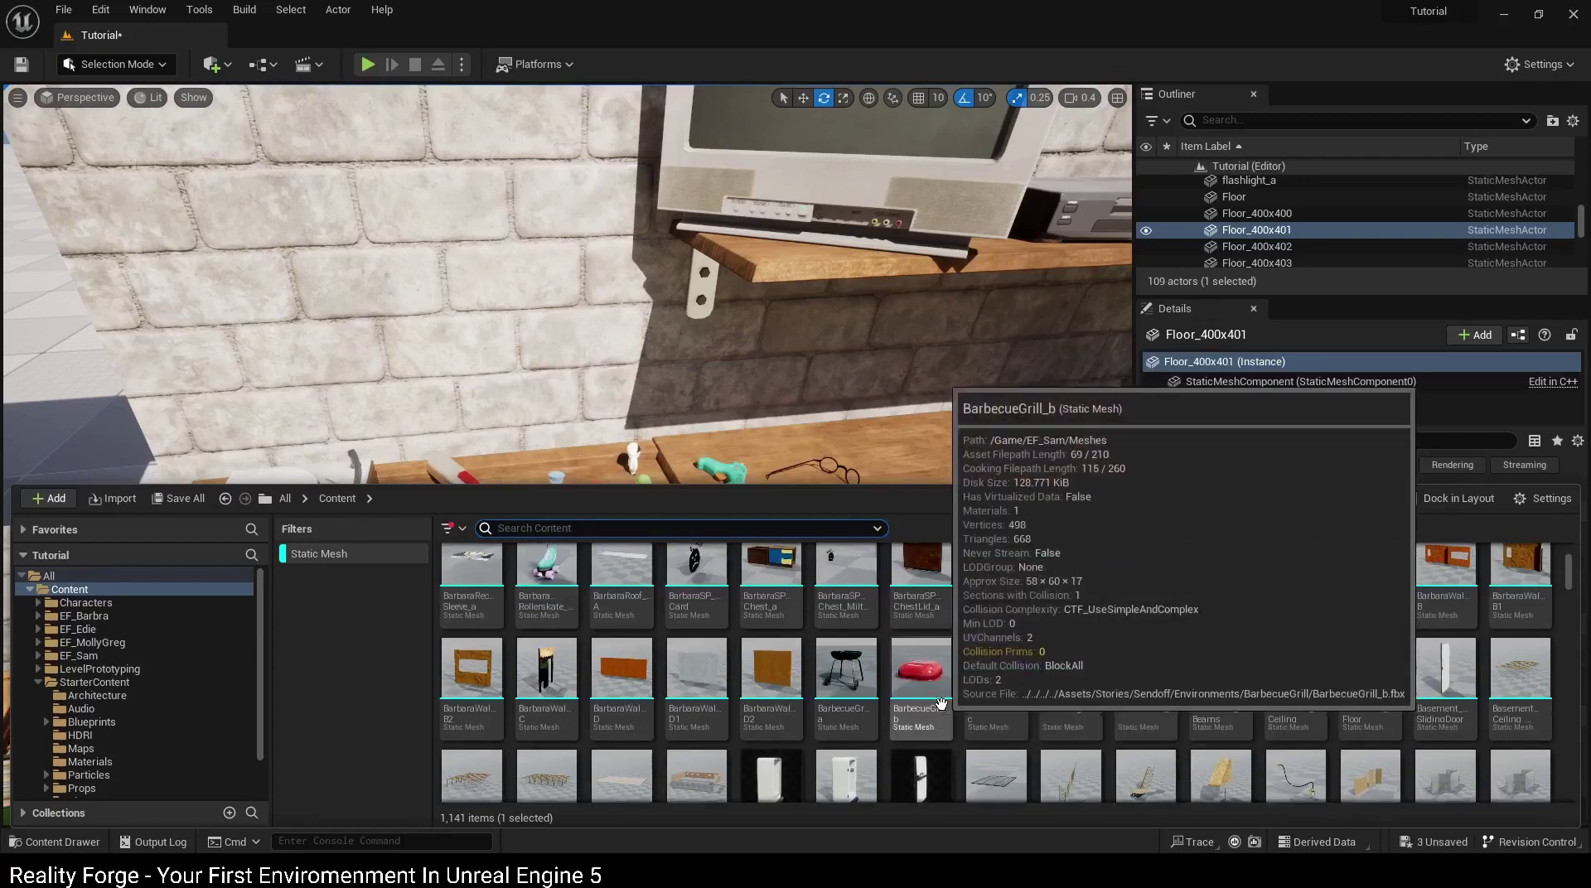
scroll(967, 718, up, 2)
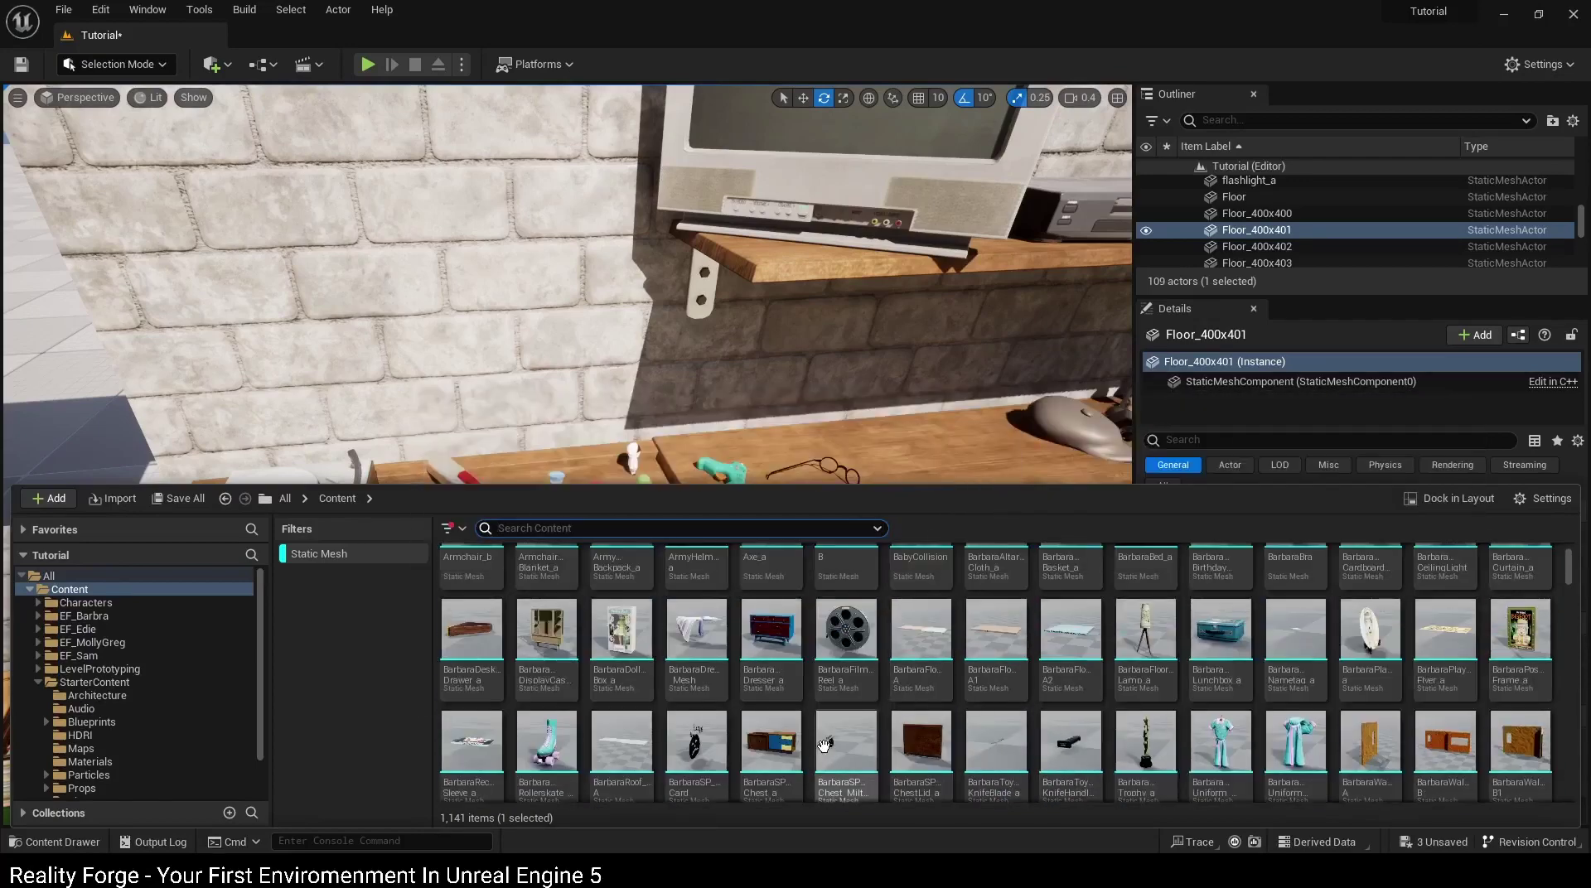
scroll(809, 737, up, 1)
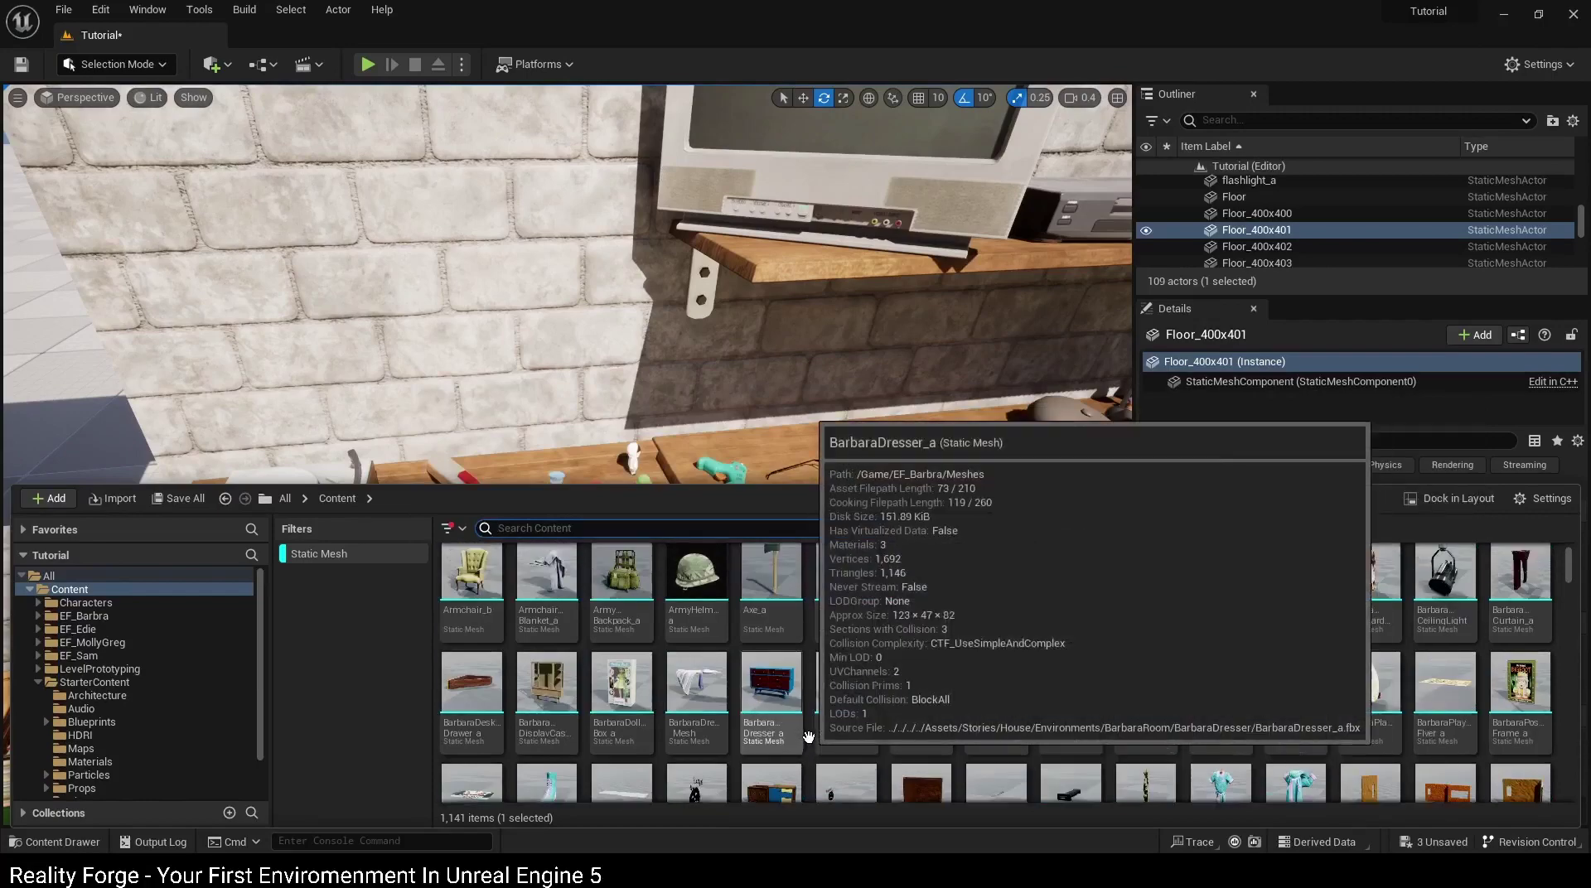
scroll(809, 737, up, 1)
drag(845, 696, 745, 430)
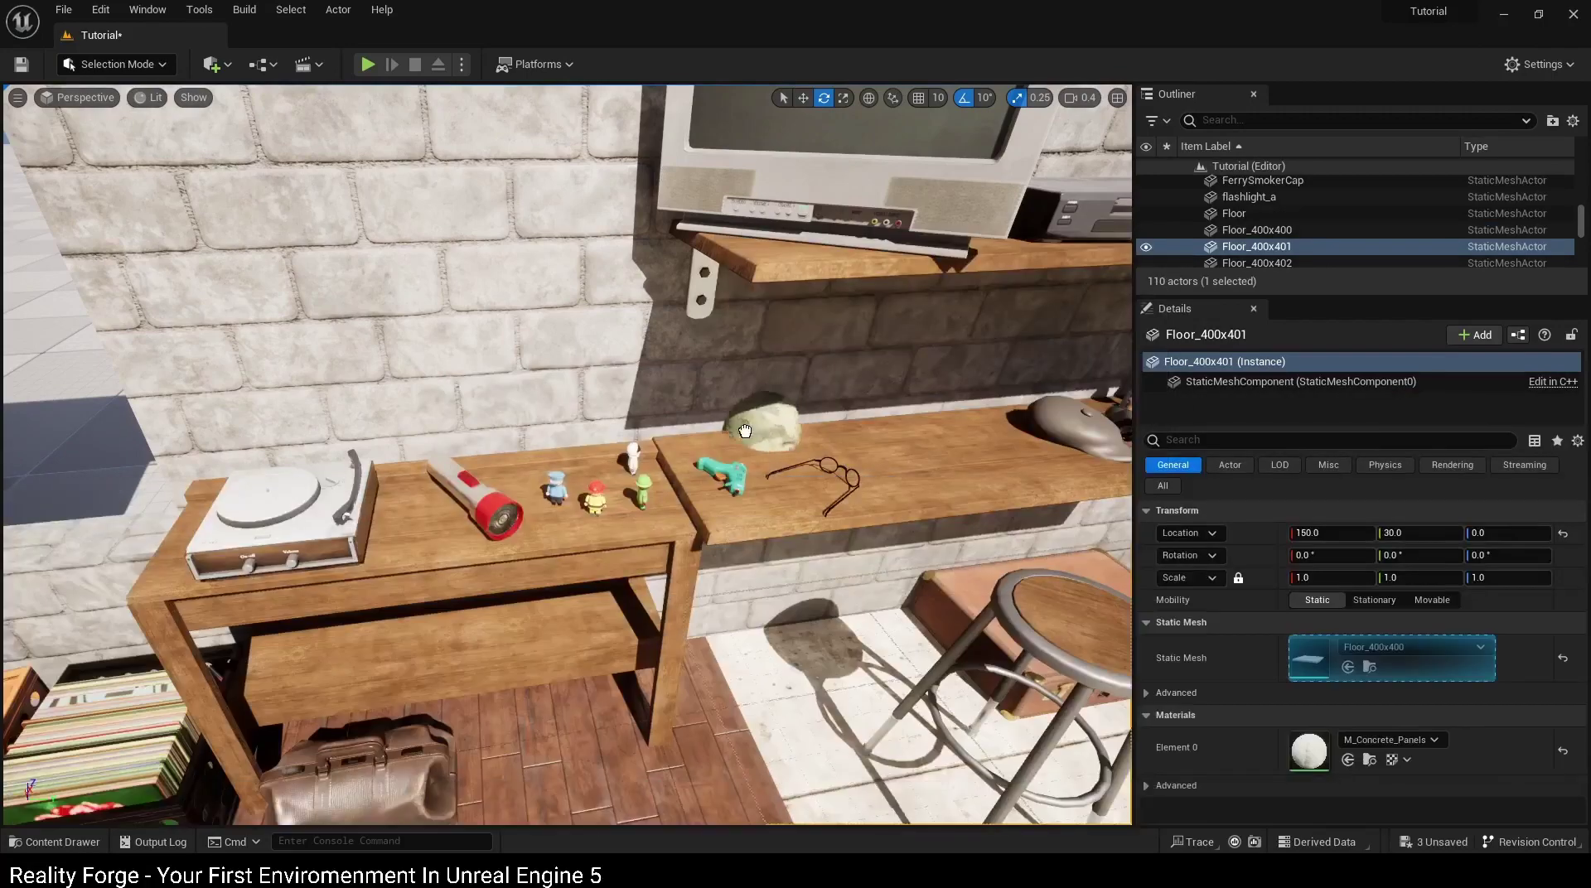
Step: Place an ArmyBackpack_a under the desk, turn it -90°, and lift it onto the shelf
click(611, 597)
key(f)
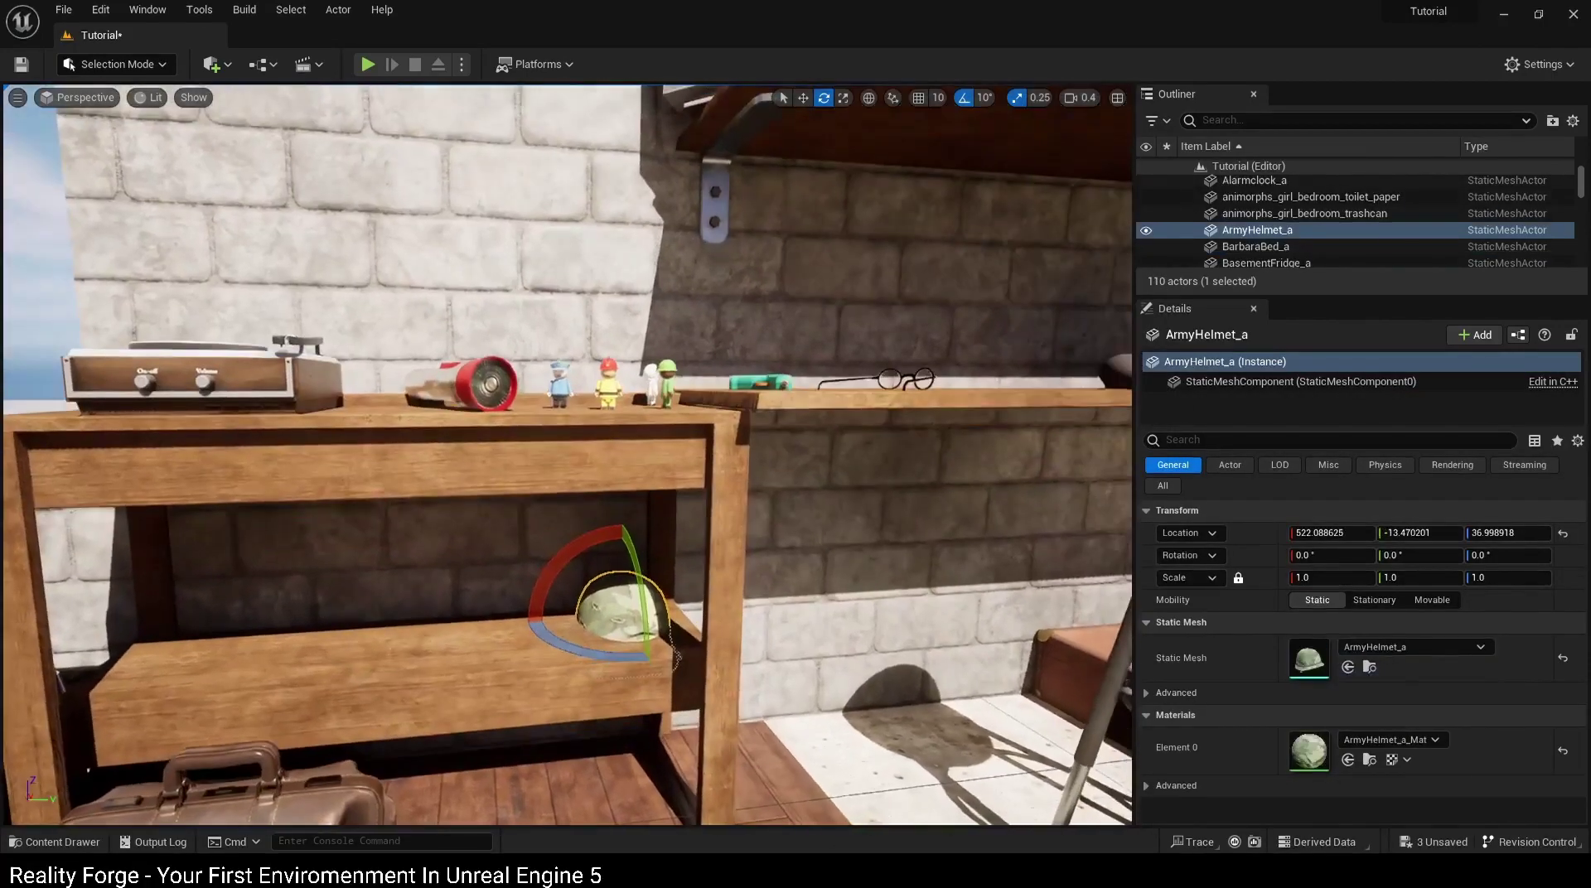
key(w)
key(ctrl+space)
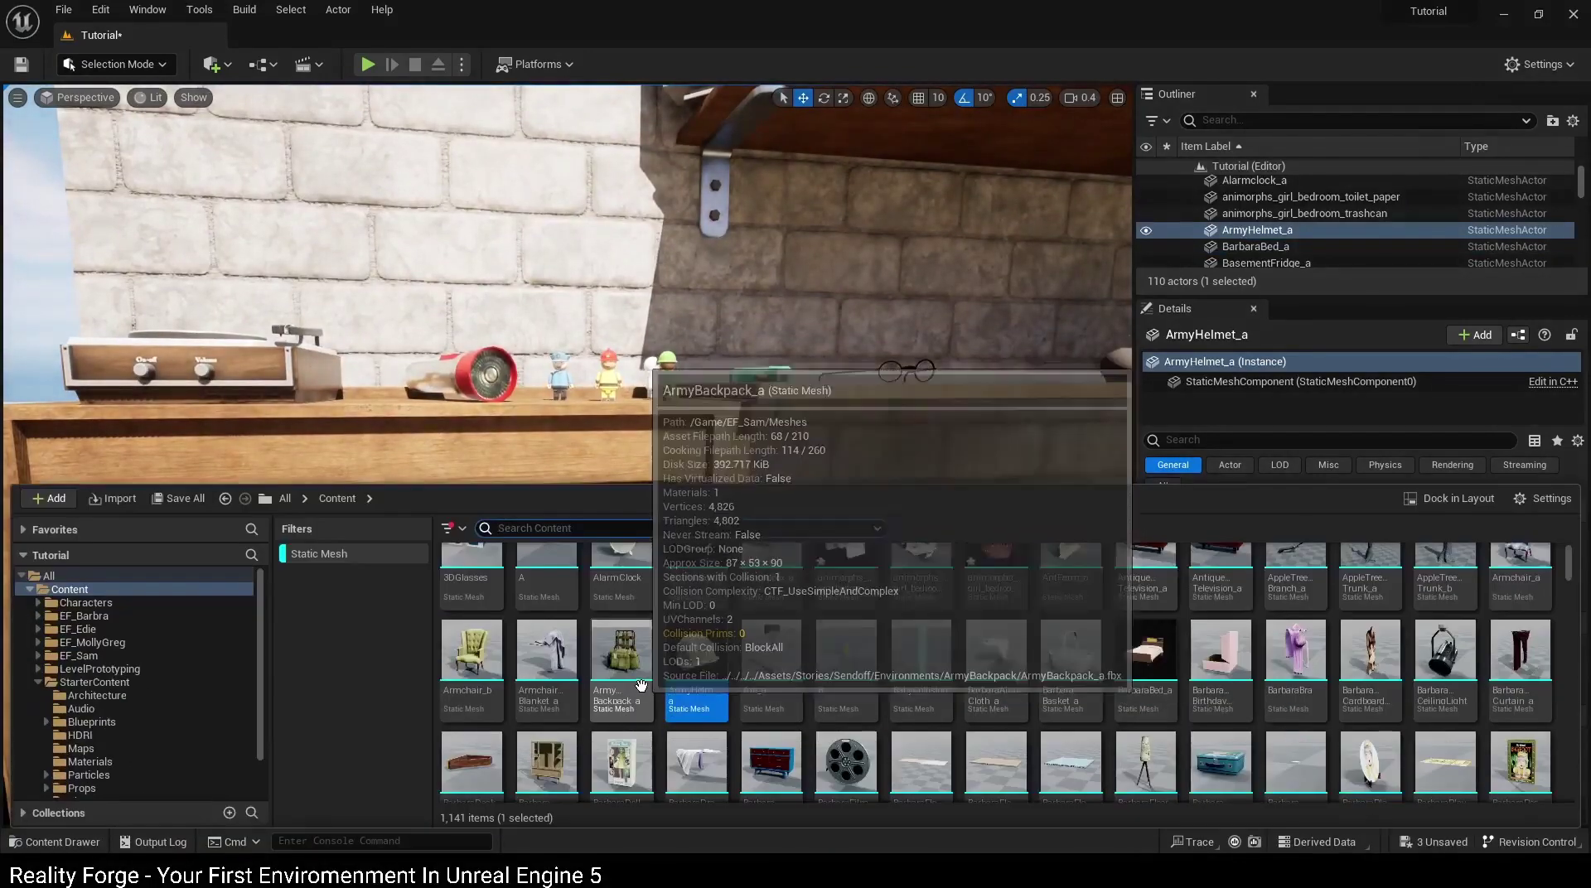
drag(530, 654, 466, 627)
key(e)
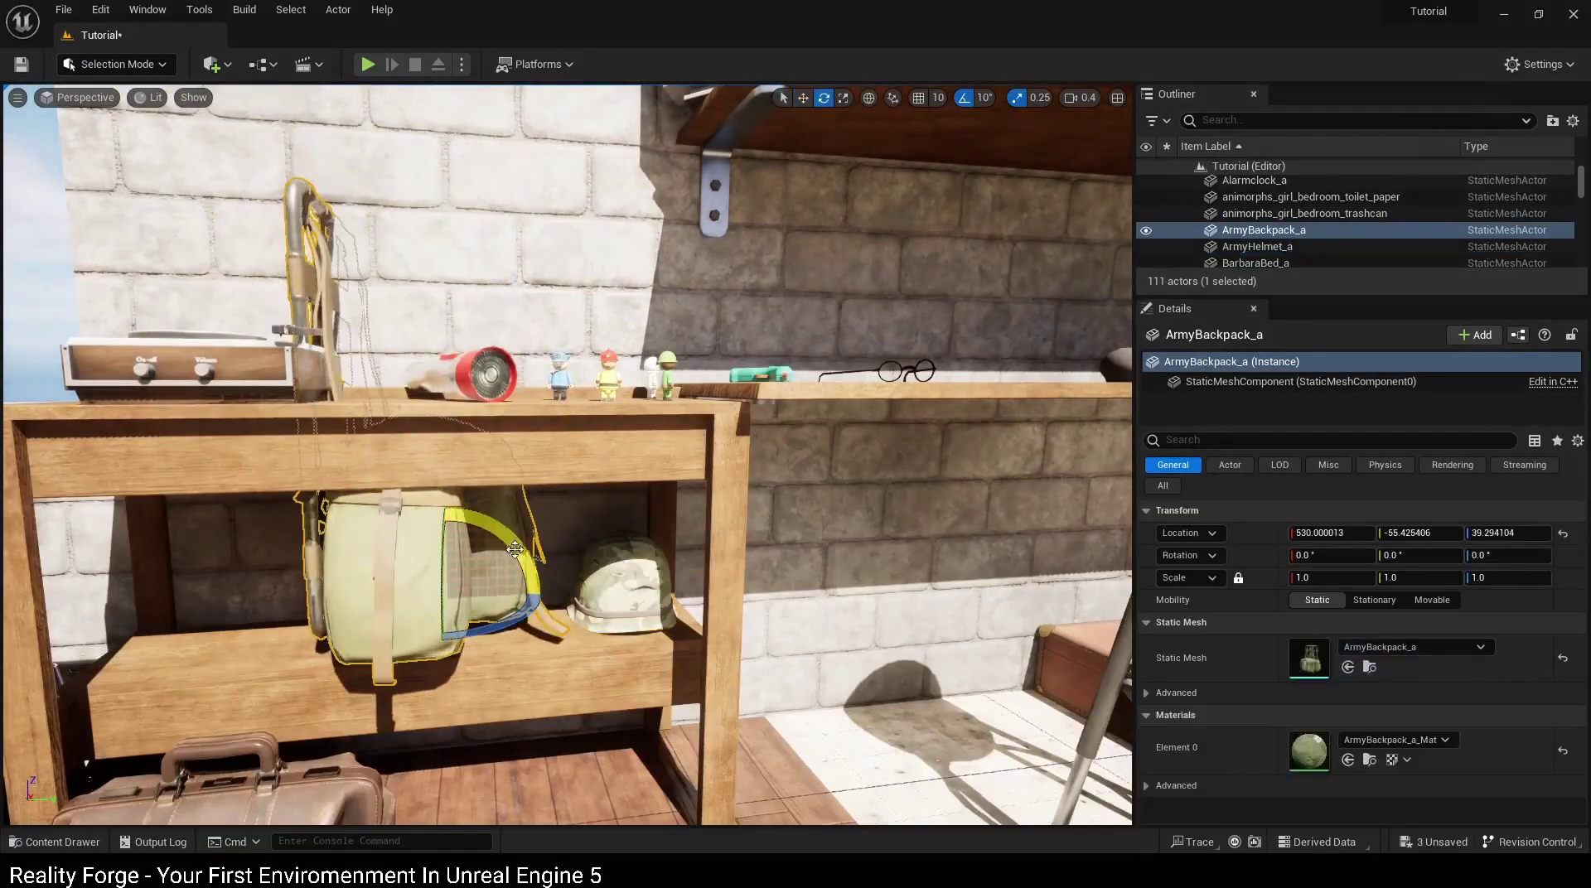
drag(514, 550, 353, 603)
scroll(508, 535, down, 5)
key(w)
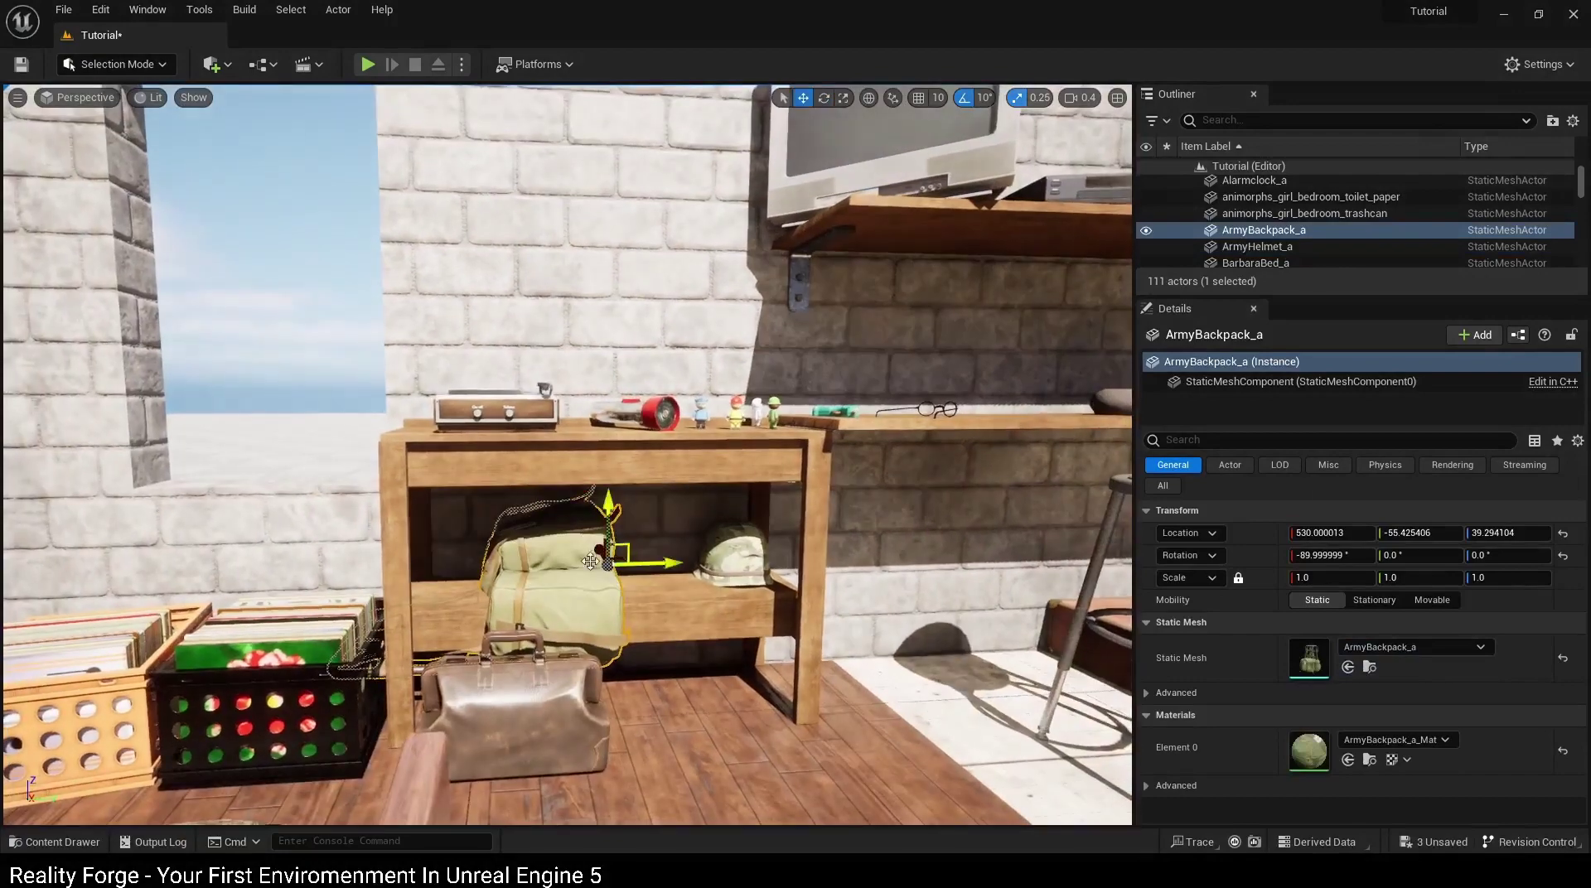
drag(611, 498, 628, 425)
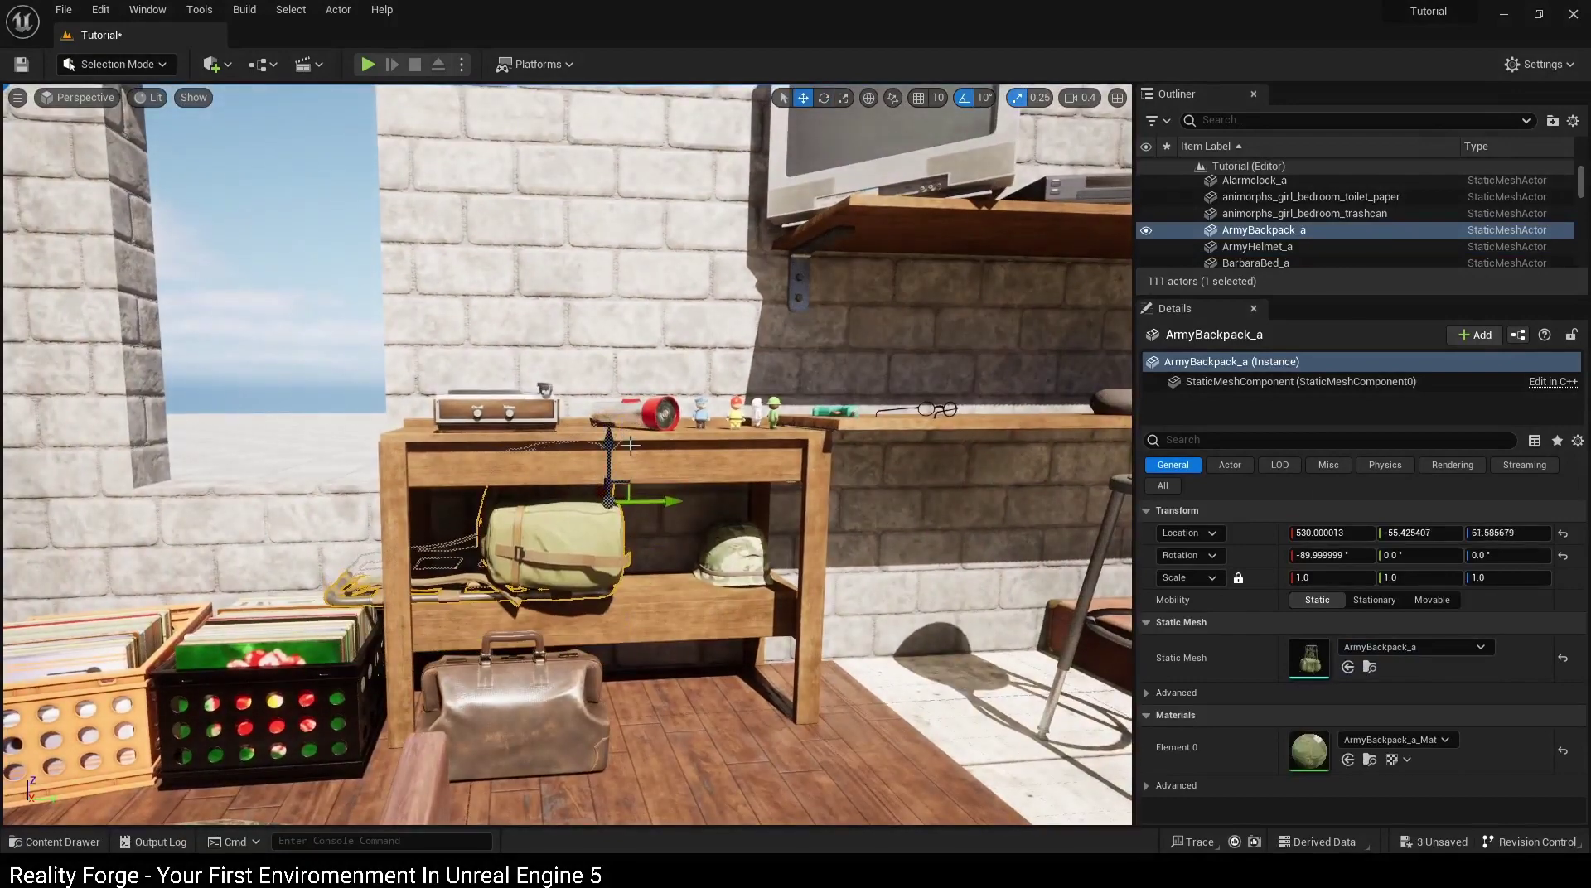
Step: Move the army backpack out beside the stool and select the suitcase
scroll(672, 506, down, 2)
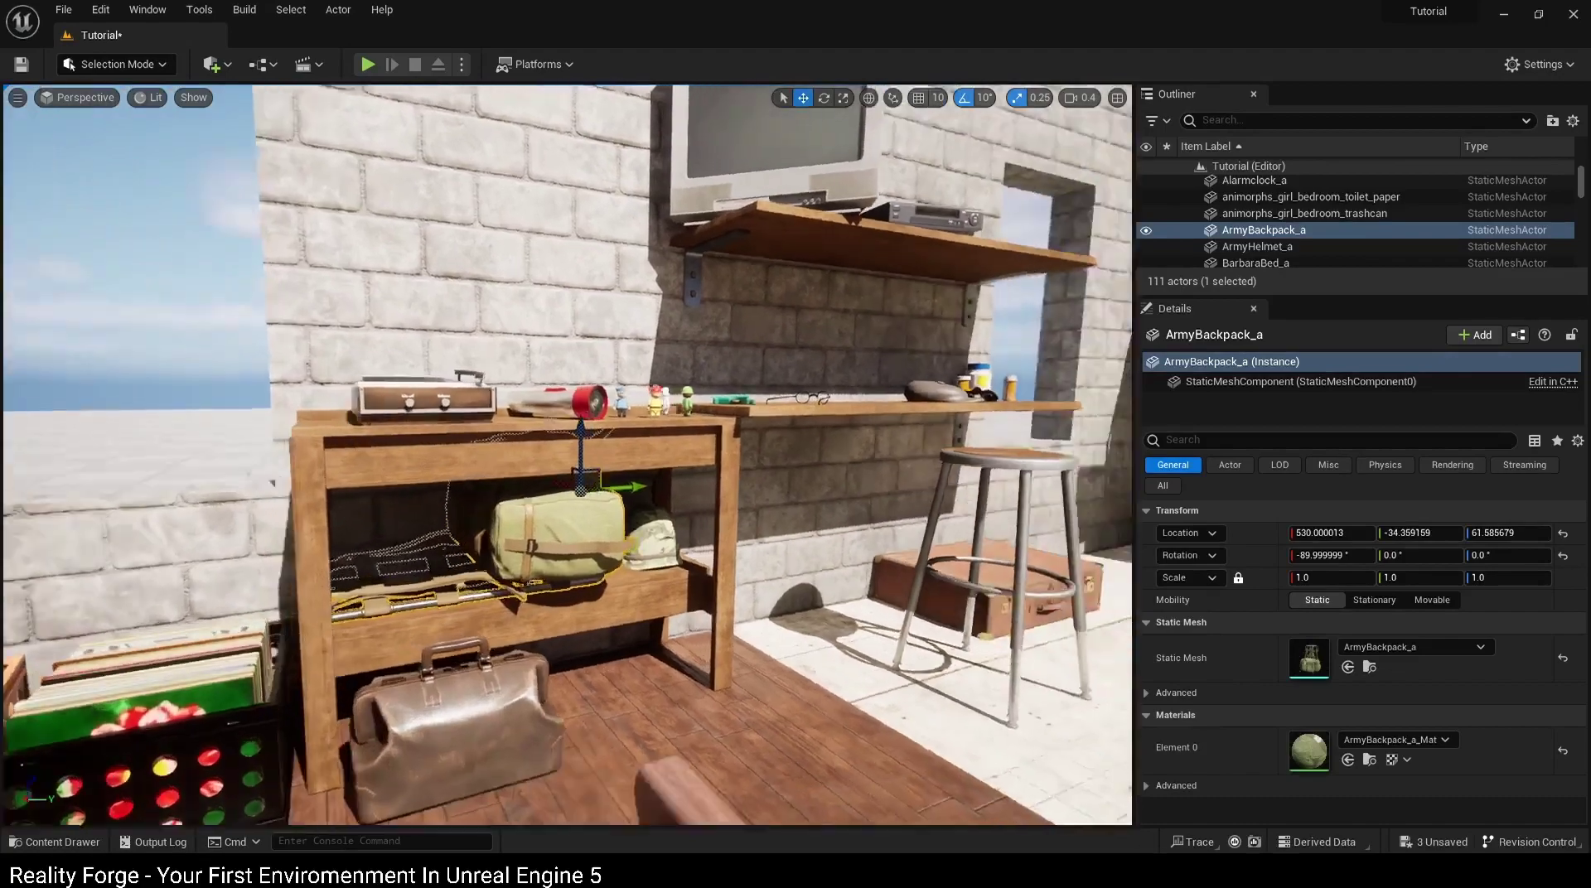
alt+drag(709, 489, 531, 489)
alt+drag(601, 407, 589, 478)
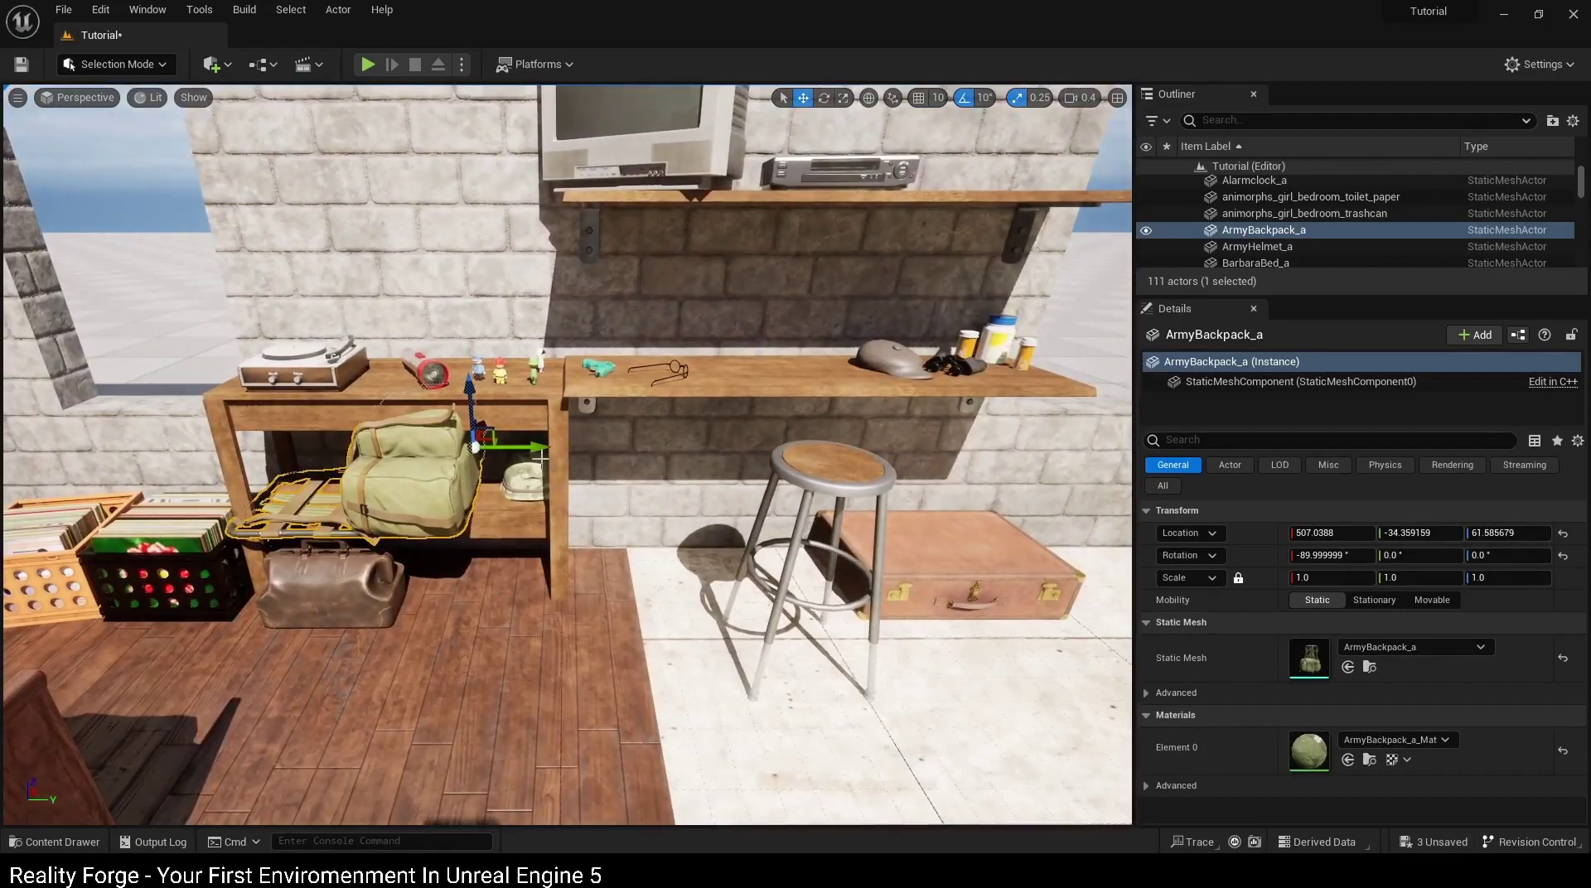
drag(540, 456, 1002, 518)
click(927, 606)
Step: Slide the suitcase onto the floor under the desk and push the backpack further right
drag(948, 584, 488, 578)
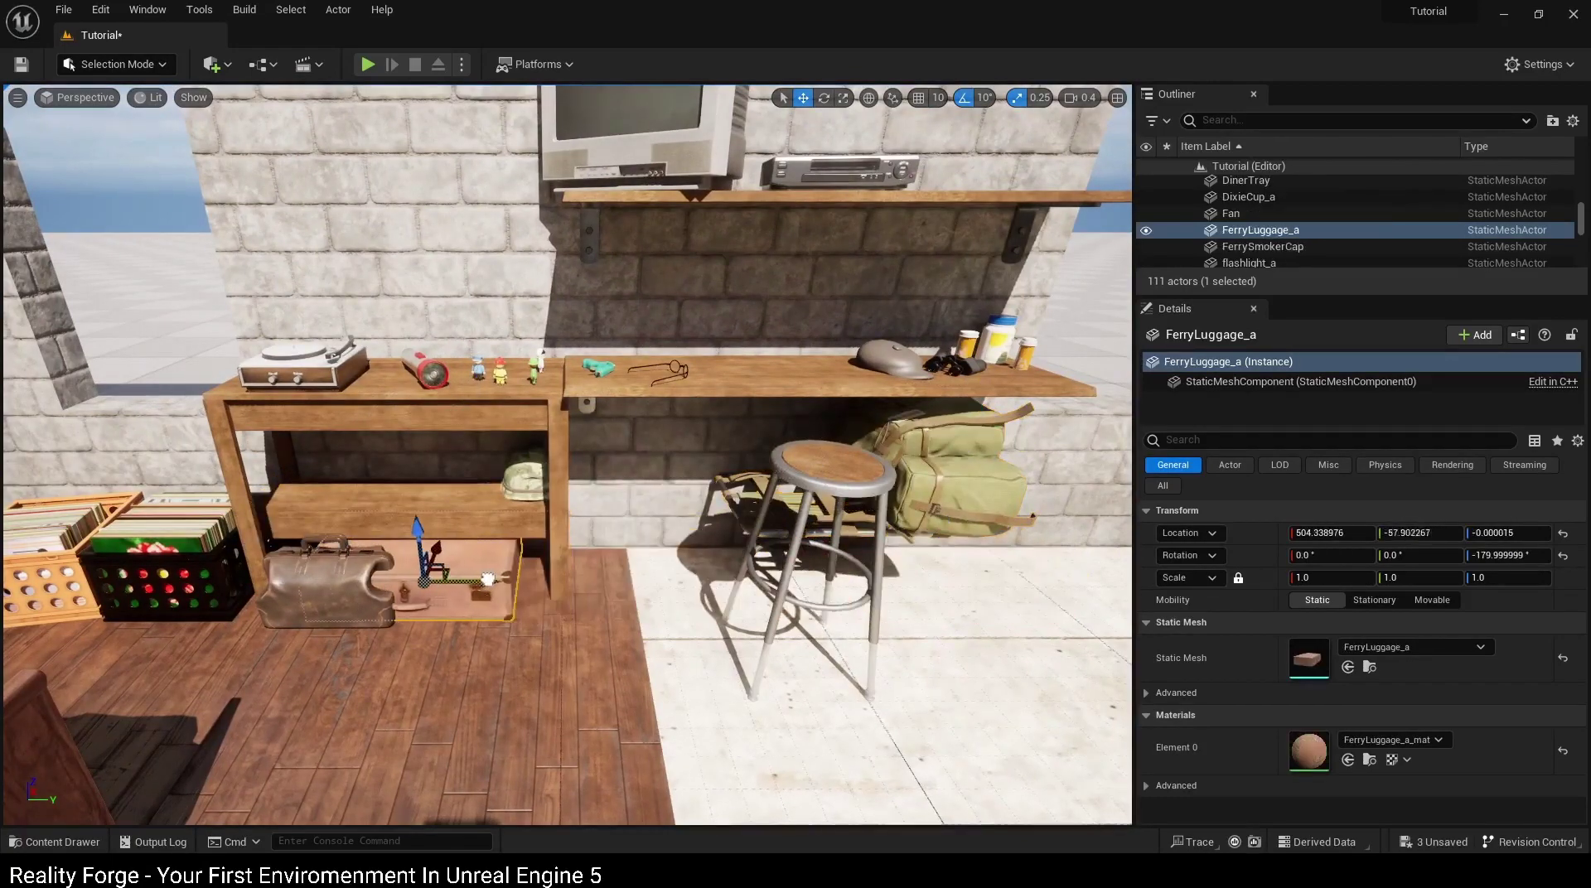
mouse_move(405, 462)
mouse_down()
mouse_move(405, 520)
mouse_move(331, 475)
mouse_move(629, 636)
mouse_move(632, 520)
mouse_move(704, 571)
mouse_up()
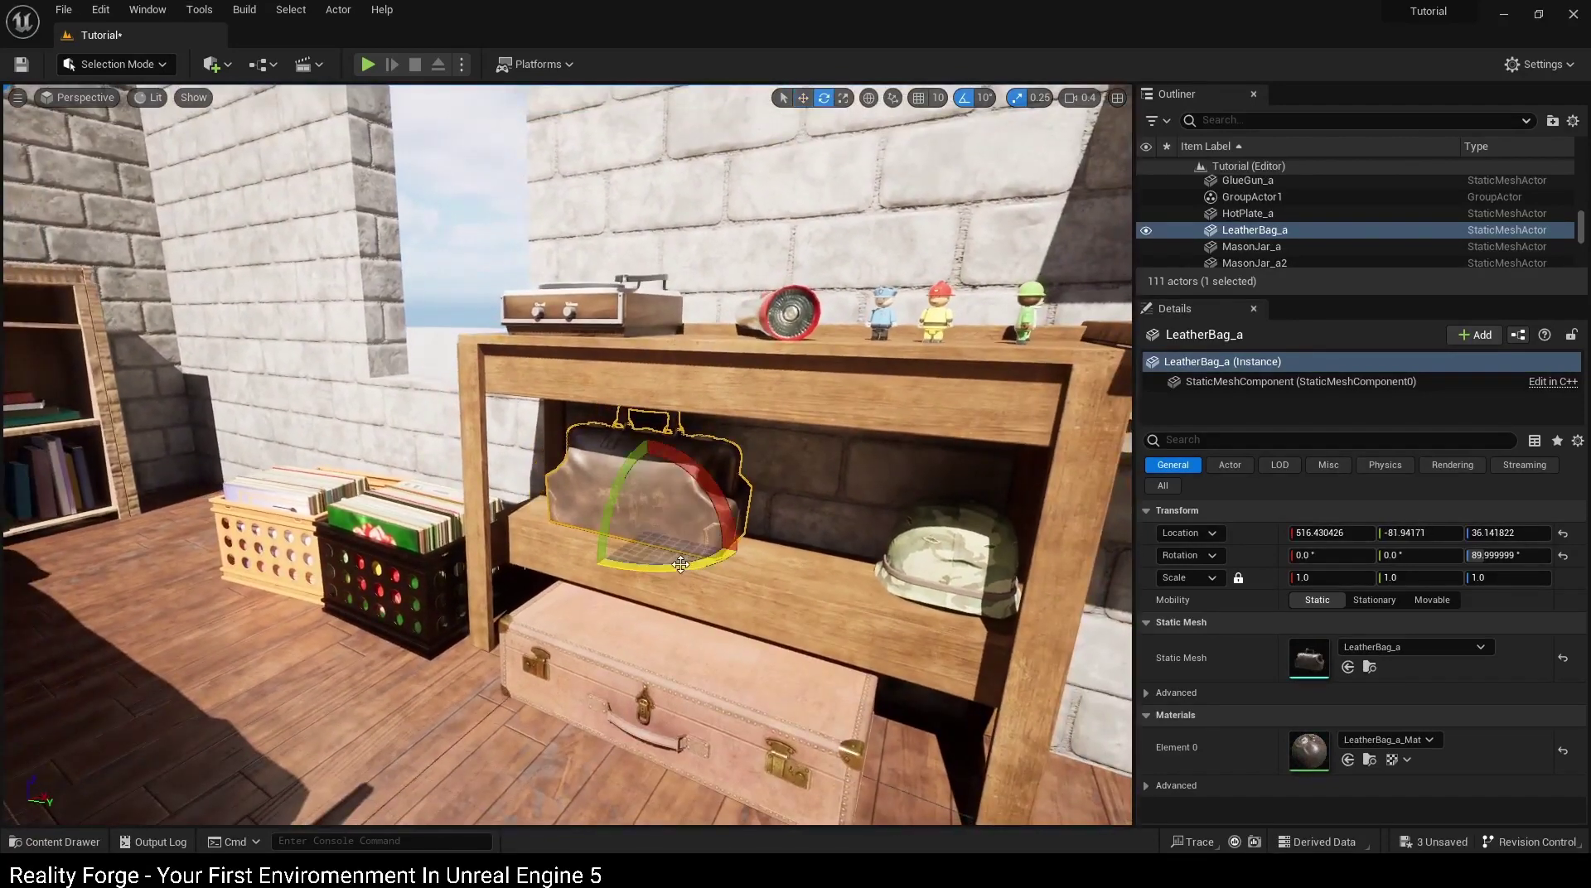
click(945, 572)
mouse_move(945, 572)
alt+mouse_down()
mouse_move(634, 621)
mouse_move(723, 614)
alt+mouse_up()
click(723, 613)
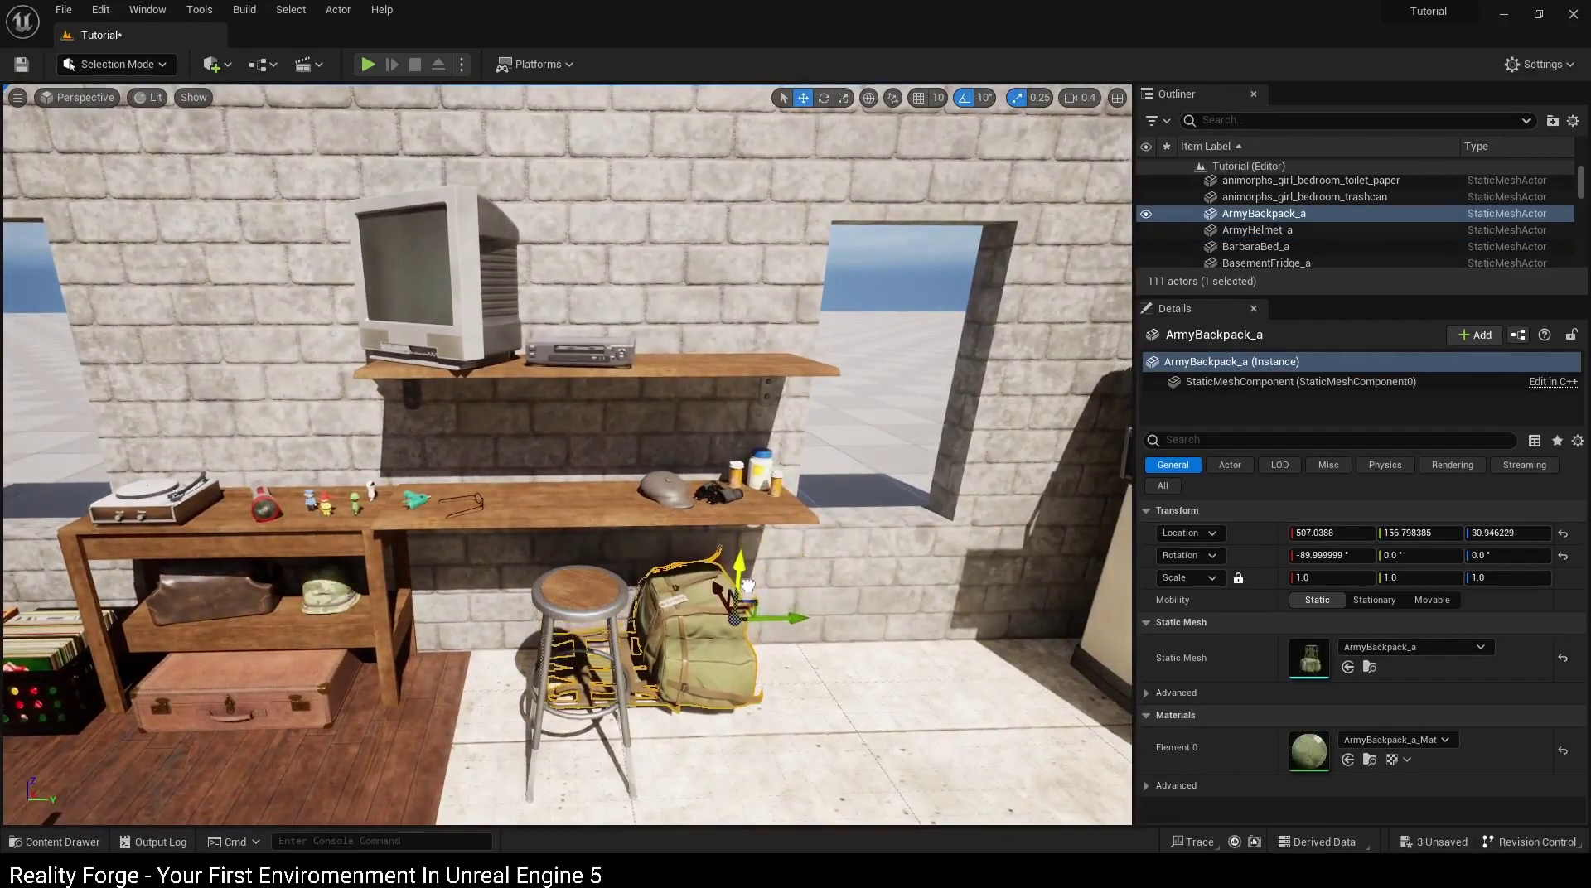
mouse_move(764, 595)
mouse_down()
mouse_move(789, 617)
mouse_move(580, 613)
mouse_move(730, 556)
mouse_move(830, 540)
mouse_move(870, 547)
mouse_move(874, 593)
mouse_move(842, 622)
mouse_up()
click(870, 580)
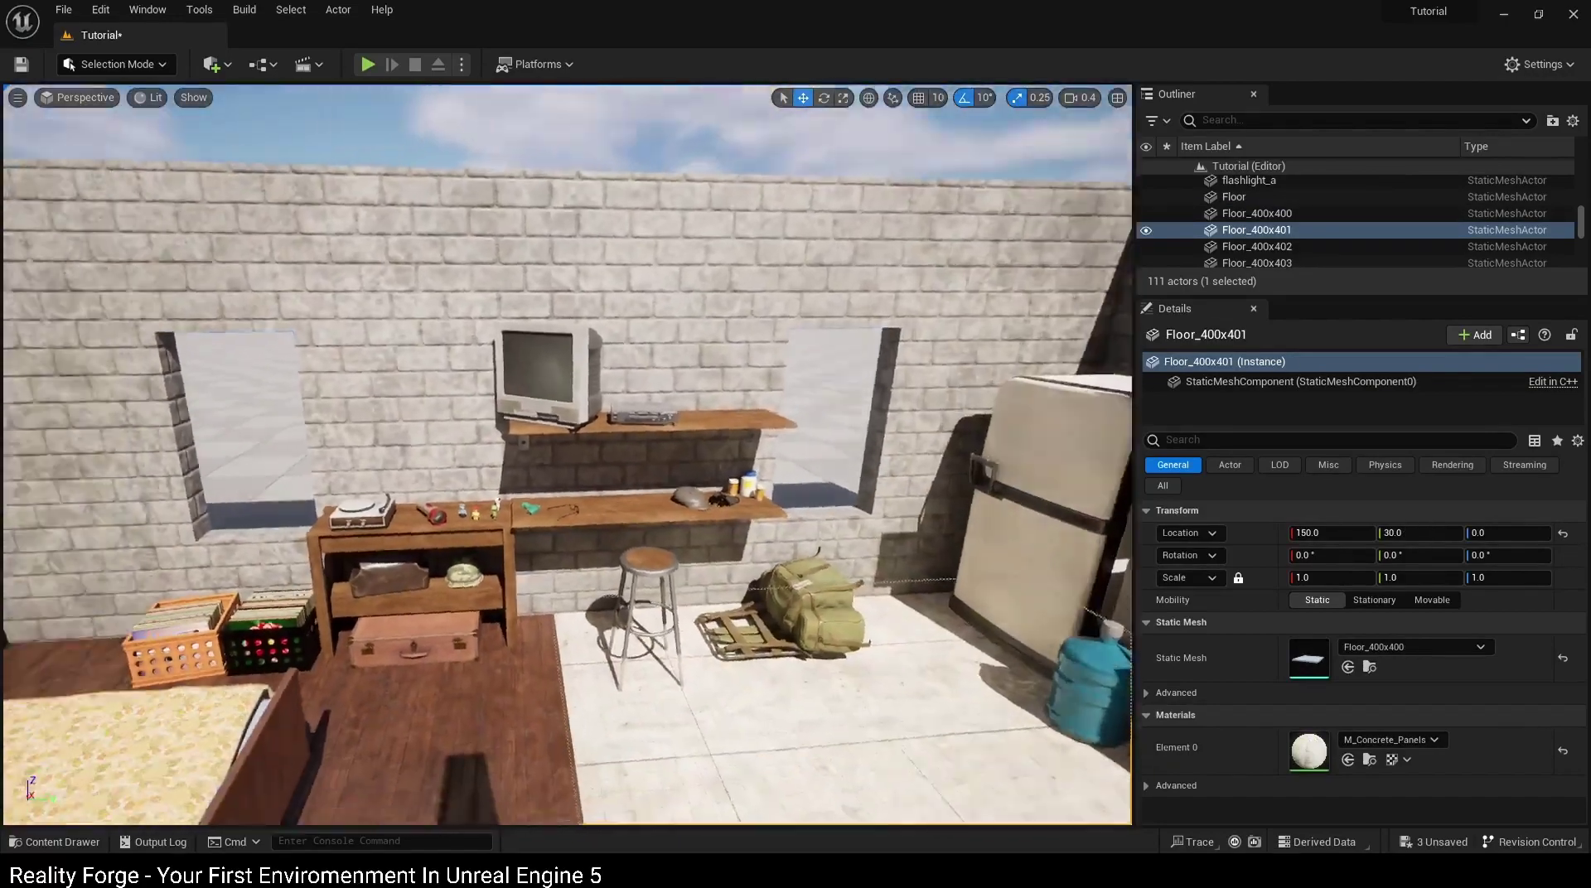
Step: Place an Axe_a on the upper shelf beside the VCR and rotate it to lie flat
key(ctrl+space)
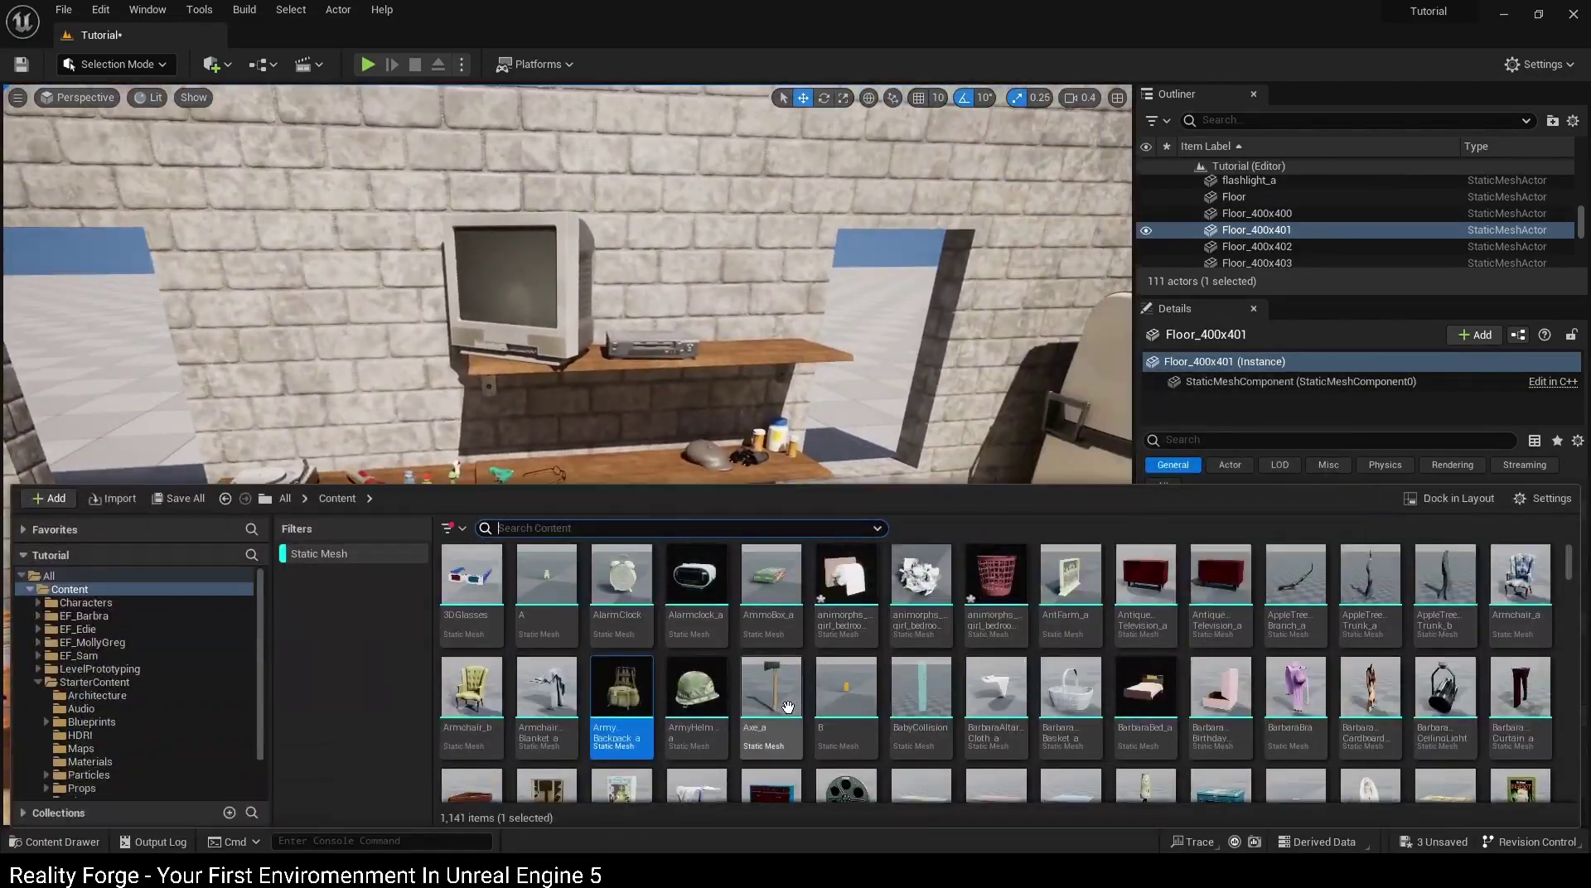
drag(607, 729, 642, 414)
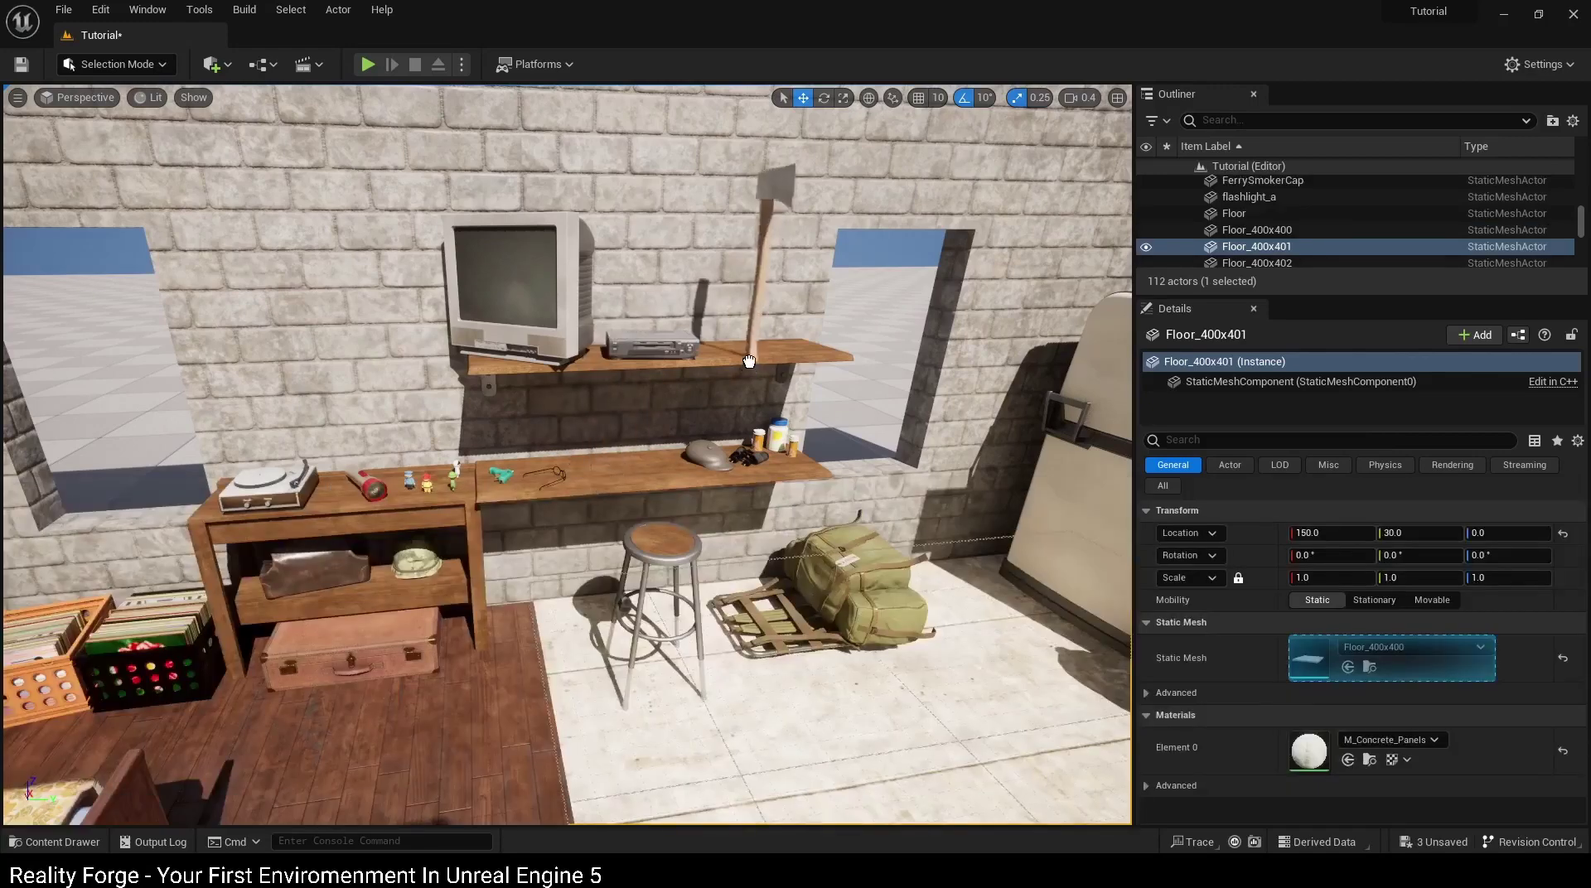
click(750, 361)
drag(720, 313, 796, 258)
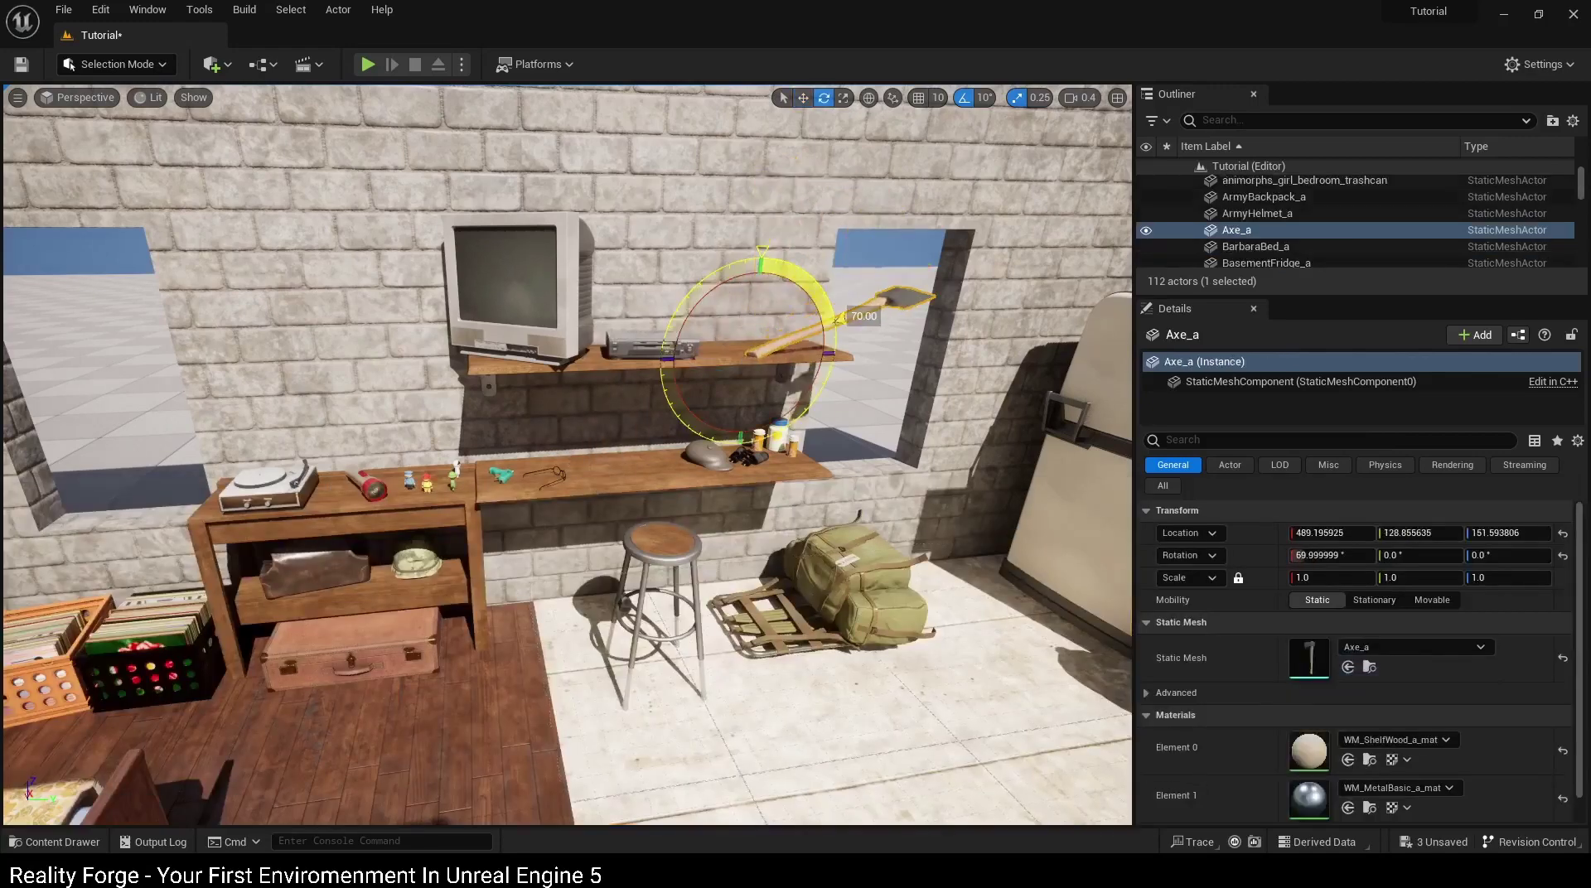
alt+drag(829, 355, 611, 500)
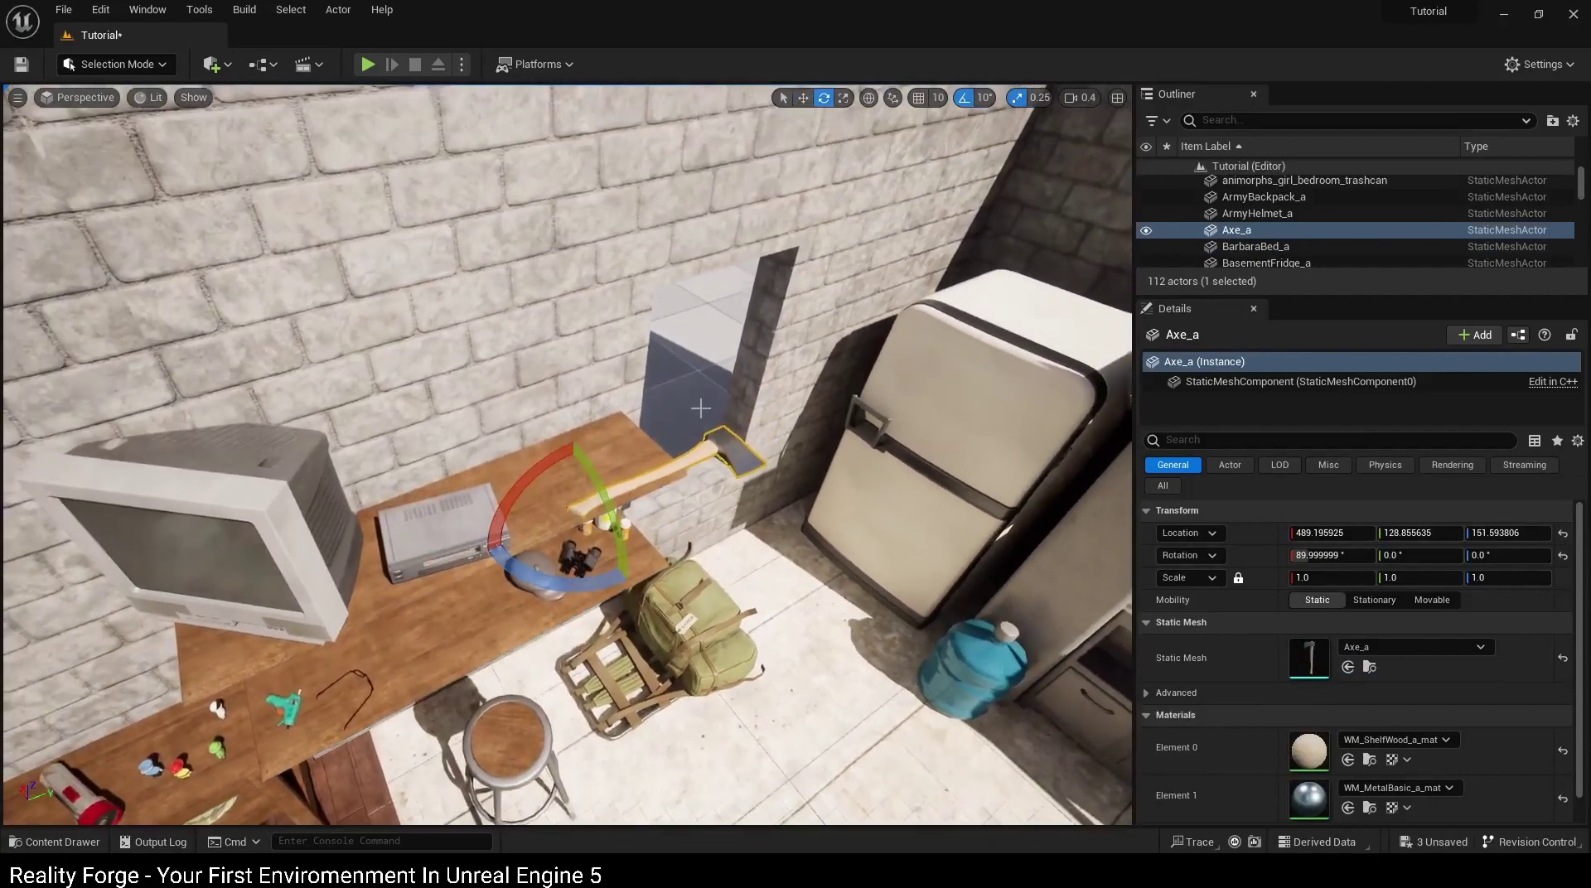
key(w)
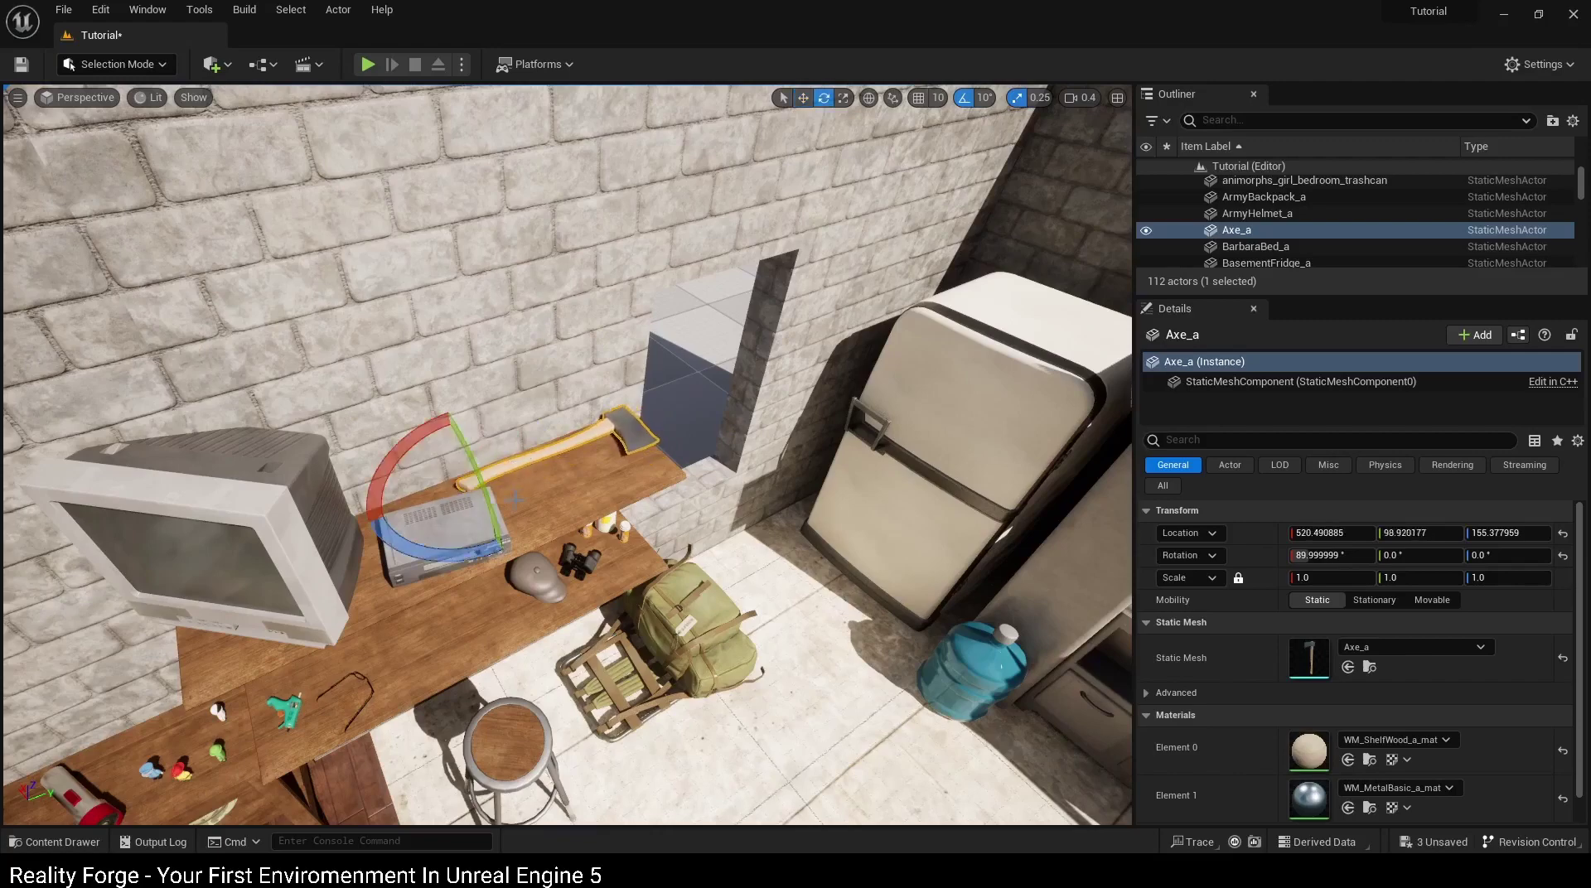
key(w)
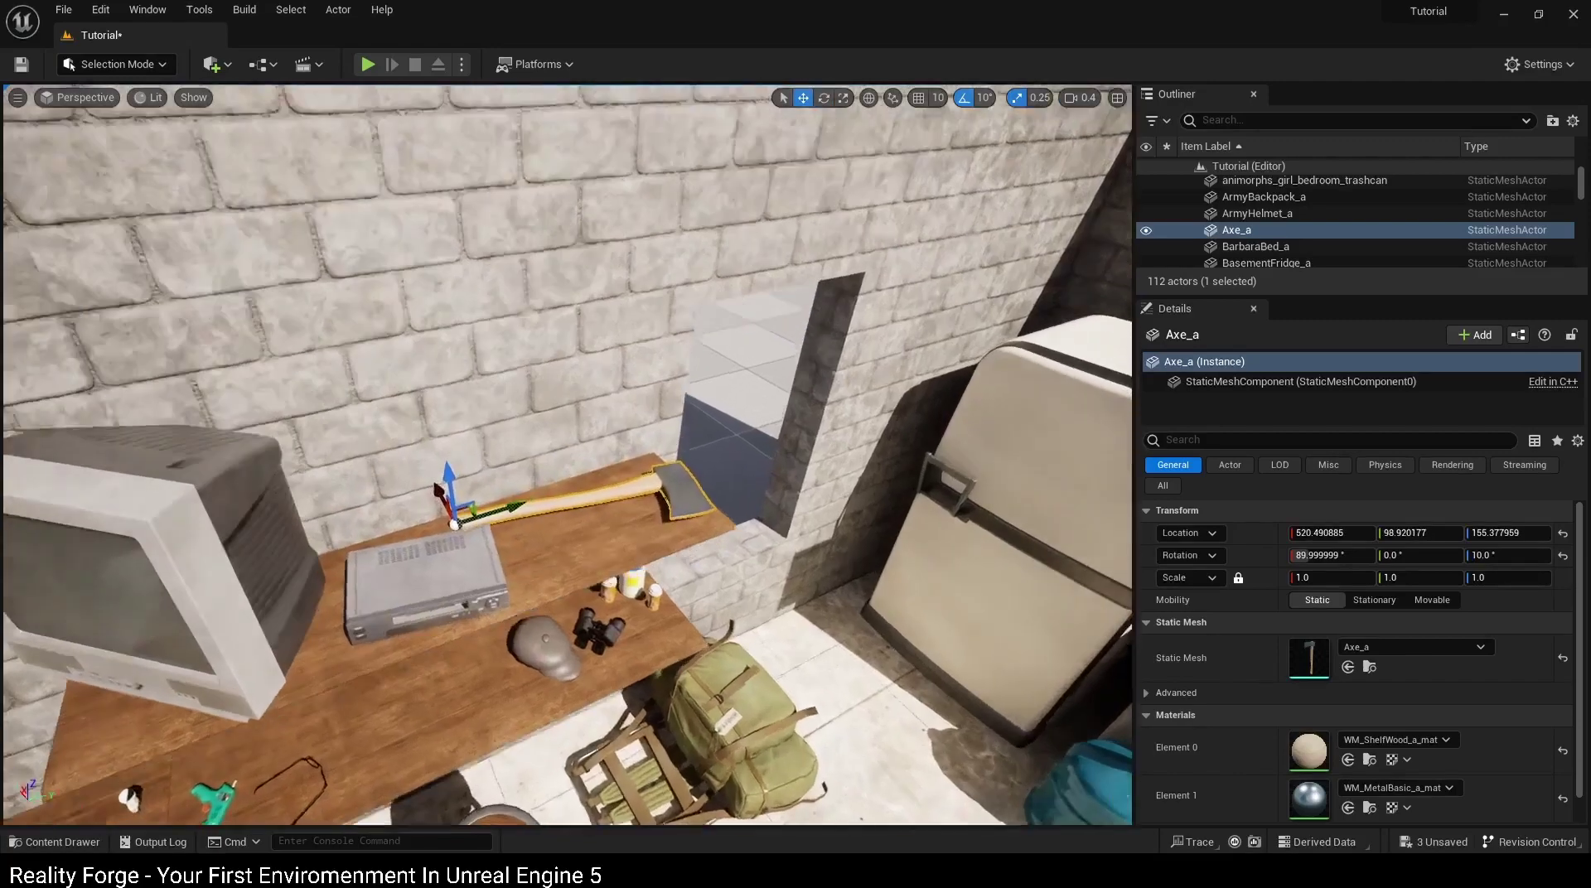
alt+drag(500, 523, 517, 430)
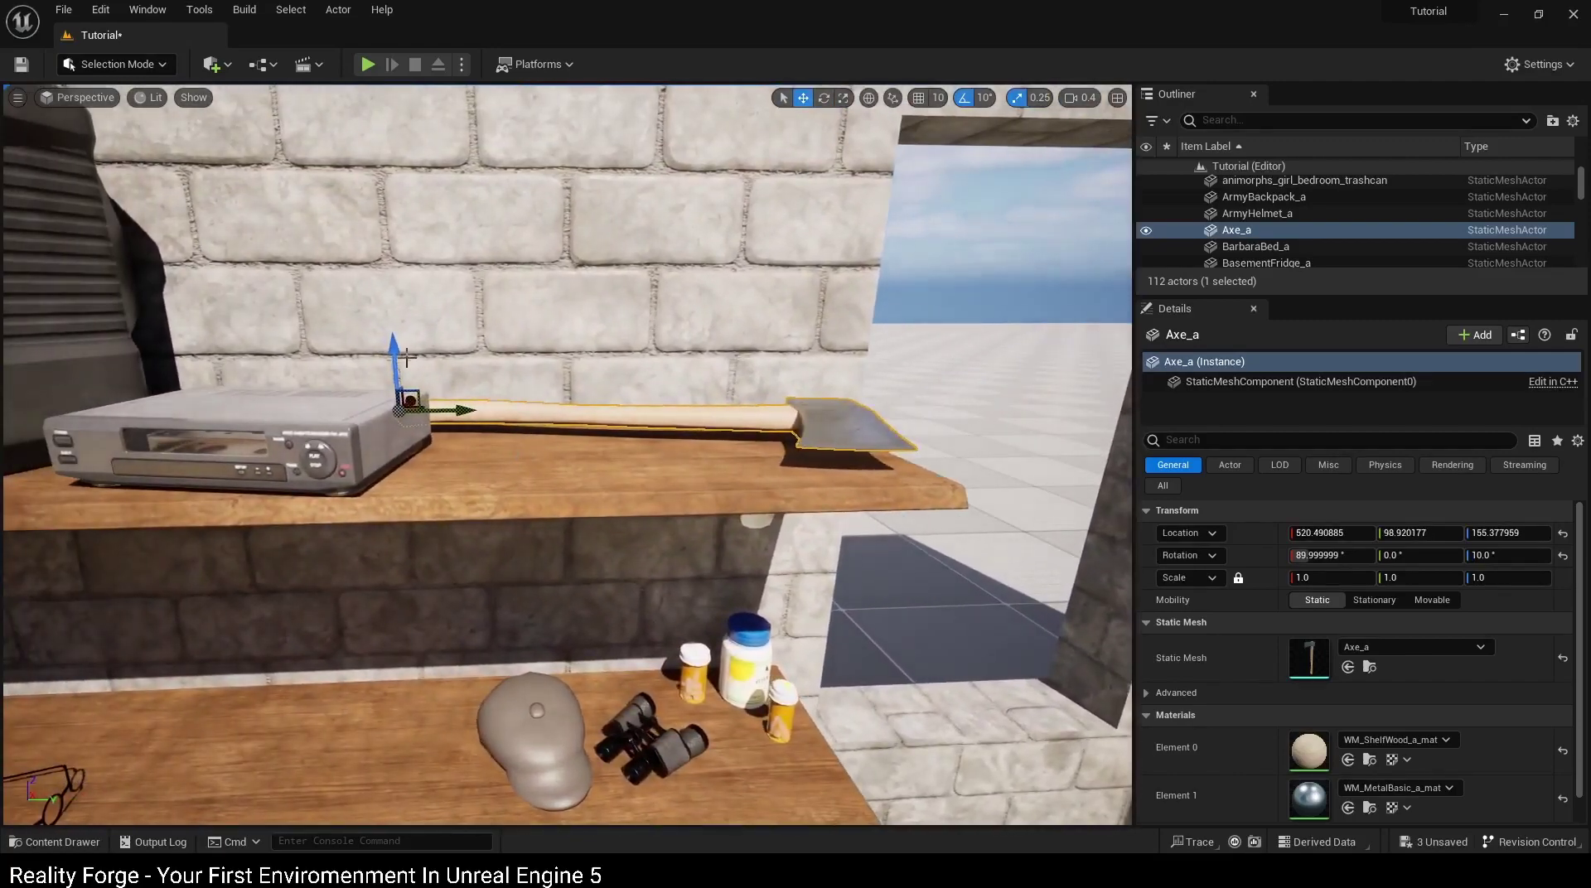
Step: Place an AmmoBox_a on the lower workbench shelf beside the cap, against the wall
click(624, 547)
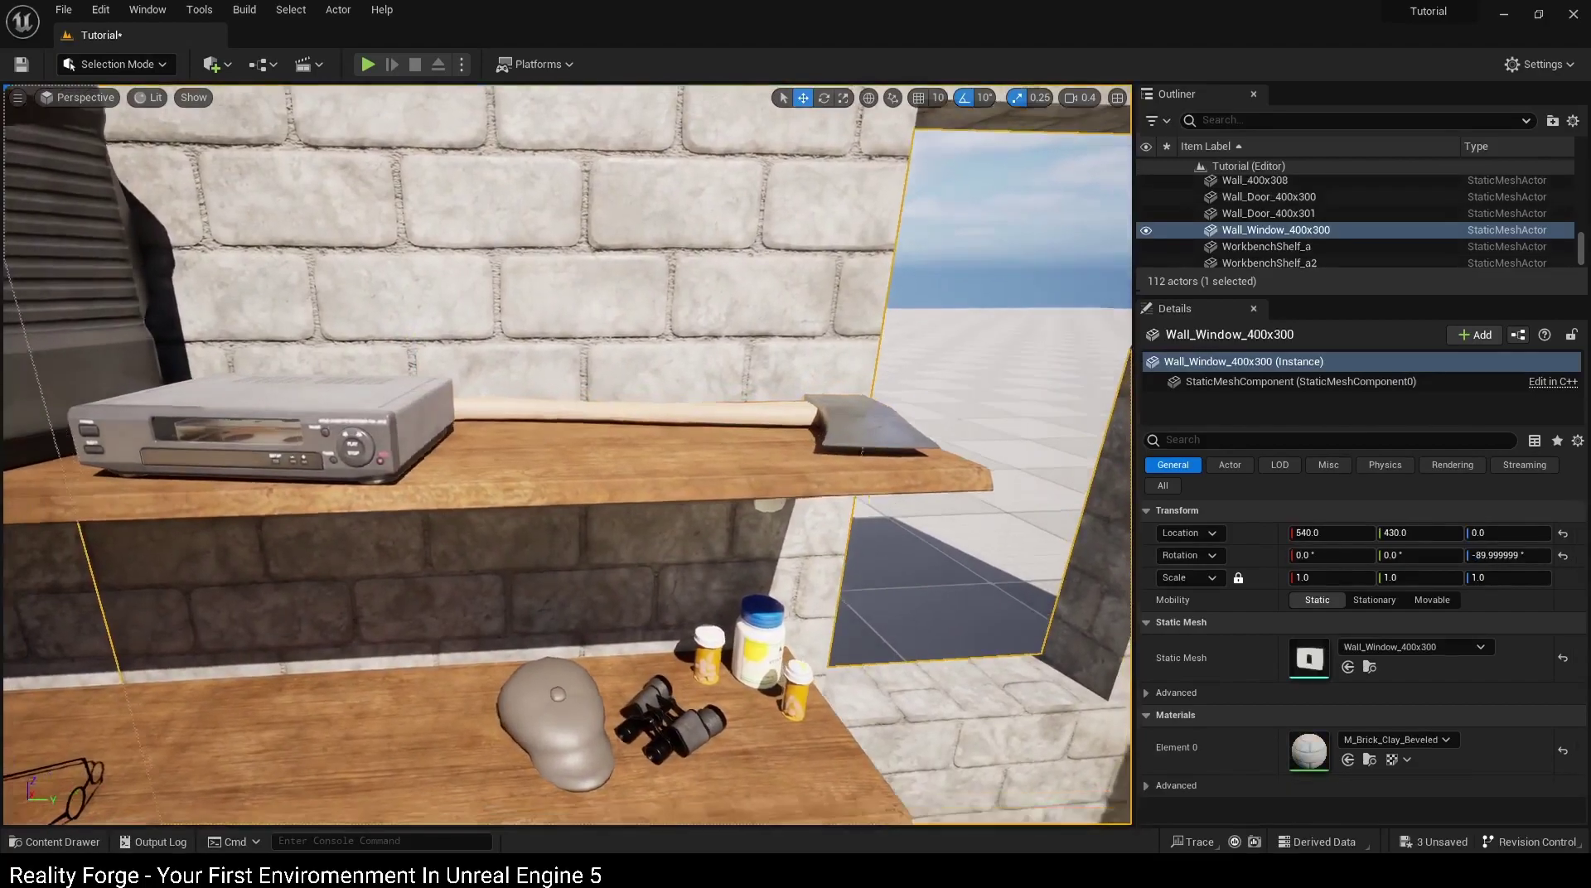
mouse_move(625, 547)
alt+mouse_down()
mouse_move(572, 497)
mouse_move(819, 629)
alt+mouse_up()
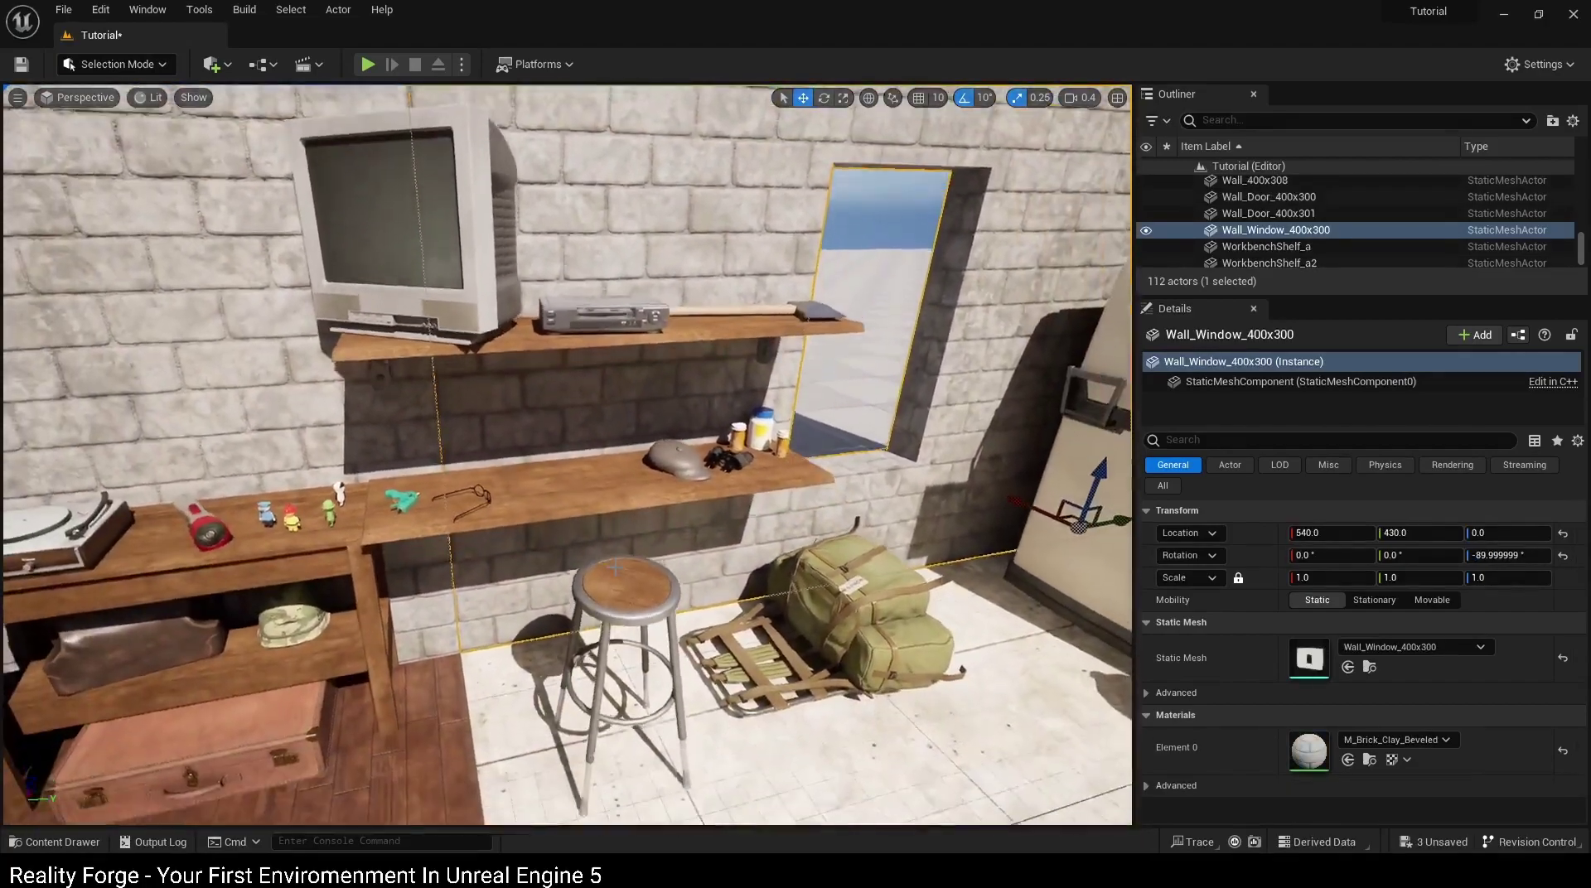
key(ctrl+space)
drag(793, 690, 699, 462)
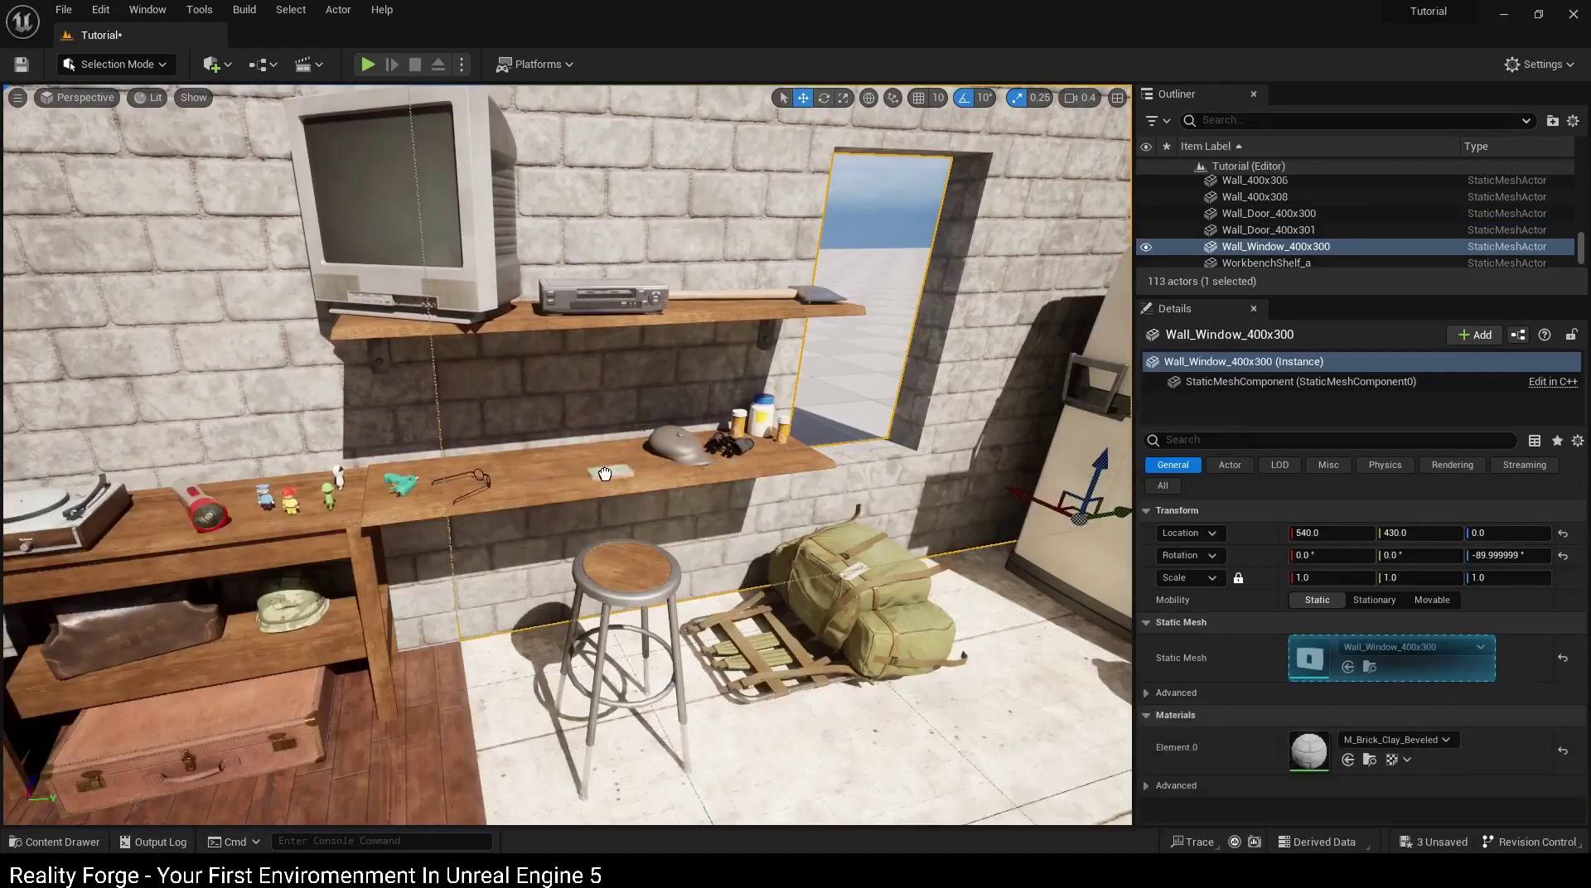
click(620, 468)
key(f)
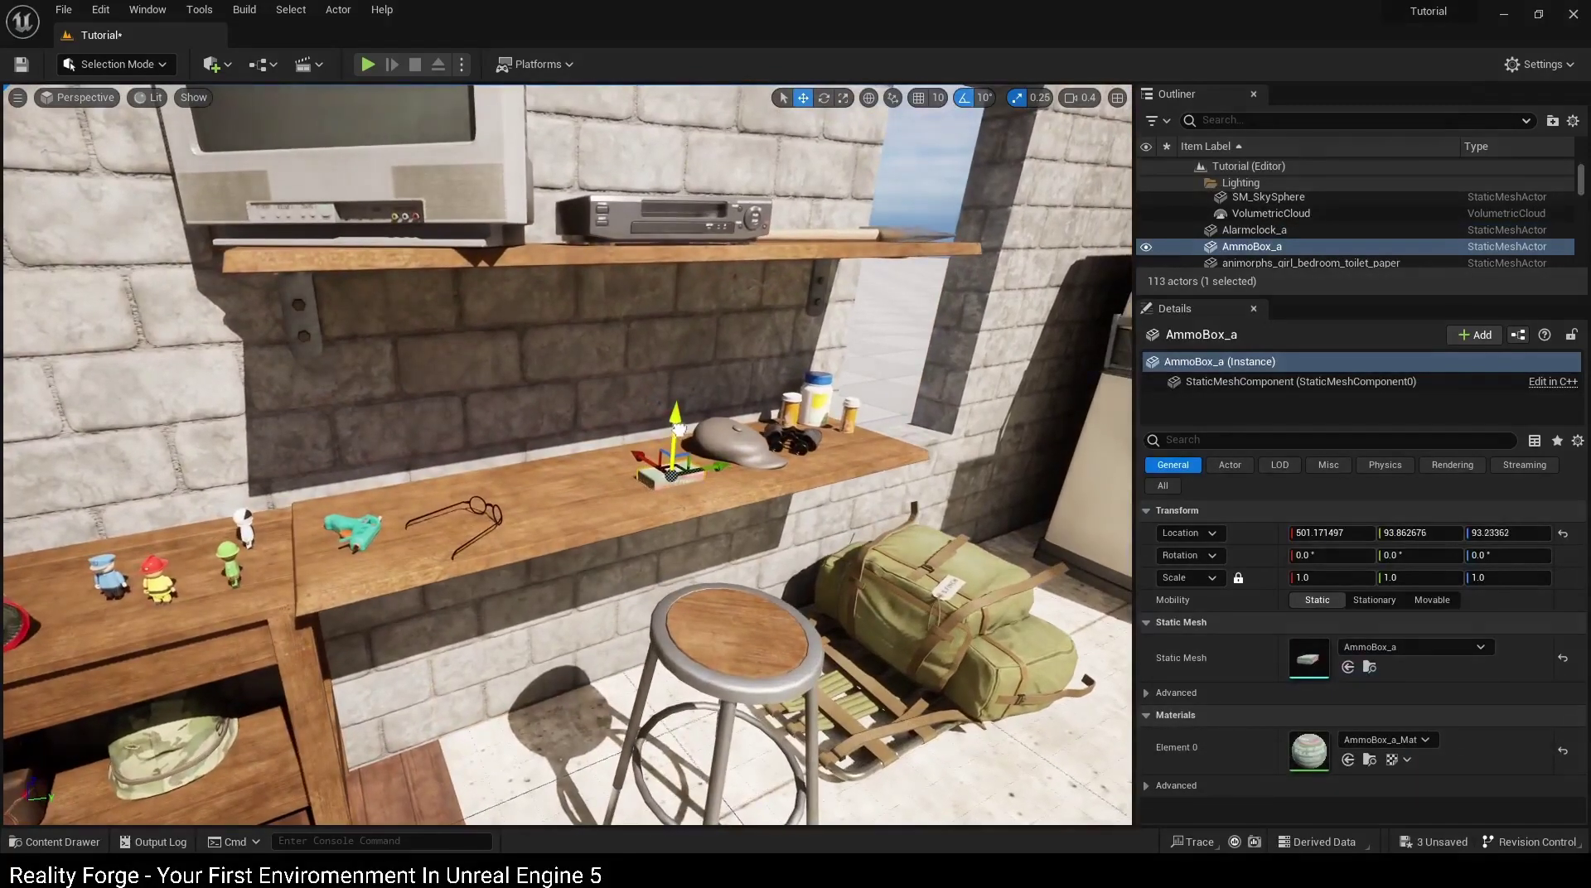
mouse_move(678, 429)
alt+mouse_down()
mouse_move(616, 459)
mouse_move(537, 438)
mouse_move(736, 404)
alt+mouse_up()
key(f)
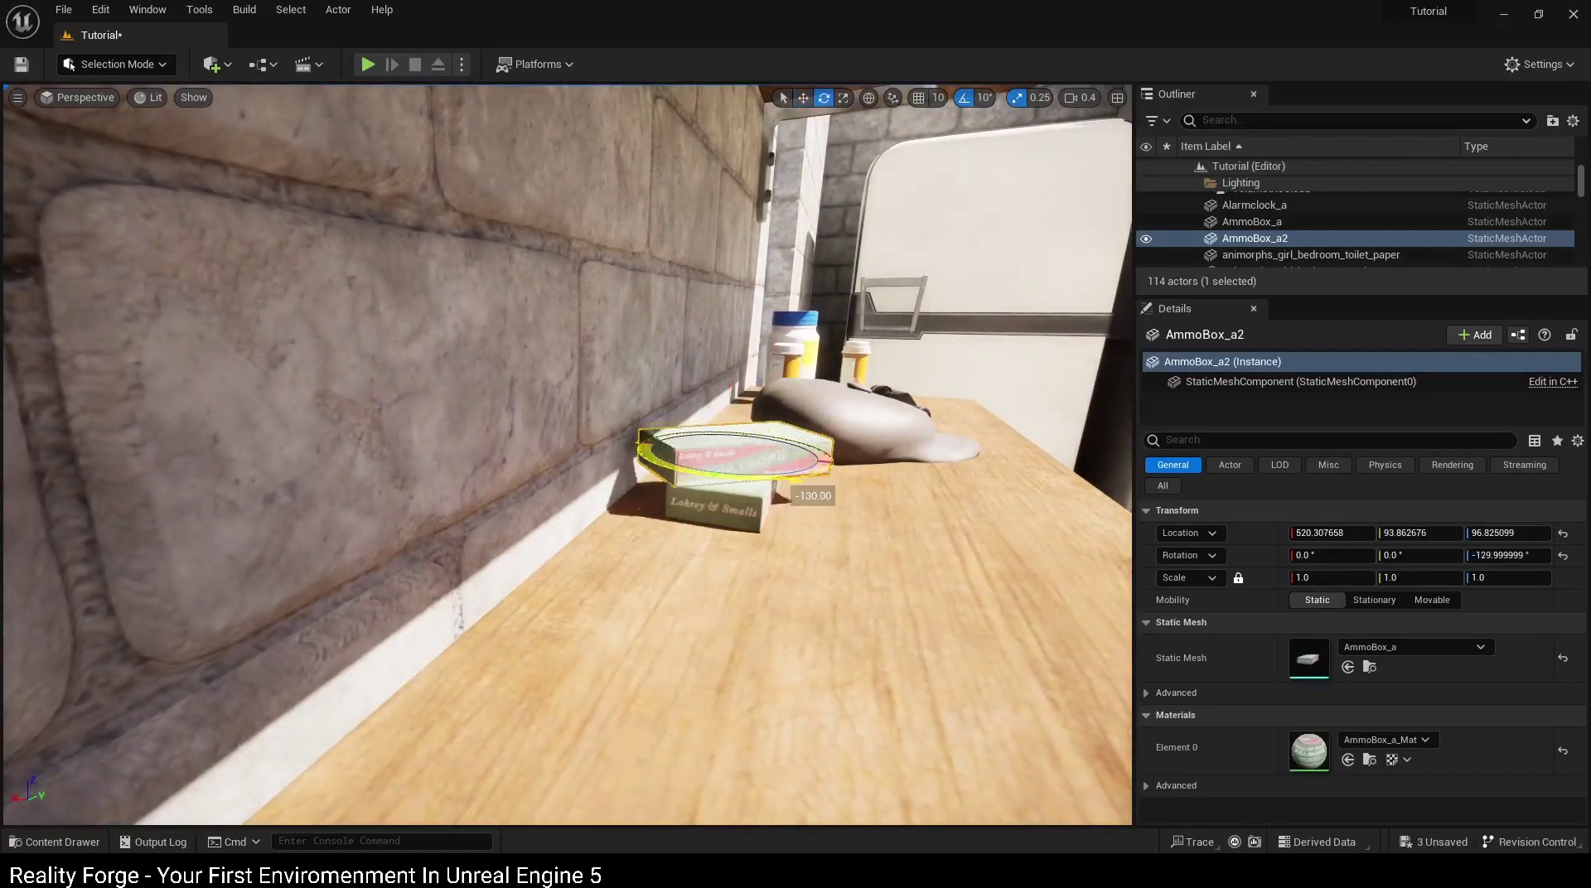
alt+drag(726, 406, 728, 404)
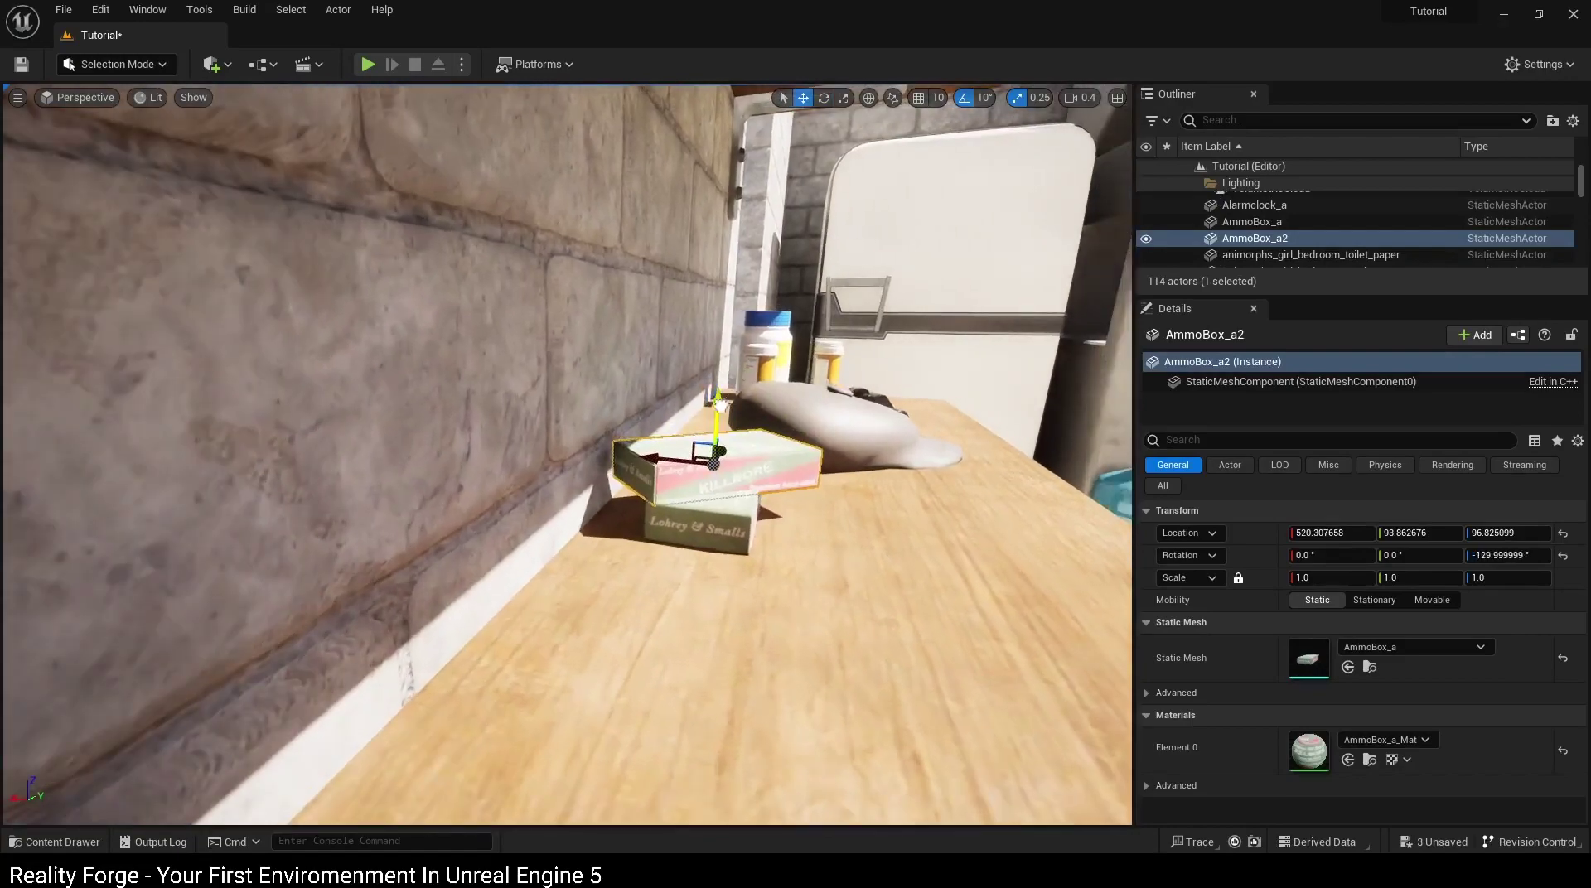
Step: Alt-drag a copy of the stacked ammo boxes along the shelf and rotate it
click(551, 586)
key(f)
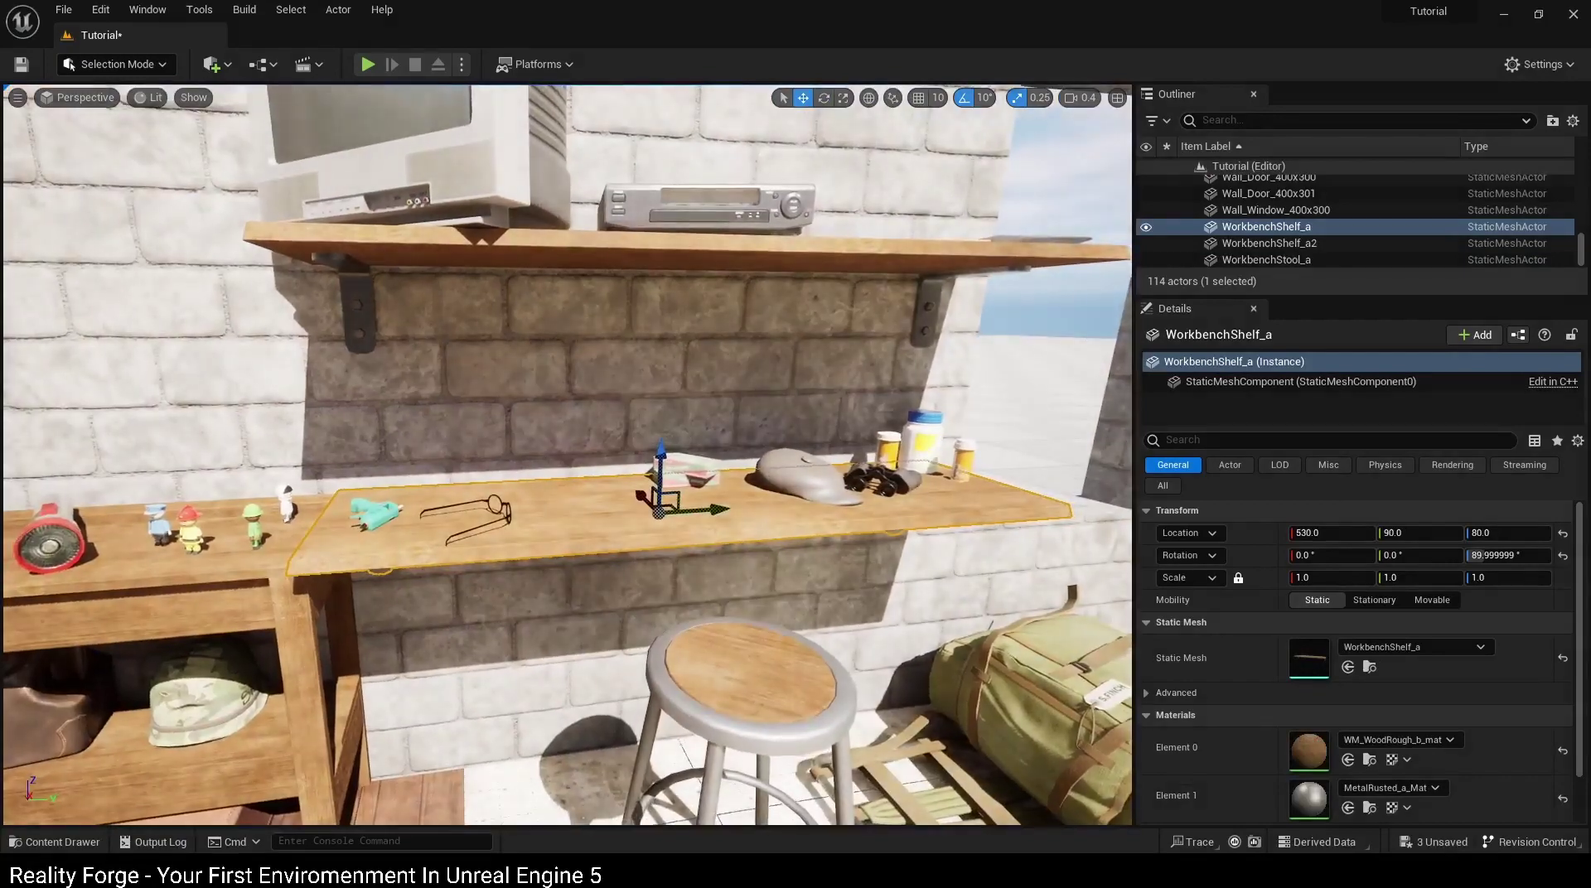
scroll(672, 537, up, 5)
scroll(671, 538, up, 3)
click(706, 503)
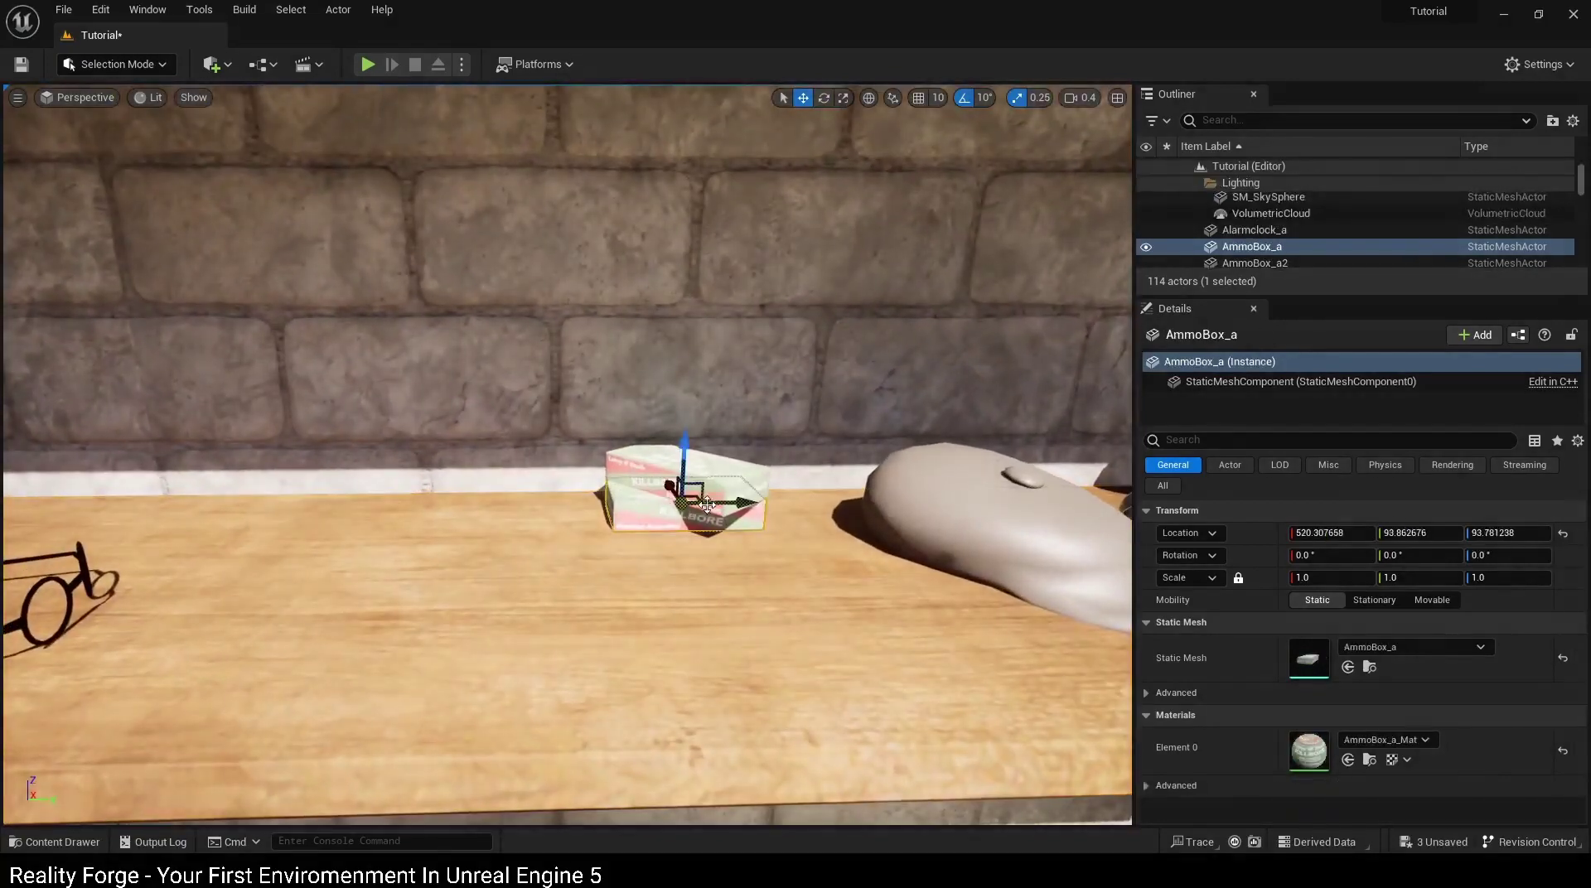
click(685, 448)
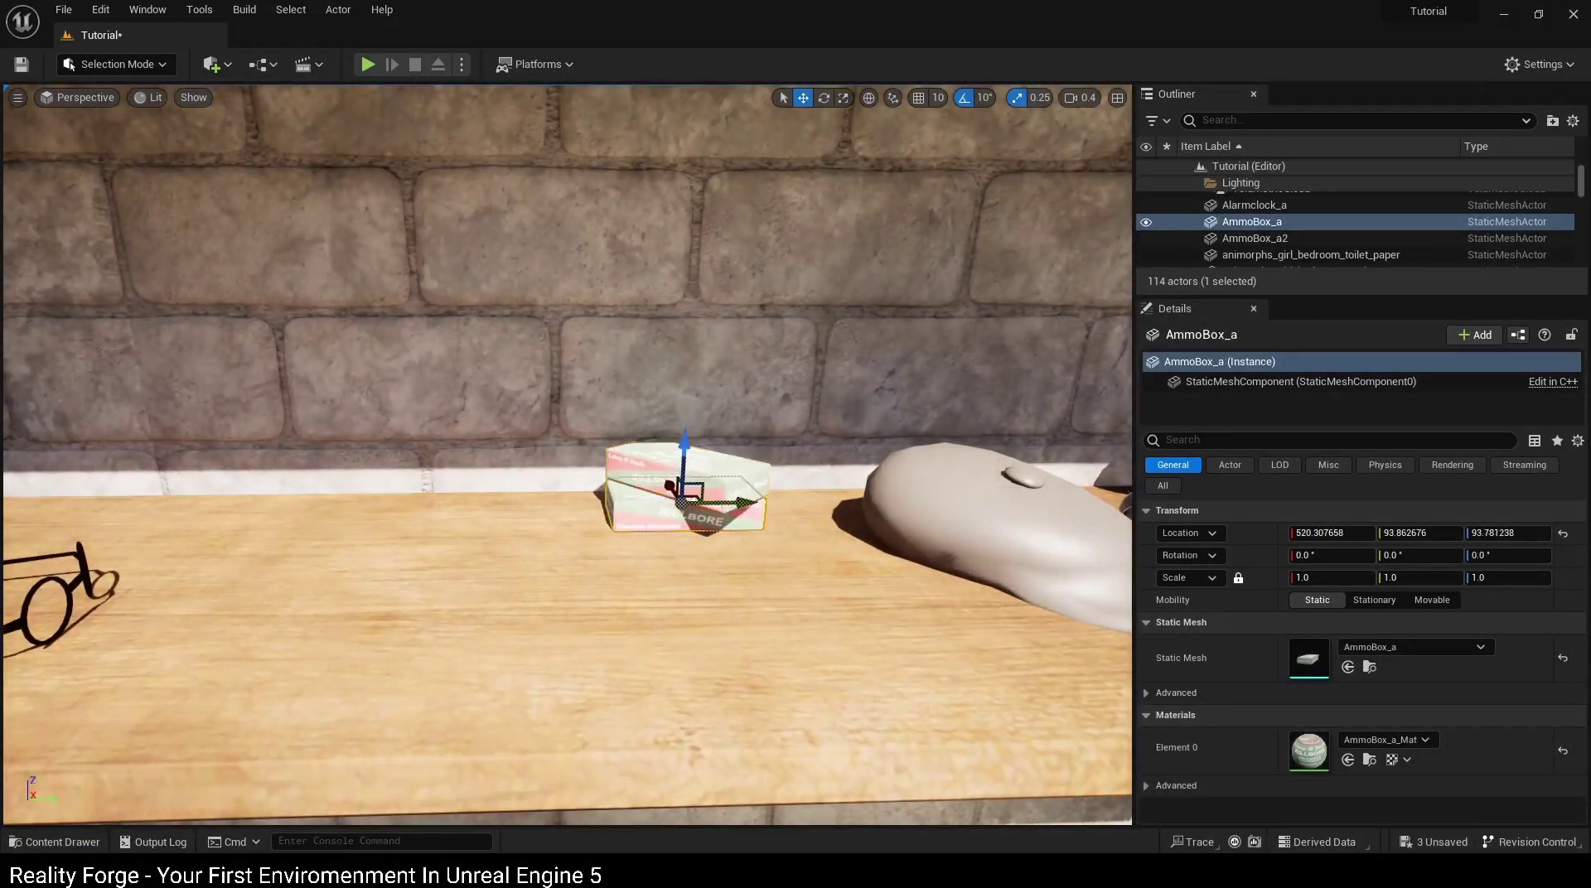
alt+drag(735, 502, 559, 492)
scroll(574, 496, down, 3)
key(e)
right_drag(574, 496, 573, 495)
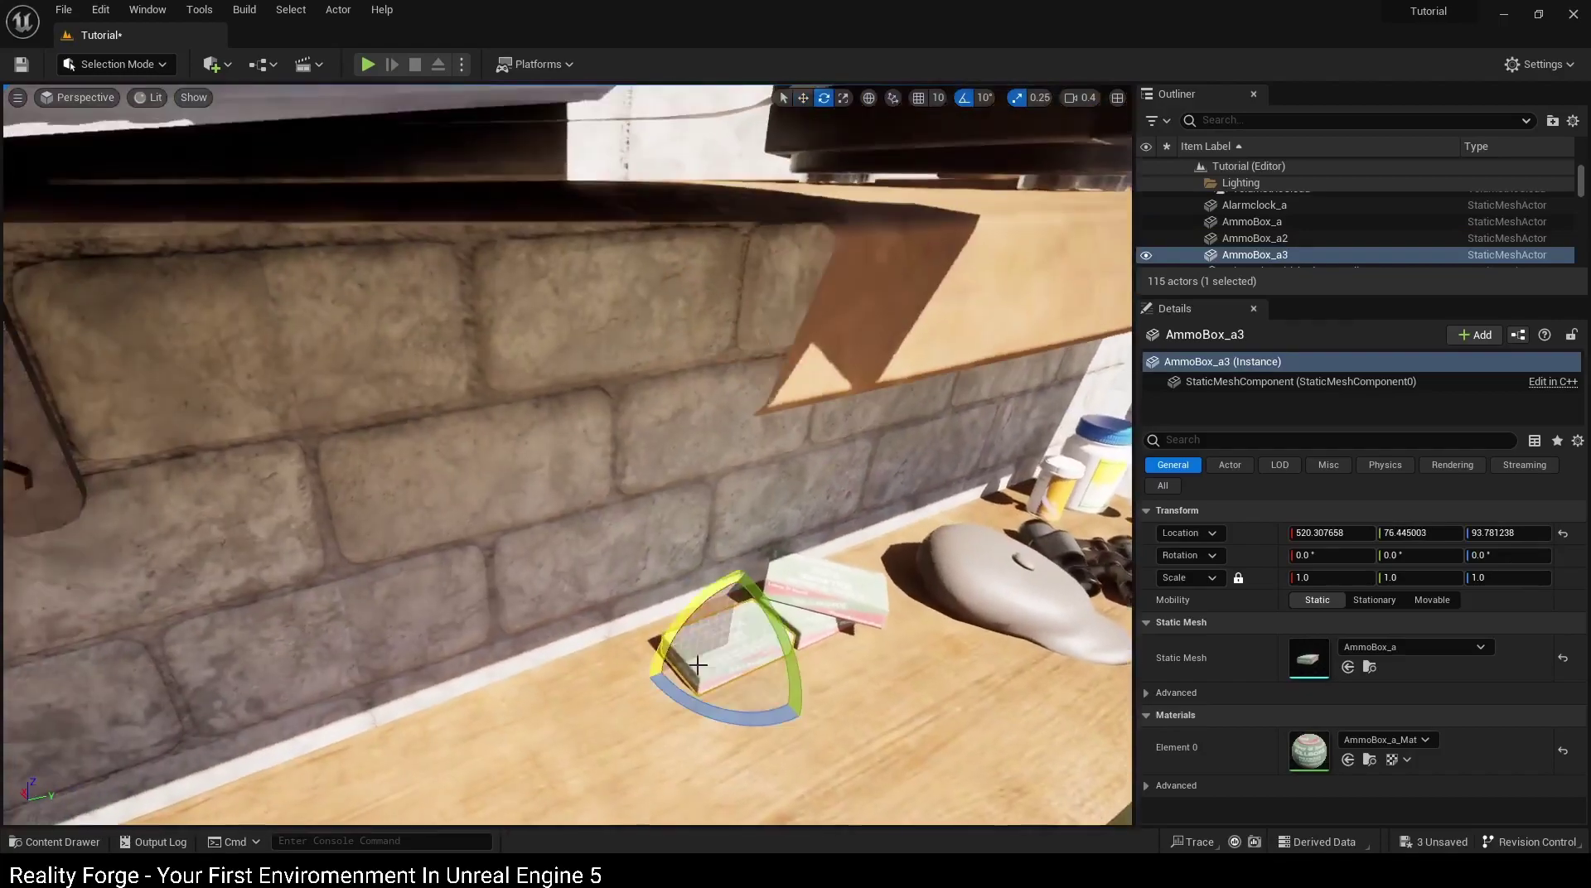
click(799, 737)
right_drag(799, 737, 799, 737)
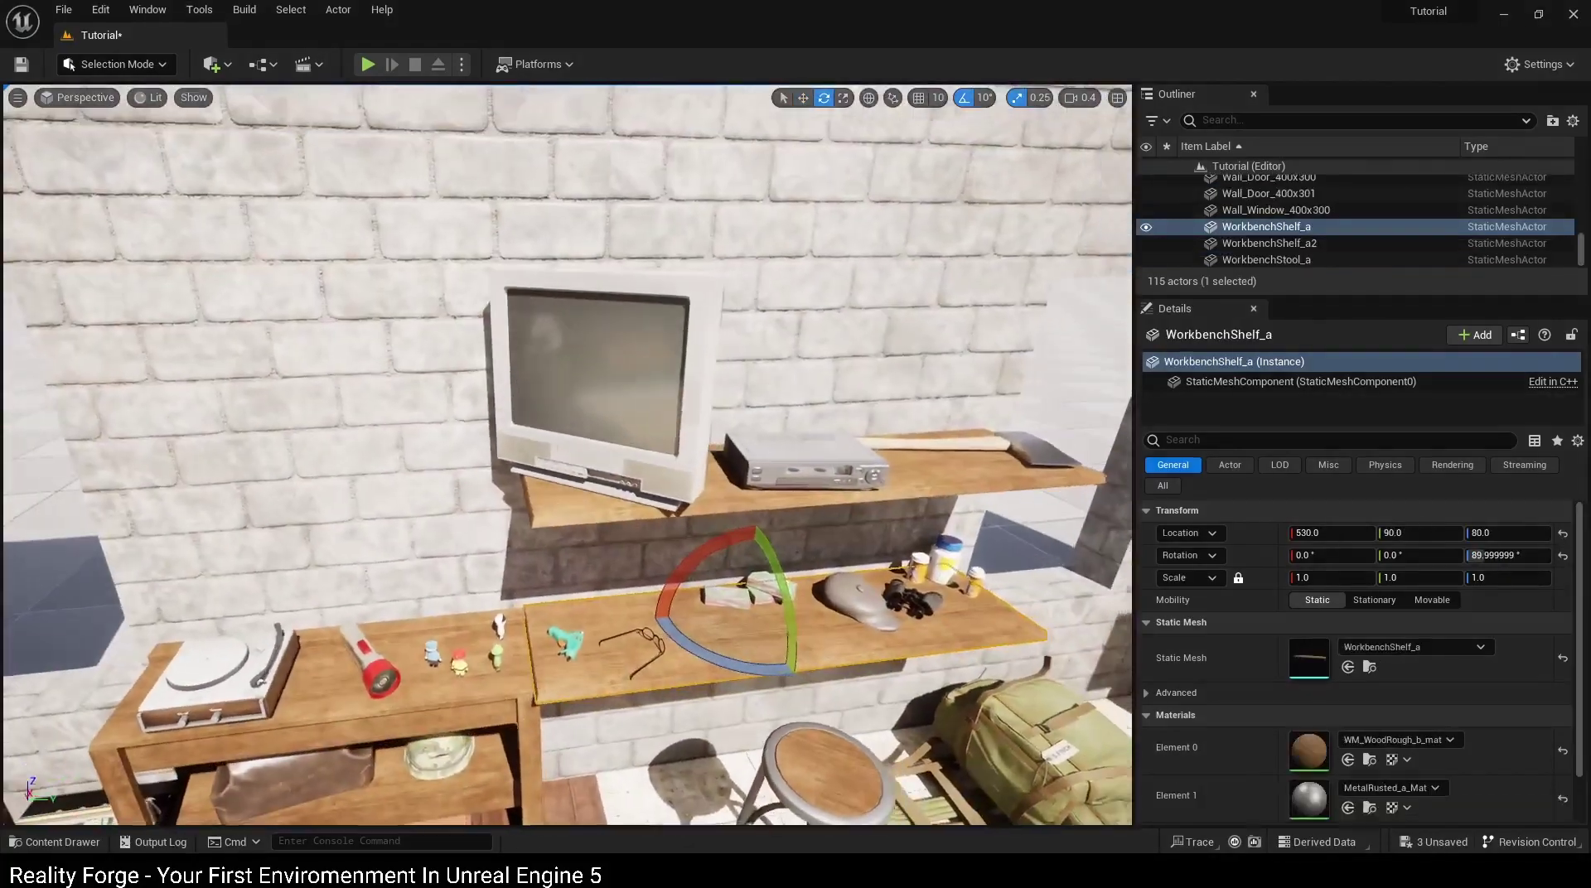
key(ctrl+space)
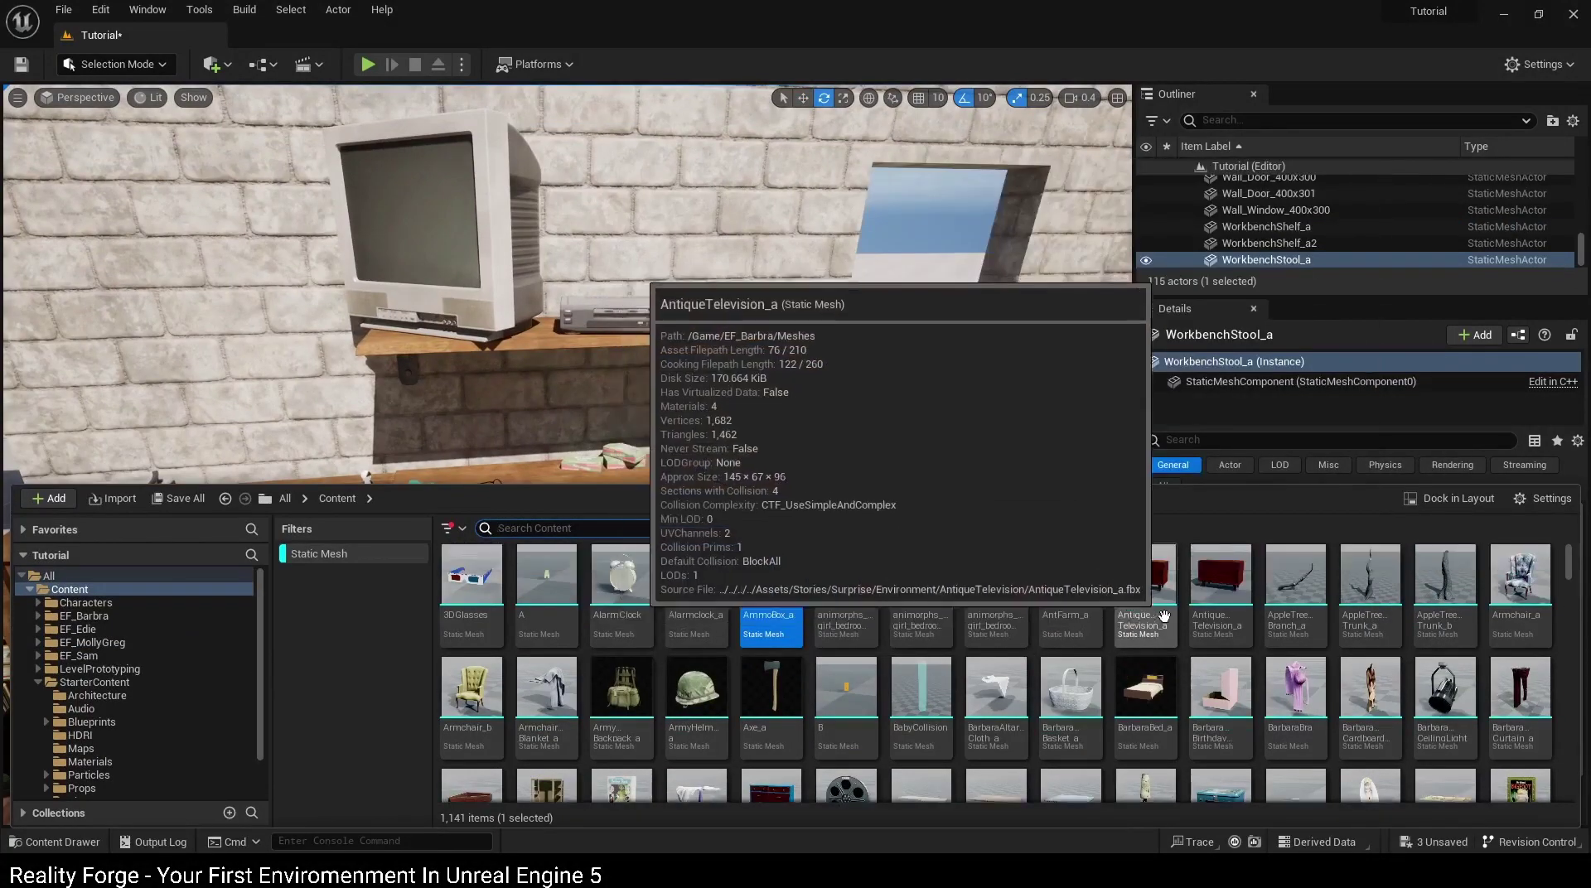
Step: Stand an AntFarm_a on the desk against the wall behind the toy figures
right_drag(746, 332, 713, 314)
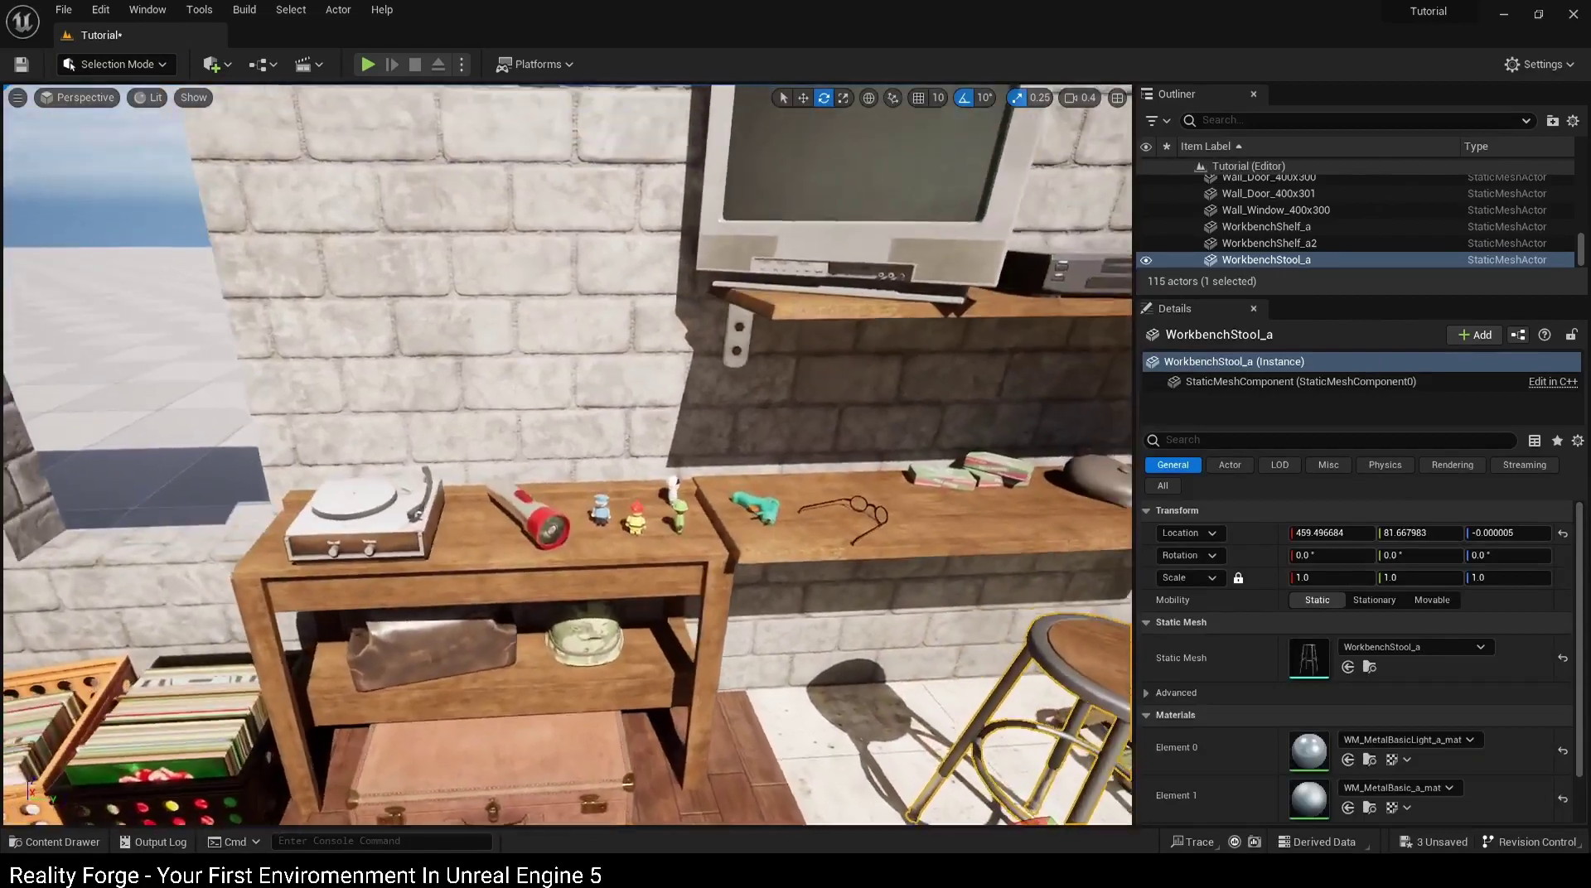
key(ctrl+space)
drag(1072, 569, 635, 475)
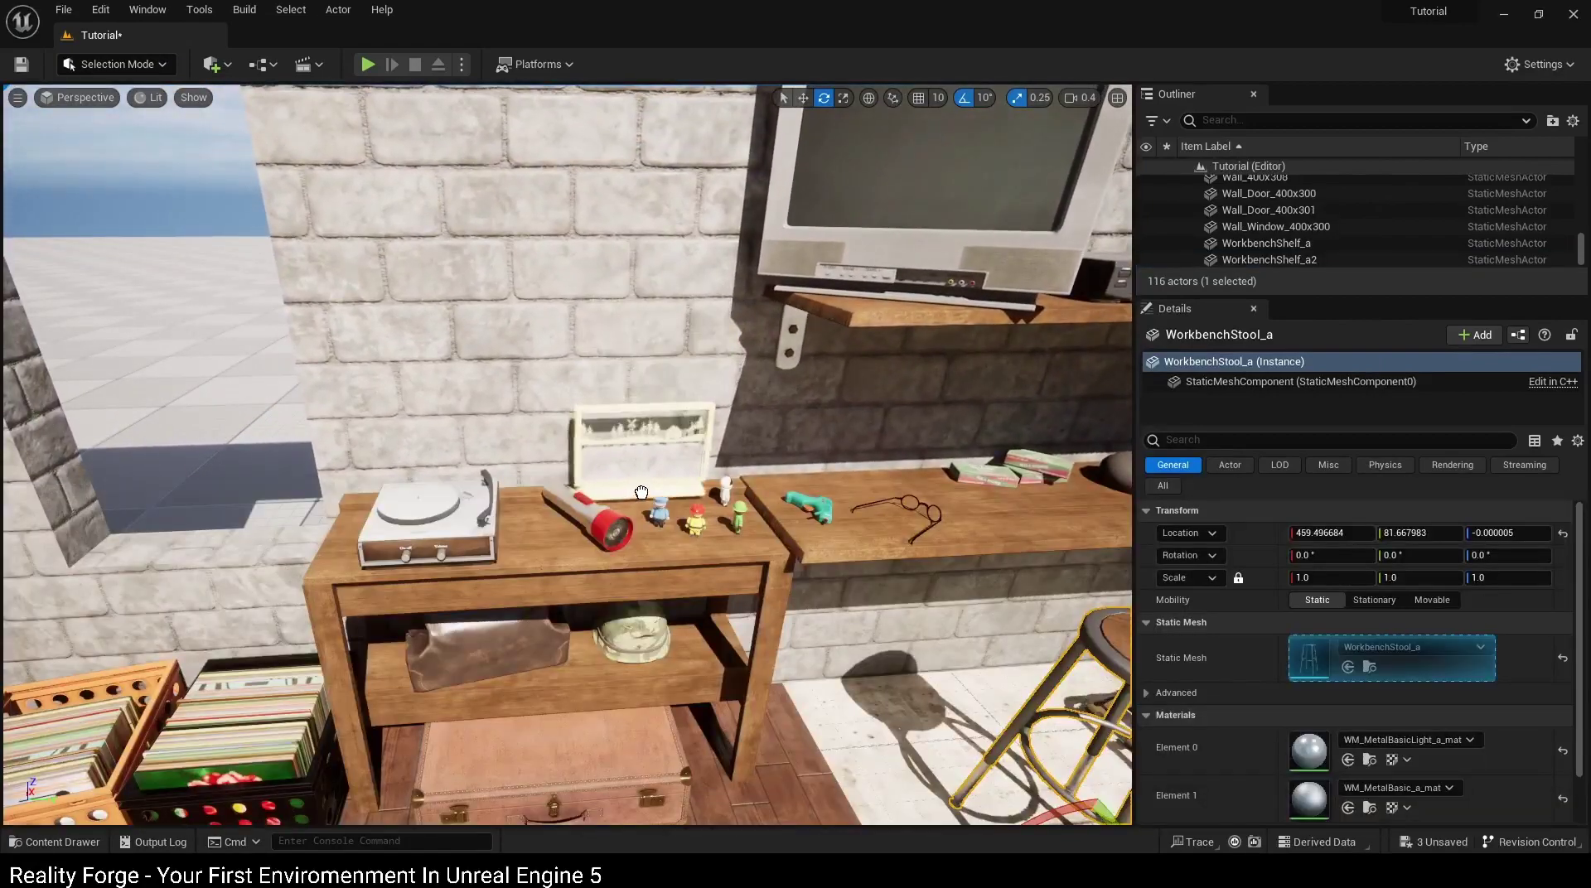
click(647, 496)
key(f)
key(w)
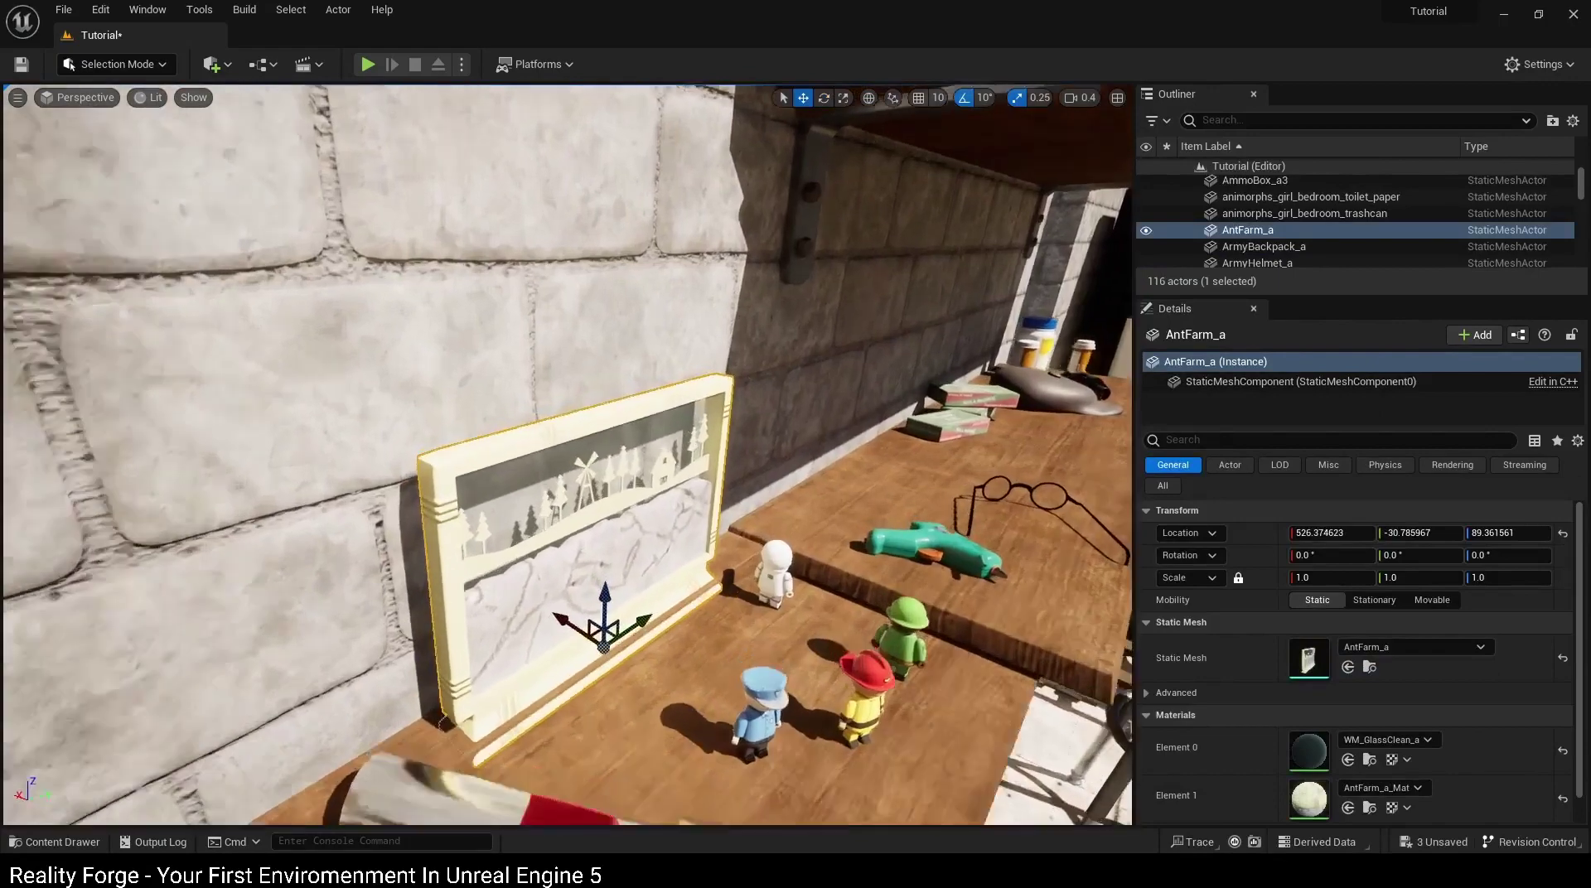
scroll(580, 580, up, 3)
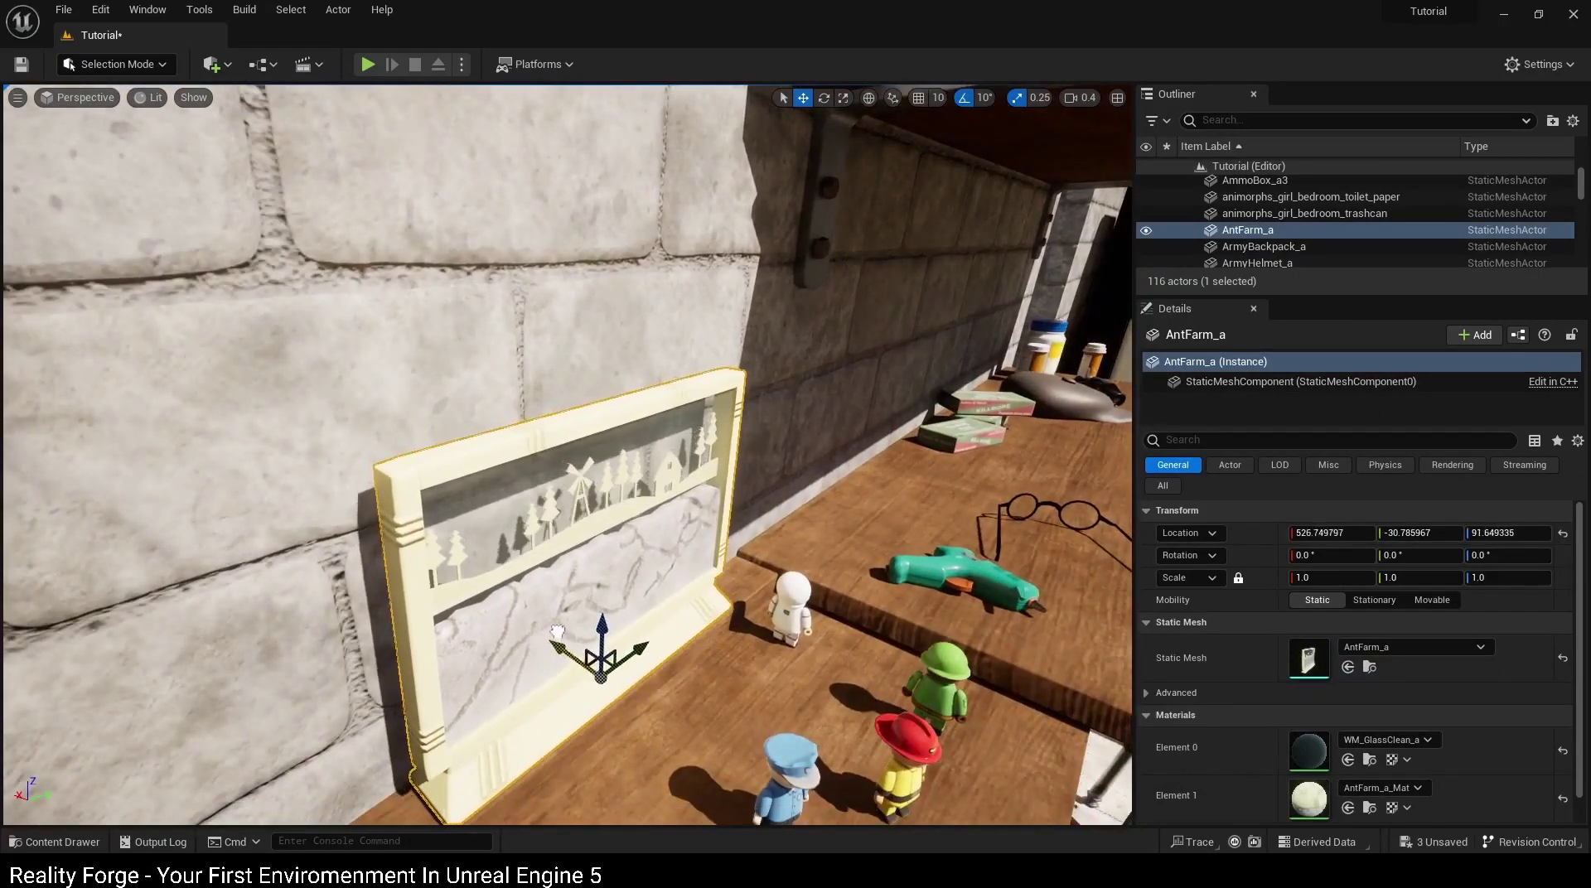
right_drag(556, 632, 531, 630)
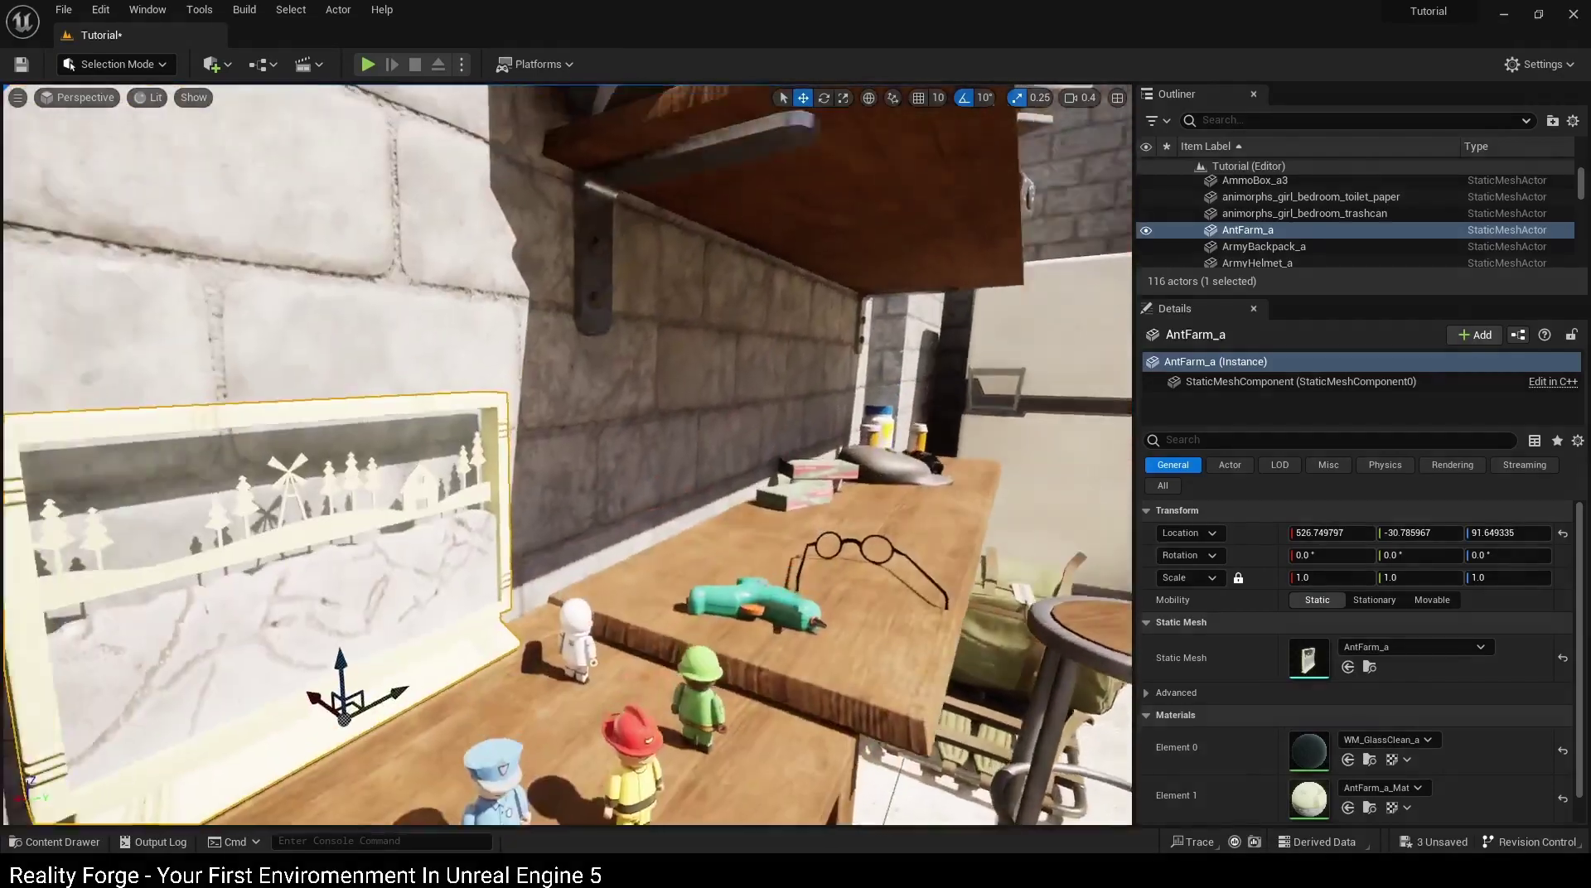
Step: Save the level with Ctrl+S
key(ctrl+s)
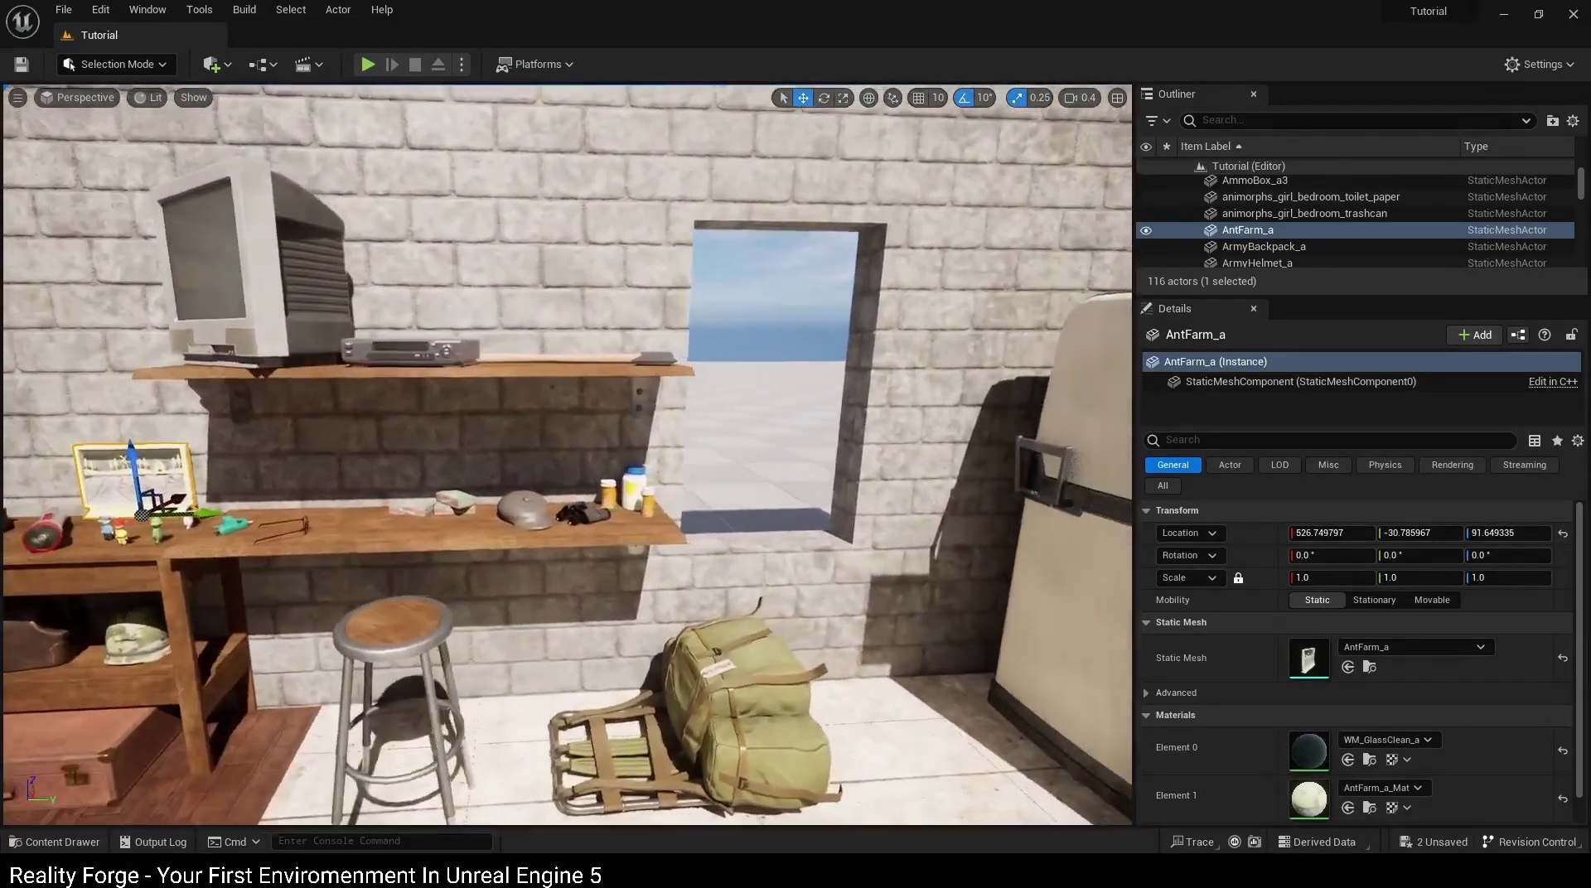
scroll(806, 580, up, 3)
key(ctrl+space)
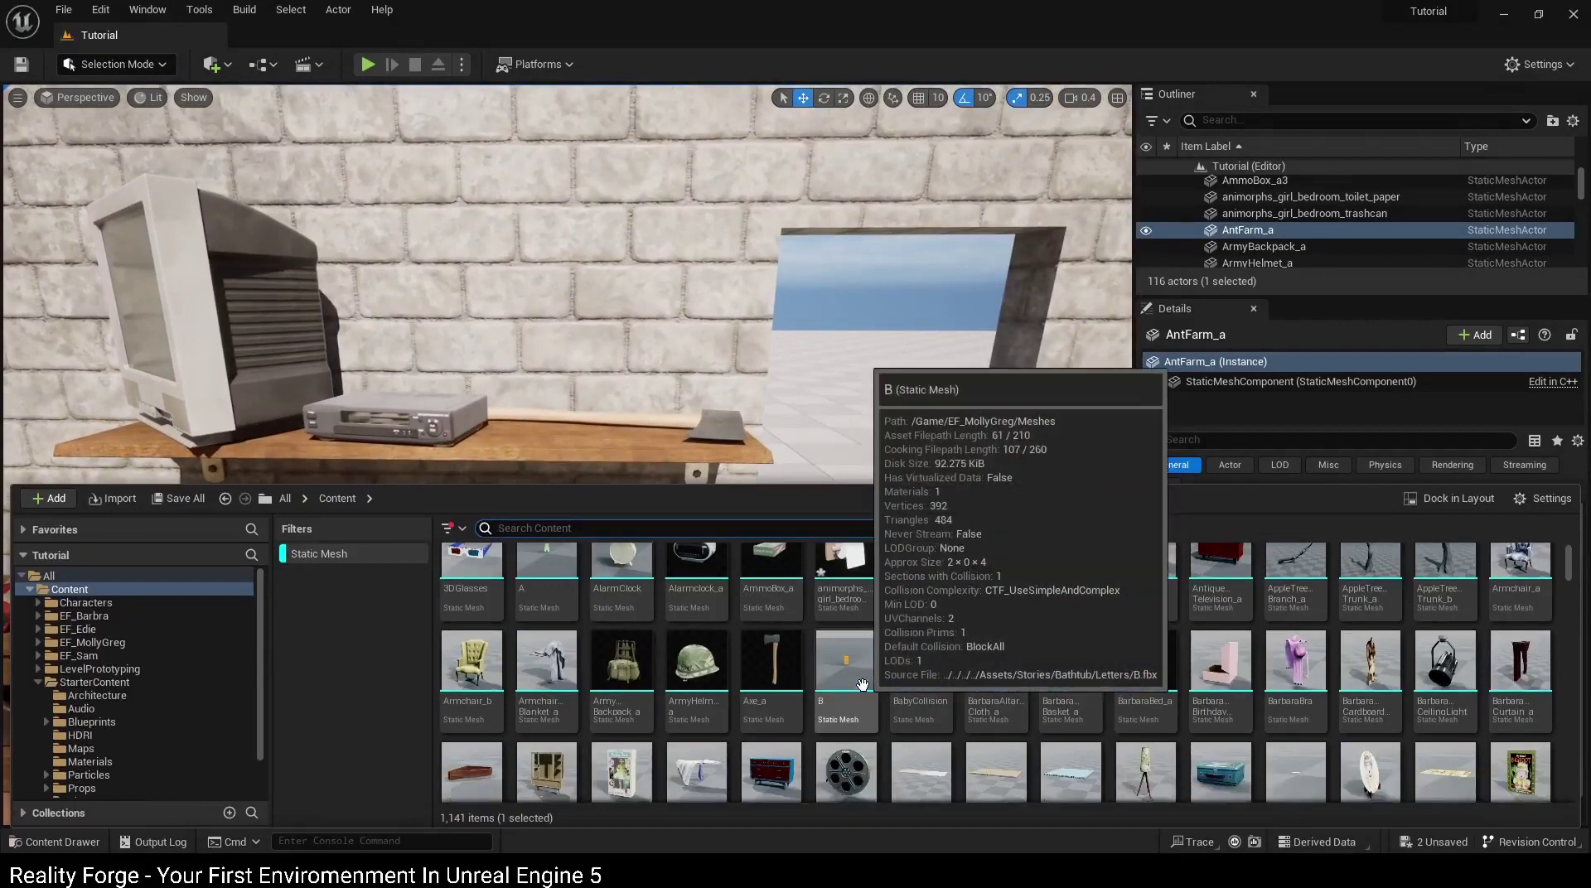
Step: Place BarbaraLunchbox_a on the upper shelf beside the VCR and rotate it to an angle
scroll(922, 677, down, 1)
scroll(923, 678, down, 1)
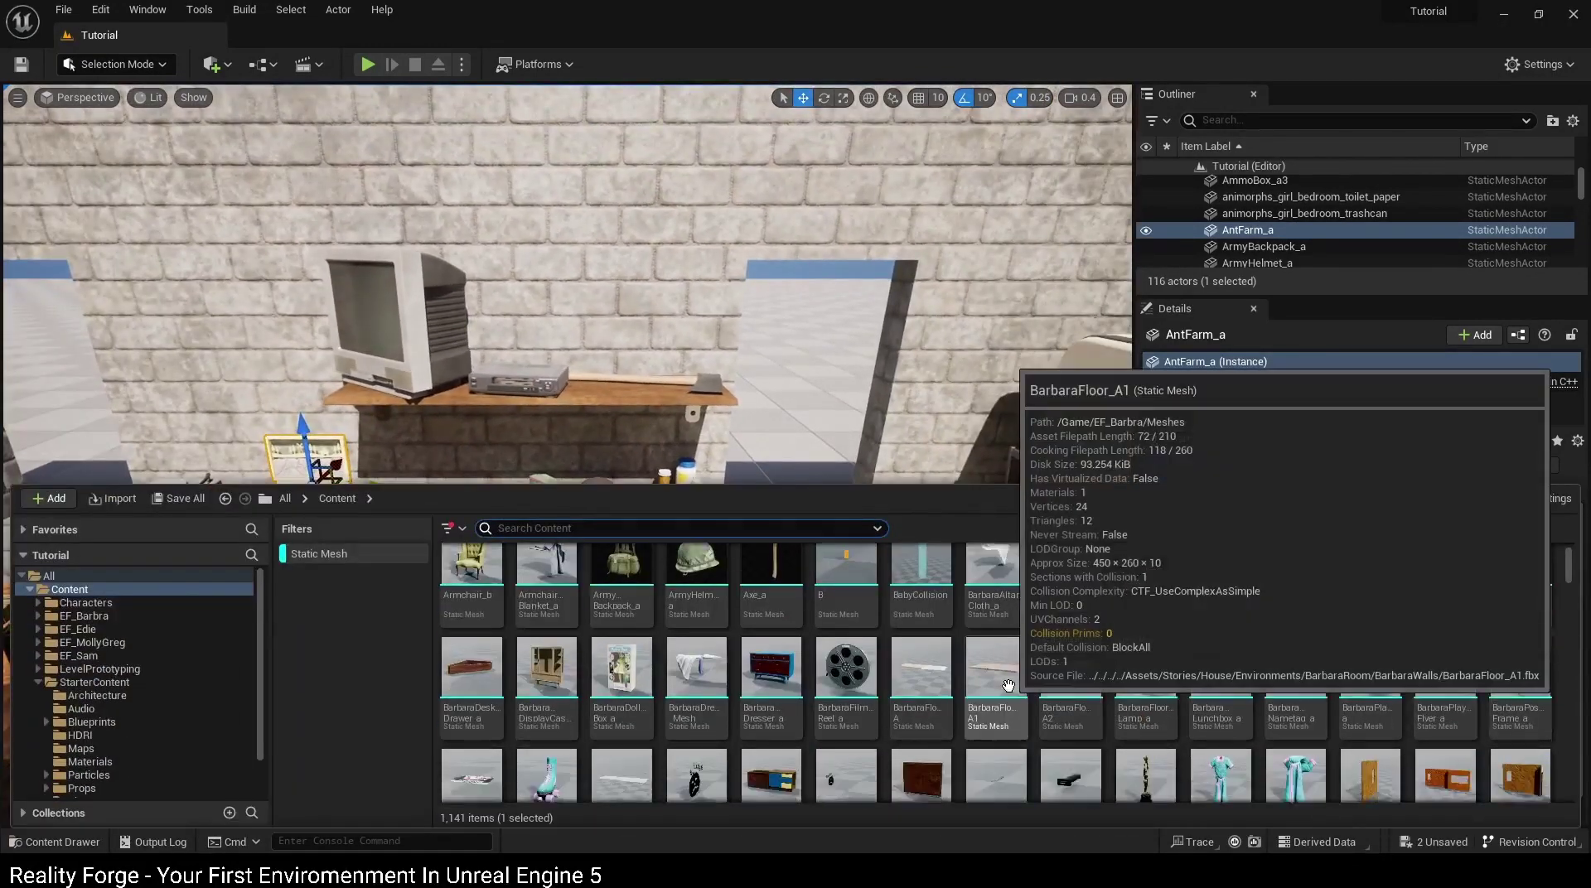
scroll(1001, 689, down, 1)
right_drag(829, 373, 829, 373)
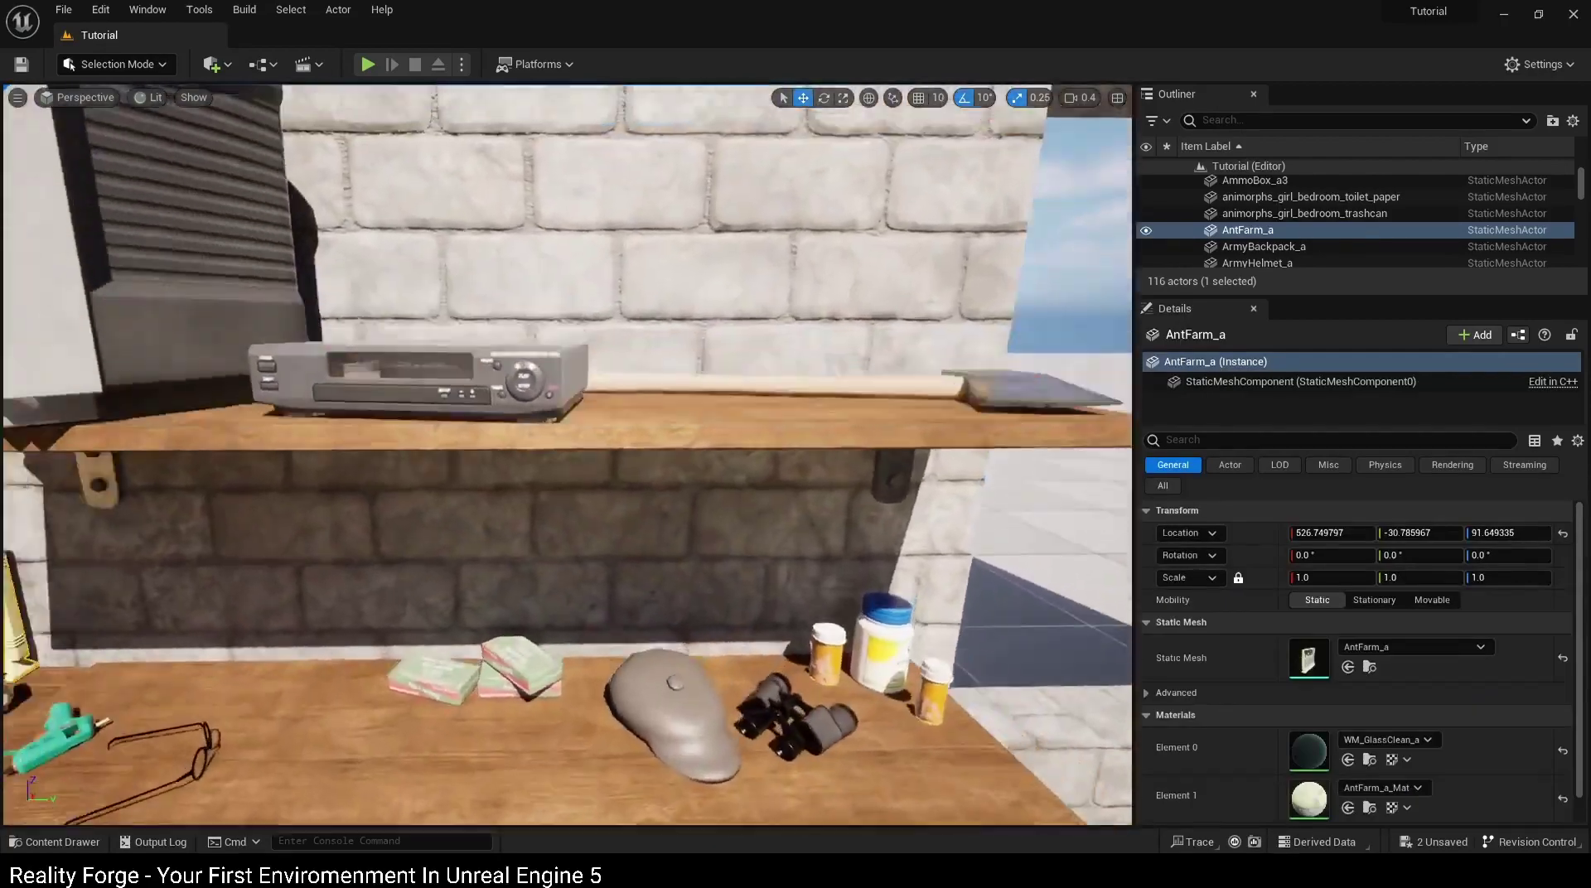
key(ctrl+space)
drag(1206, 632, 515, 505)
key(e)
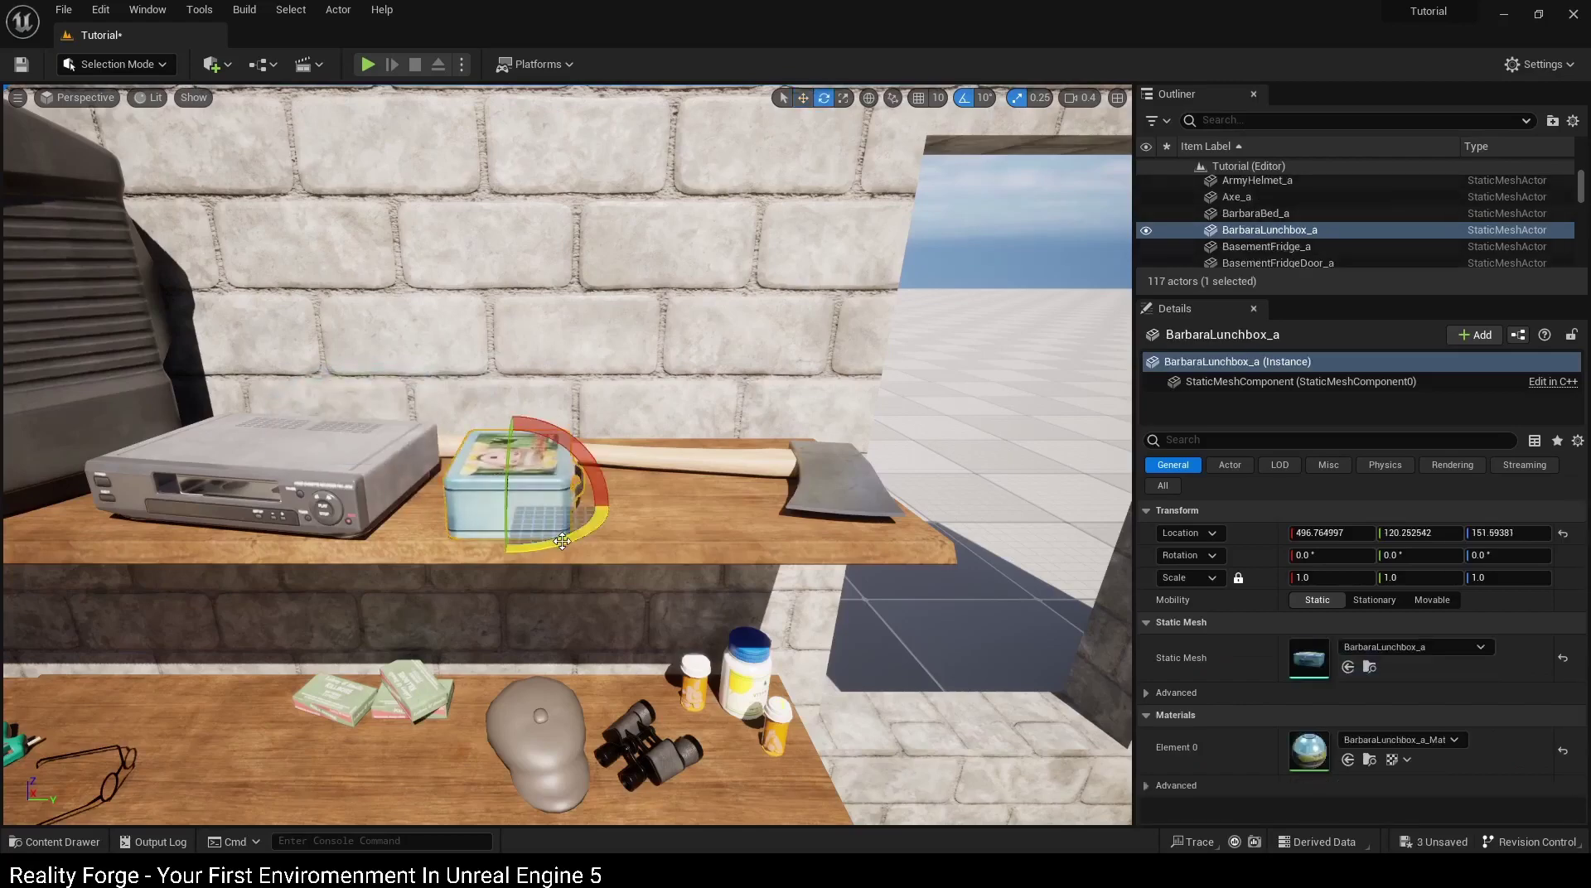
right_drag(571, 544, 571, 544)
Step: Scroll the mesh library to find the BarbStSign street sign
key(ctrl+space)
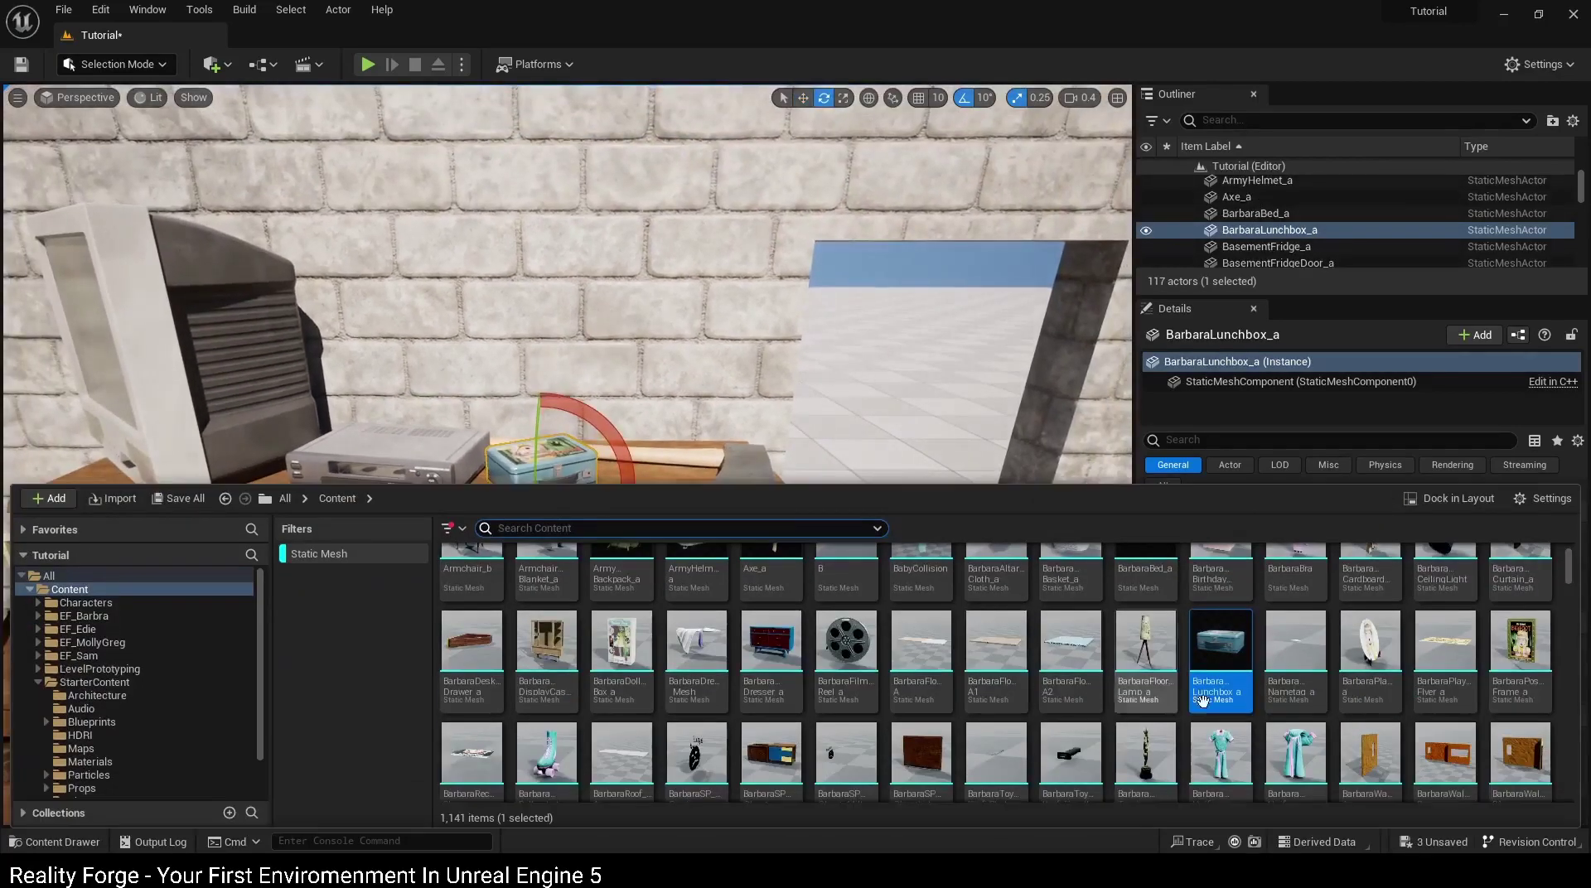
scroll(1077, 675, down, 2)
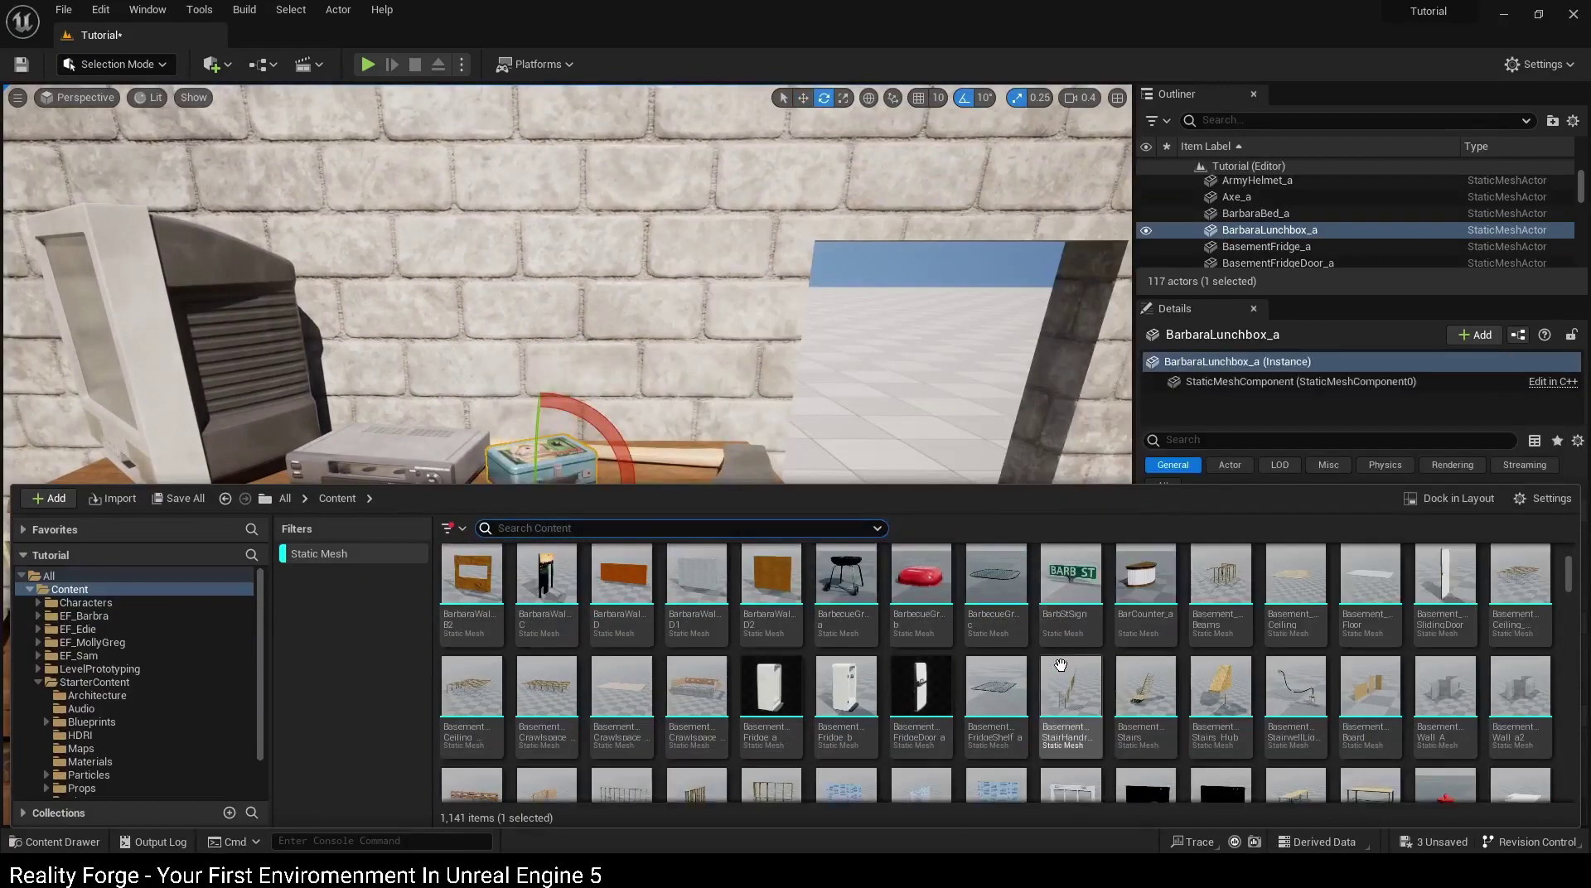
scroll(1069, 663, down, 1)
Step: Place the BarbStSign above the shelf and turn it -90° on Z to face the room
drag(1072, 613, 538, 248)
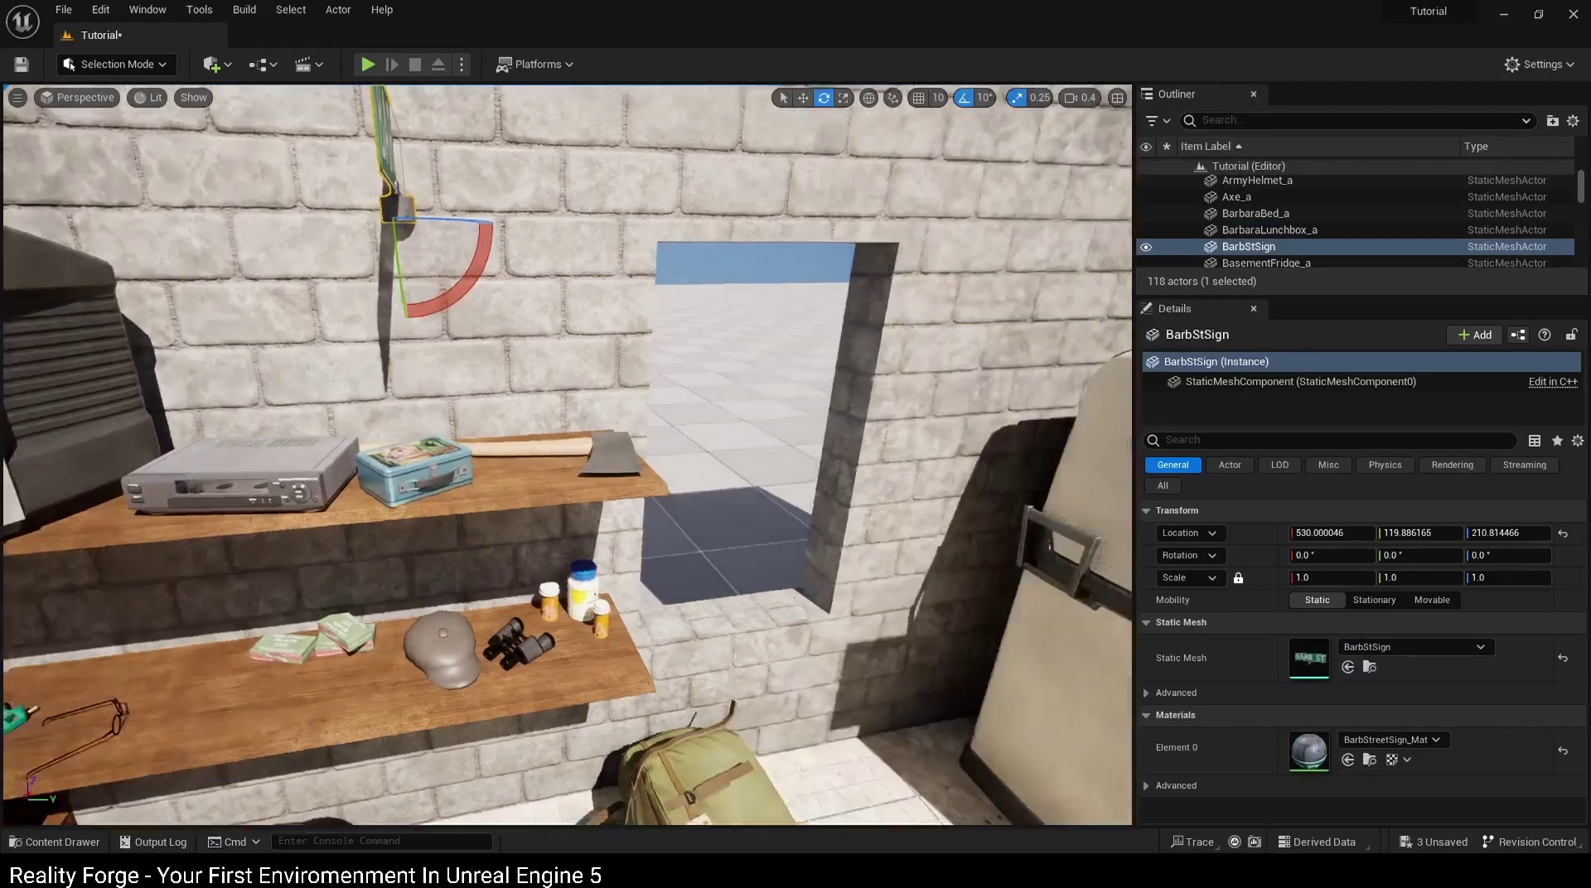
right_drag(566, 447, 464, 447)
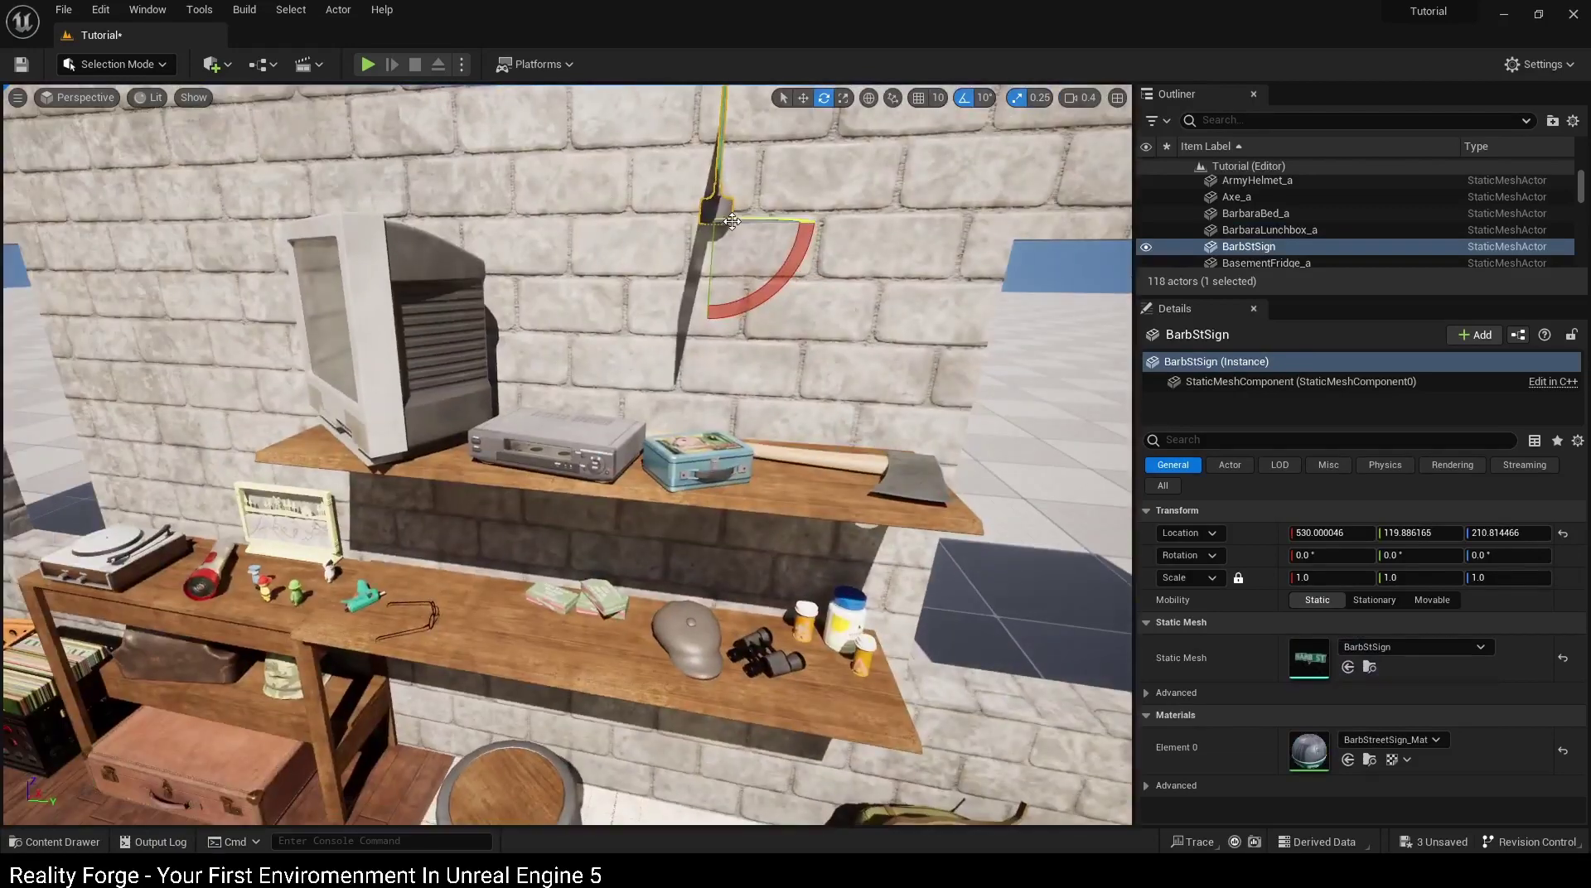
drag(732, 221, 771, 248)
right_drag(771, 249, 729, 249)
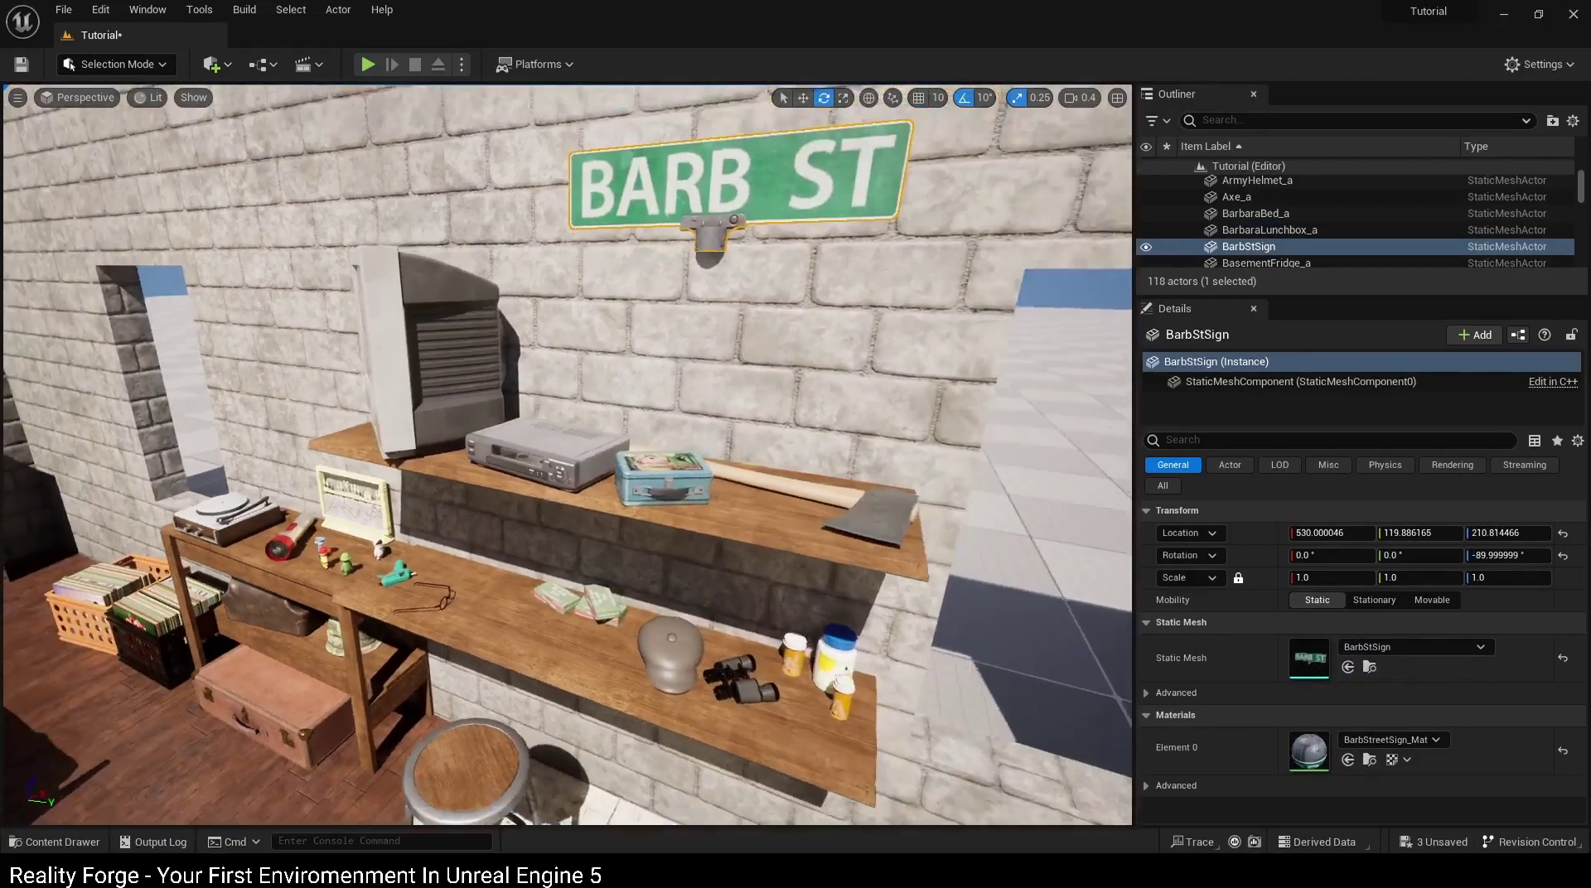
Step: Lower the sign onto the upper shelf, leaning it back against the wall
key(w)
scroll(699, 242, down, 3)
drag(643, 242, 599, 399)
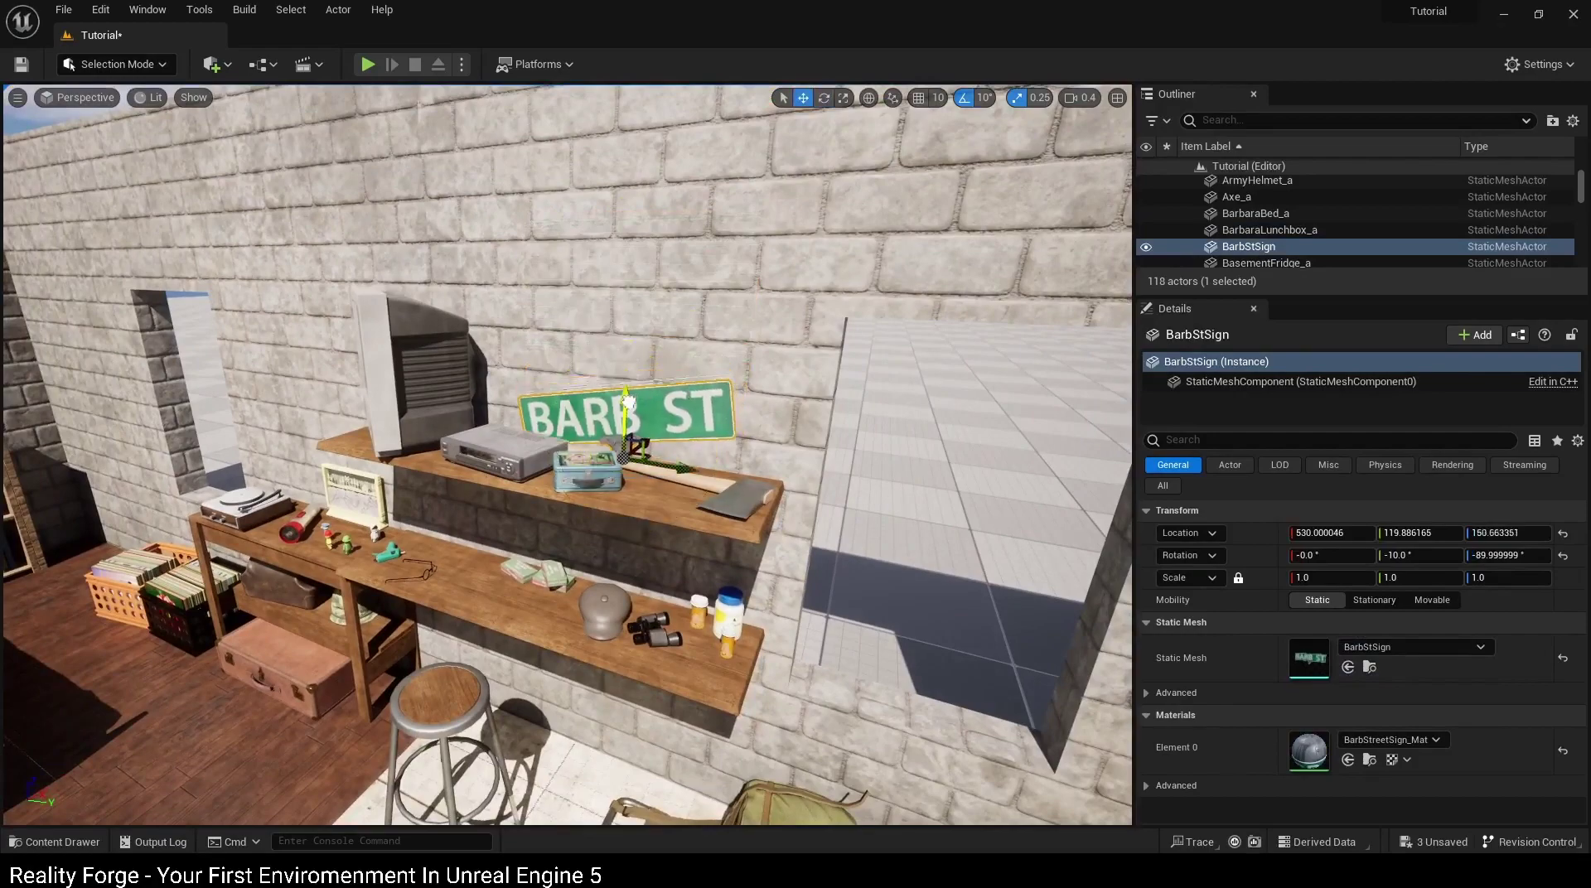
click(659, 387)
right_drag(659, 387, 746, 431)
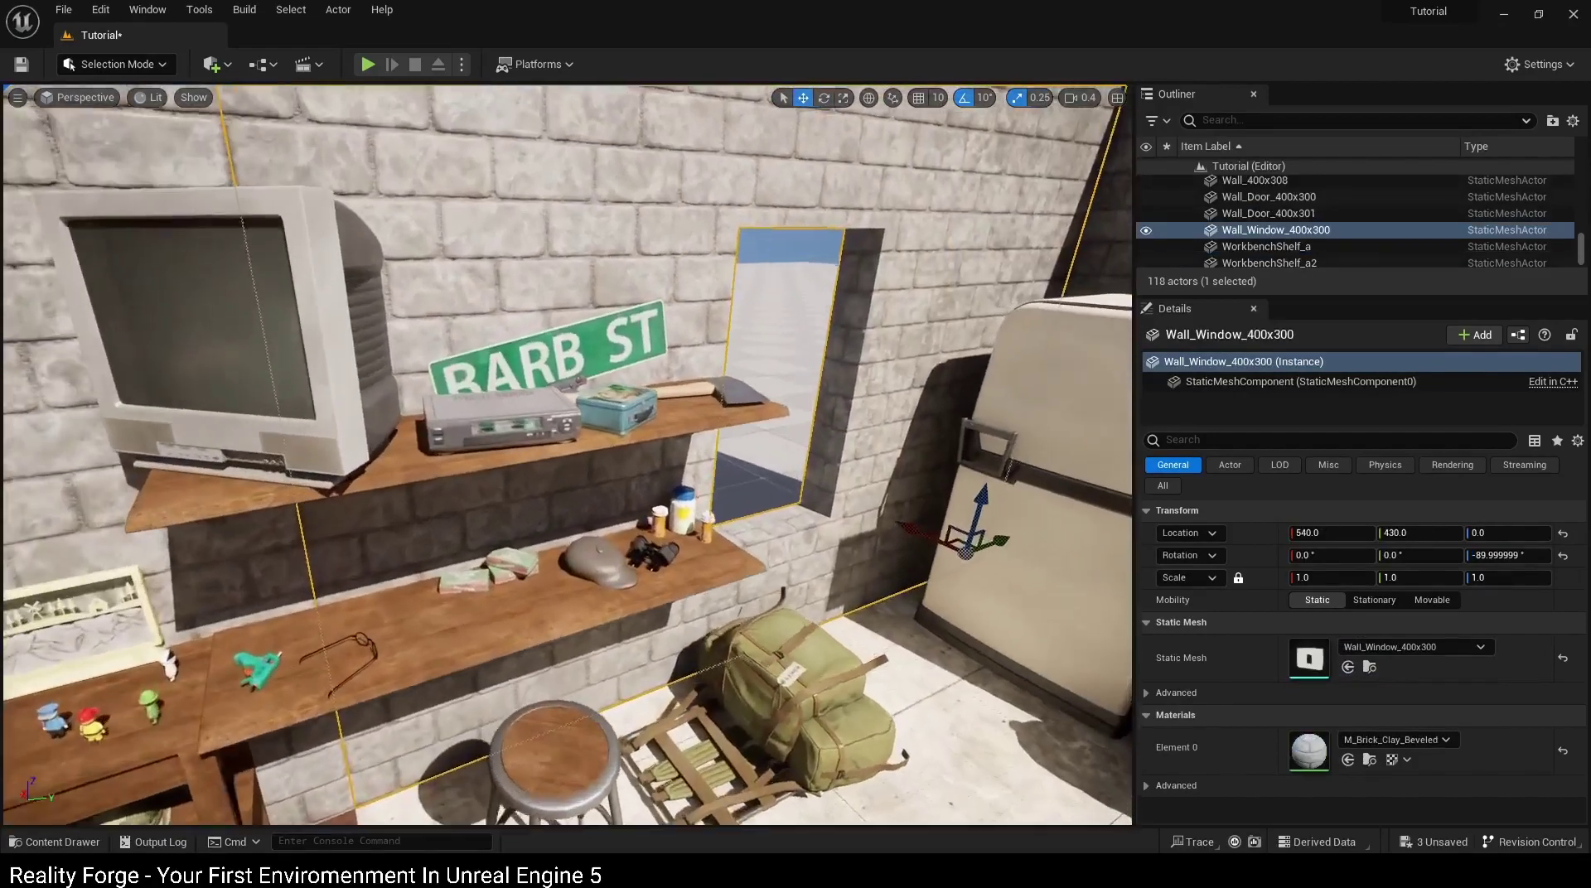
key(ctrl+z)
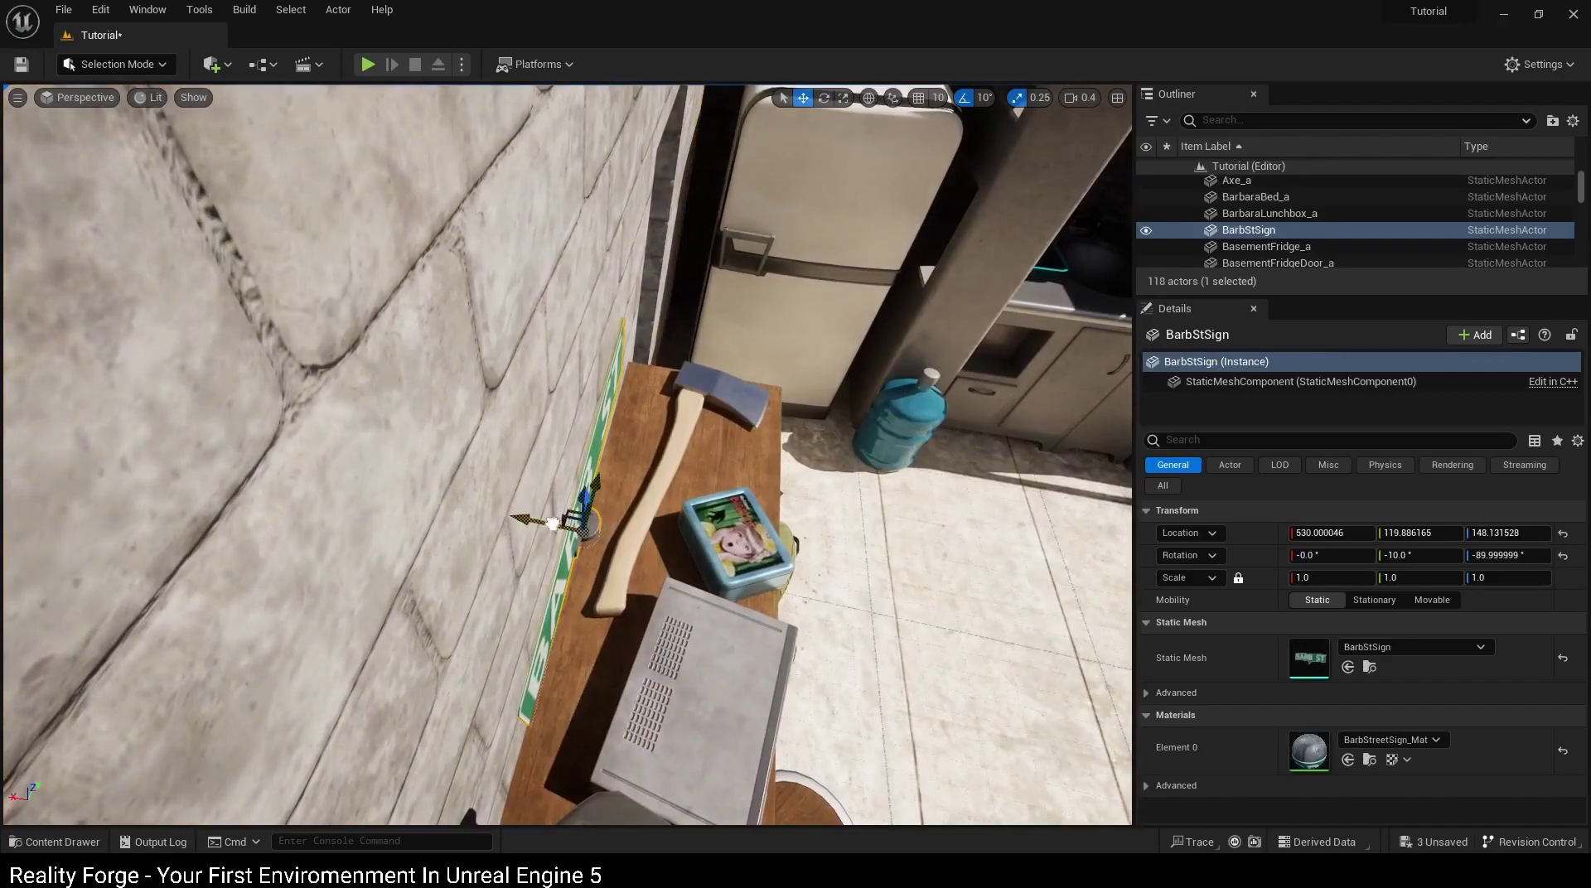
key(ctrl+z)
key(ctrl+y)
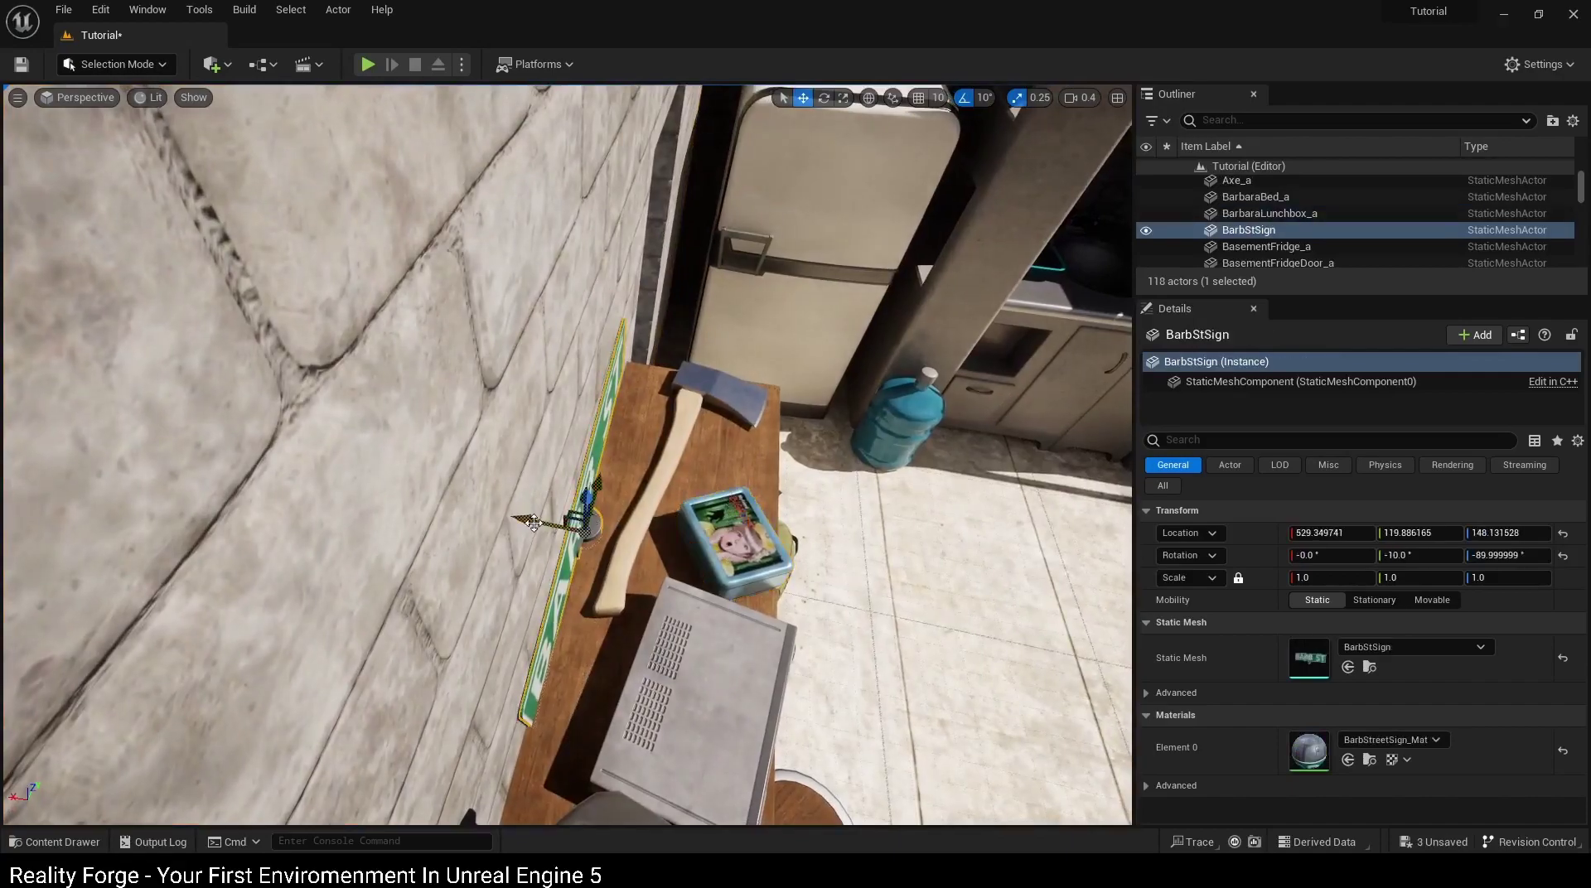
key(ctrl+z)
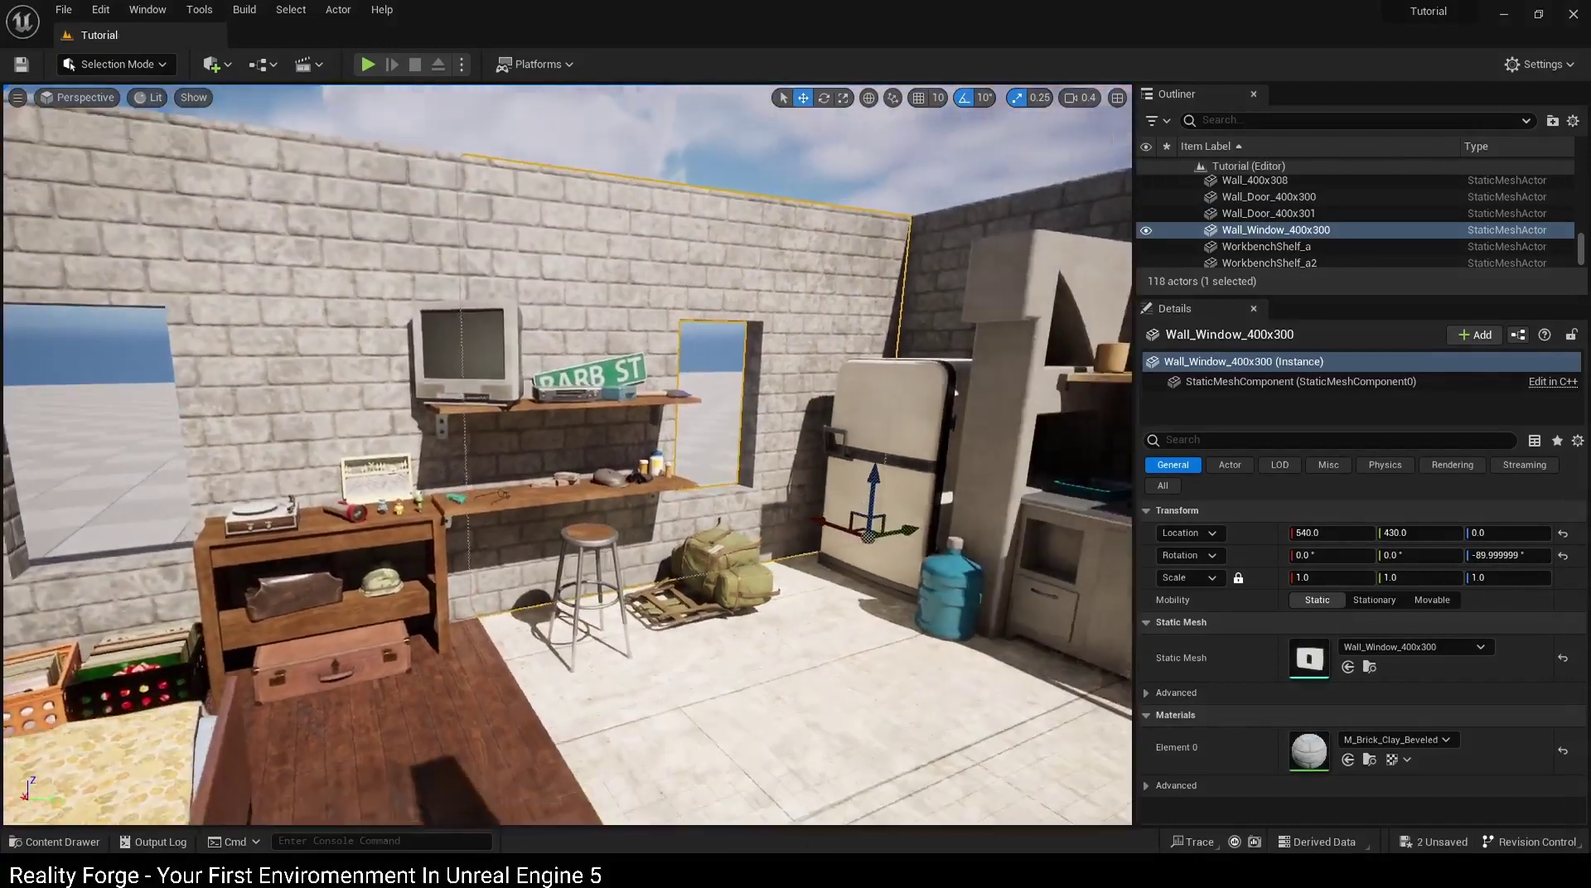
key(ctrl+space)
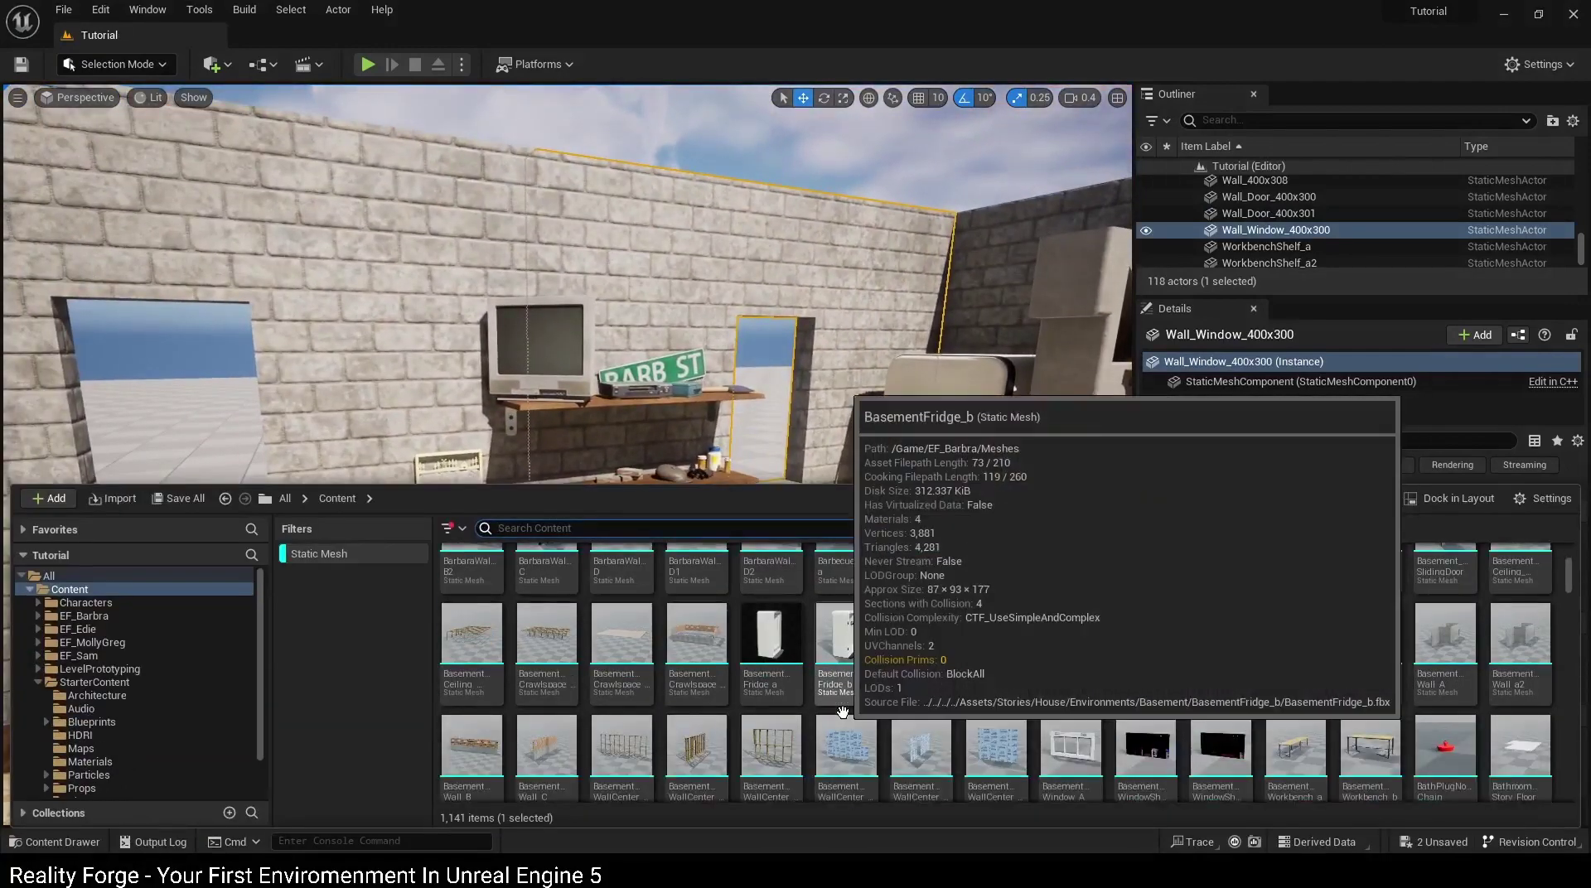
Step: Place a BunkerFirstAidKit_a on the wall and turn it 90 degrees
scroll(843, 711, down, 2)
scroll(861, 700, down, 3)
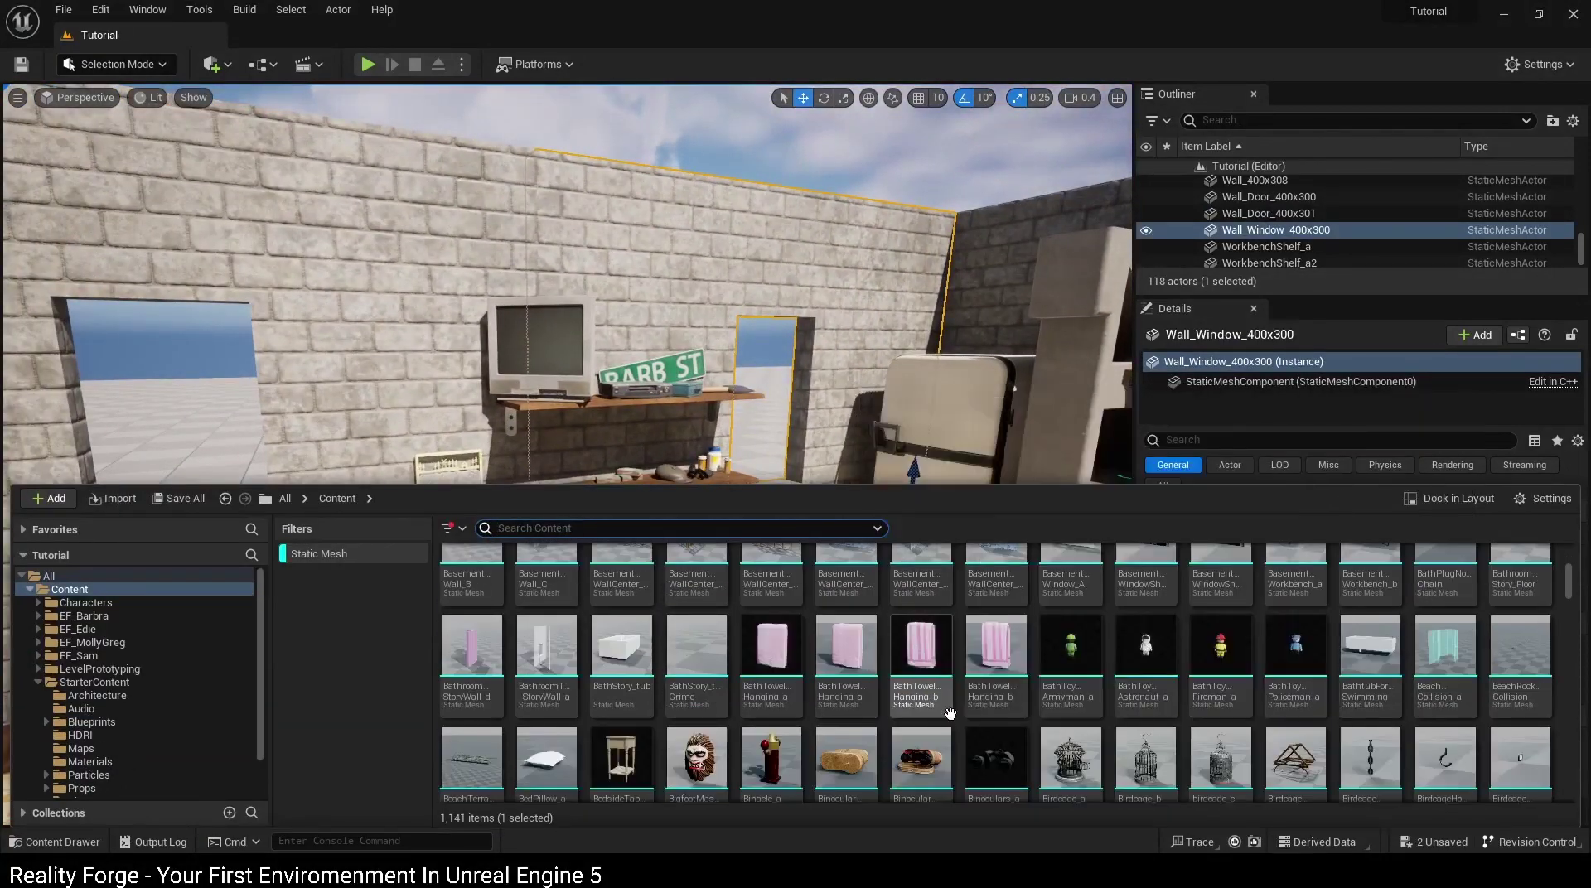
scroll(953, 711, down, 3)
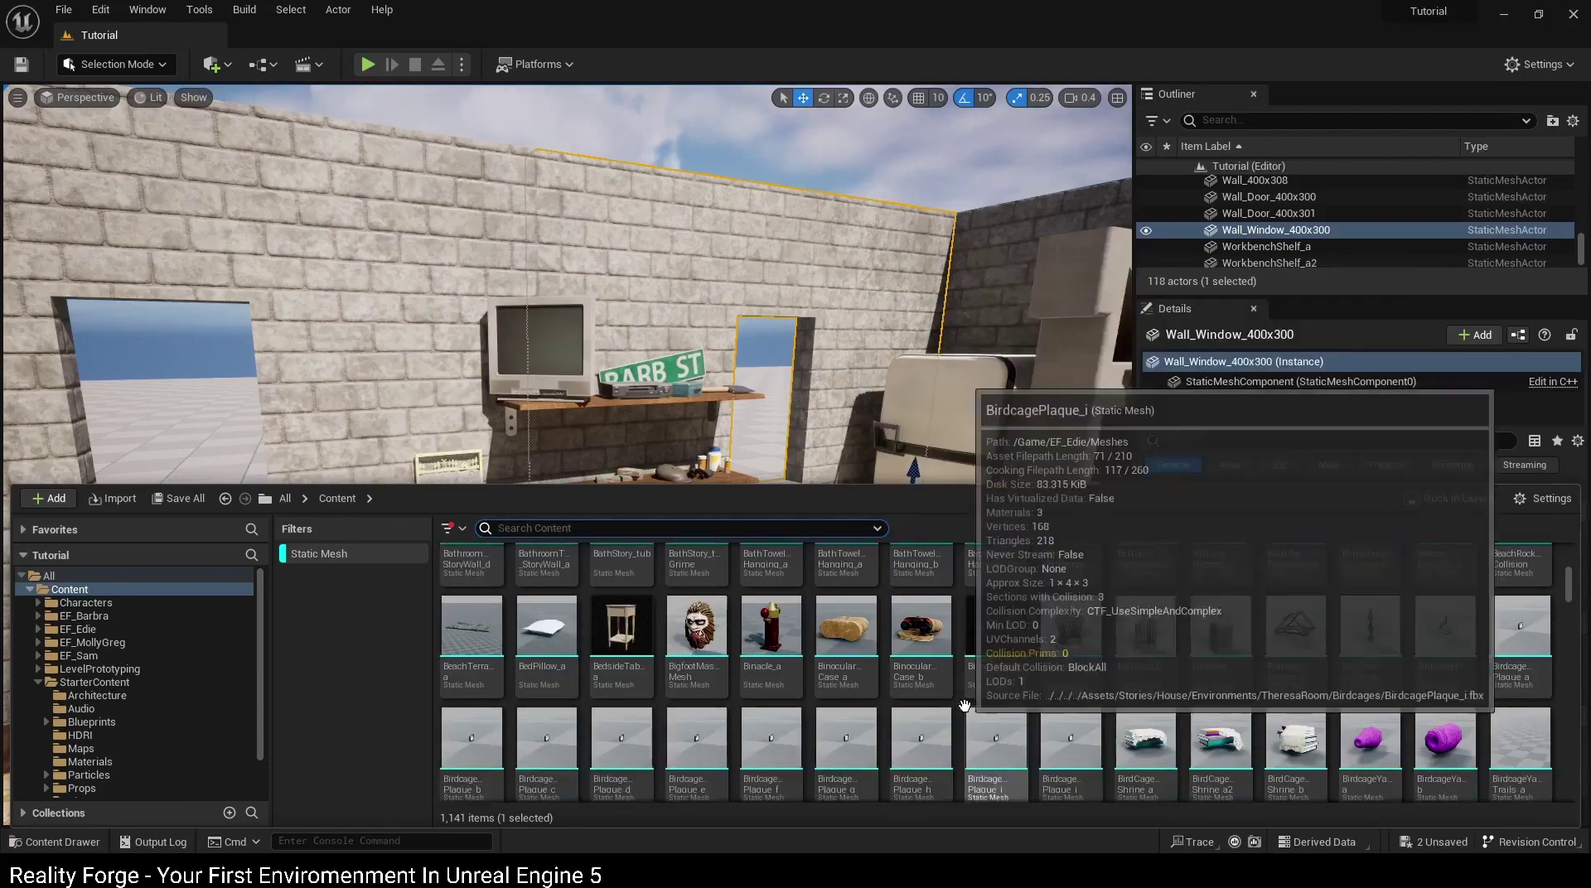
scroll(964, 705, down, 2)
scroll(961, 706, down, 2)
scroll(959, 707, down, 2)
scroll(955, 707, down, 2)
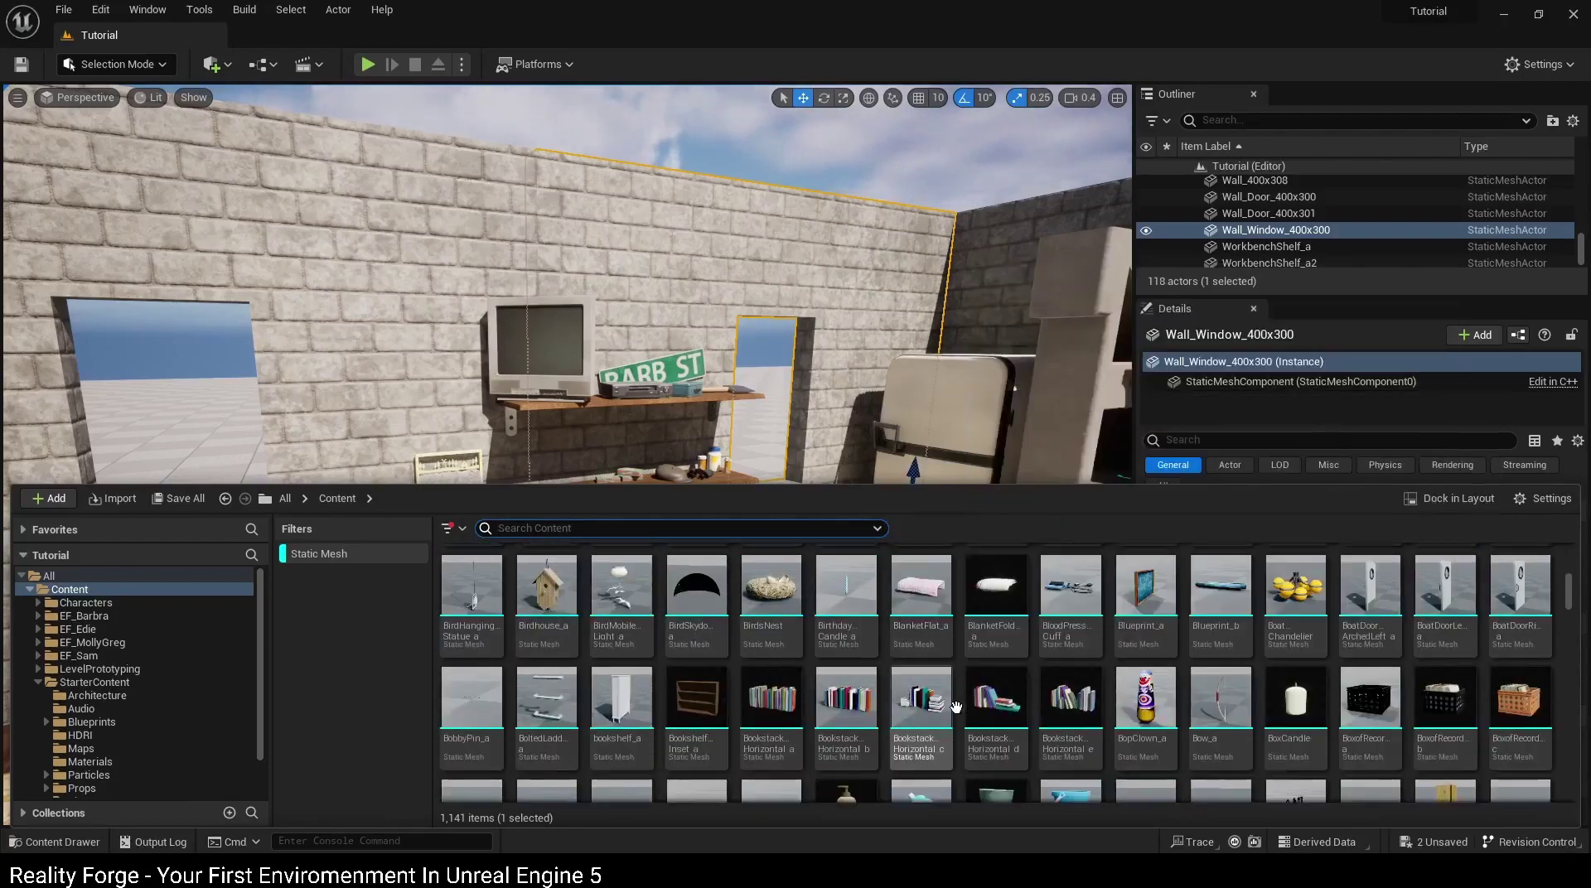
scroll(944, 702, down, 2)
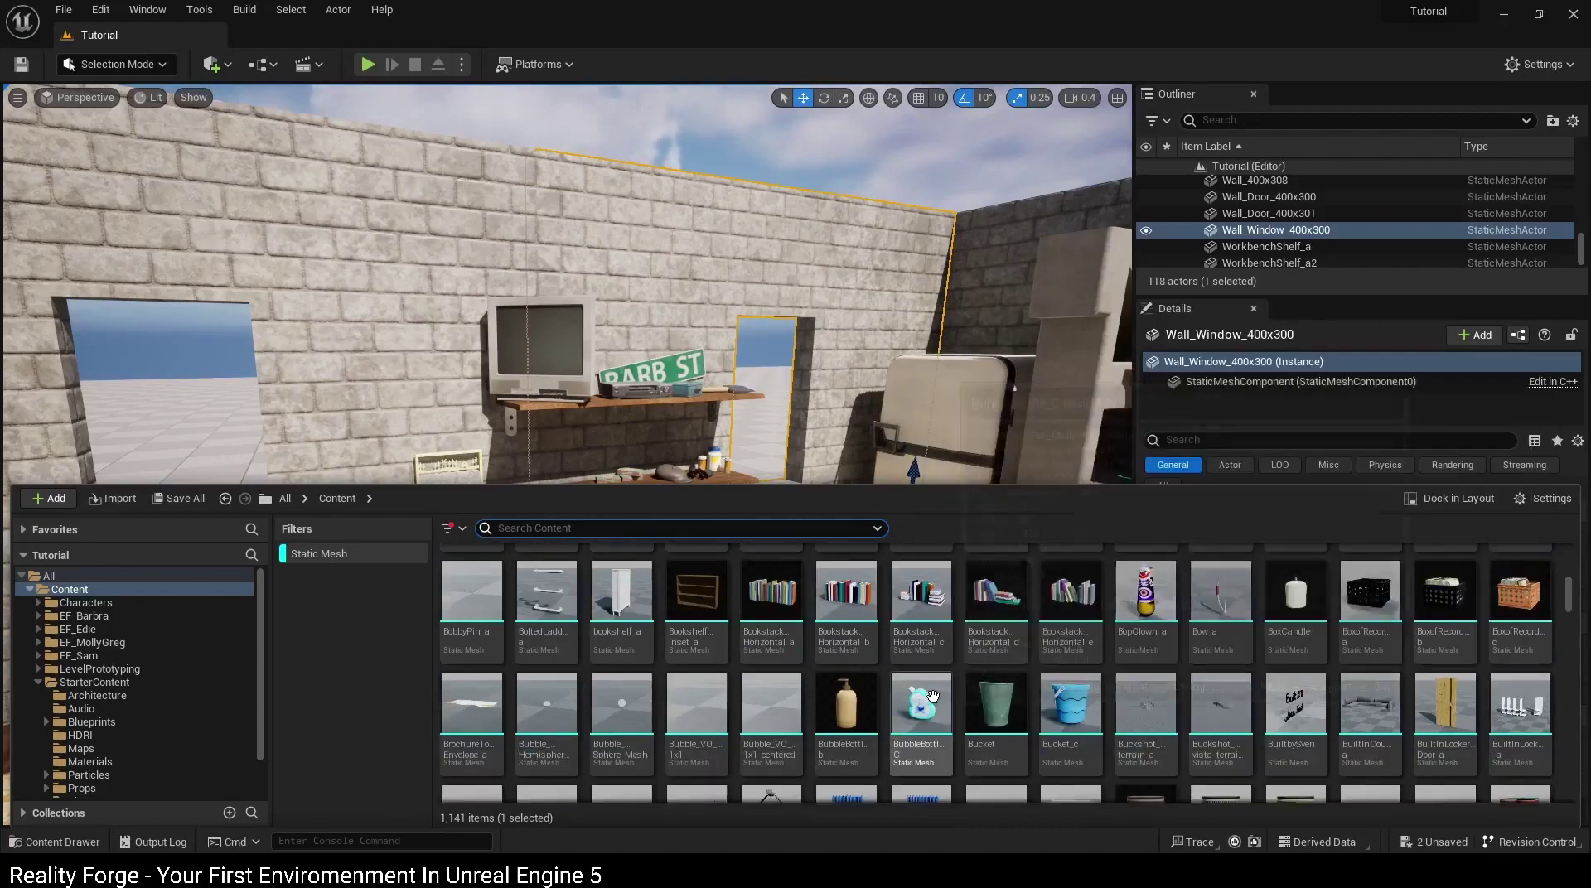
scroll(937, 701, down, 2)
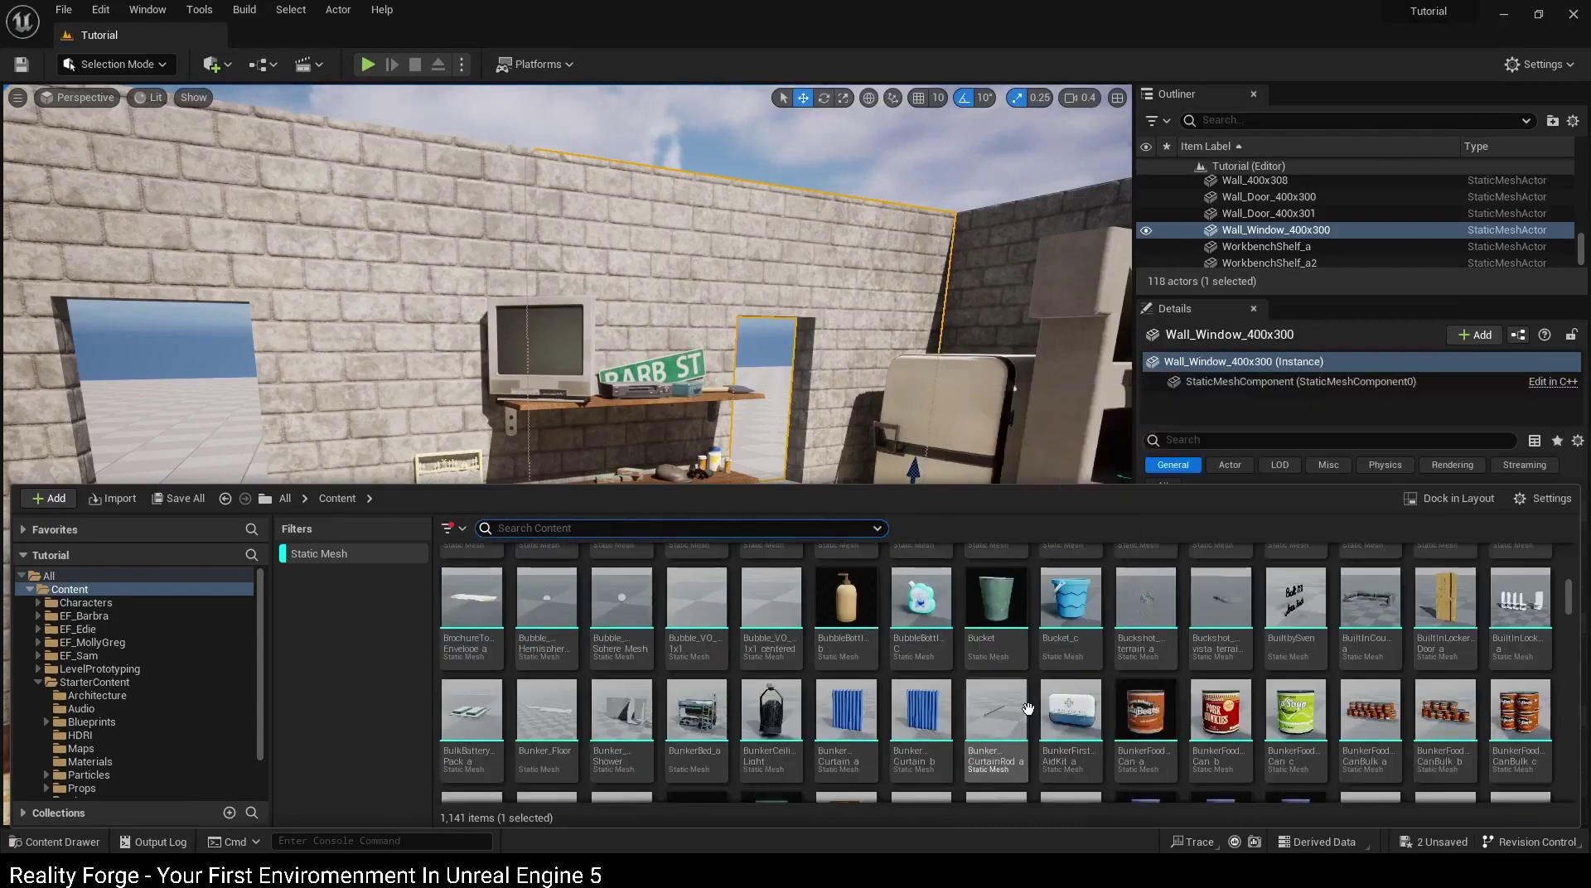
scroll(1077, 692, down, 1)
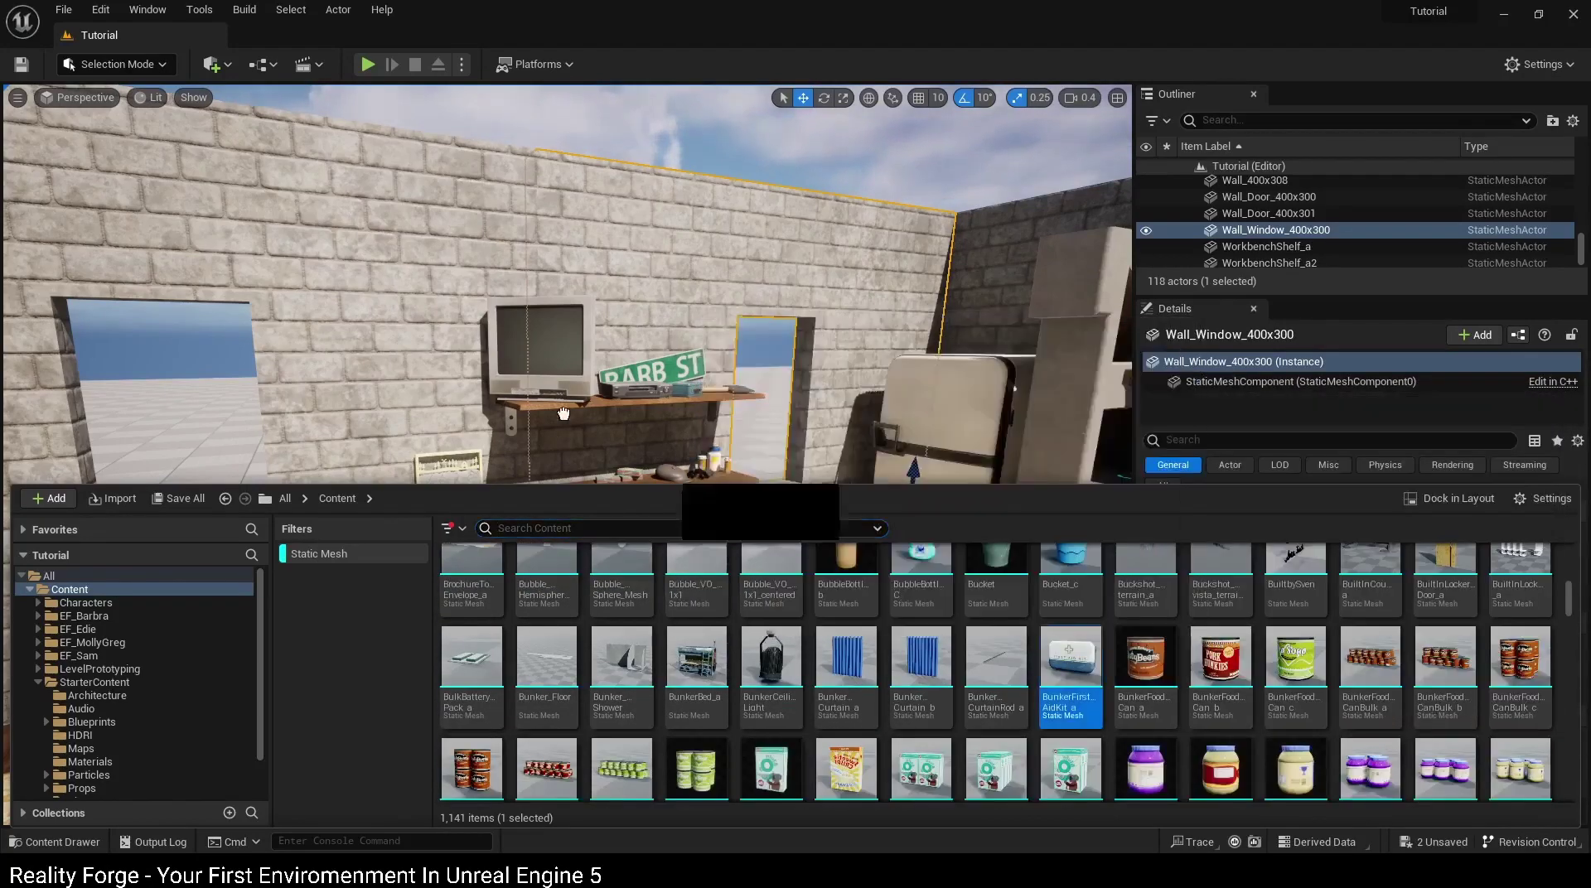
drag(563, 412, 410, 410)
key(f)
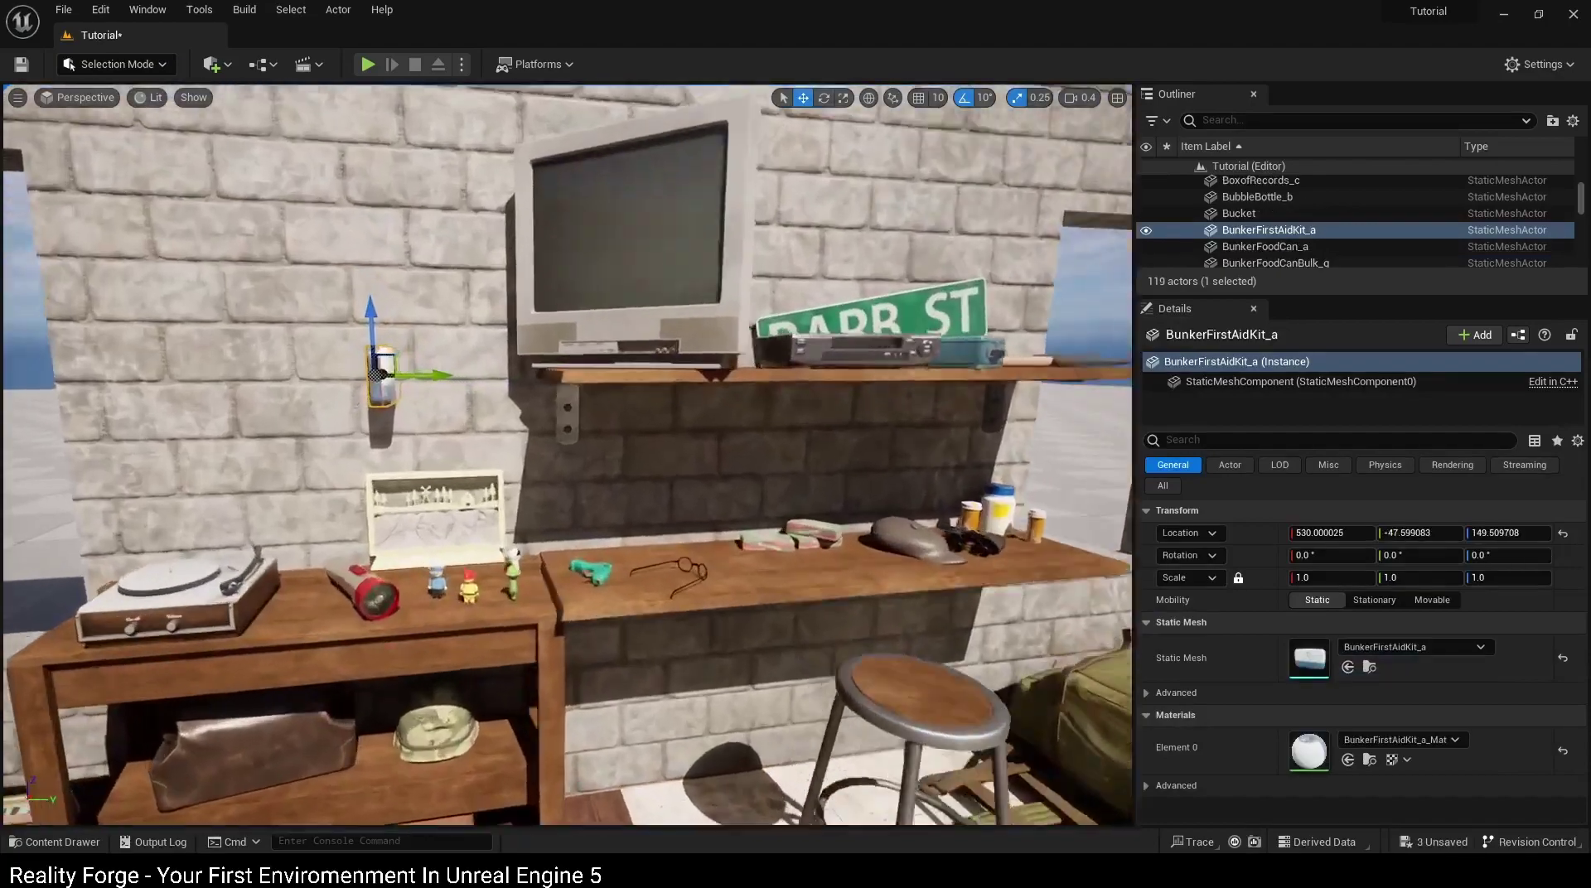
key(e)
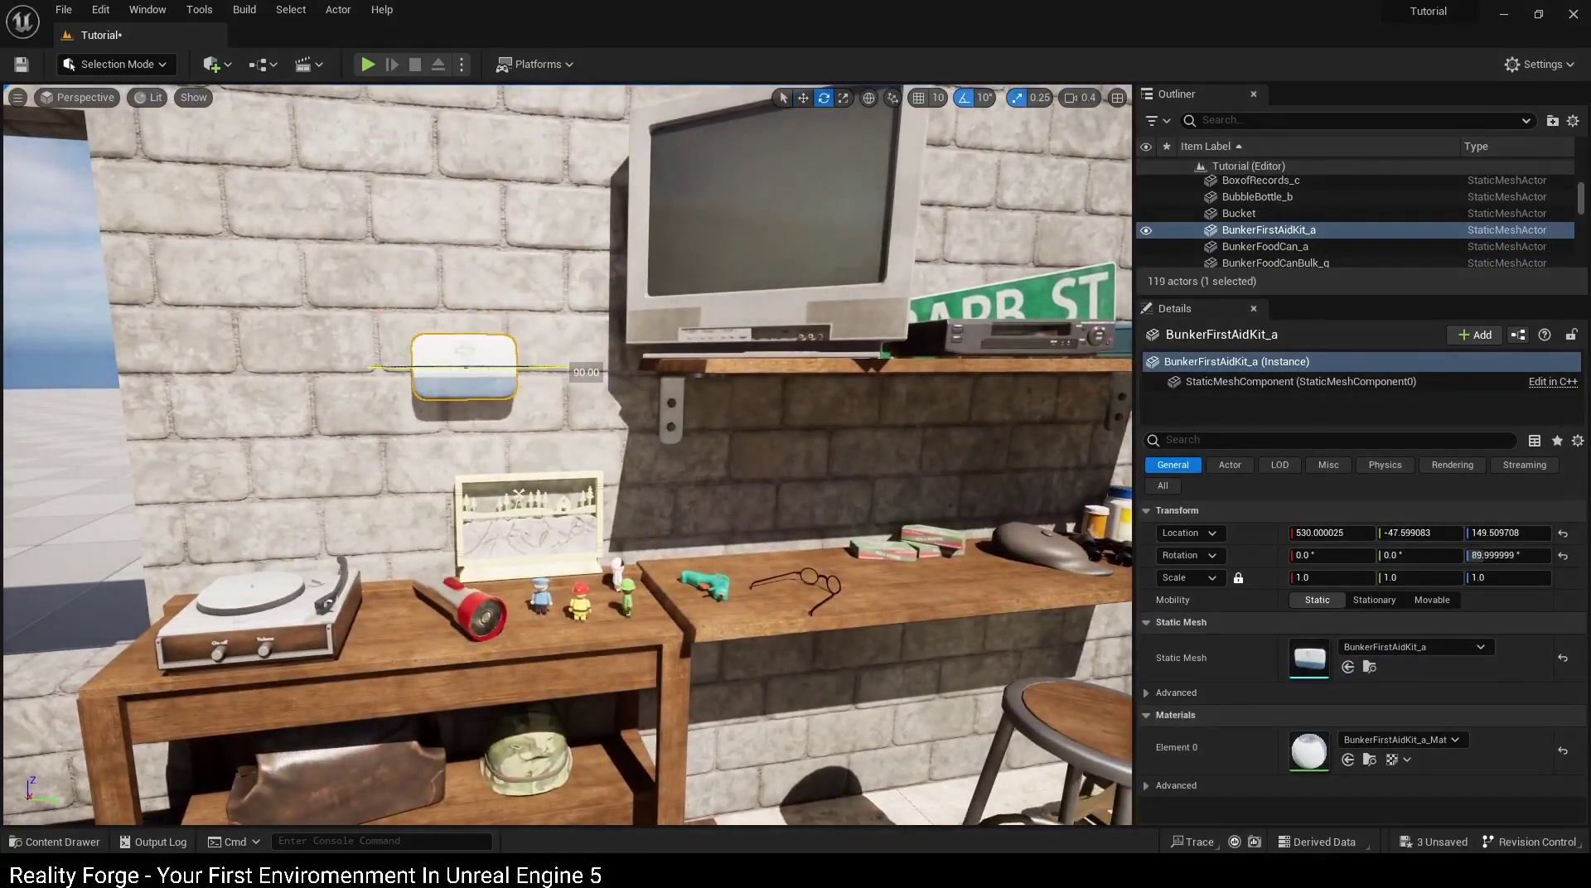
mouse_move(581, 373)
right_down()
mouse_move(497, 373)
mouse_move(535, 390)
right_up()
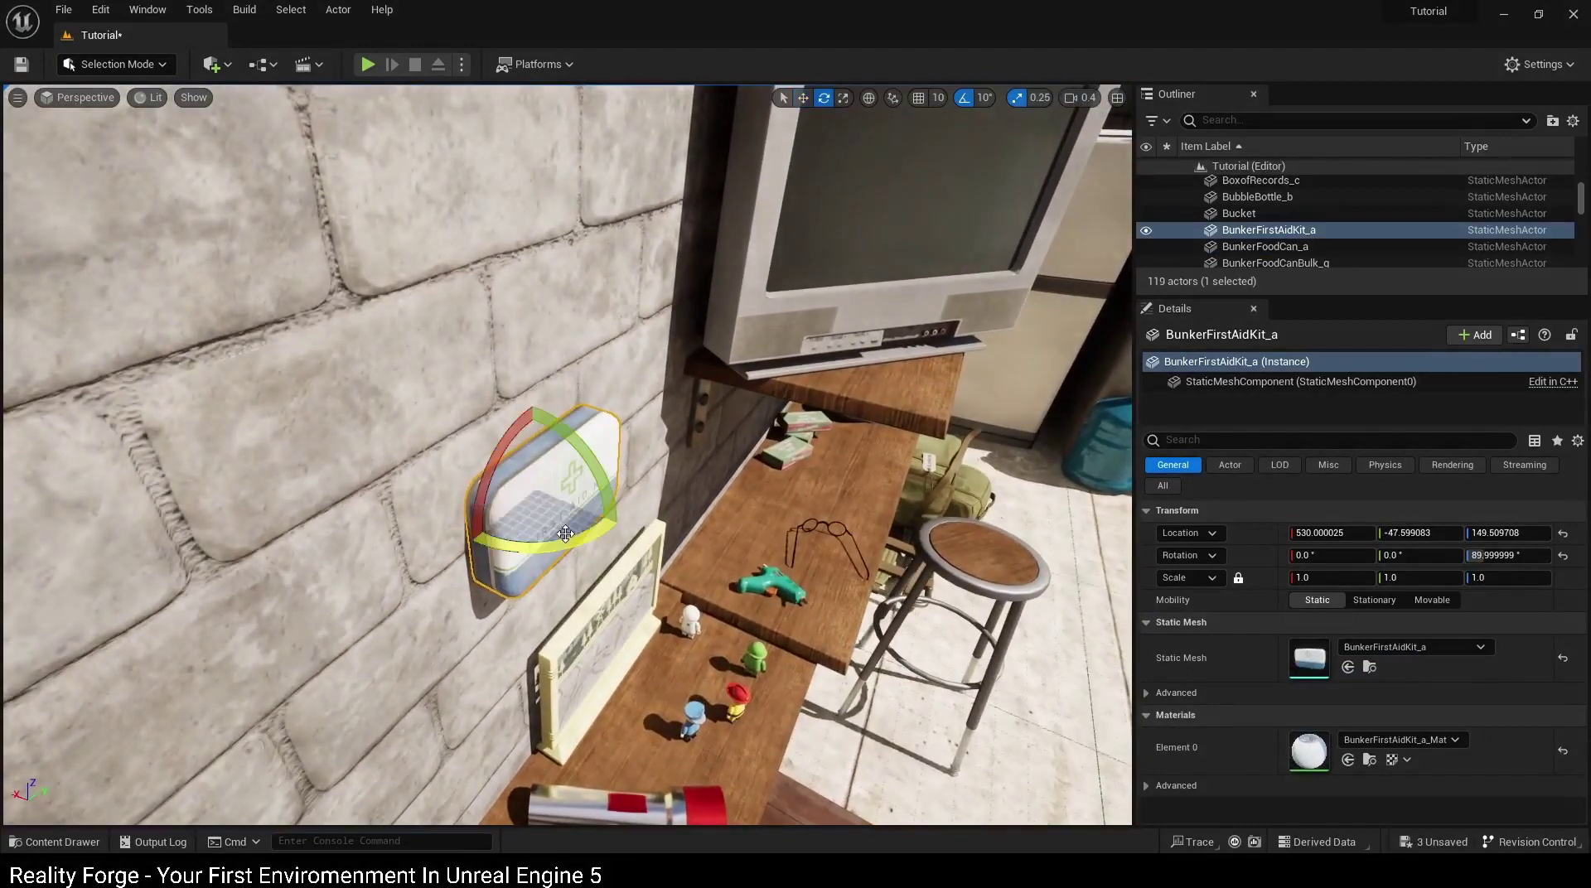
Step: Move the first-aid kit onto the lower shelf beside the ammo boxes, tipped flat -90° on X
alt+drag(576, 535, 577, 534)
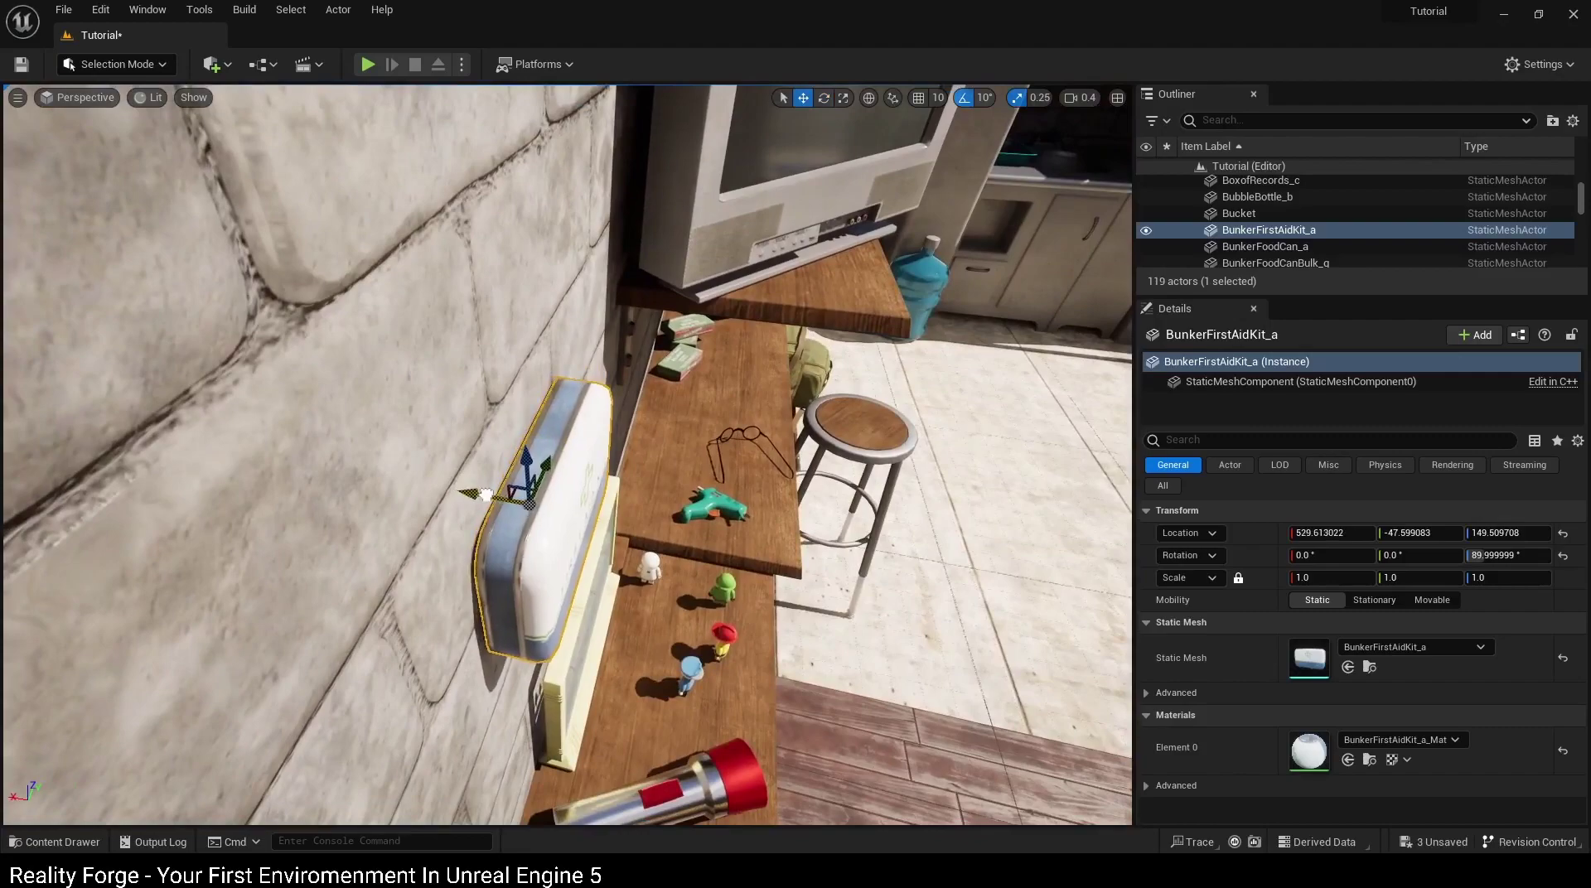
scroll(1343, 224, down, 2)
double_click(1278, 230)
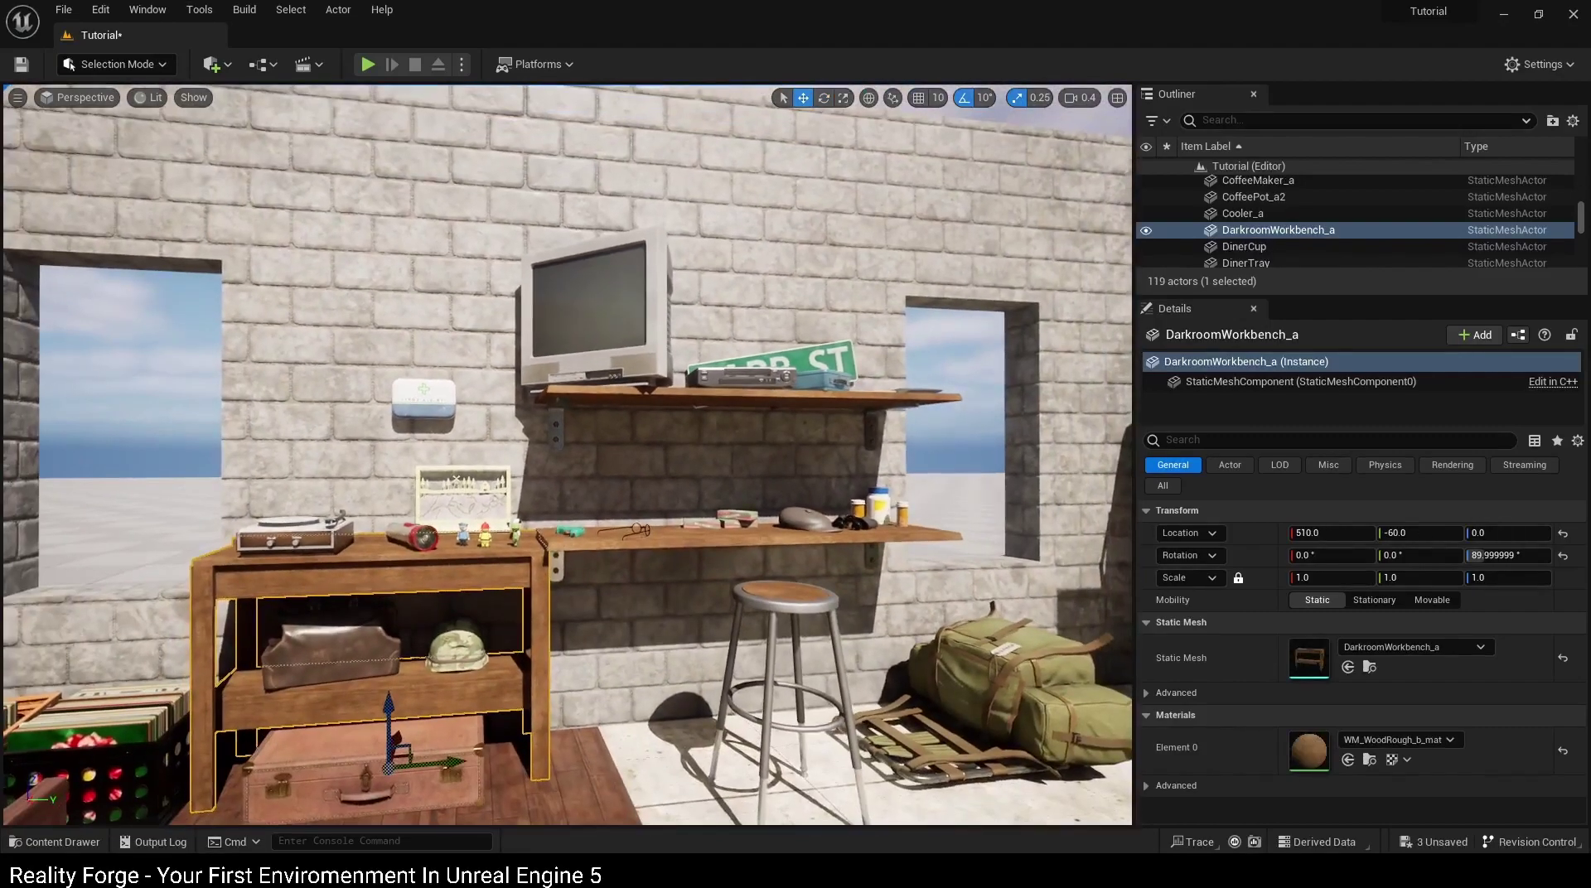
scroll(537, 587, up, 5)
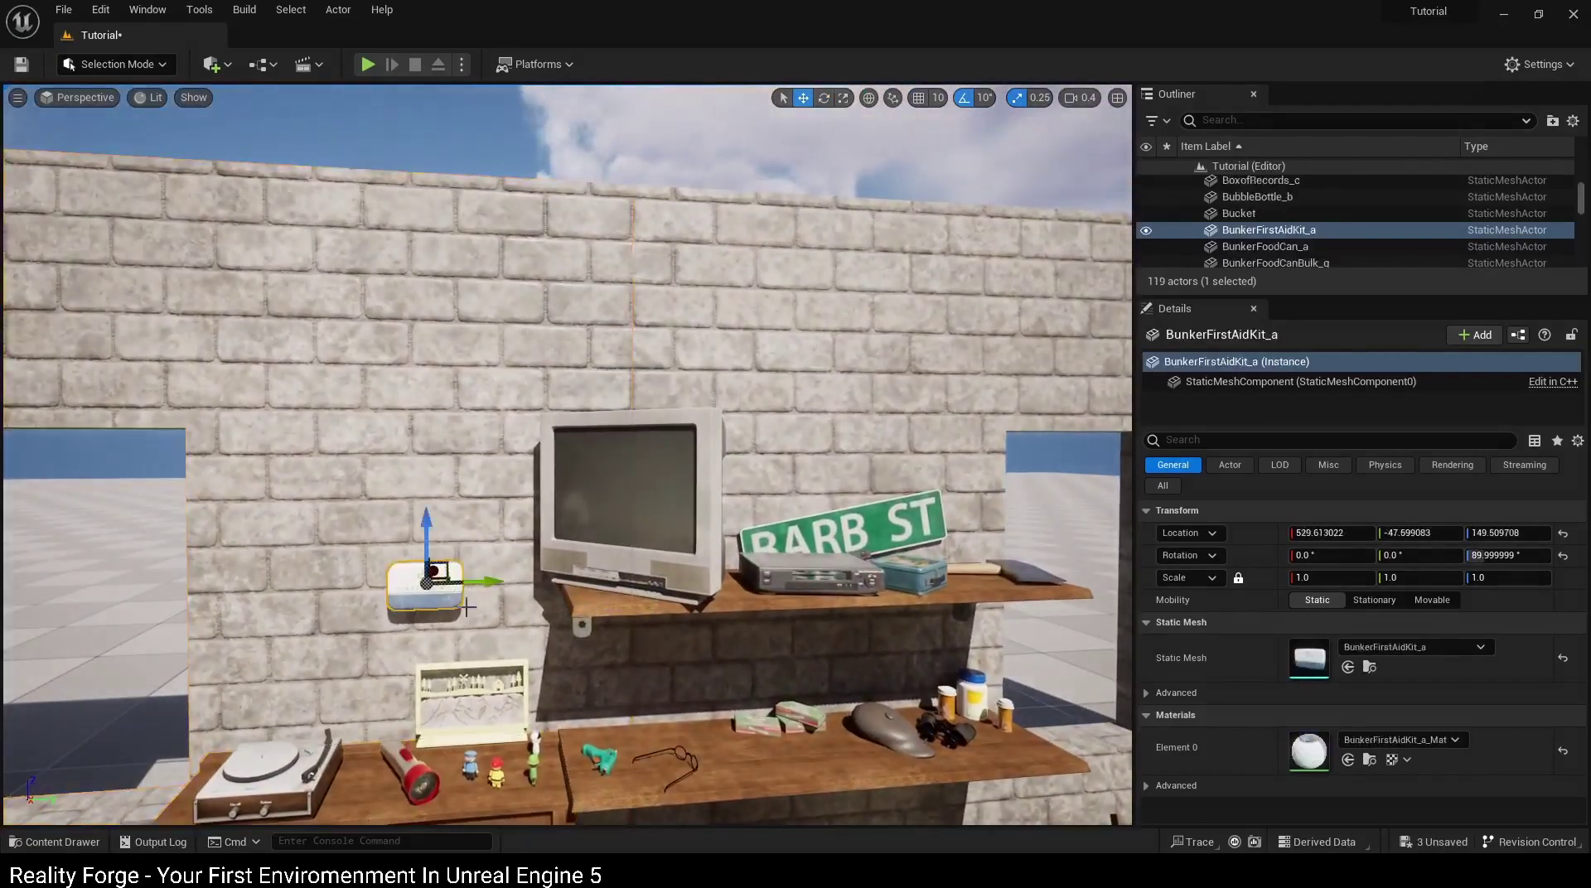
key(Delete)
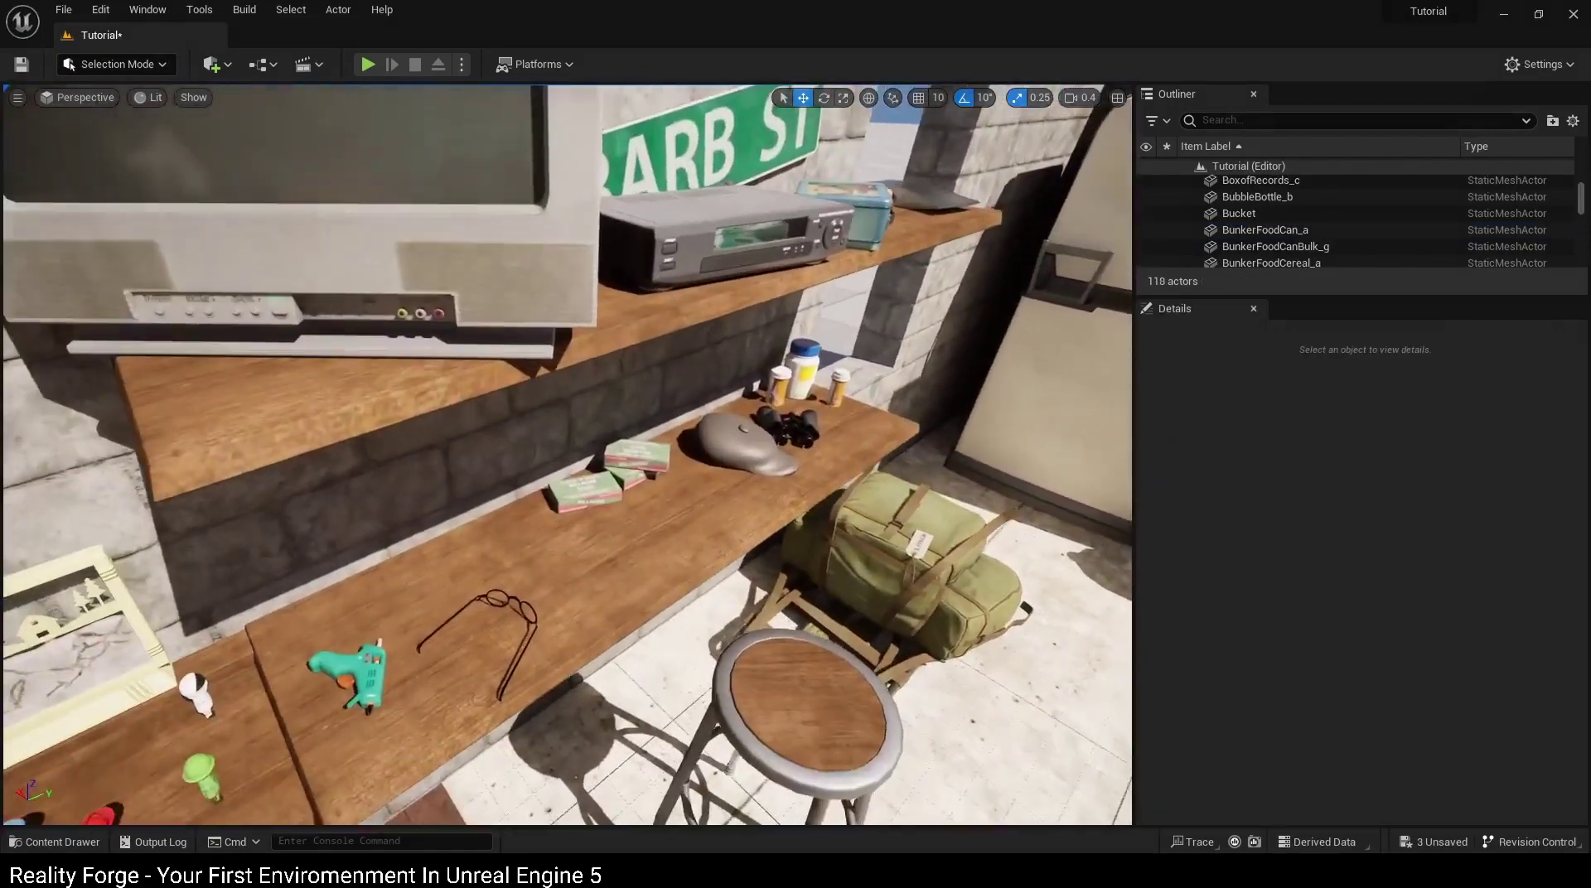
right_click(688, 575)
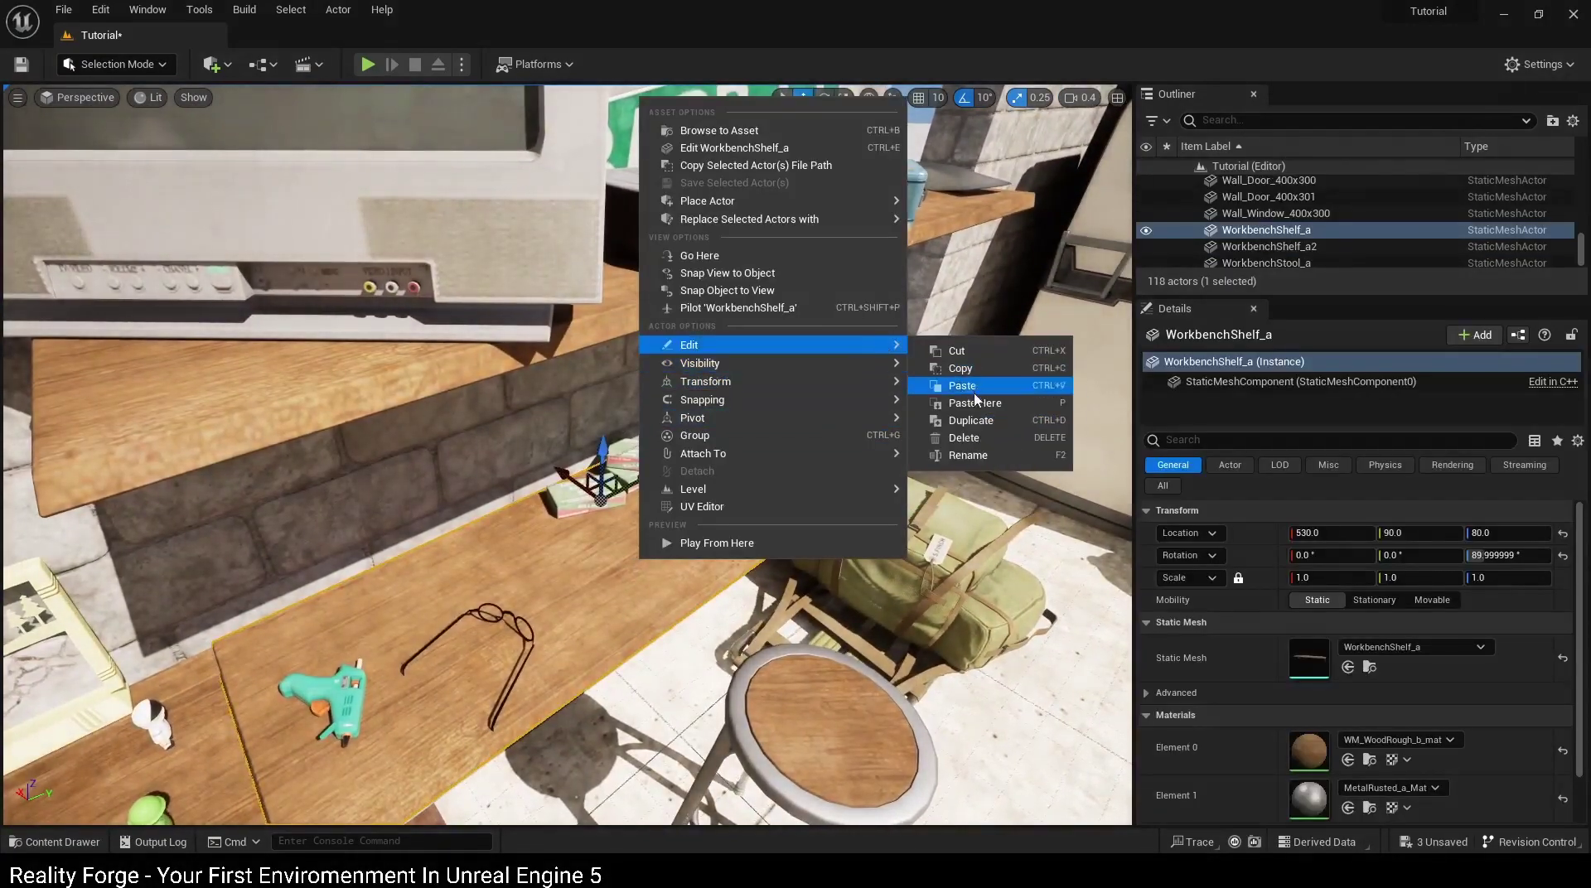
click(976, 403)
scroll(689, 606, up, 3)
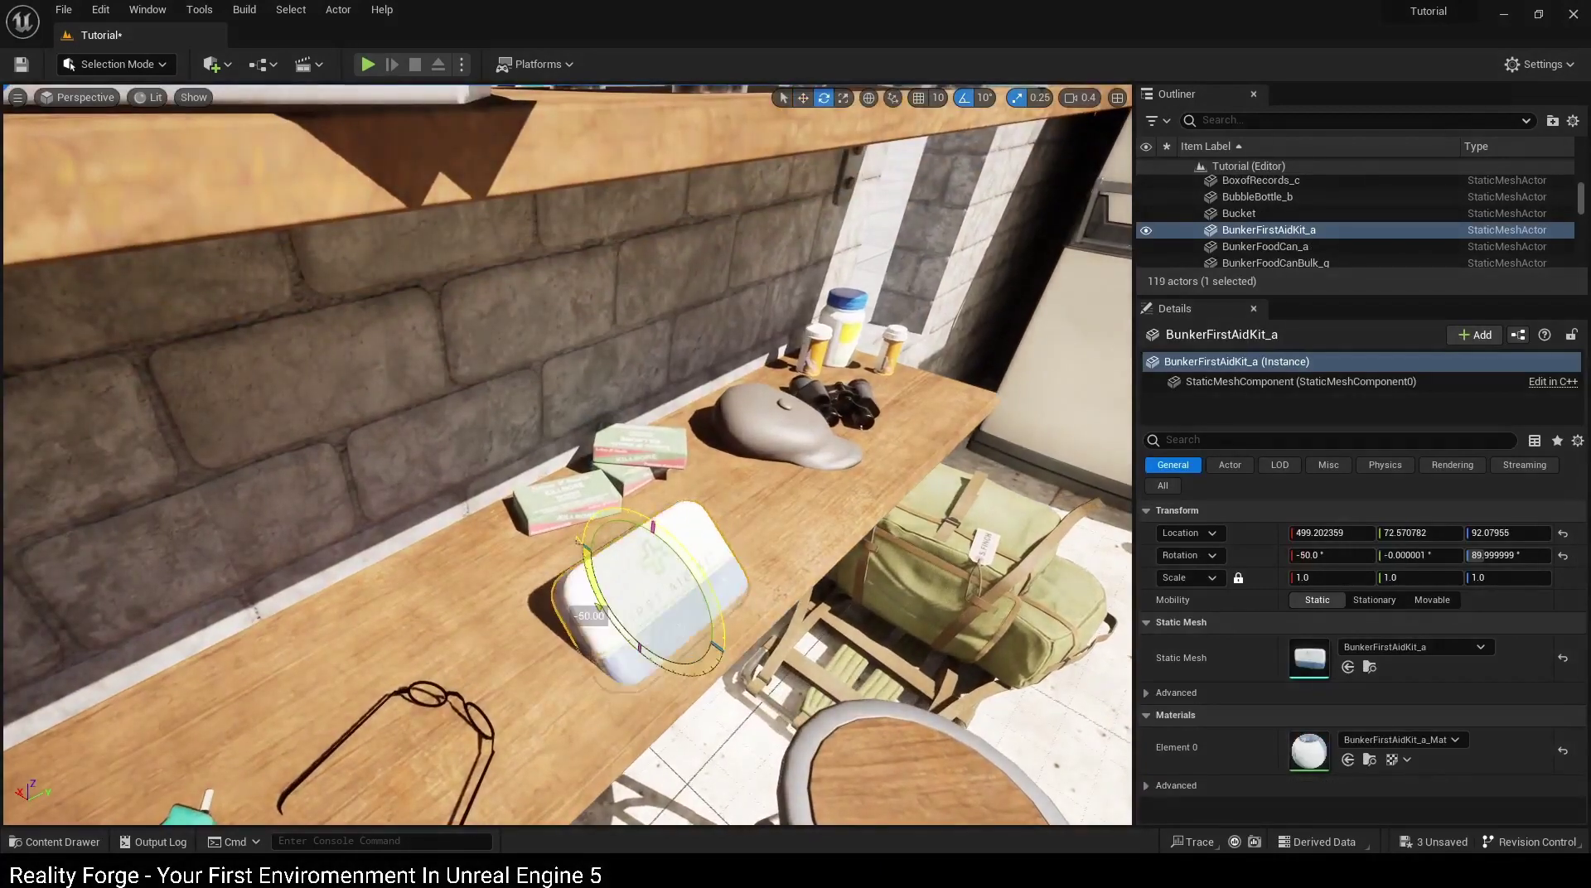
right_drag(716, 571, 710, 605)
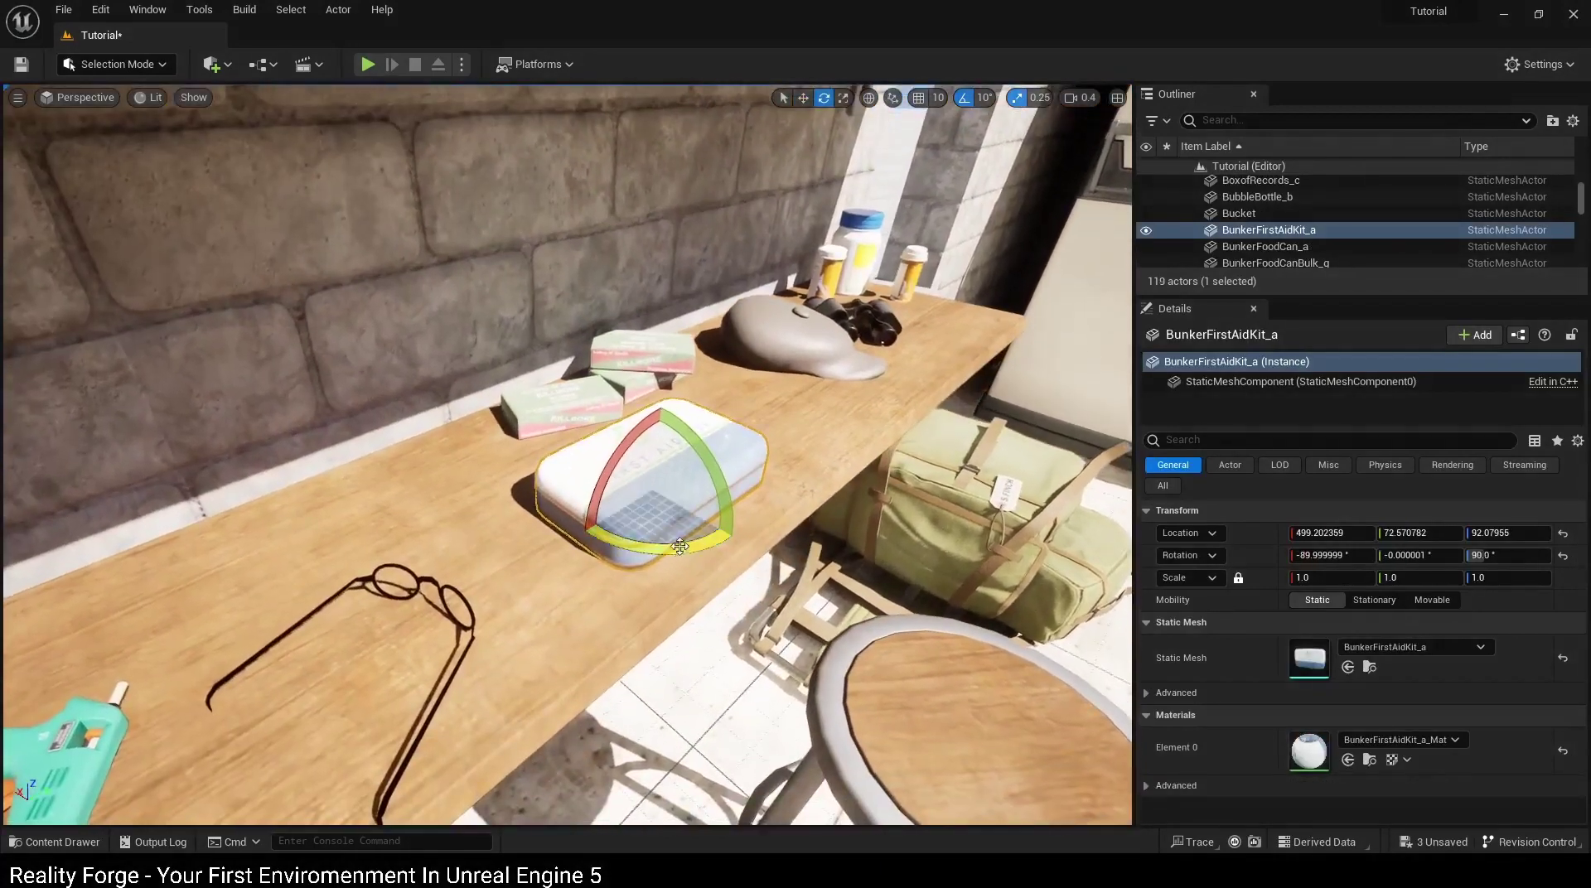
Step: Pull back the view and scroll the asset library to the camera lens meshes
click(794, 514)
right_drag(794, 513, 746, 497)
click(746, 663)
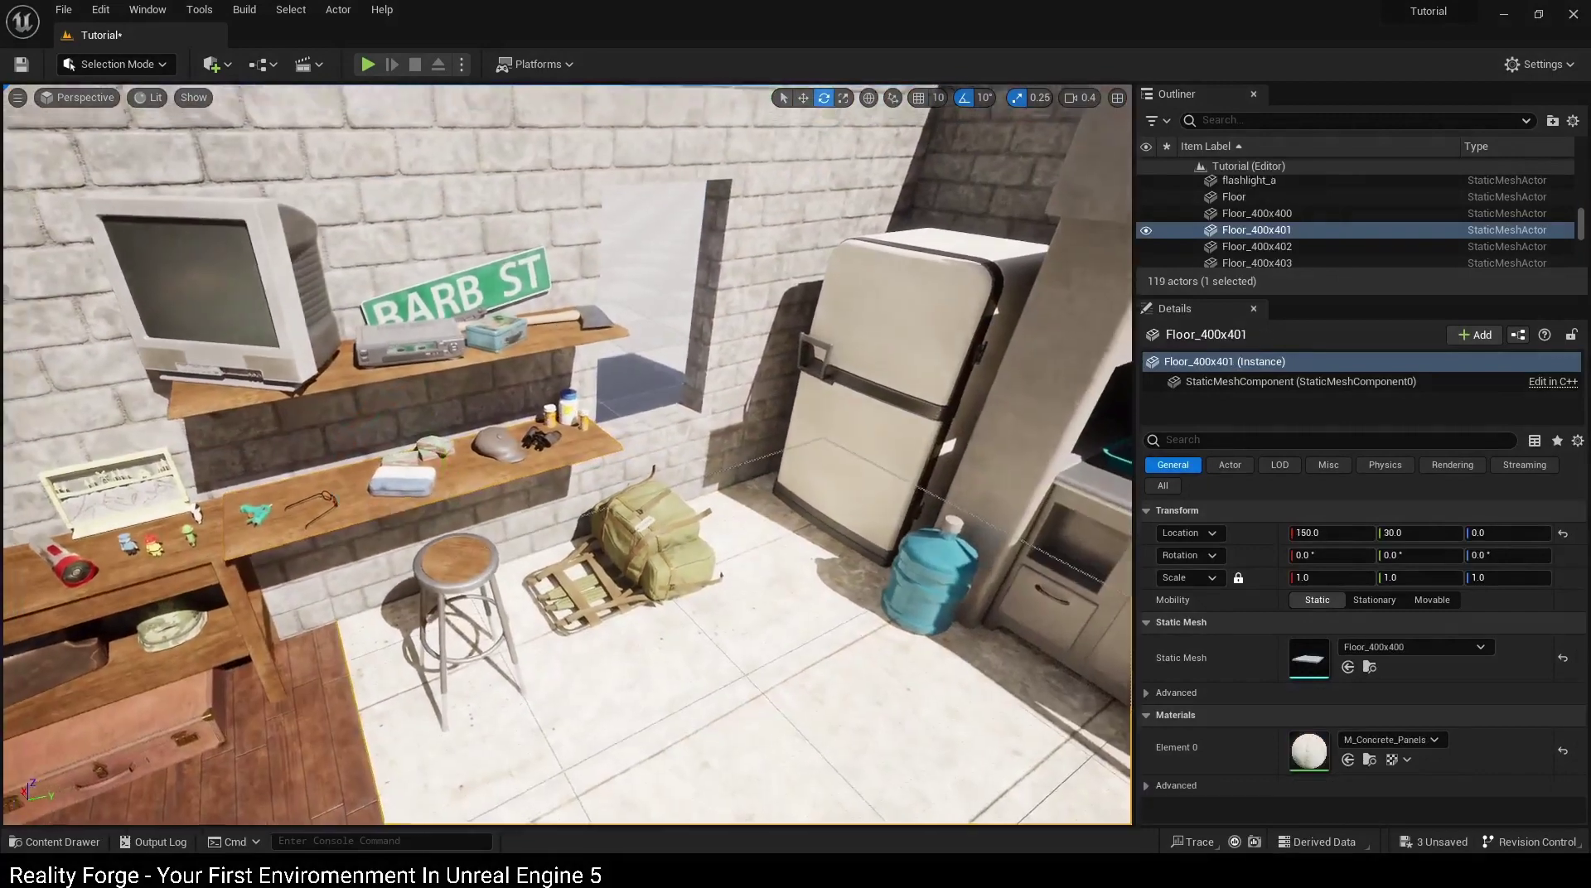
key(ctrl+space)
scroll(1030, 735, down, 2)
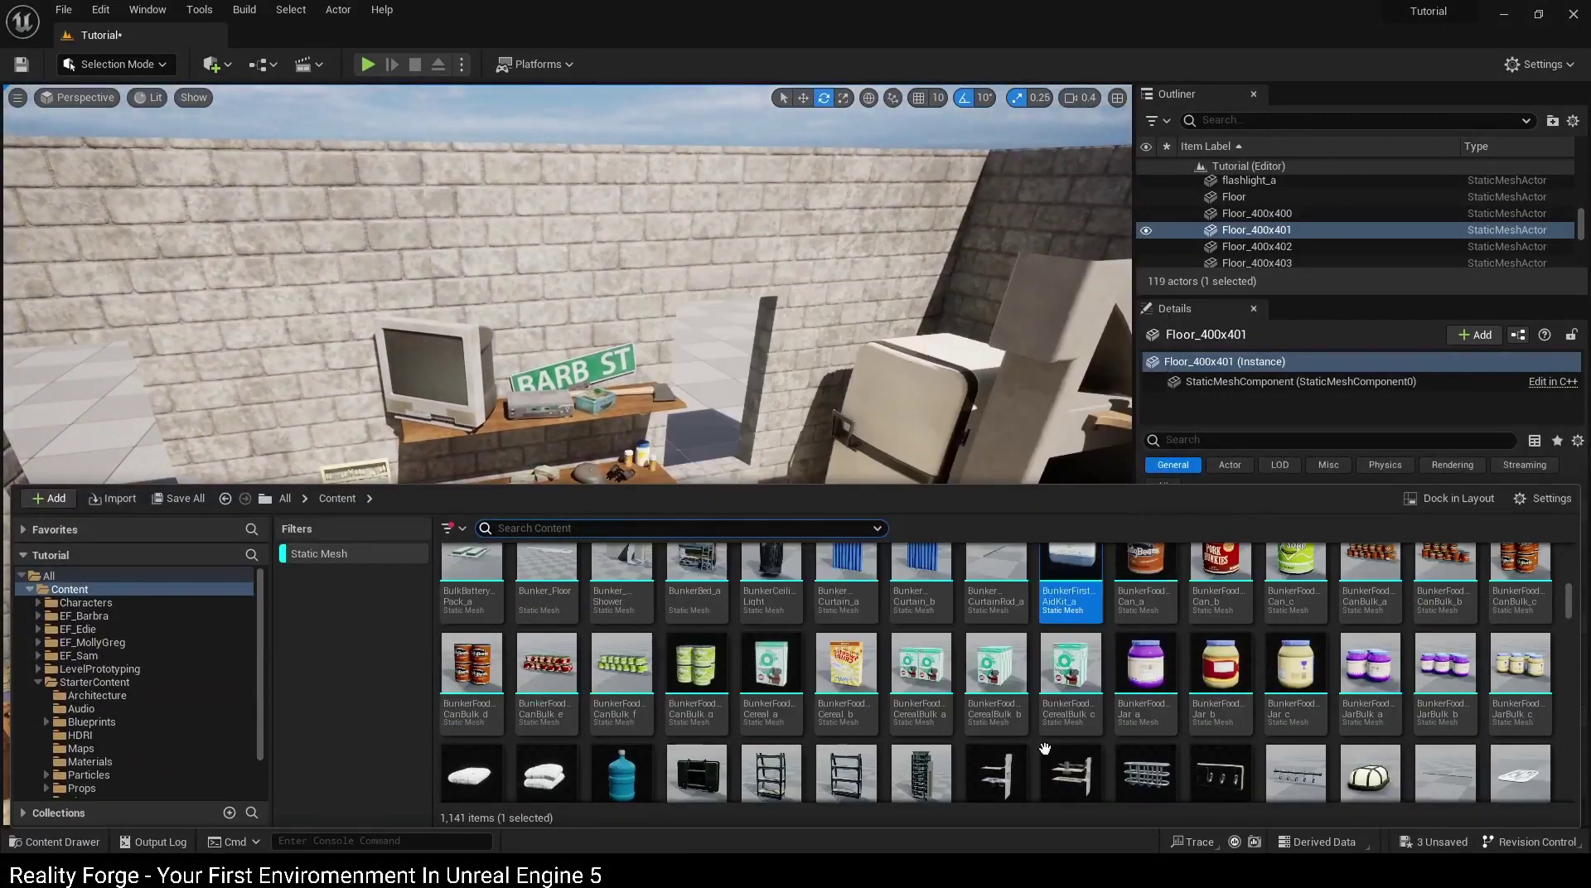
scroll(1177, 728, down, 2)
scroll(1111, 702, down, 2)
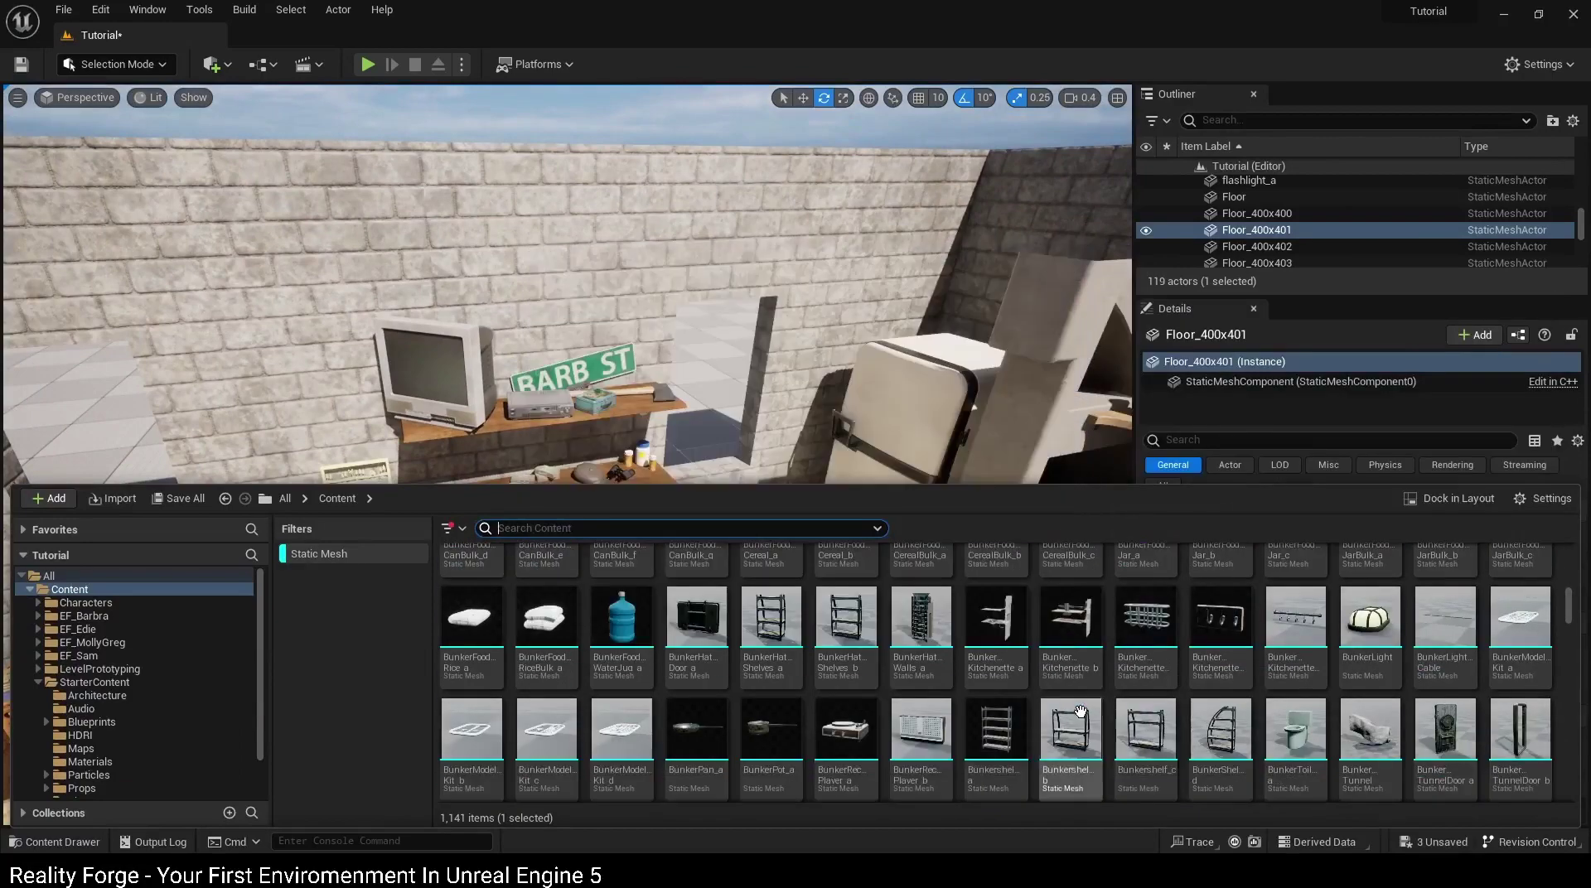
scroll(1127, 703, down, 2)
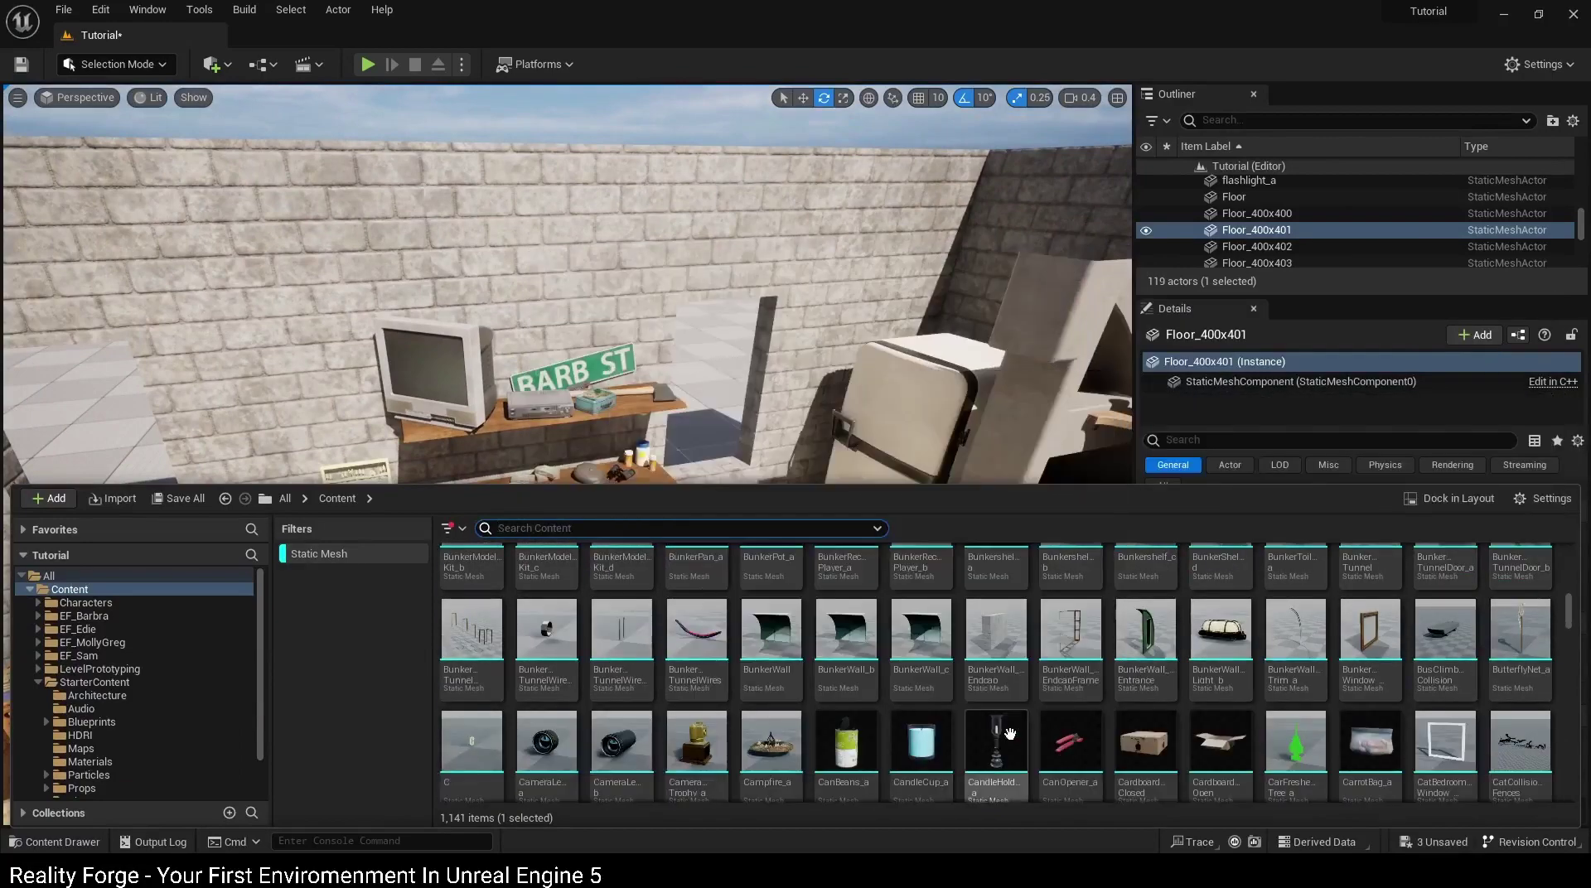
scroll(1110, 708, down, 2)
scroll(1077, 721, down, 1)
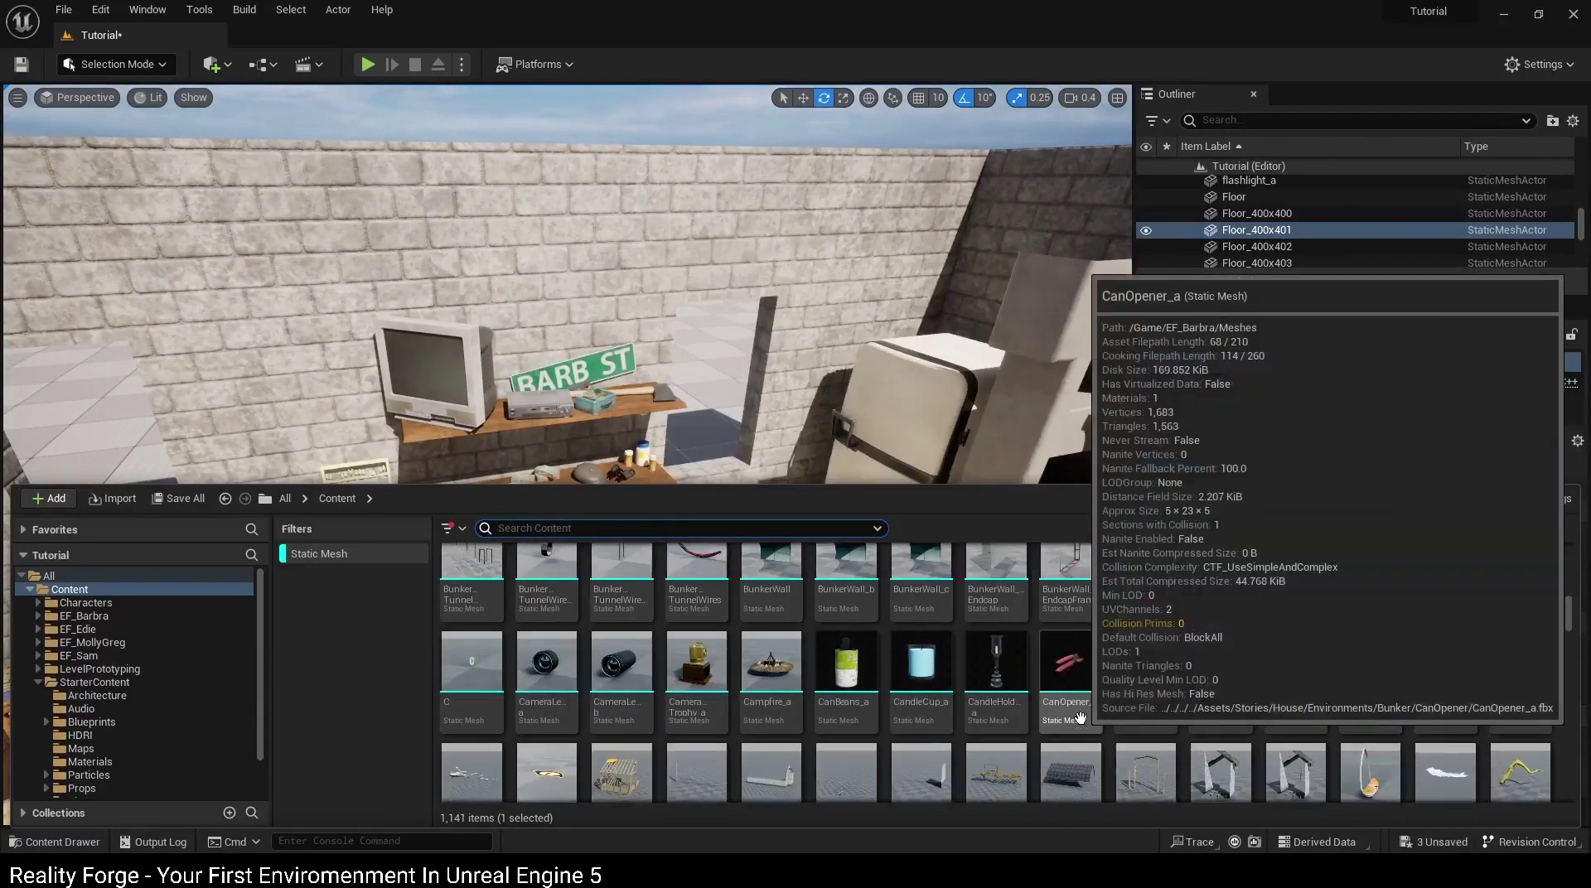
scroll(1065, 741, down, 1)
scroll(1058, 751, down, 1)
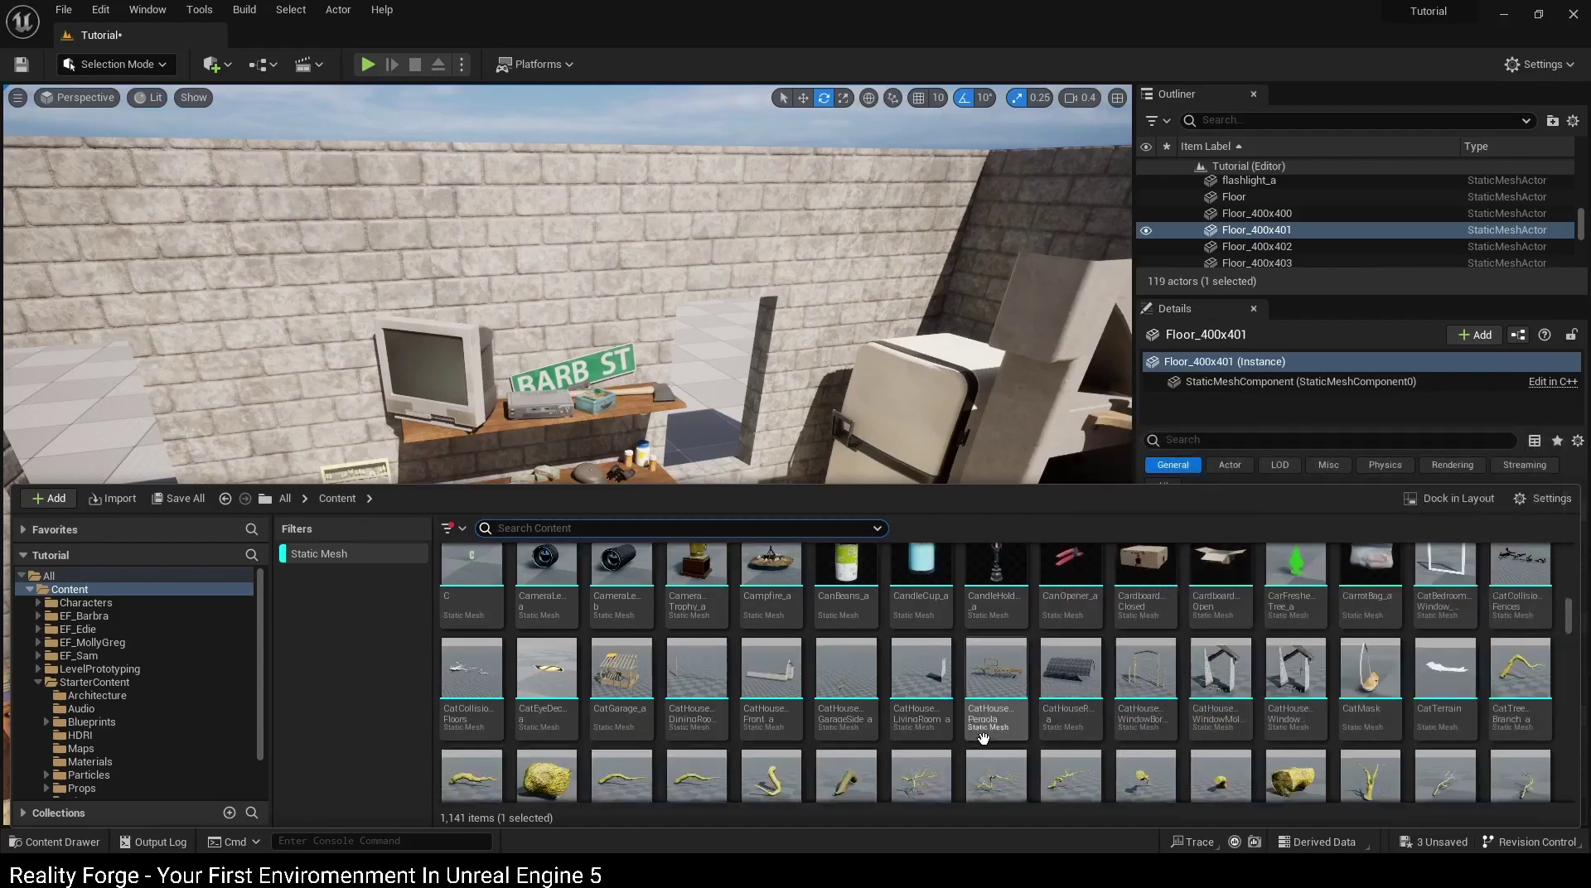
Step: Stand a CameraLens_b upright on the lower shelf by the cap and binoculars, 90° on X
drag(637, 578, 616, 452)
key(f)
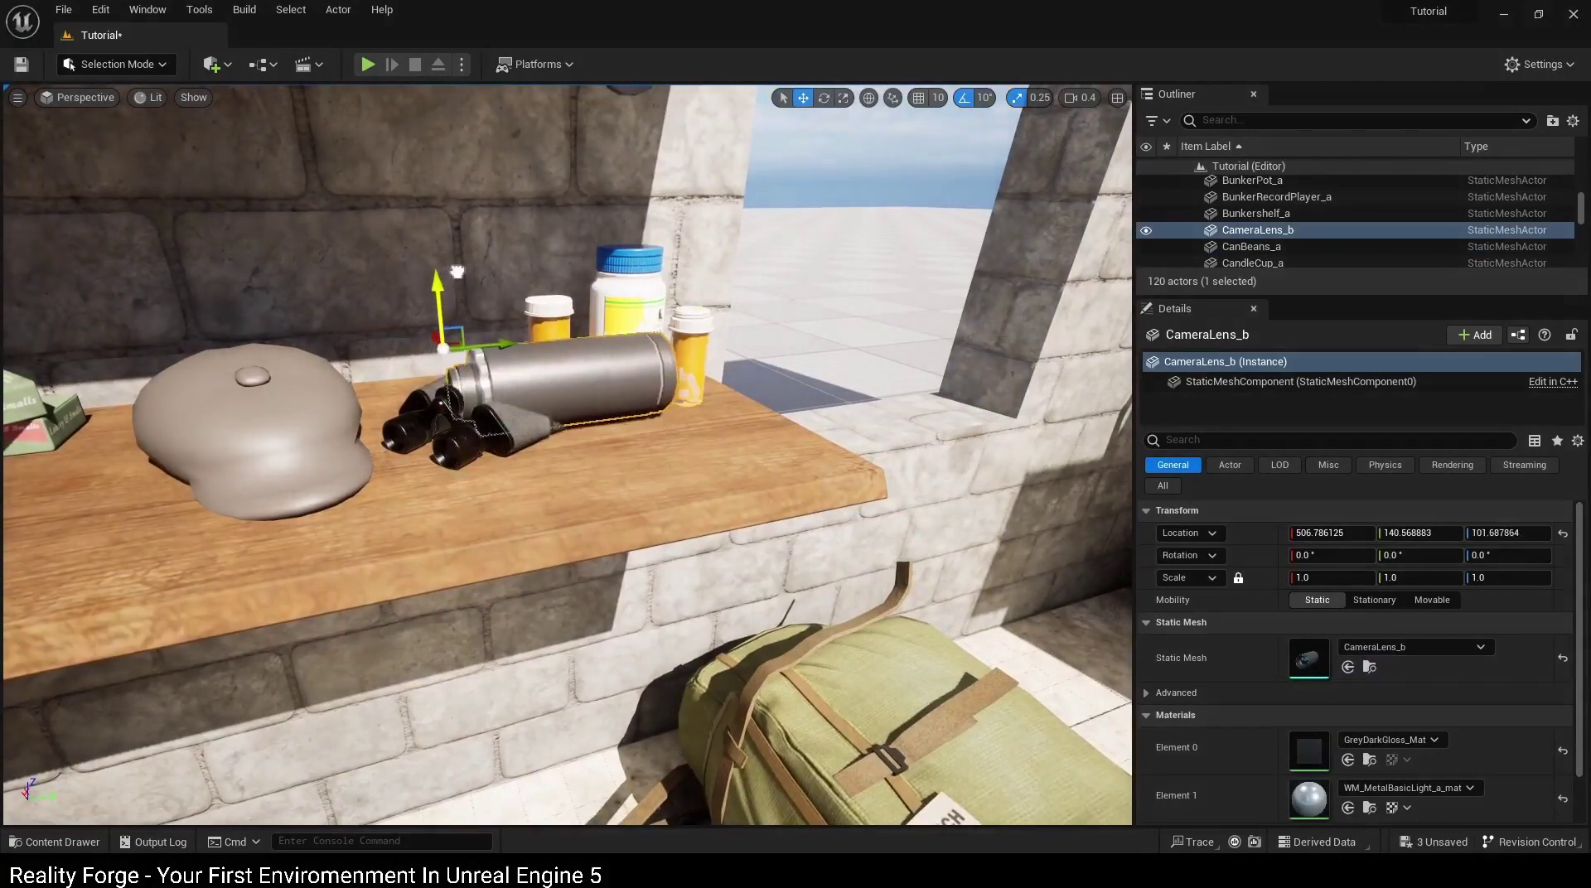
scroll(462, 351, down, 5)
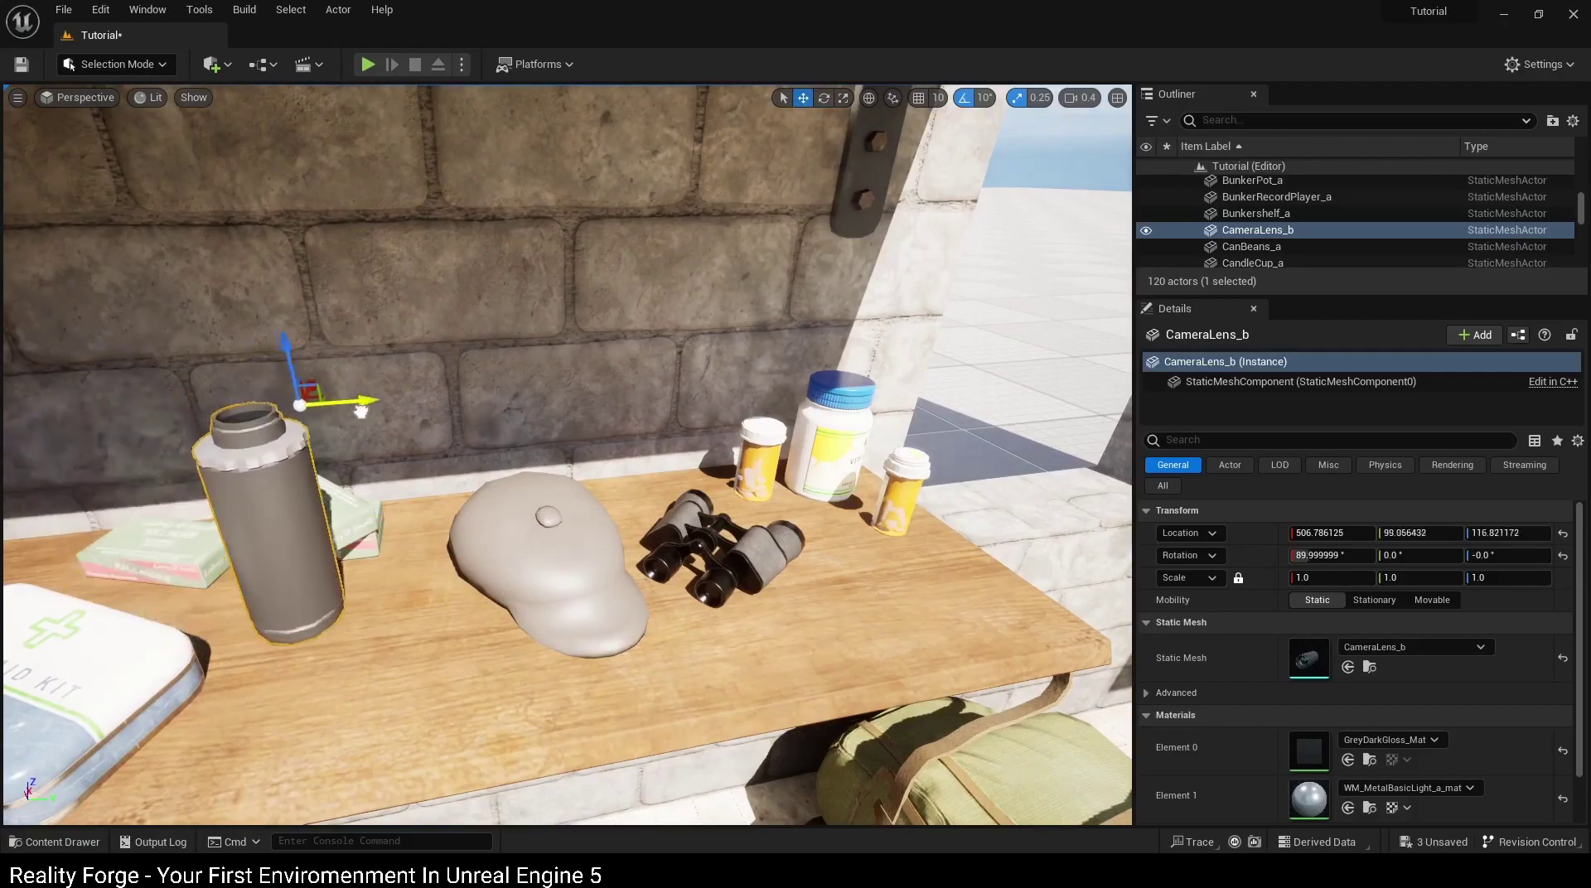
Step: Pull back to the shelves and scroll the asset library to CompressionBag_a
click(462, 411)
right_drag(462, 412, 541, 473)
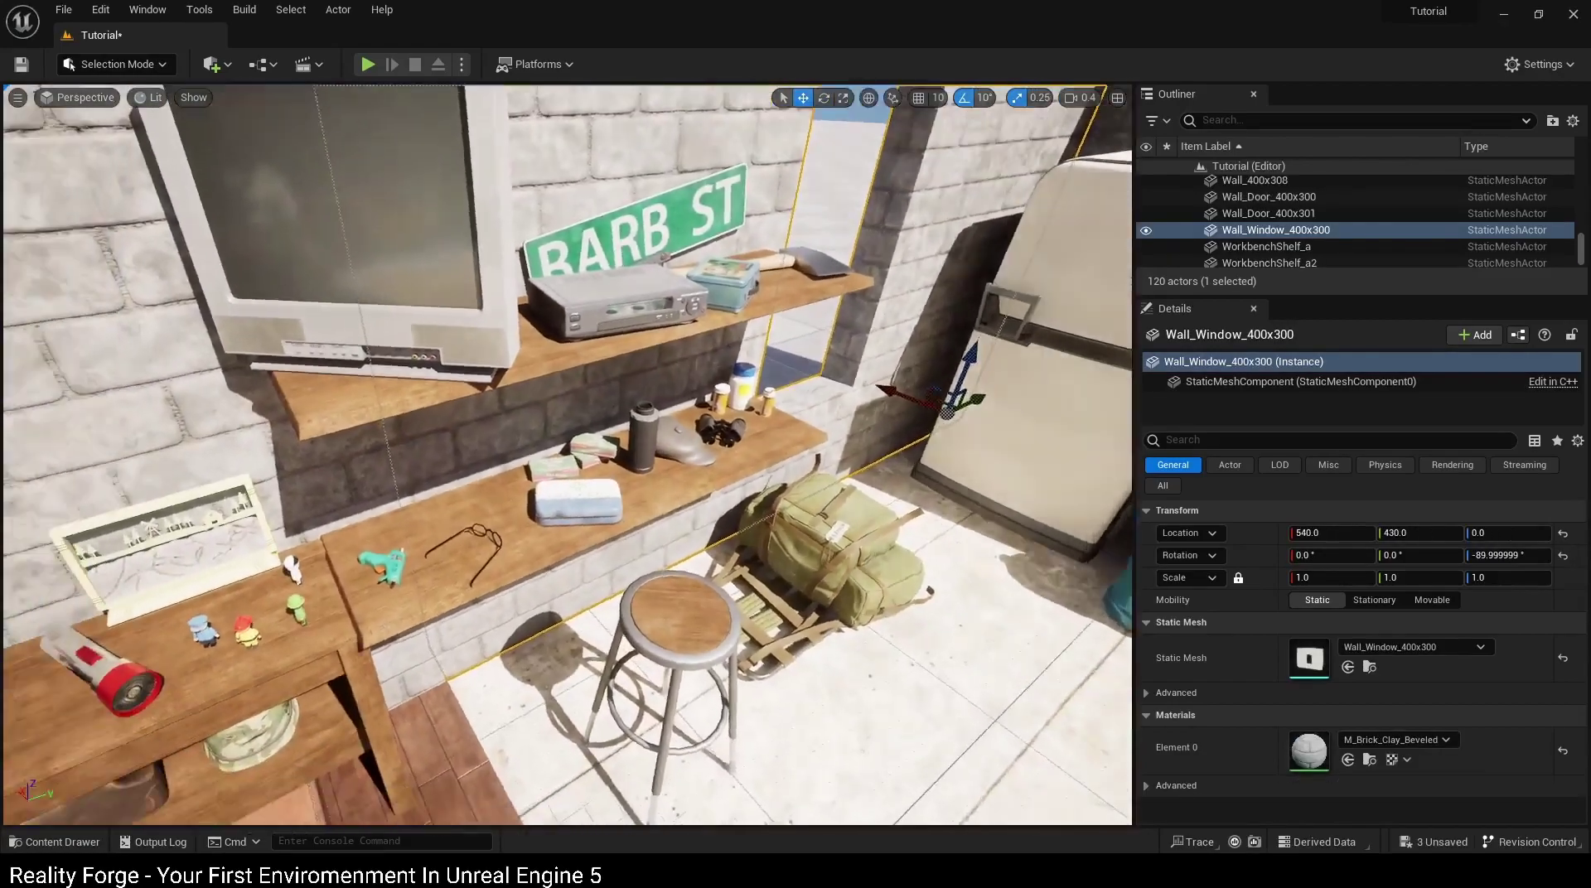
key(ctrl+space)
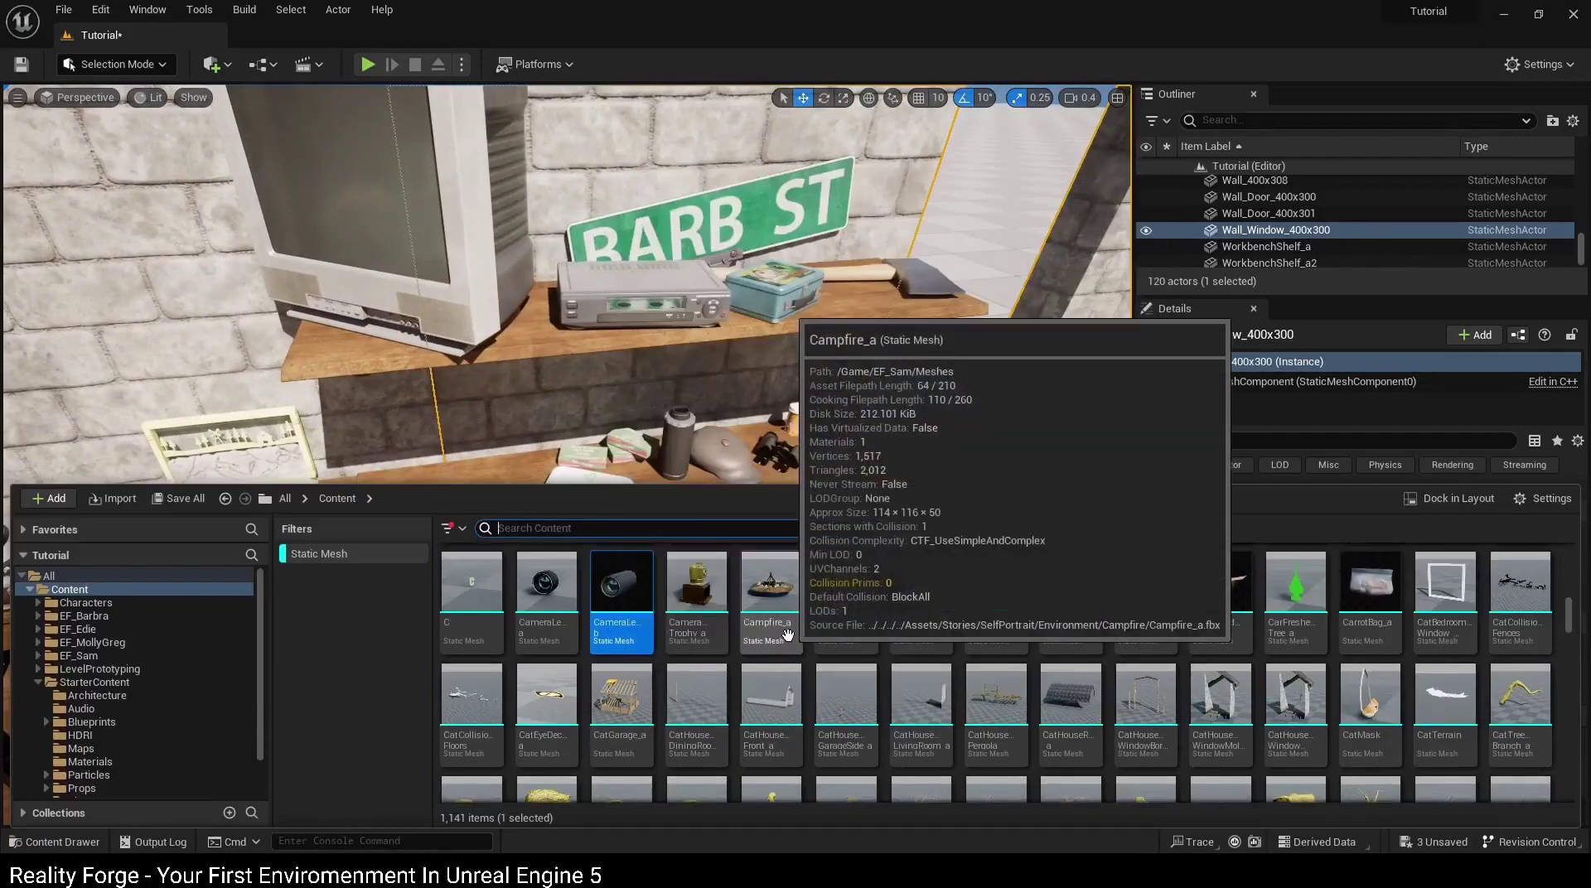
scroll(1307, 654, down, 1)
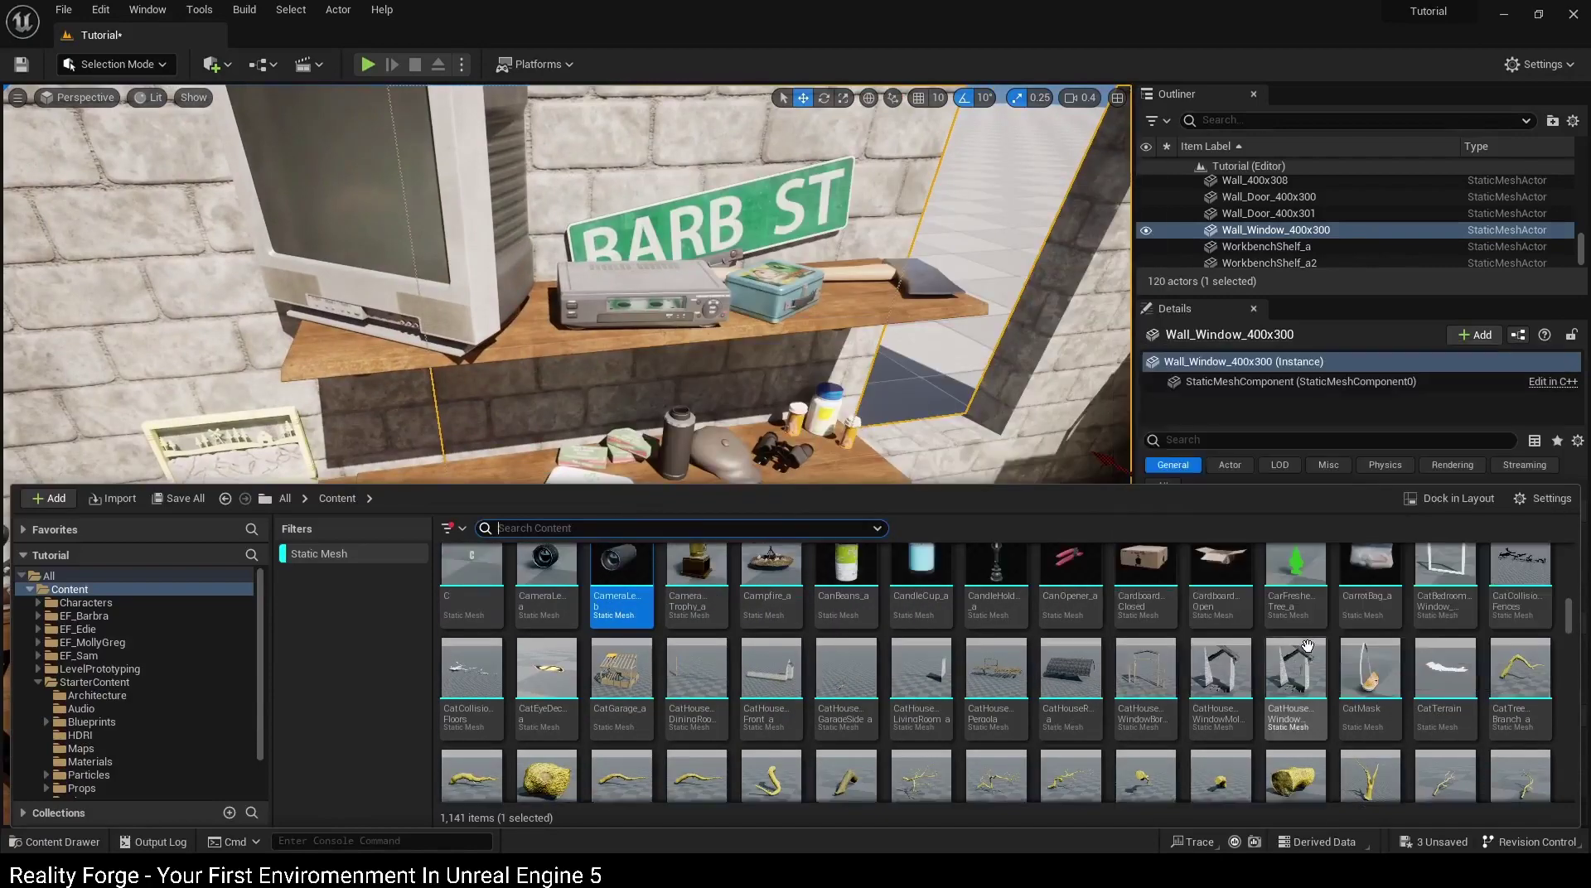
scroll(1110, 663, down, 2)
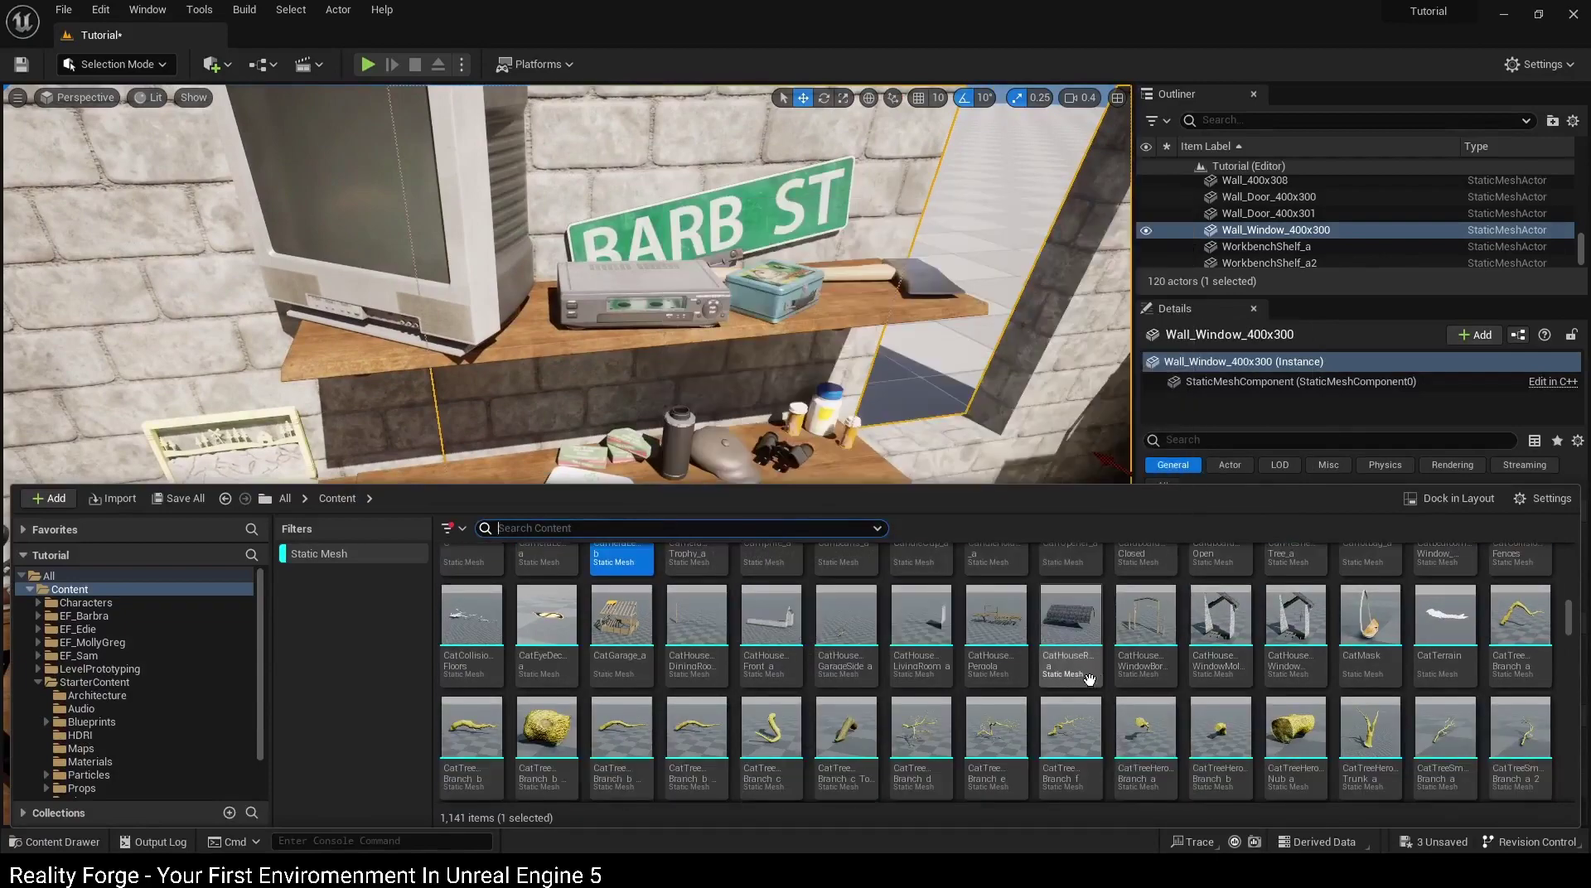
scroll(1086, 681, down, 4)
scroll(1073, 688, down, 4)
scroll(1061, 693, down, 3)
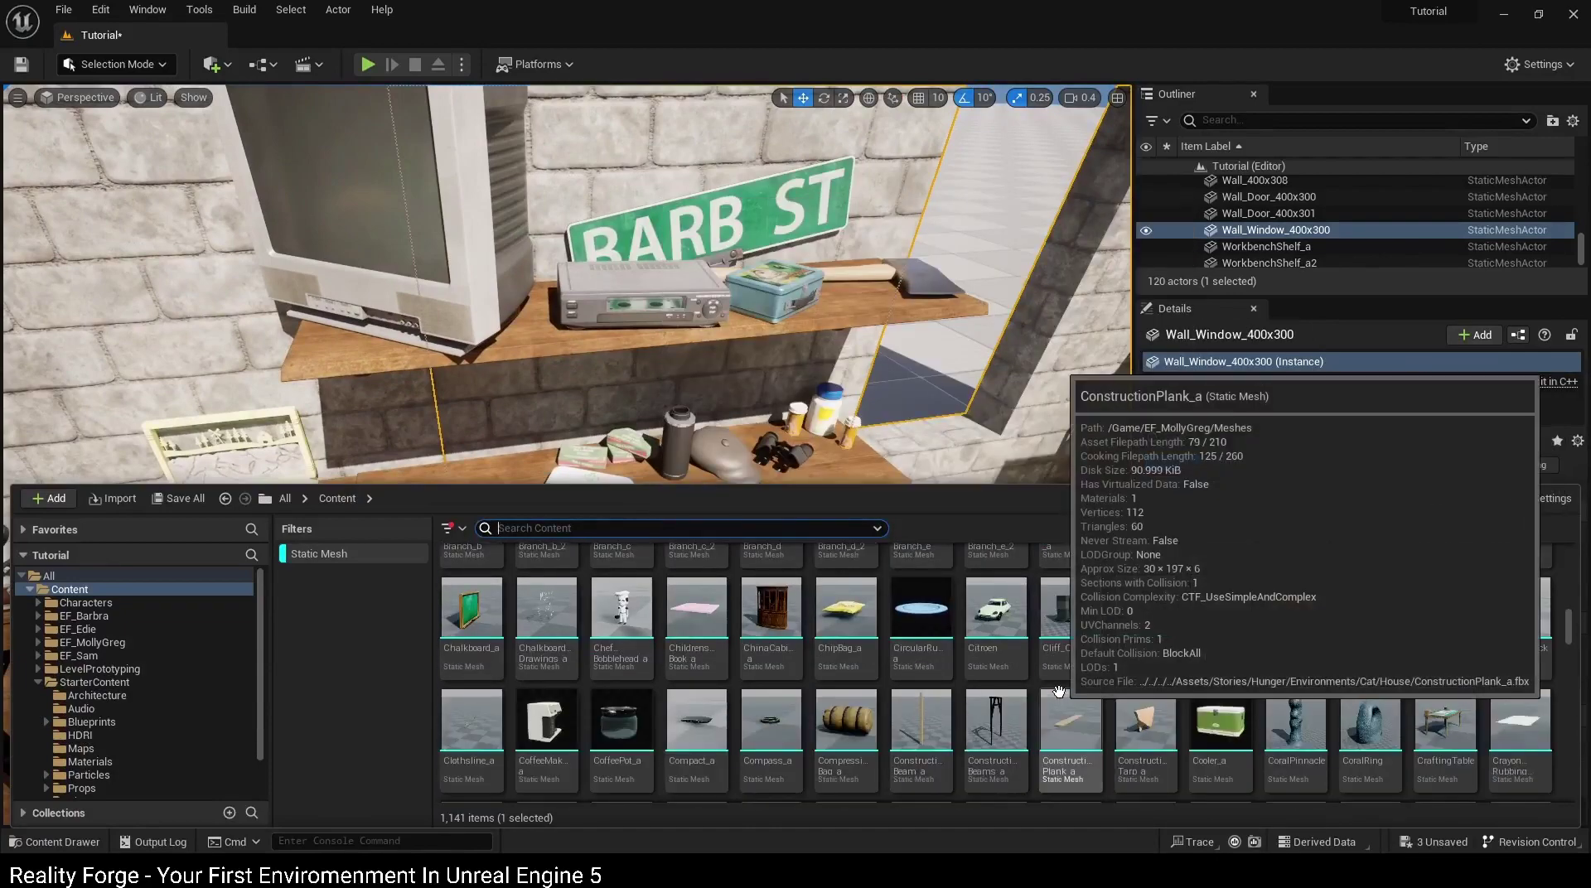
scroll(1002, 735, down, 3)
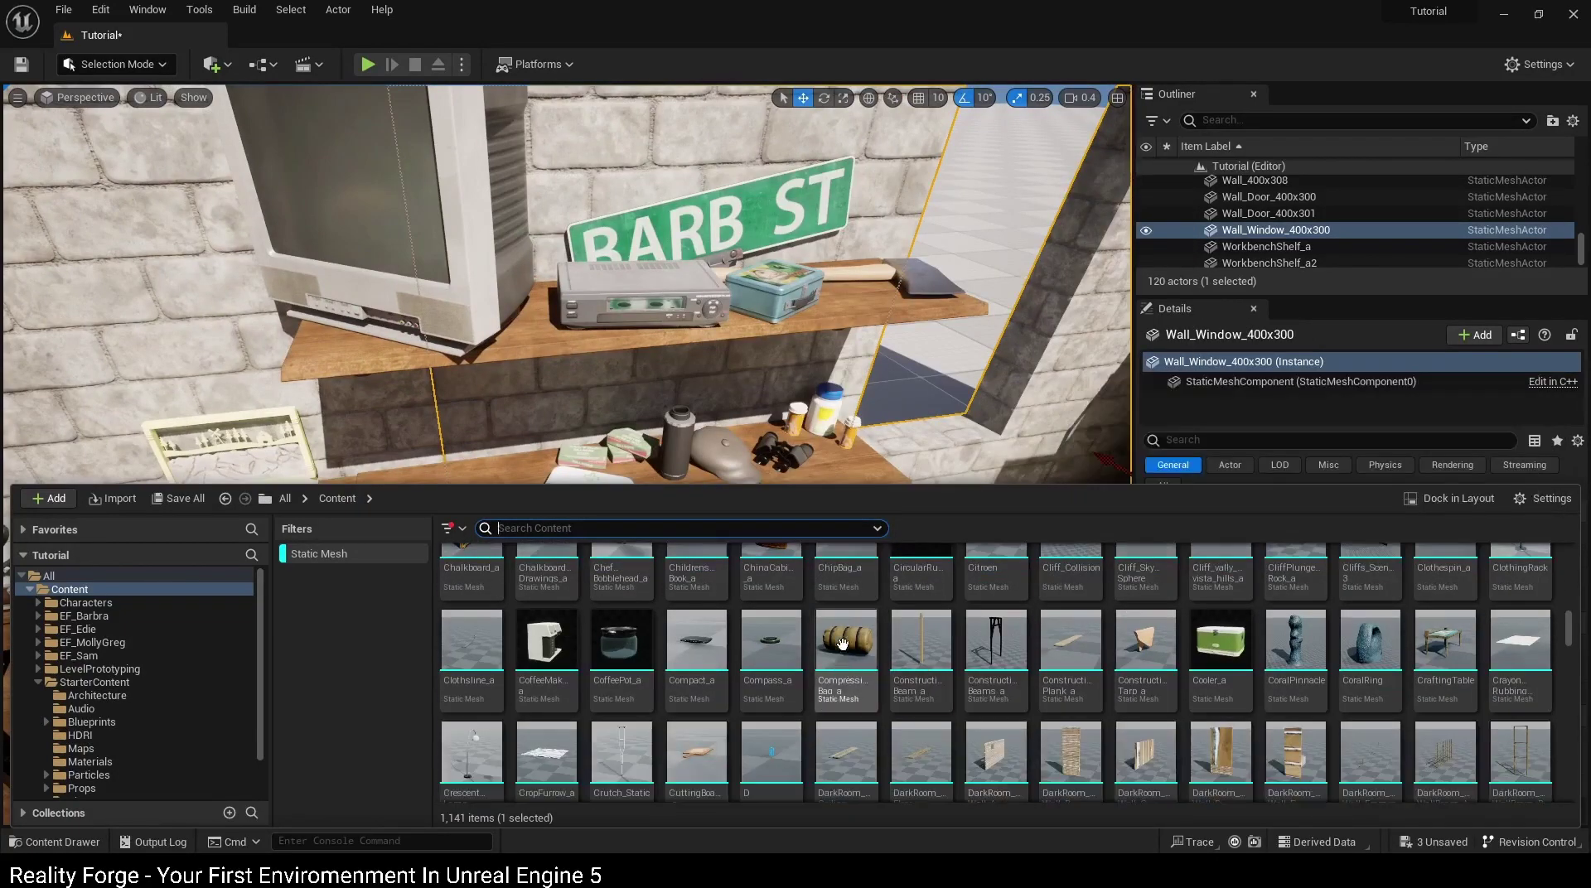
Step: Drop a CompressionBag_a on the floor by the workbench leg, next to the stool
drag(842, 644, 622, 571)
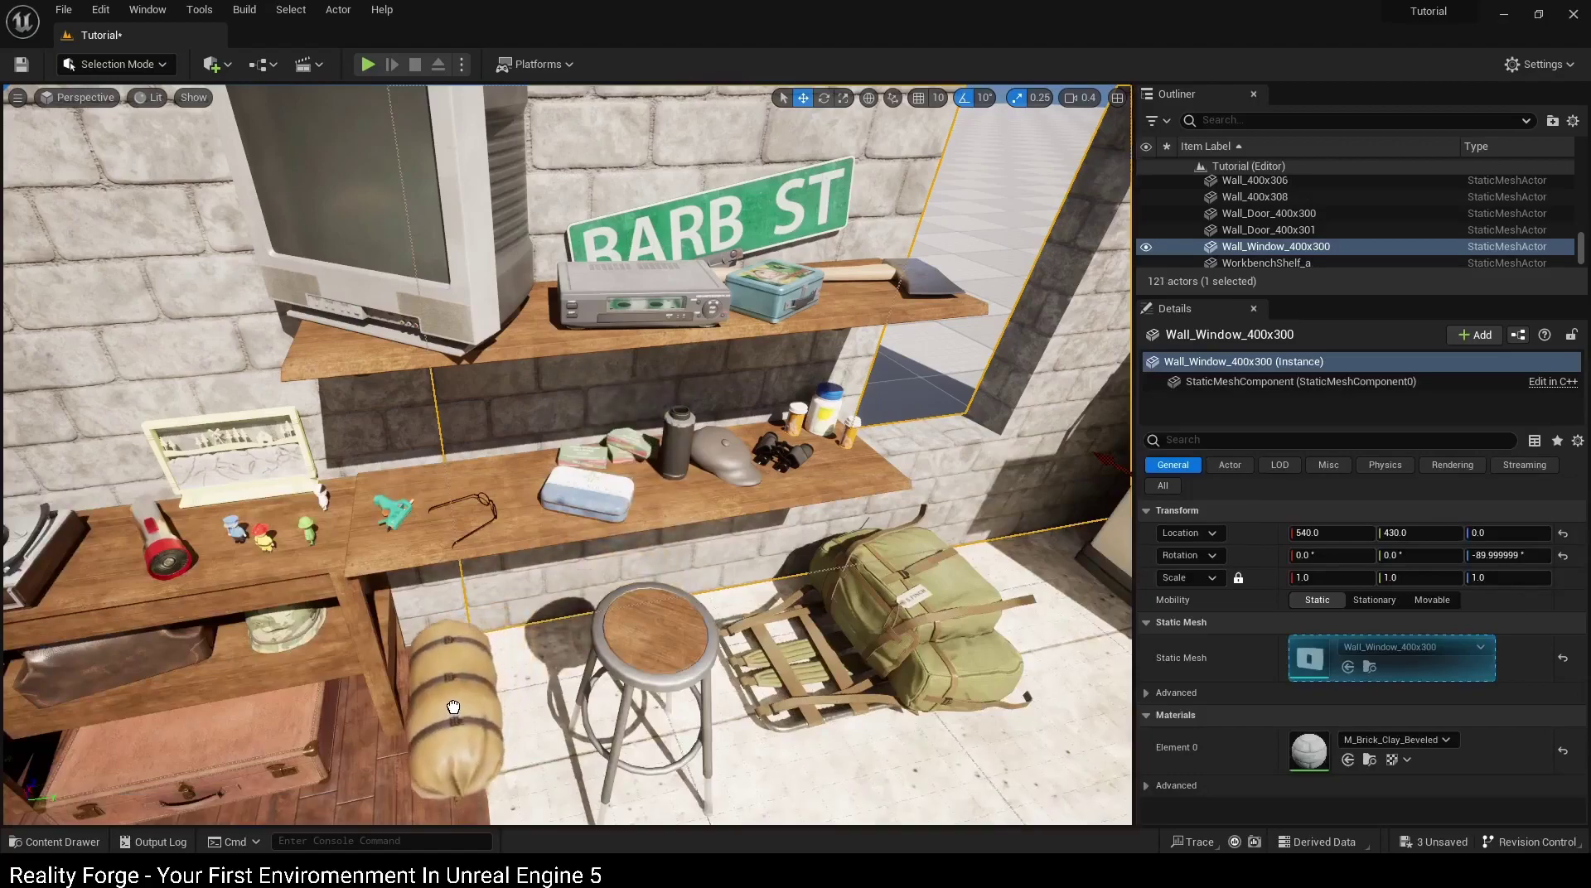
alt+drag(455, 699, 497, 657)
key(f)
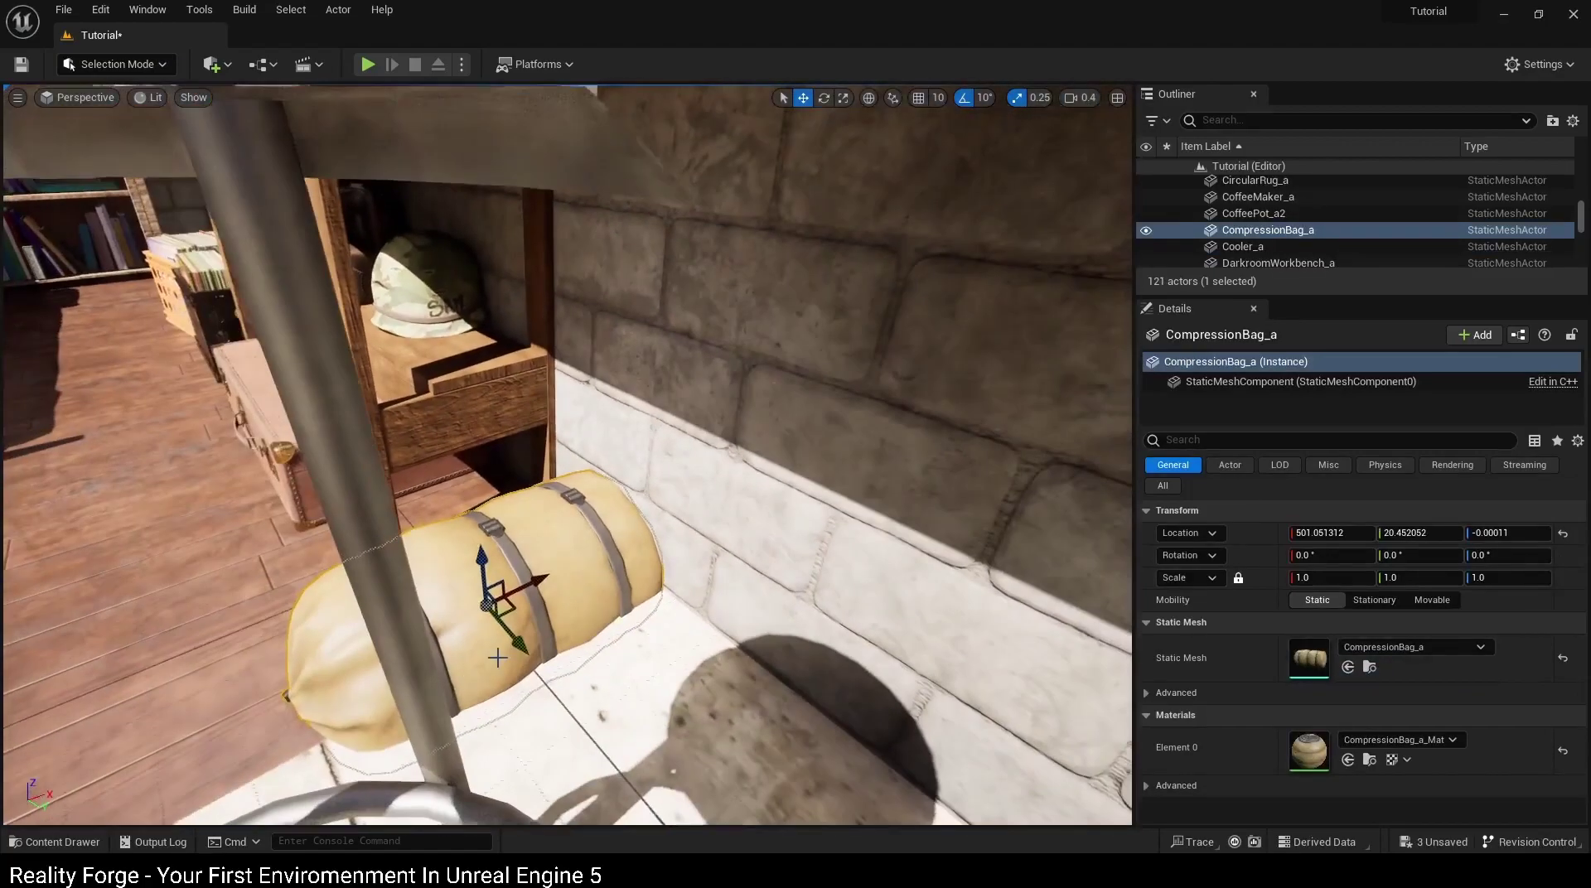
alt+drag(452, 571, 433, 541)
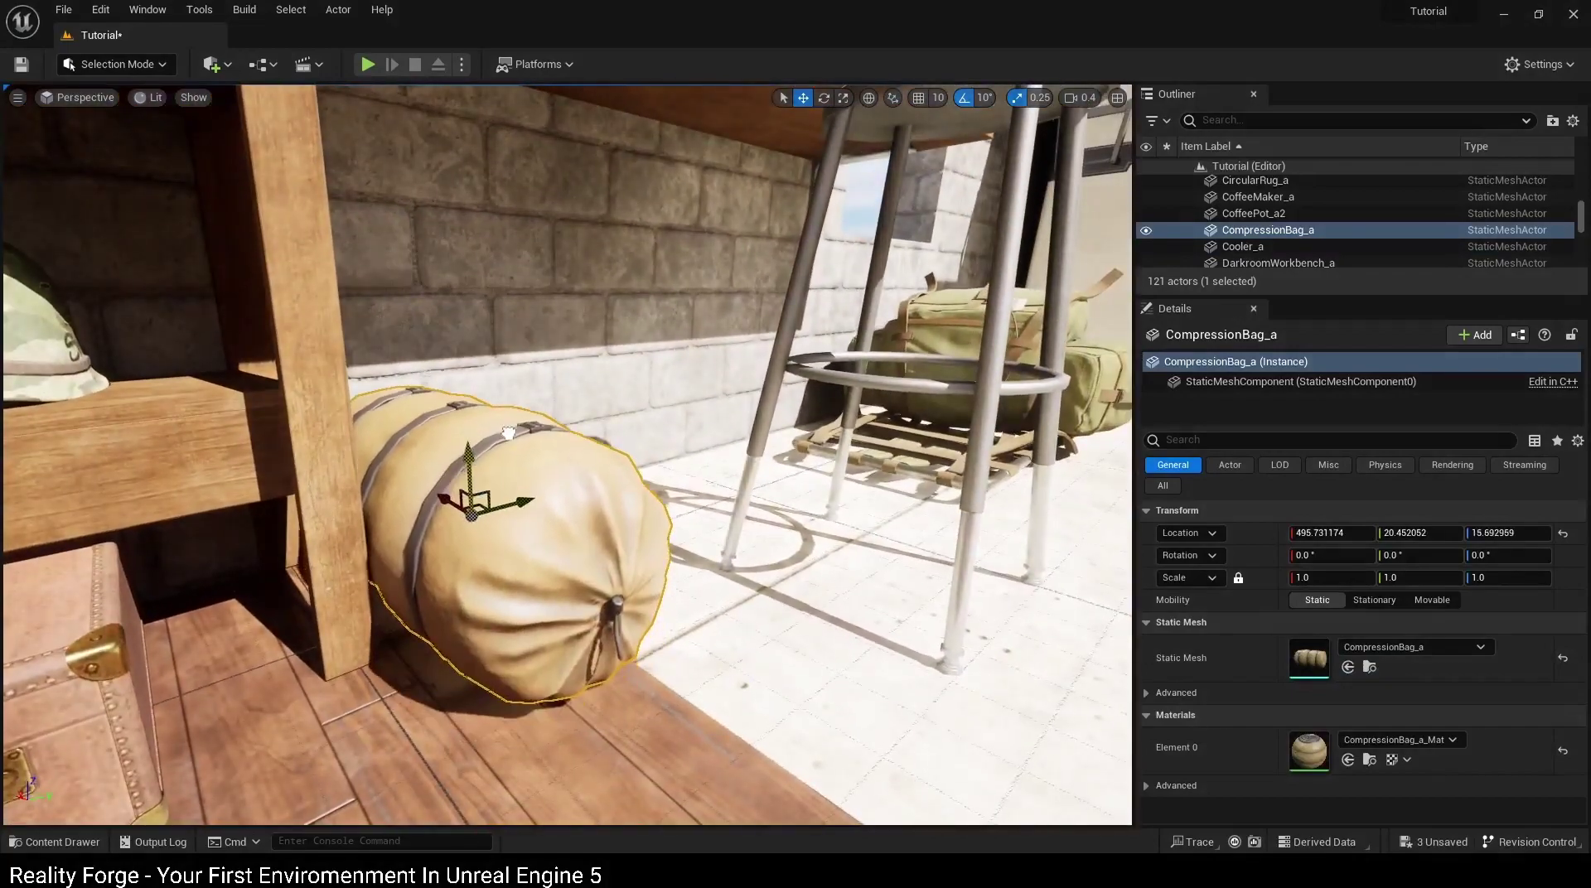
click(739, 639)
key(f)
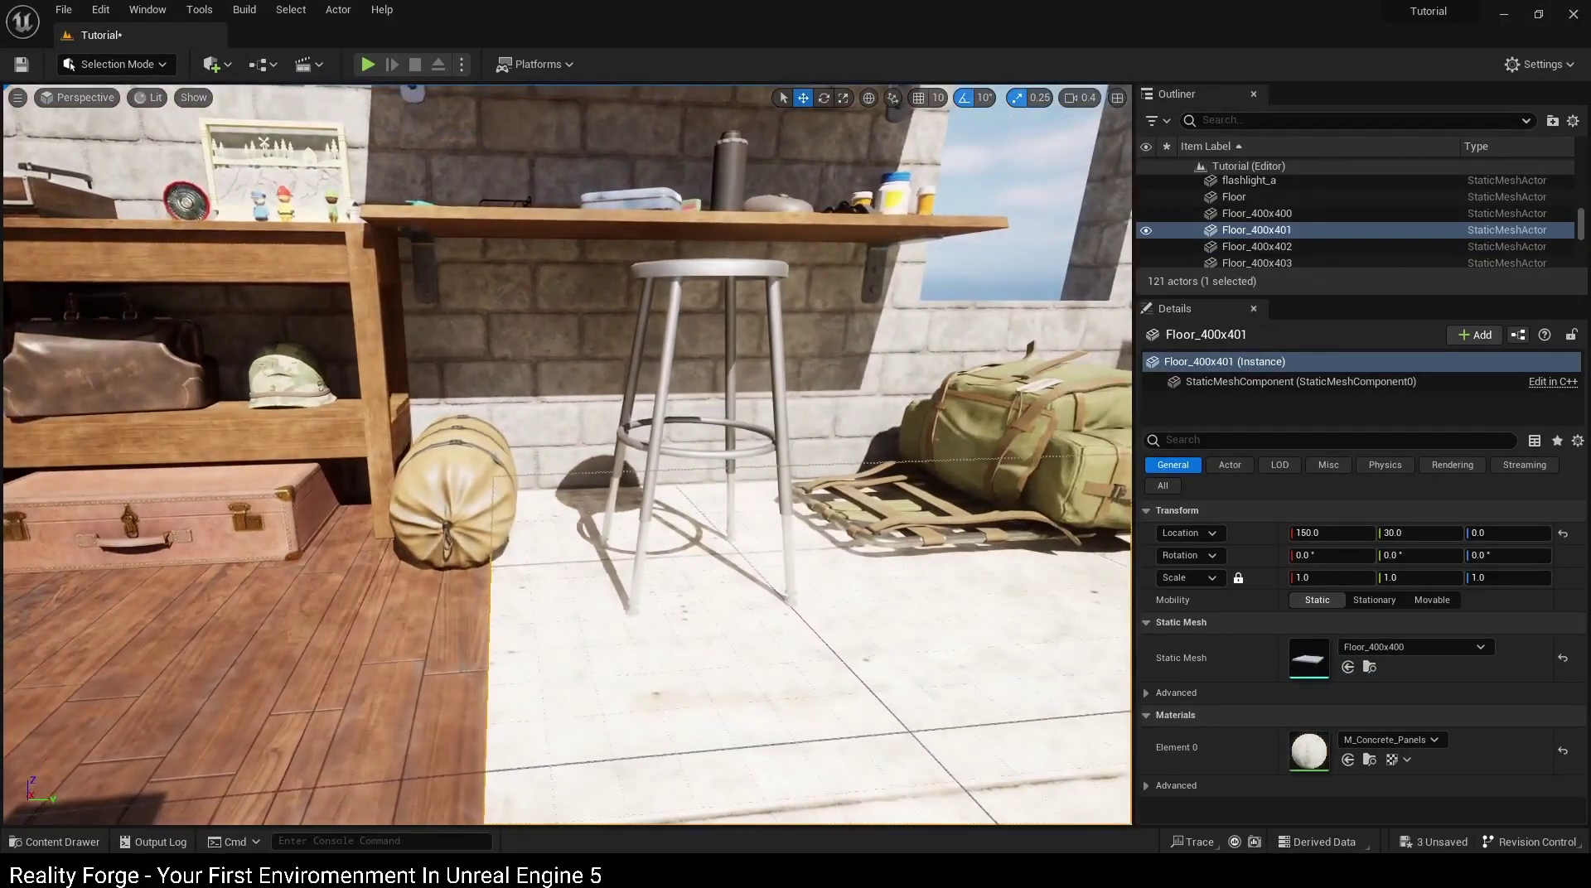
Step: Save the level and move the can opener beside the soup can on the pantry shelf
click(547, 543)
key(f)
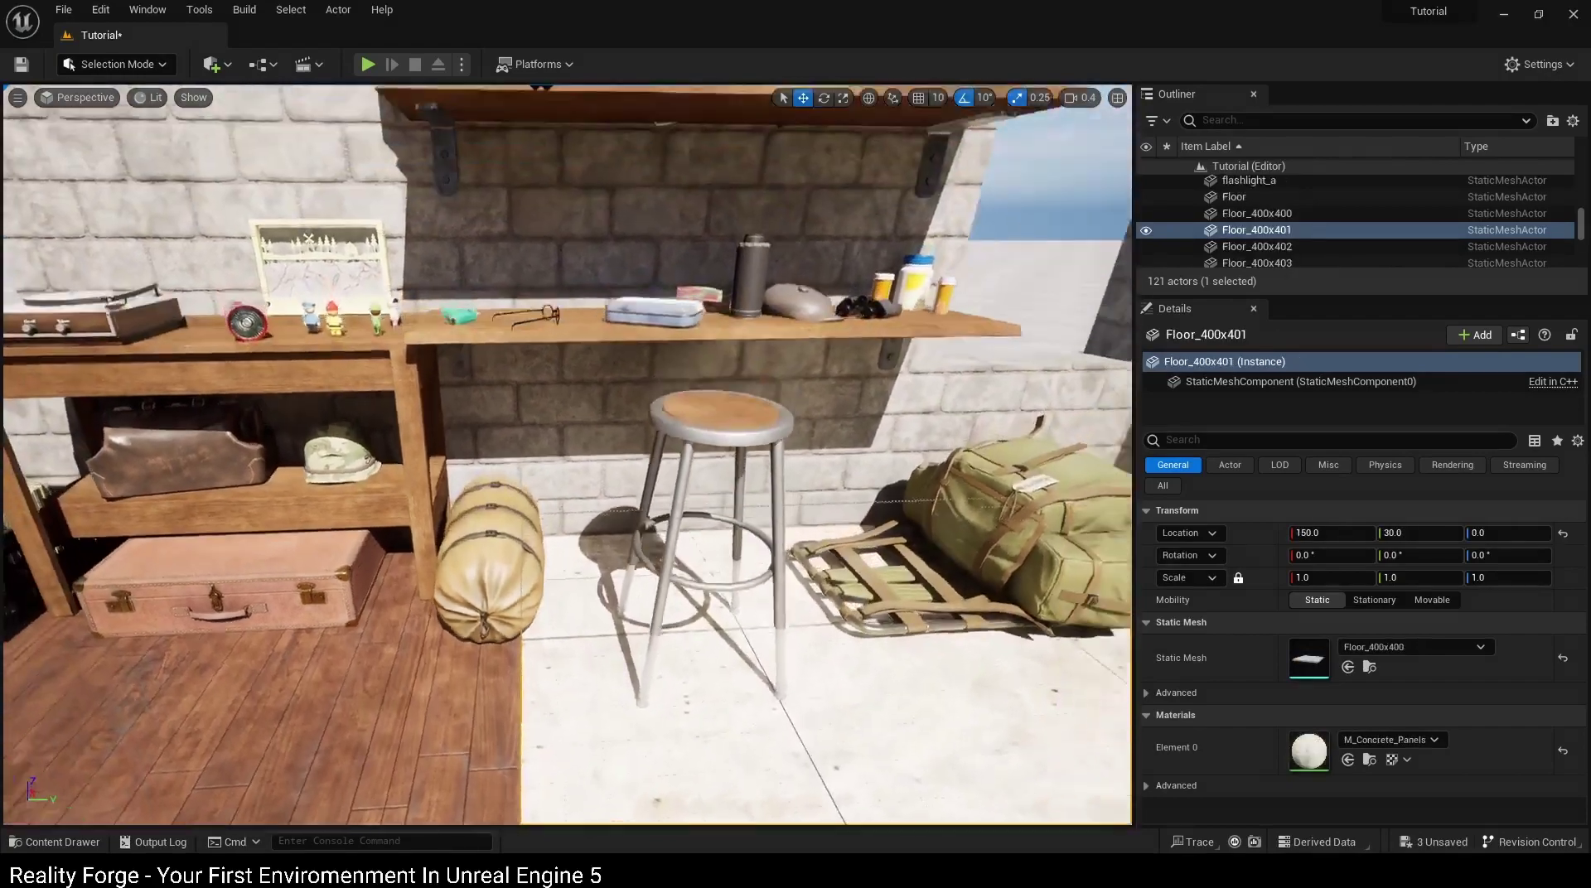
key(ctrl+space)
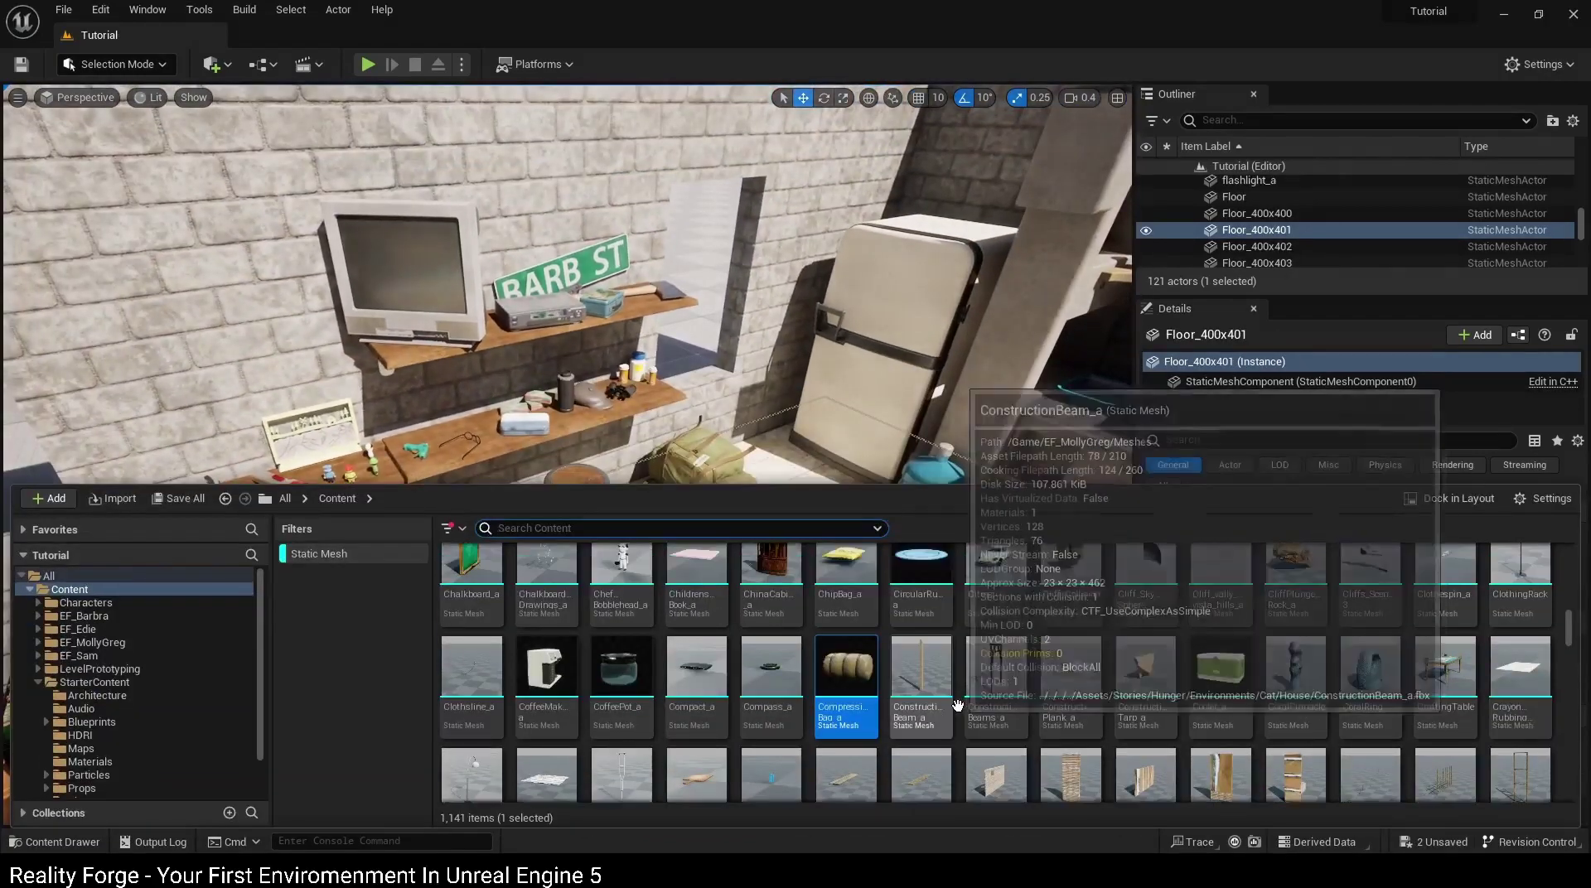
scroll(1077, 659, down, 2)
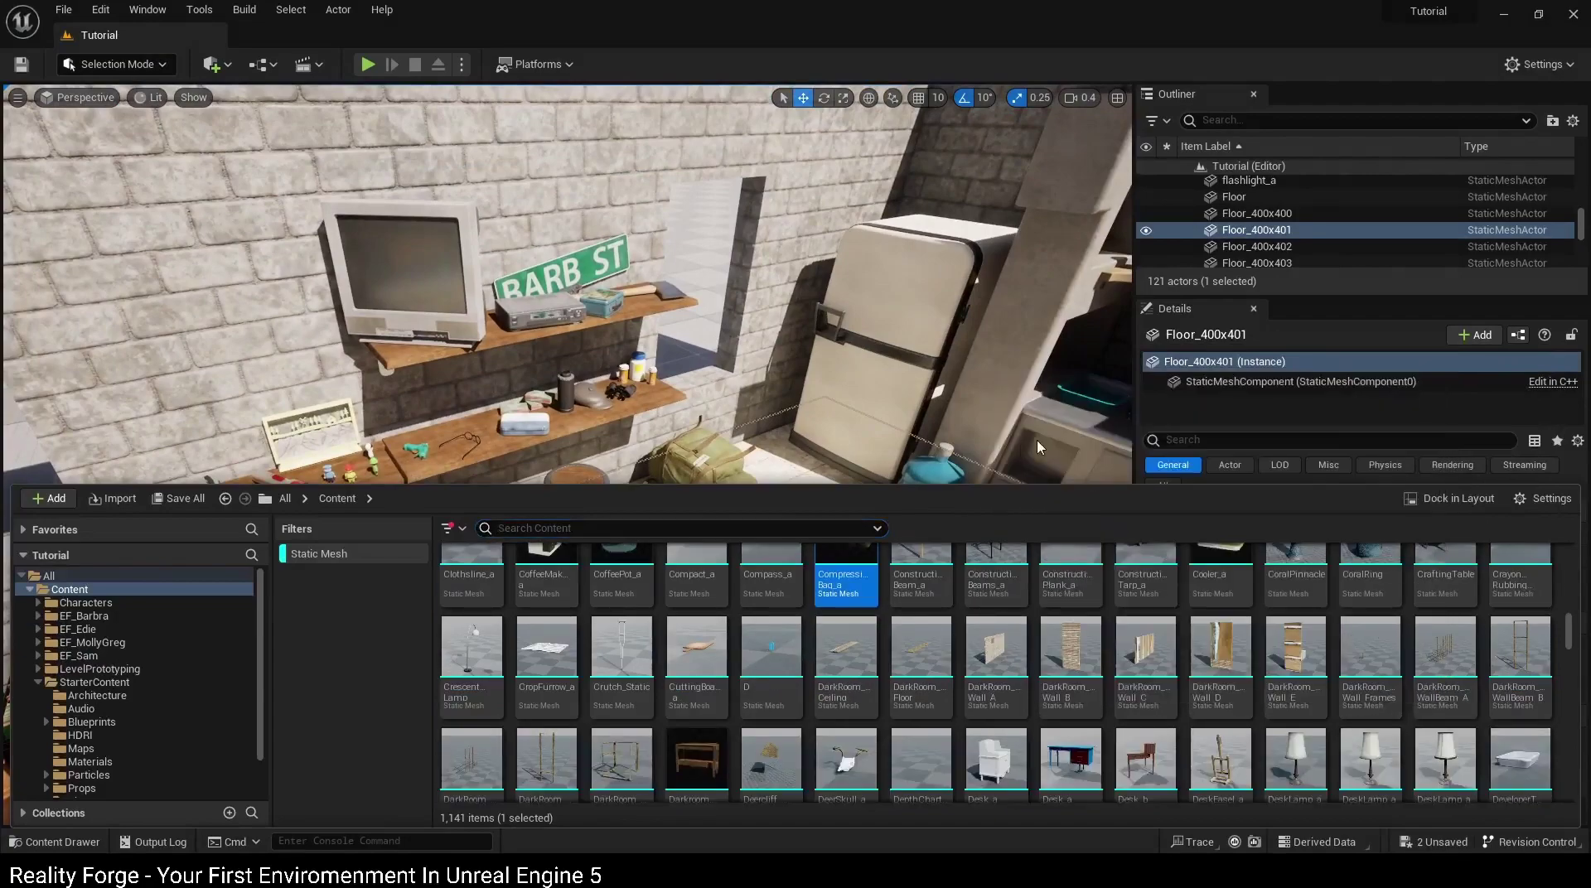
right_drag(1037, 447, 682, 424)
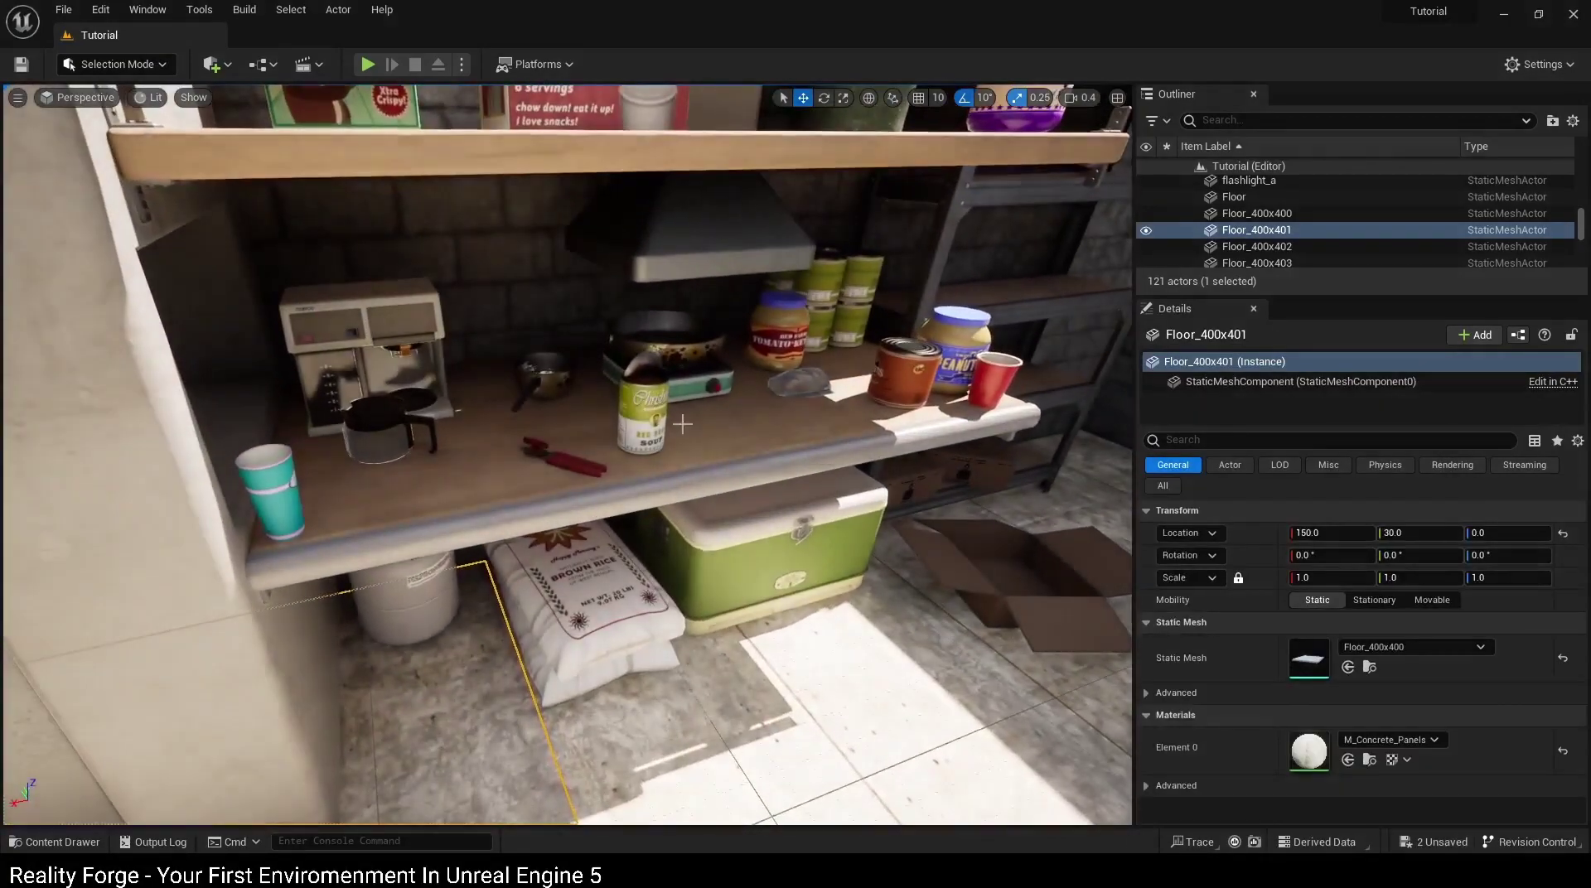
click(643, 410)
ctrl+click(572, 465)
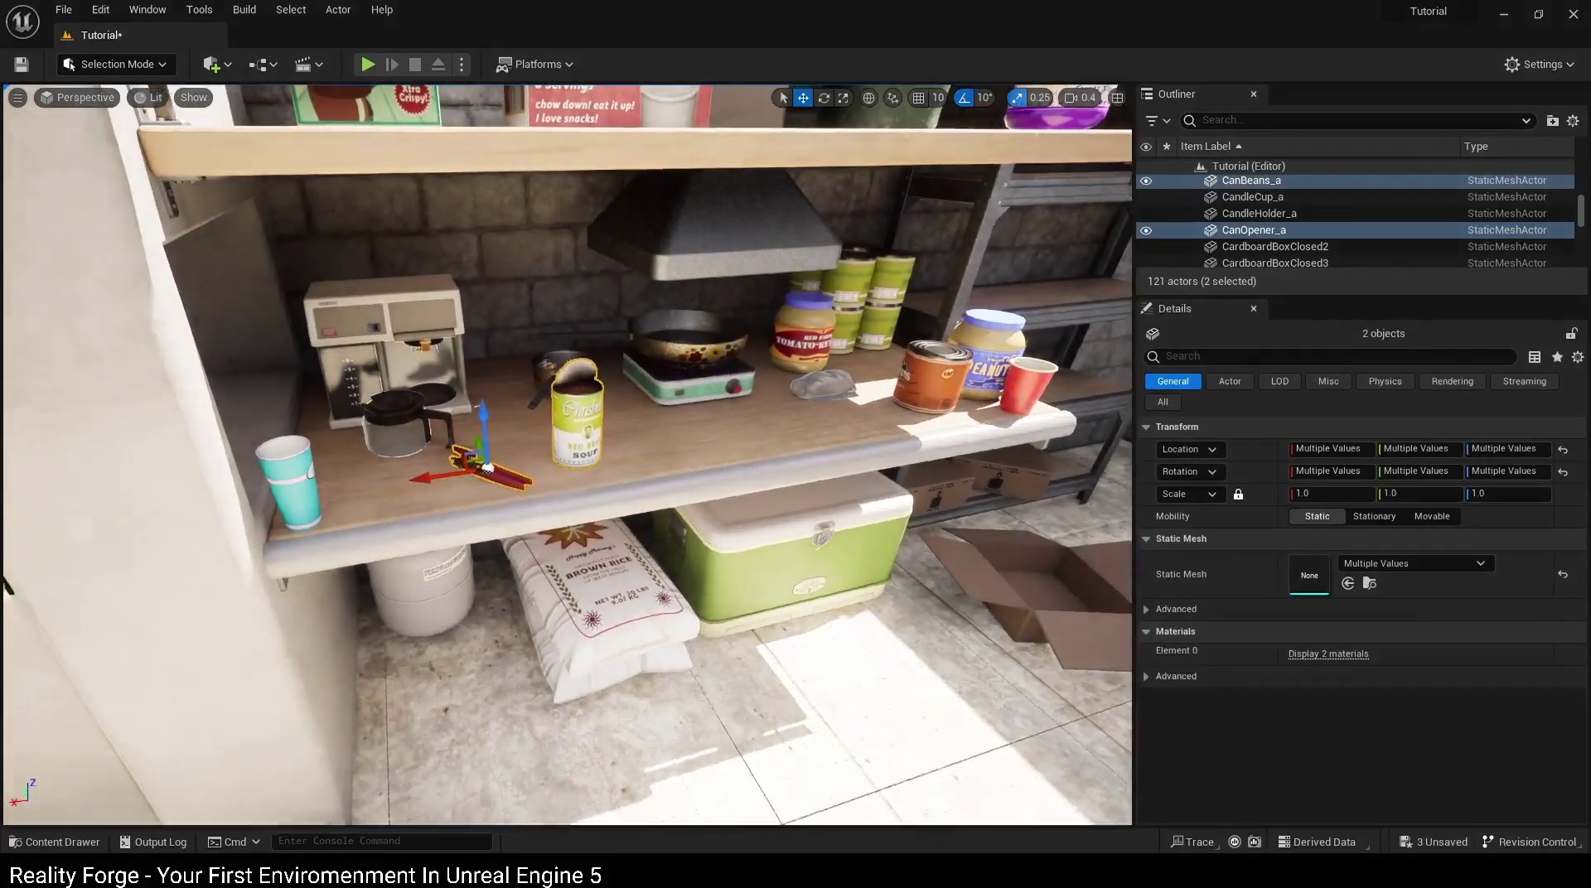
scroll(418, 484, up, 5)
Step: Lay a CuttingBoard_a on the counter in front of the hot plate, rotated -70°
key(ctrl+space)
drag(642, 711, 622, 375)
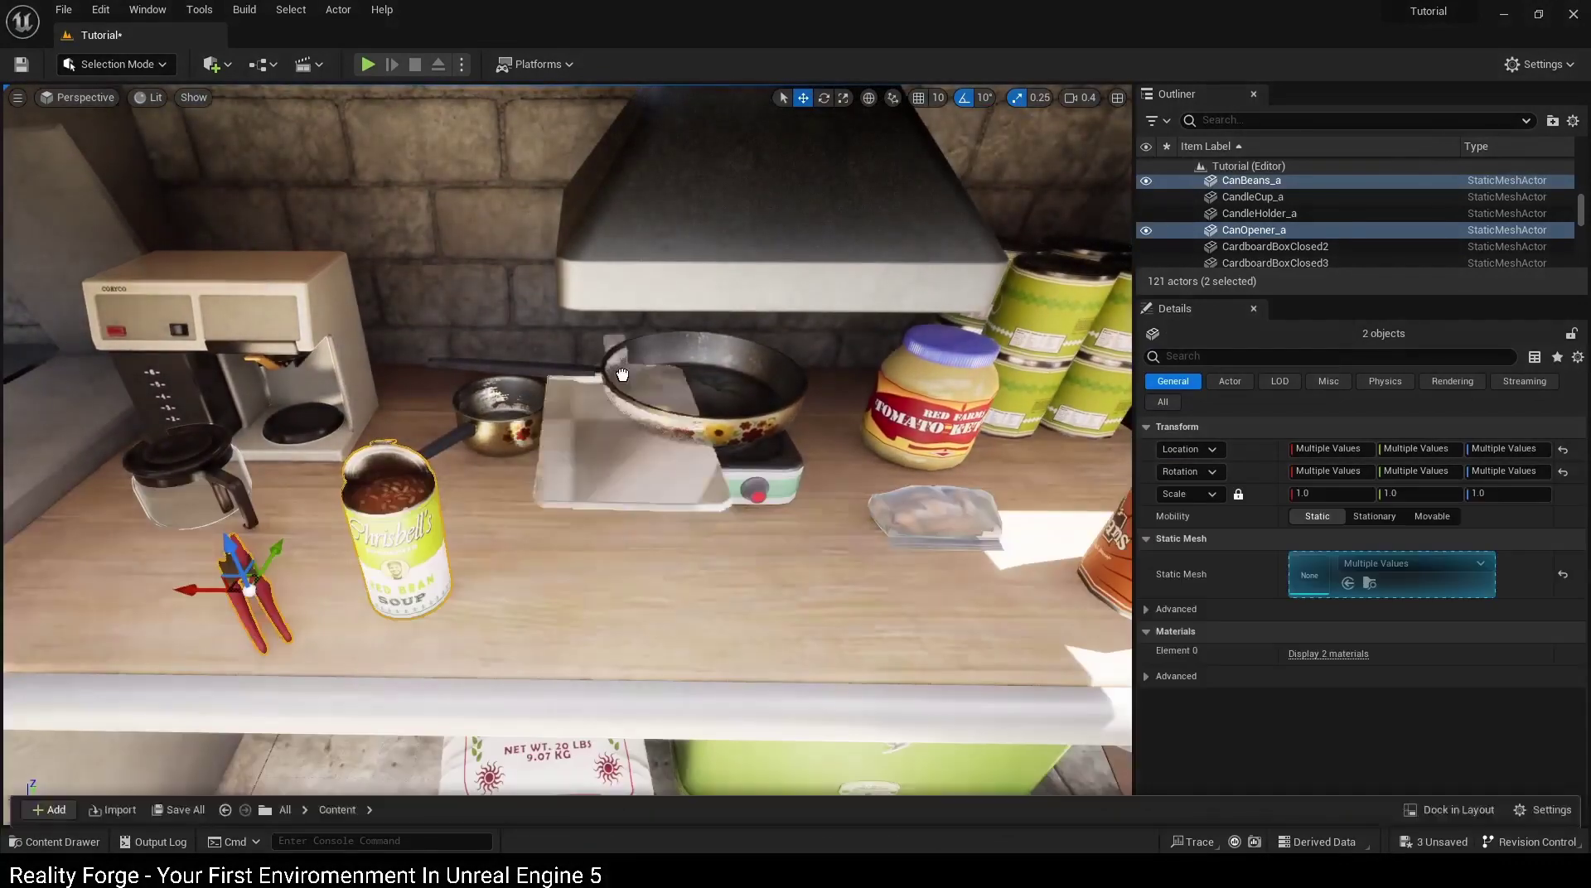
drag(671, 576, 643, 638)
key(e)
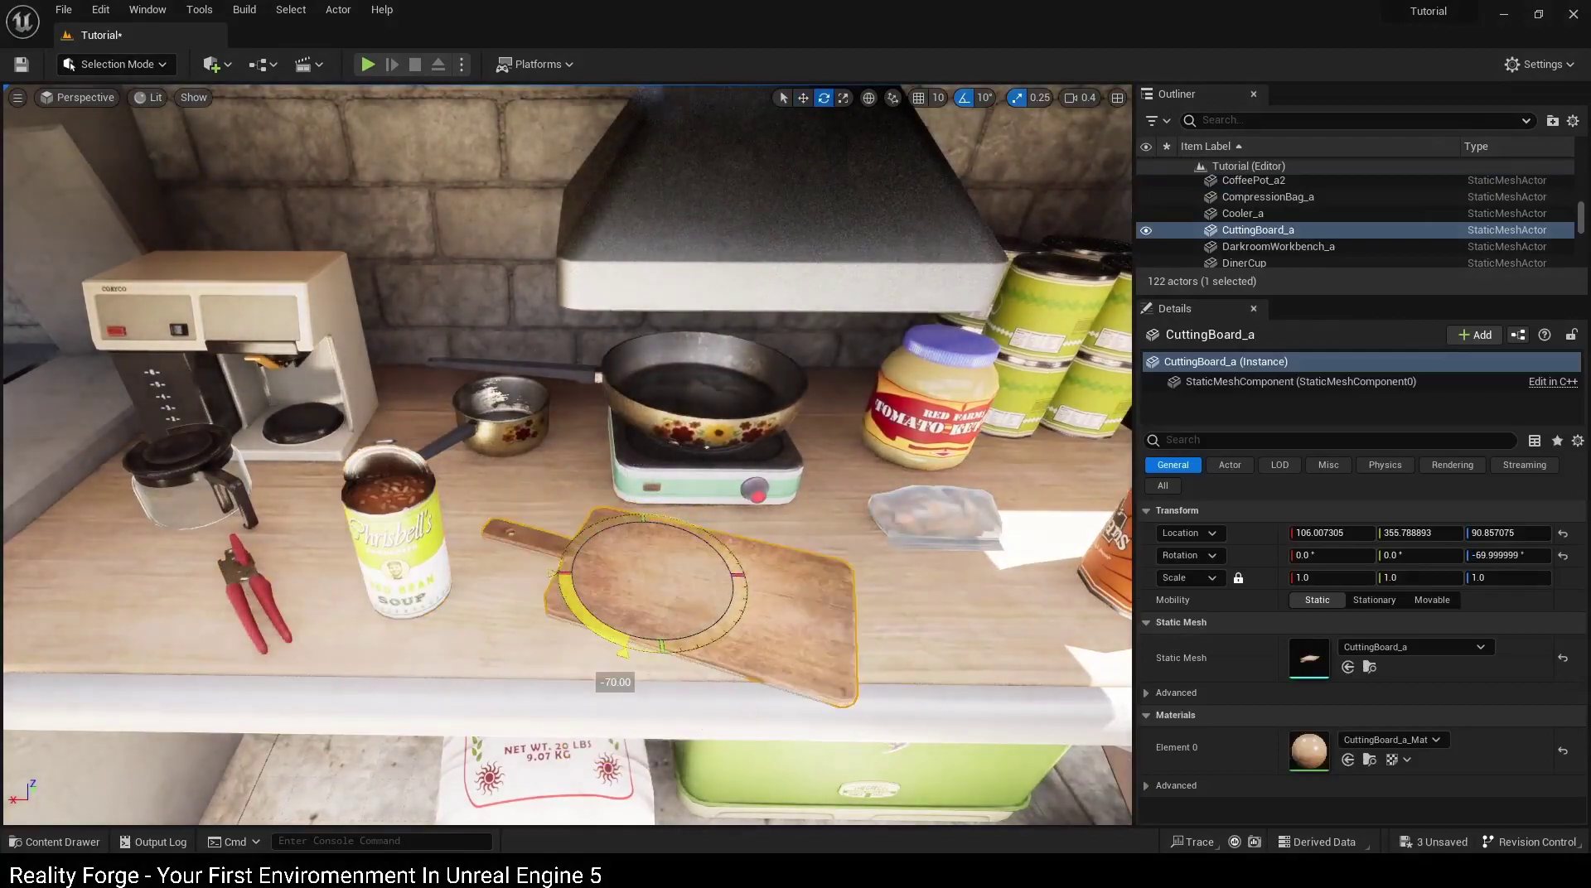
scroll(899, 671, down, 5)
click(712, 659)
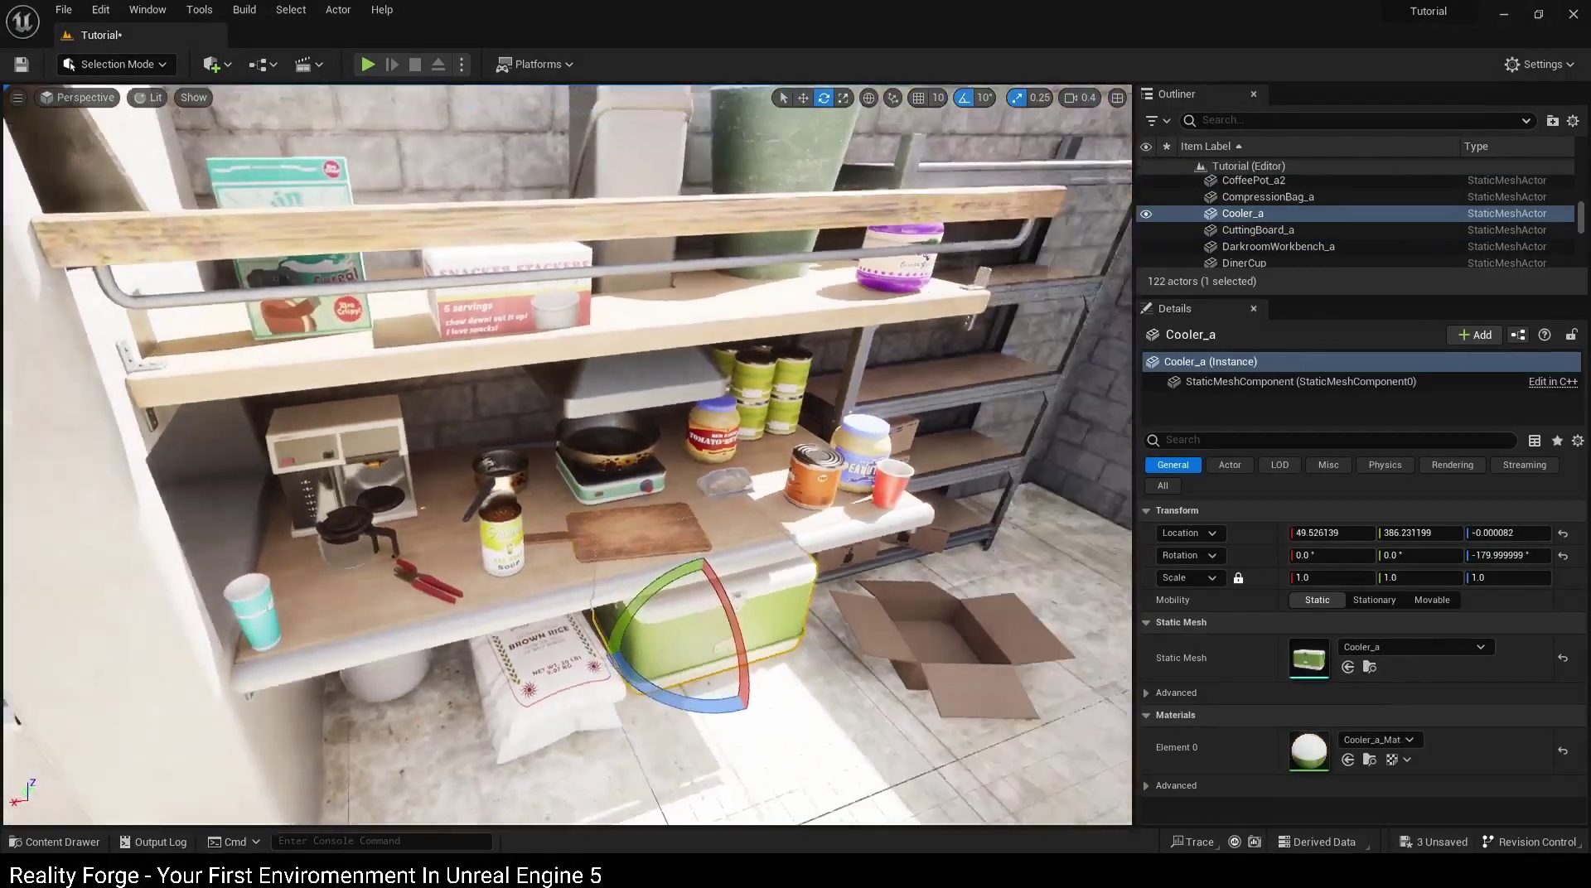
Step: Browse the asset library again for the next prop
key(ctrl+space)
scroll(847, 714, down, 3)
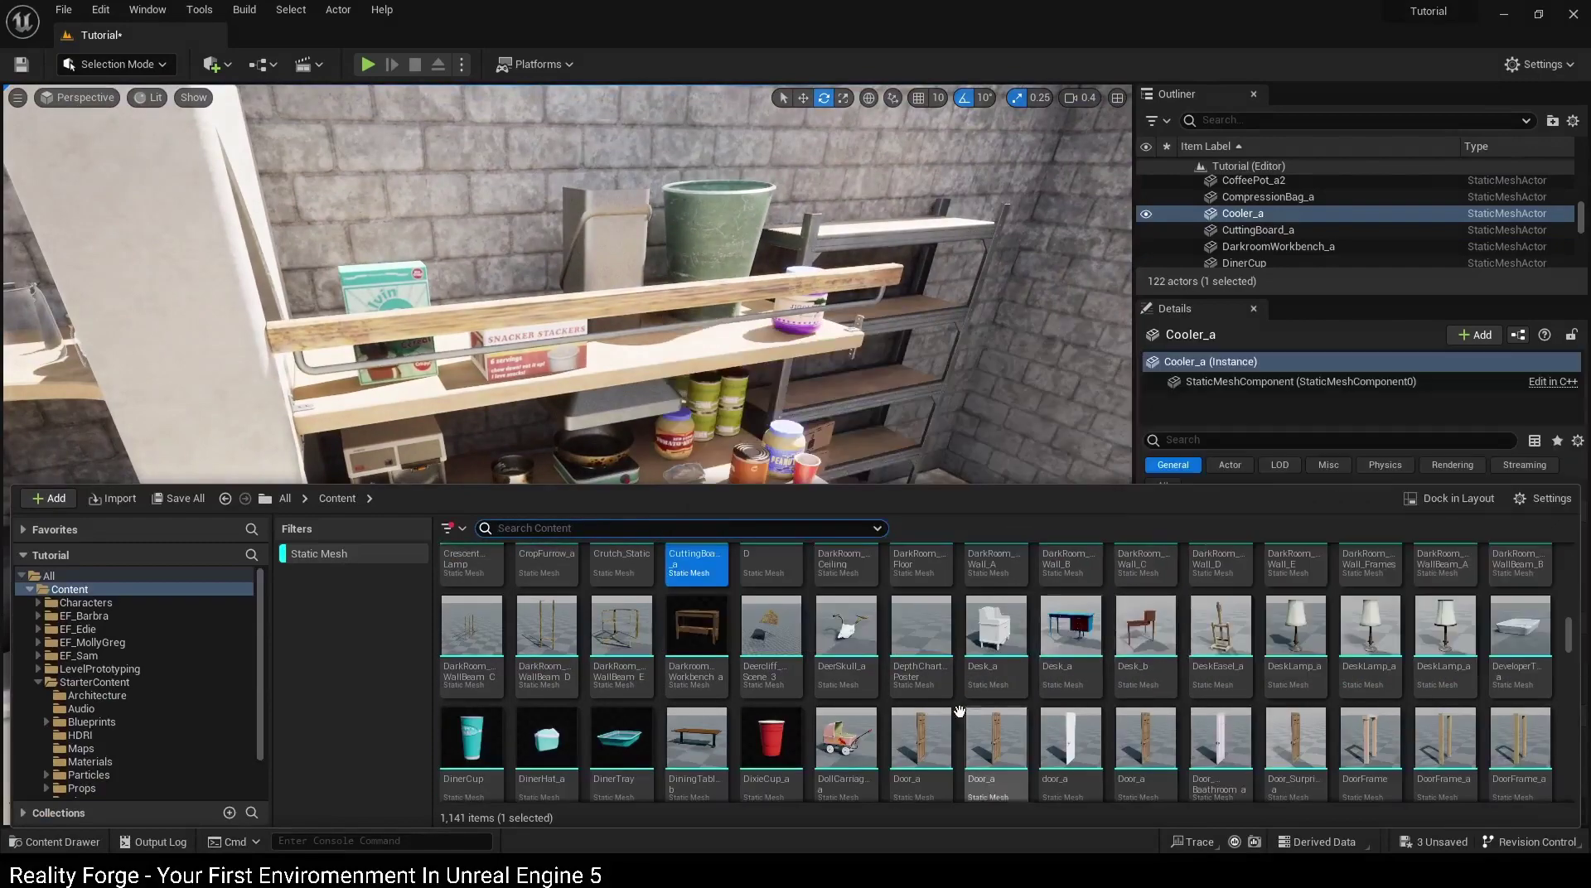
scroll(966, 680, down, 1)
scroll(969, 680, up, 2)
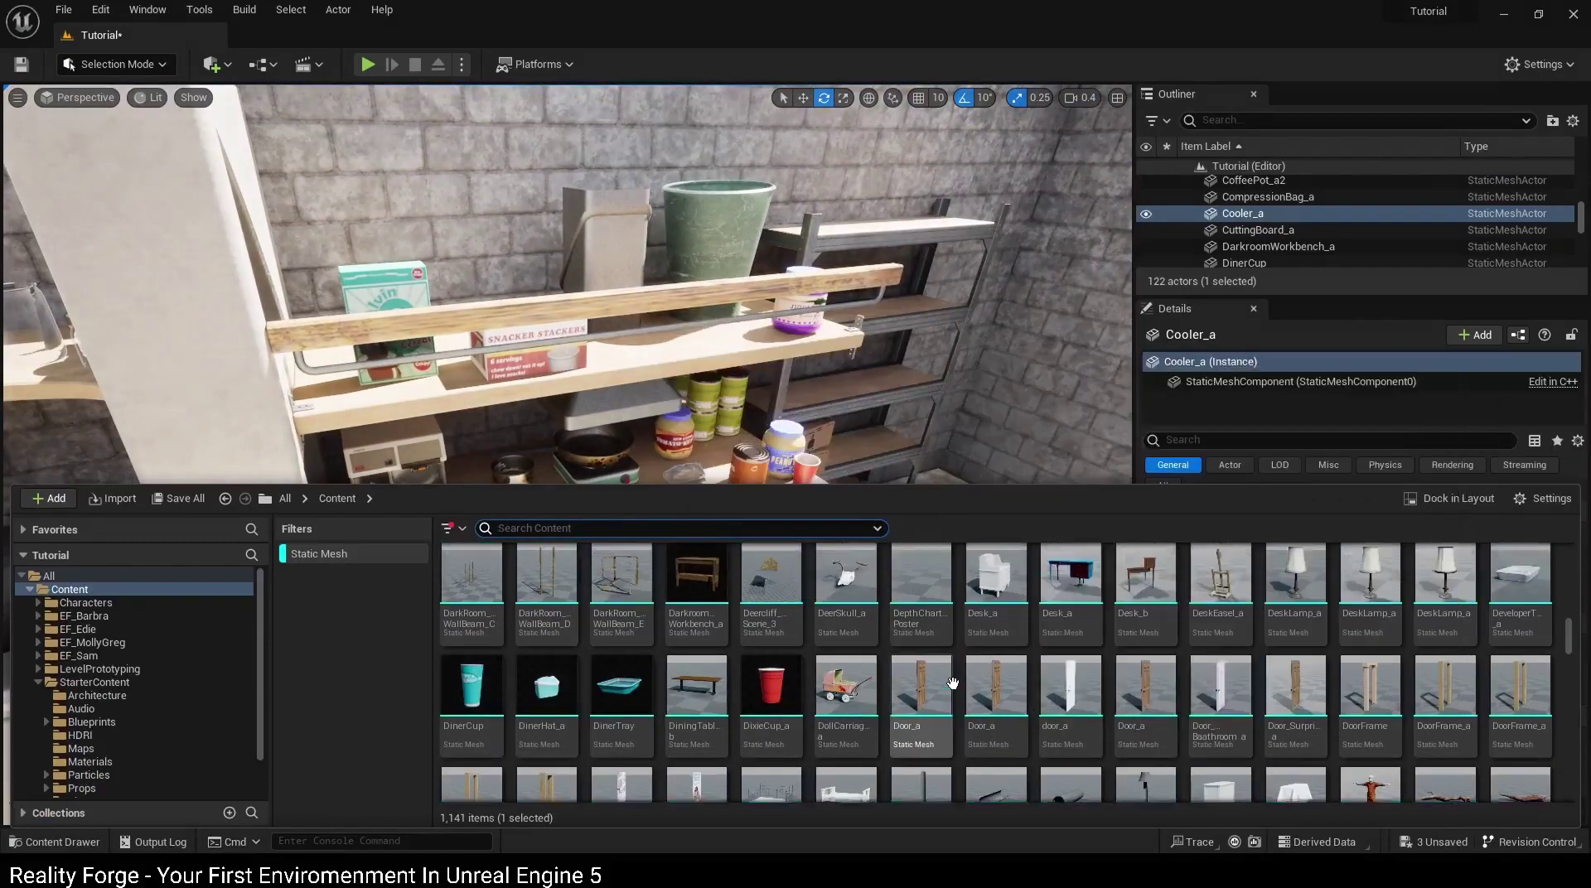
right_drag(889, 409, 928, 398)
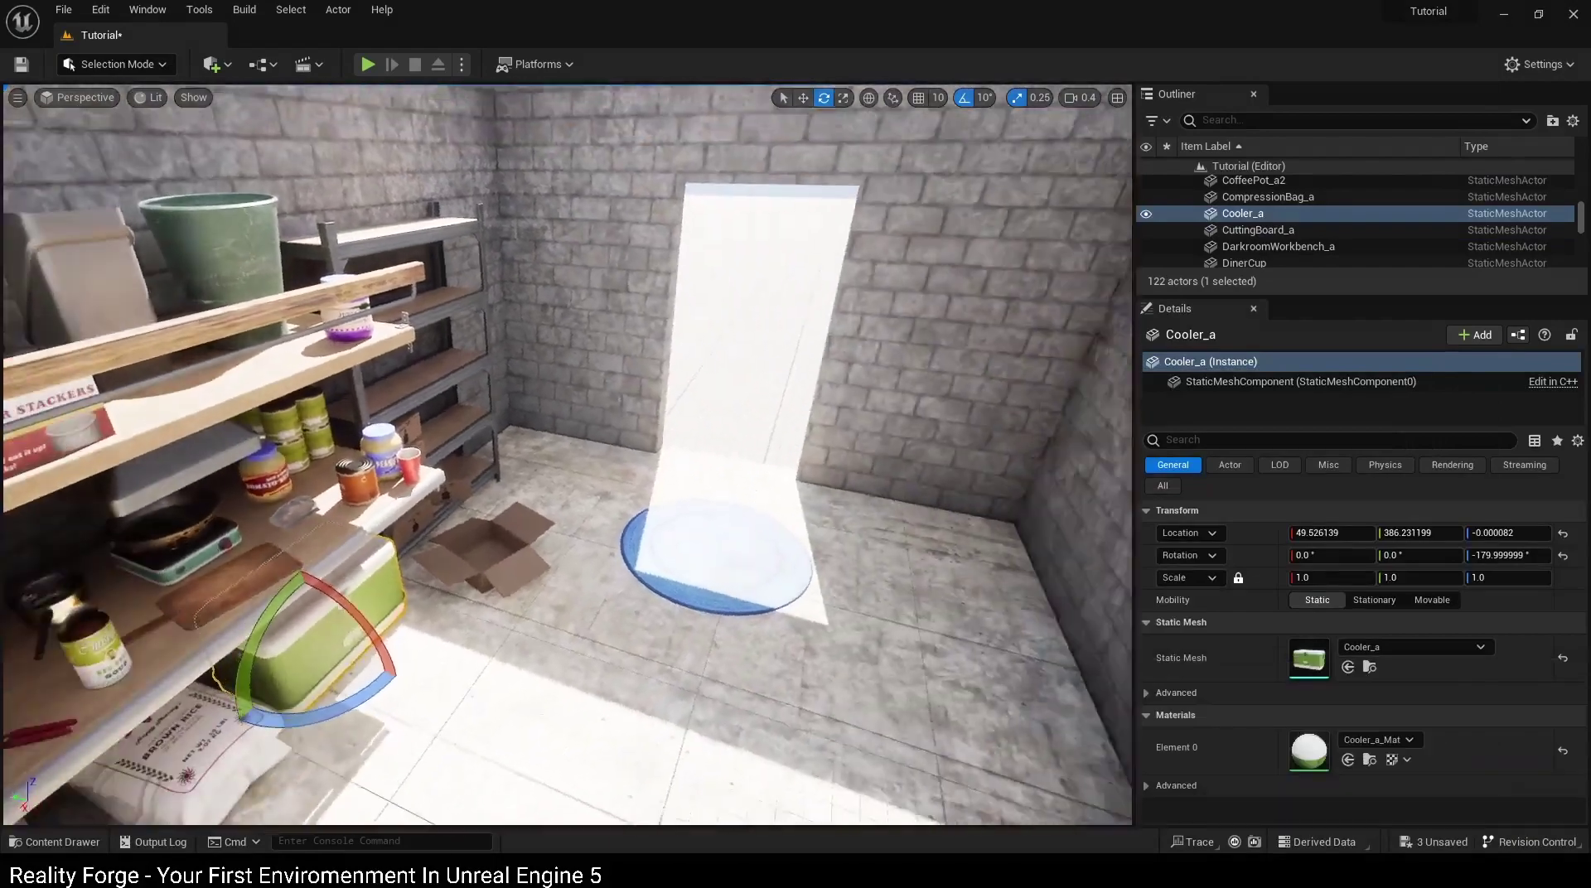
key(ctrl+space)
scroll(1104, 747, down, 3)
scroll(1105, 747, down, 3)
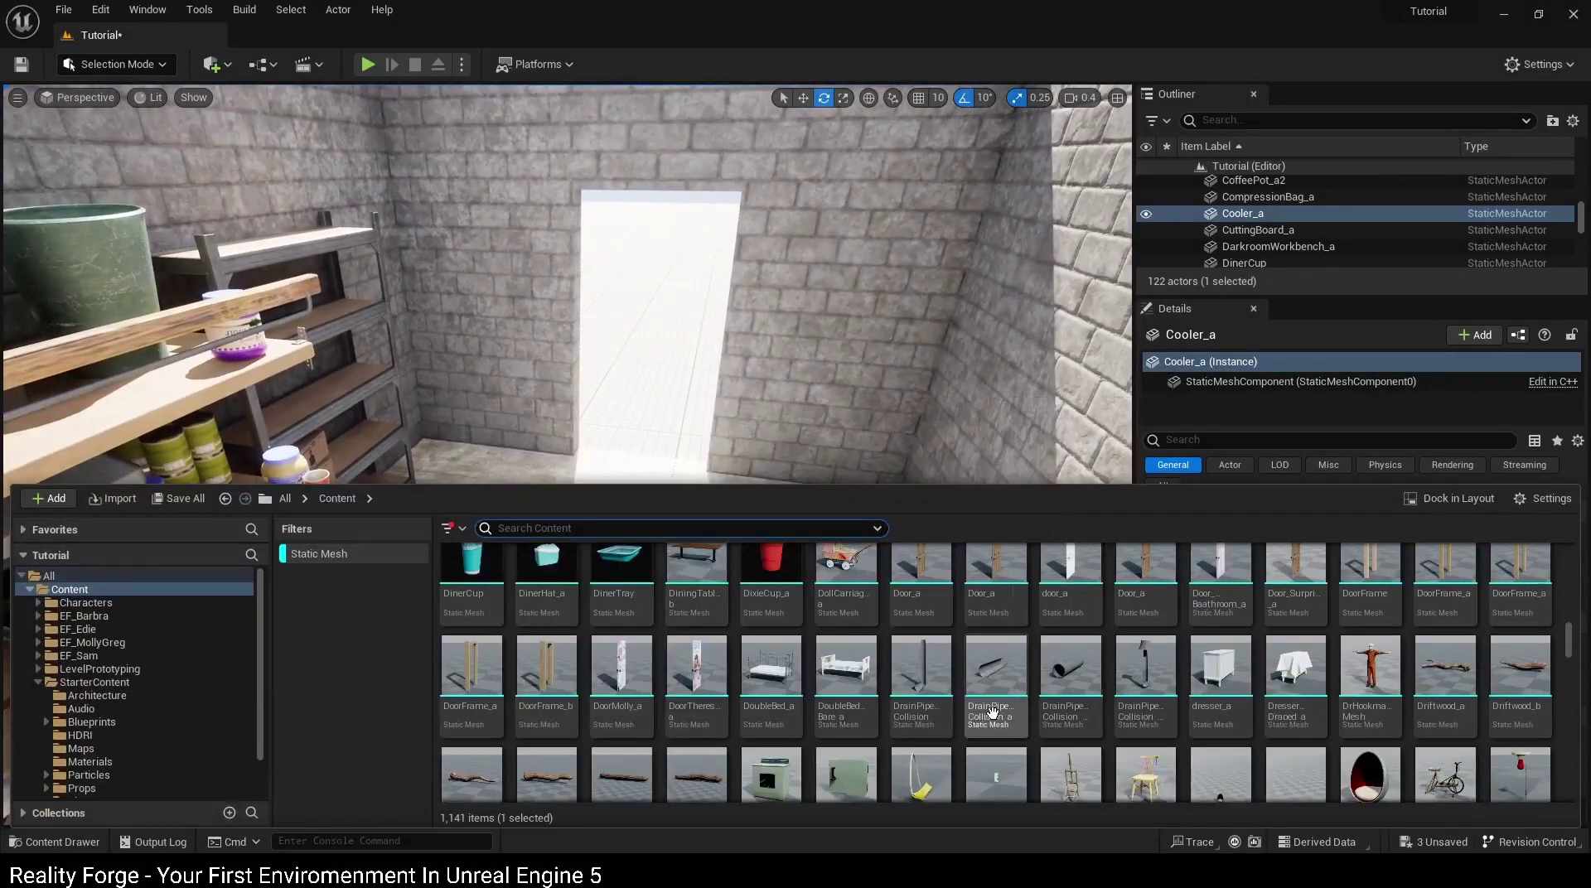
right_drag(799, 505, 796, 464)
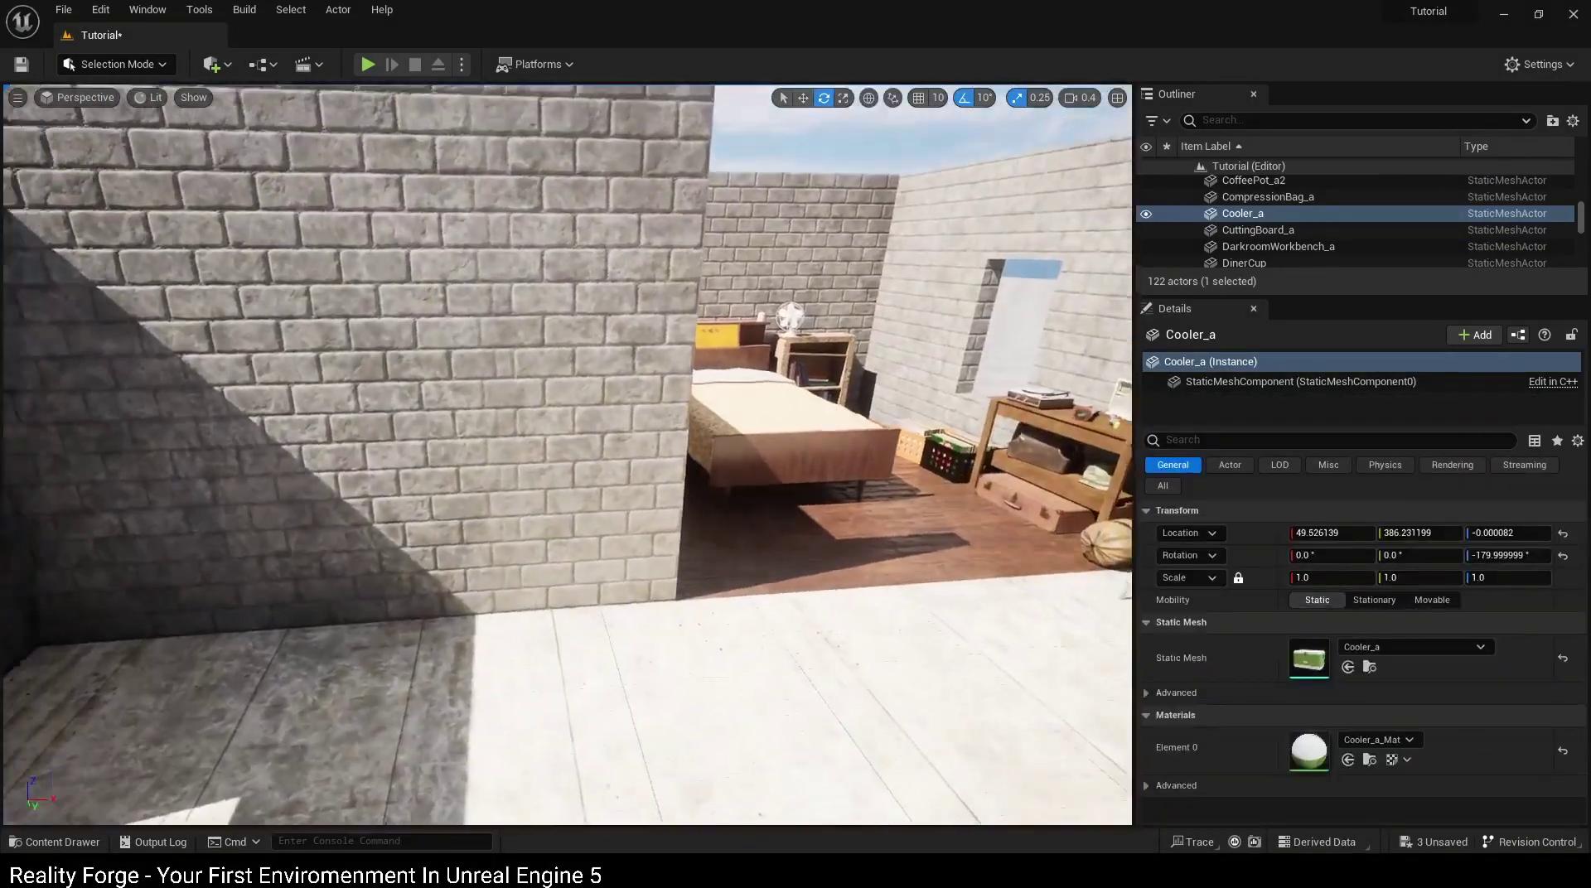
key(ctrl+space)
scroll(756, 732, down, 3)
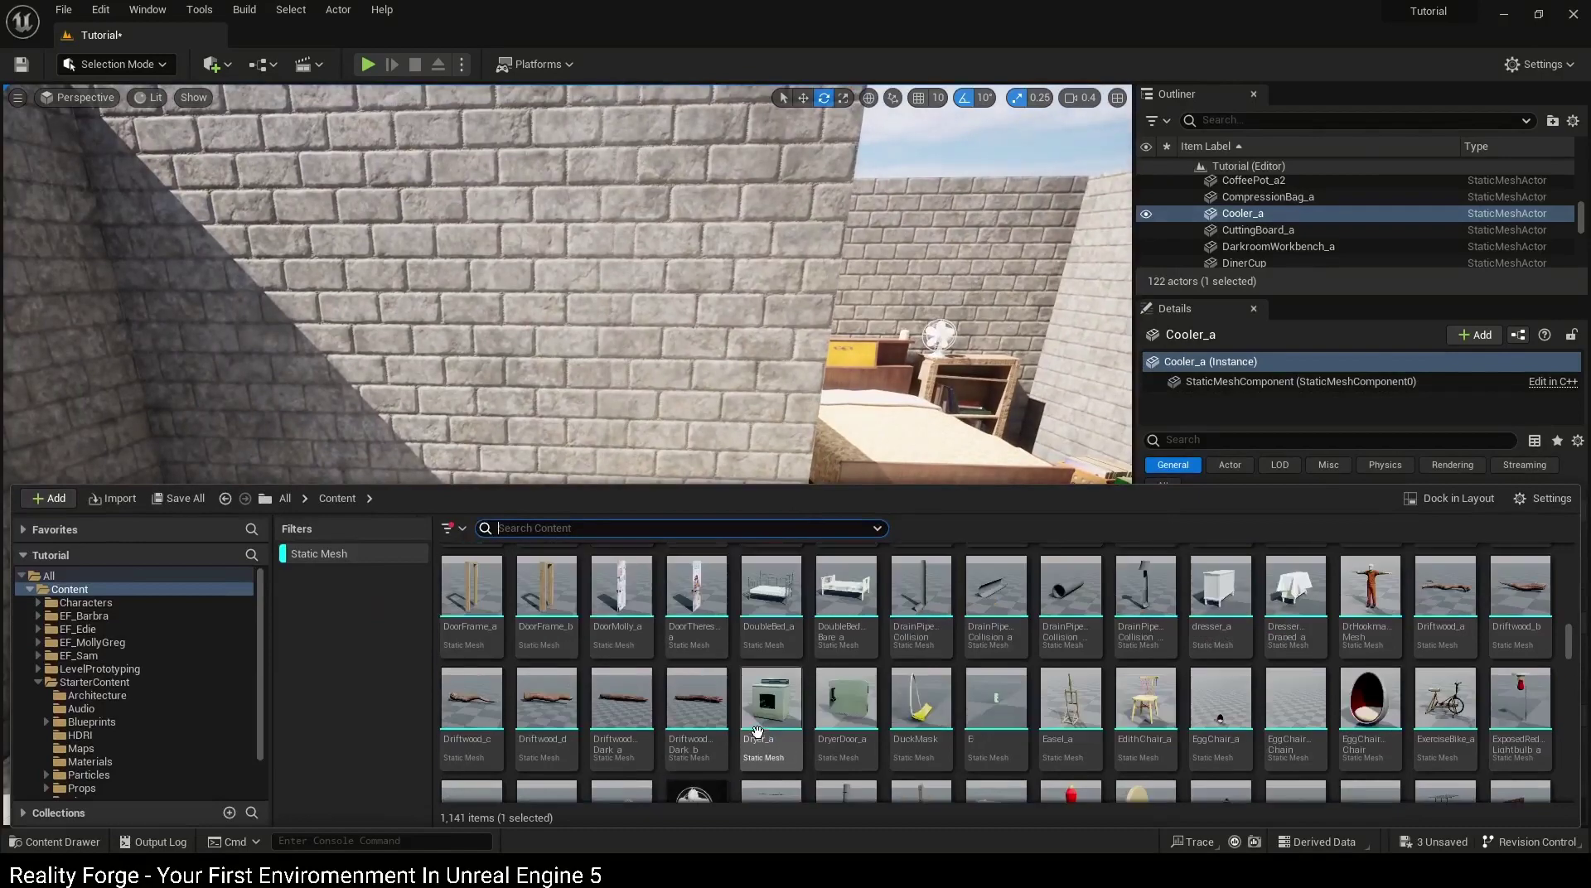
scroll(796, 720, down, 8)
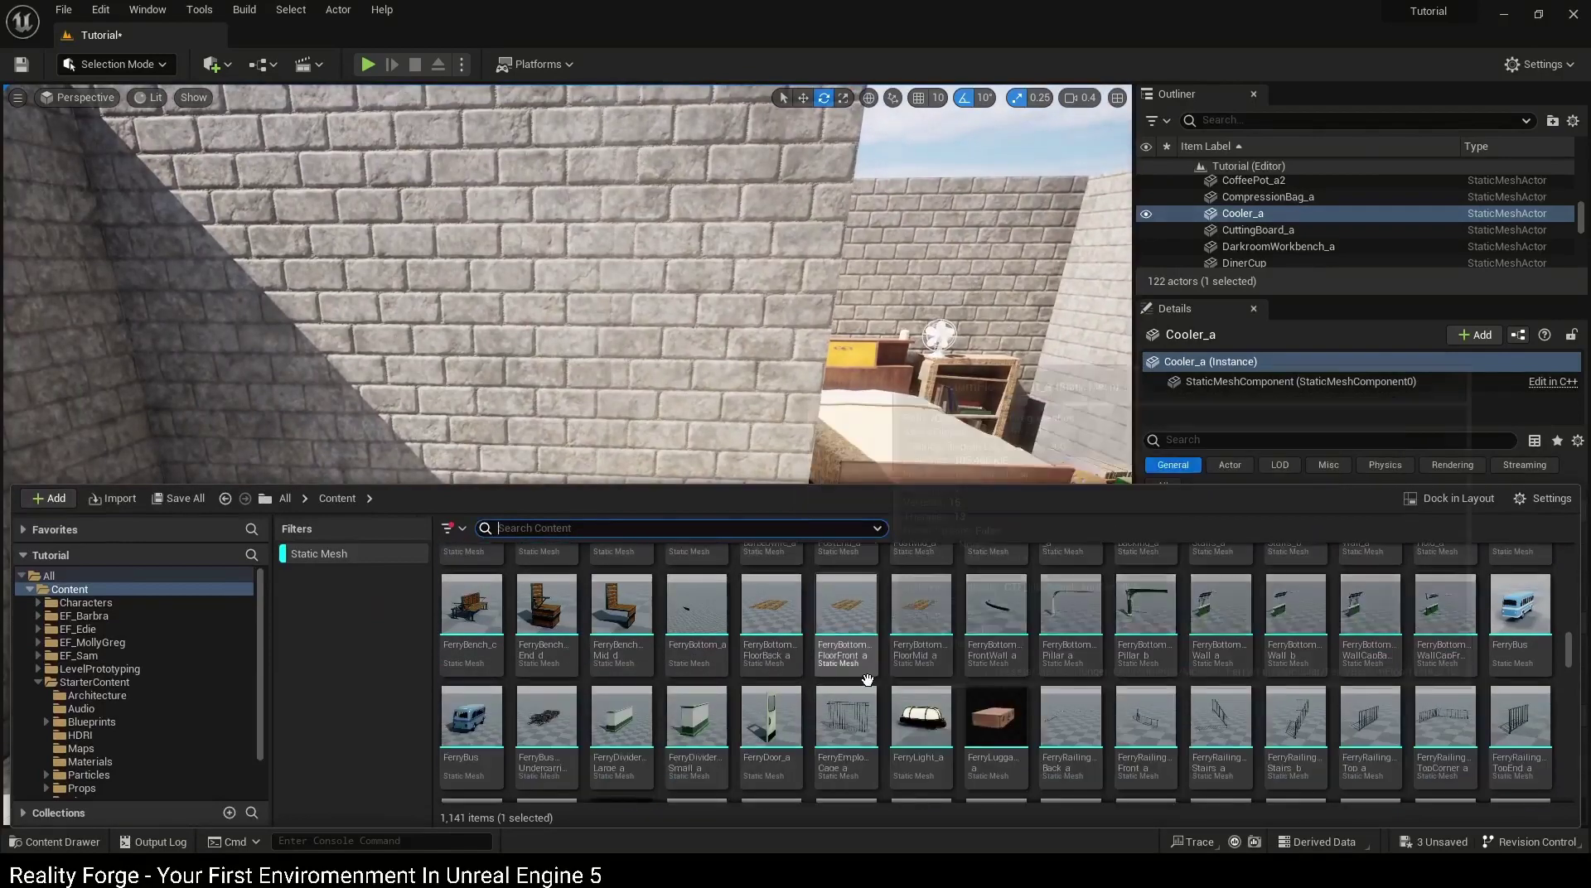
scroll(867, 679, down, 5)
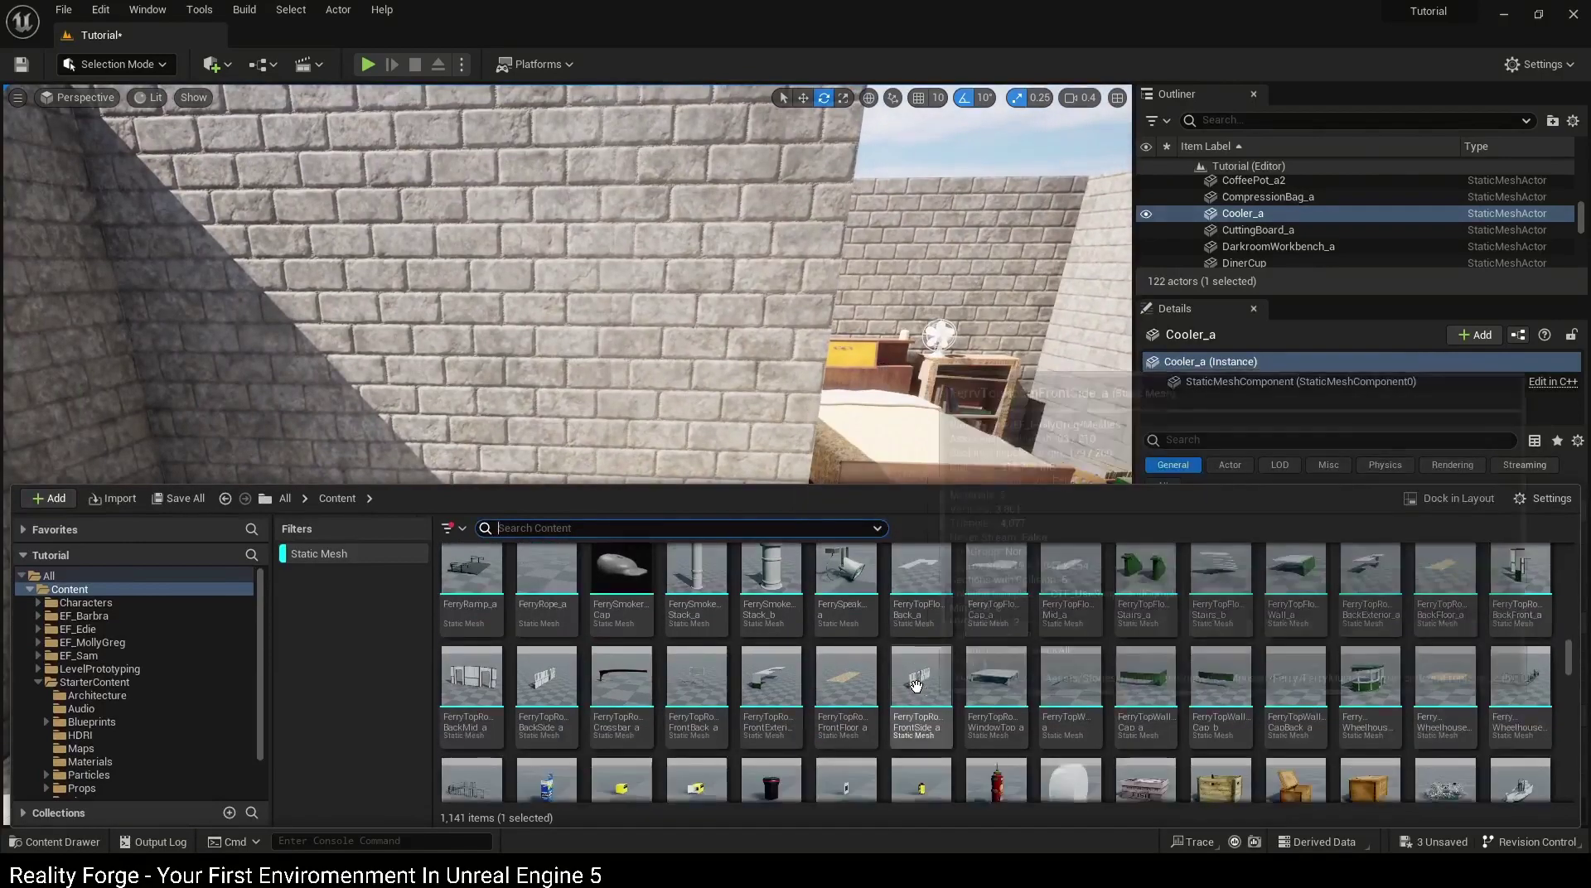
scroll(916, 685, down, 8)
right_drag(580, 290, 580, 448)
click(1369, 760)
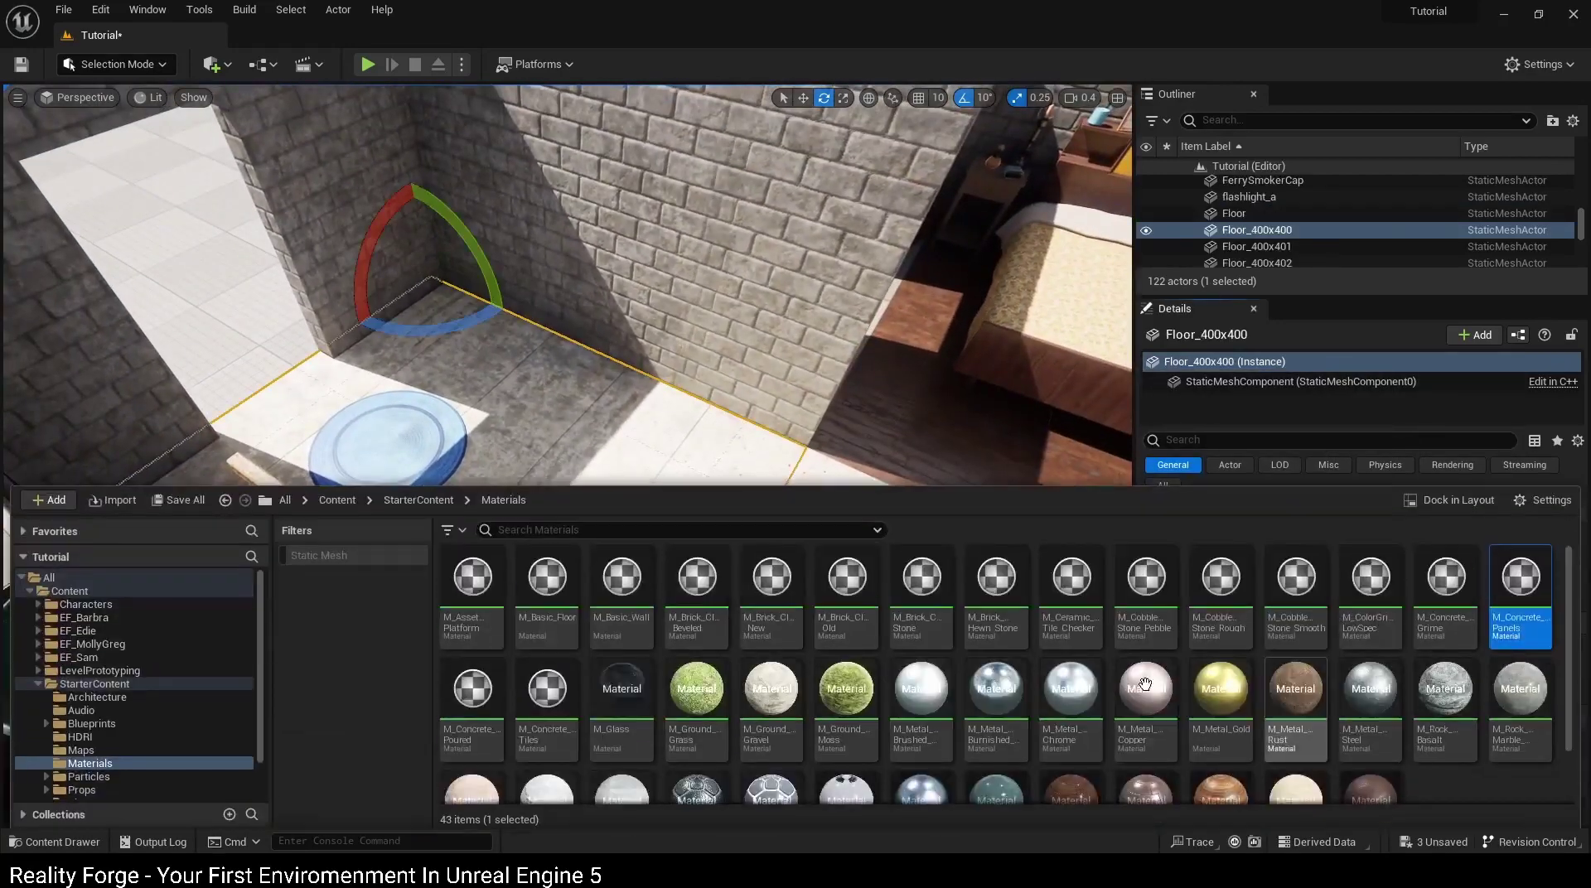
drag(652, 228, 652, 233)
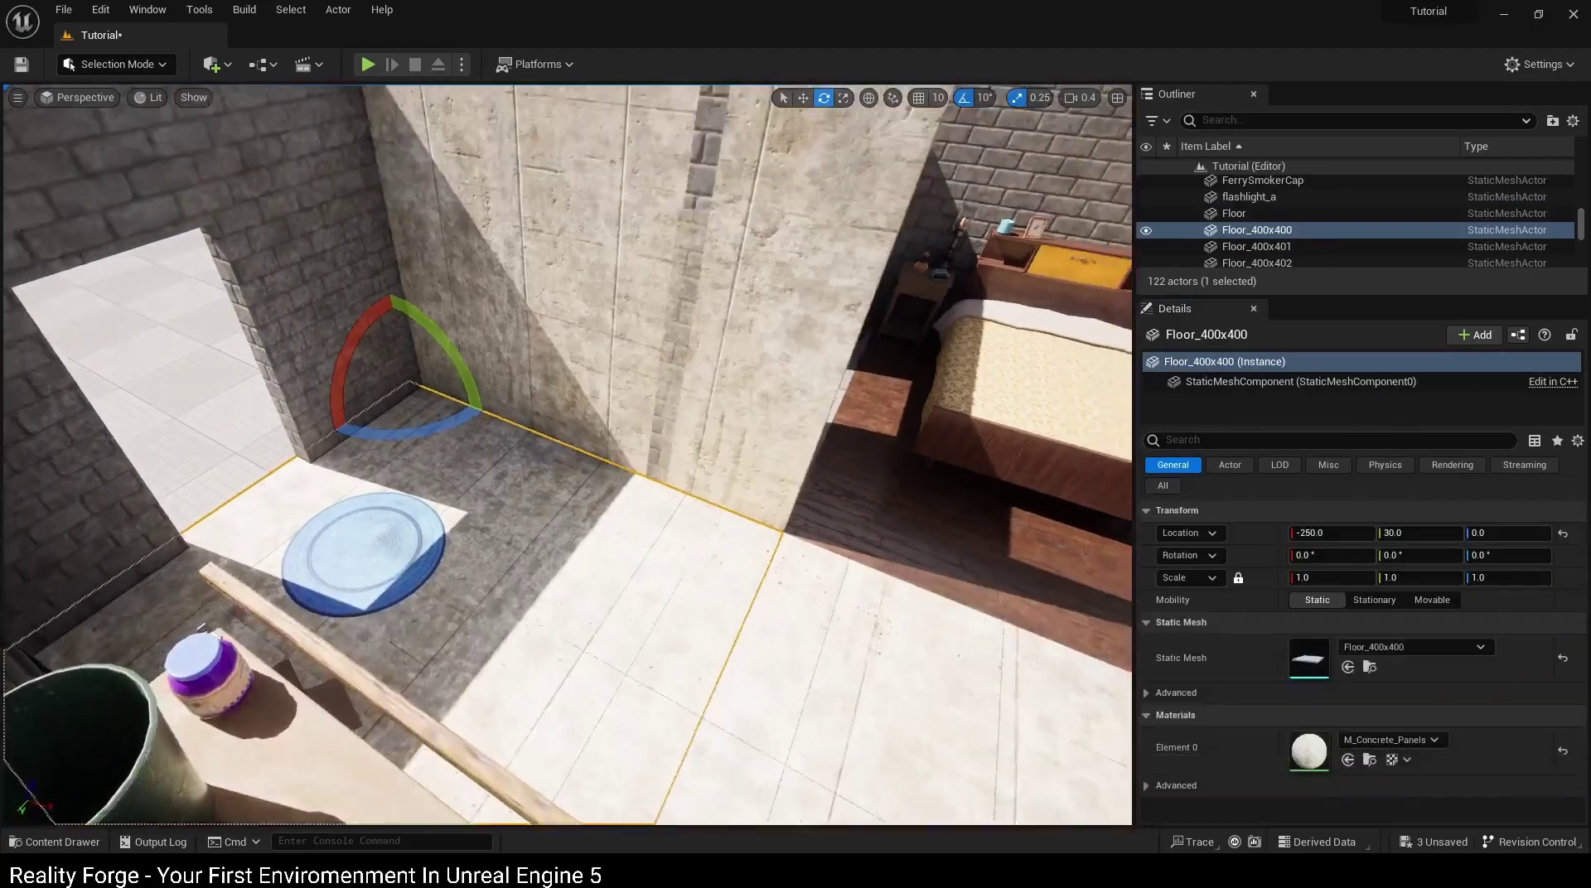
right_drag(652, 232, 605, 107)
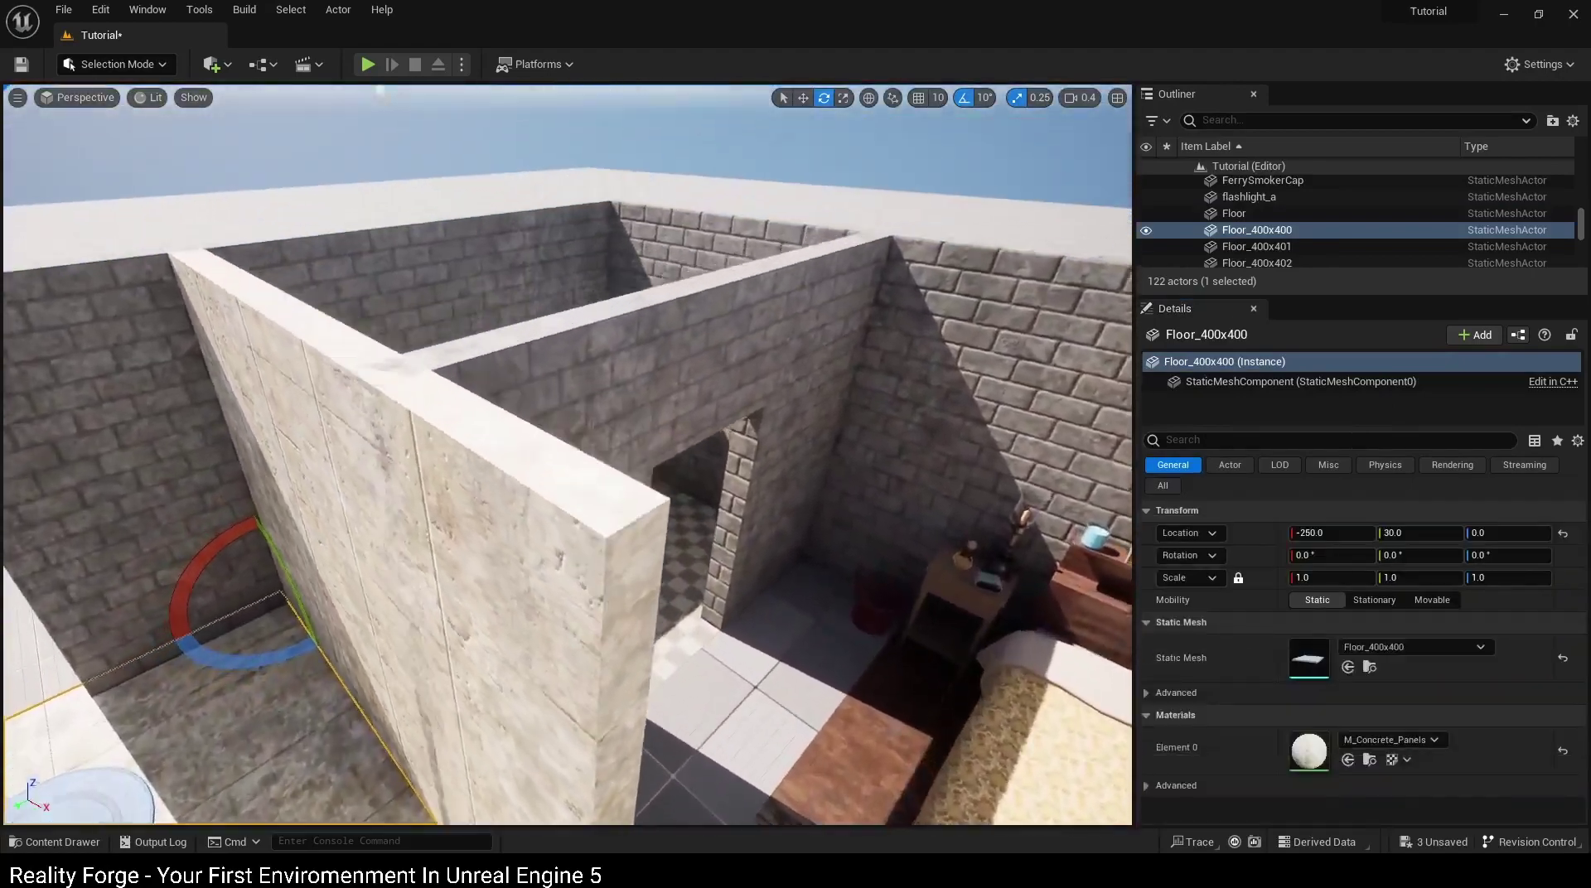
right_drag(629, 299, 696, 225)
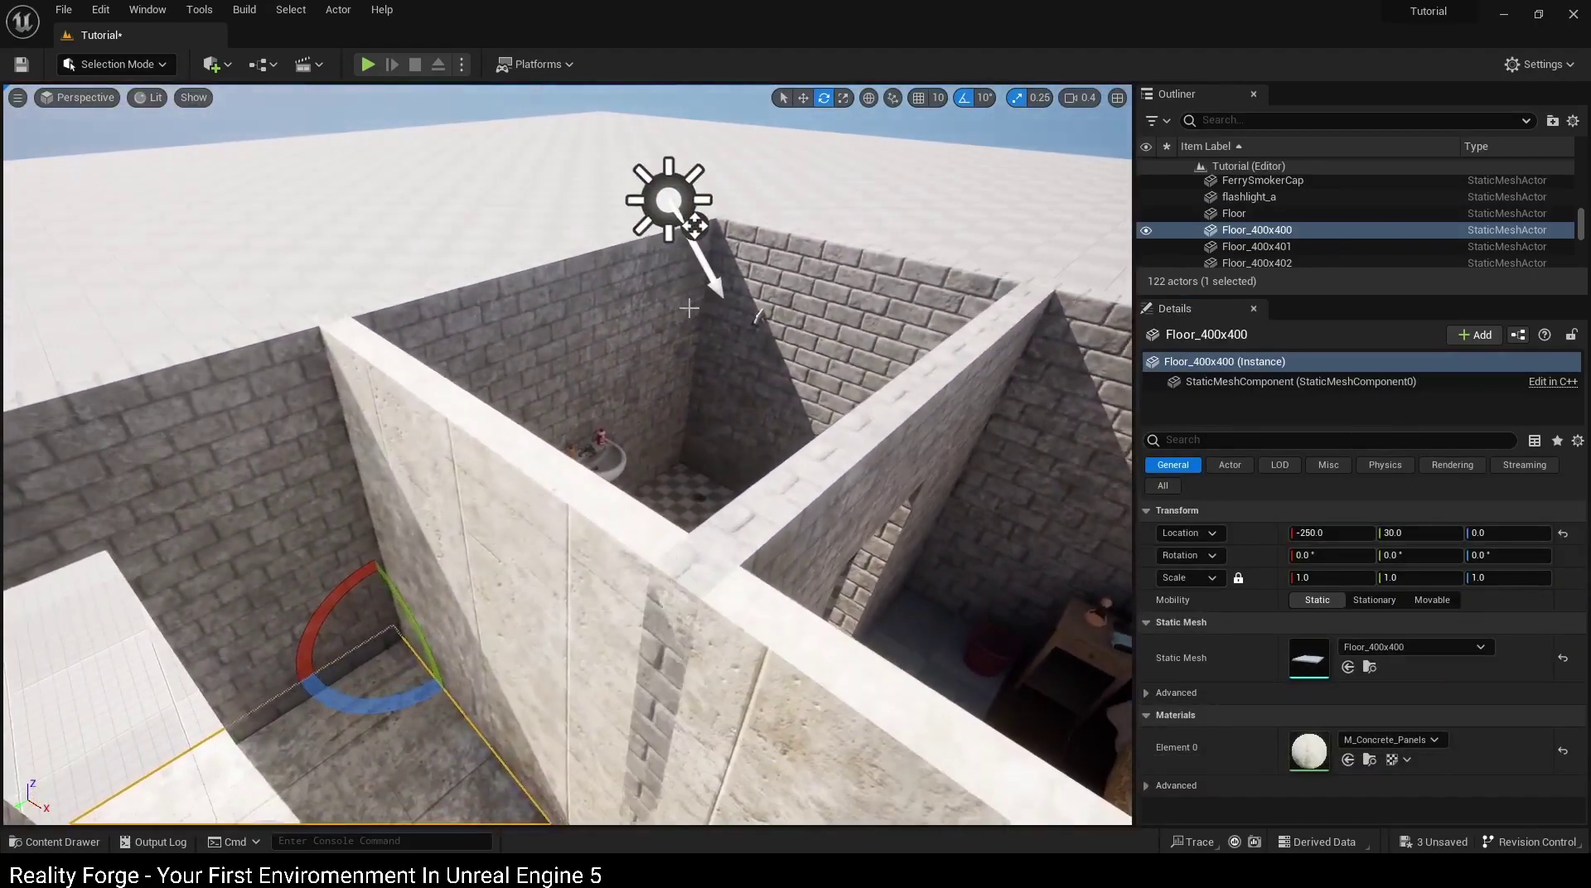
key(ctrl+z)
right_drag(630, 298, 752, 483)
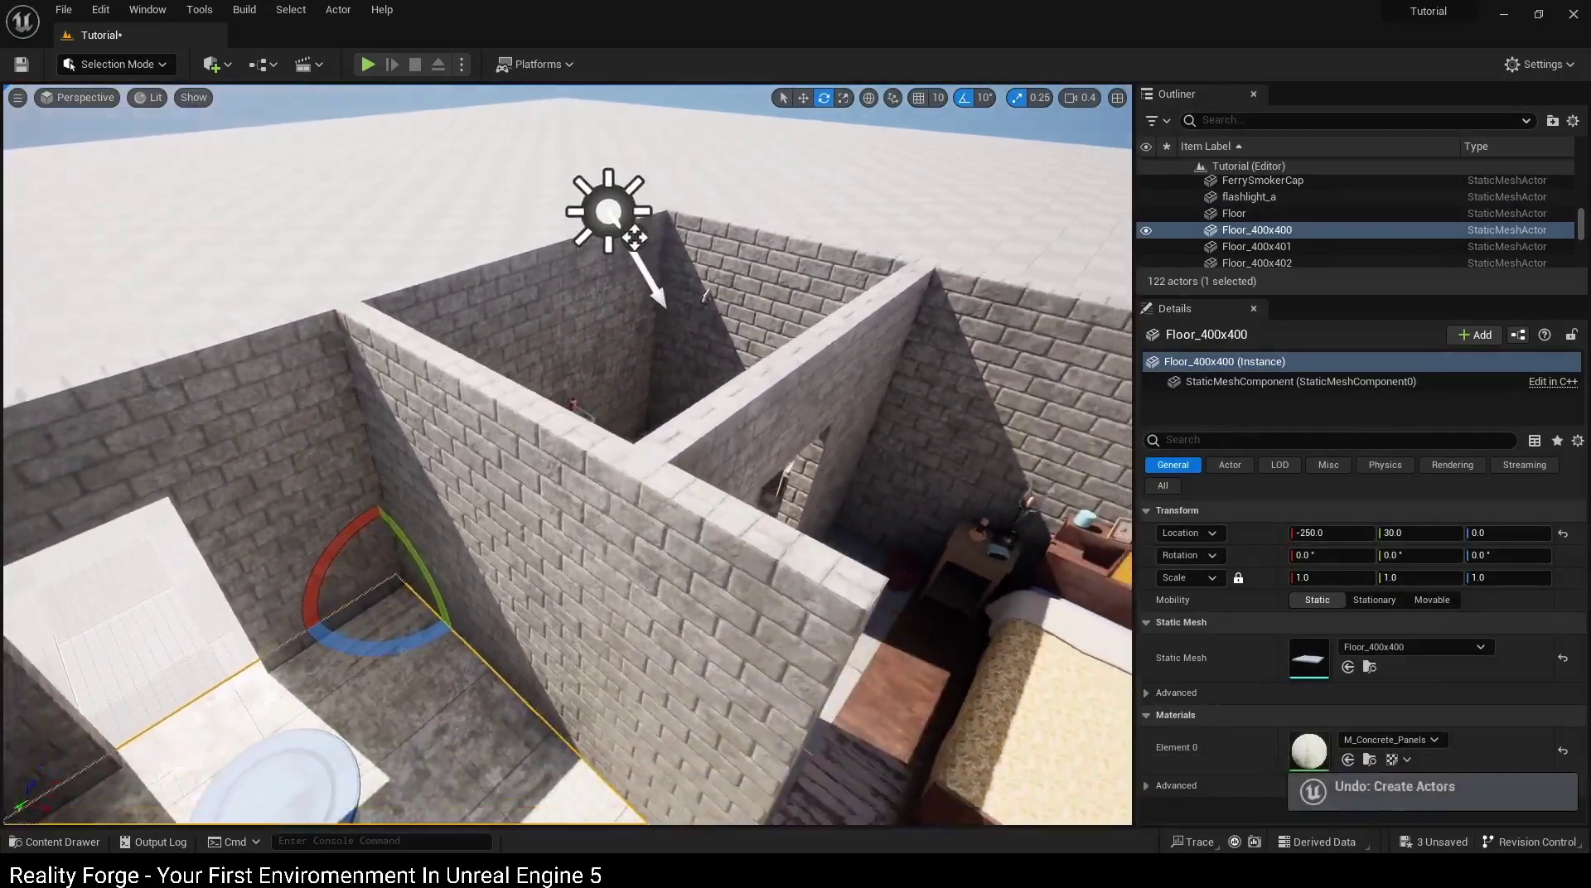
key(ctrl+space)
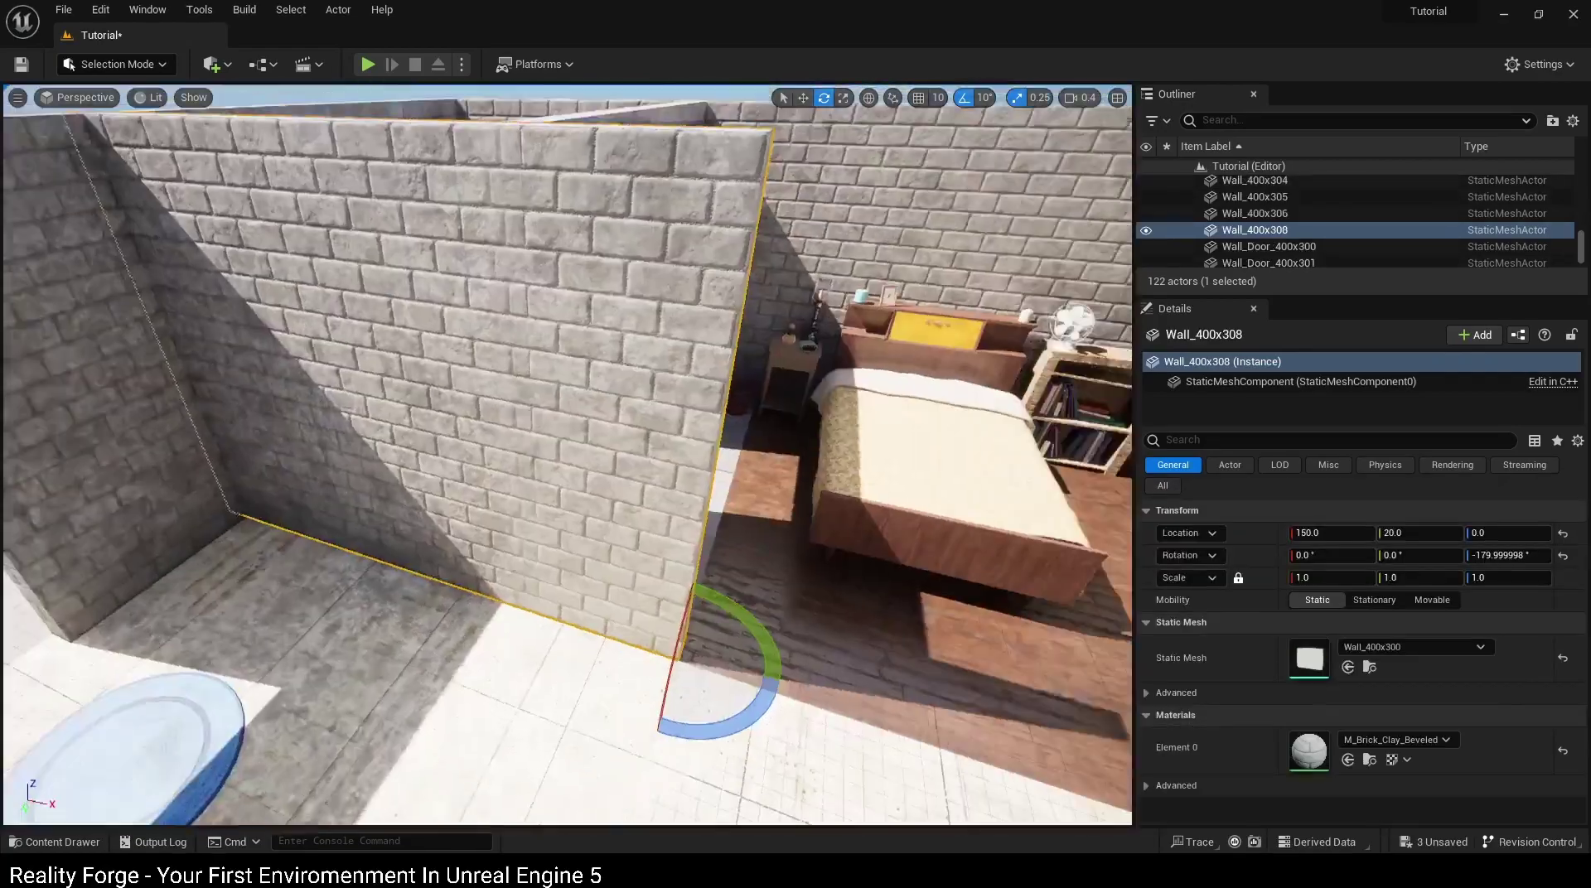
right_drag(475, 533, 497, 497)
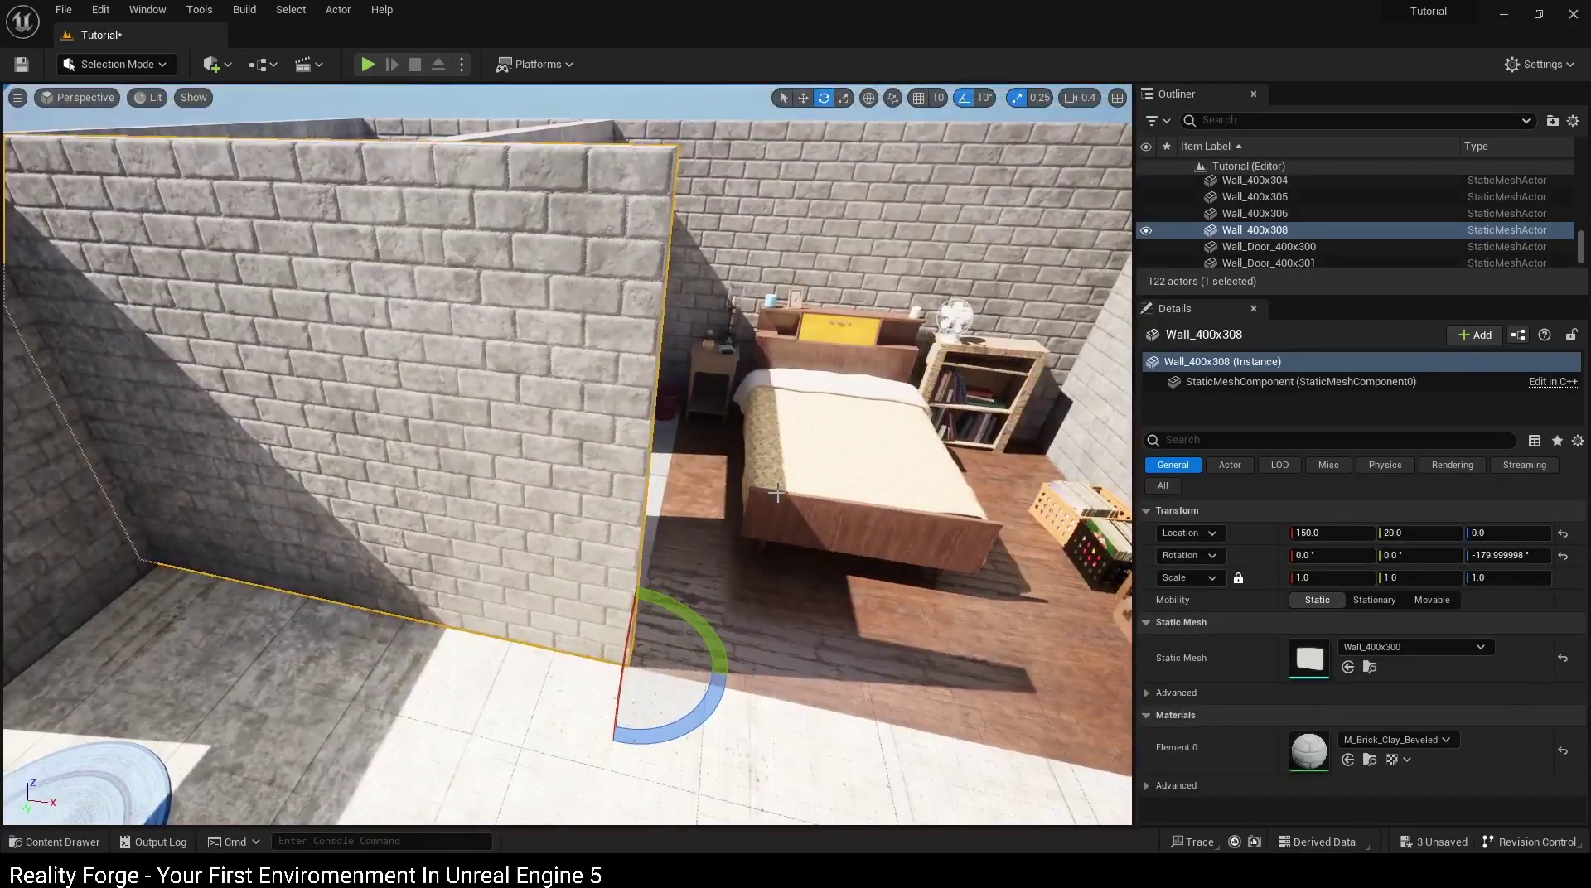
key(ctrl+space)
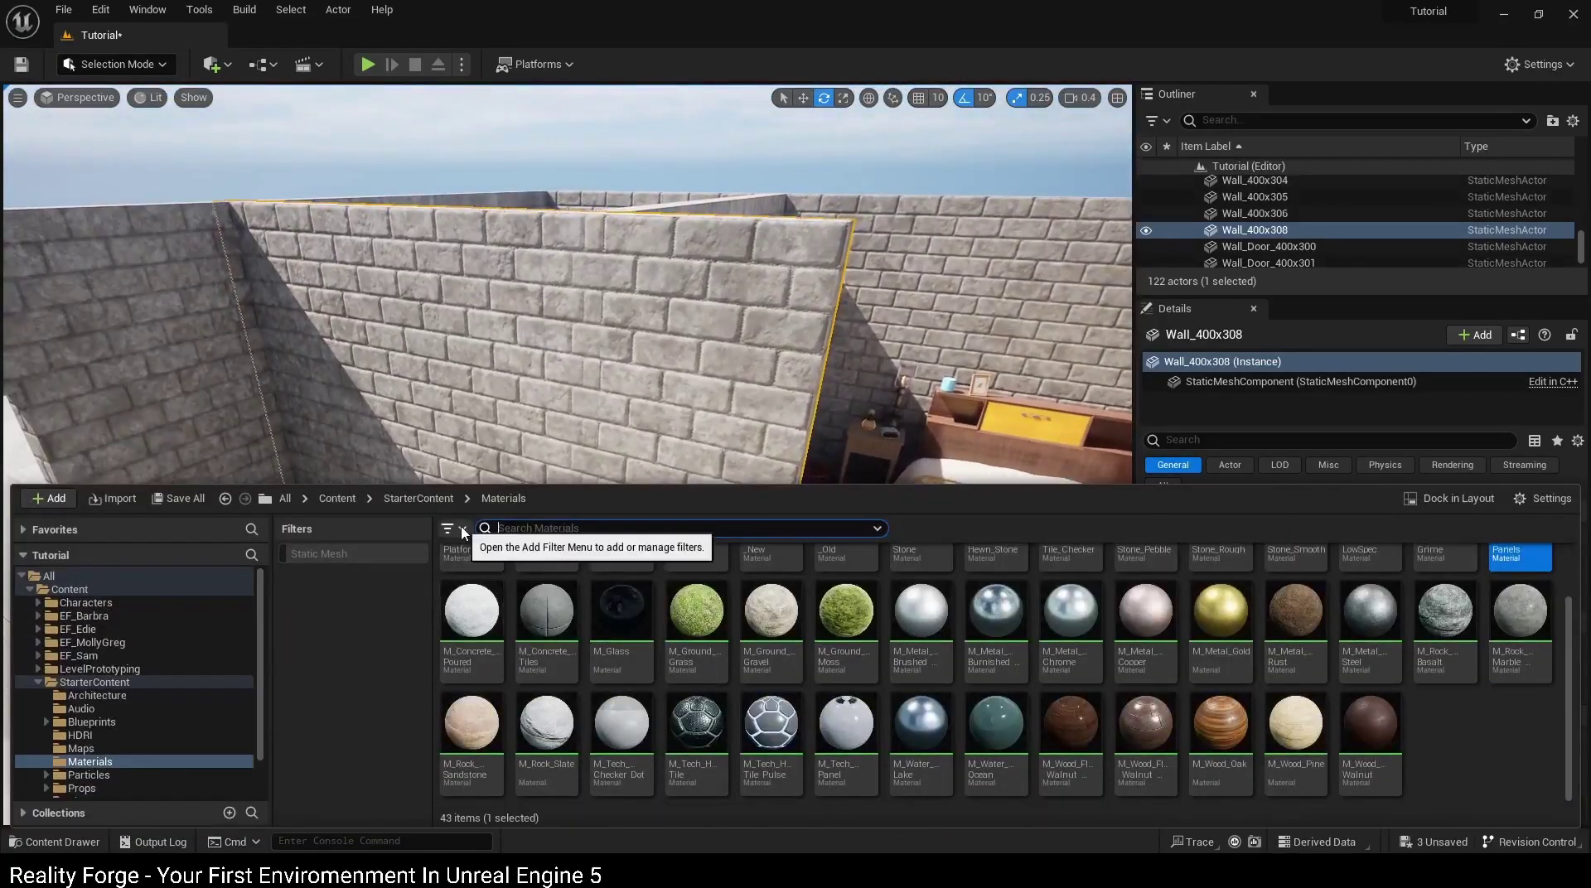
click(418, 498)
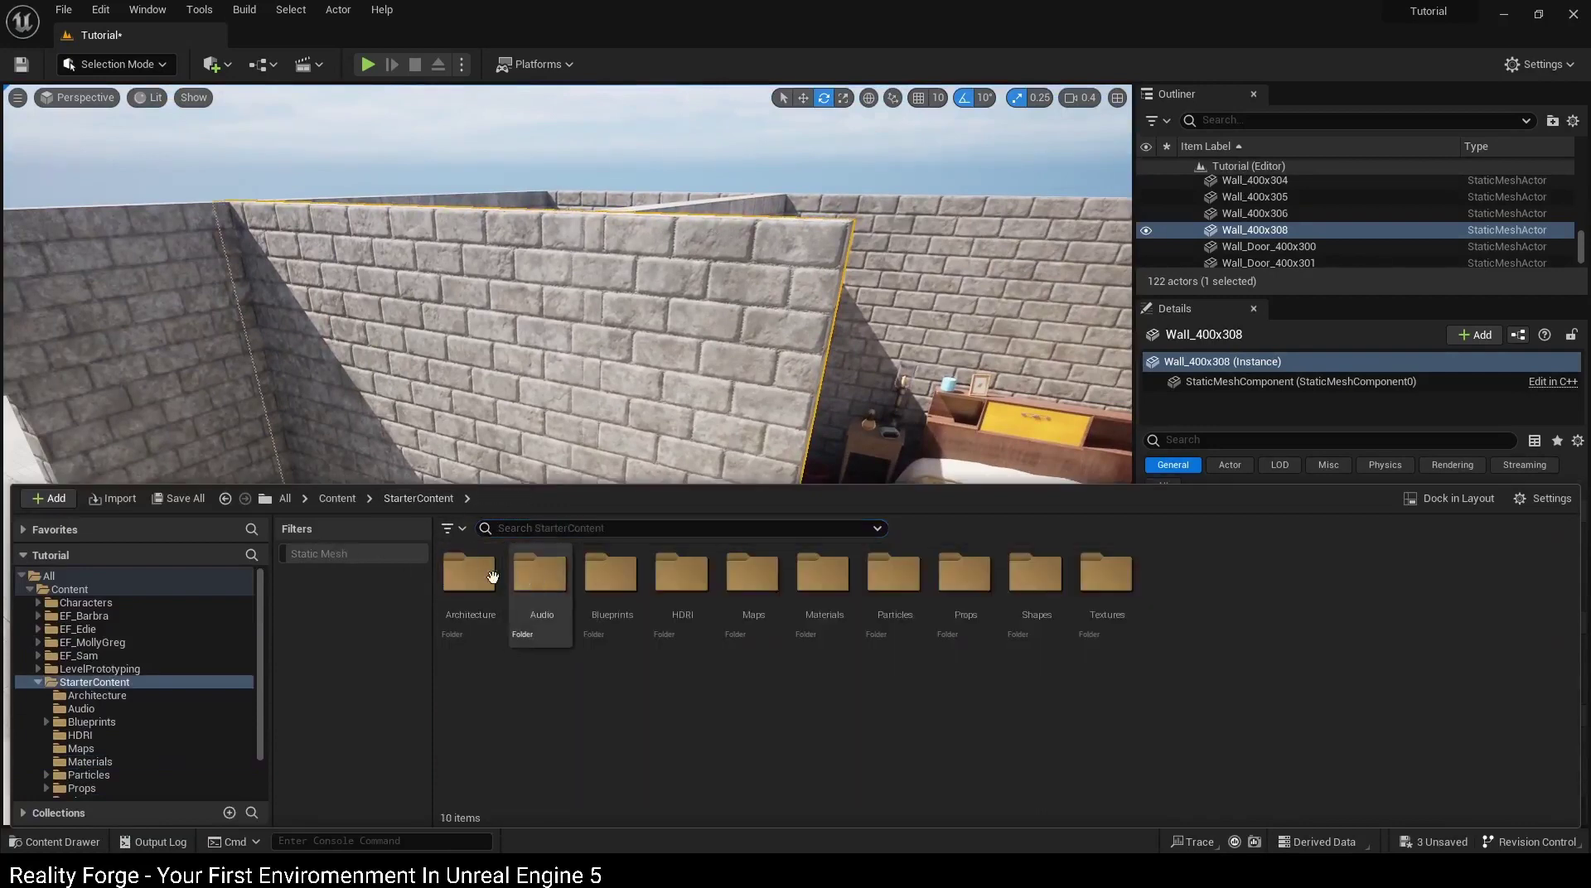
click(319, 554)
scroll(767, 663, down, 3)
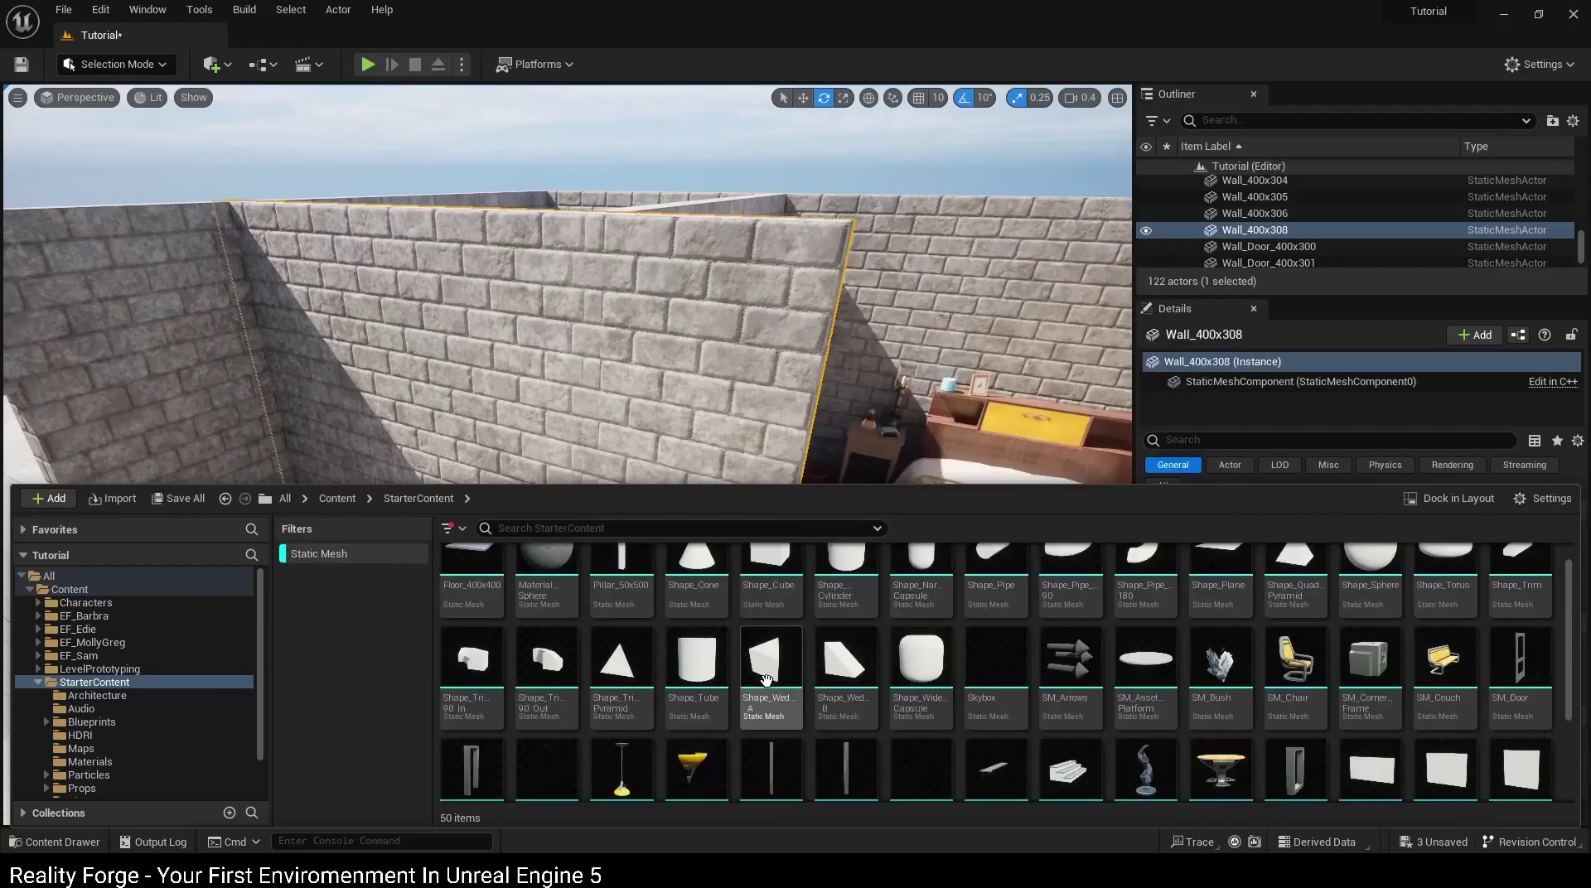
scroll(767, 679, up, 1)
click(337, 498)
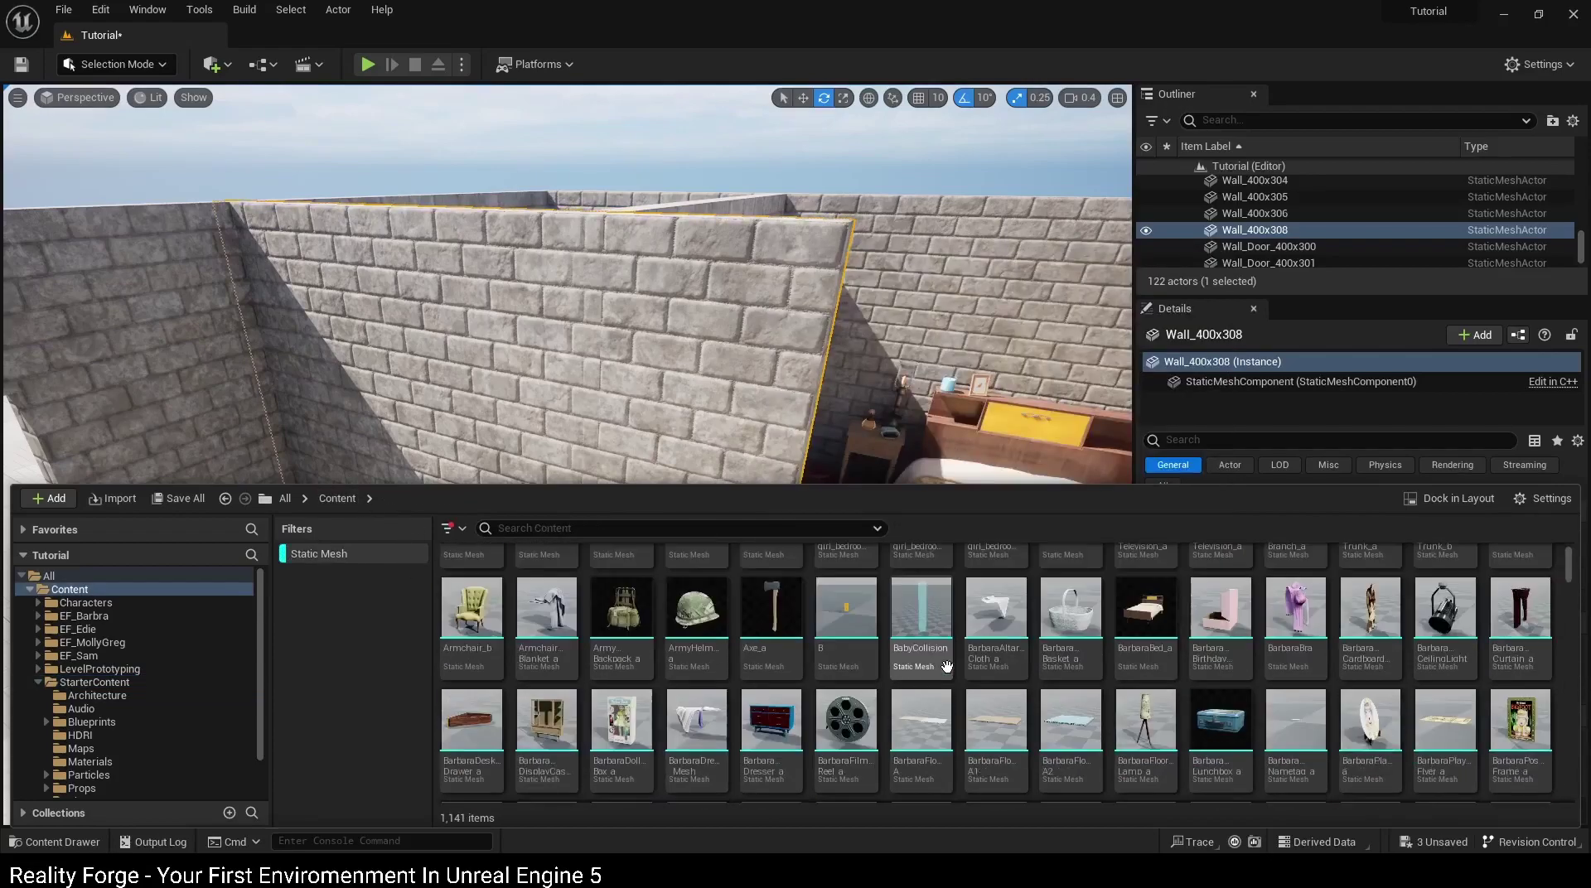
scroll(931, 676, down, 4)
scroll(932, 675, down, 3)
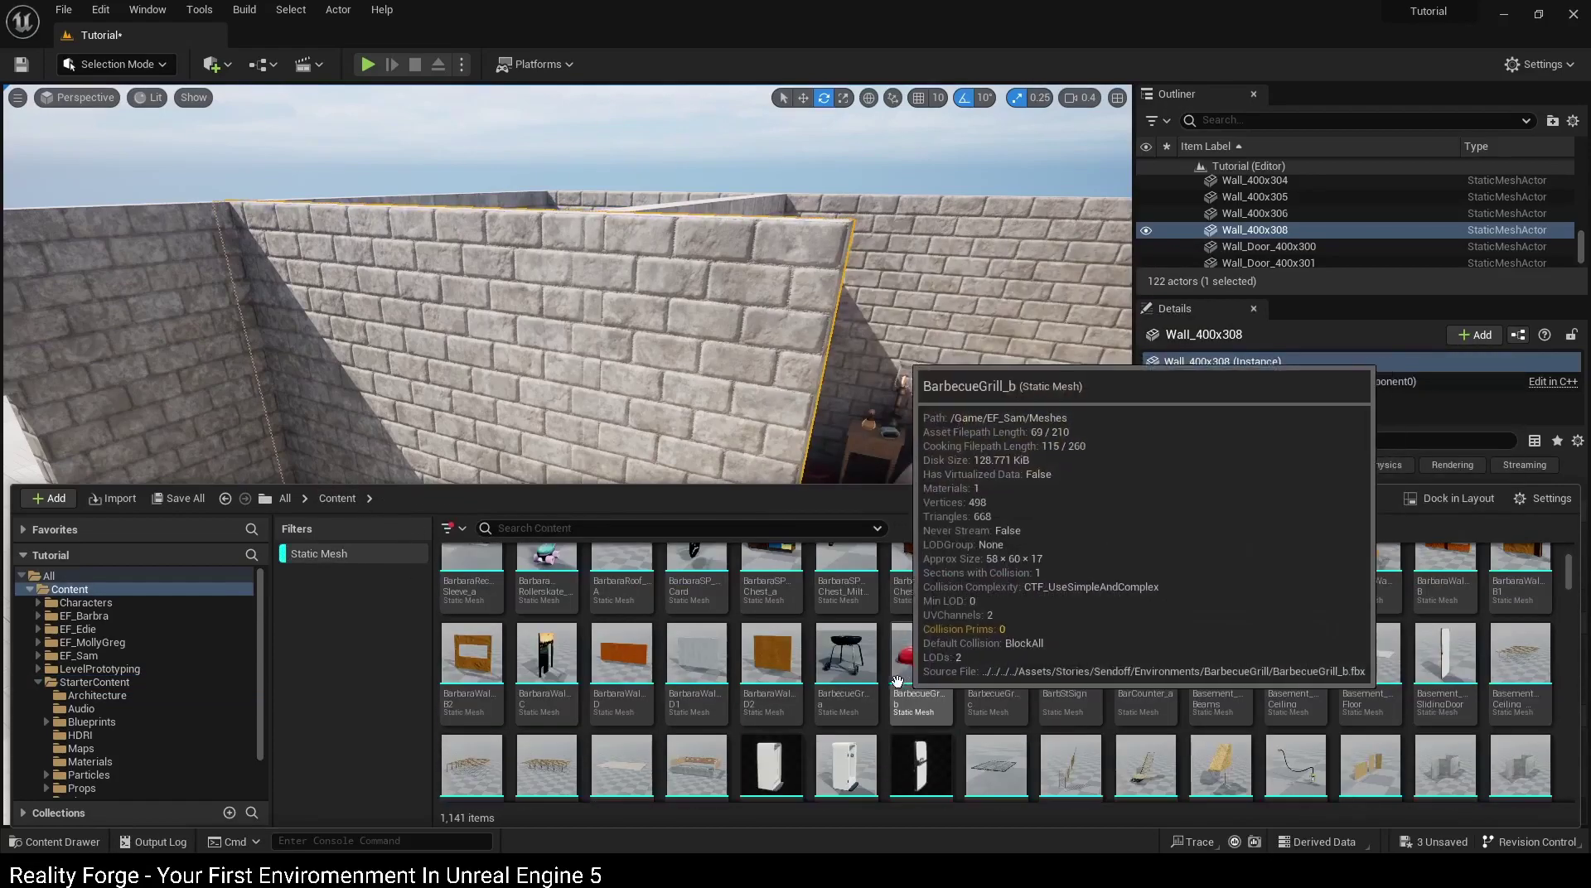
scroll(895, 678, up, 1)
scroll(894, 678, down, 2)
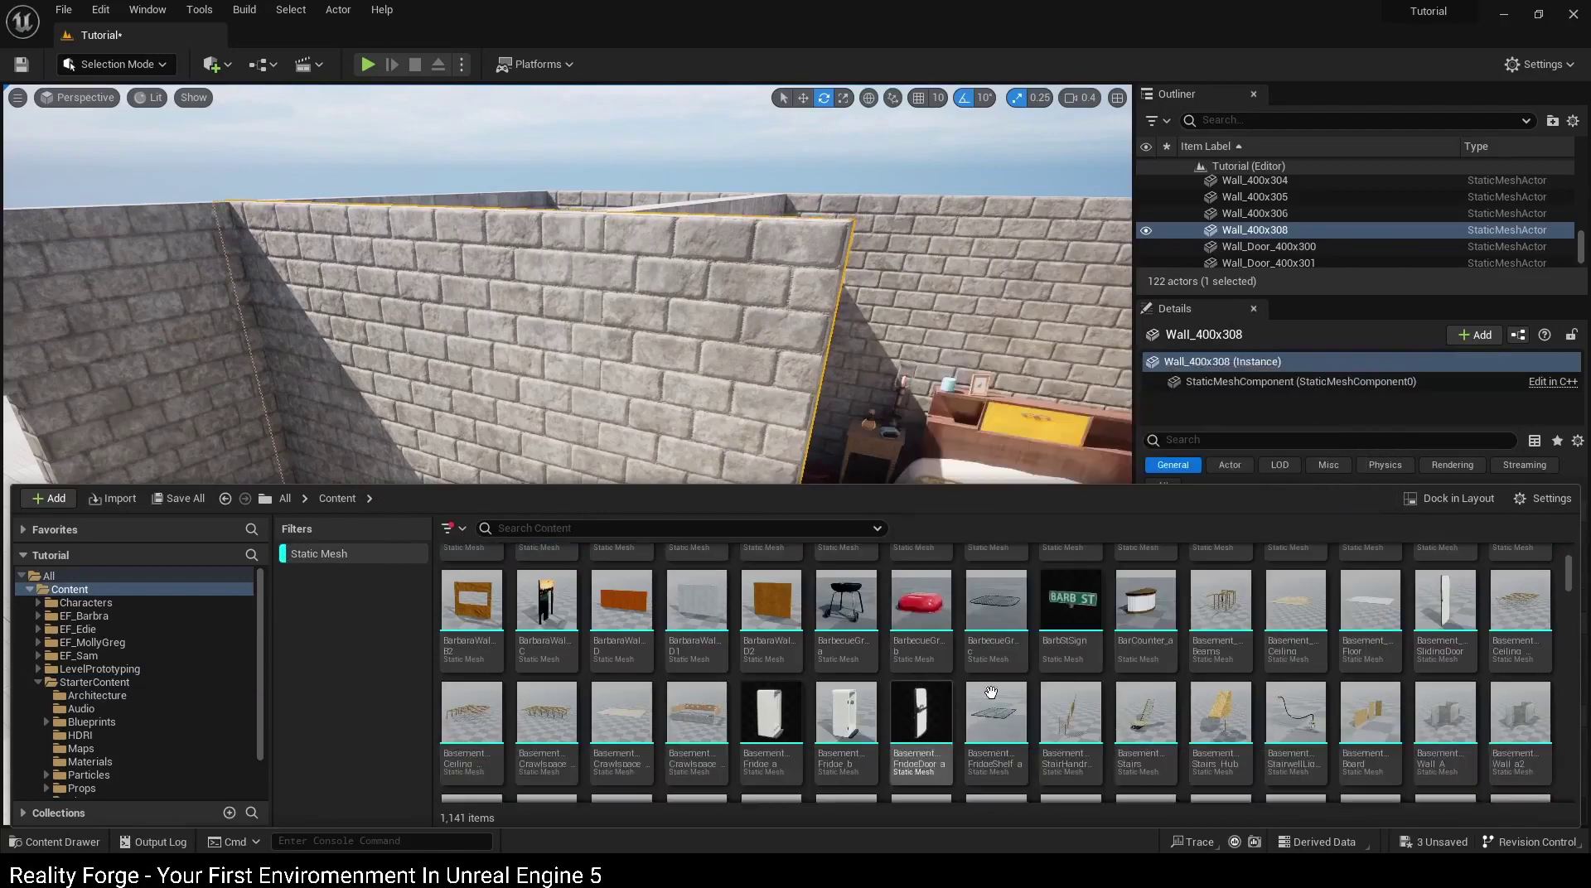
scroll(992, 693, down, 2)
scroll(994, 692, down, 1)
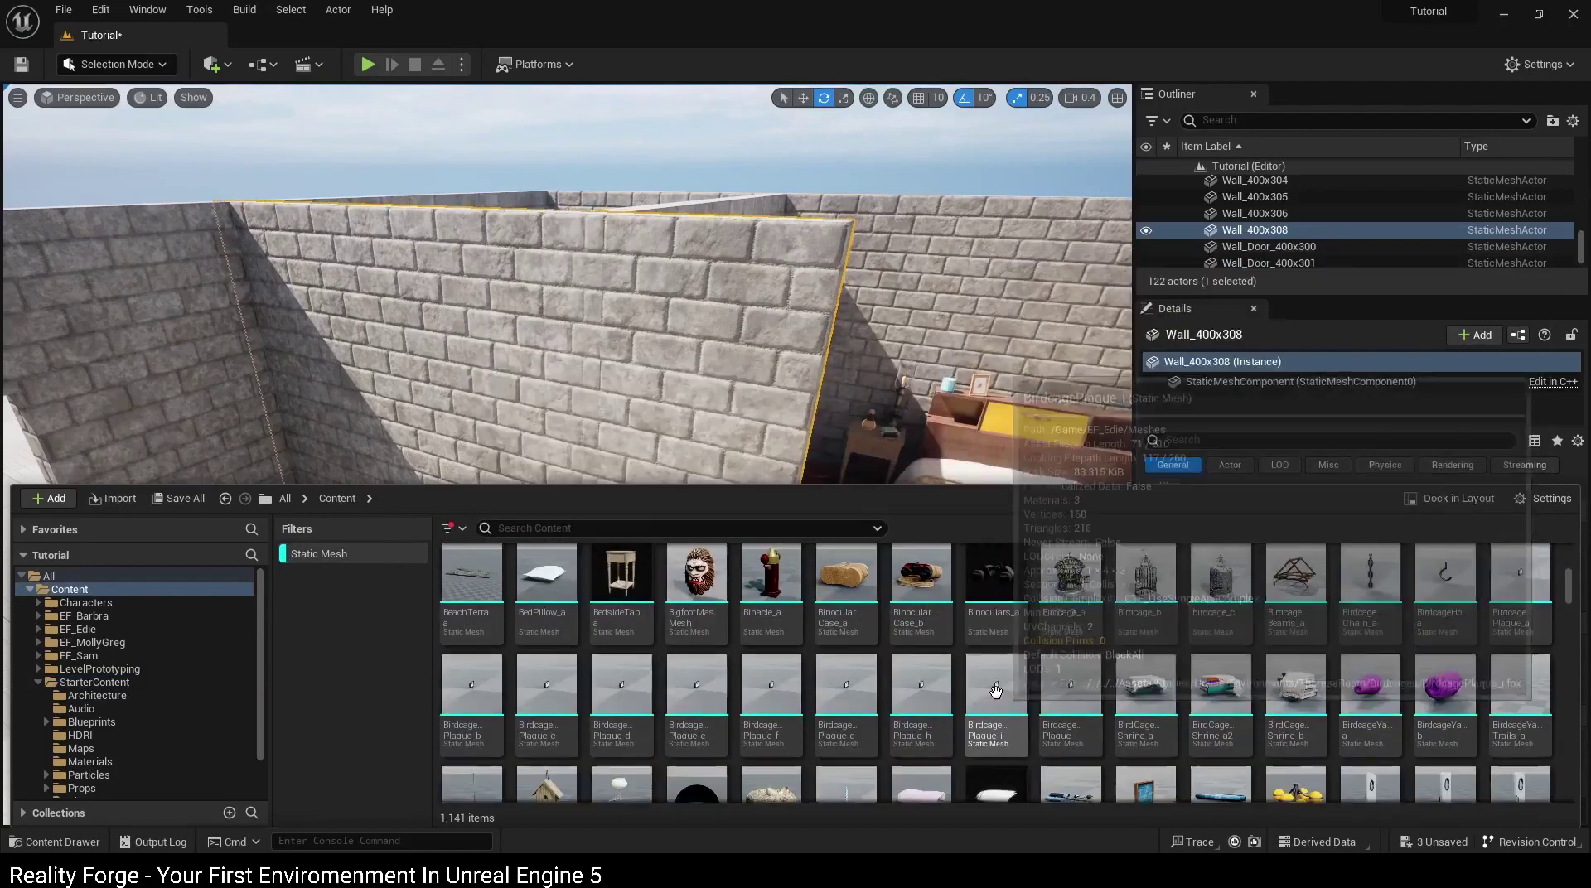
scroll(998, 688, down, 2)
scroll(1011, 688, down, 2)
scroll(1028, 686, down, 1)
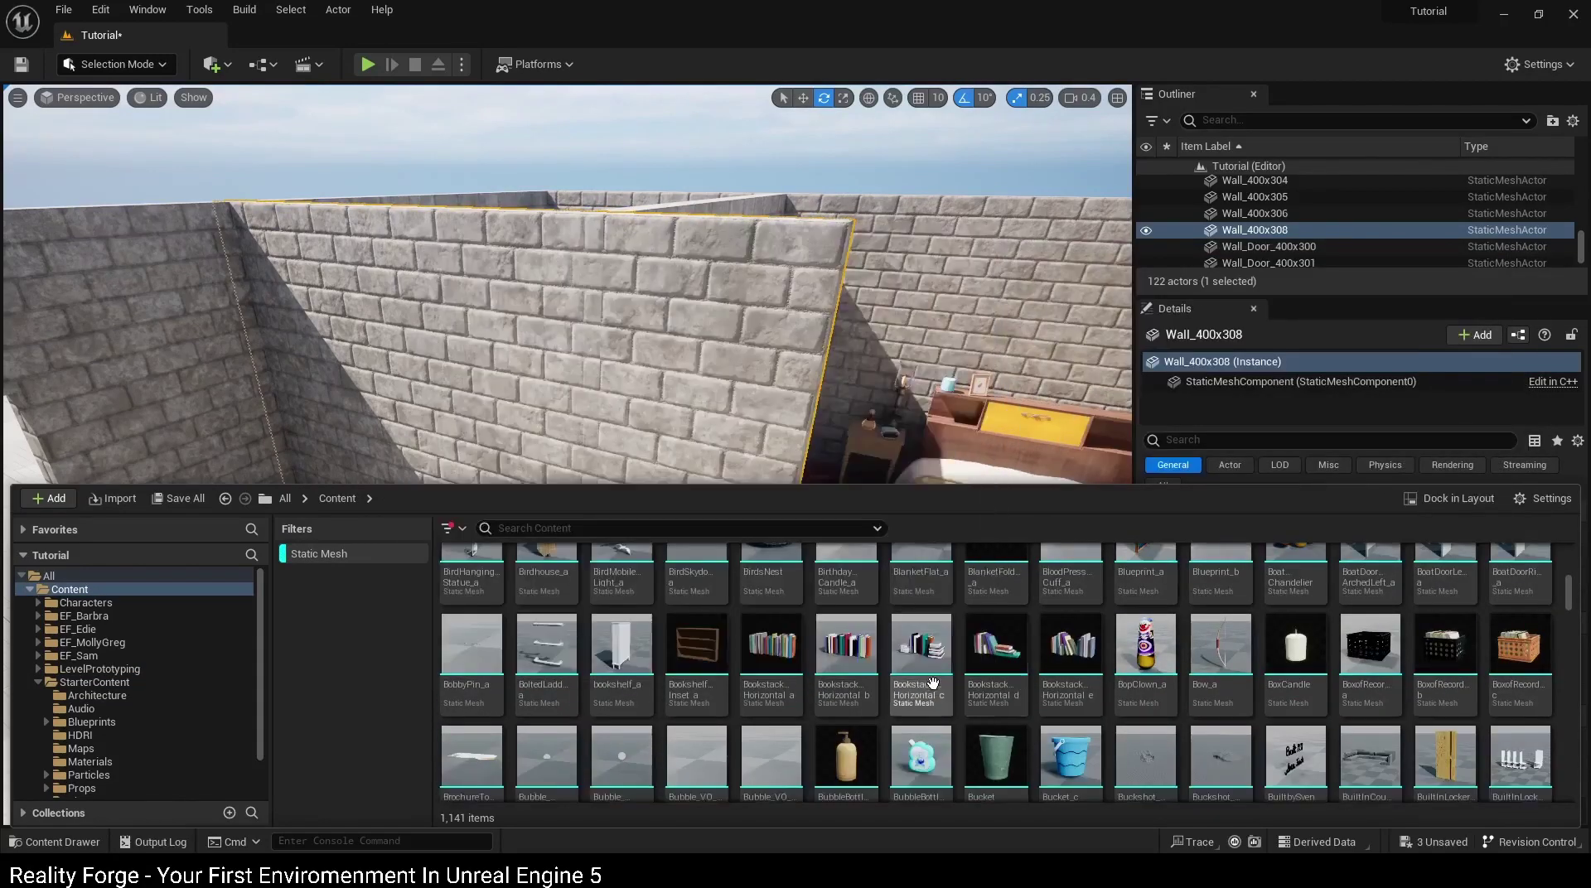
scroll(1044, 686, down, 2)
scroll(1057, 686, down, 2)
scroll(1069, 686, down, 1)
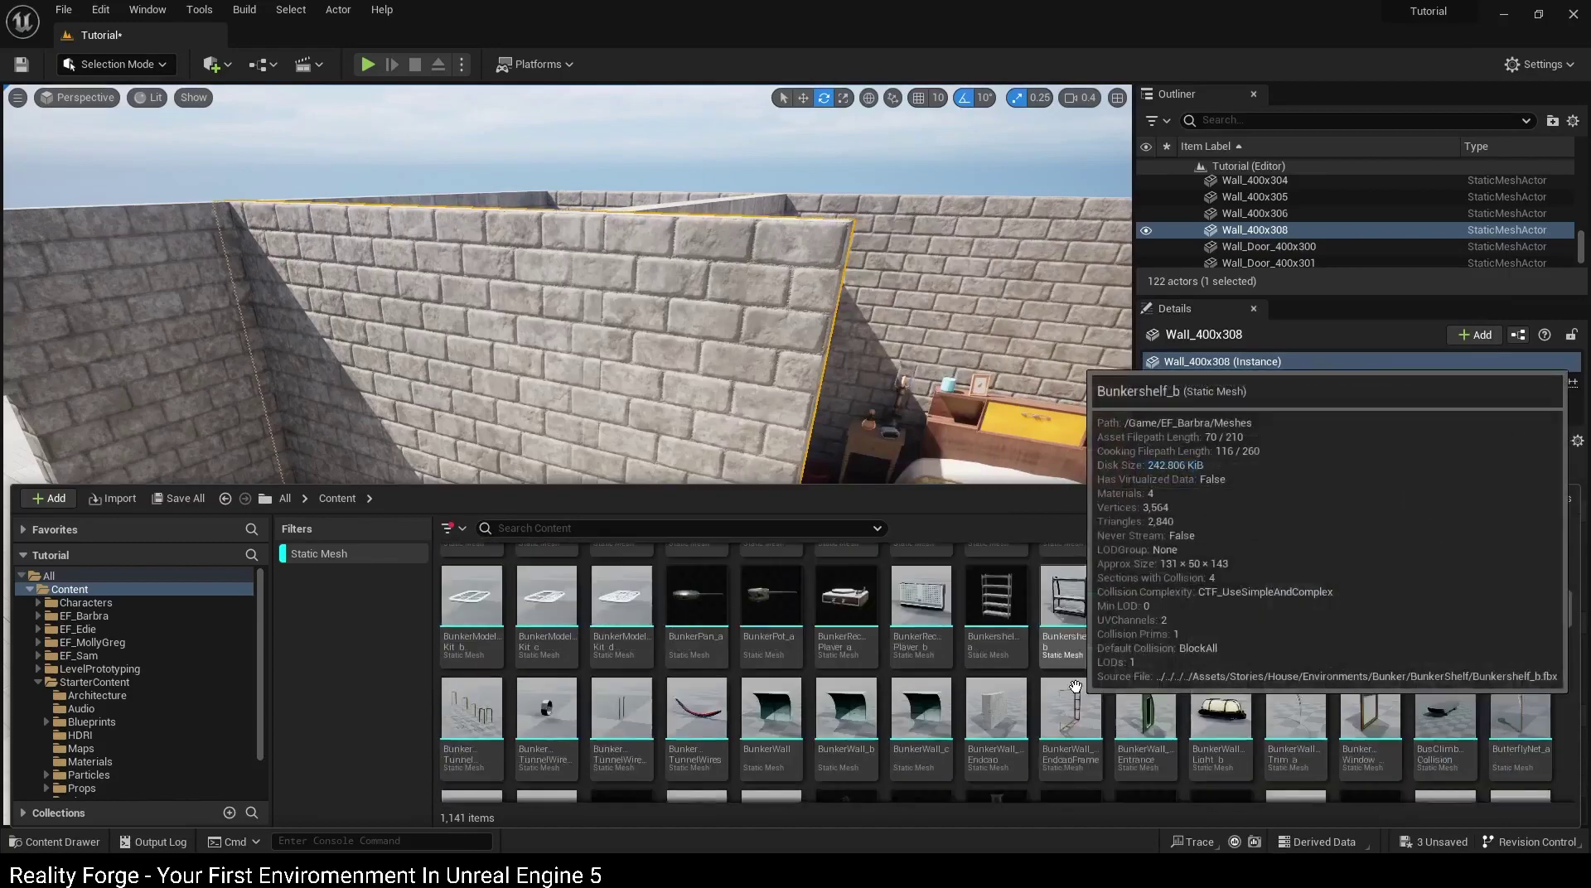
scroll(1075, 686, down, 1)
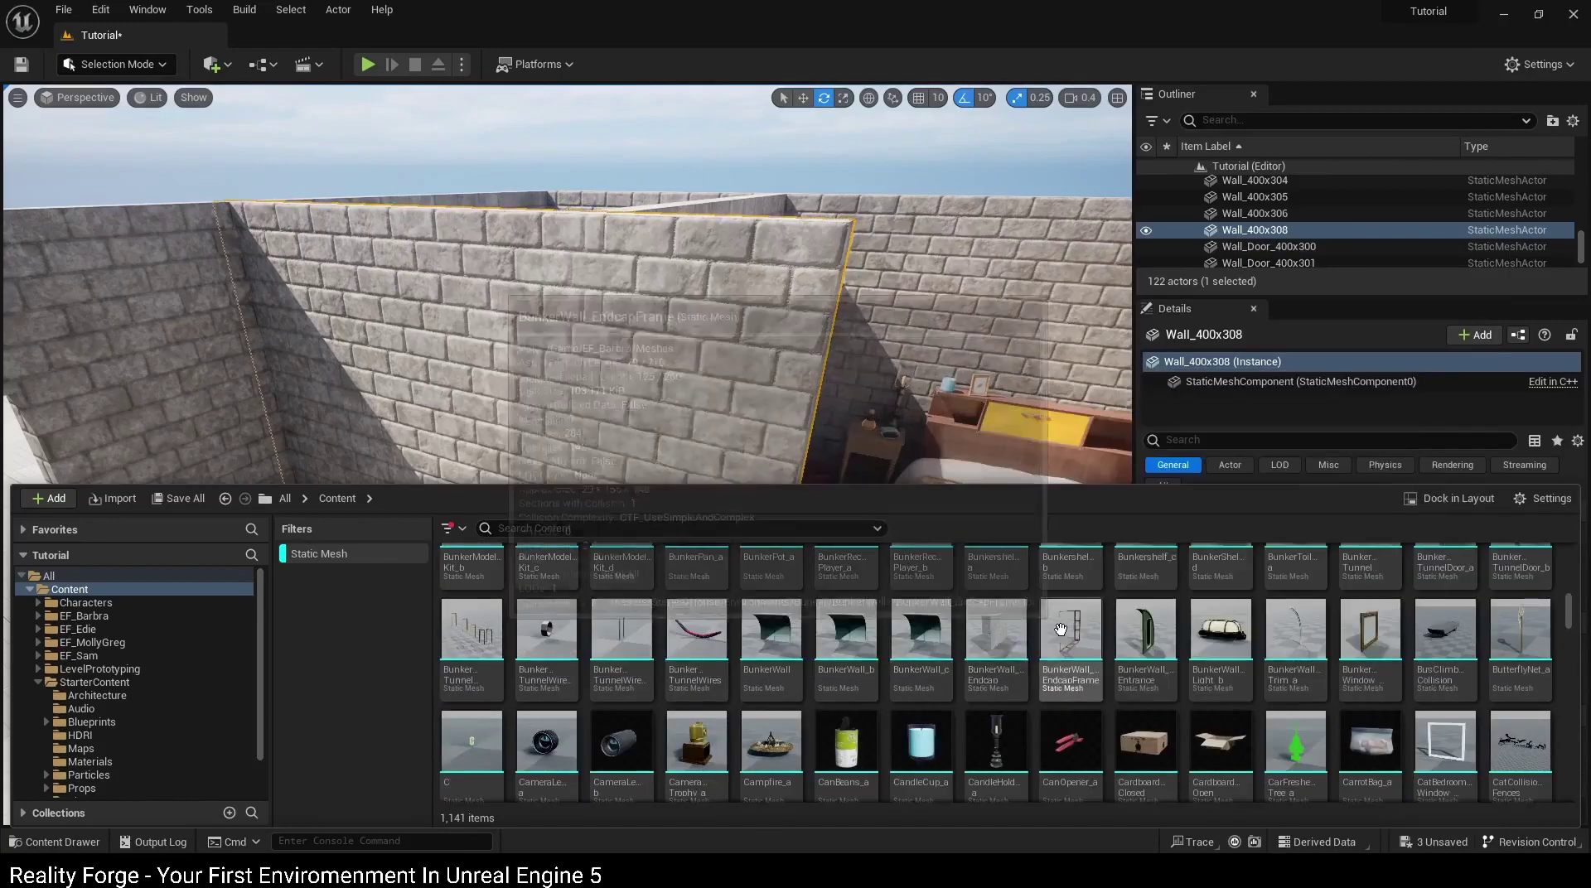
scroll(1036, 664, down, 1)
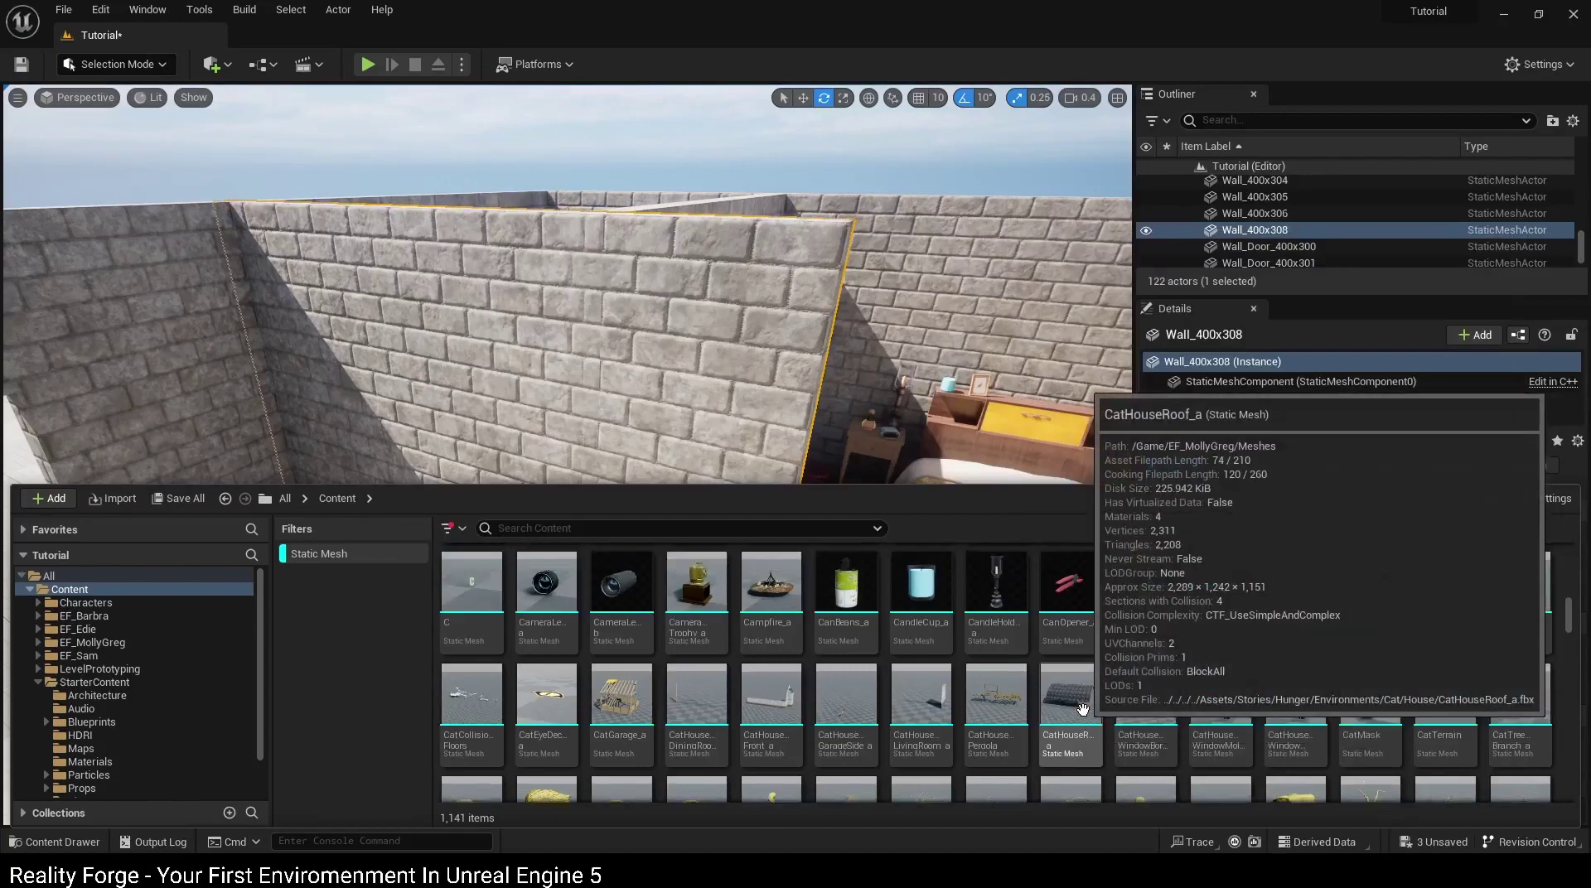
scroll(1135, 701, down, 1)
scroll(1188, 692, down, 1)
scroll(1187, 688, down, 1)
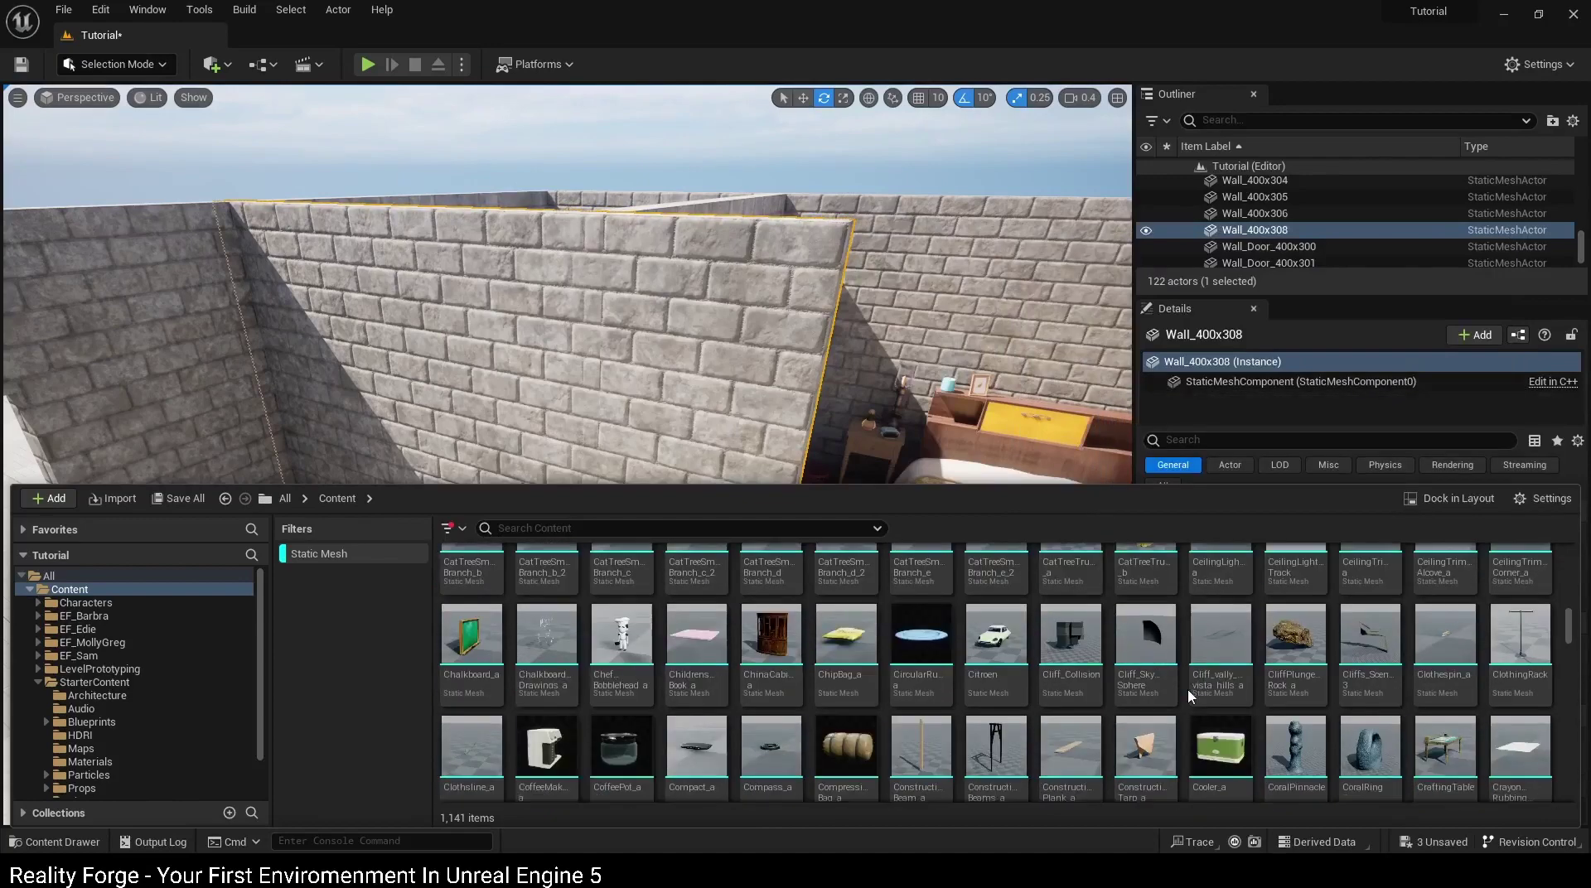
scroll(1177, 687, down, 1)
scroll(1150, 686, down, 1)
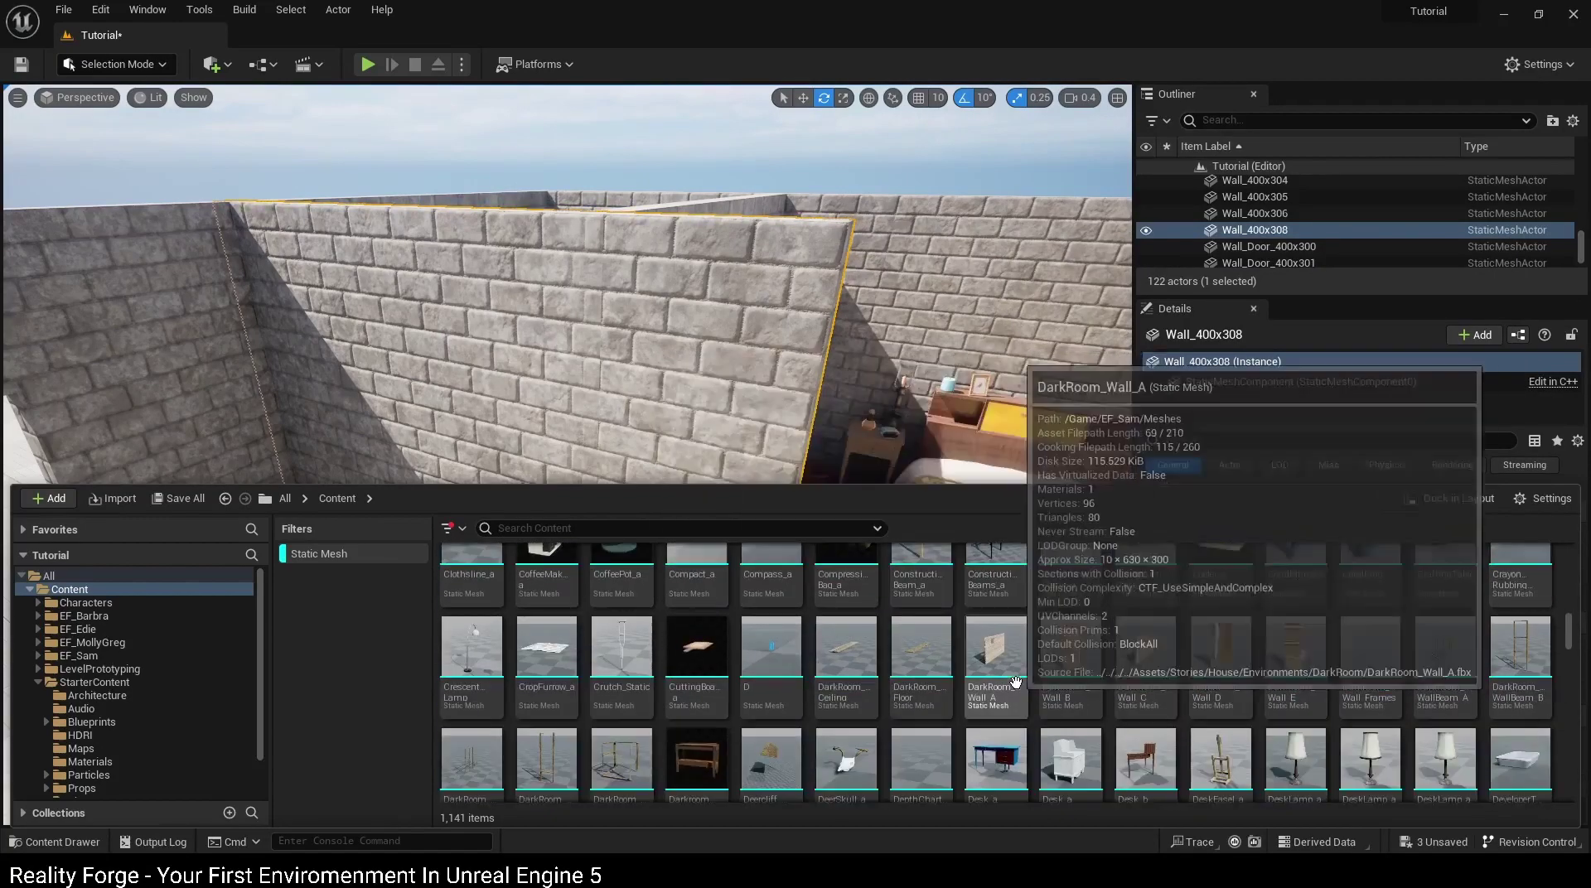
scroll(1144, 685, down, 1)
scroll(1140, 685, down, 1)
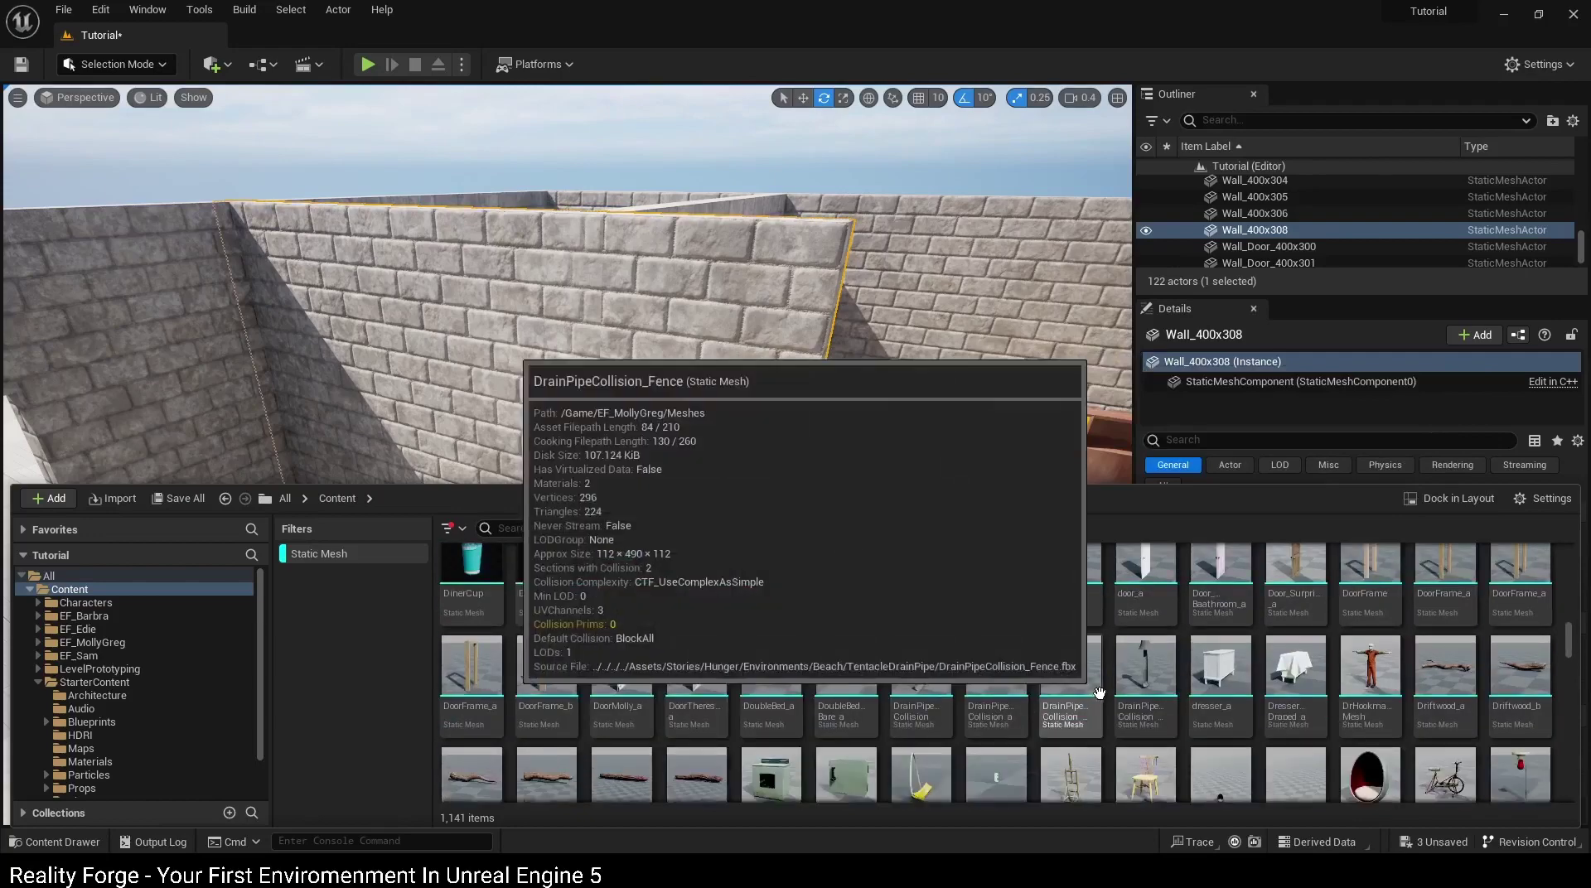
scroll(1097, 693, down, 1)
scroll(1085, 688, down, 2)
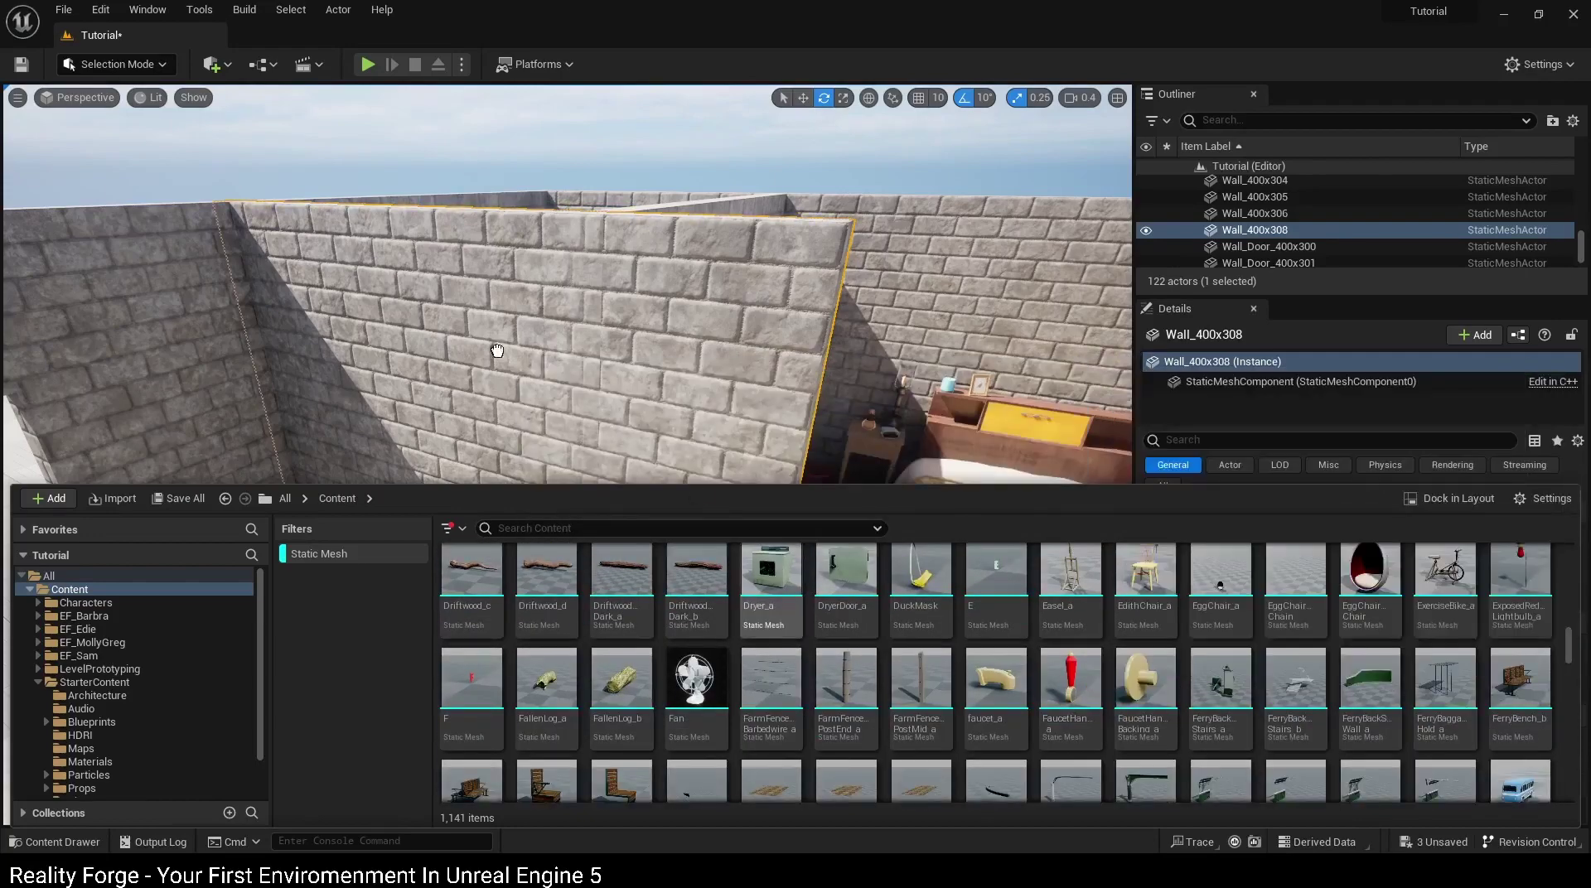
Step: Place Dryer_a in the brick-walled corner room and frame the view on it
mouse_move(498, 350)
mouse_down()
mouse_move(427, 650)
mouse_move(586, 691)
mouse_up()
key(f)
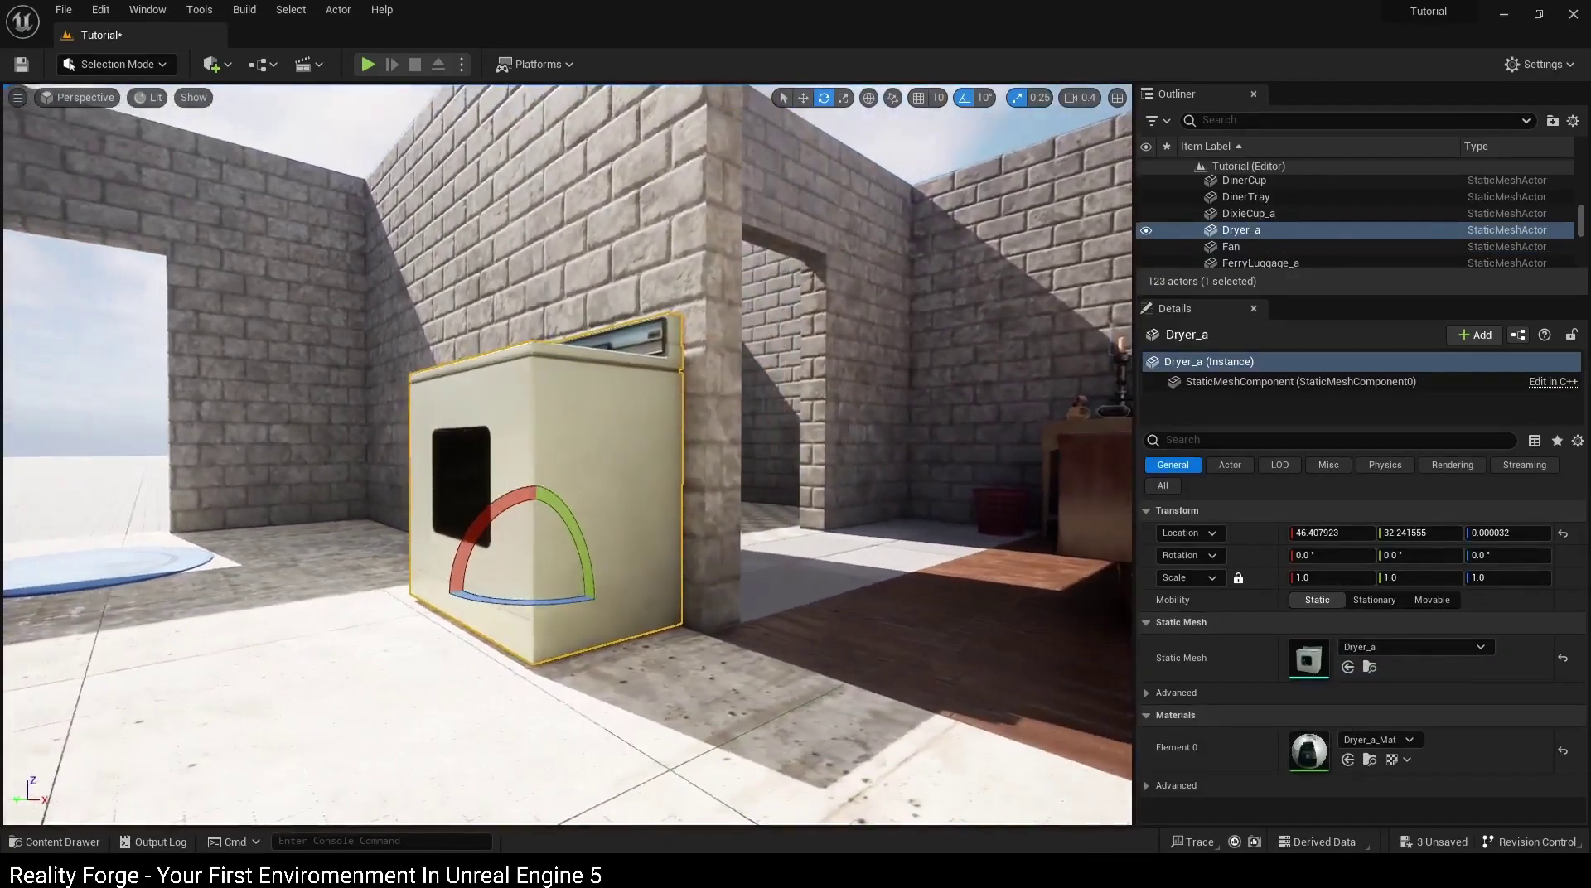
alt+drag(612, 627, 611, 627)
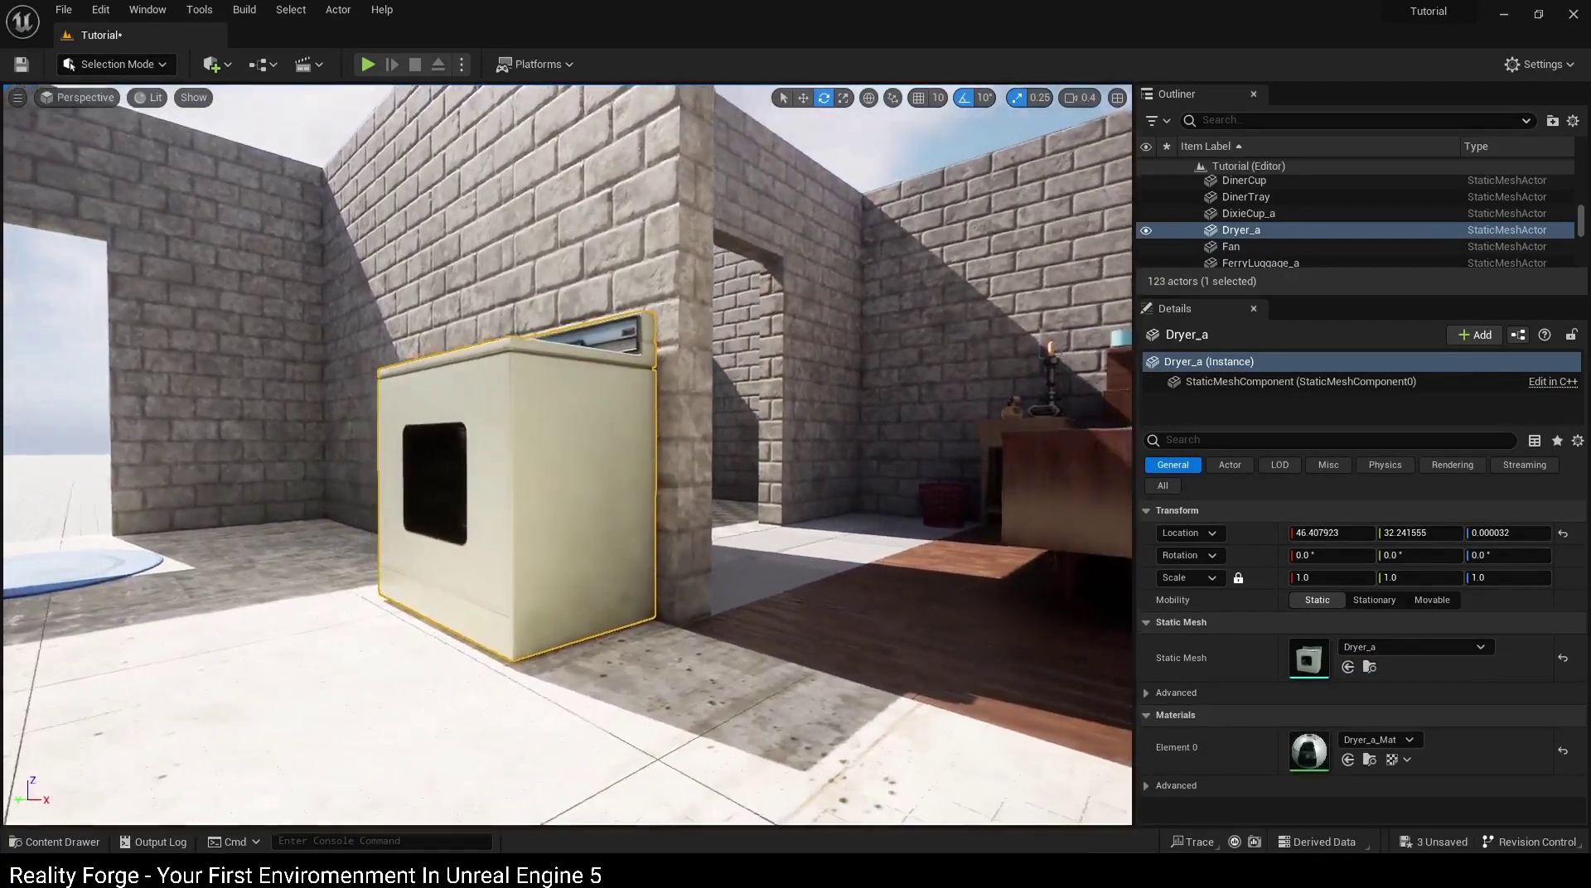
Step: Add DryerDoor_a onto the dryer and select the dryer together with its door
key(ctrl+space)
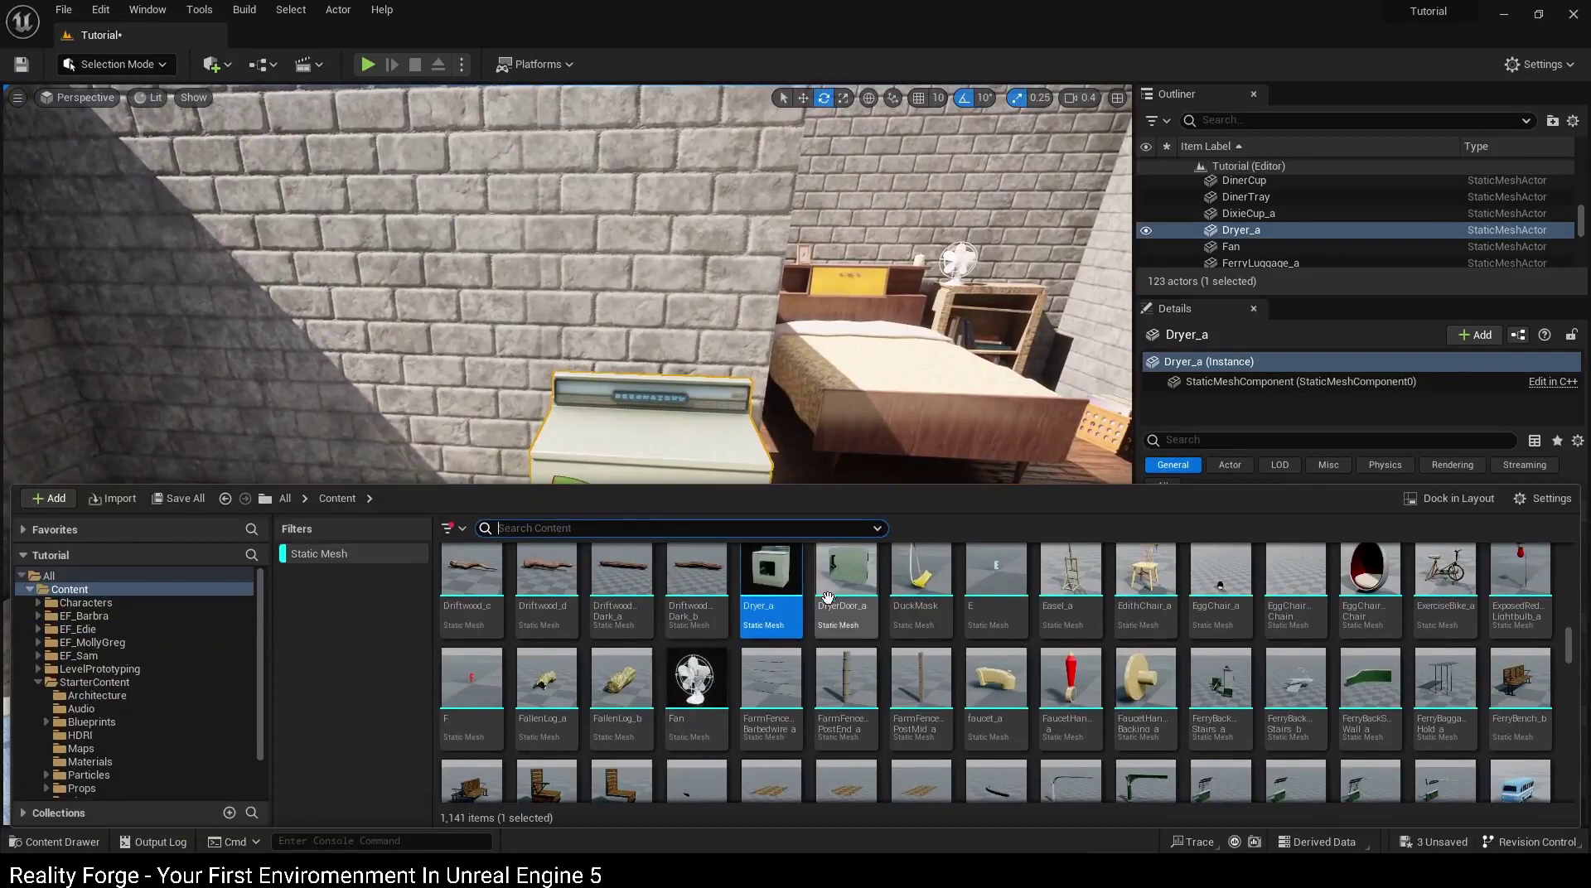
drag(827, 597, 612, 473)
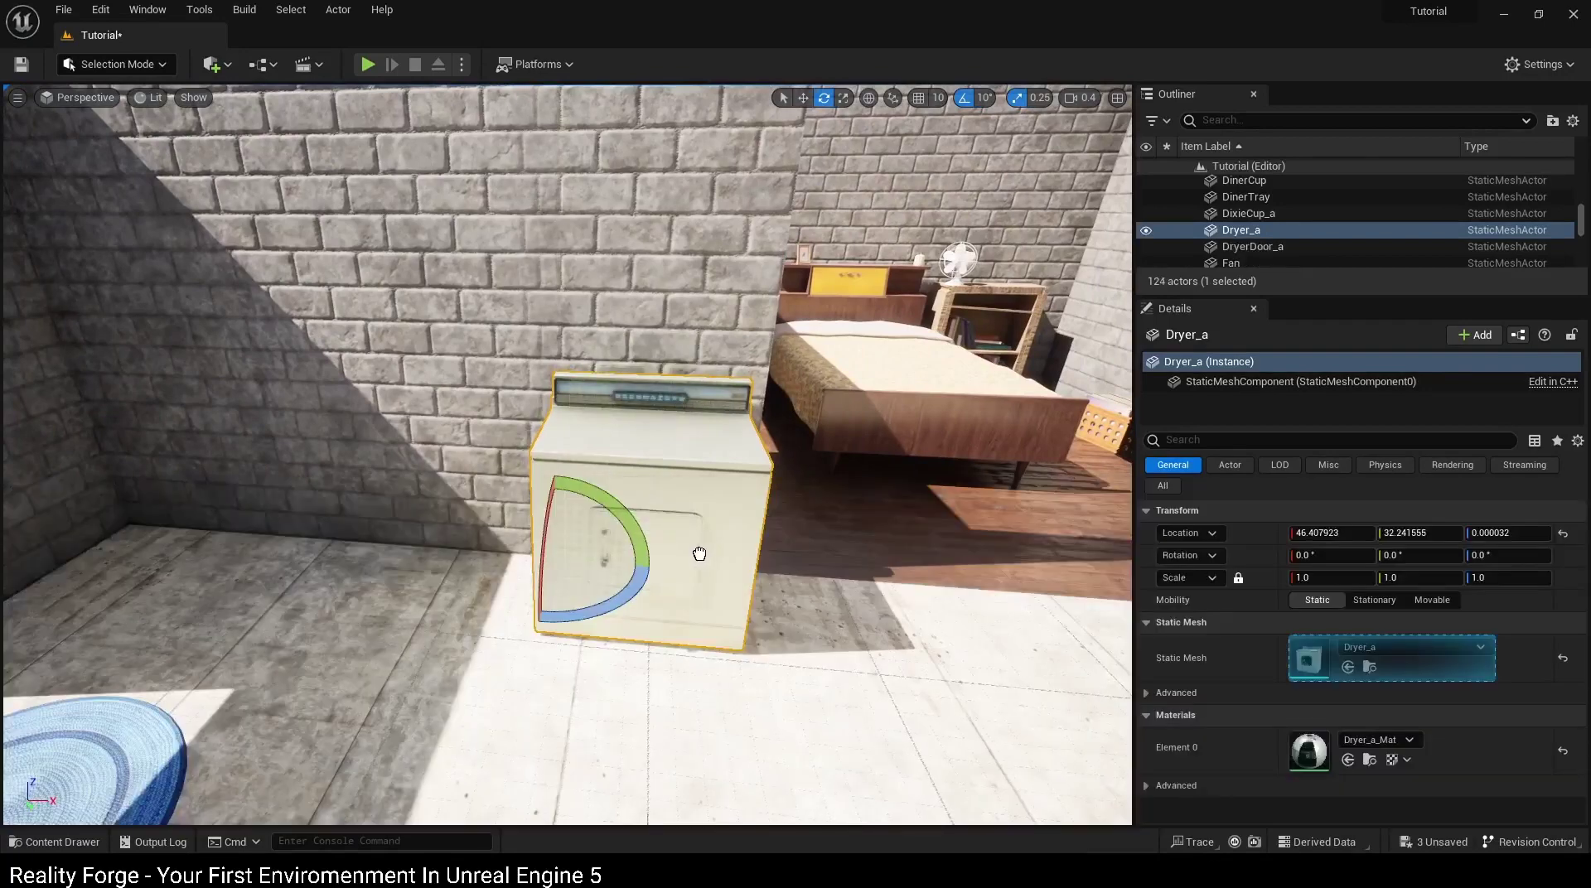
mouse_move(651, 622)
alt+mouse_down()
mouse_move(778, 524)
mouse_move(346, 562)
alt+mouse_up()
ctrl+click(651, 622)
key(w)
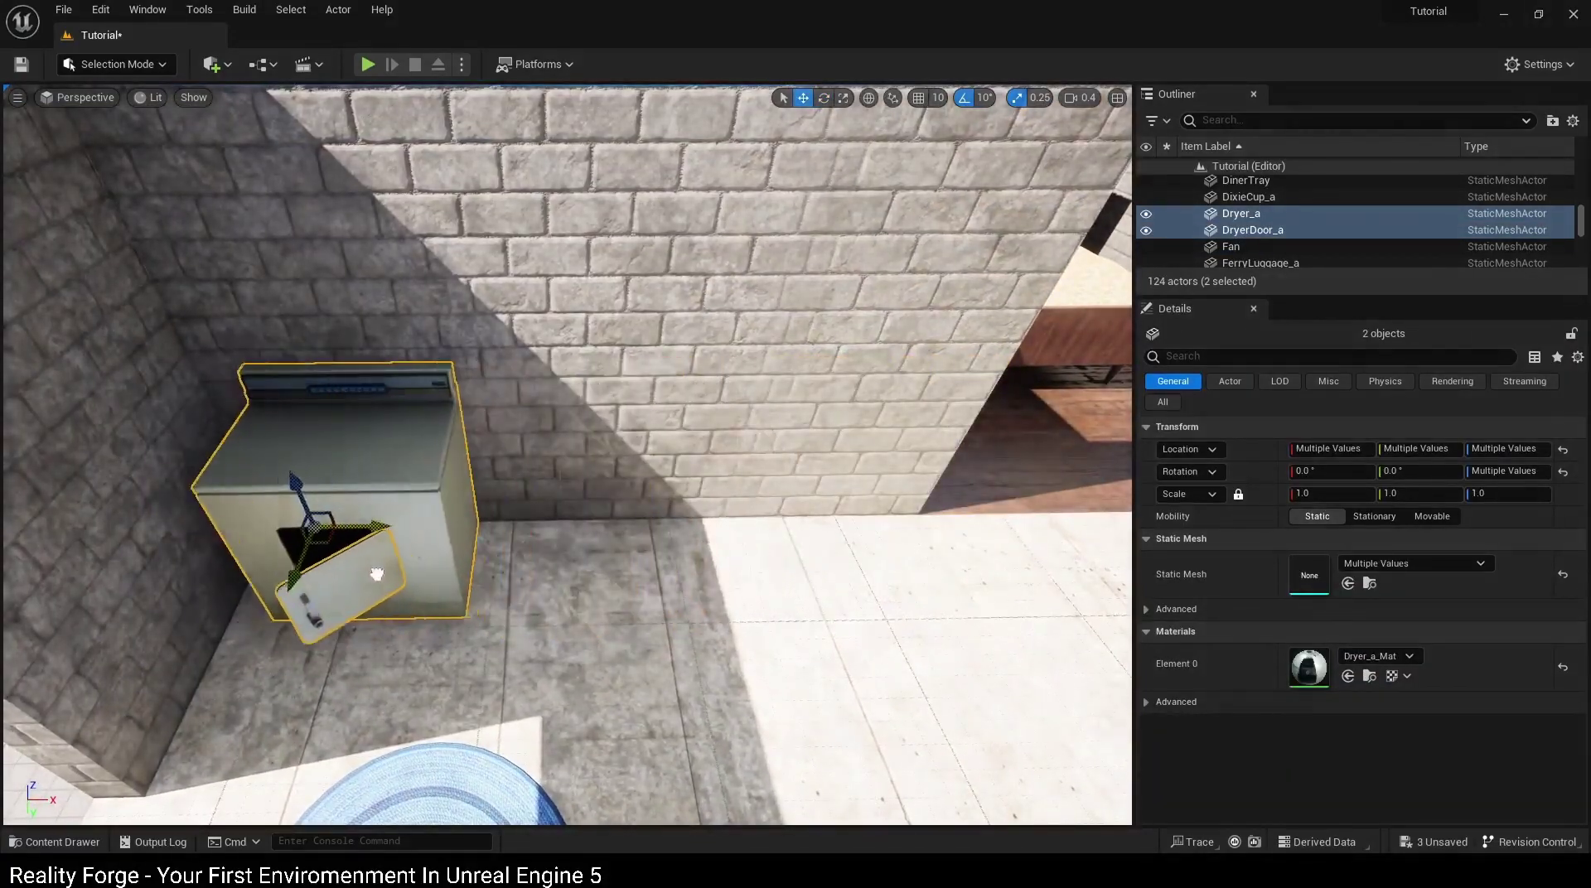
Step: Reselect the dryer body, pull the view back, and bring up the mesh library
click(365, 671)
alt+drag(365, 672, 497, 655)
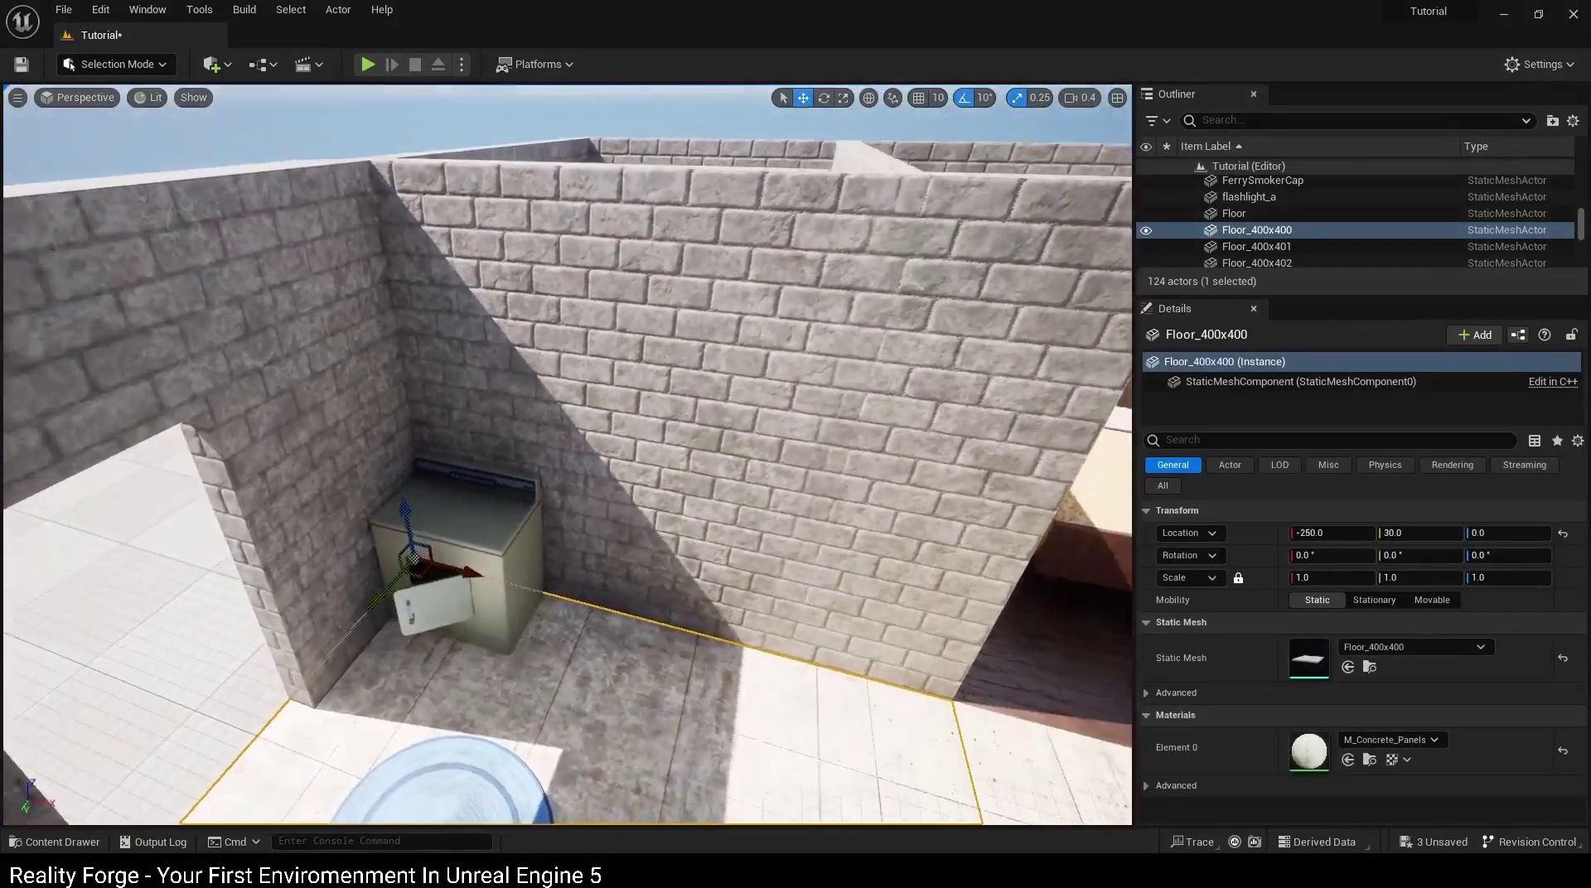
scroll(497, 580, up, 3)
click(574, 590)
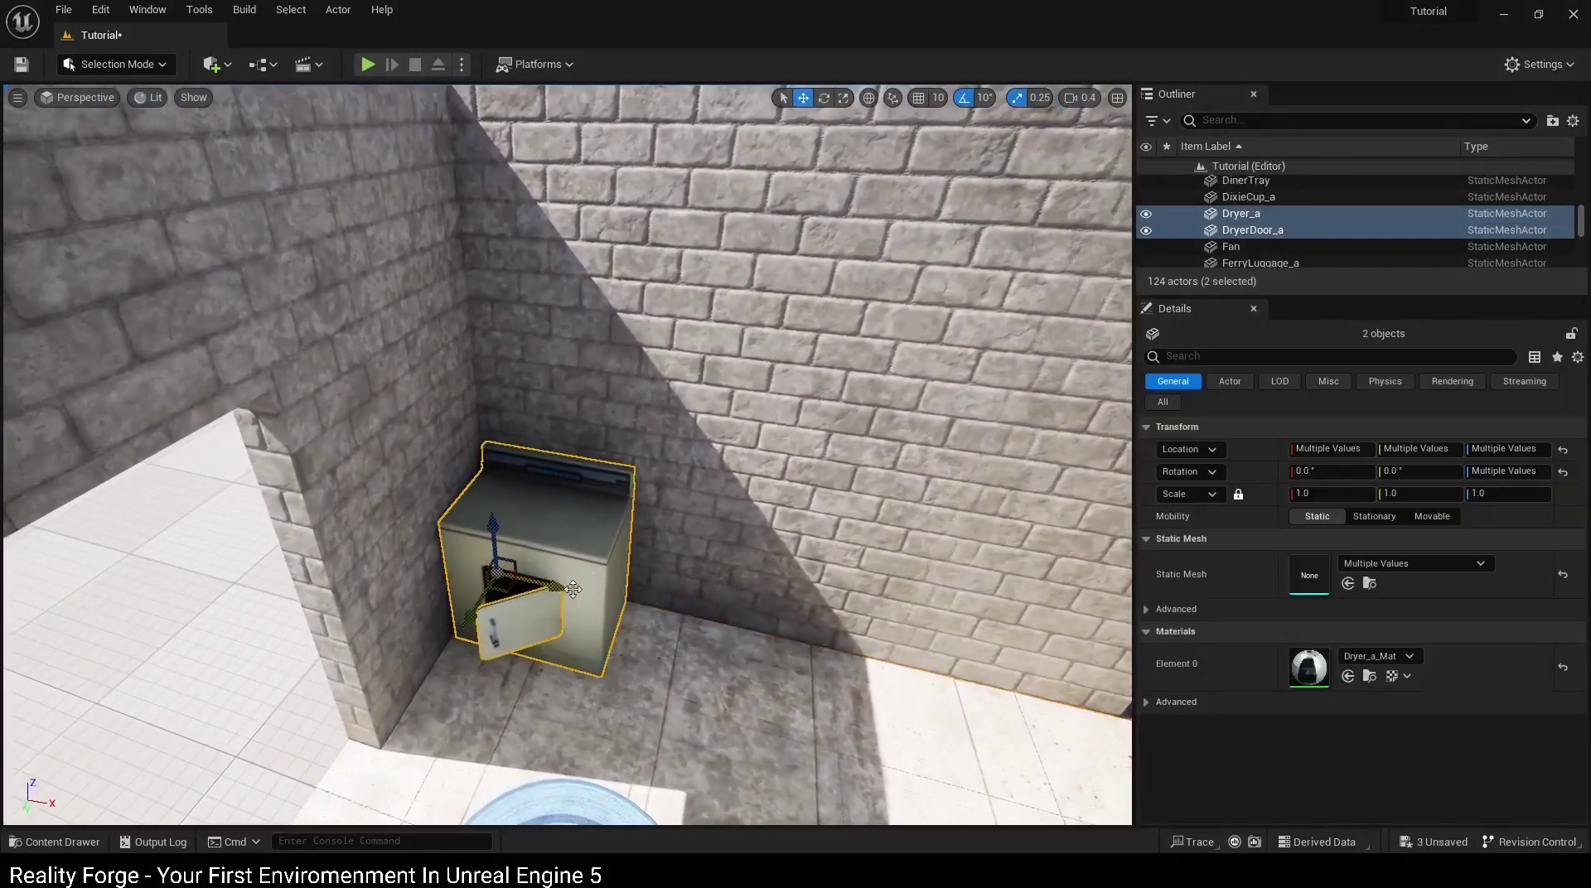
click(580, 531)
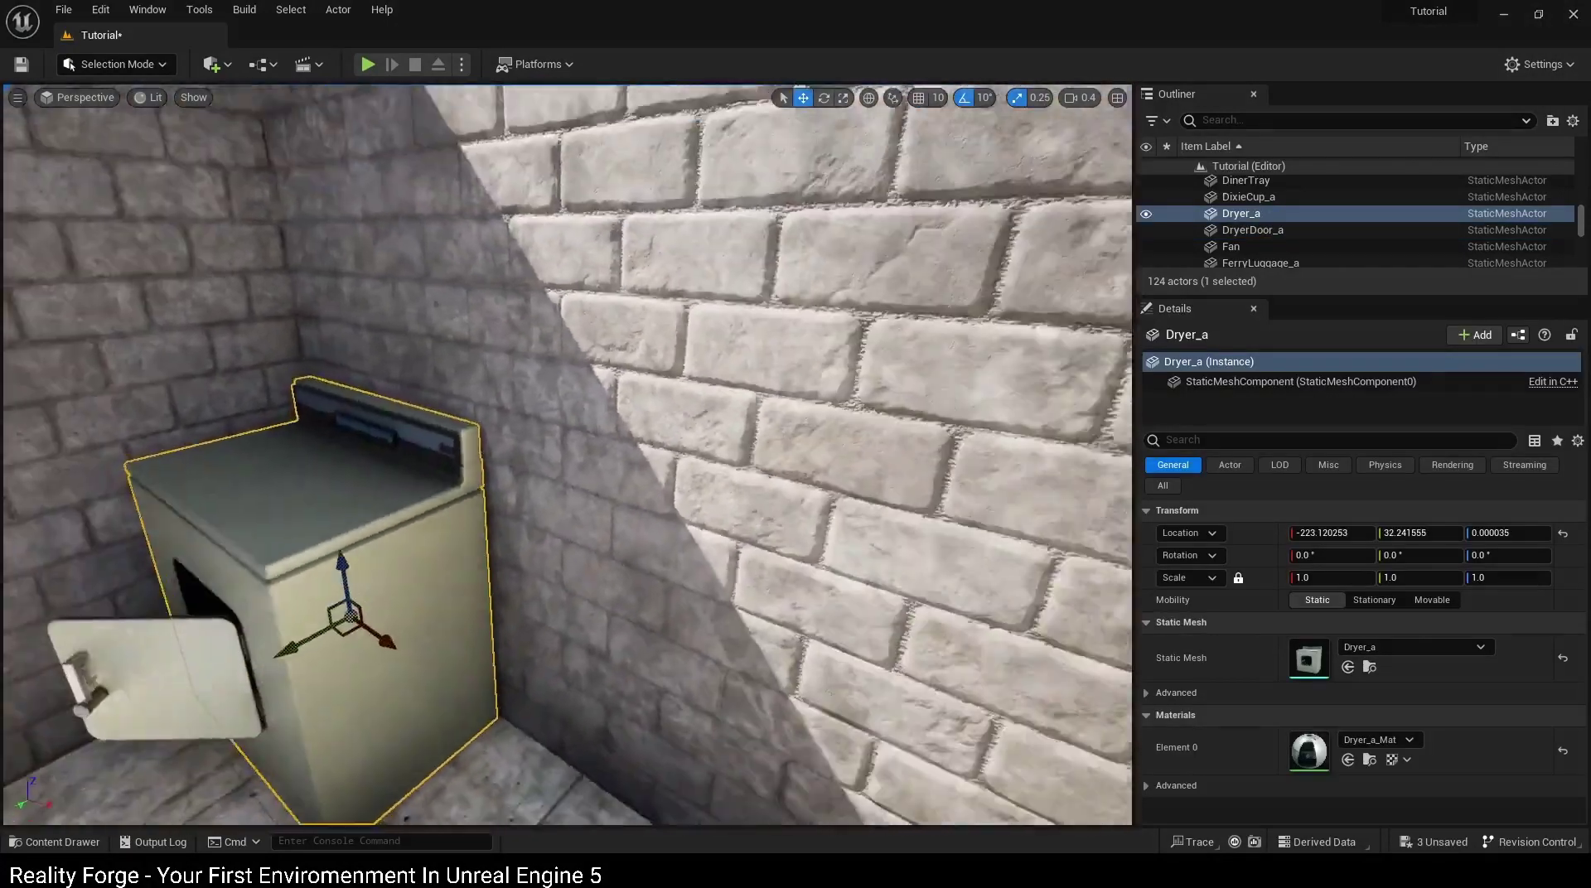
right_drag(580, 531, 667, 701)
key(ctrl+space)
click(846, 571)
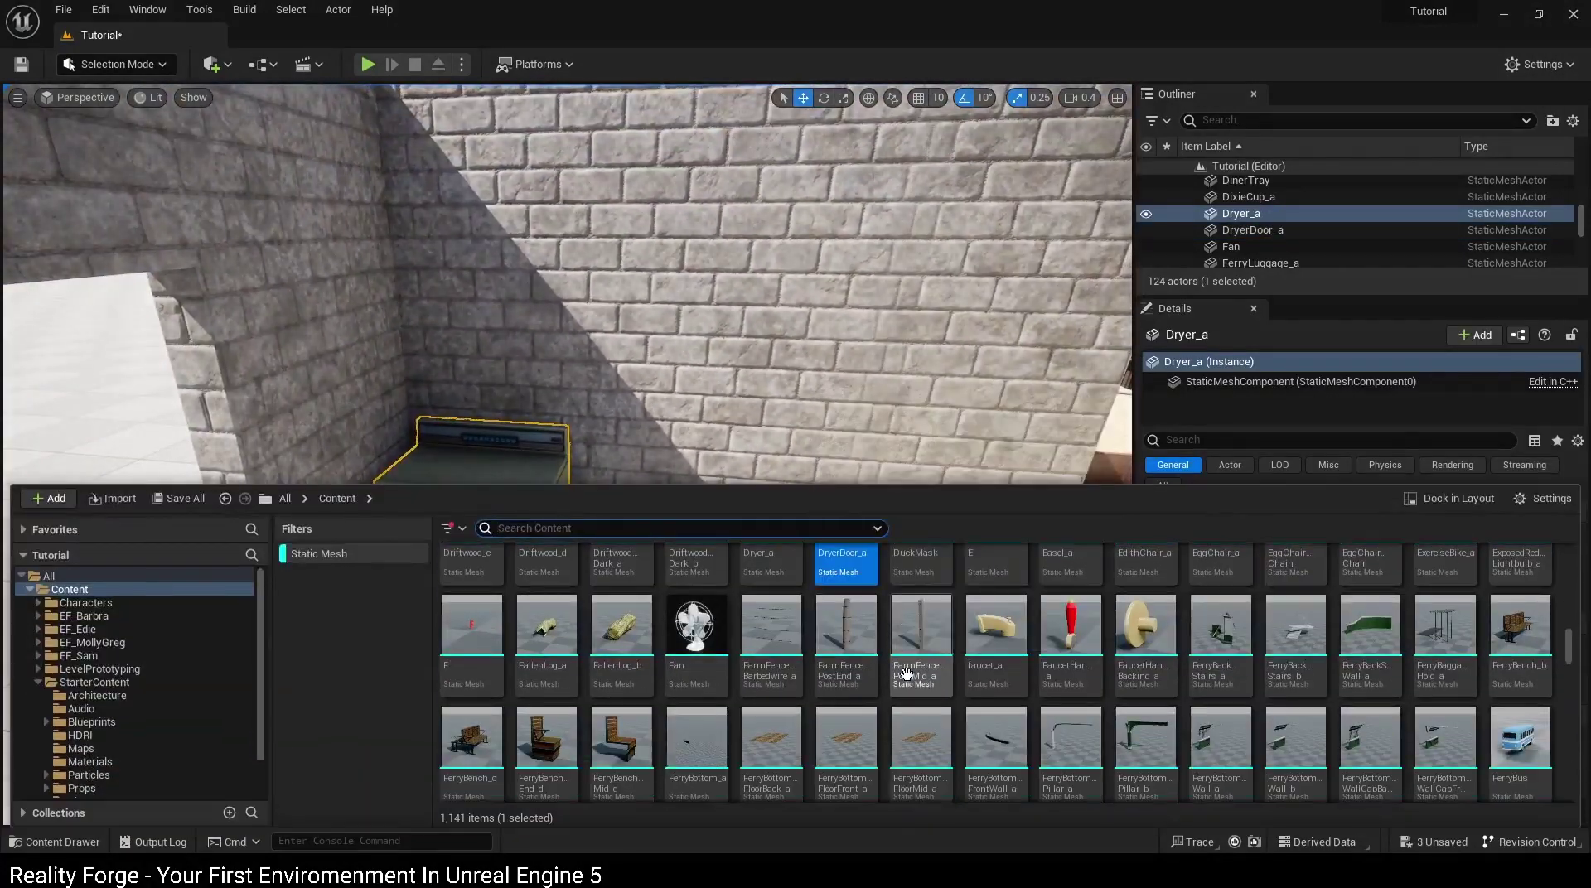
scroll(912, 663, up, 1)
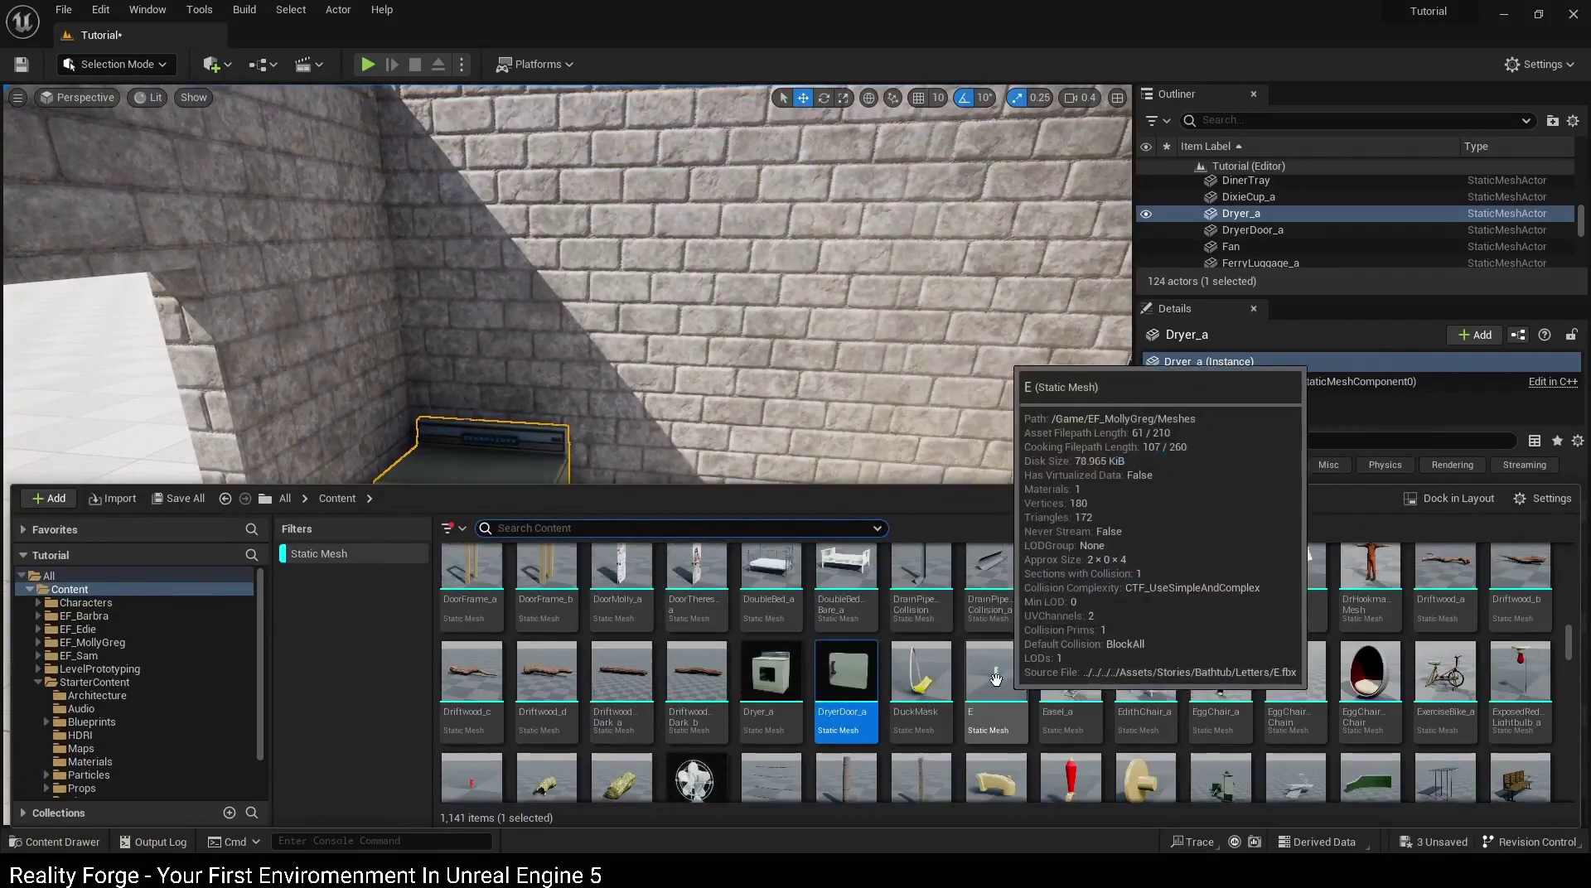
scroll(978, 648, up, 1)
scroll(979, 648, down, 1)
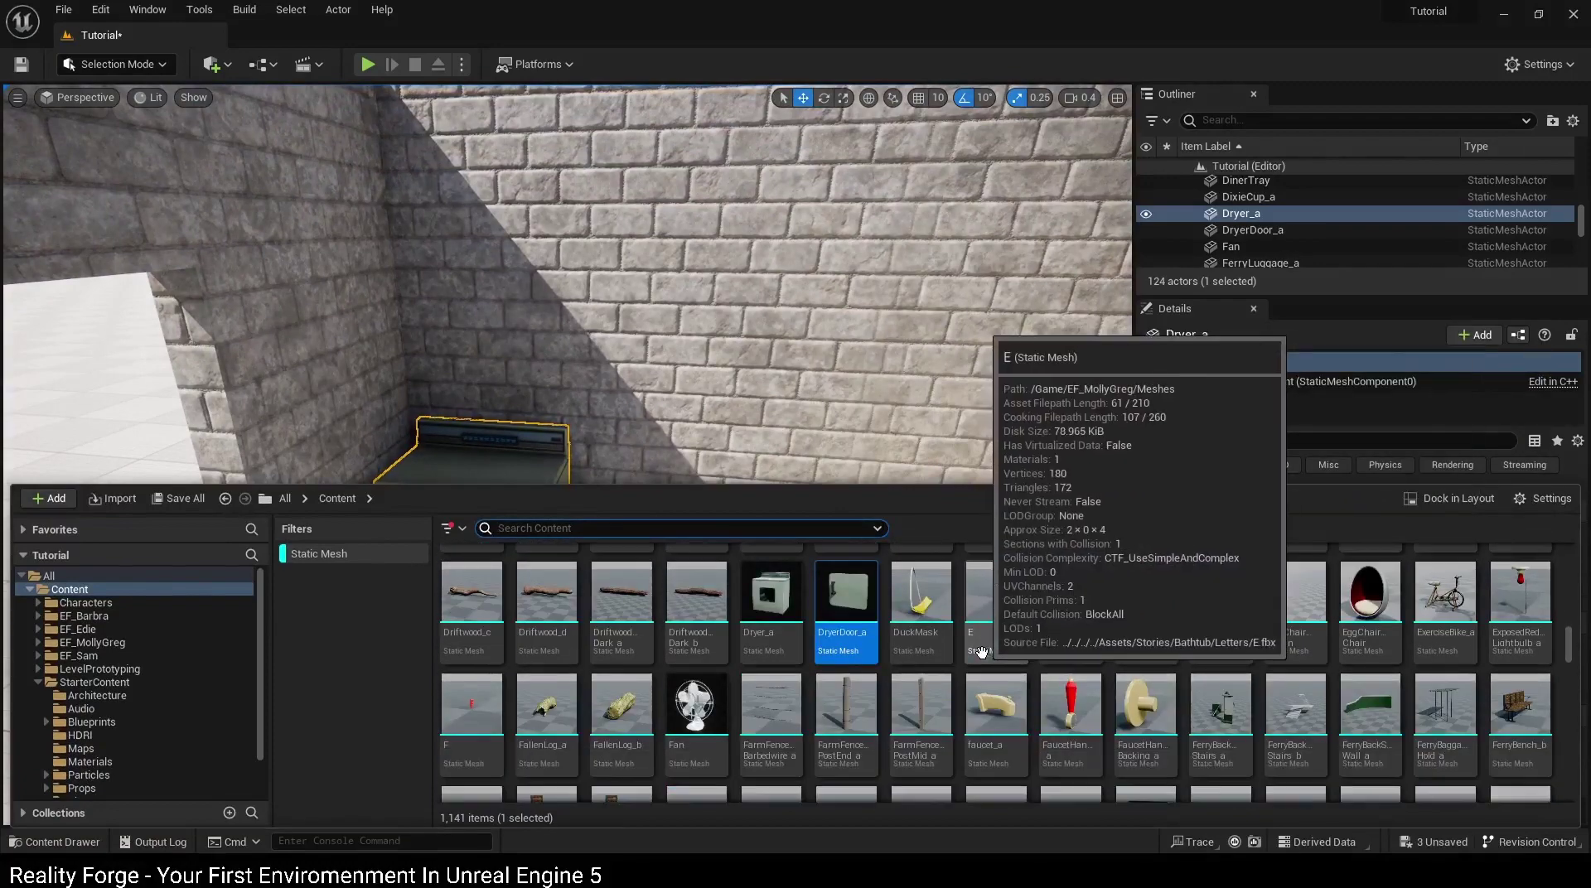
scroll(953, 642, down, 3)
scroll(951, 639, down, 2)
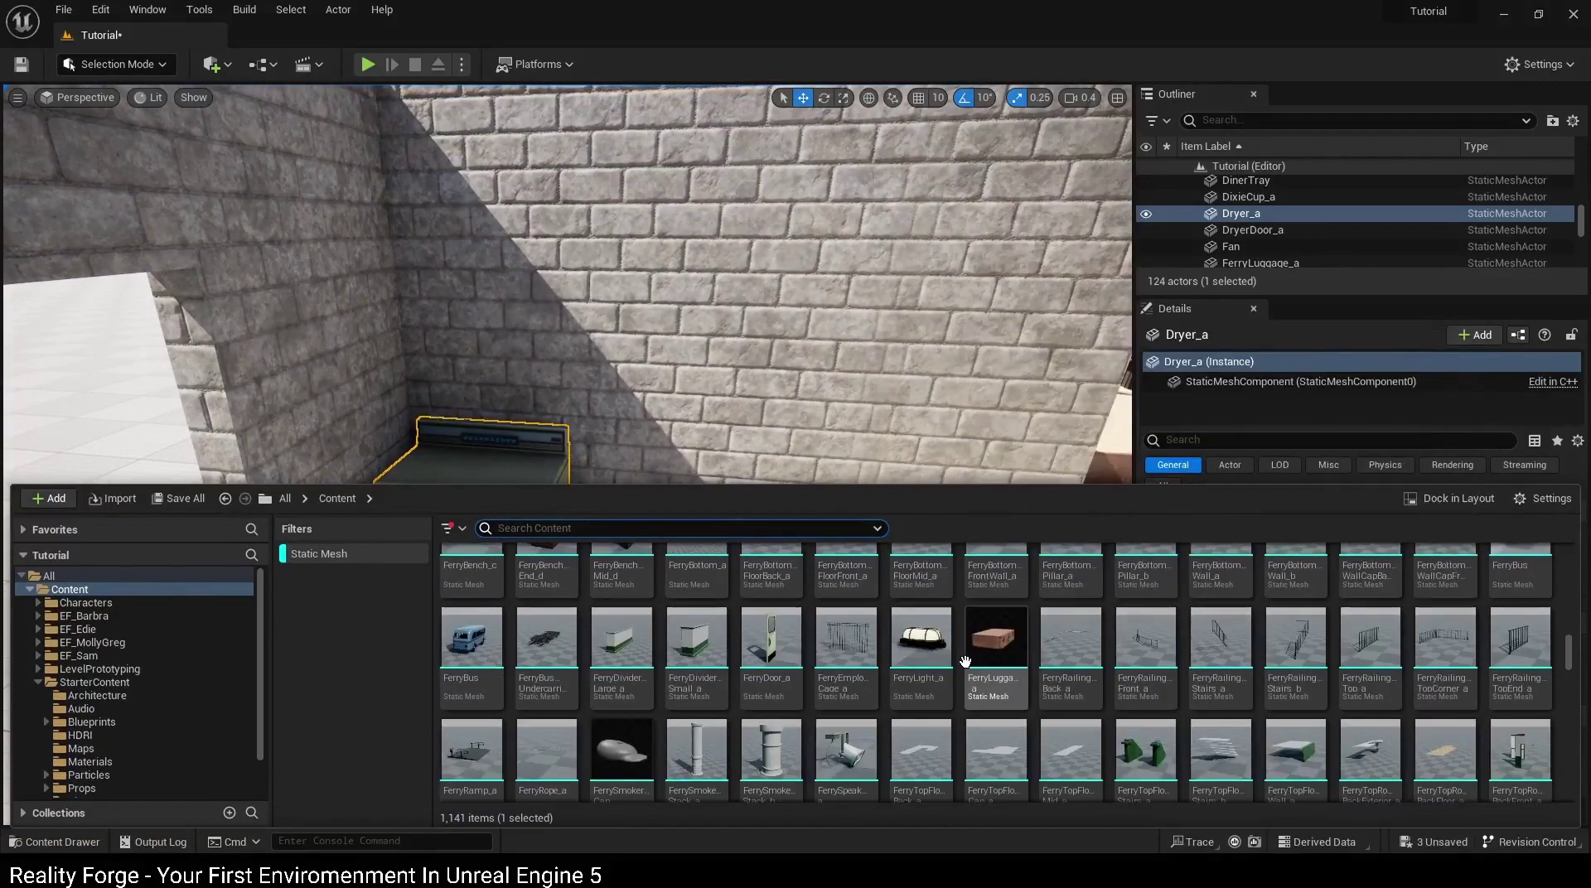
scroll(937, 672, down, 1)
scroll(931, 678, down, 2)
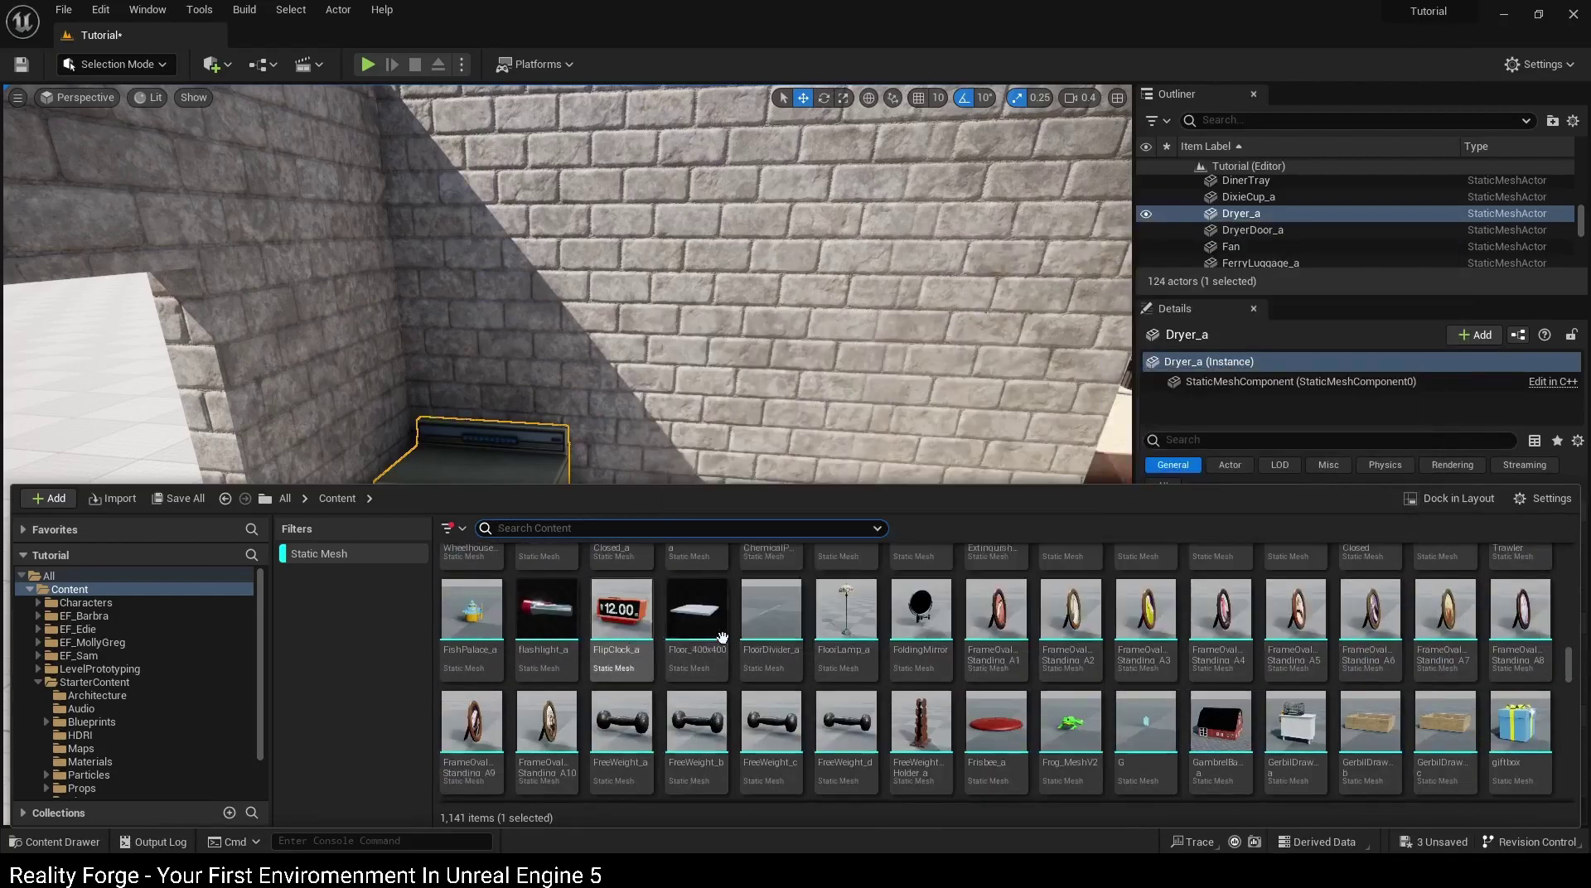
scroll(870, 655, down, 1)
scroll(1036, 672, down, 1)
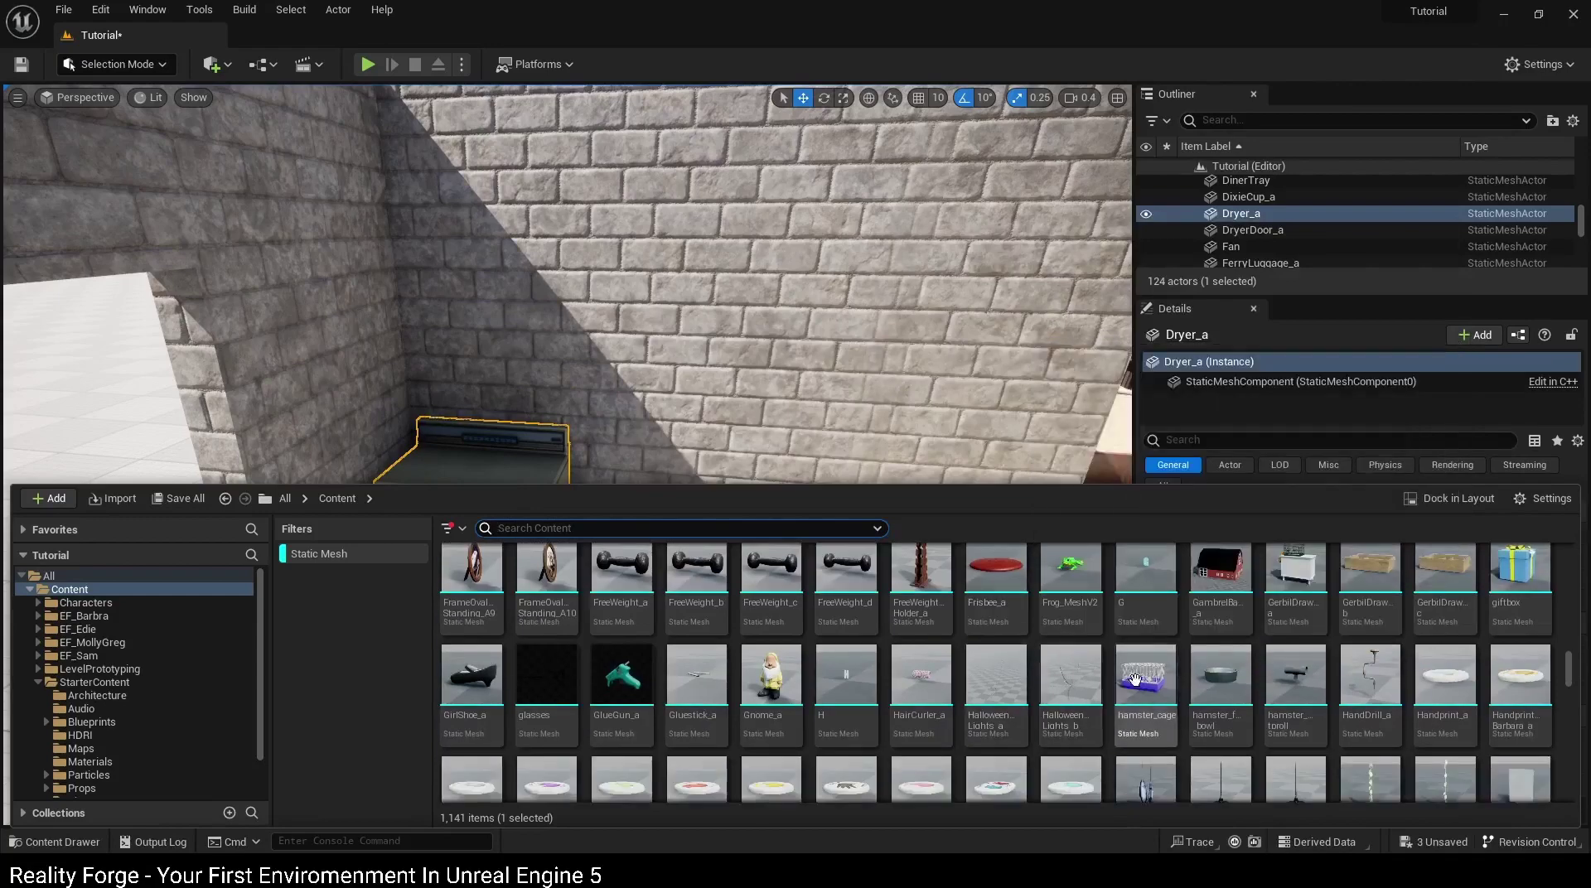
scroll(1115, 672, up, 1)
scroll(1111, 666, down, 2)
scroll(1117, 643, up, 2)
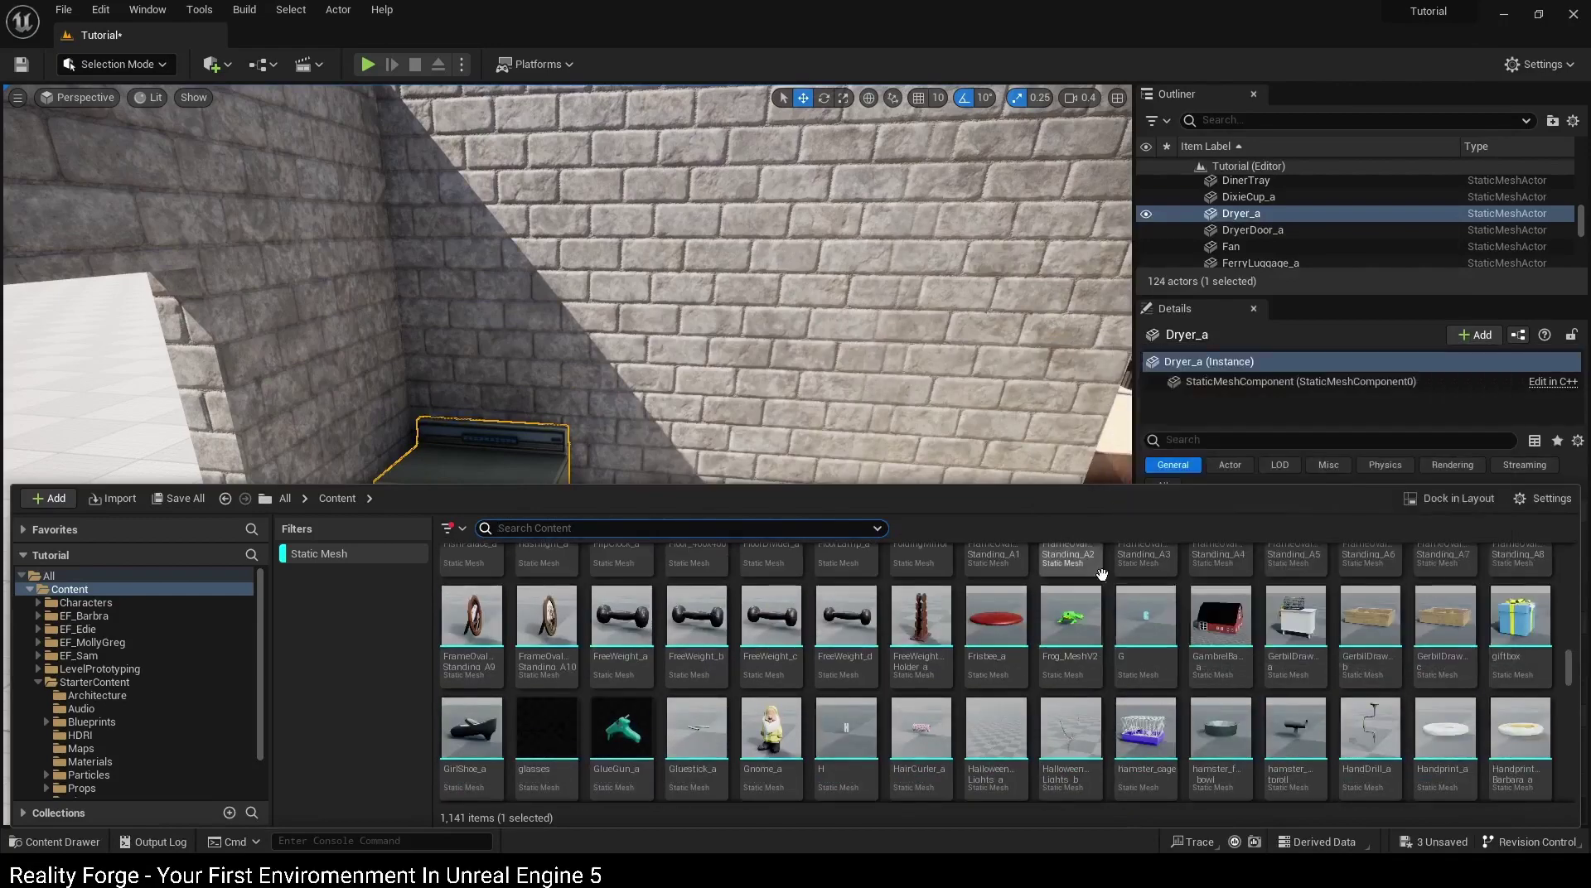
mouse_move(1370, 616)
mouse_down()
mouse_move(712, 673)
mouse_move(670, 710)
mouse_move(639, 711)
mouse_up()
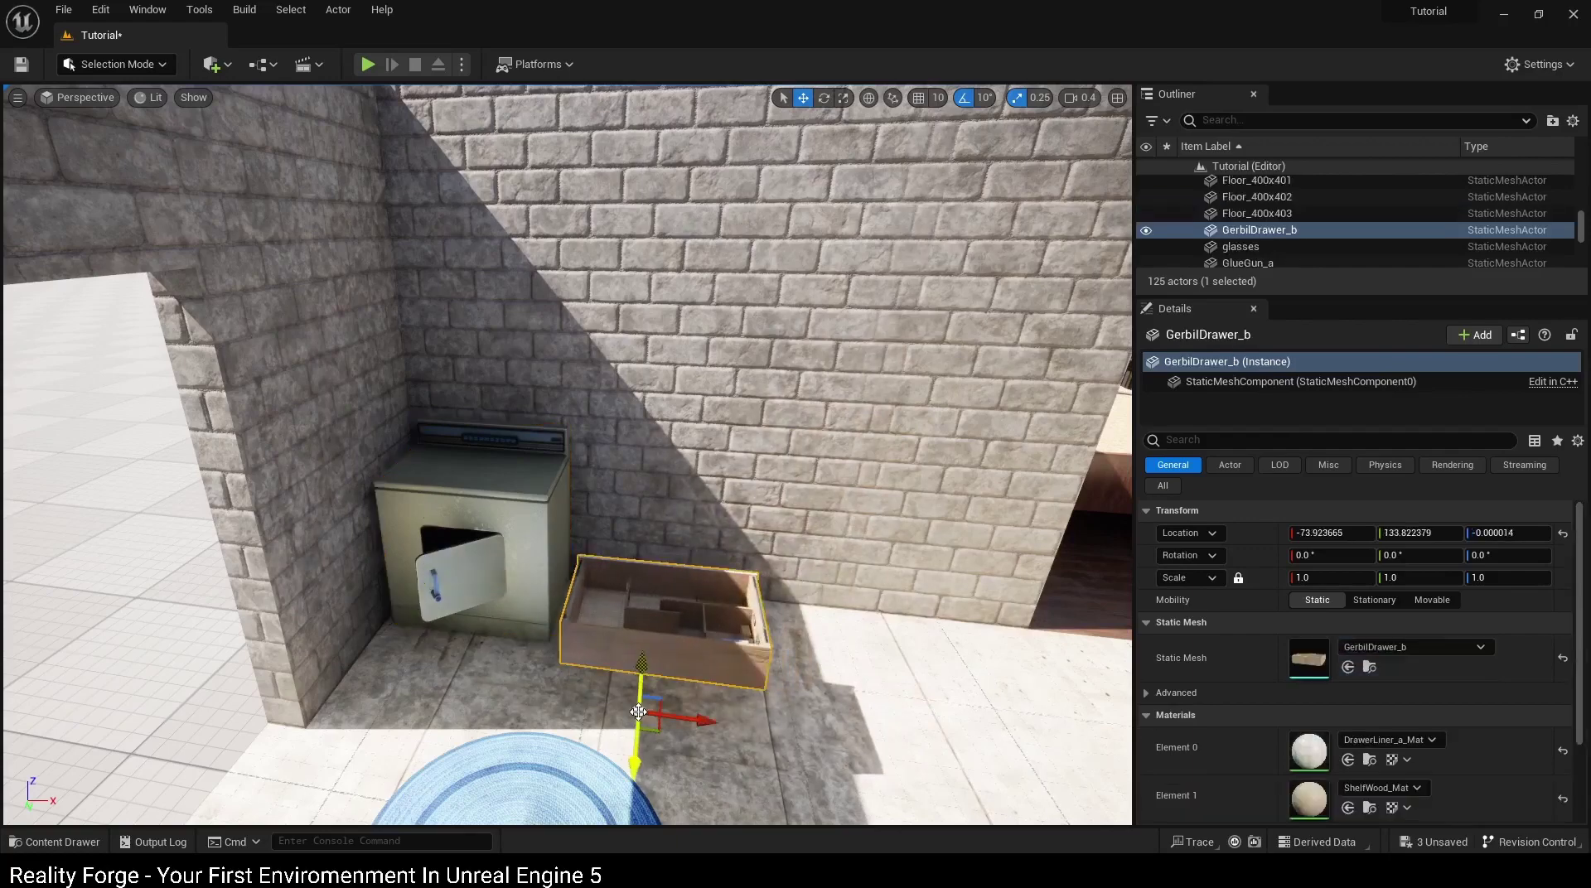
key(Delete)
key(ctrl+space)
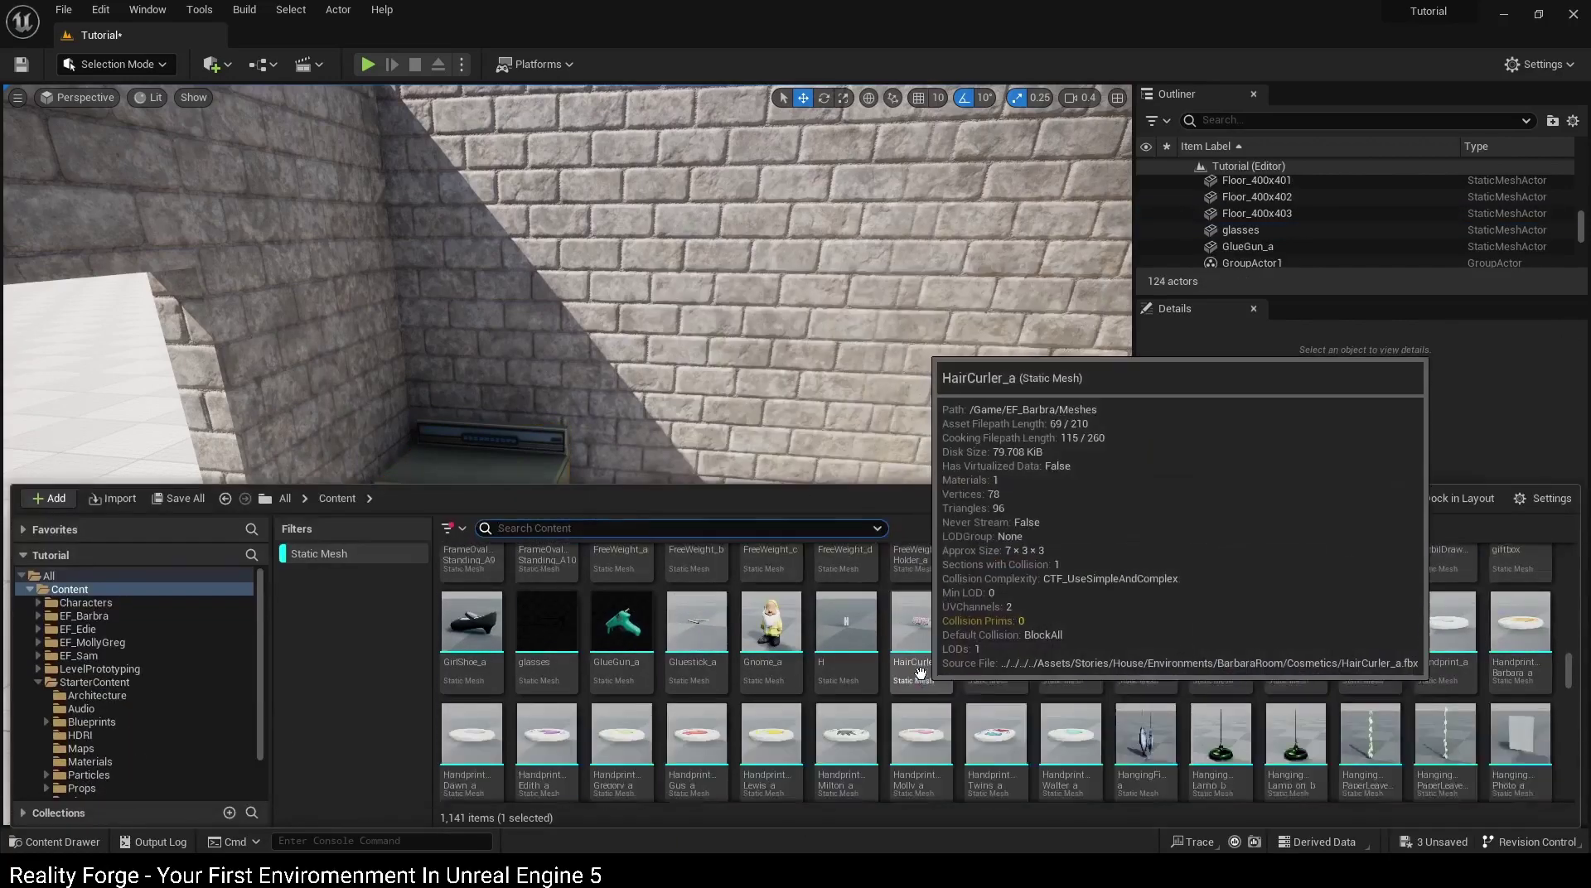
scroll(945, 676, down, 5)
scroll(988, 675, down, 2)
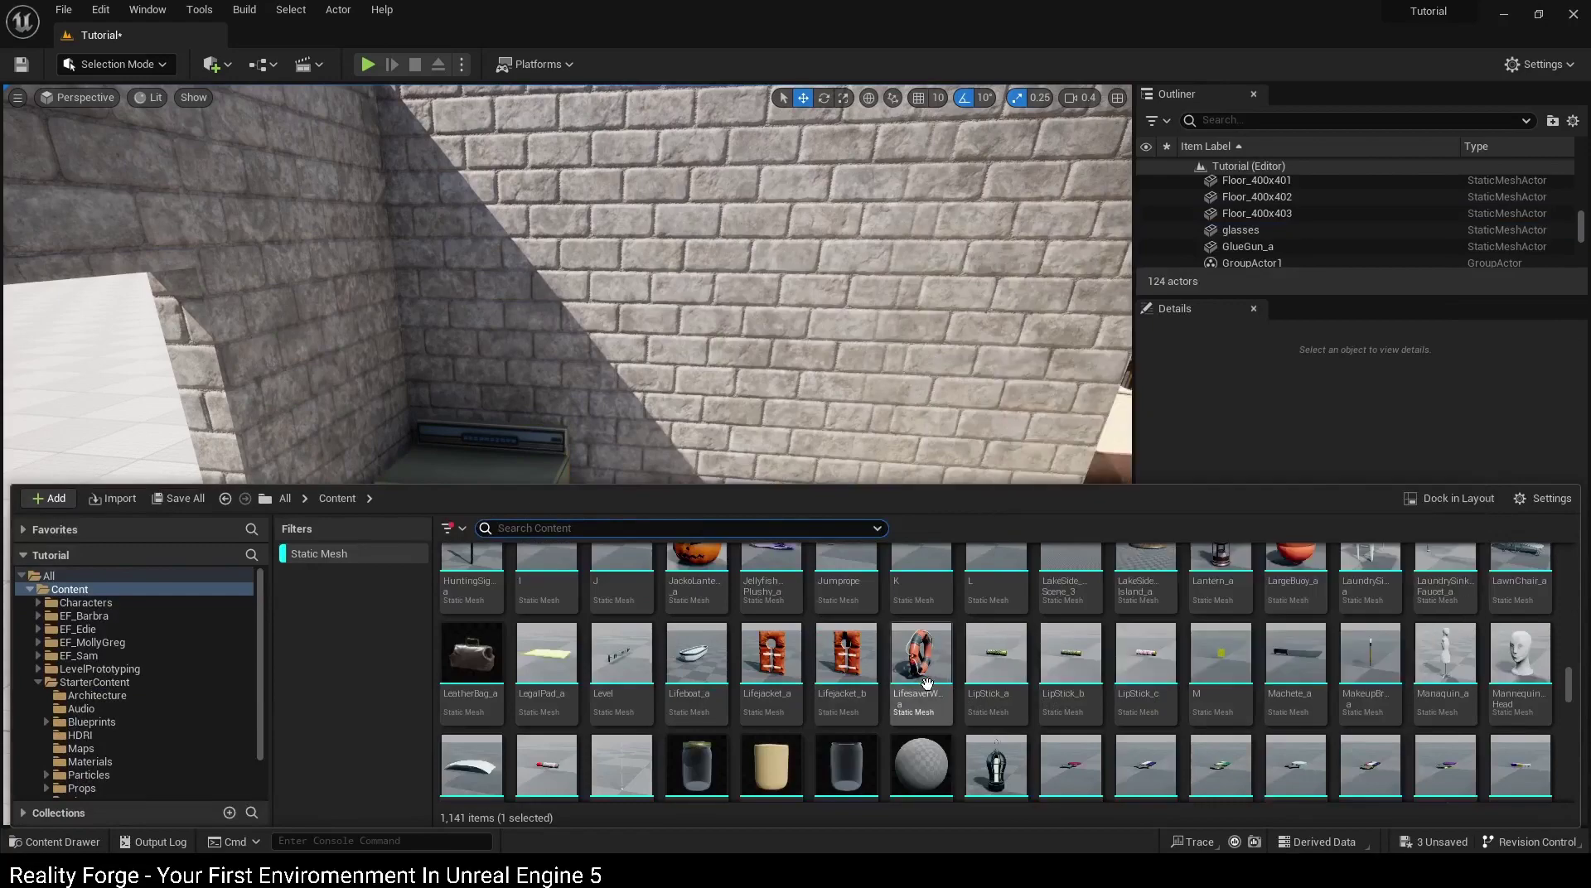
scroll(1090, 668, down, 1)
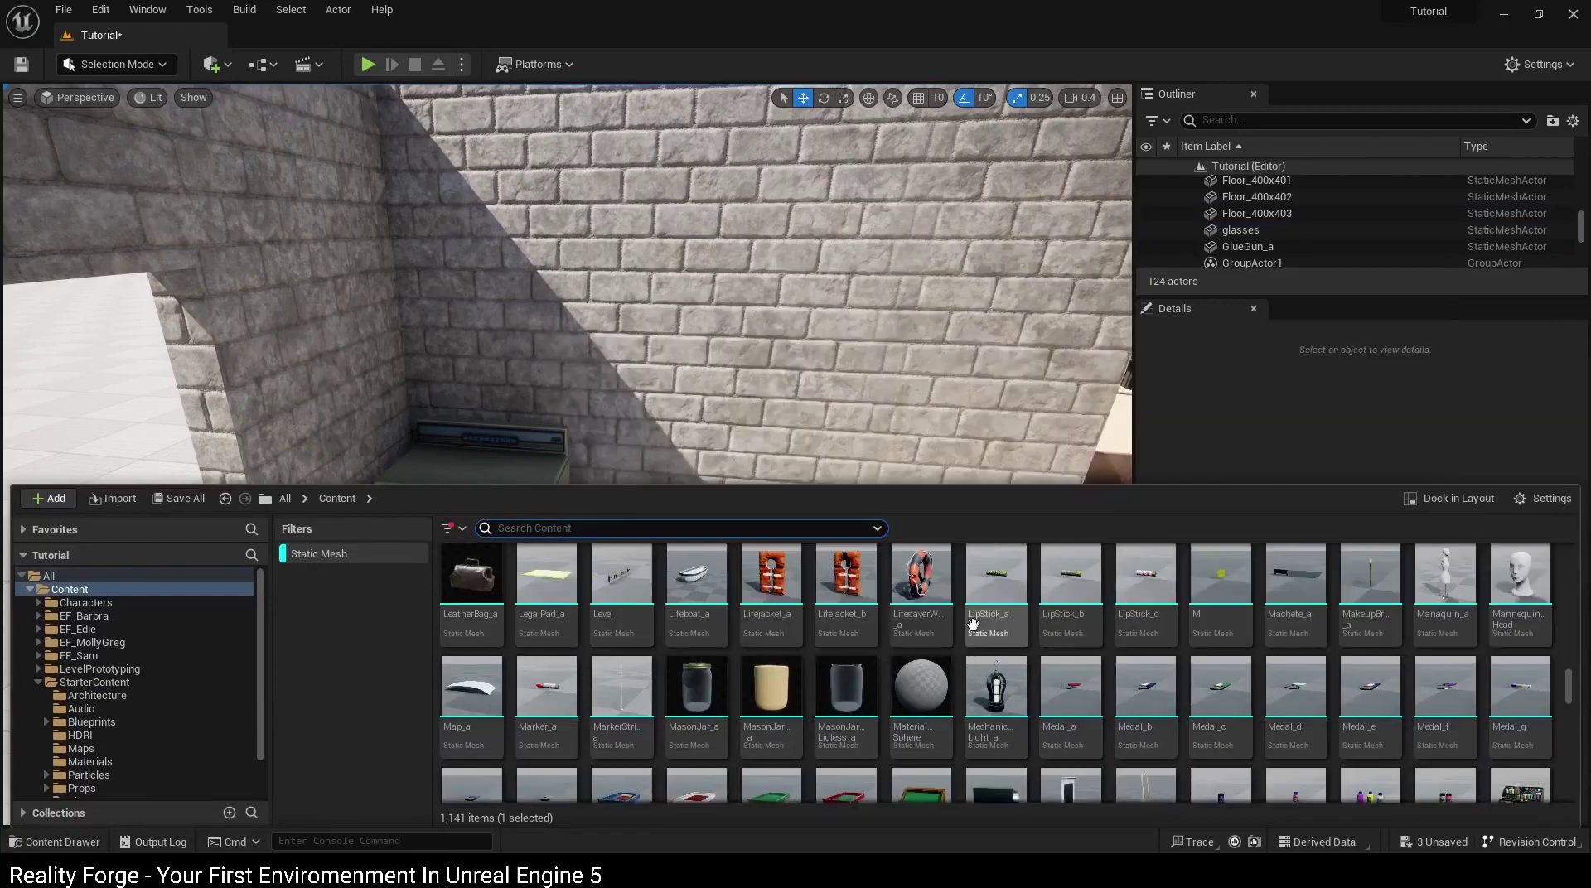
Step: Place LifesaverWall_a on the brick wall and rotate it 90° on Z to face the room
drag(920, 575, 674, 290)
key(e)
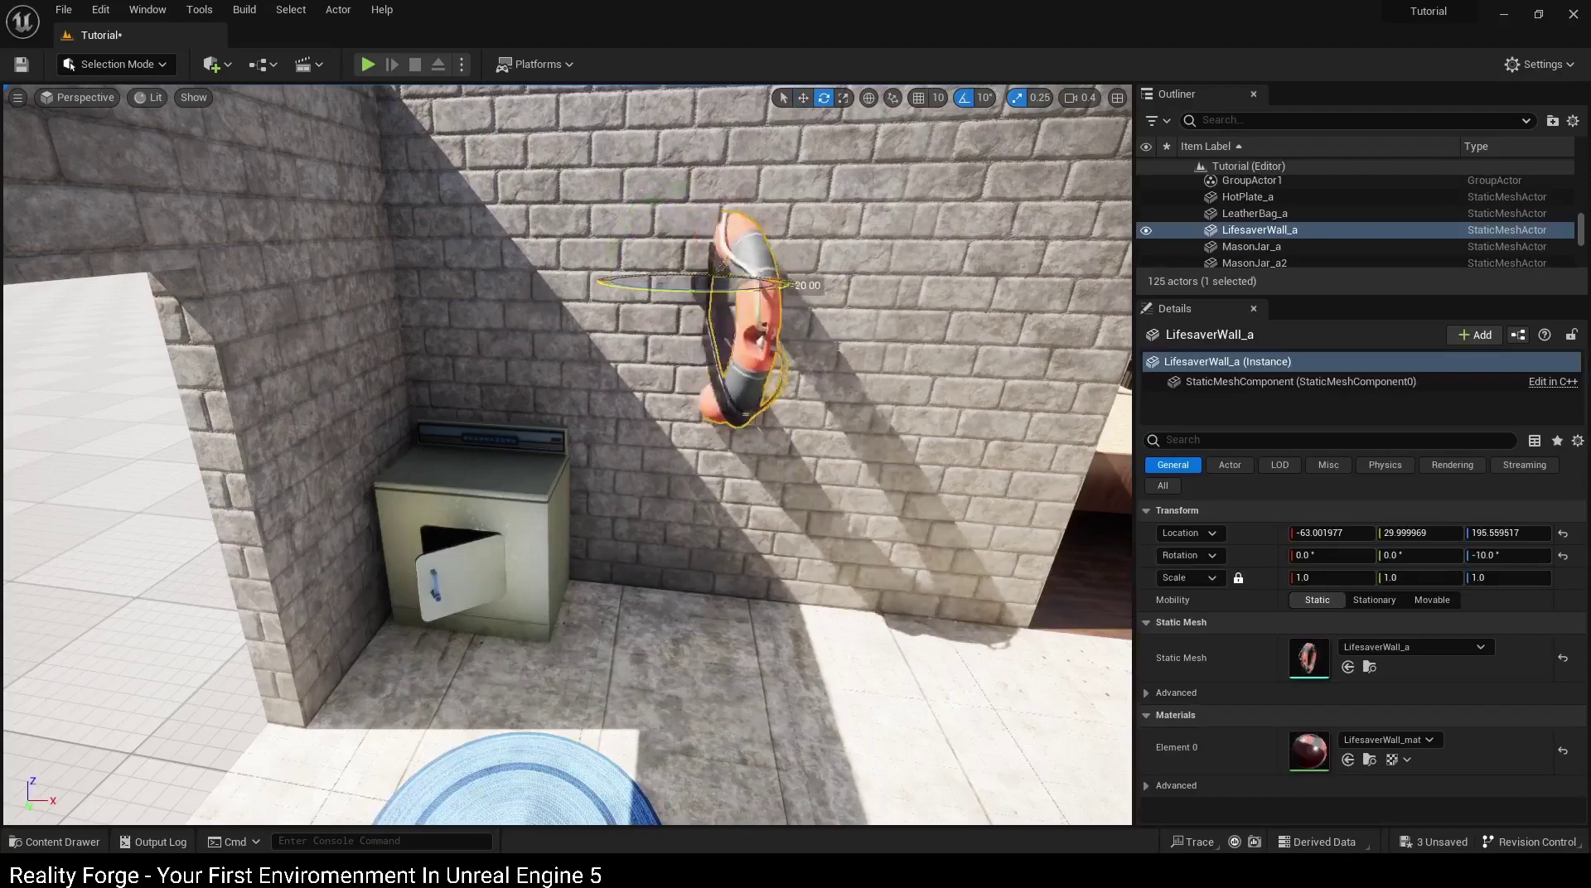
drag(786, 284, 693, 295)
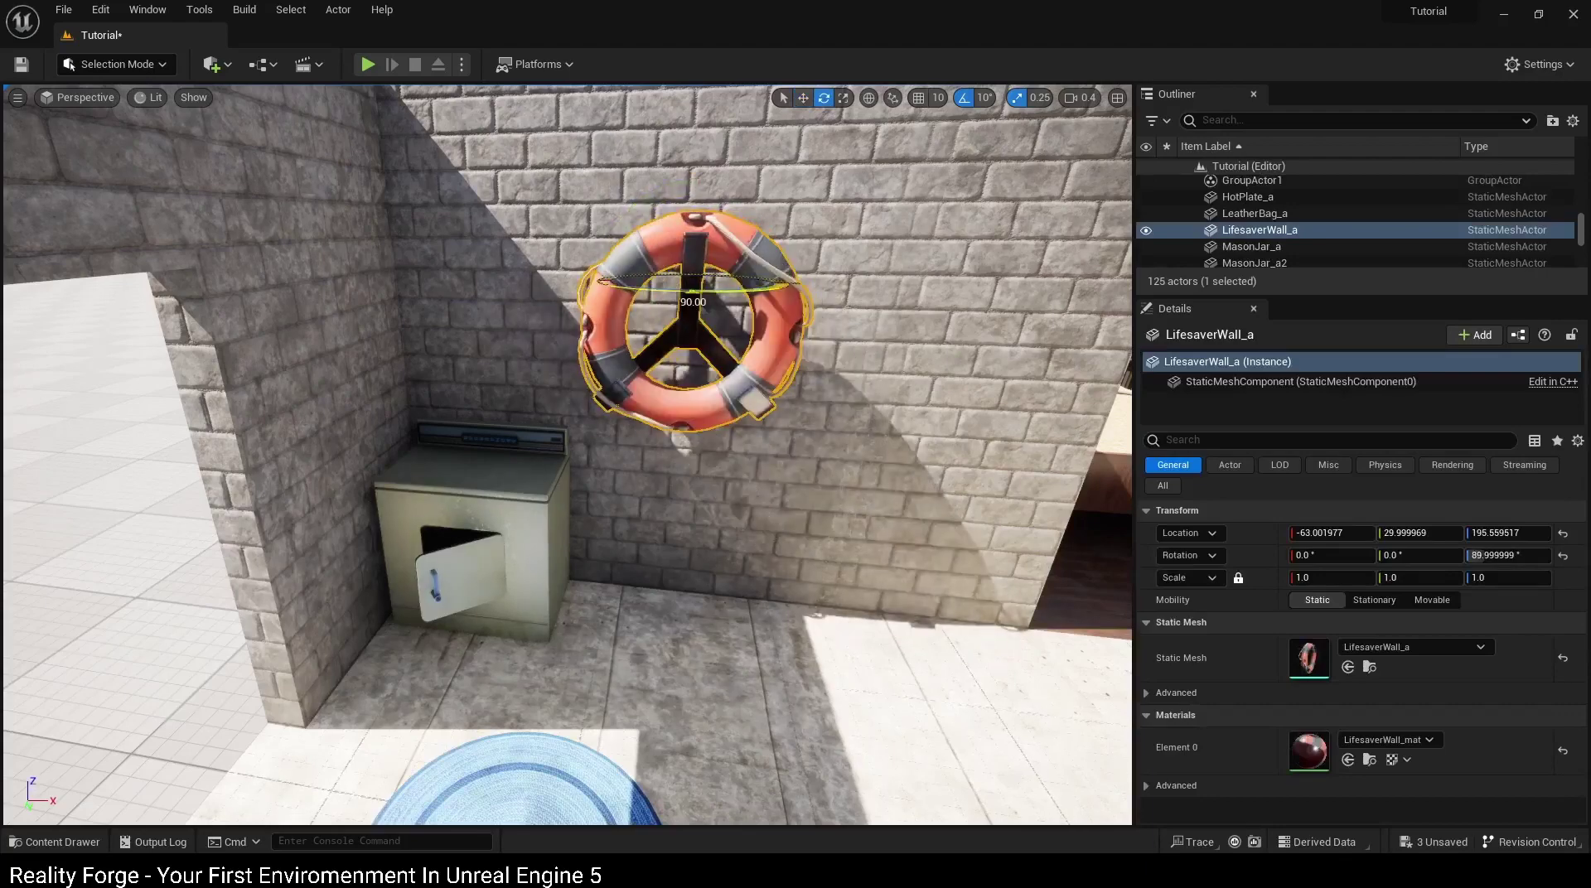
key(w)
right_drag(693, 295, 761, 267)
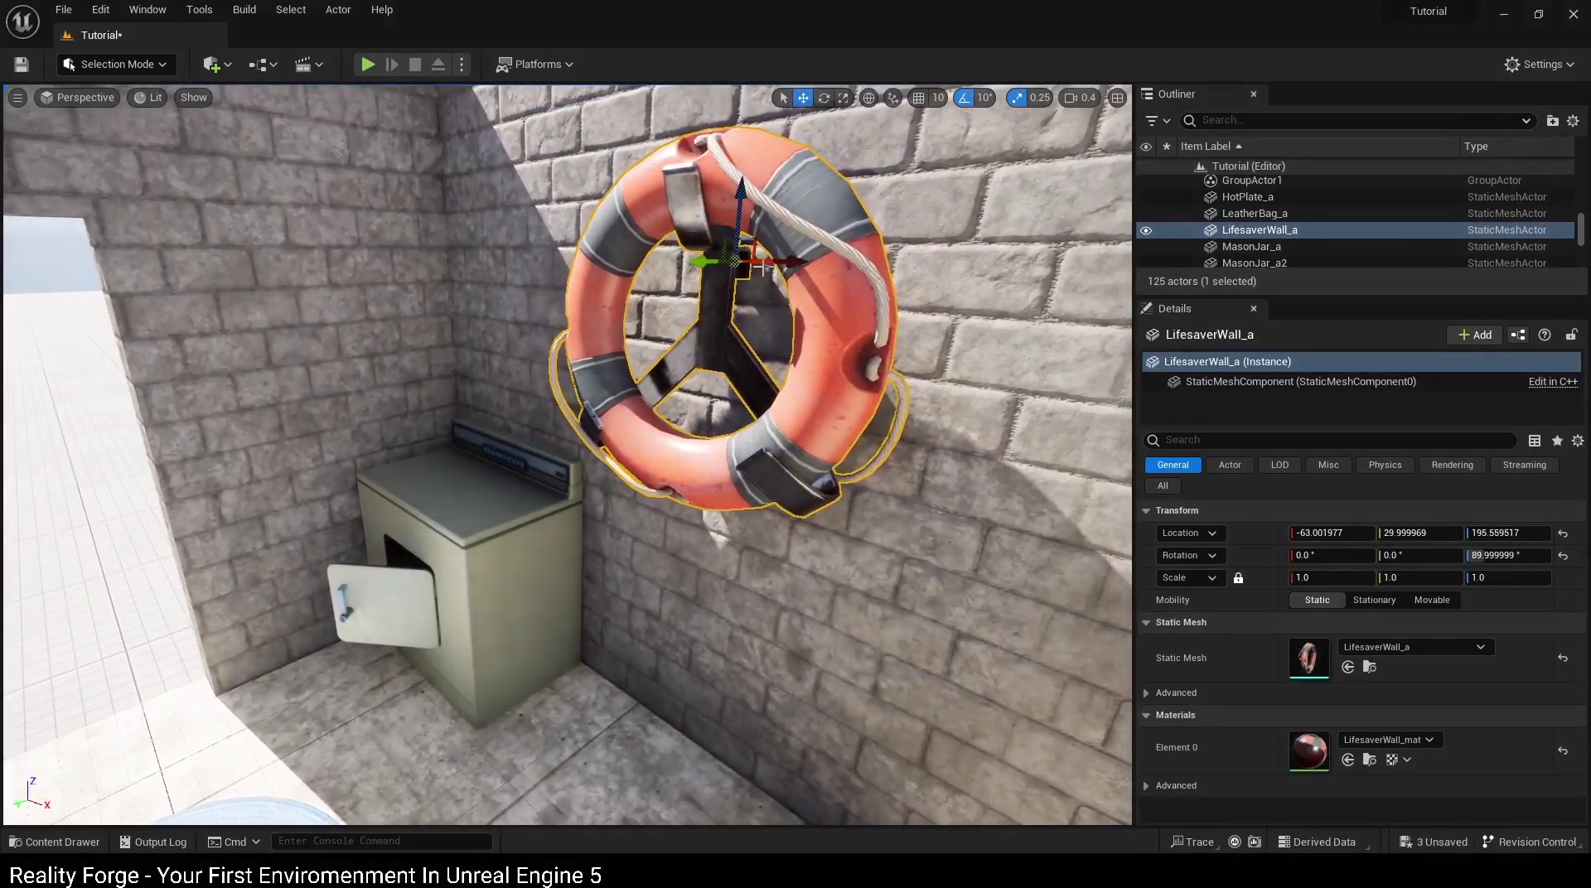
drag(760, 267, 783, 258)
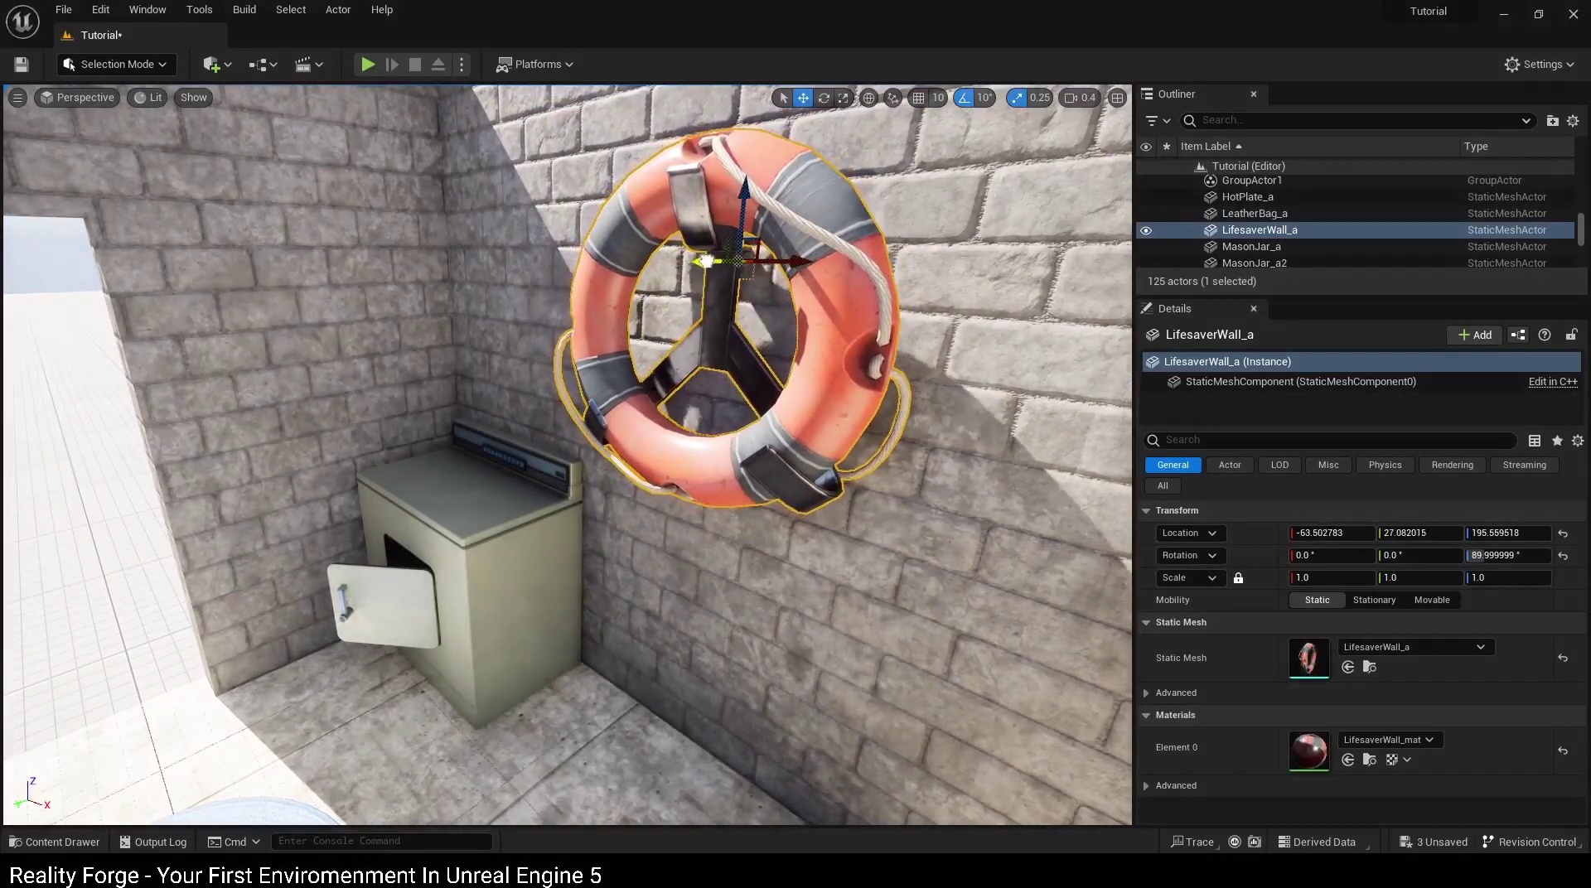
Step: Slide the lifesaver along the wall above the dryer and raise it high up the wall
right_drag(703, 261, 746, 273)
drag(862, 353, 518, 340)
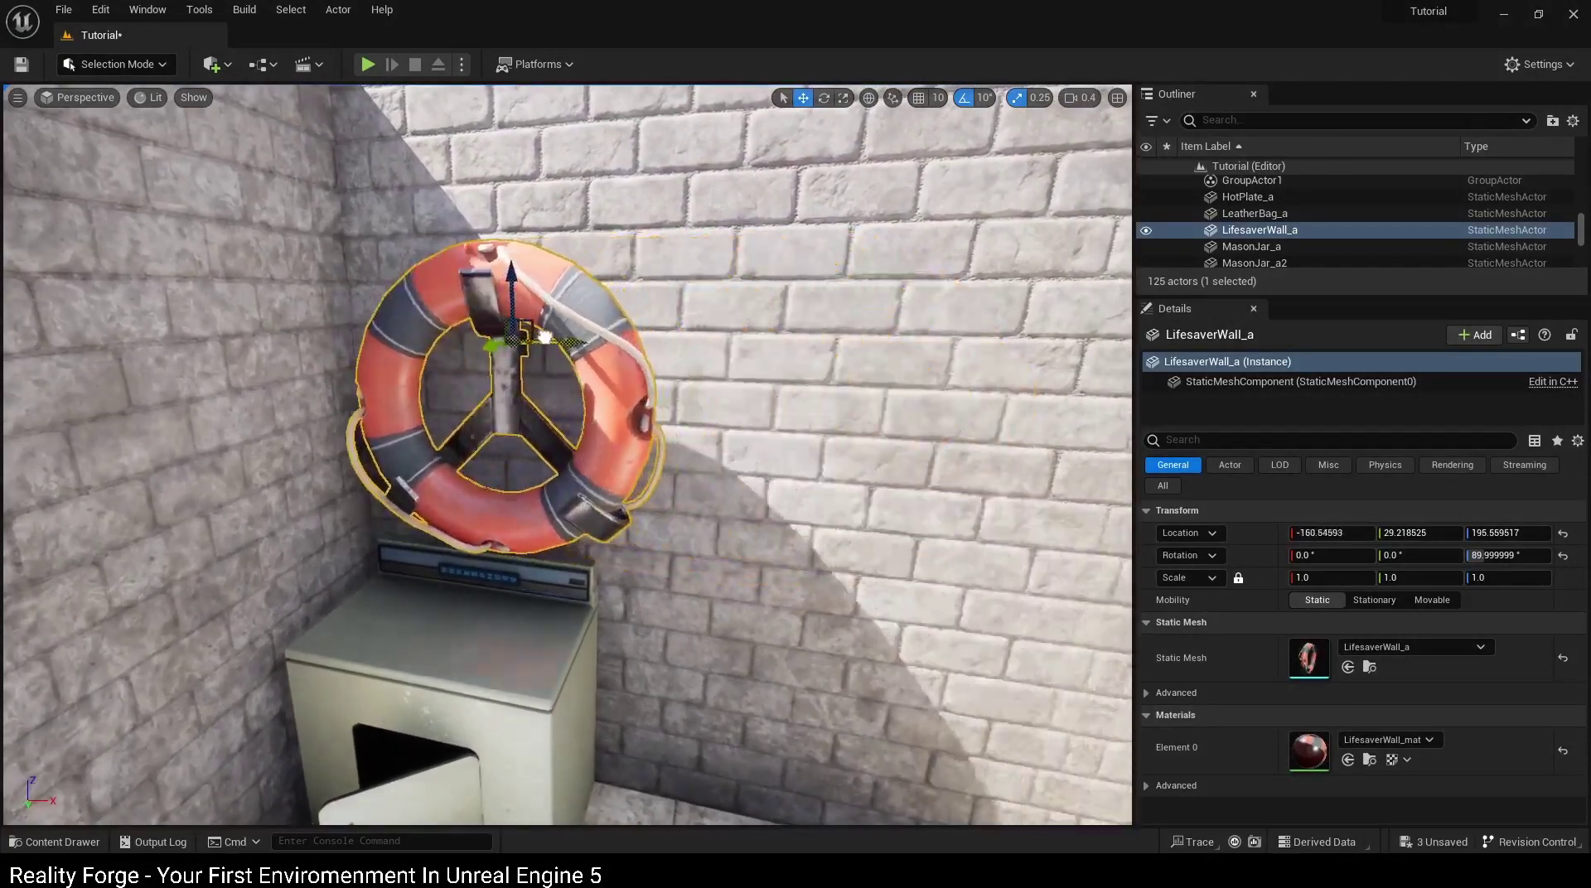
drag(481, 272, 481, 248)
mouse_move(481, 248)
right_down()
mouse_move(520, 296)
mouse_move(525, 263)
right_up()
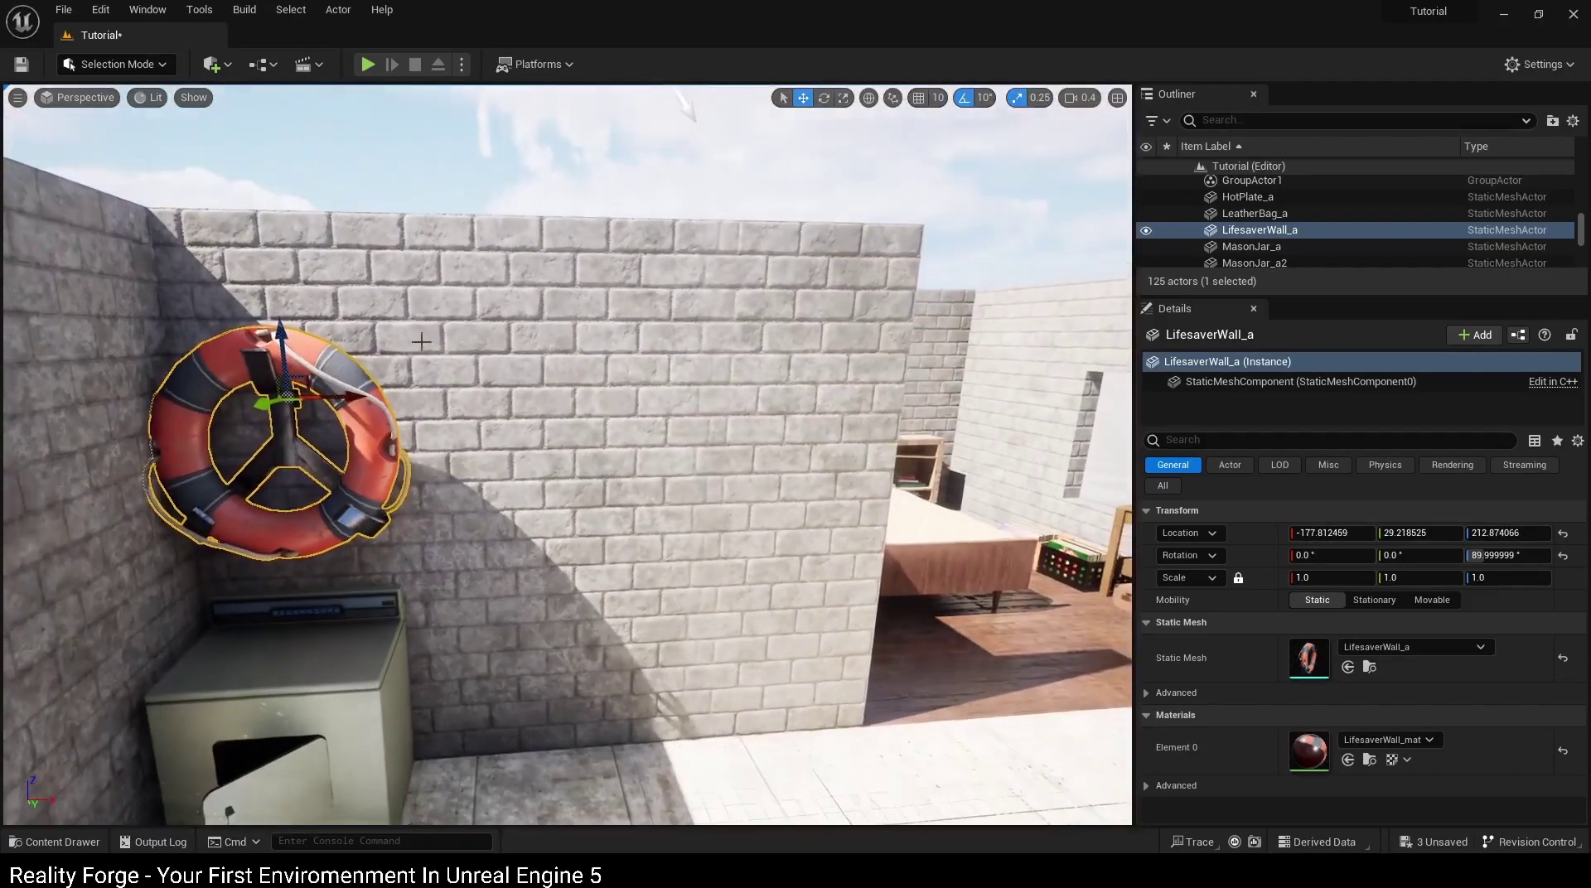
drag(282, 398, 784, 380)
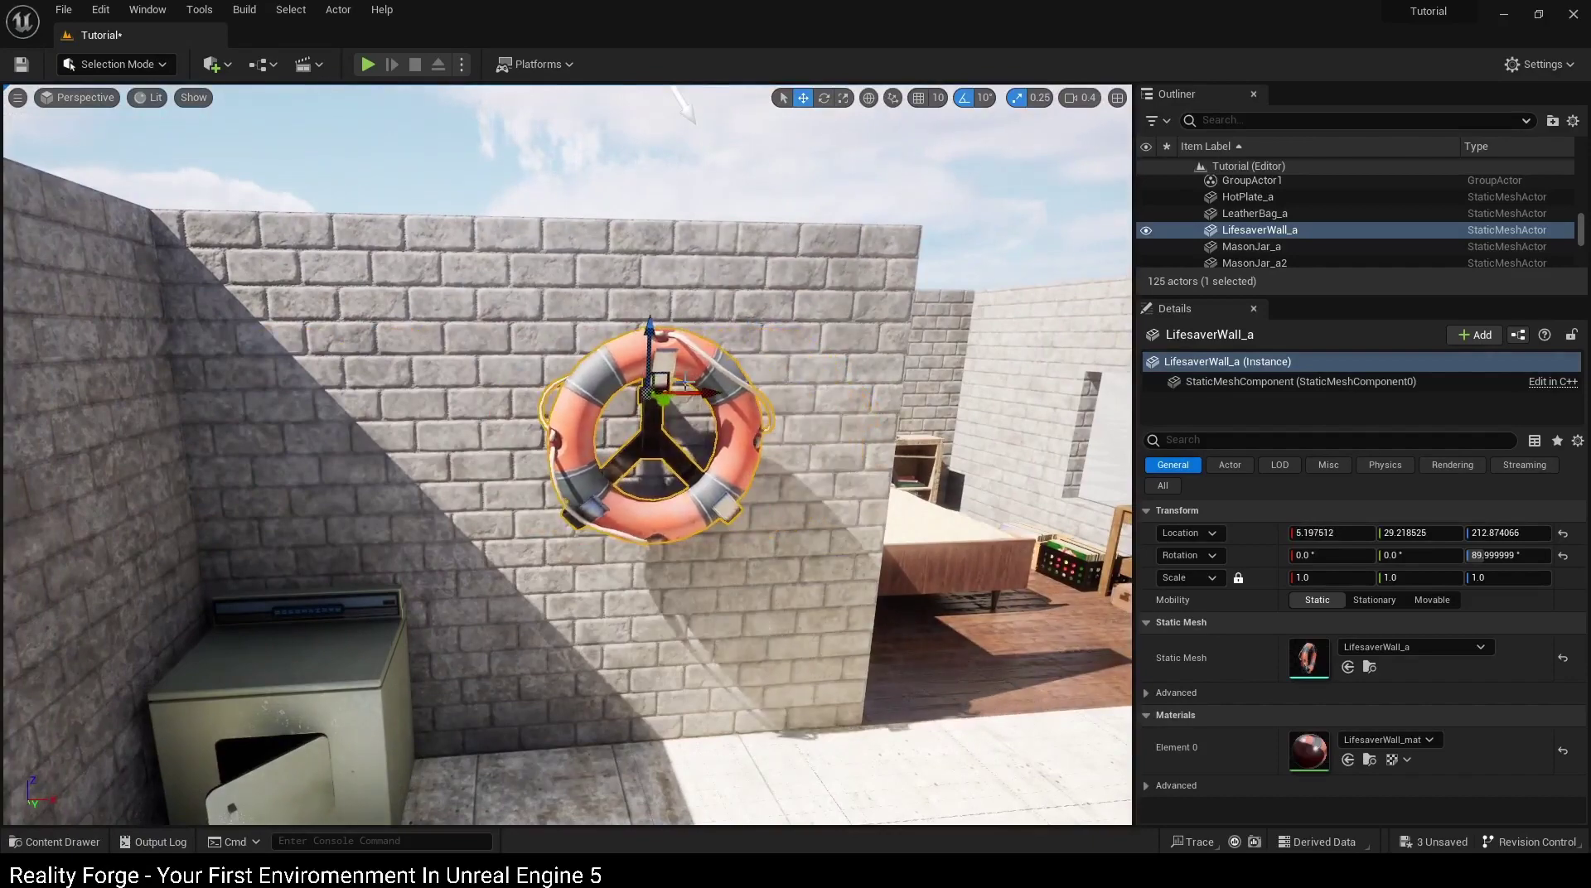
right_drag(685, 384, 583, 356)
click(583, 356)
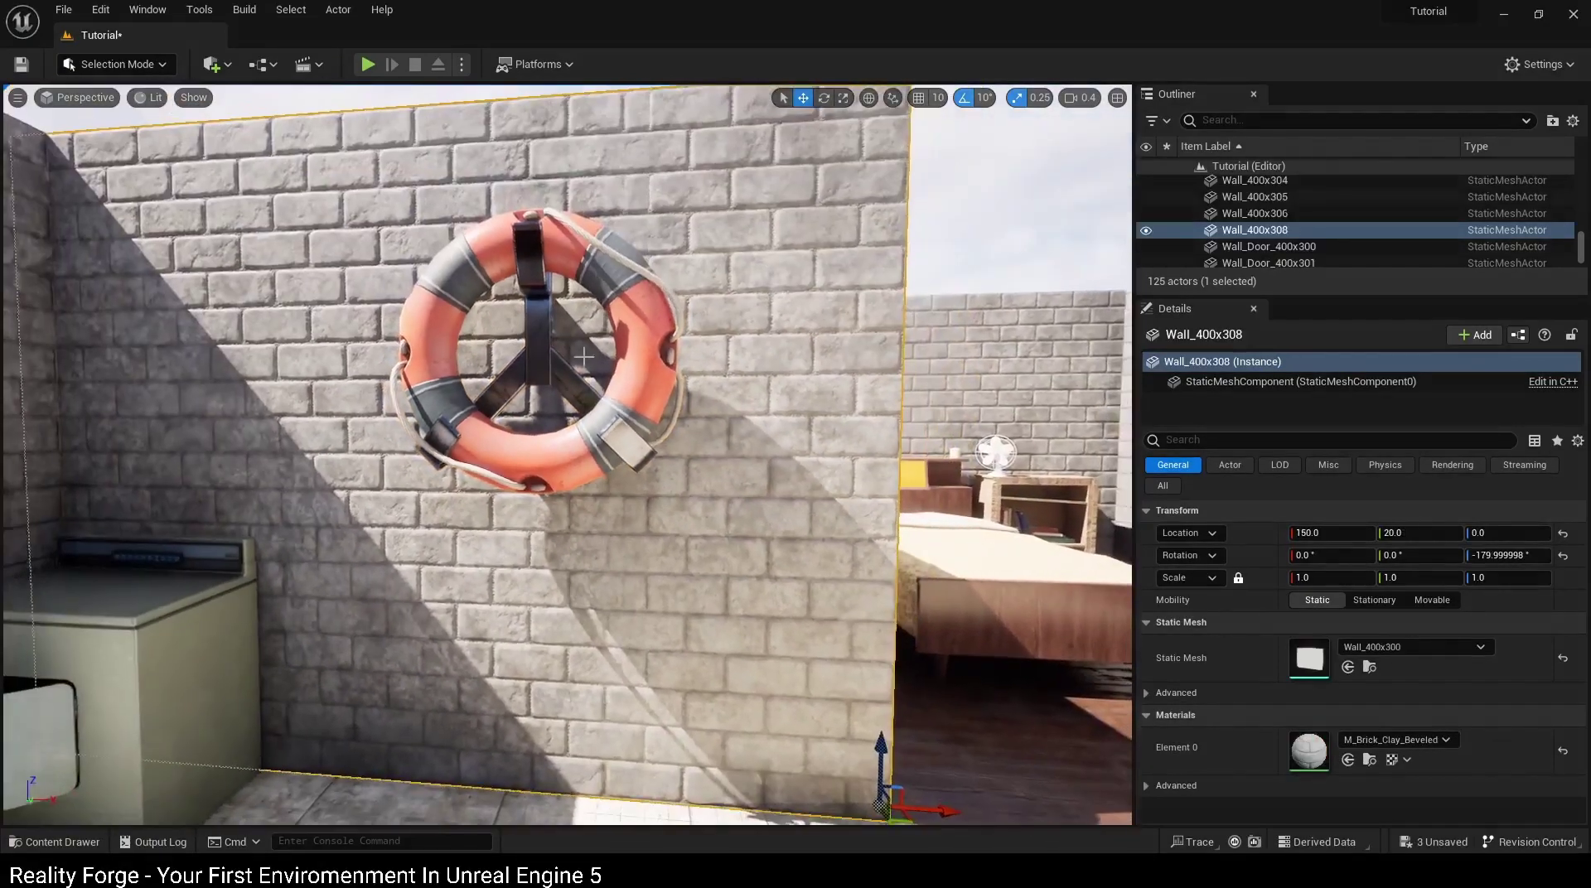
click(542, 323)
drag(536, 273, 536, 223)
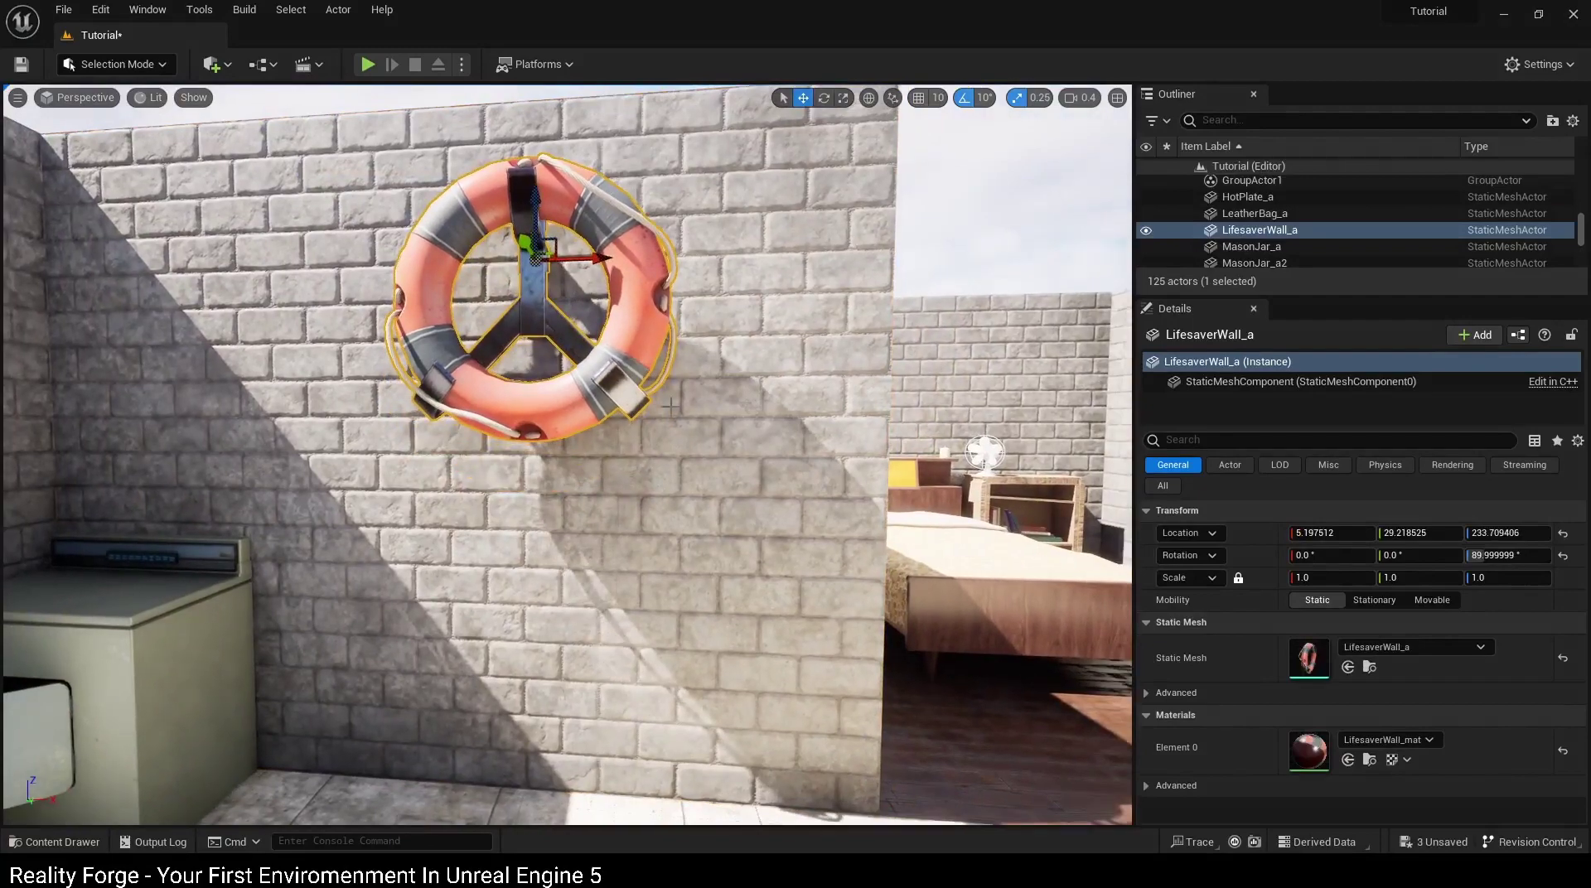
right_drag(691, 468, 663, 464)
key(ctrl+space)
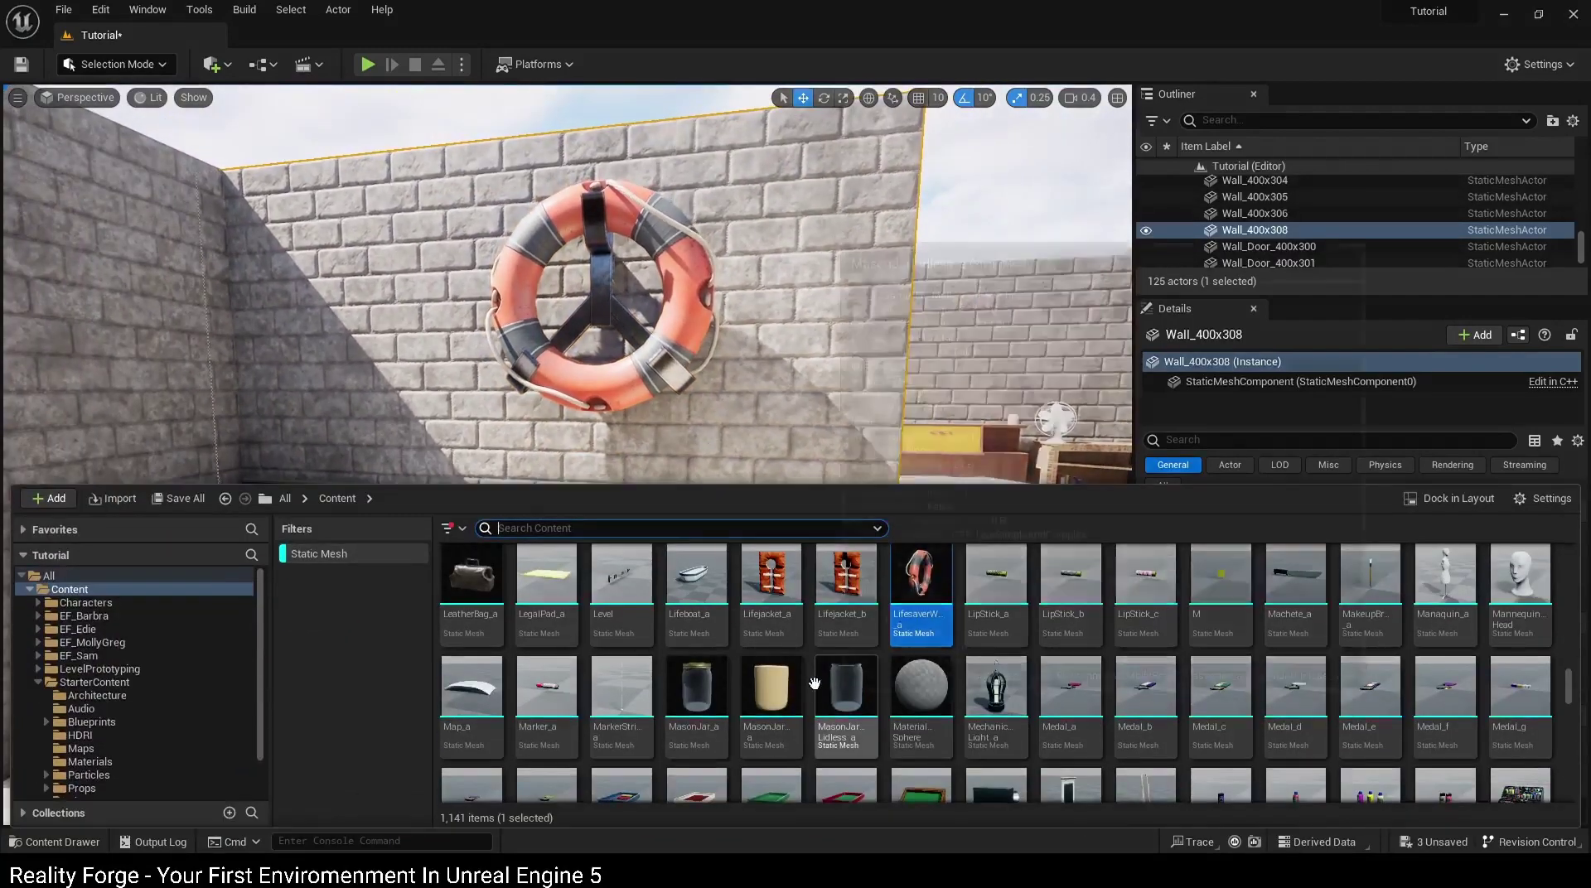
Step: Find PeachesCan_a in the library and place it on the kitchen counter near the cutting board
scroll(941, 711, down, 1)
scroll(942, 711, down, 2)
scroll(953, 704, down, 2)
scroll(995, 697, down, 2)
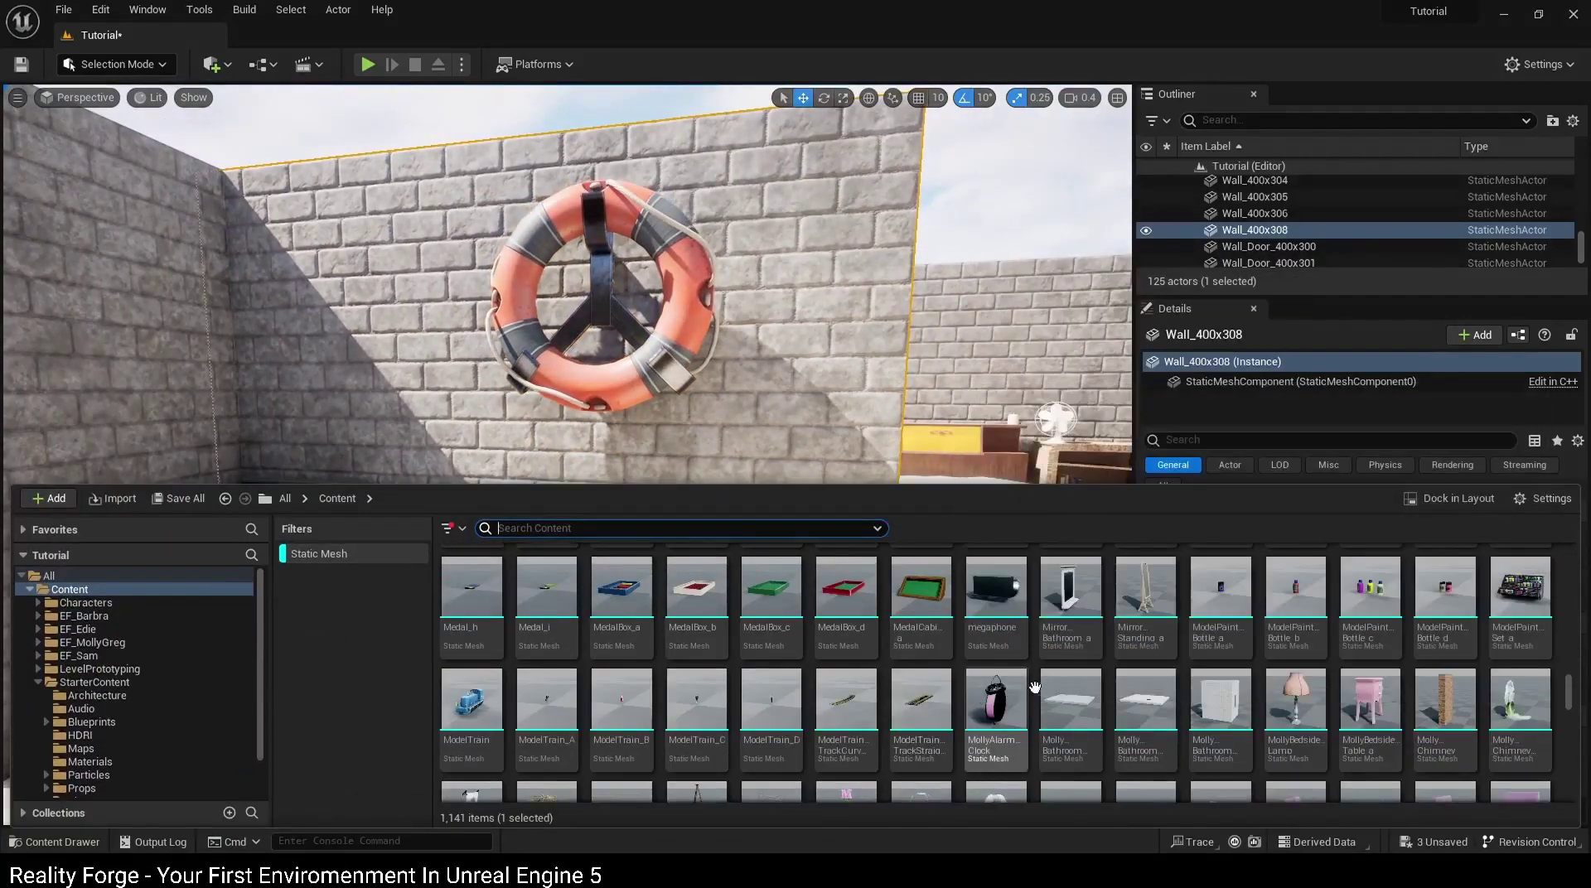
scroll(1055, 682, down, 1)
scroll(1036, 688, down, 2)
scroll(1011, 694, down, 2)
scroll(994, 701, down, 2)
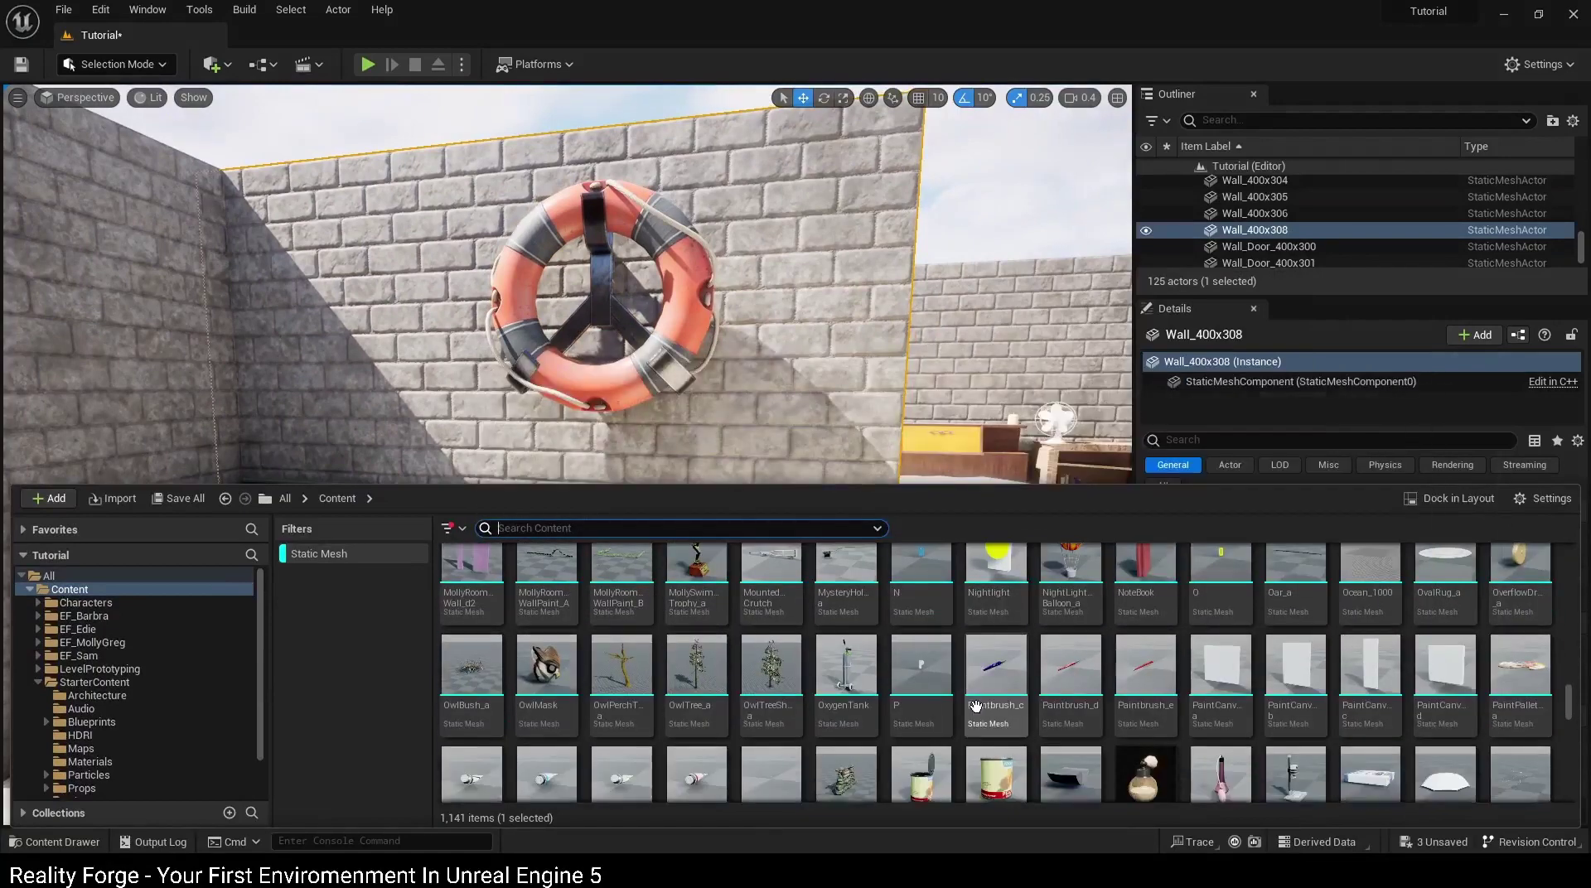
scroll(978, 706, down, 2)
scroll(1160, 682, up, 2)
scroll(1184, 692, down, 2)
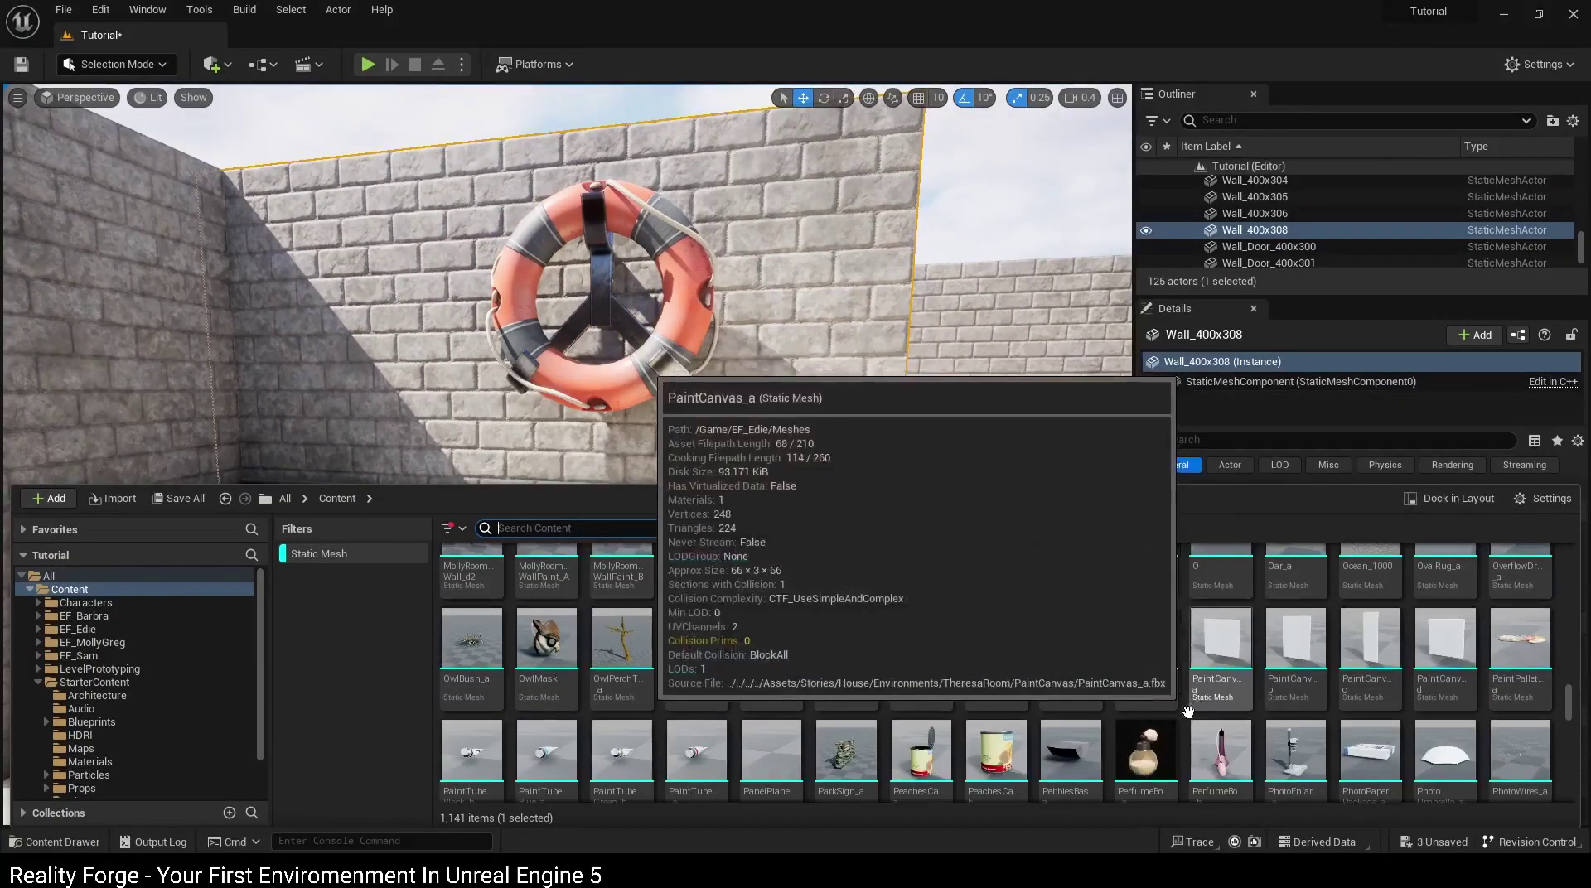
scroll(1177, 707, down, 2)
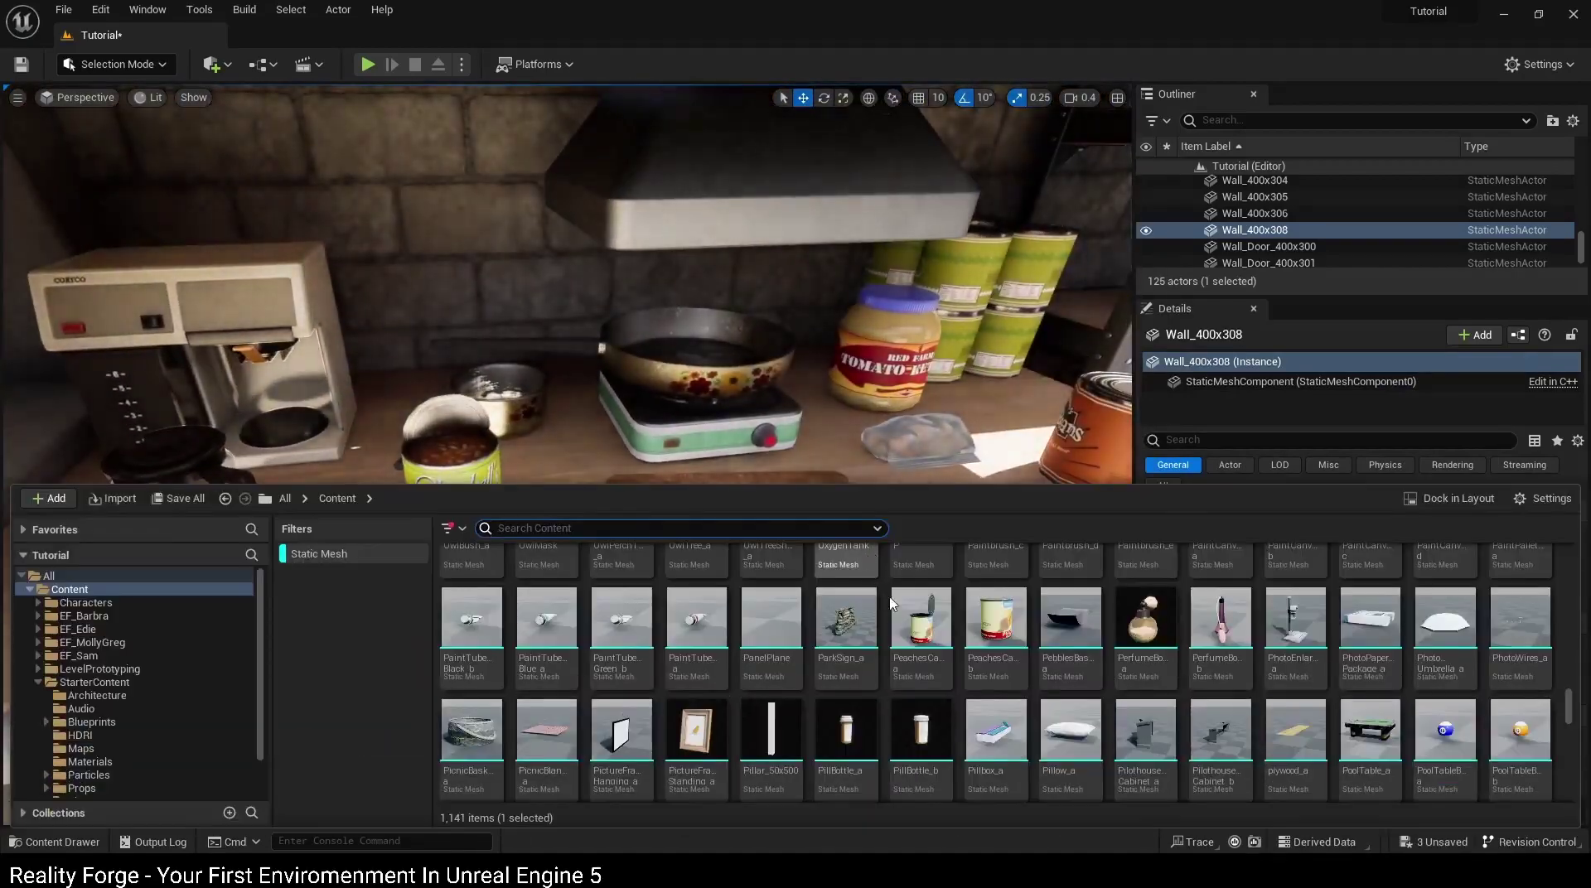
drag(497, 613, 962, 552)
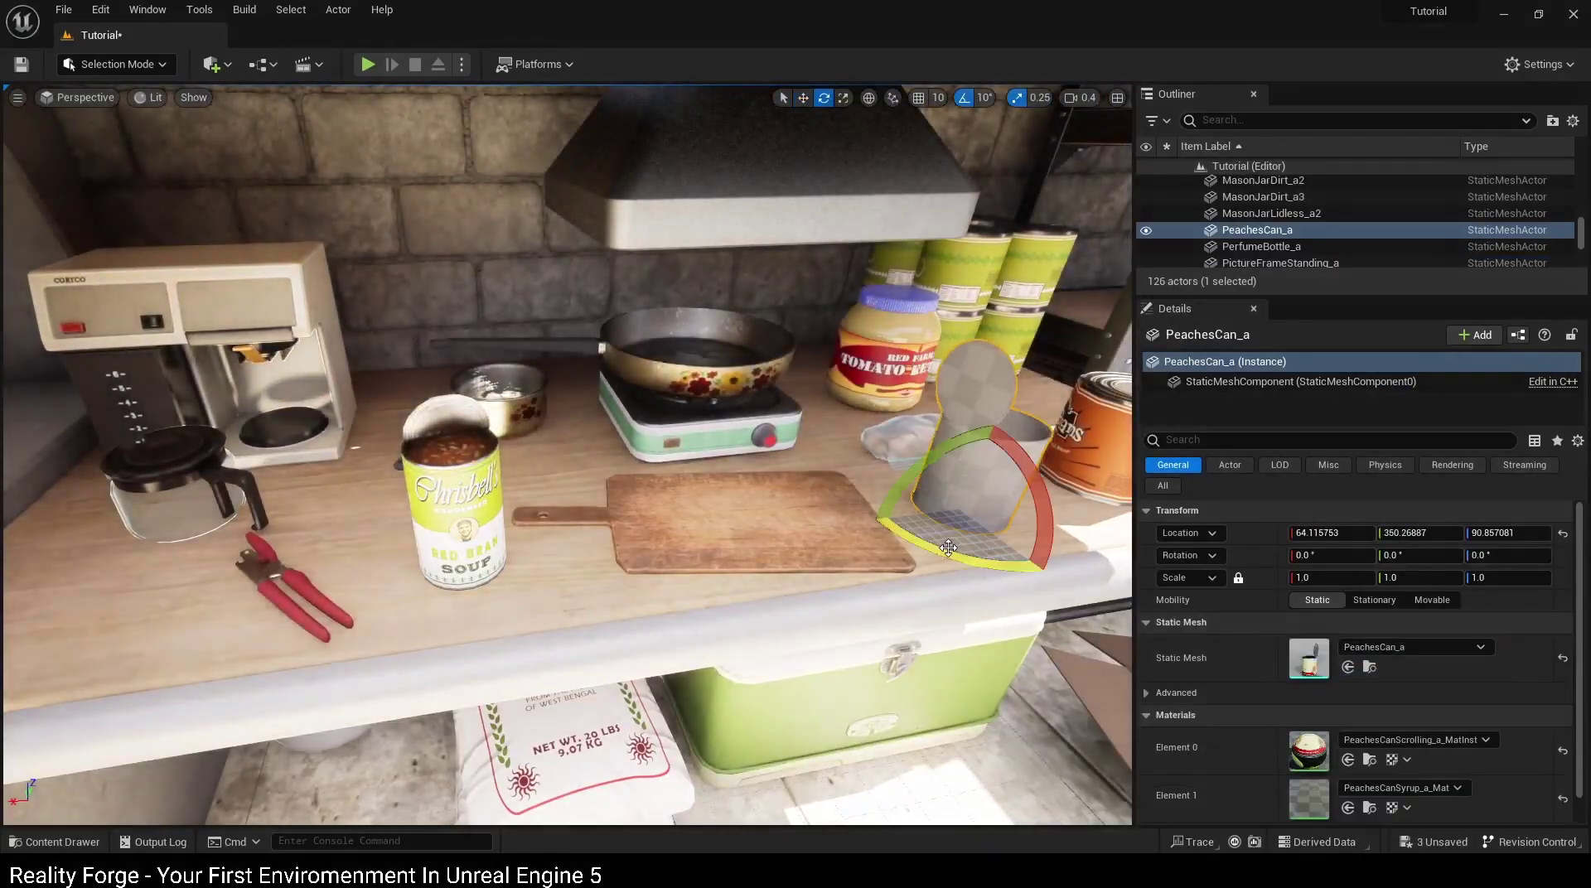
click(862, 721)
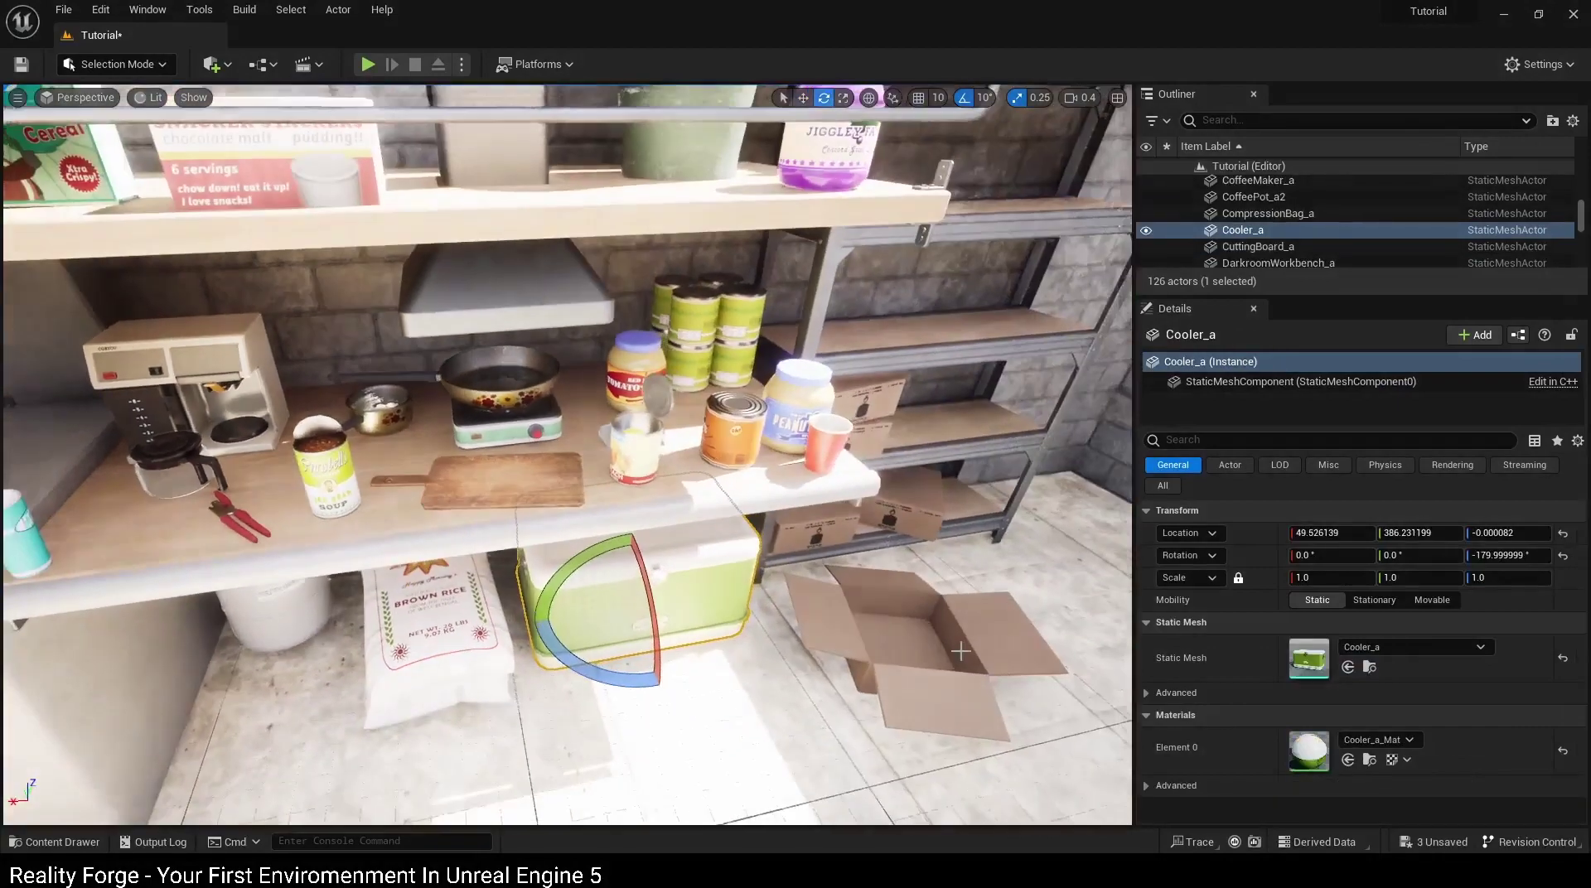
key(ctrl+space)
Step: Place a Radiator_a on the floor beside the cooler under the shelf
scroll(1021, 717, down, 2)
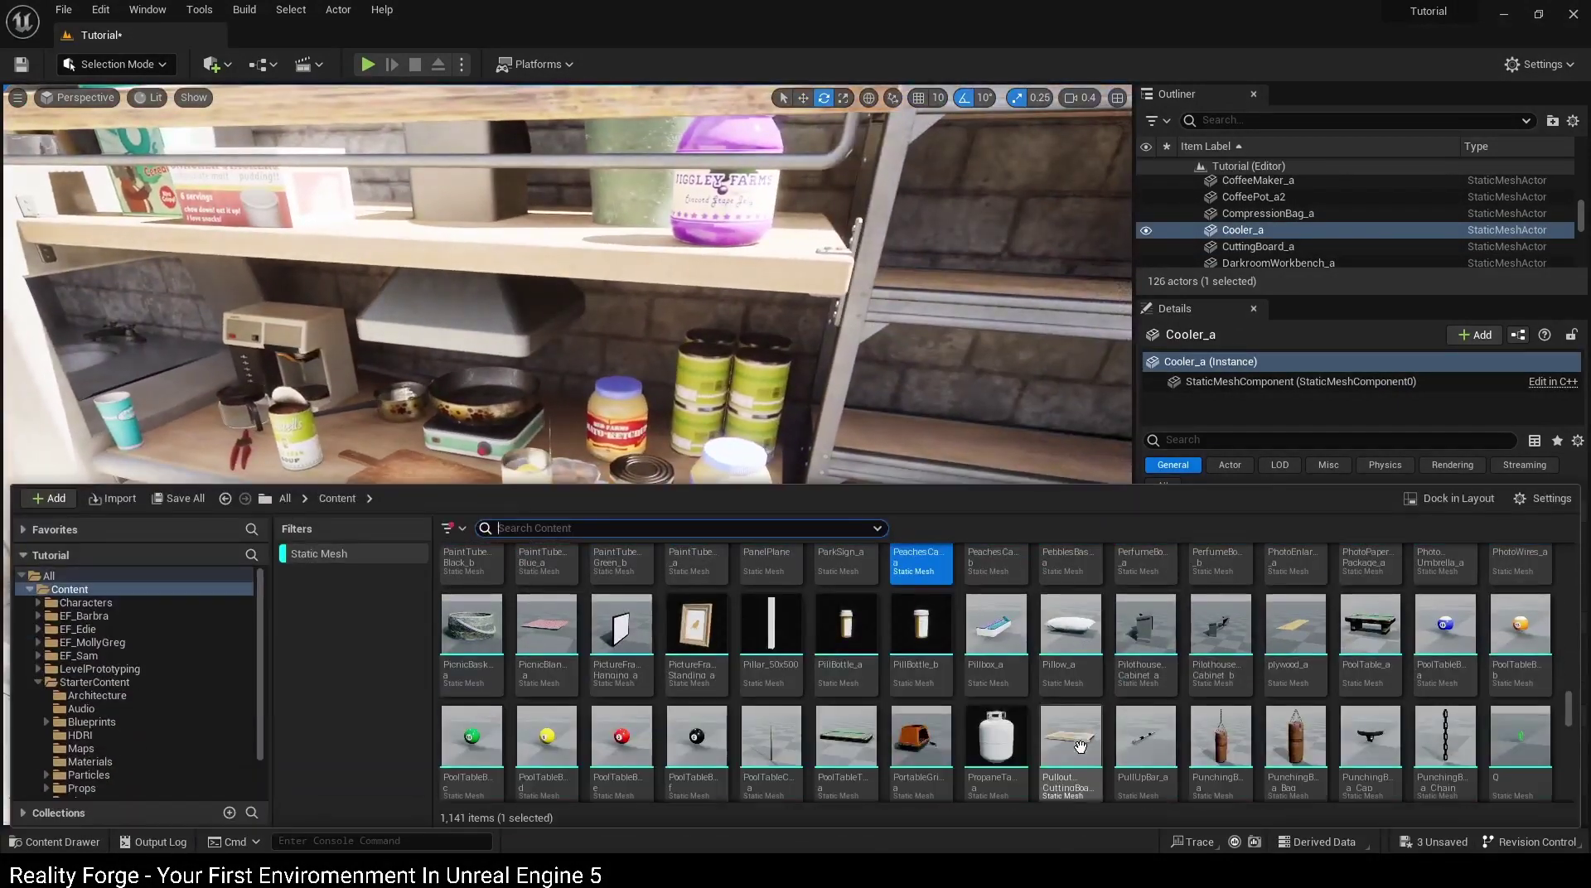
scroll(1022, 718, down, 1)
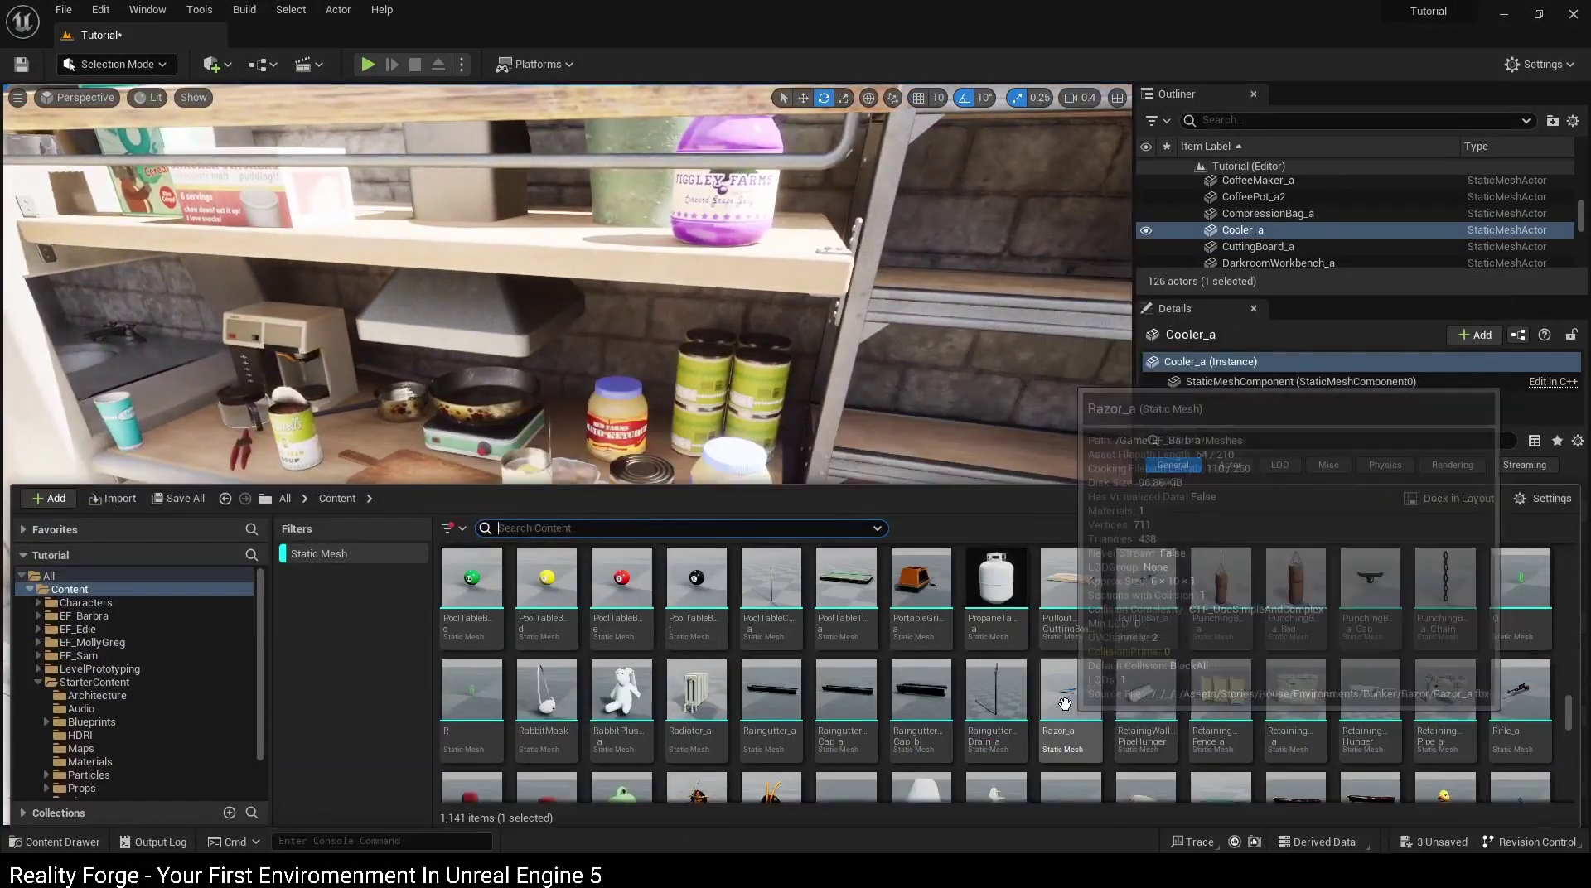
drag(970, 403, 382, 630)
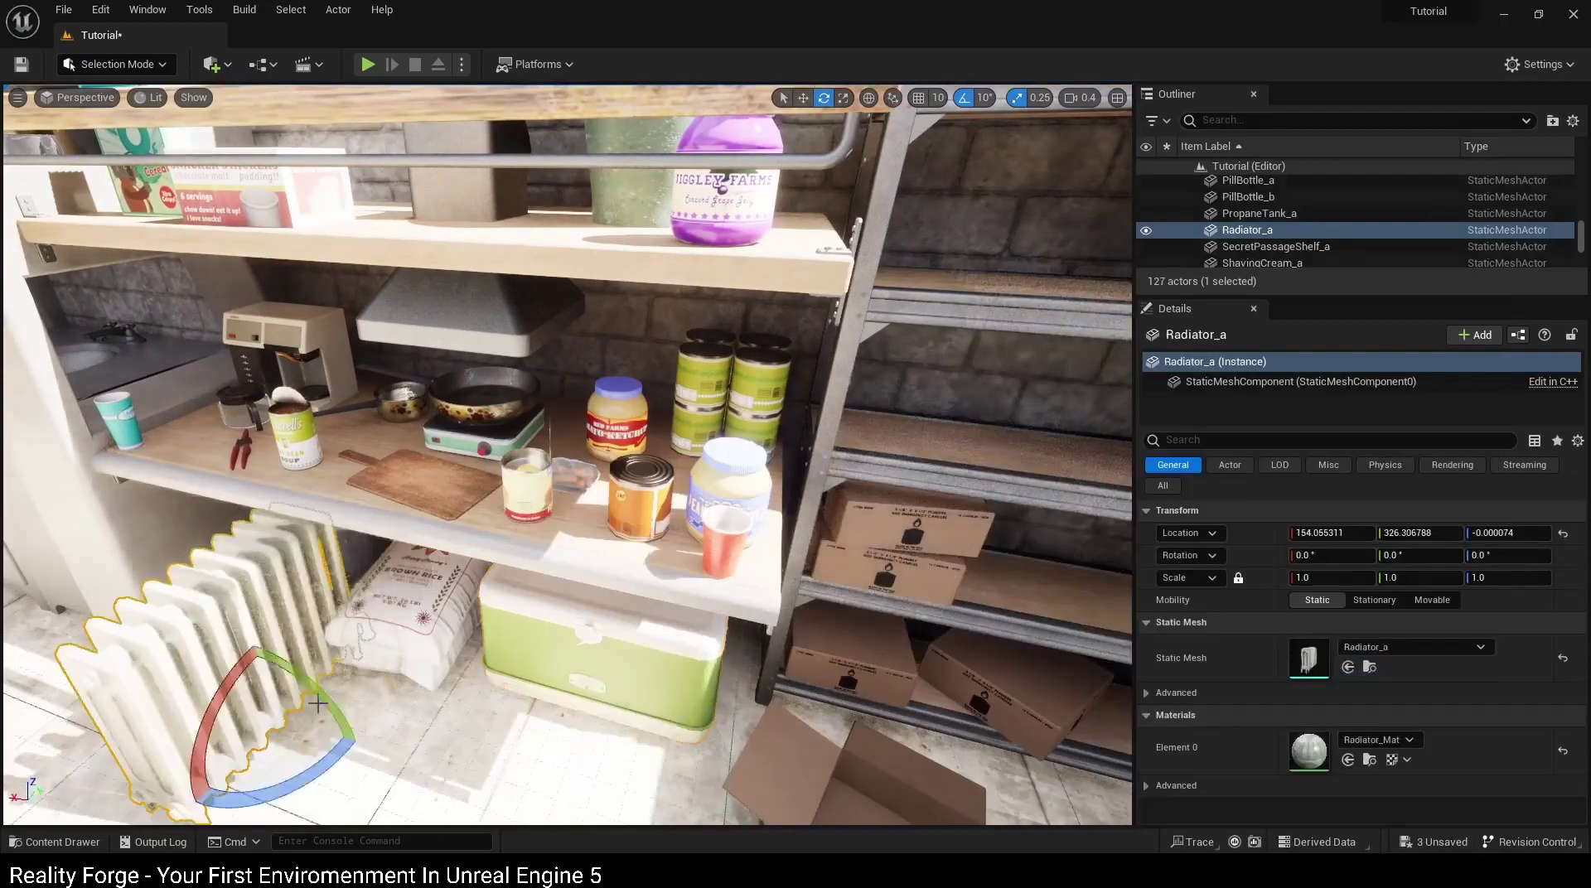
mouse_move(381, 630)
right_down()
mouse_move(514, 580)
mouse_move(501, 704)
right_up()
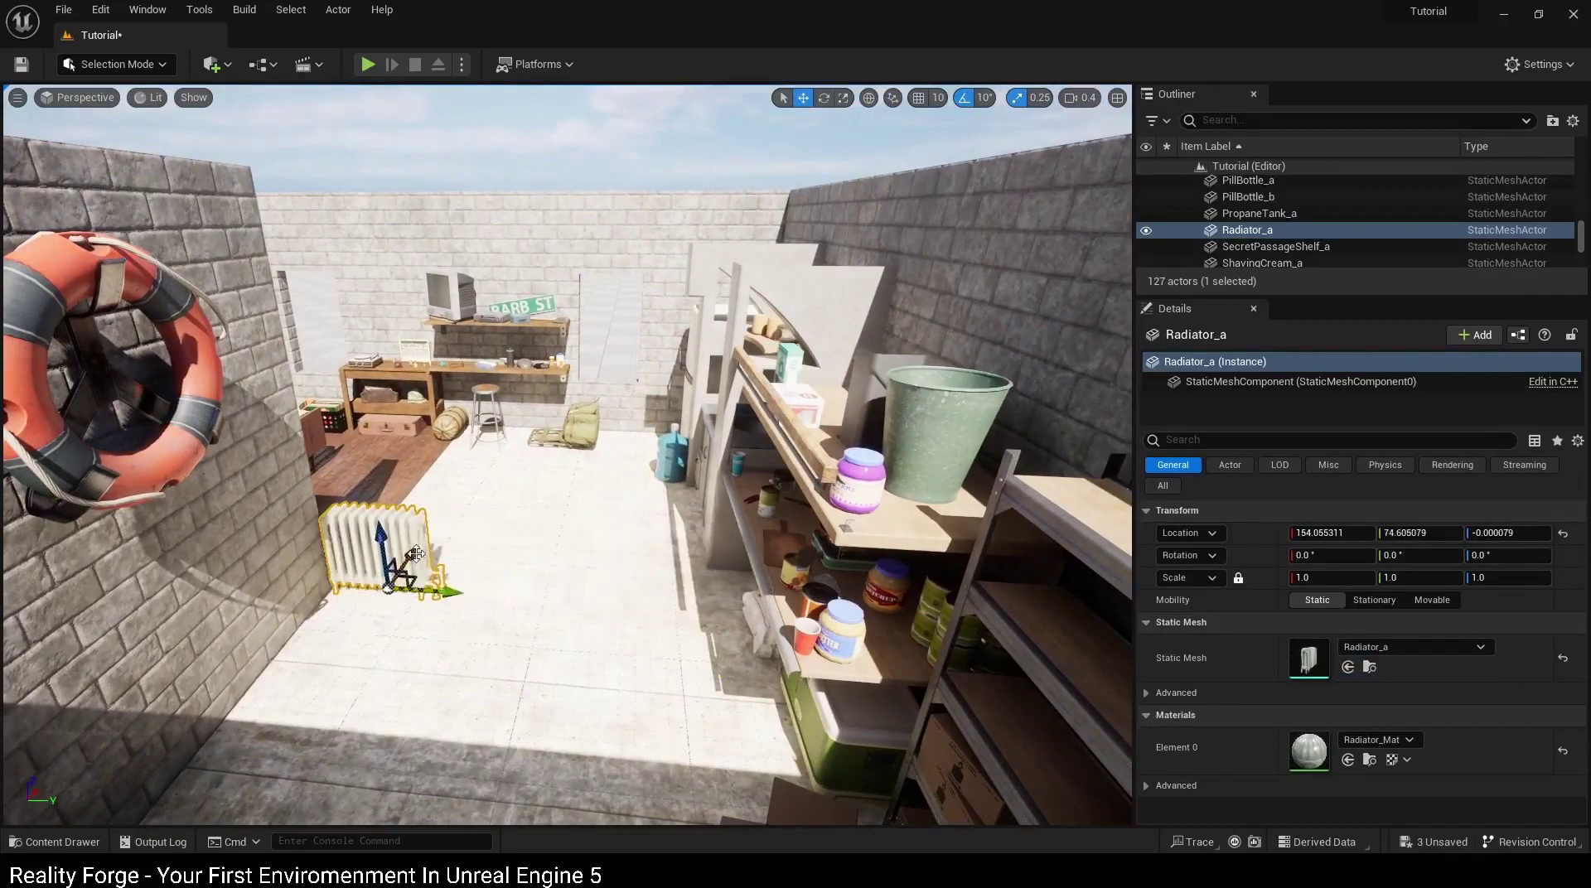
Step: Rotate the radiator -270° on Z and set its locked scale to 1.5
key(e)
right_drag(416, 553, 439, 650)
text(1.)
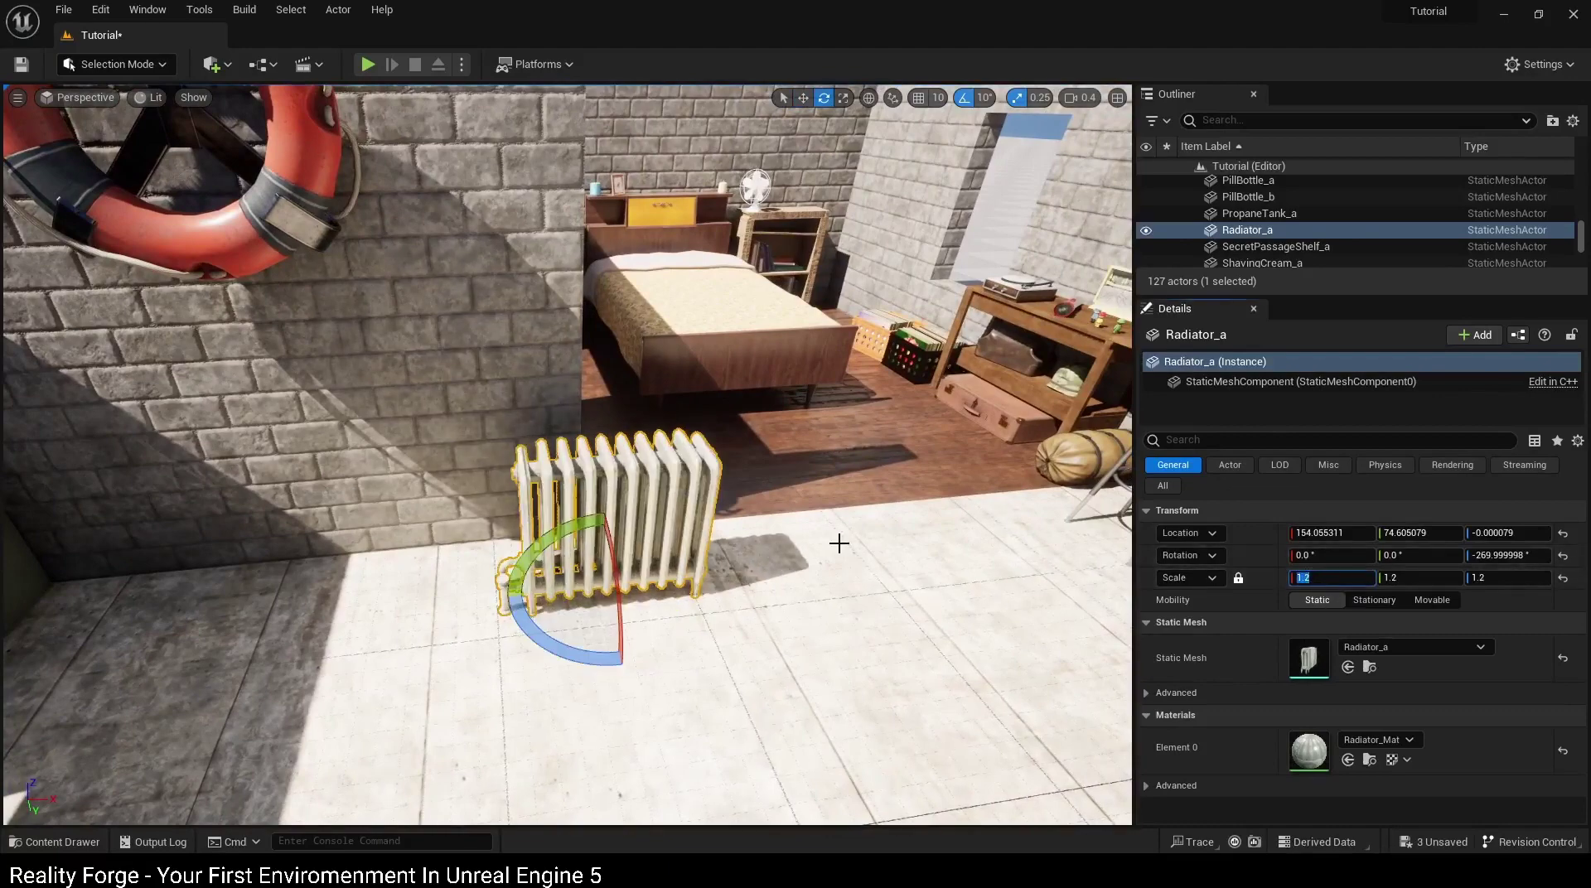
text(2)
key(Return)
key(Return)
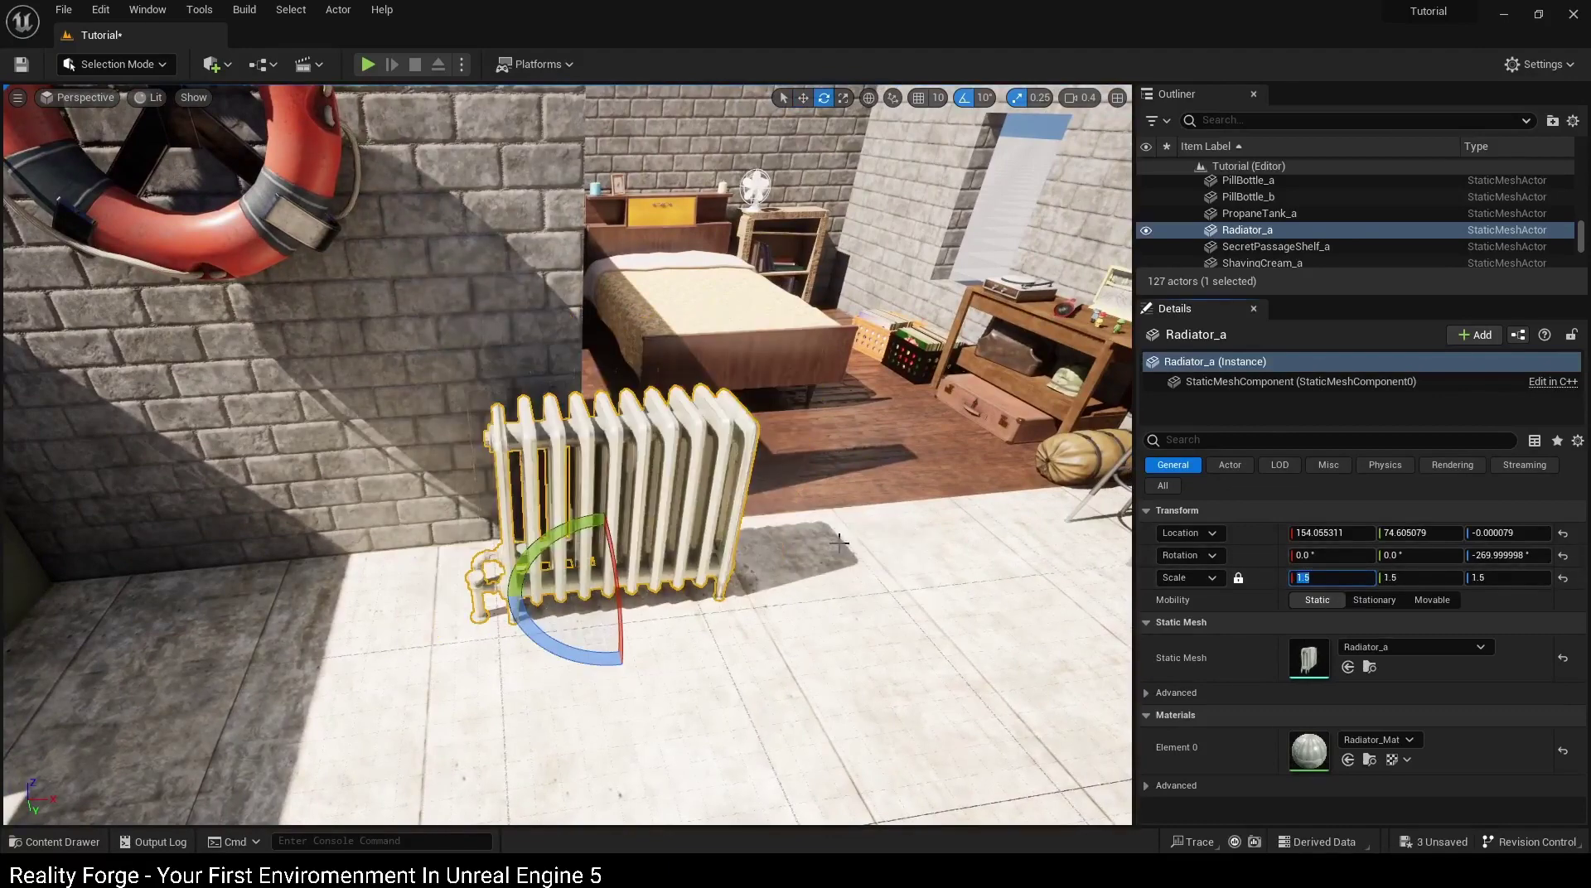
right_drag(838, 544, 581, 673)
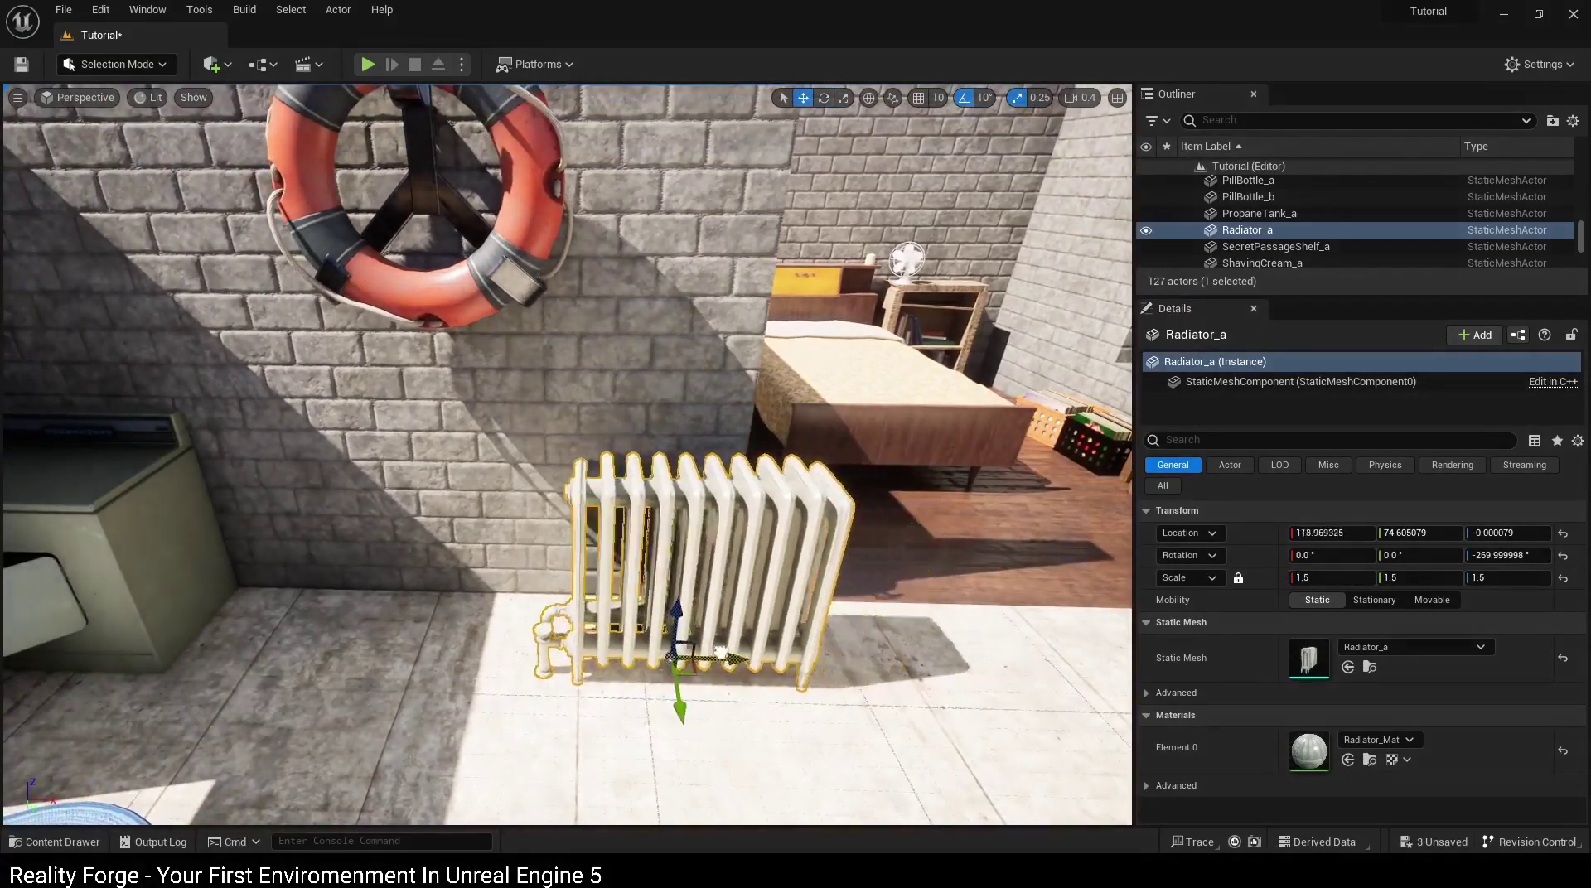
Step: Slide the radiator along the X axis of the wall until it sits beneath the lifesaver
drag(798, 657, 613, 661)
mouse_move(614, 660)
right_down()
mouse_move(398, 696)
mouse_move(563, 662)
mouse_move(630, 613)
right_up()
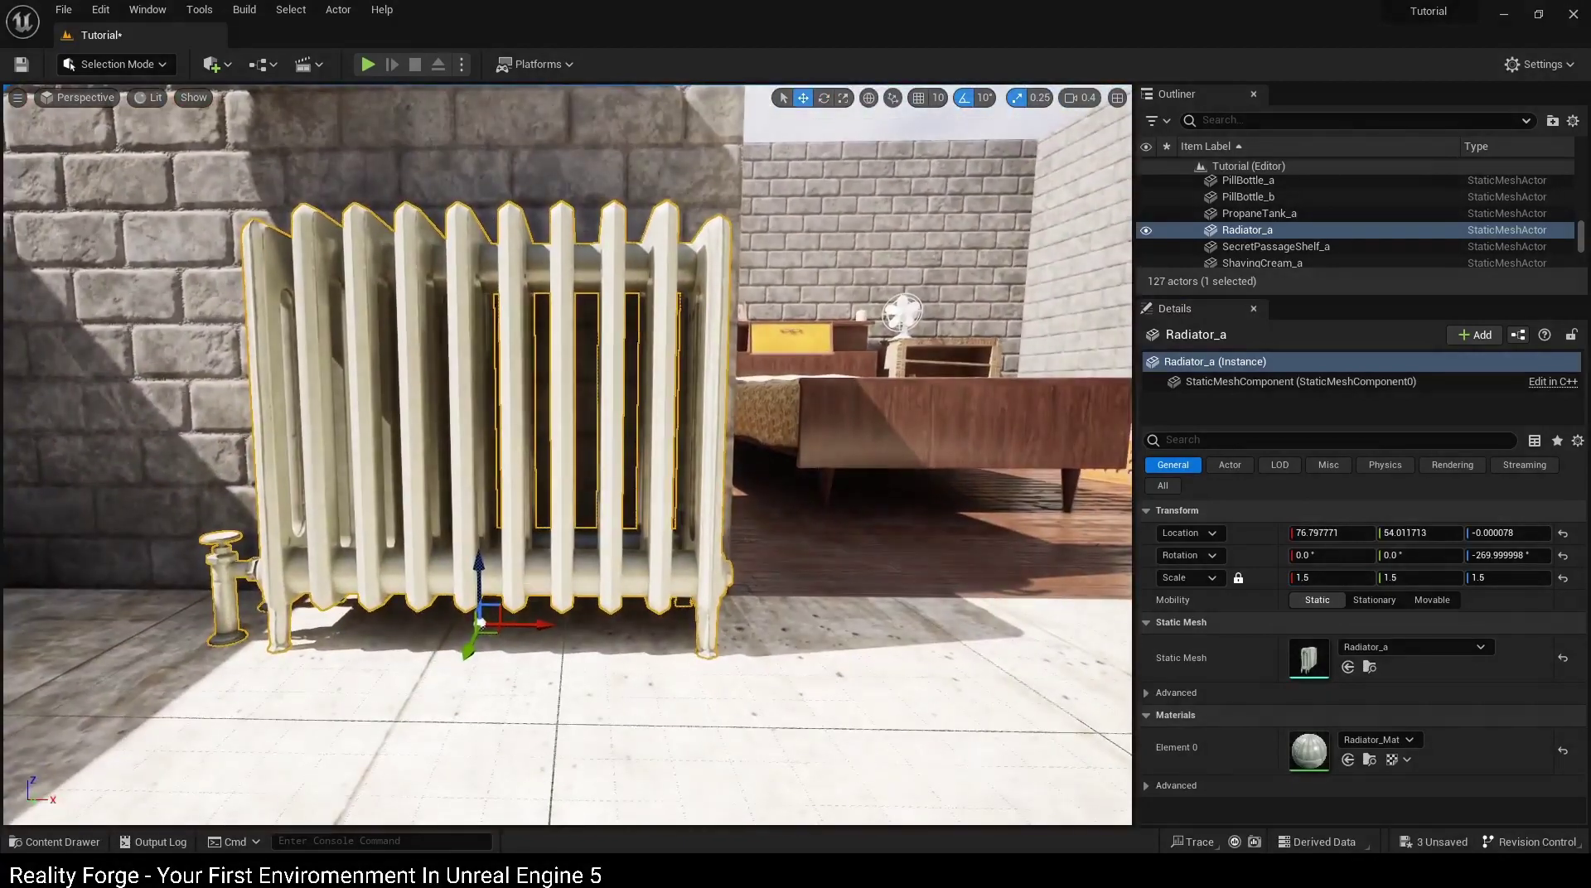
right_drag(398, 636, 464, 638)
drag(355, 624, 375, 623)
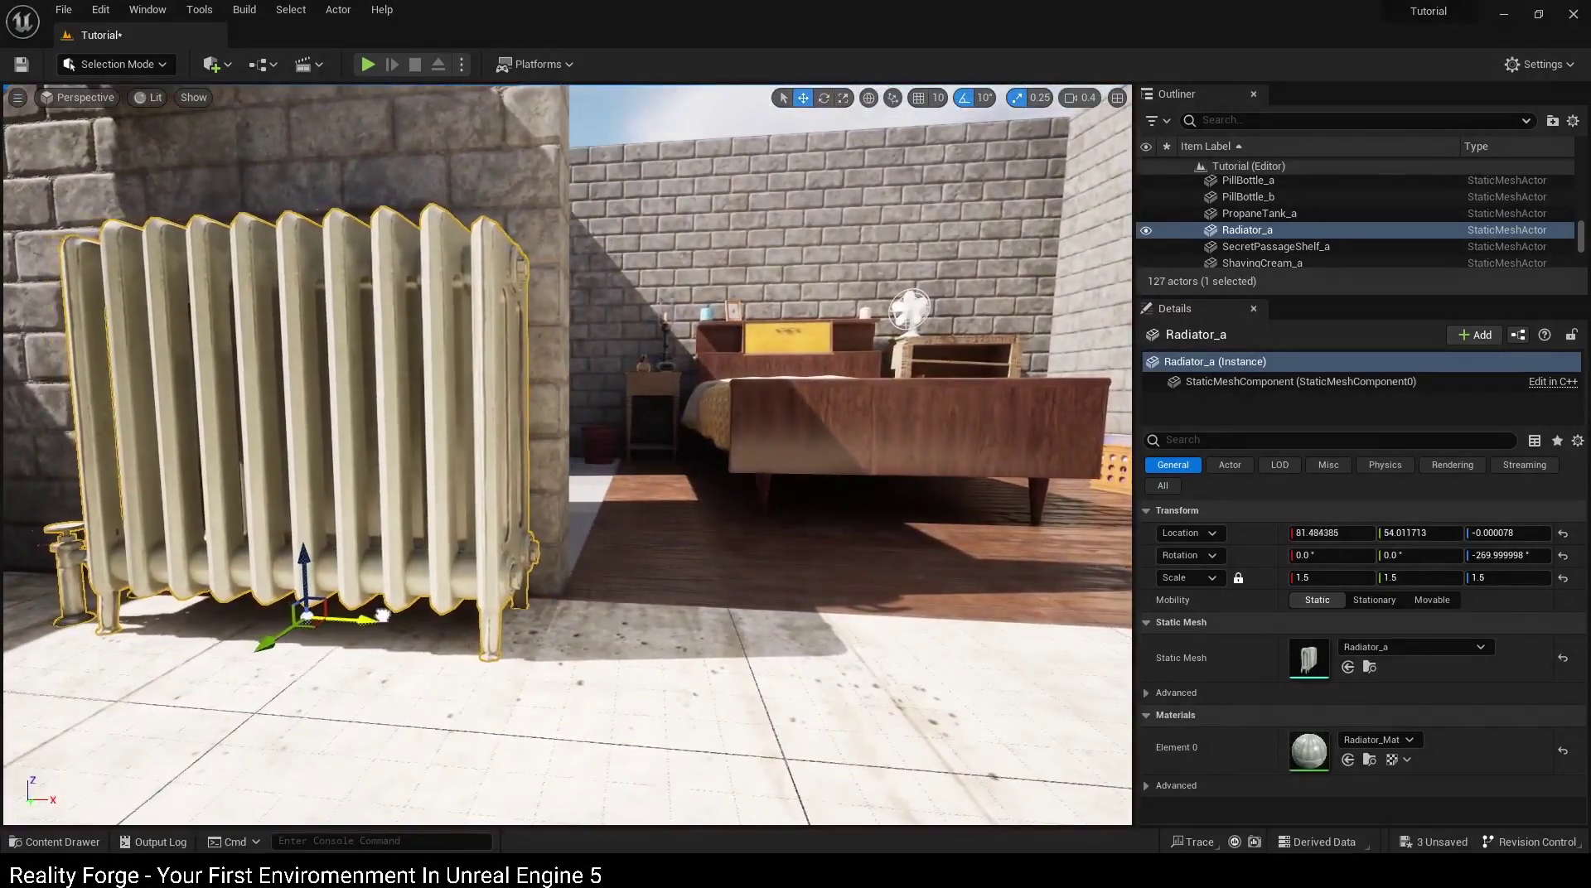
mouse_move(375, 624)
right_down()
mouse_move(431, 613)
mouse_move(429, 566)
right_up()
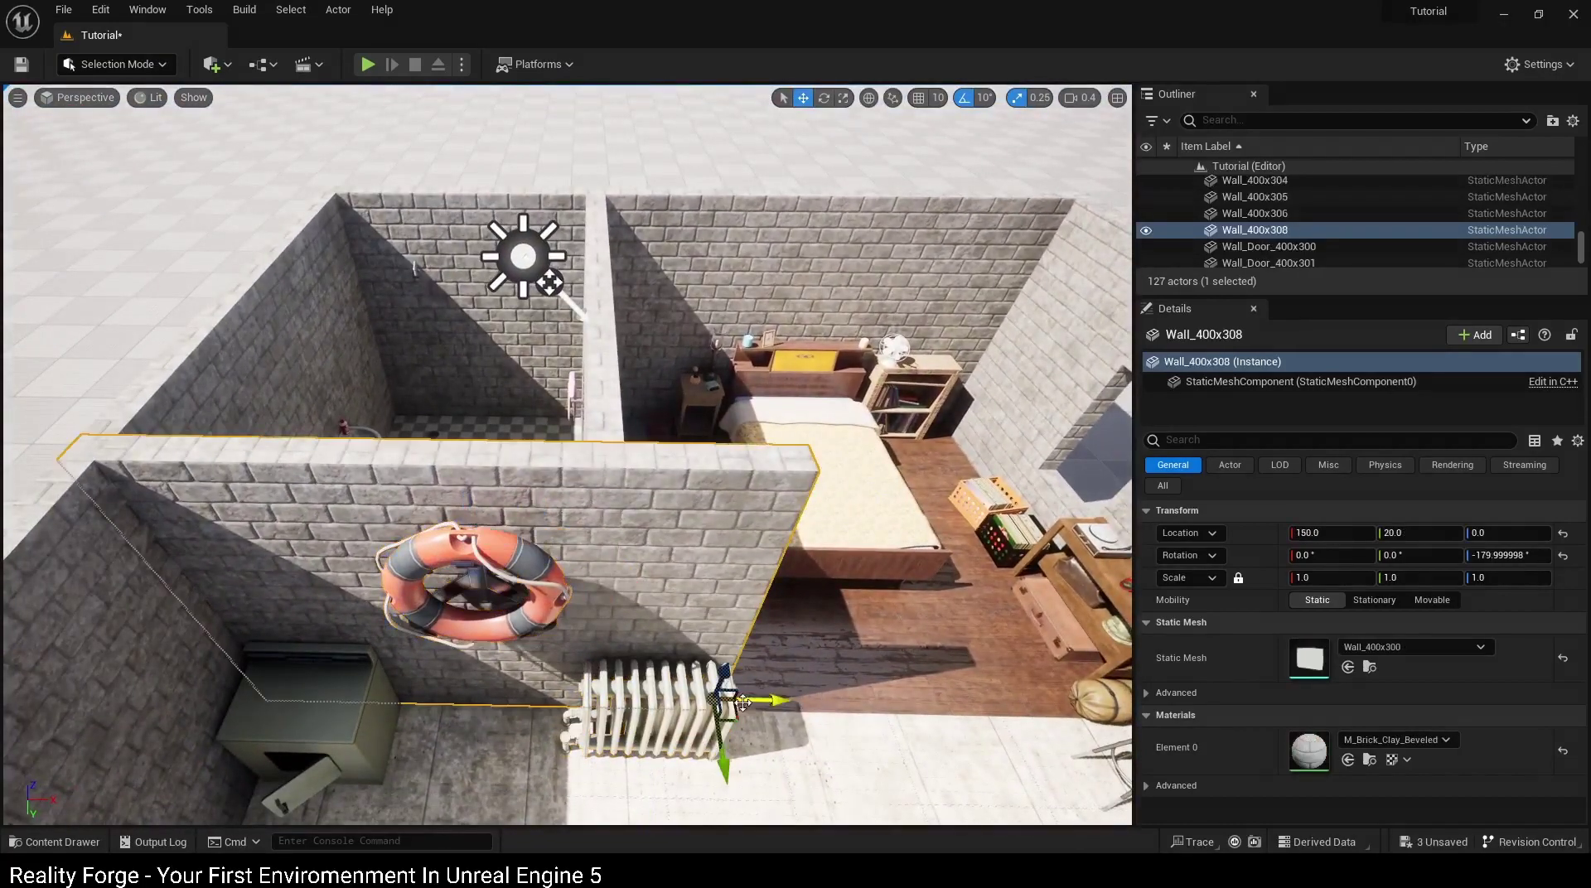
Step: Pick the floor tile instead of the radiator and fly the view into the room
click(722, 706)
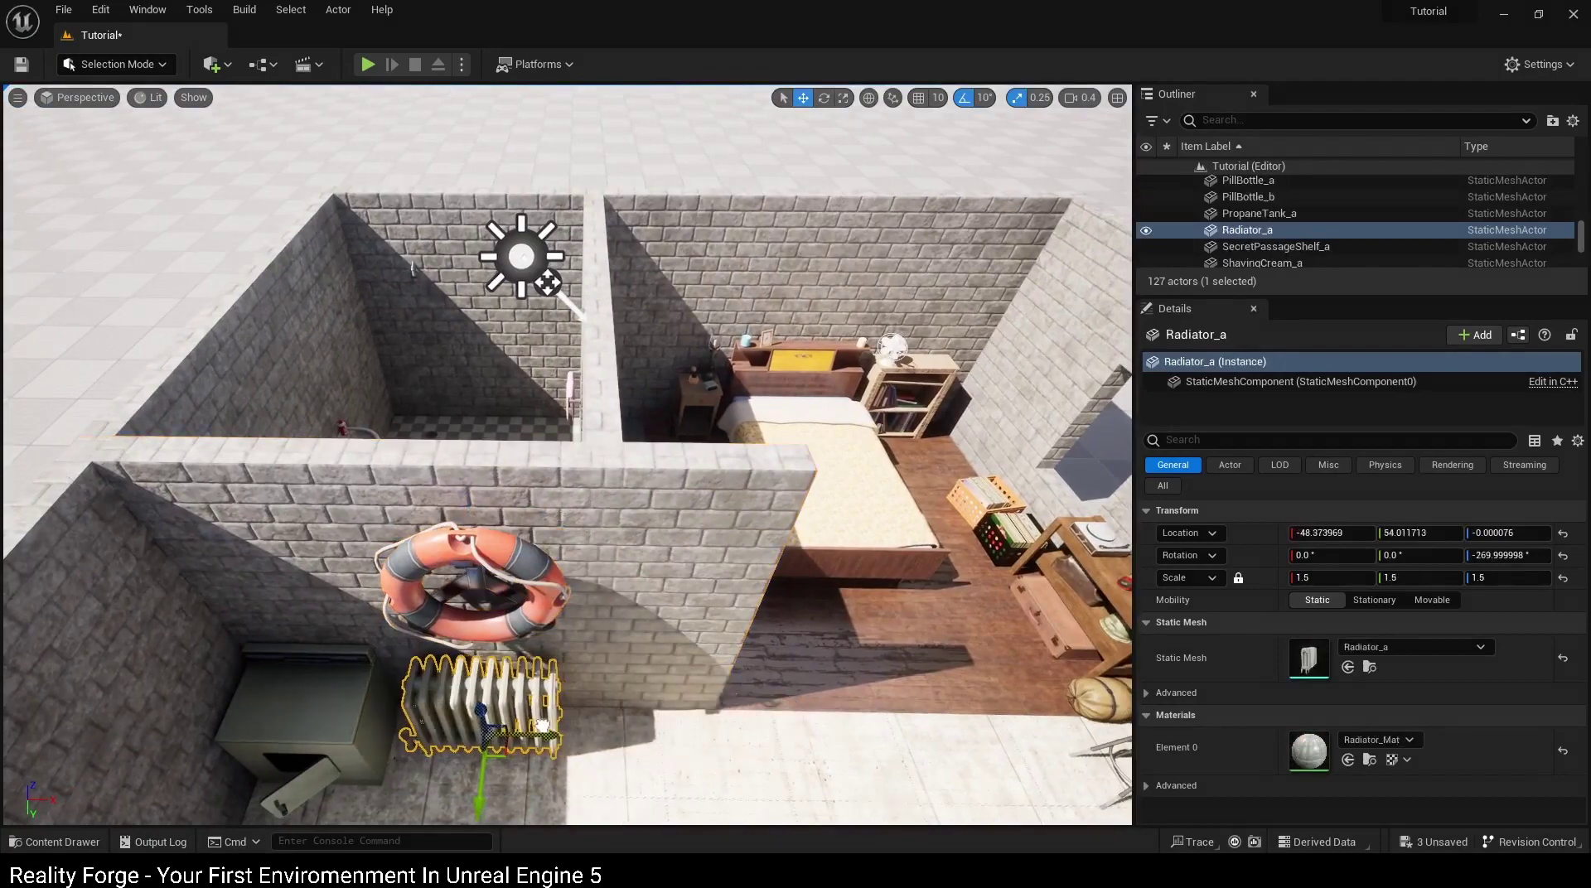
click(373, 792)
right_drag(373, 792, 431, 770)
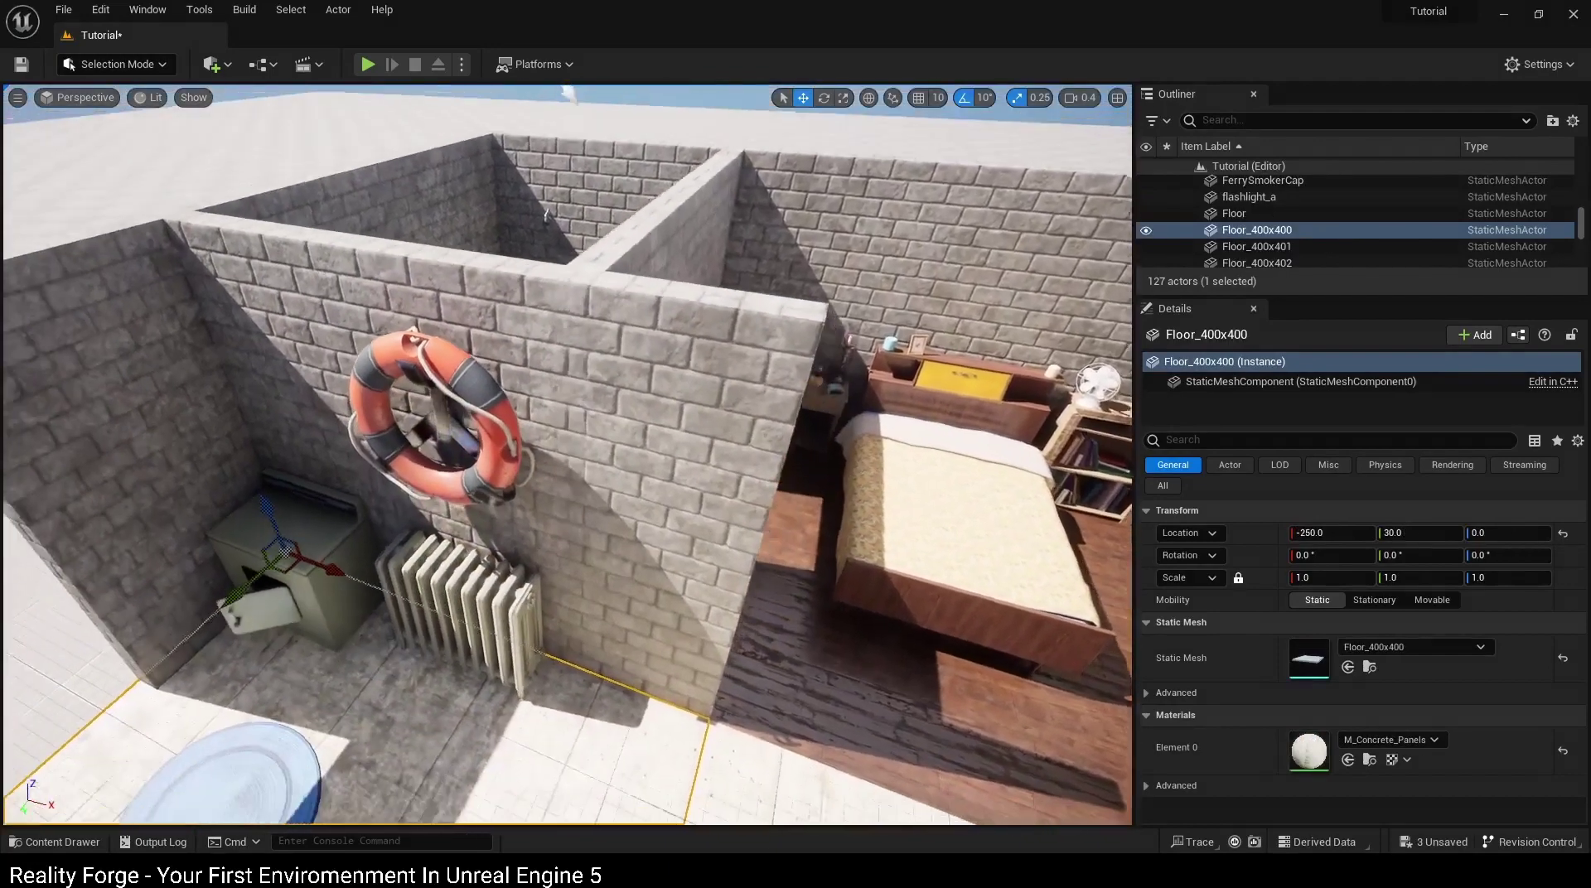
Step: Bring up the Content Drawer and scroll the asset grid down to the W meshes like Wagon_a
key(ctrl+space)
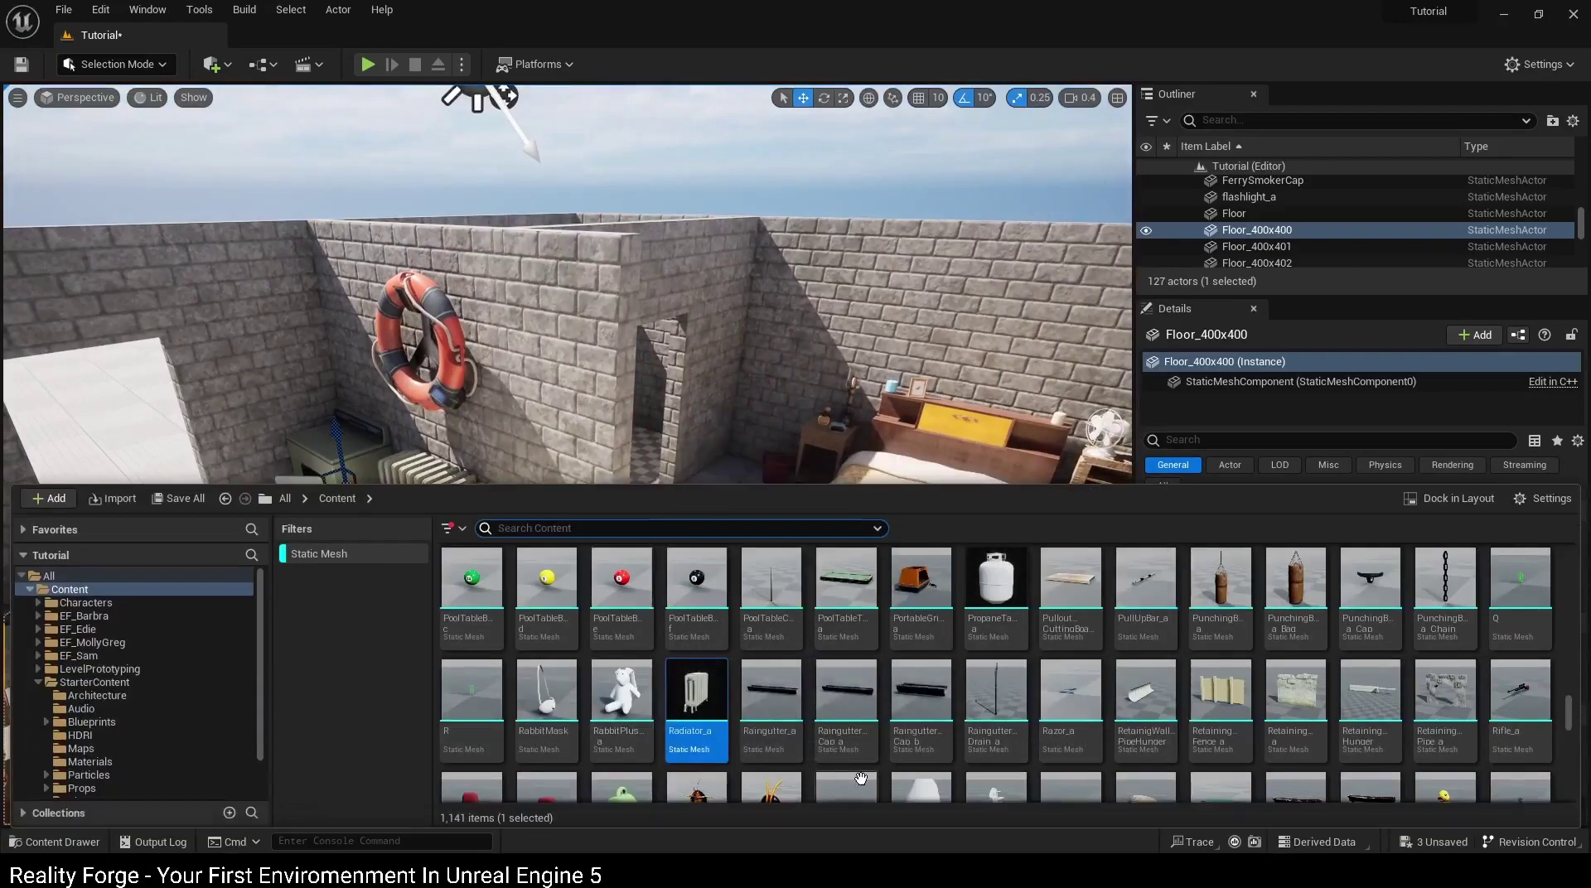
scroll(860, 763, down, 1)
scroll(870, 754, down, 1)
scroll(887, 737, down, 2)
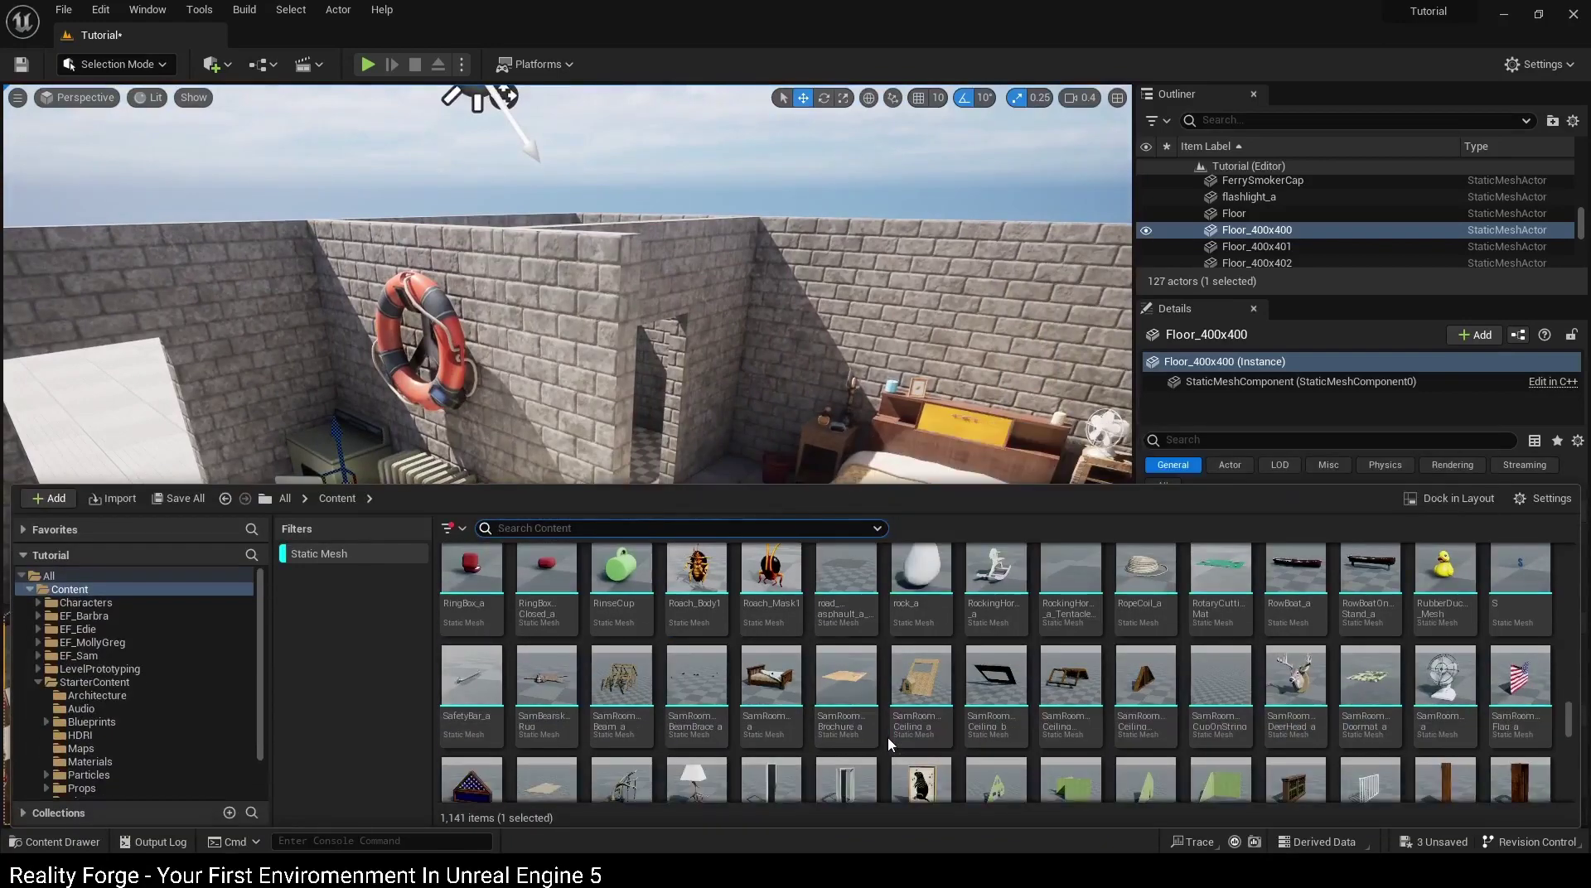
scroll(887, 738, down, 2)
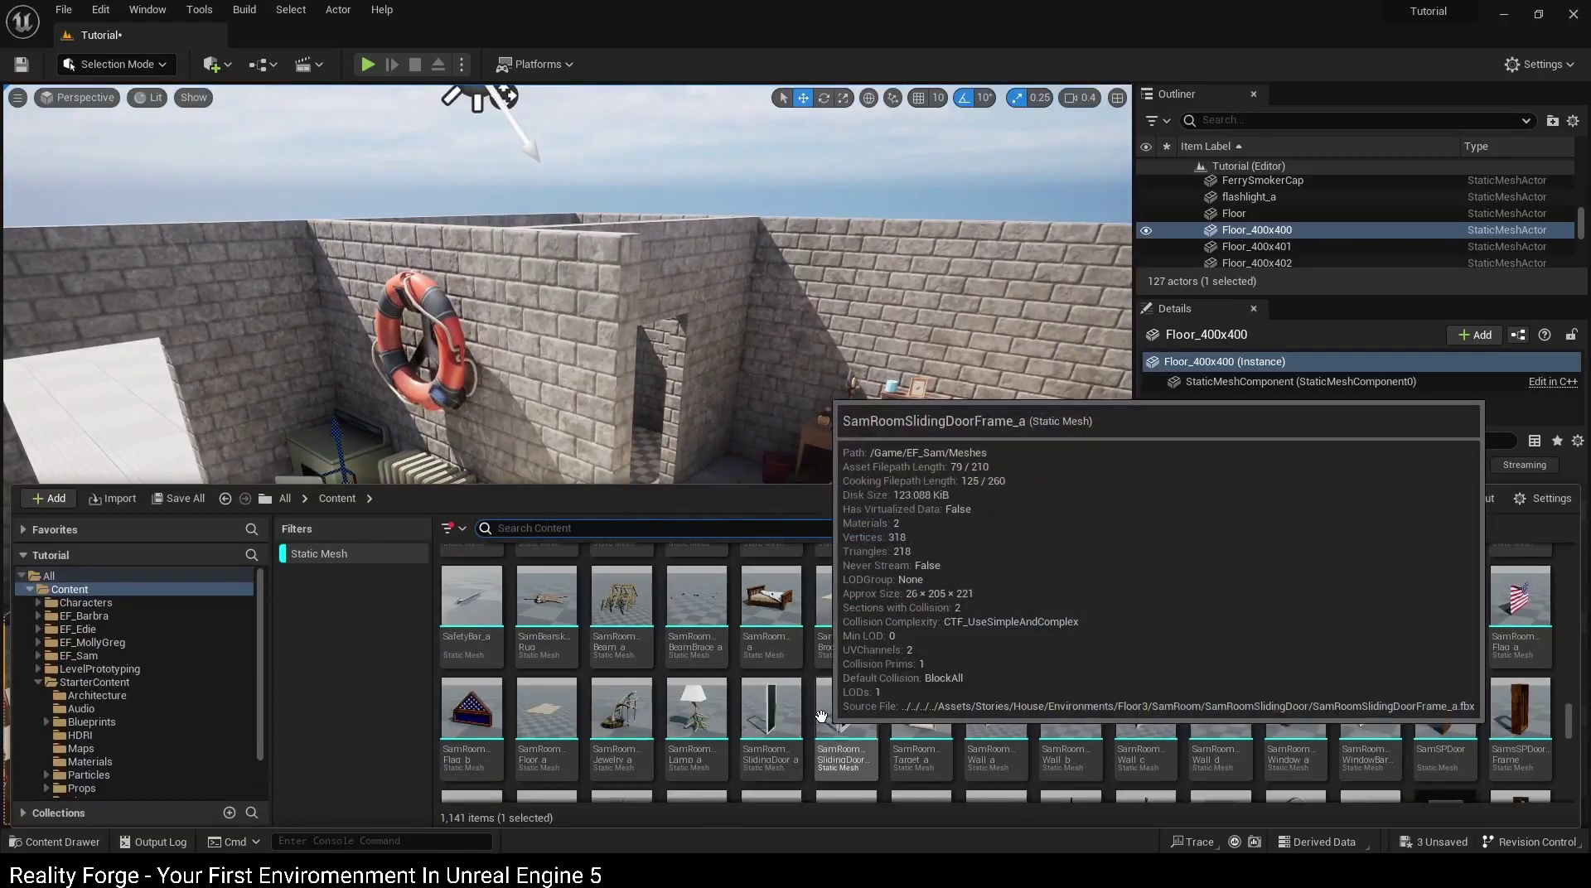
scroll(953, 715, down, 2)
scroll(959, 710, down, 2)
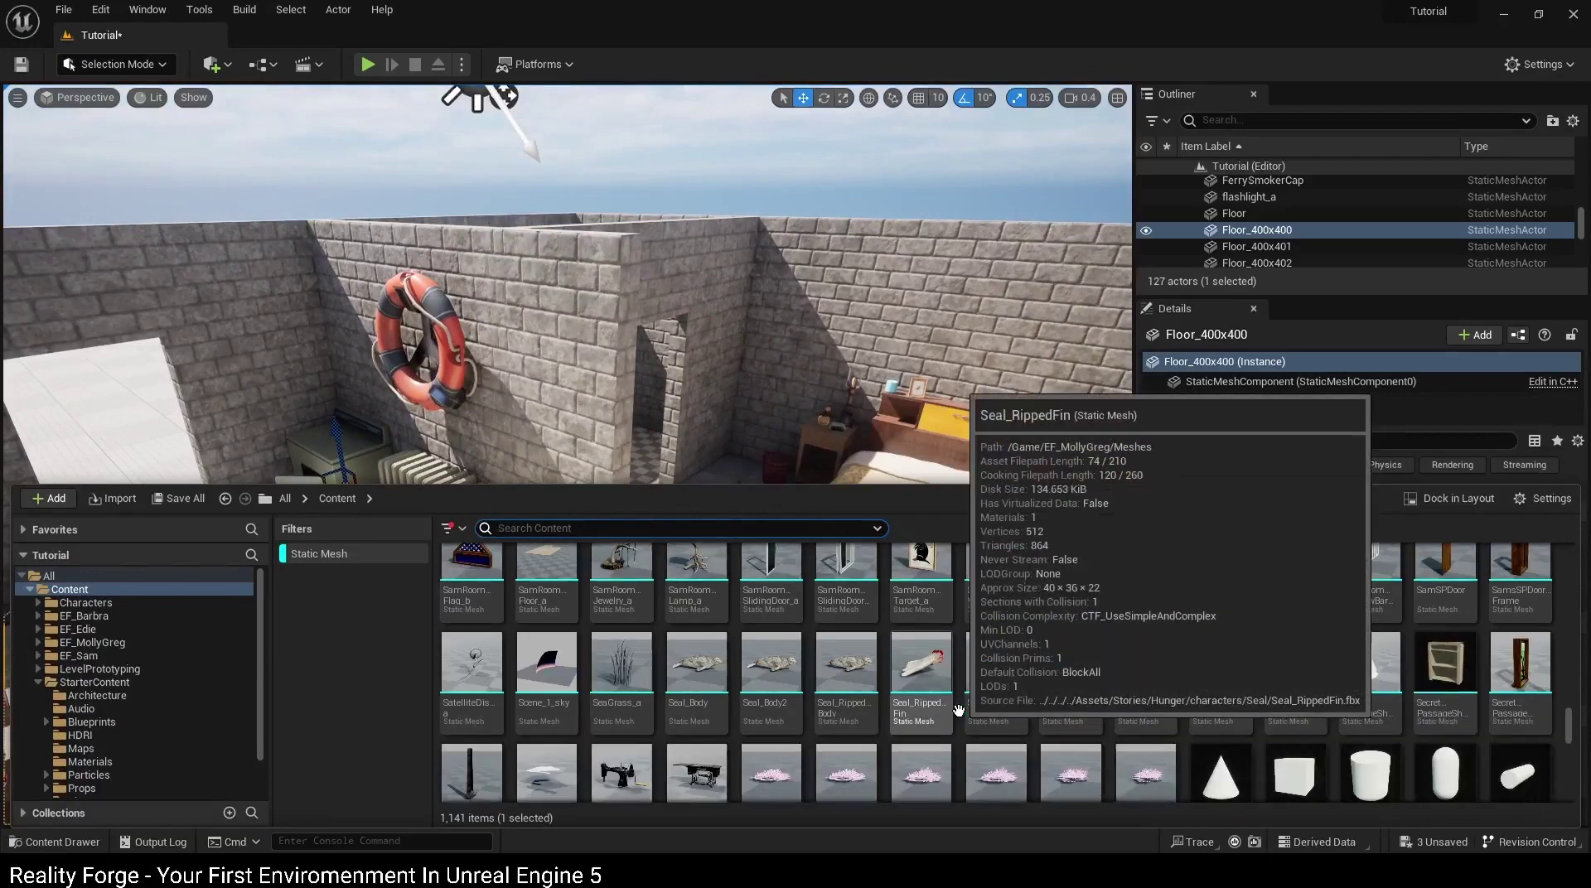
scroll(953, 709, down, 2)
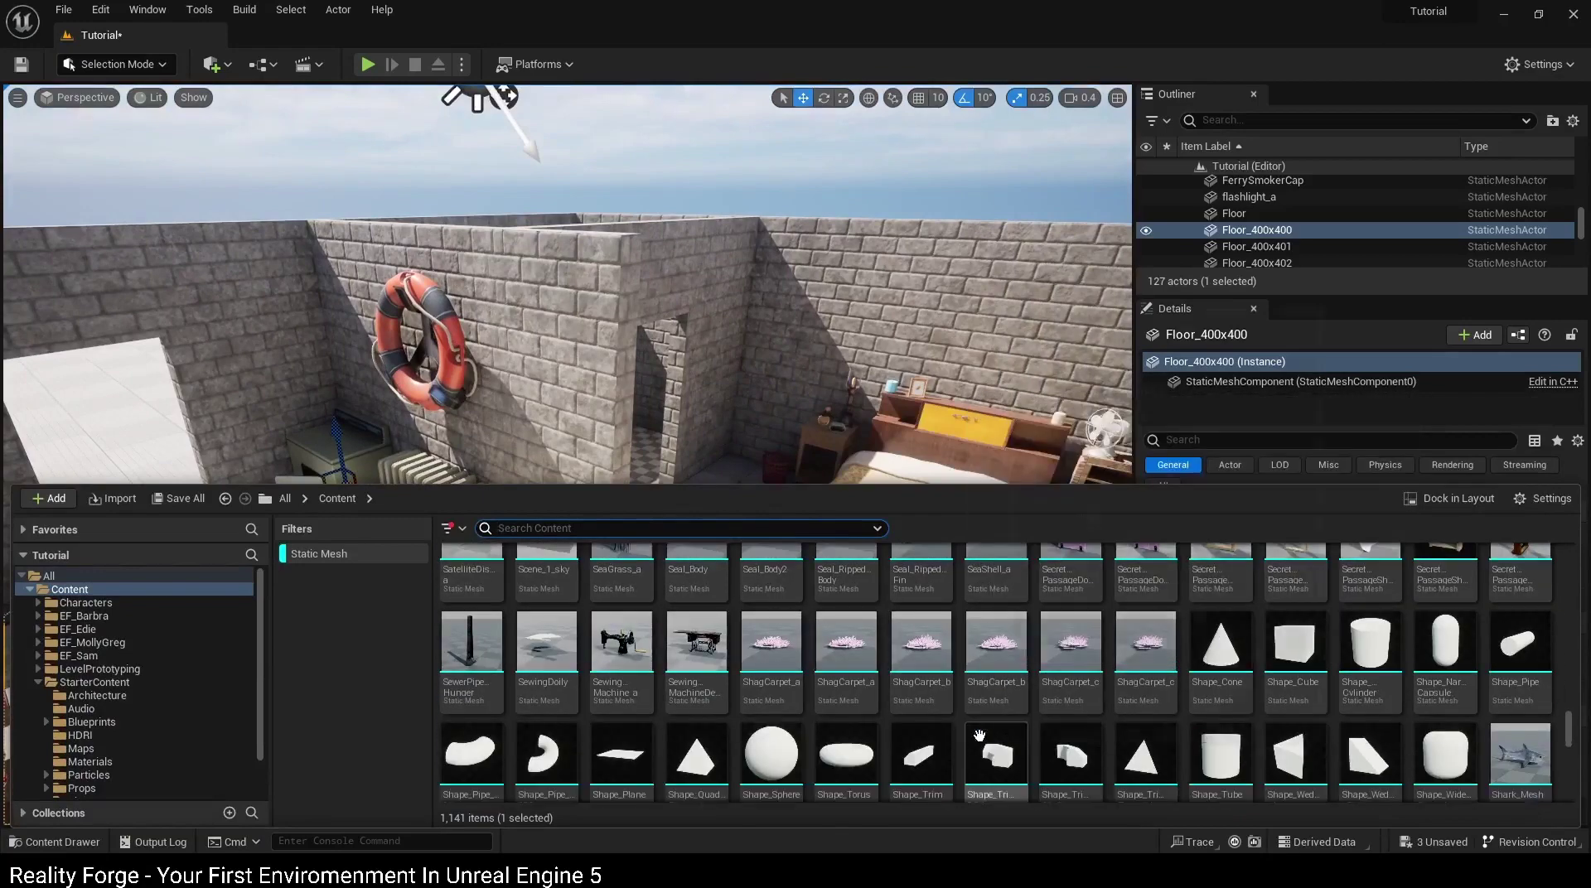
scroll(935, 698, down, 2)
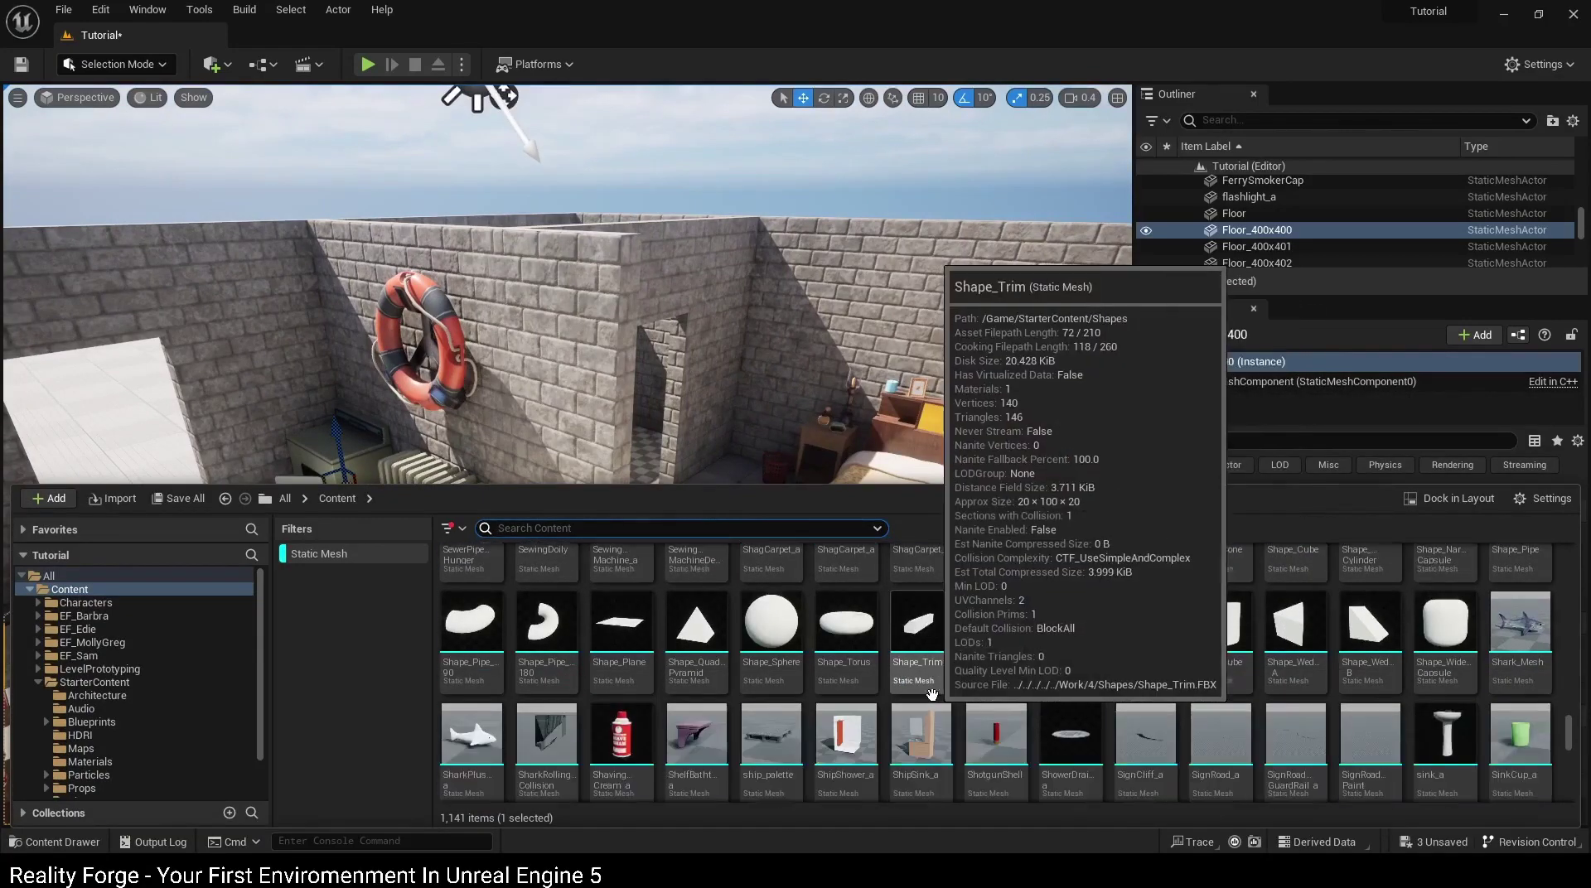
scroll(931, 695, down, 2)
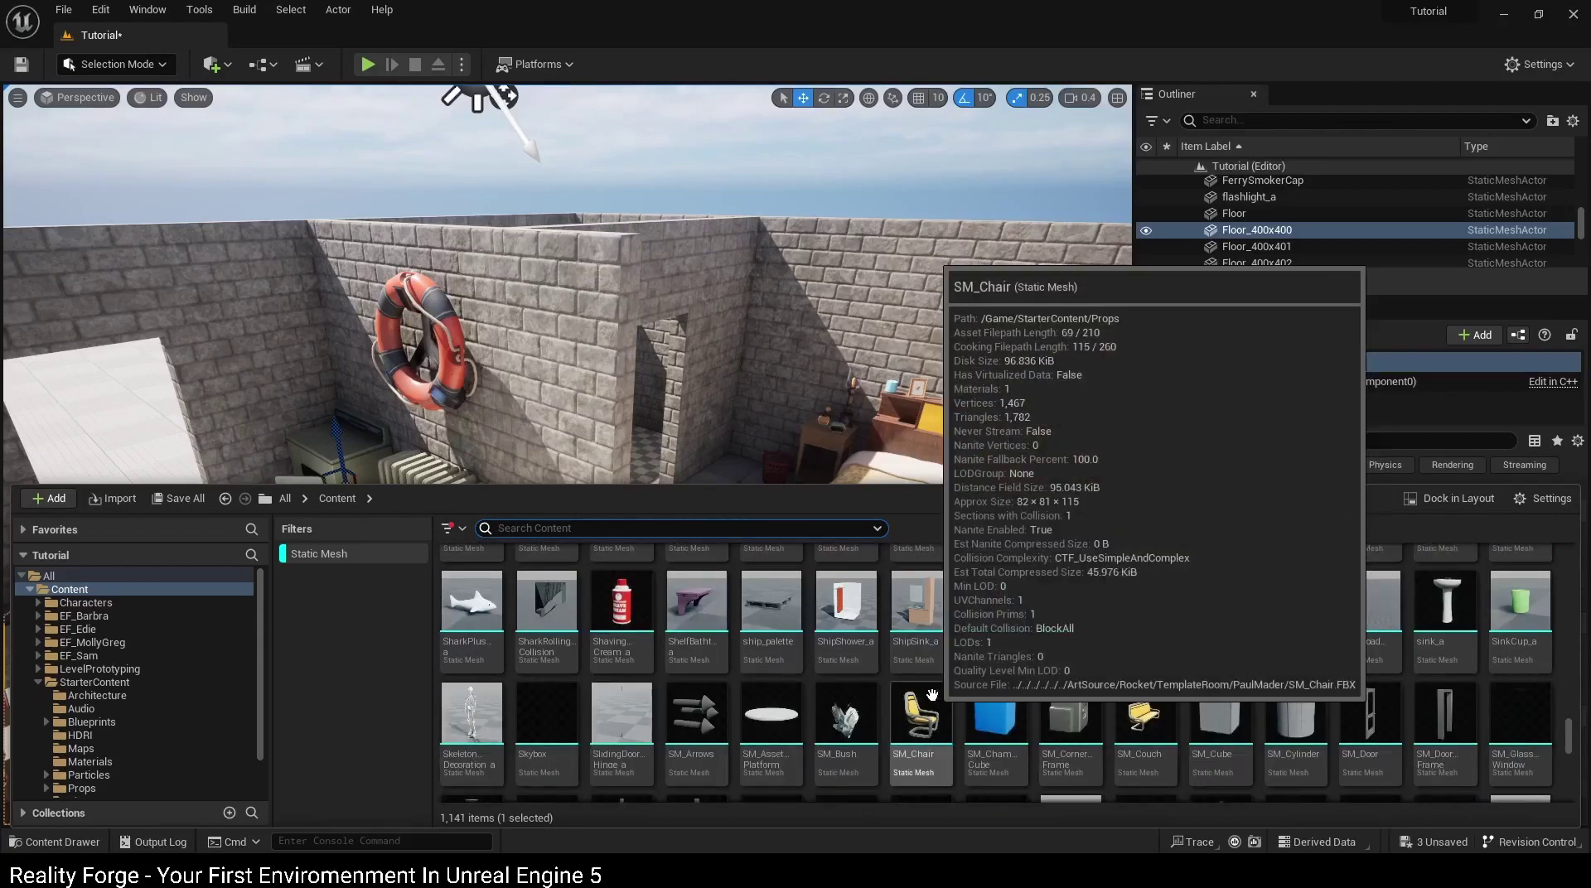
scroll(931, 695, down, 2)
scroll(932, 693, down, 2)
scroll(933, 691, down, 2)
scroll(933, 691, down, 2)
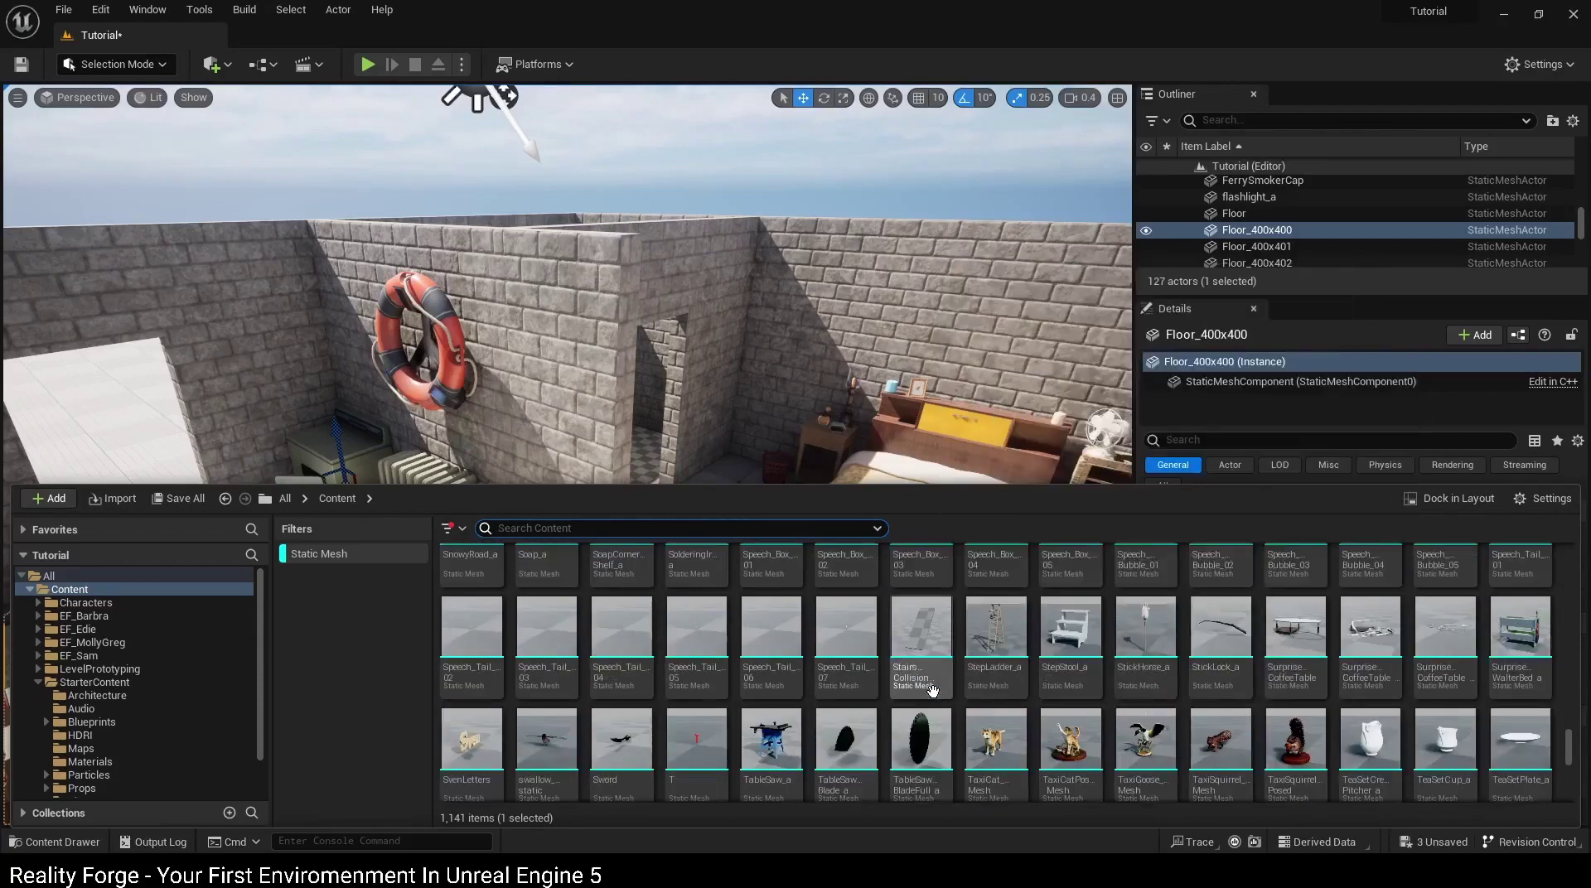
scroll(937, 692, down, 2)
scroll(937, 693, down, 2)
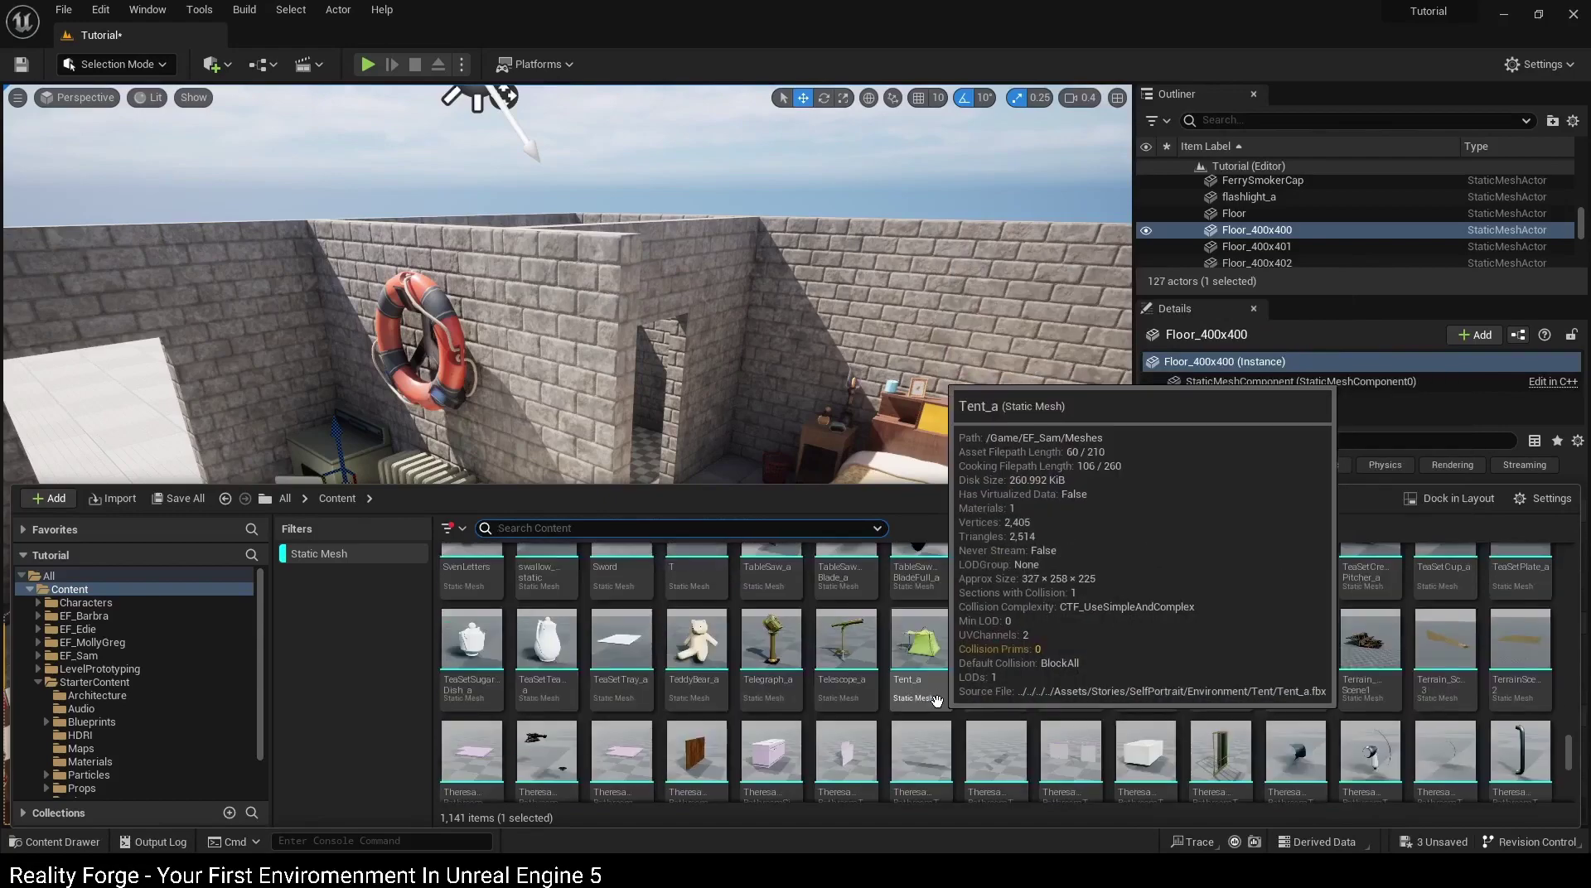
scroll(920, 700, down, 2)
scroll(901, 713, down, 2)
scroll(901, 713, down, 2)
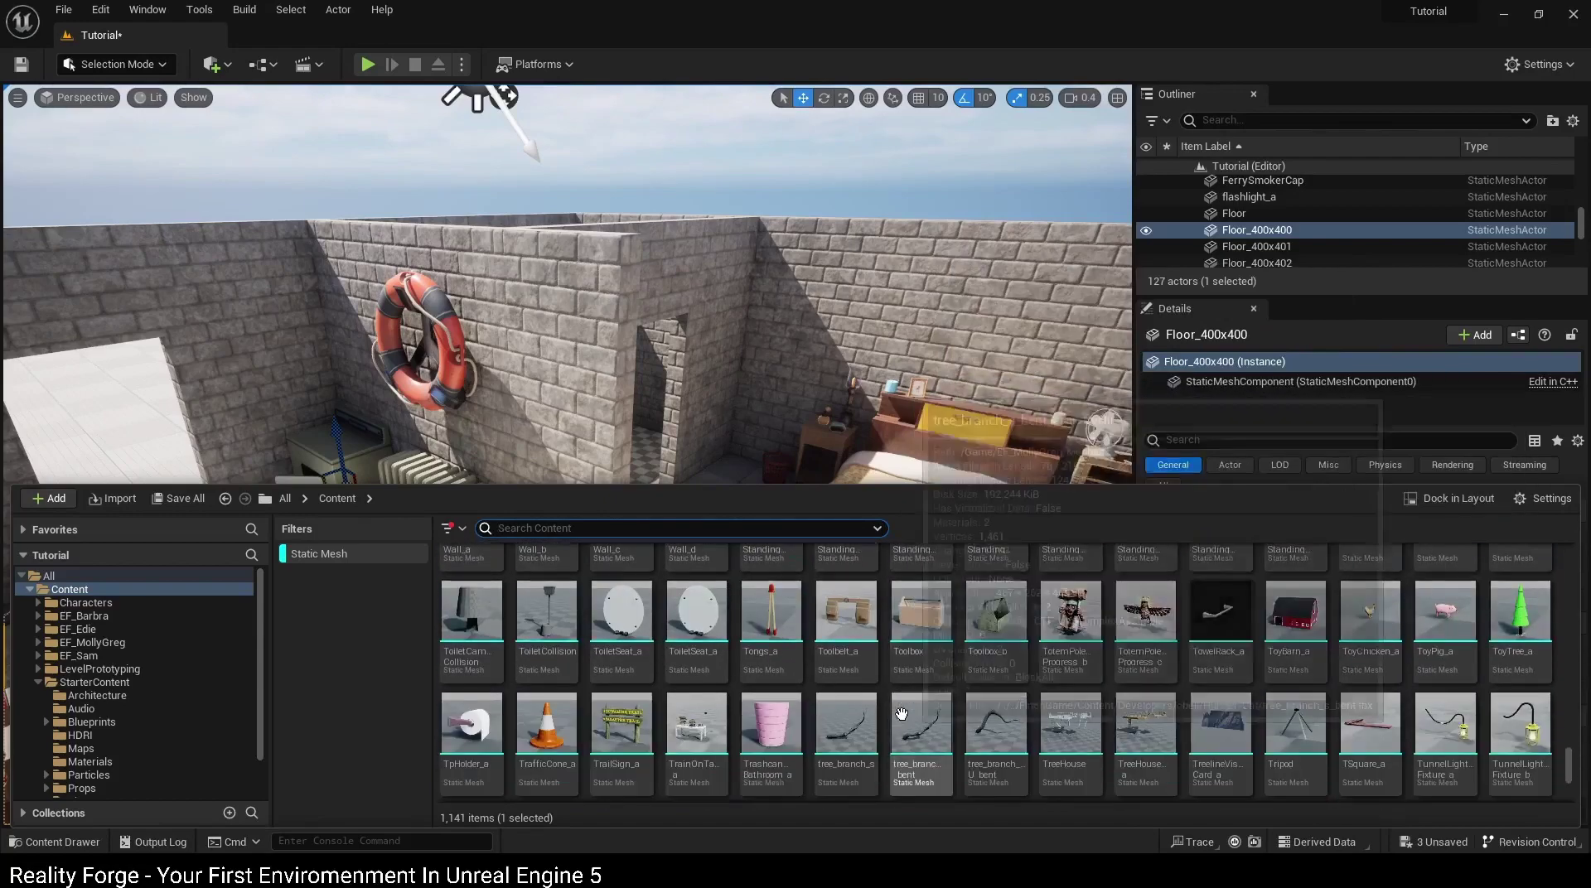
scroll(904, 704, down, 2)
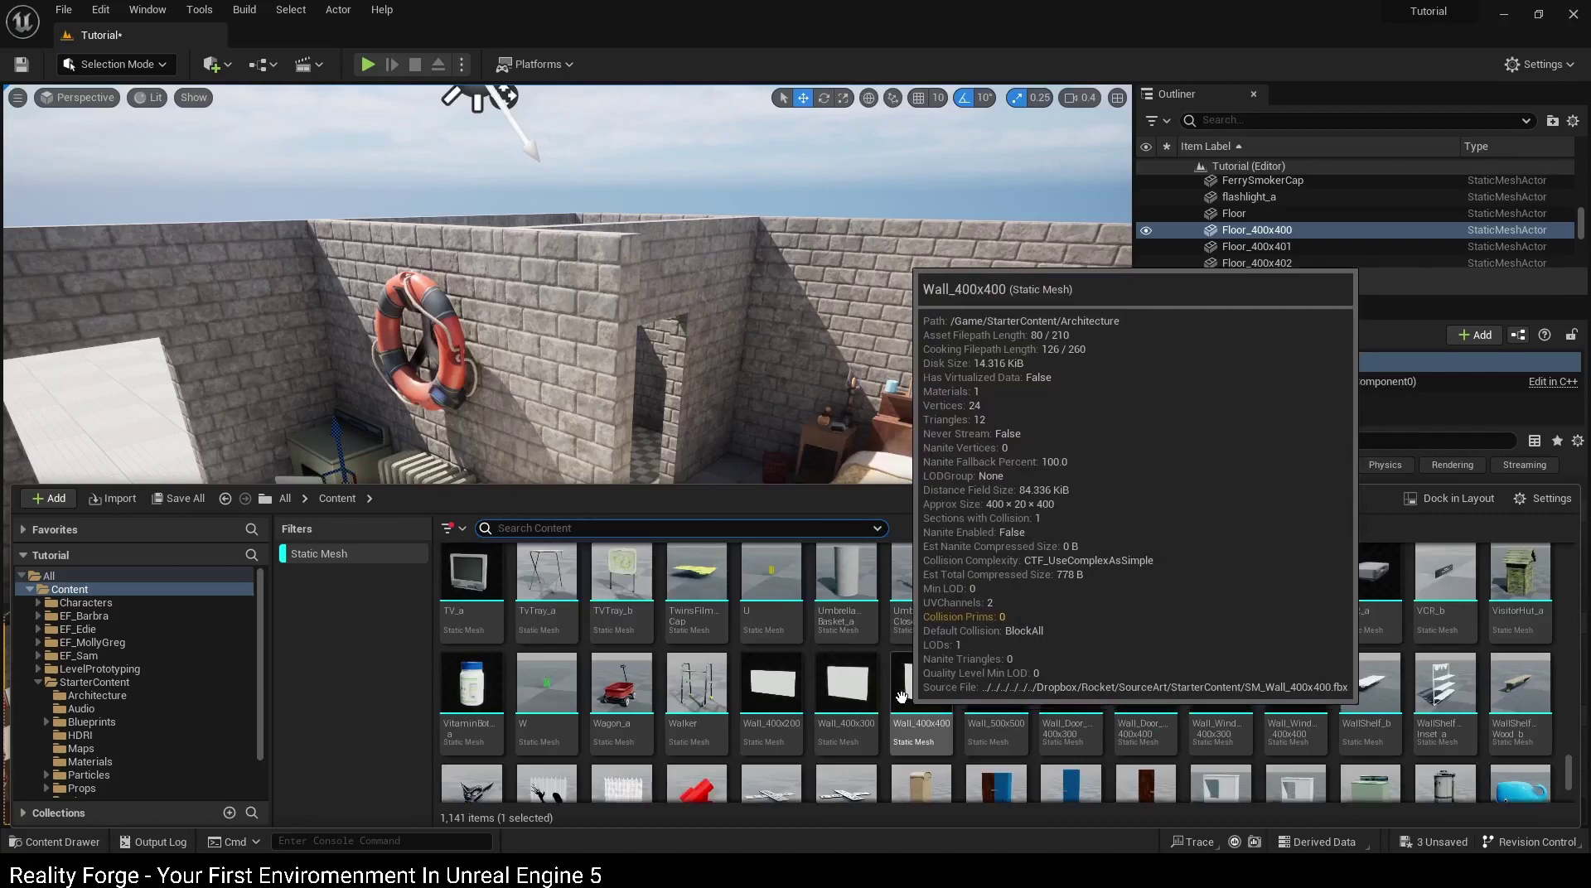
scroll(953, 721, down, 2)
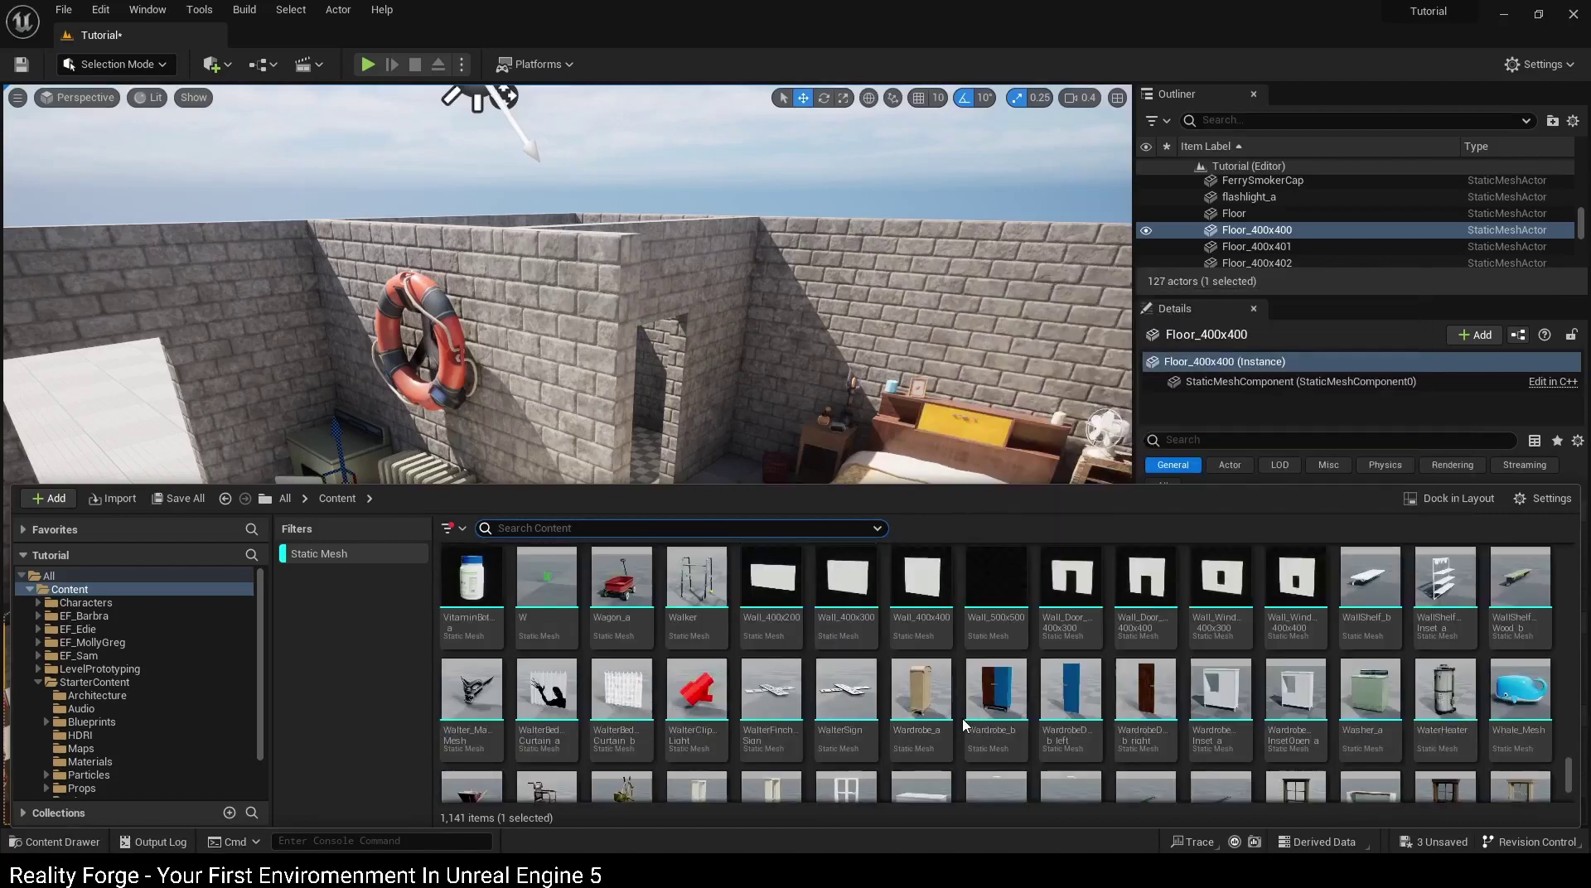
scroll(964, 726, down, 2)
Step: Drop the red Wagon_a on the floor beside the radiator, then save the level with Ctrl+S
scroll(829, 705, up, 3)
drag(622, 668, 439, 436)
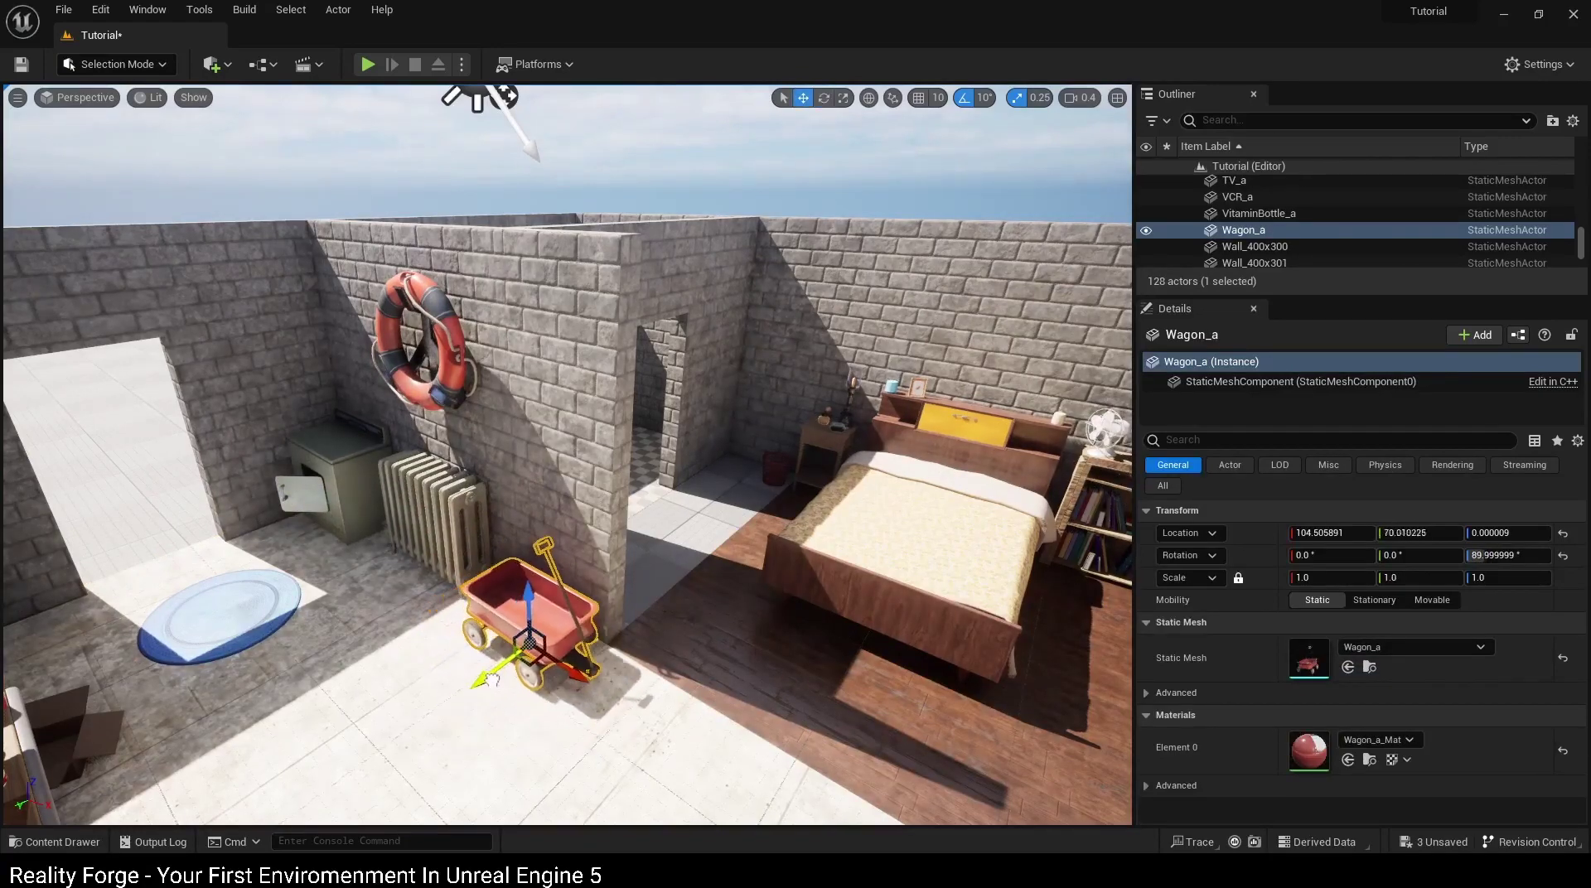
click(663, 730)
mouse_move(663, 730)
right_down()
mouse_move(531, 630)
mouse_move(629, 736)
right_up()
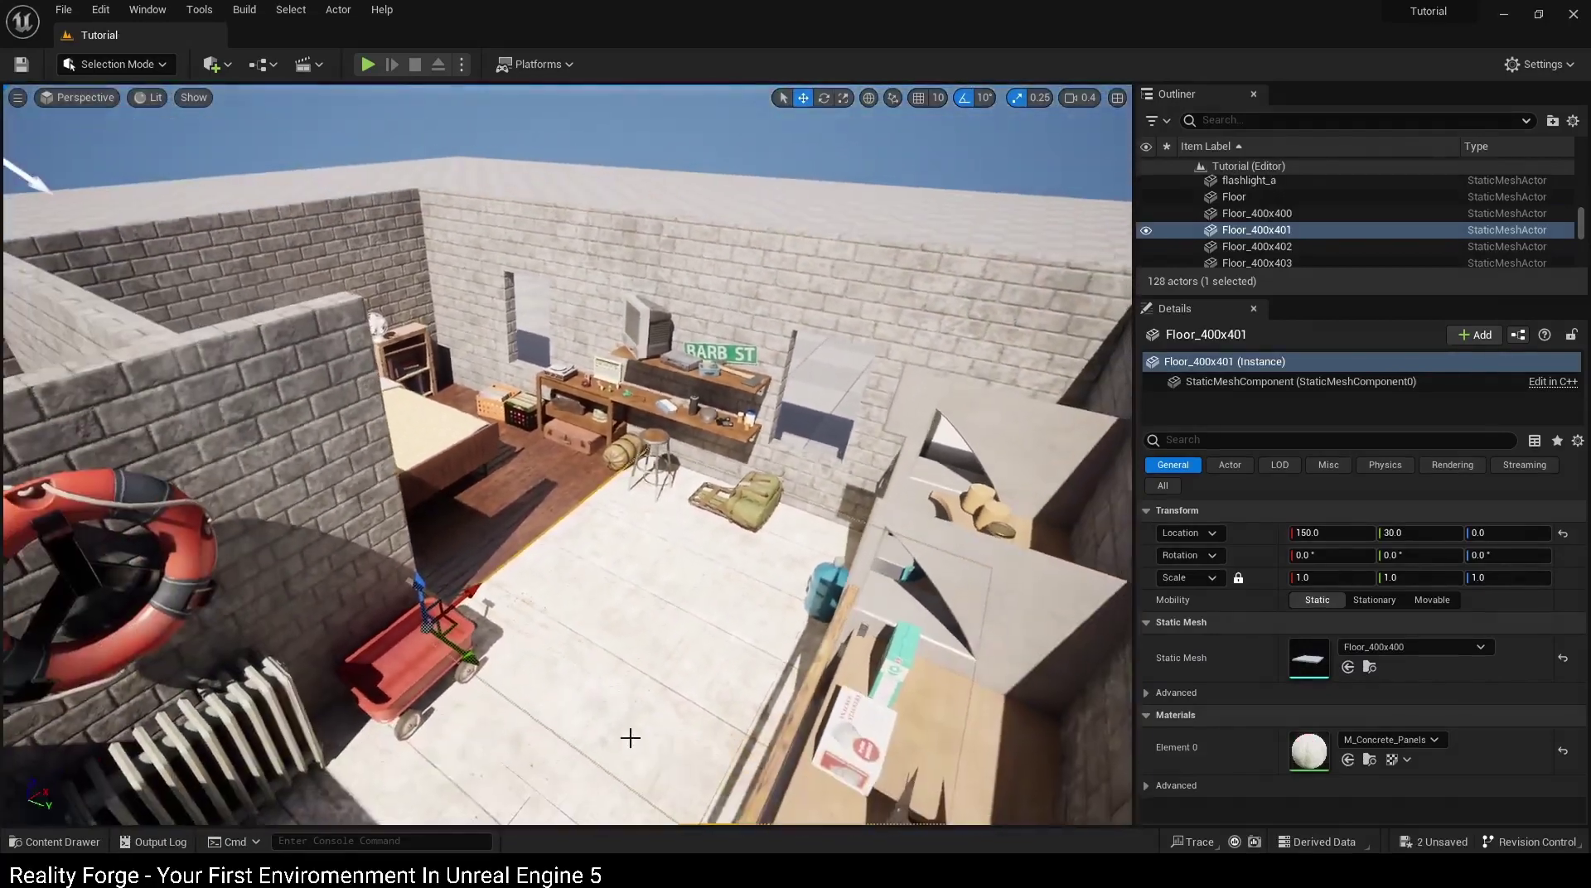
key(ctrl+s)
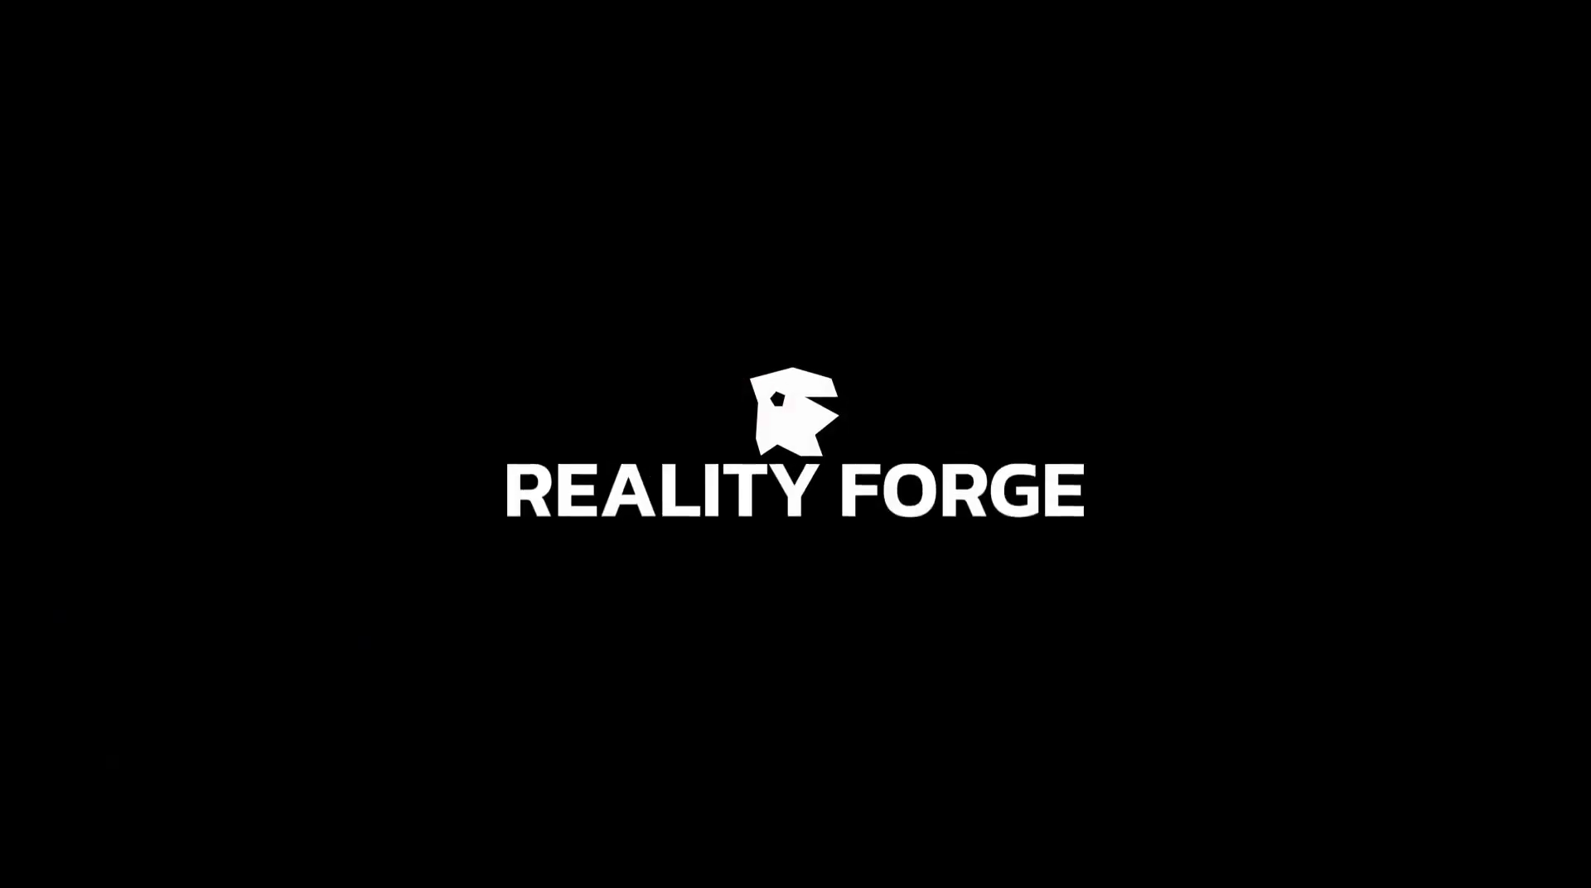